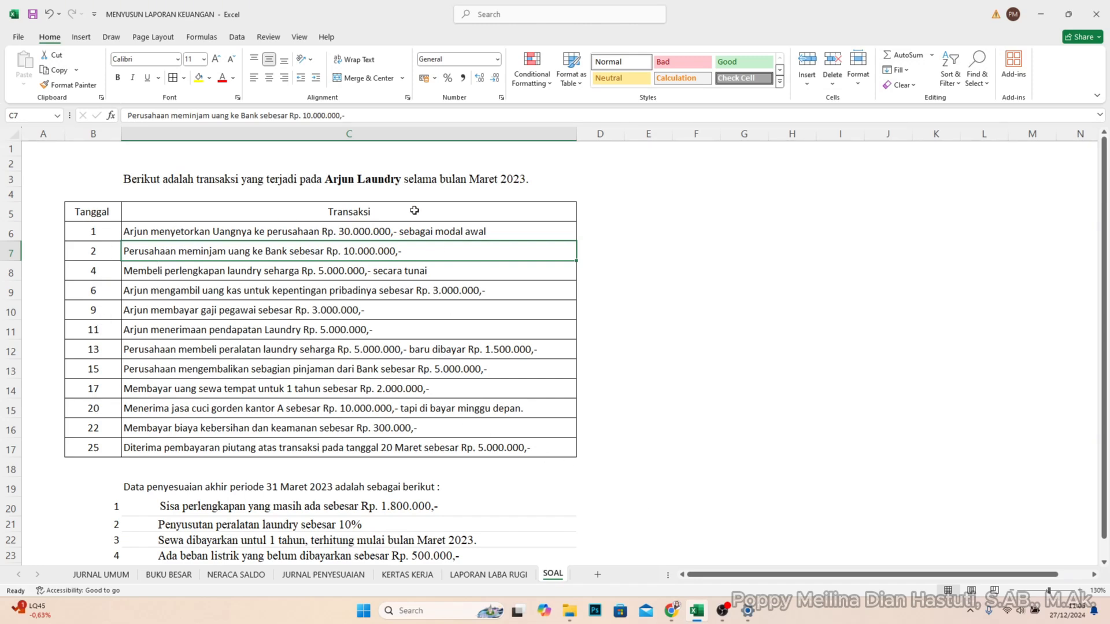
# - Review the March 2023 transactions and year-end adjustment data, and open the JURNAL UMUM sheet
pyautogui.scroll(-1, 275, 393)
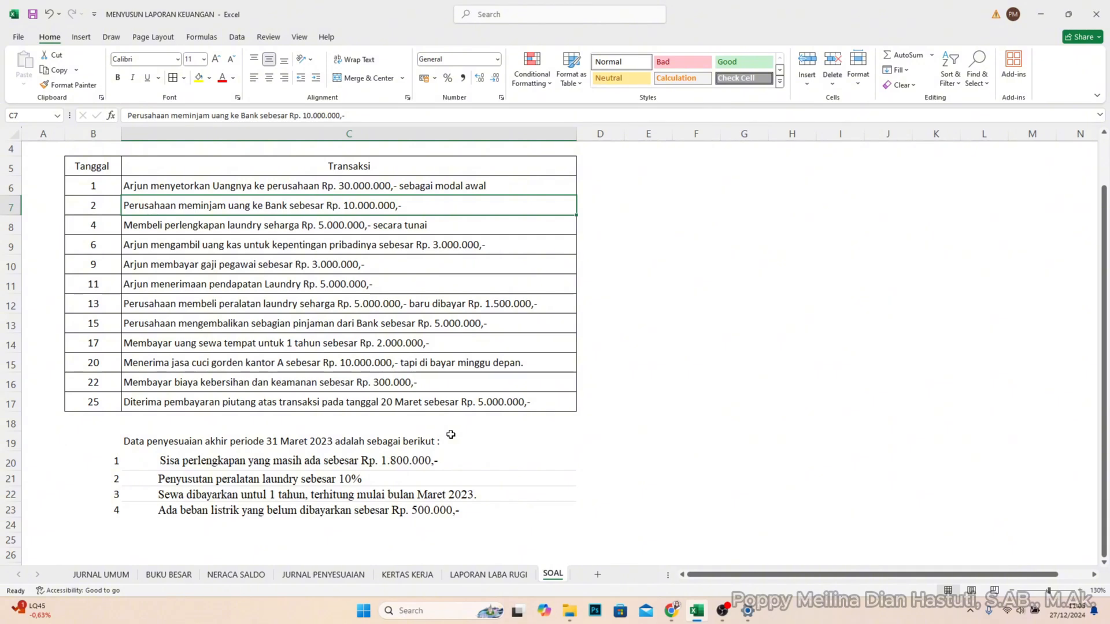
pyautogui.scroll(1, 450, 434)
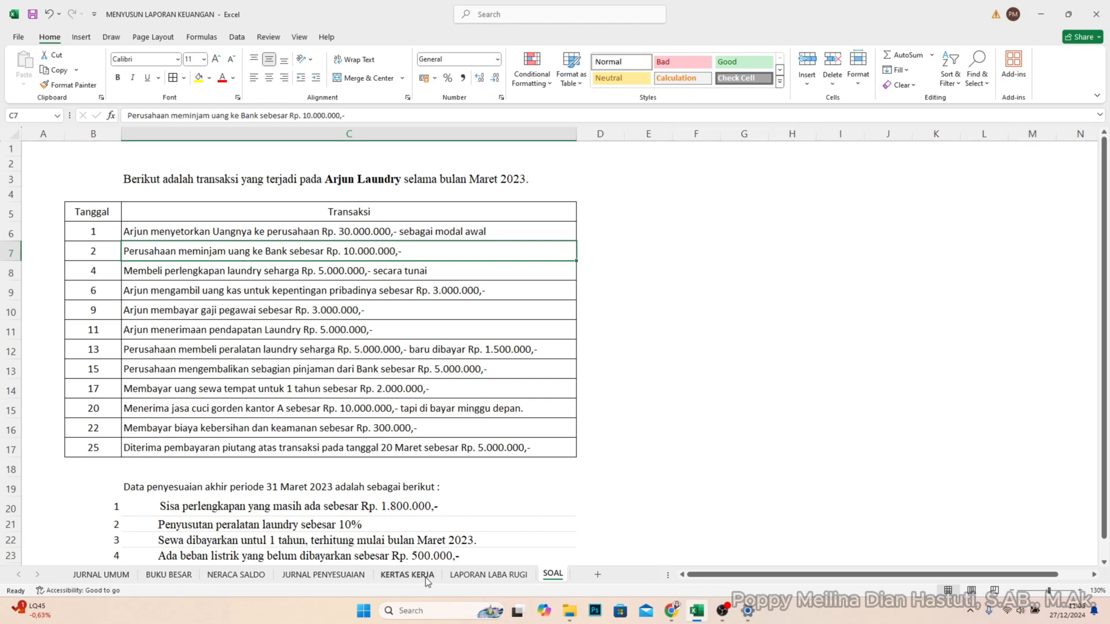
pyautogui.click(100, 579)
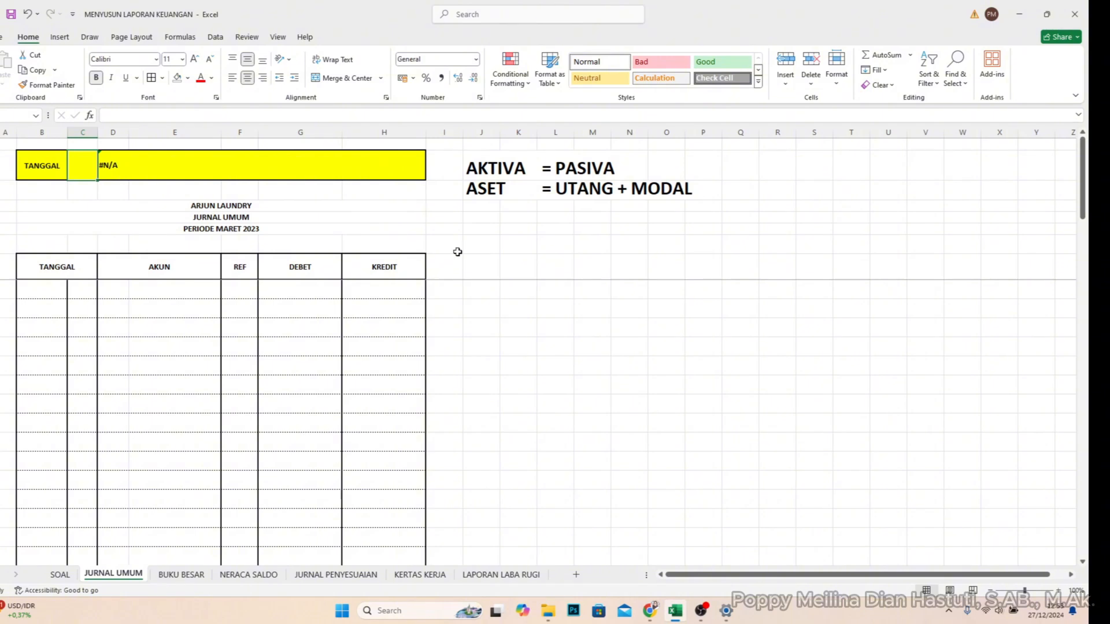
# - Enter the note "Aset (+) D" in cell J5, below the accounting equation
pyautogui.click(478, 216)
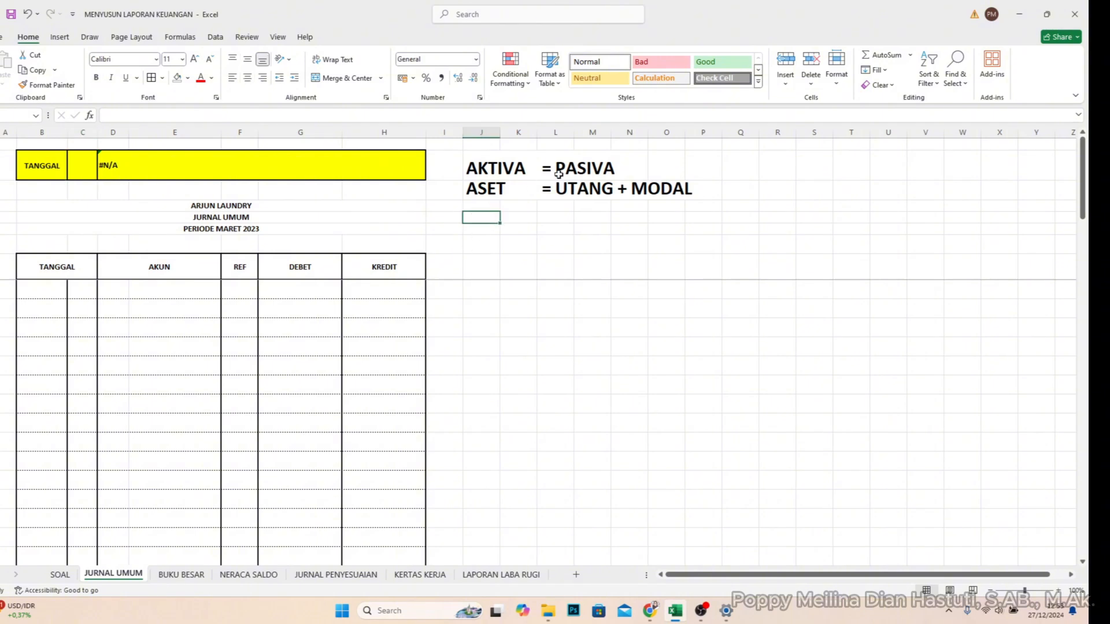
pyautogui.write('Aset')
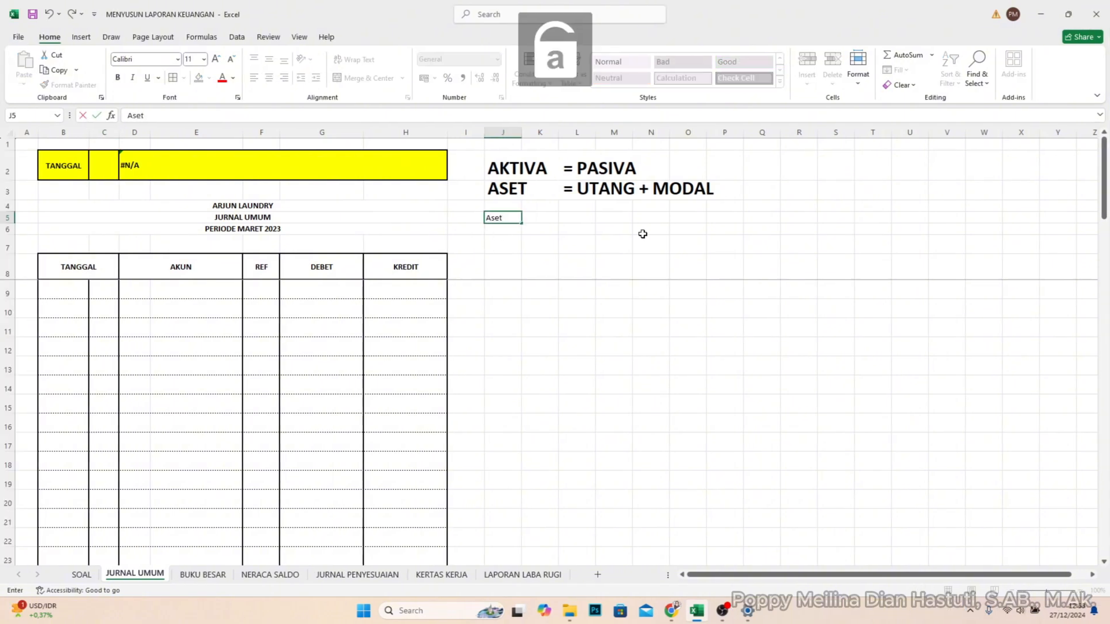
pyautogui.write(' (+')
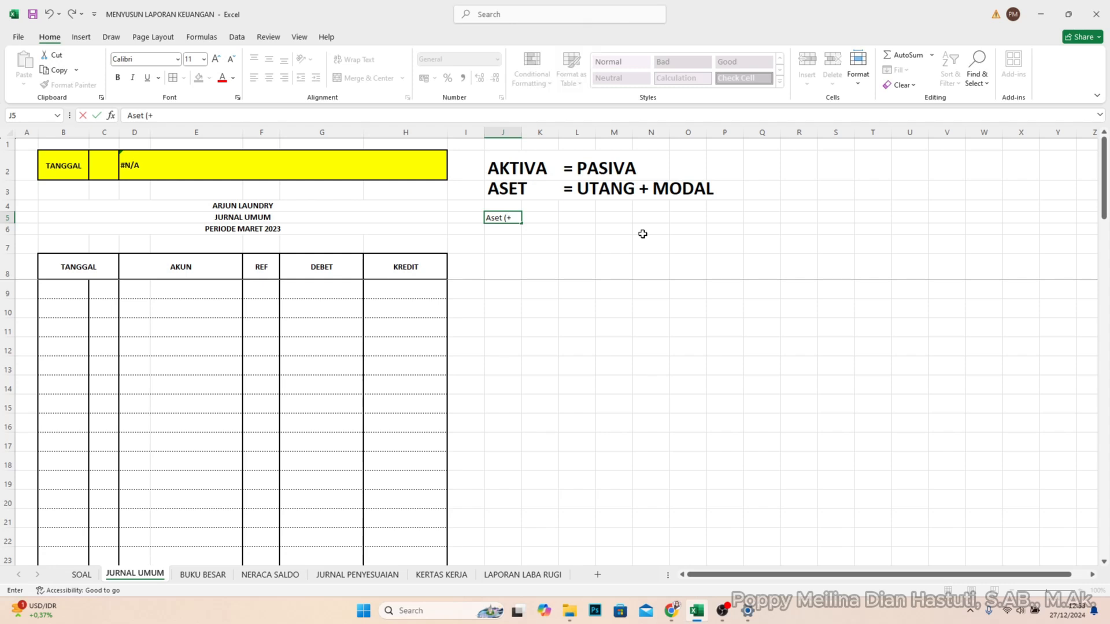
pyautogui.write(') D')
pyautogui.press('Return')
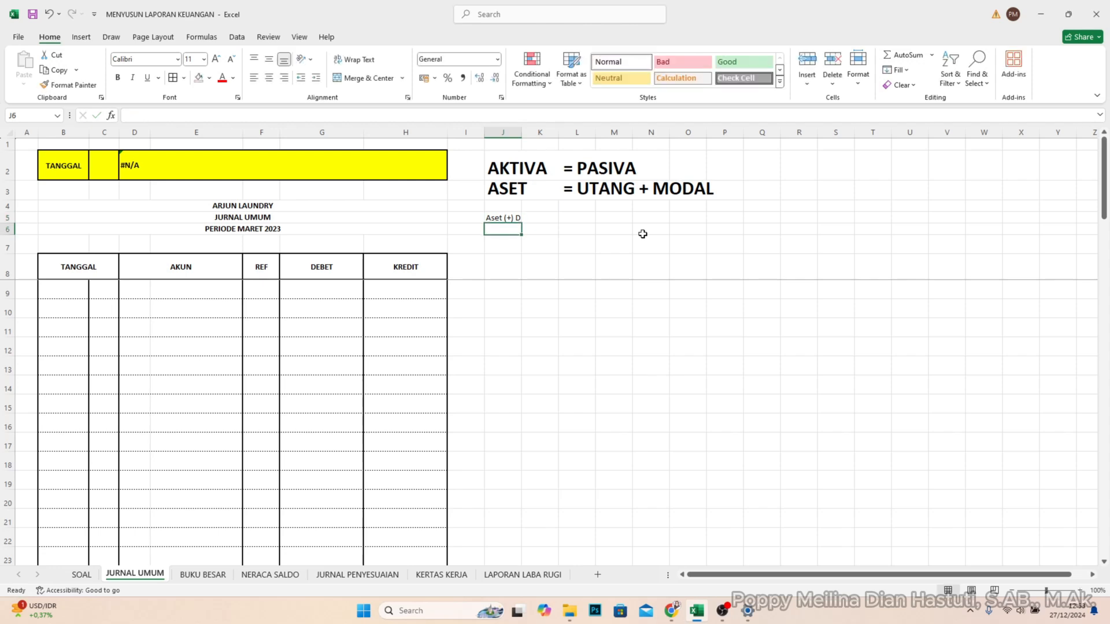
# - Enter the note "Aset (-) K" in cell J6
pyautogui.write('Aset ')
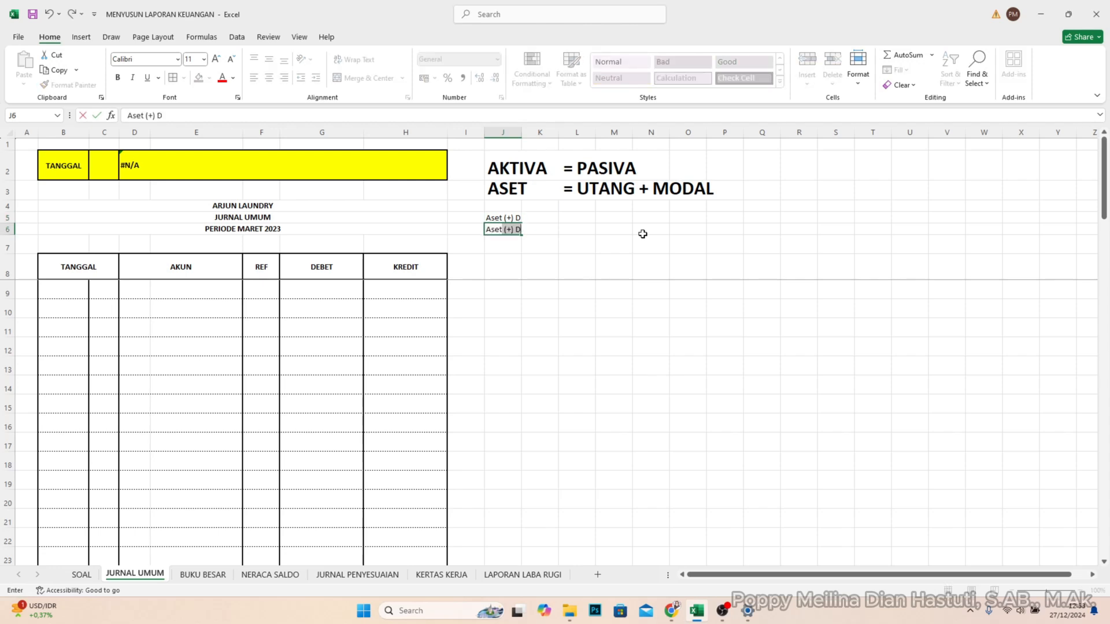
pyautogui.write('(-) K')
# - Enter the note "Utang (+) K" in cell L5, beside the asset rules
pyautogui.click(580, 217)
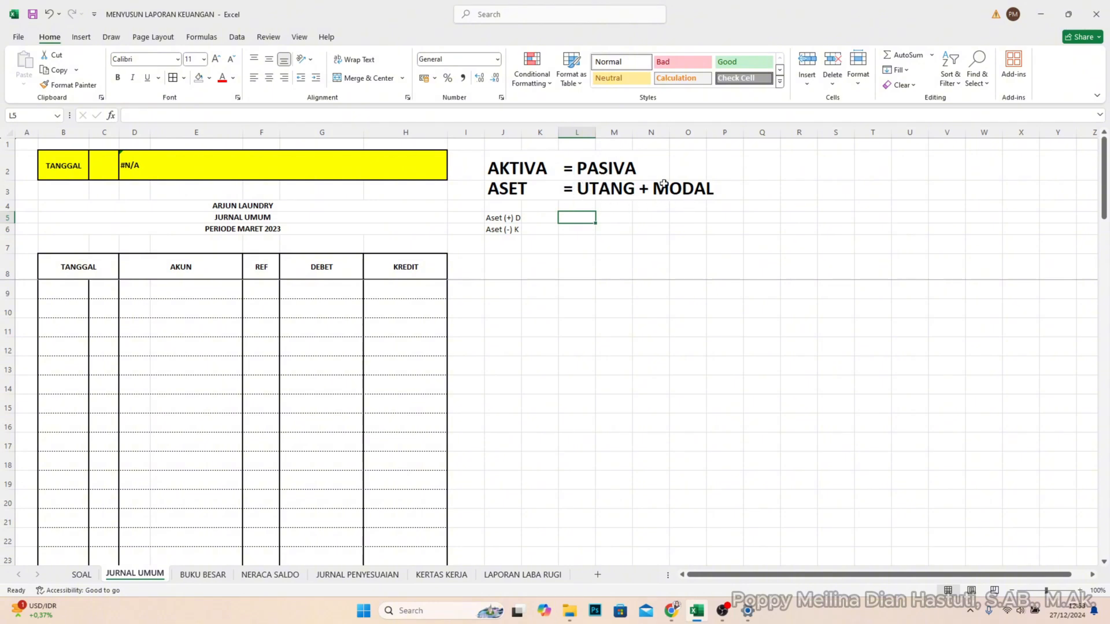
pyautogui.write('Utang (')
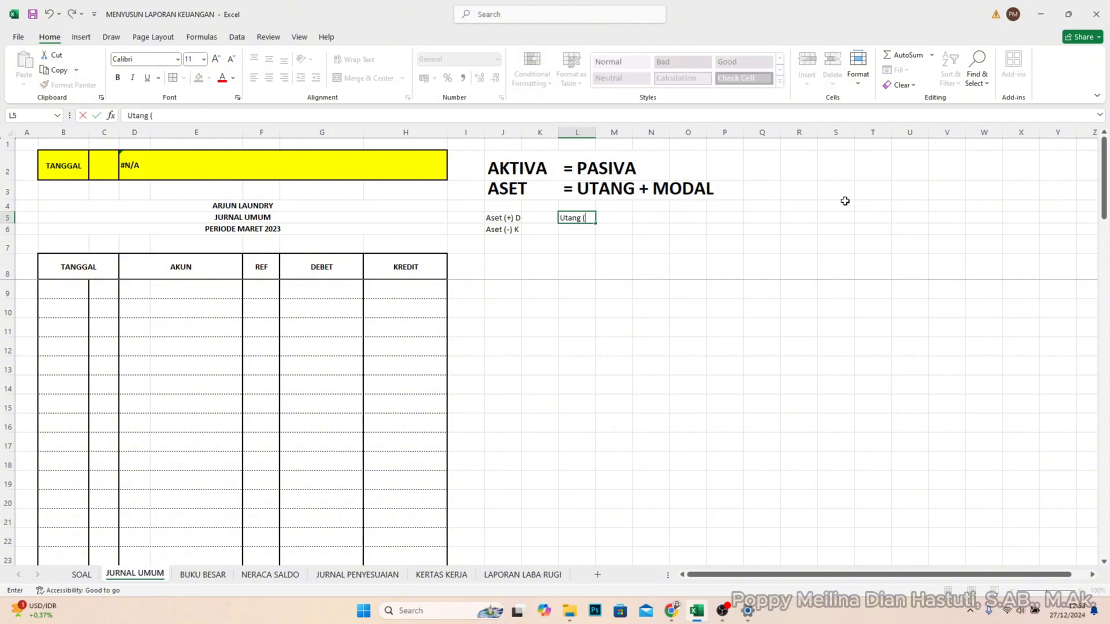
pyautogui.write('(')
pyautogui.press('BackSpace')
pyautogui.write('+) K')
pyautogui.press('Return')
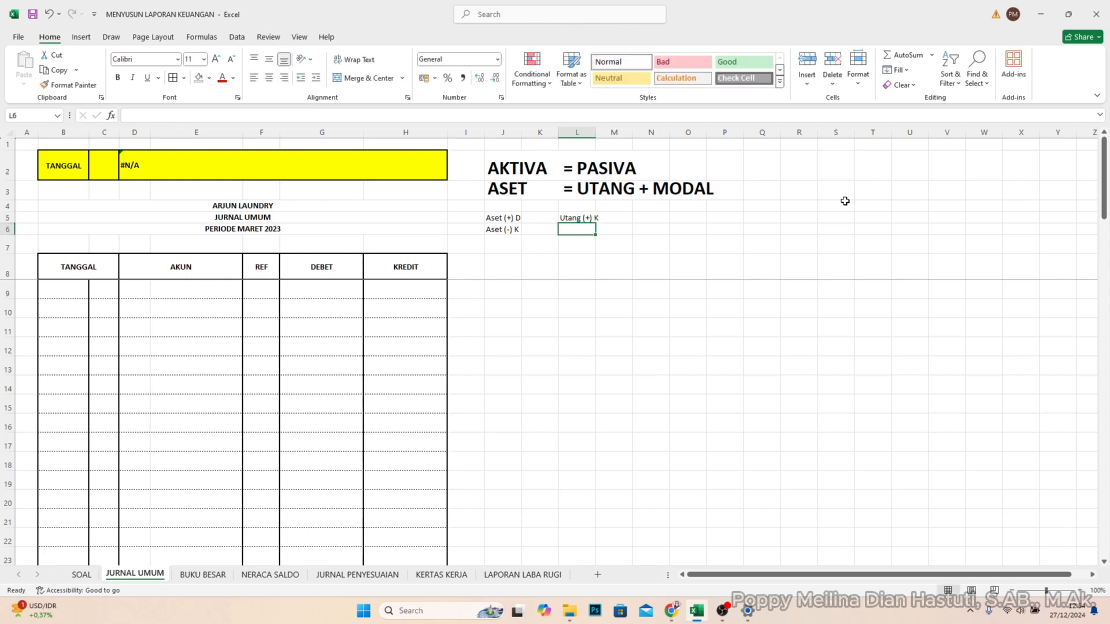
# - Enter the note "Utang (-) D" in cell L6
pyautogui.write('Utang ')
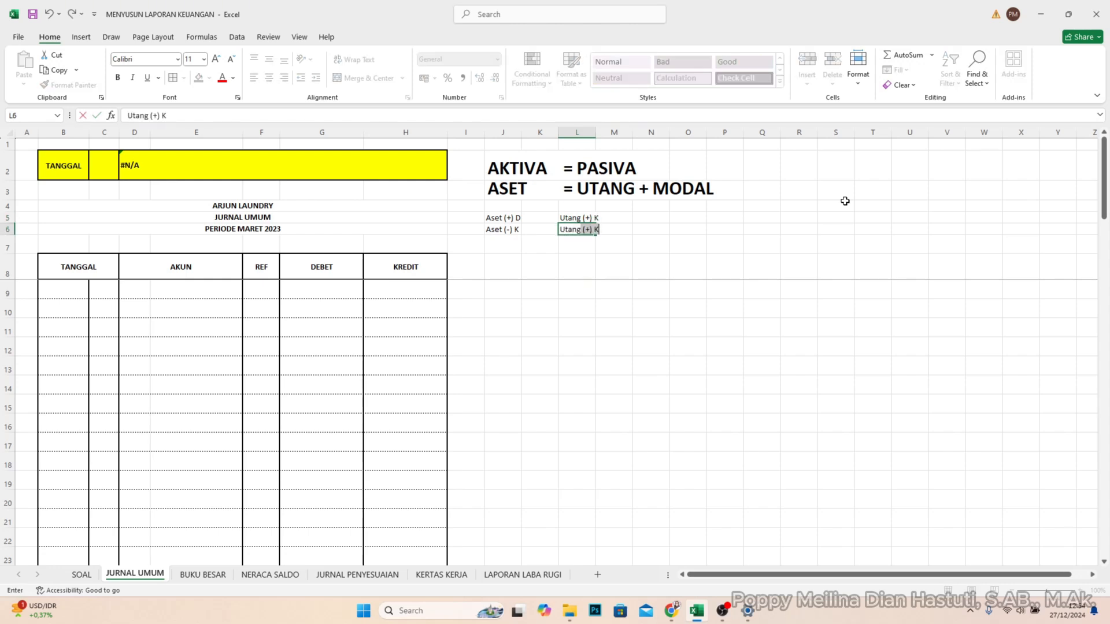
pyautogui.write('(')
pyautogui.write('(')
pyautogui.write('-')
pyautogui.write(')')
pyautogui.write(' D')
pyautogui.press('Return')
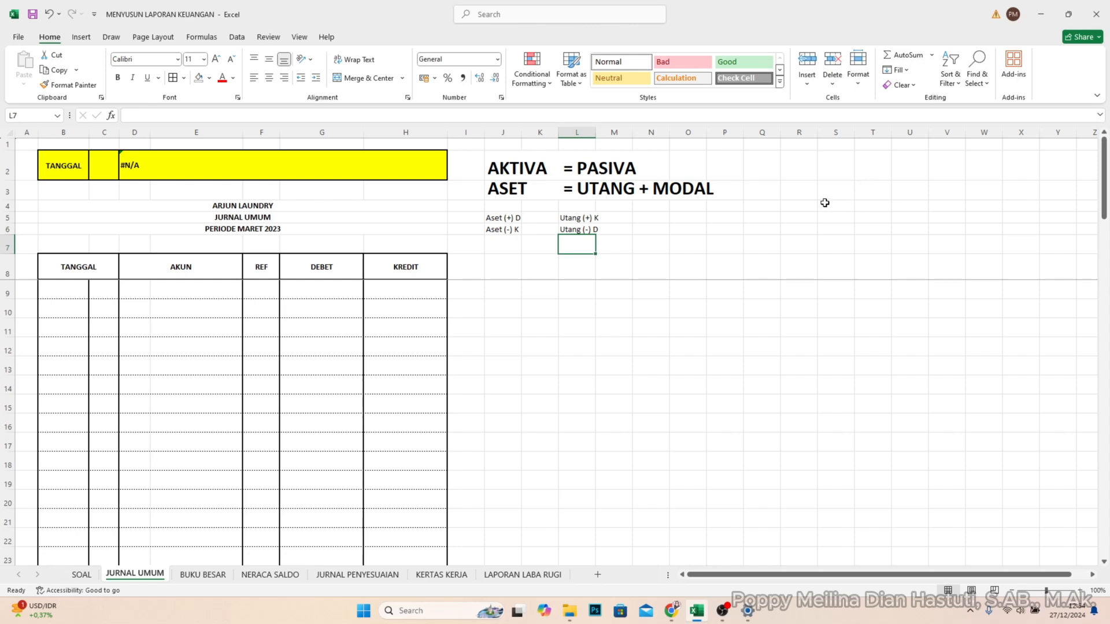
# - Insert "dan Modal" after "Utang" in both notes, in cells L5 and L6
pyautogui.doubleClick(580, 218)
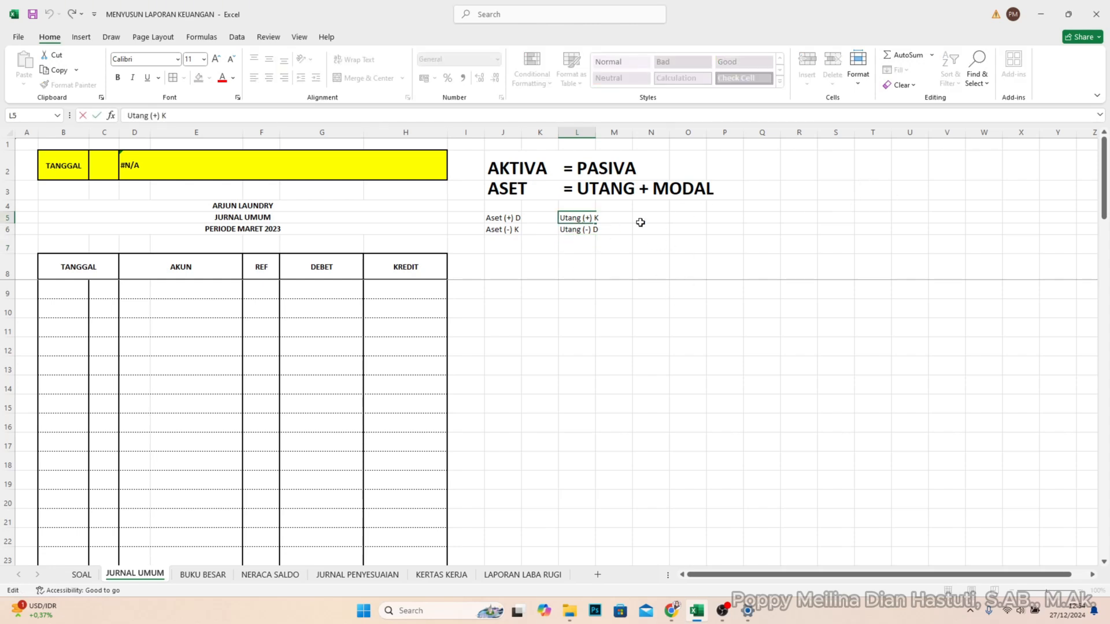
pyautogui.write('dan Modal')
pyautogui.press('Return')
pyautogui.doubleClick(582, 230)
pyautogui.write('d')
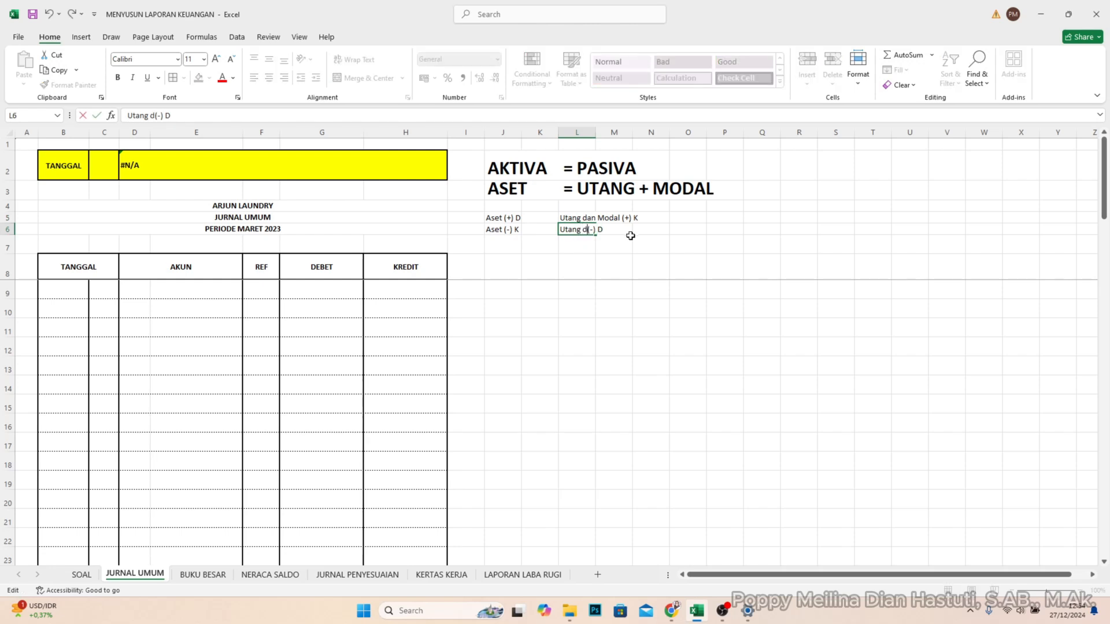
pyautogui.write('an Modal')
pyautogui.press('Return')
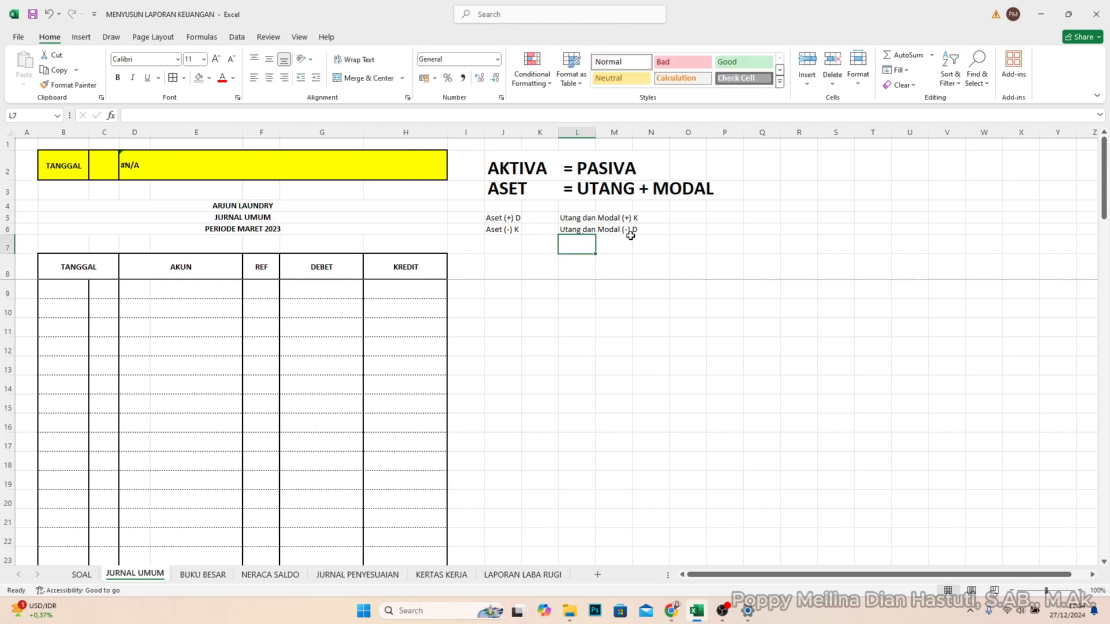
# - Set the TANGGAL lookup in cell C2 to 1
pyautogui.click(93, 158)
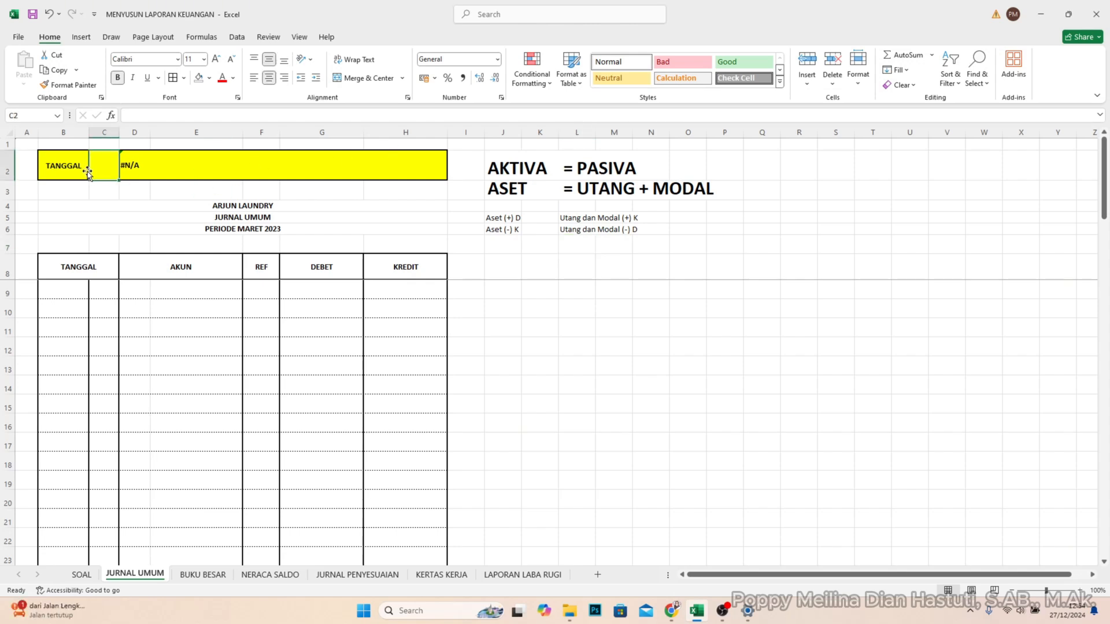
pyautogui.write('1')
pyautogui.press('Return')
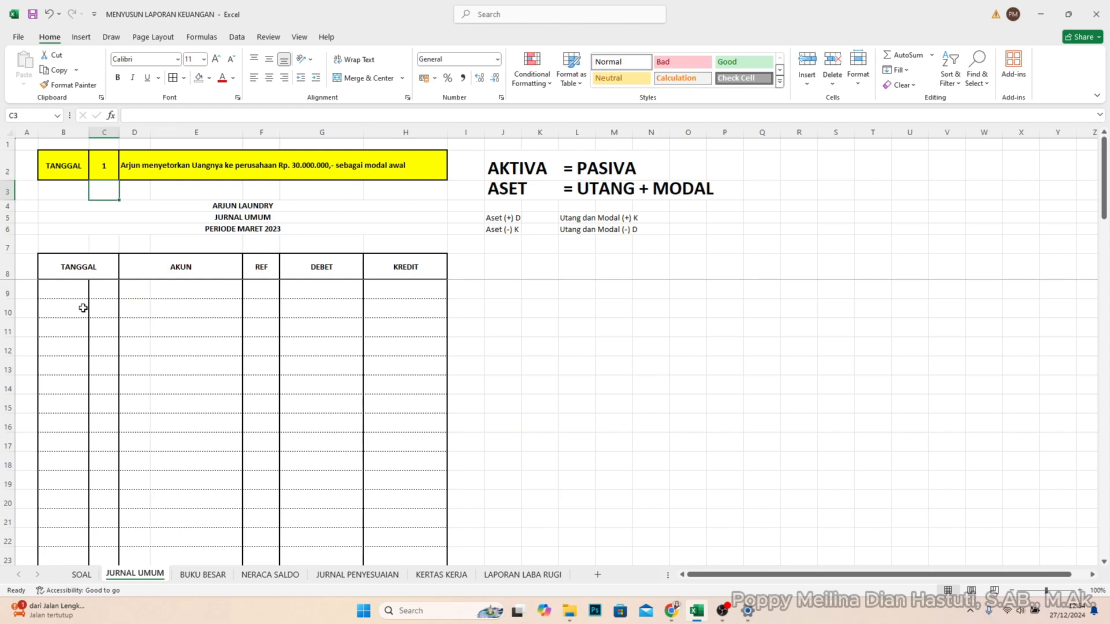
# - Date the first journal row with "Maret 2023" in B9 and day 1 in C9
pyautogui.click(54, 295)
pyautogui.write('M')
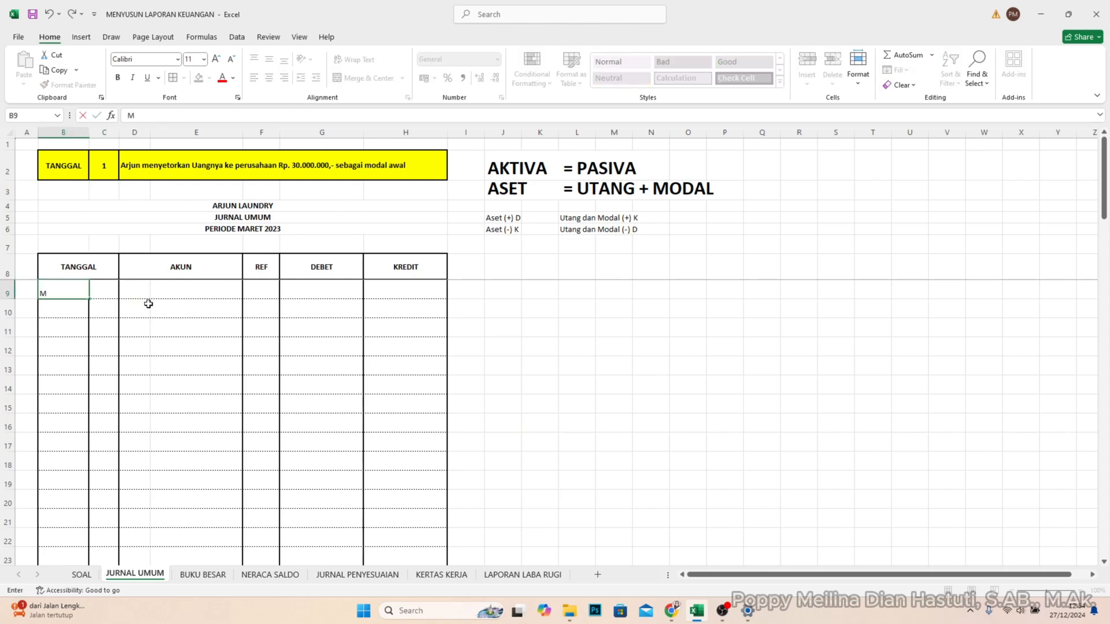
pyautogui.write('aret 2023')
pyautogui.press('Tab')
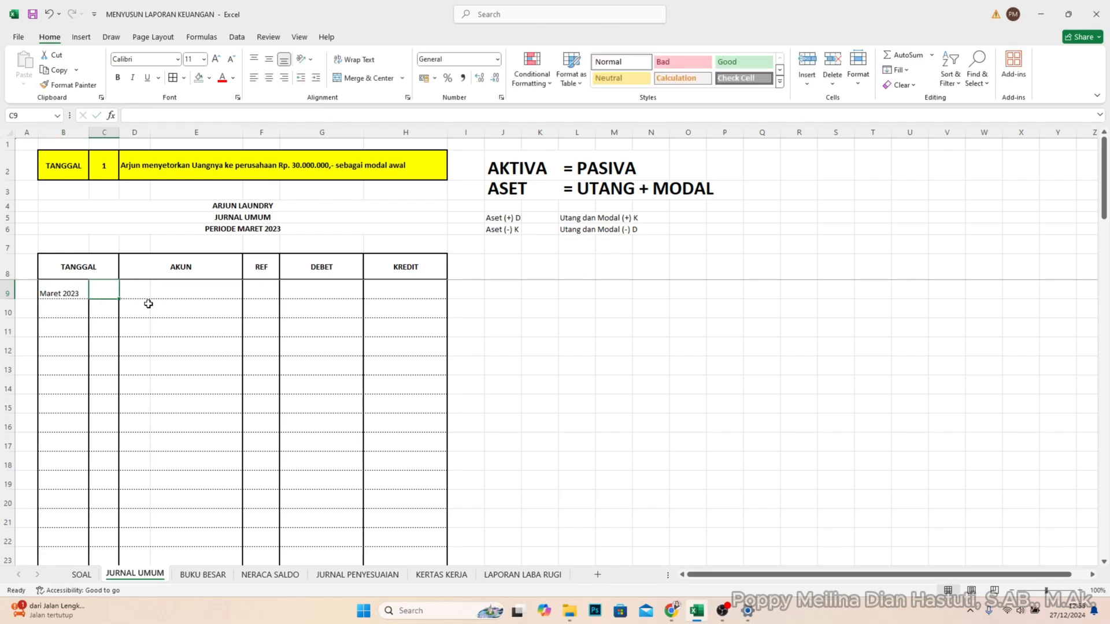
pyautogui.write('1')
pyautogui.press('Return')
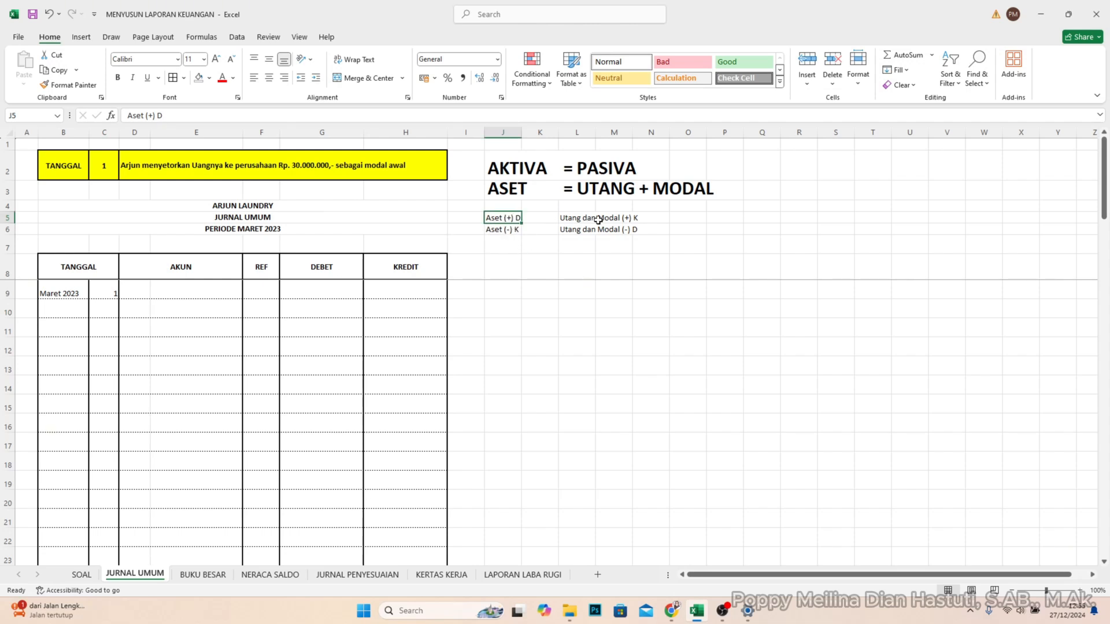
# - Record the account Kas in D9 with a debit of 30.000.000 in G9
pyautogui.click(139, 295)
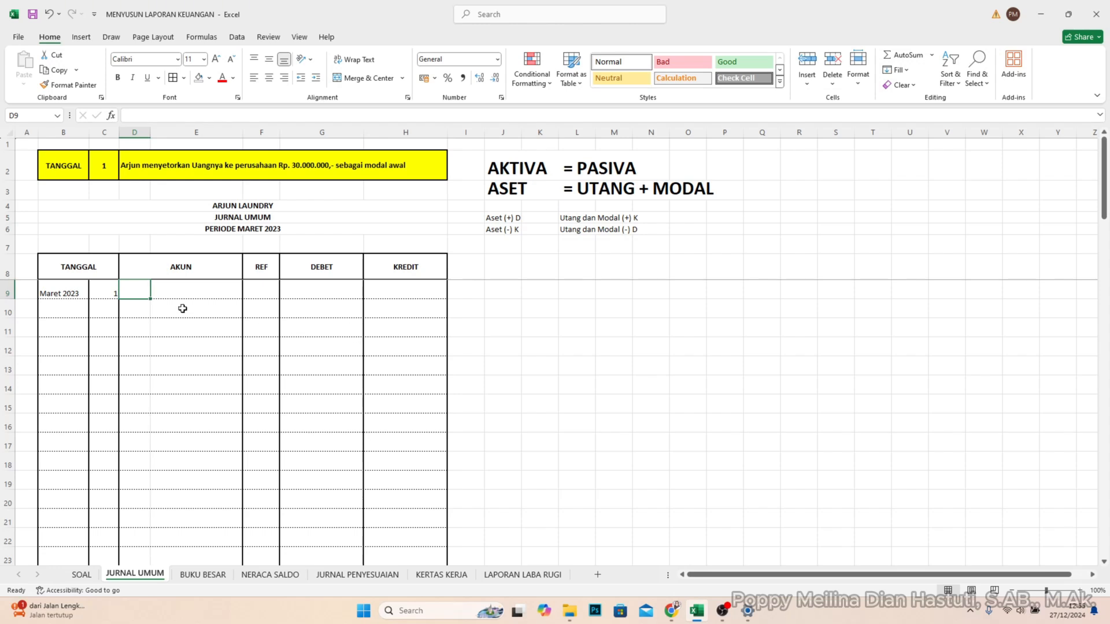
pyautogui.write('Kas')
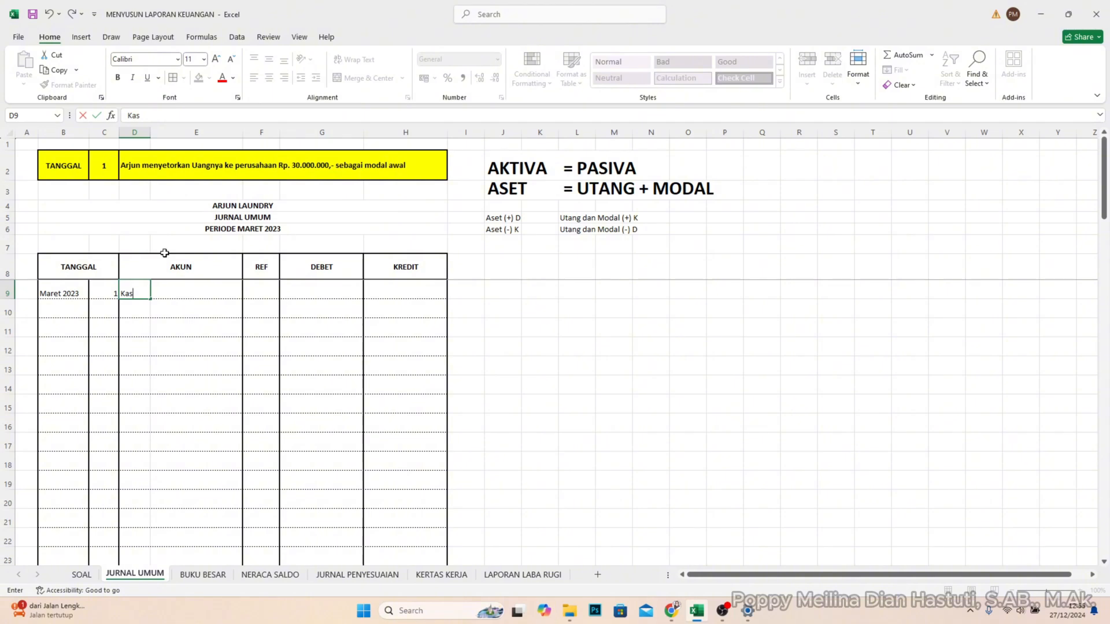
pyautogui.click(336, 291)
pyautogui.write('3')
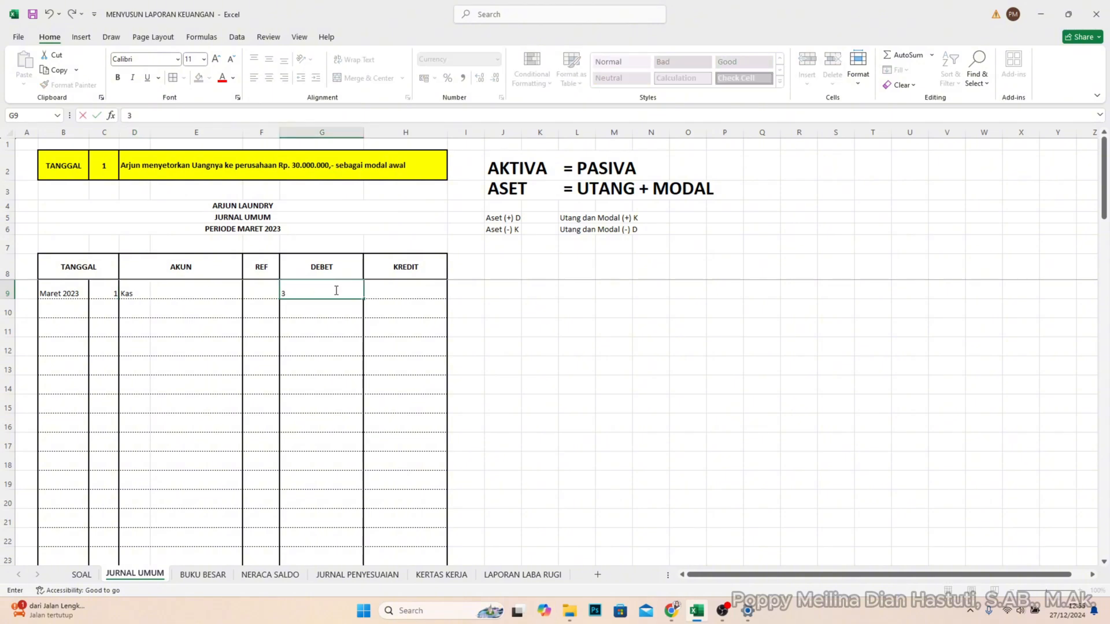
pyautogui.write('0.000.000')
pyautogui.press('Return')
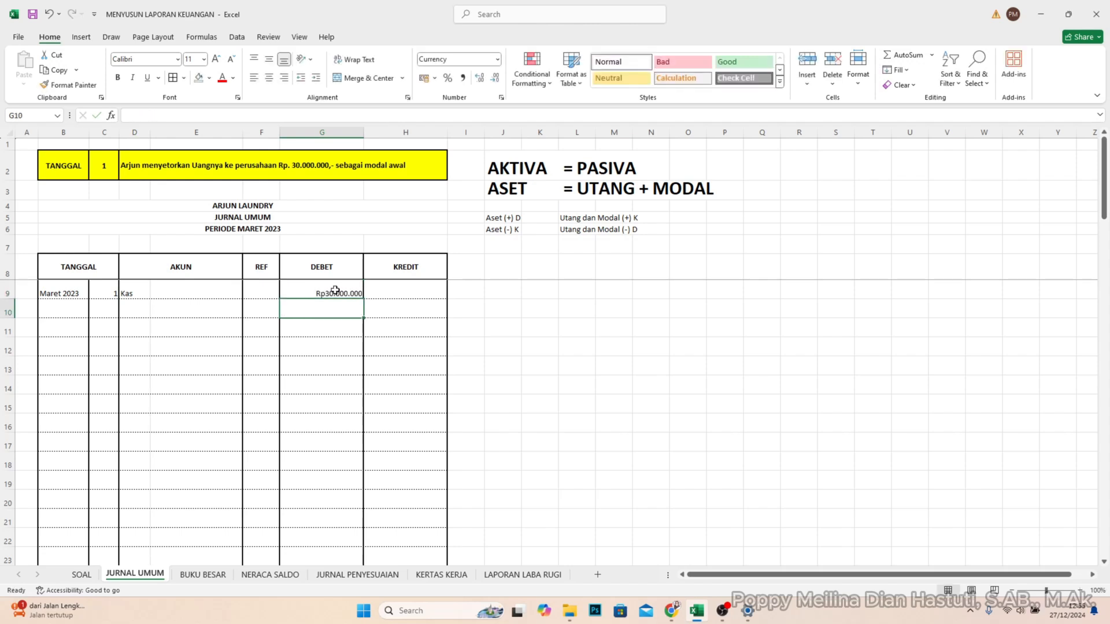
# - Record the account Modal in E10 with a credit of 30.000.000 in H10
pyautogui.click(156, 309)
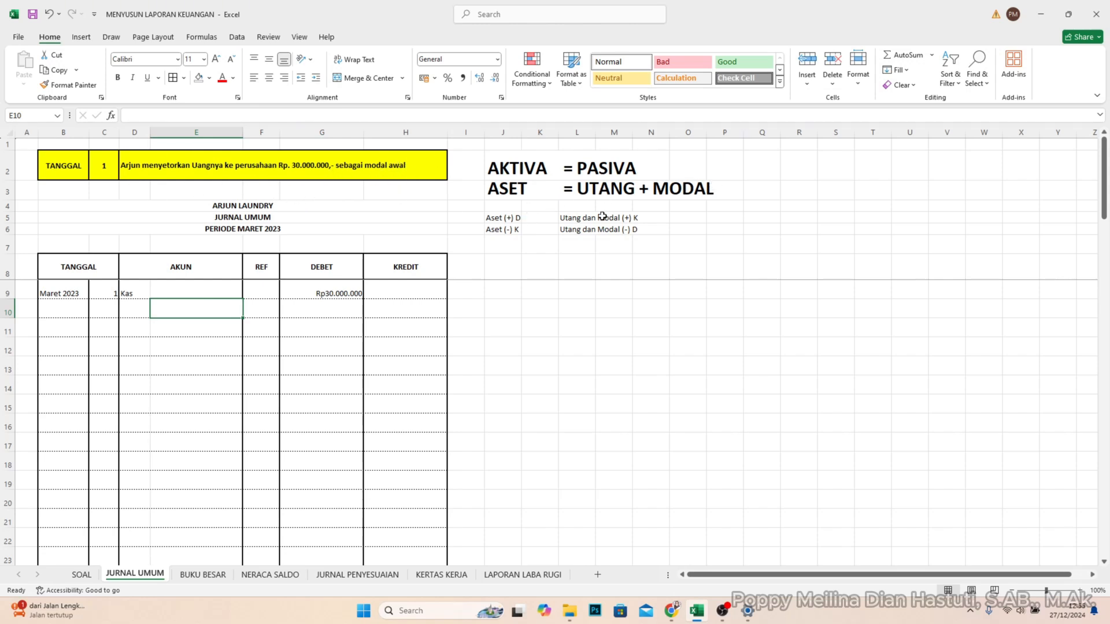
pyautogui.click(575, 217)
pyautogui.click(637, 217)
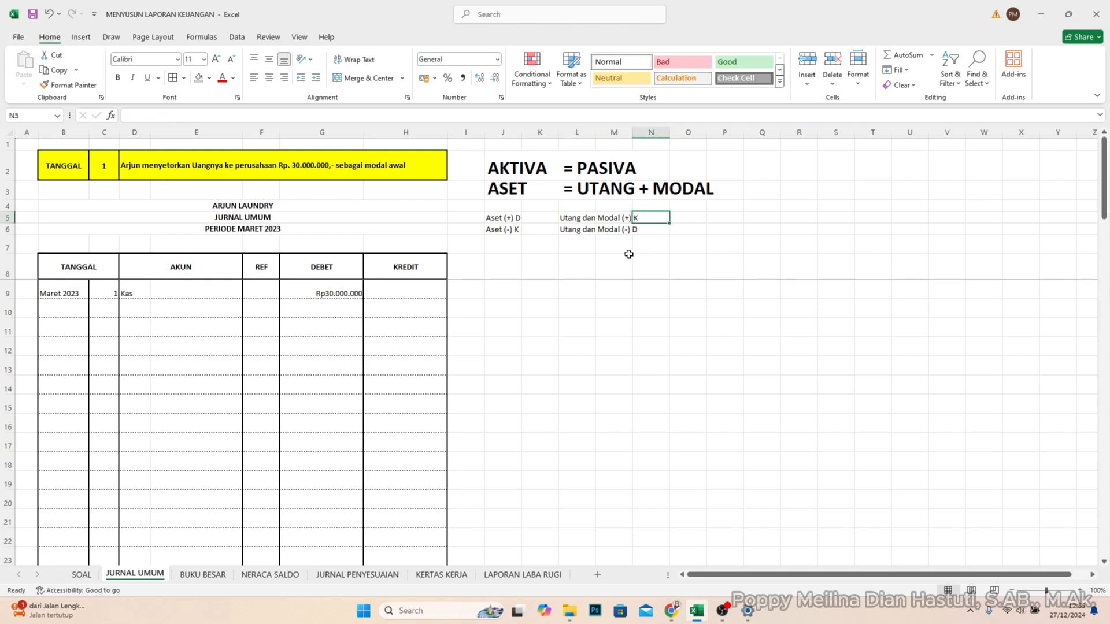
pyautogui.click(412, 308)
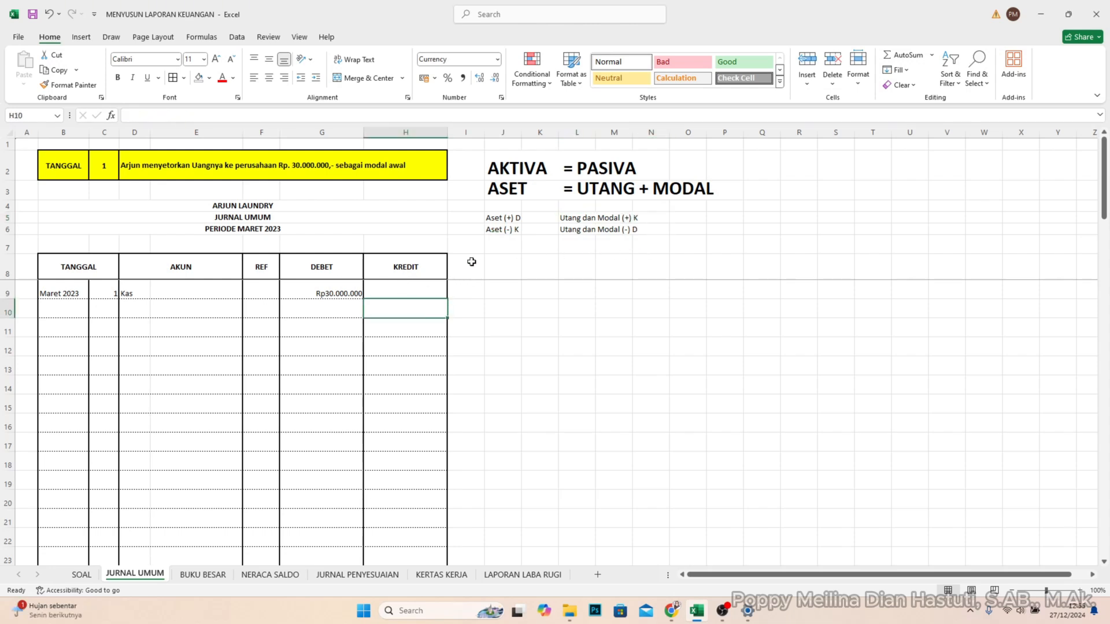
pyautogui.write('30')
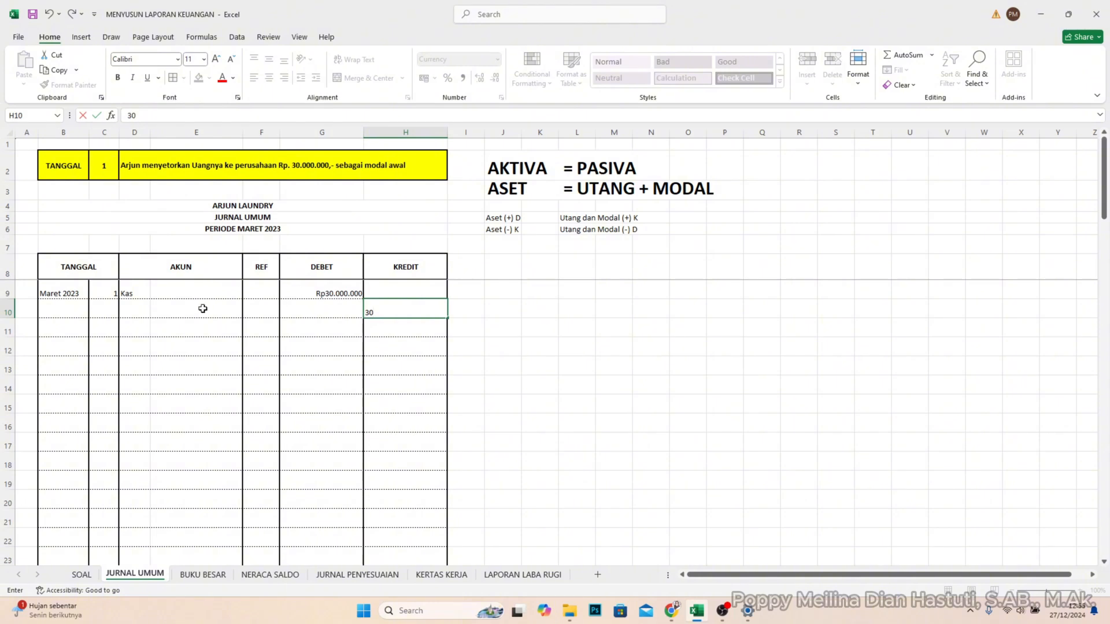
pyautogui.click(220, 309)
pyautogui.write('Modal')
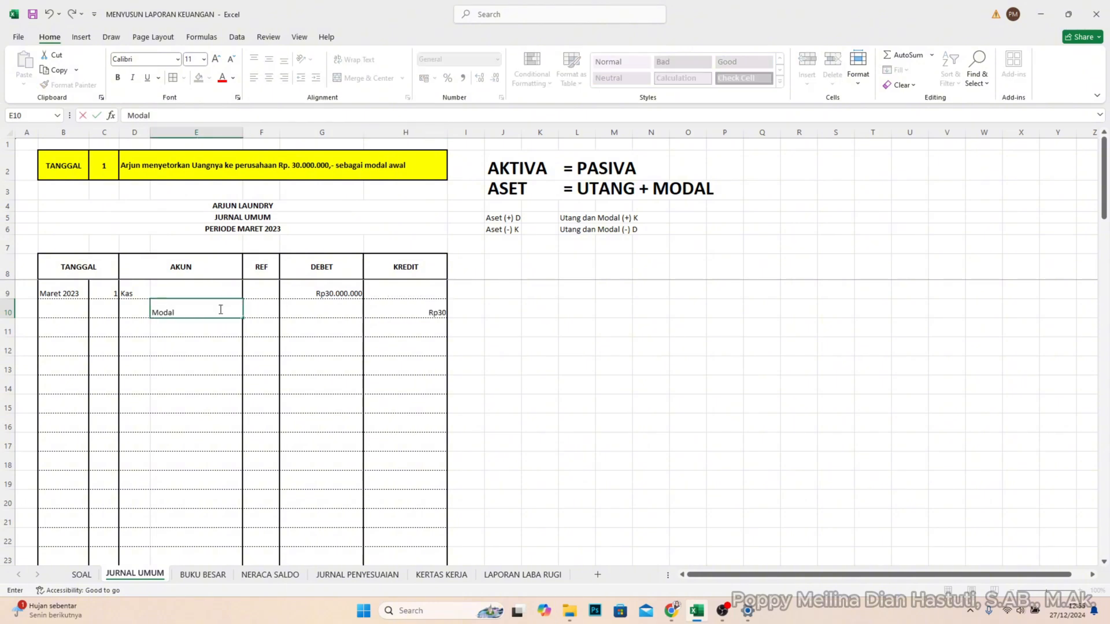
pyautogui.click(432, 312)
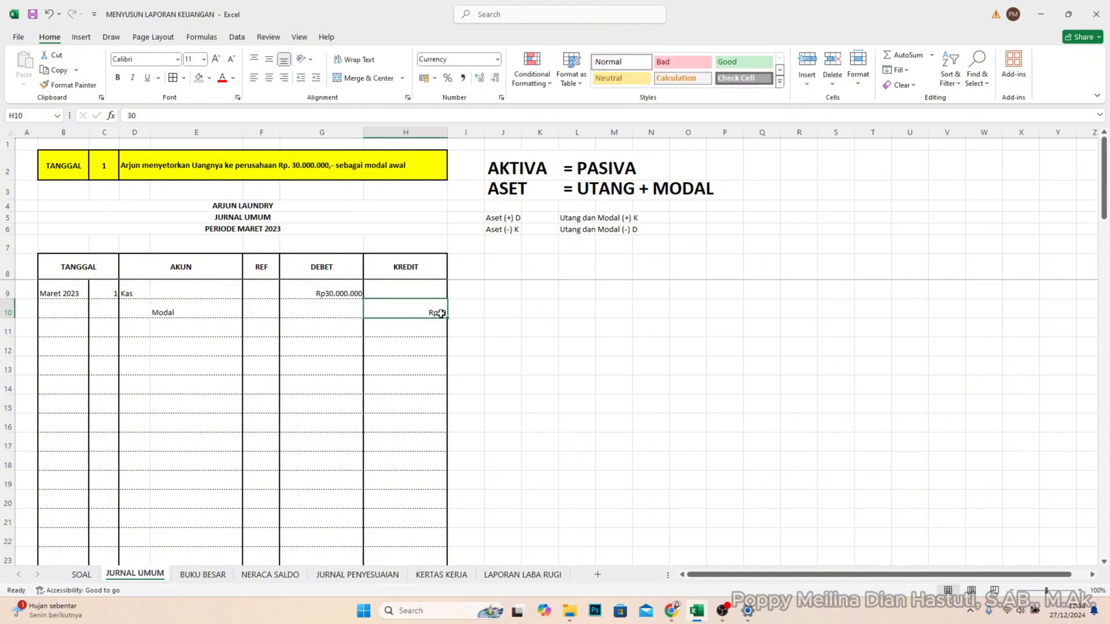
pyautogui.doubleClick(442, 313)
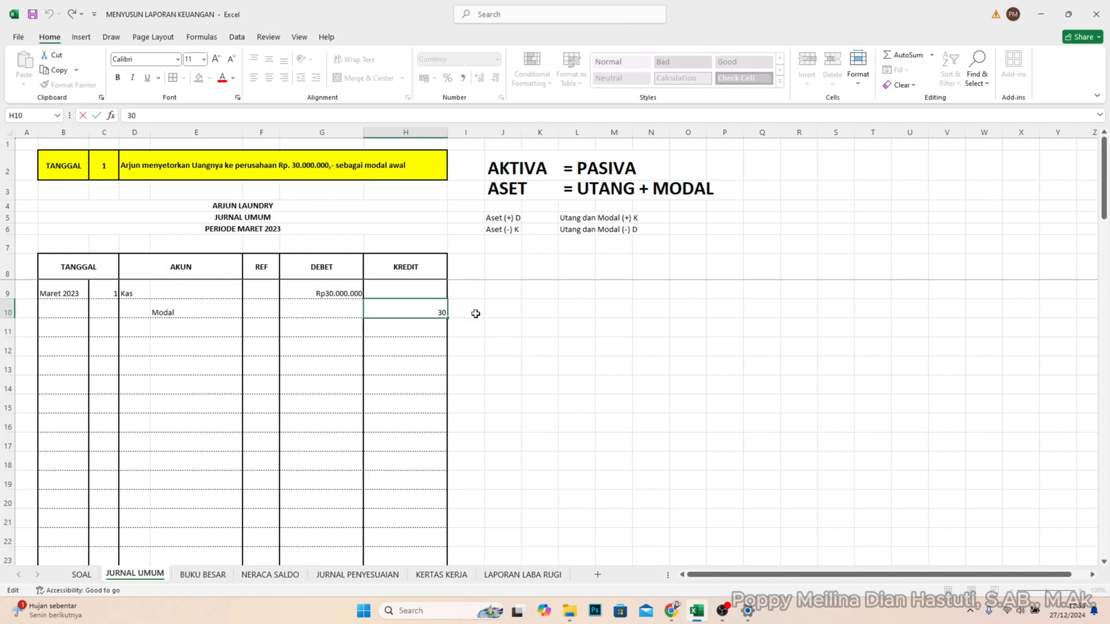
pyautogui.write('000.000')
pyautogui.press('Return')
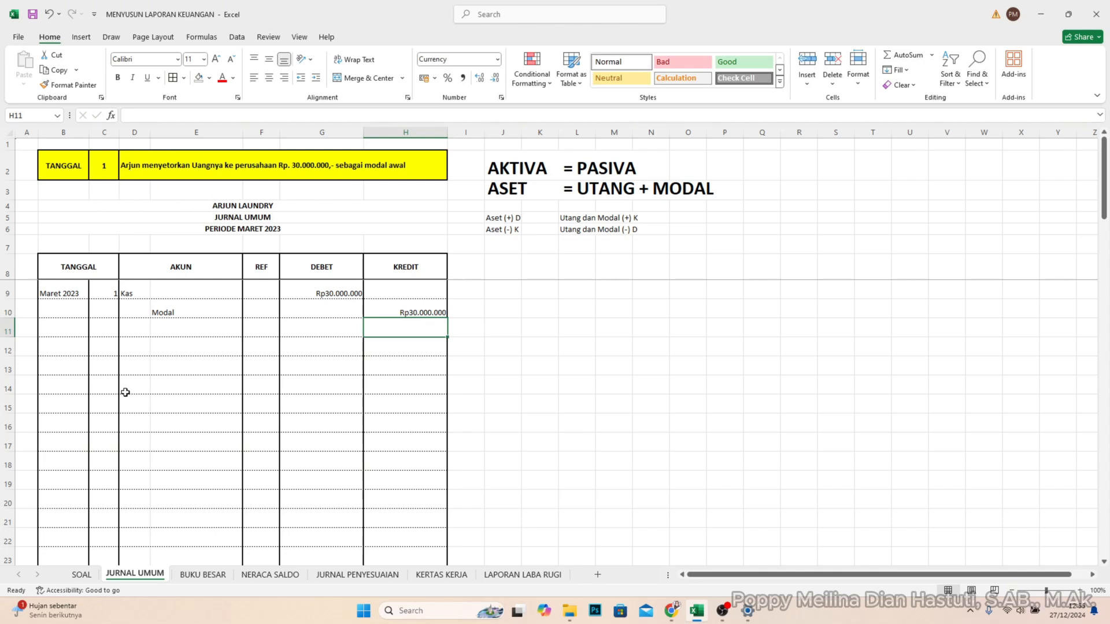
# - Set the TANGGAL lookup in cell C2 to 2
pyautogui.click(108, 328)
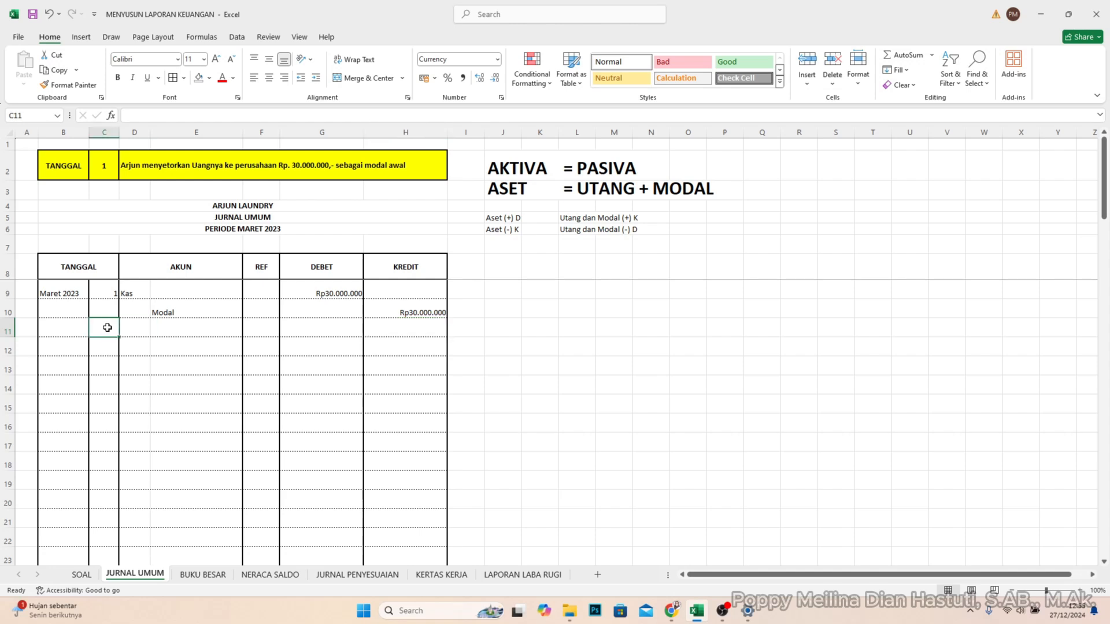
pyautogui.doubleClick(106, 167)
pyautogui.press('BackSpace')
pyautogui.write('2')
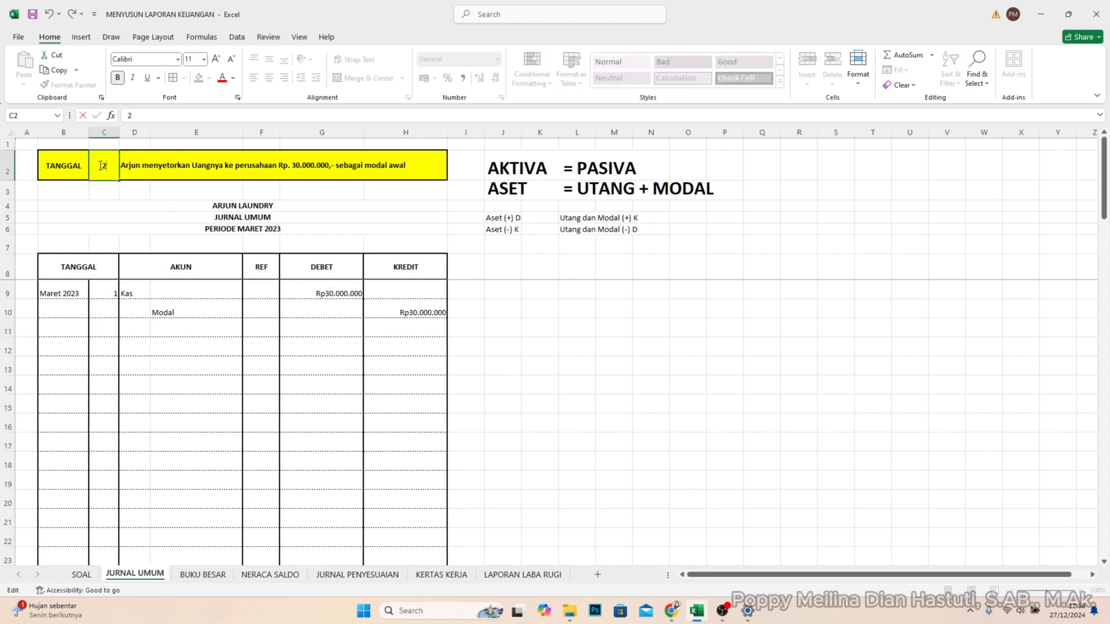
pyautogui.press('Return')
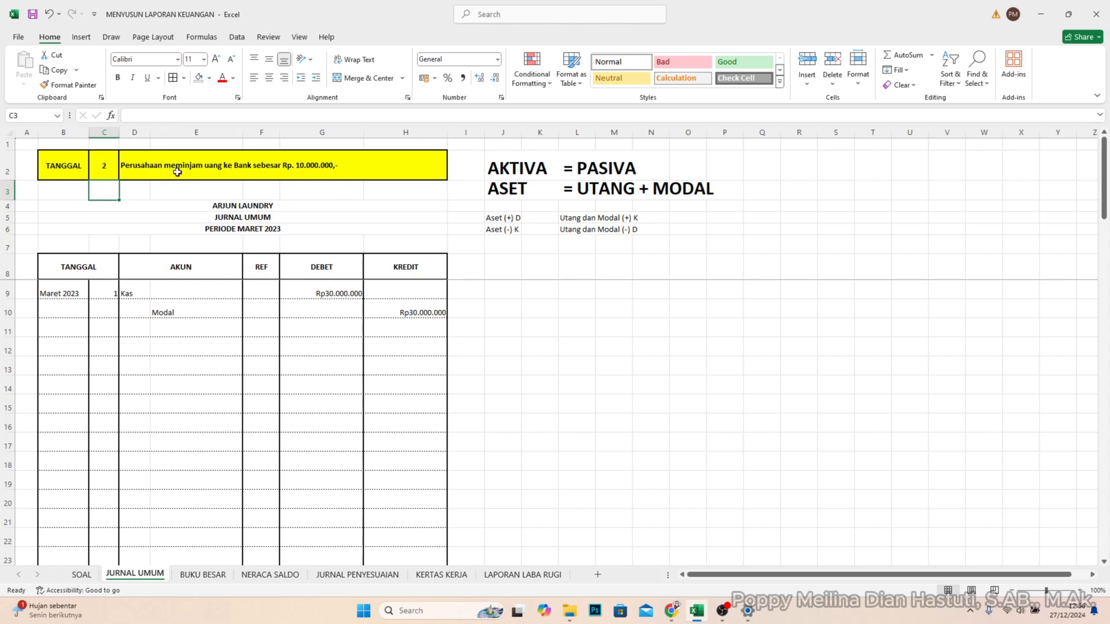
# - Enter day 2 in C11 and record the account Kas in D11 with a debit of 10.000.000 in G11
pyautogui.click(113, 330)
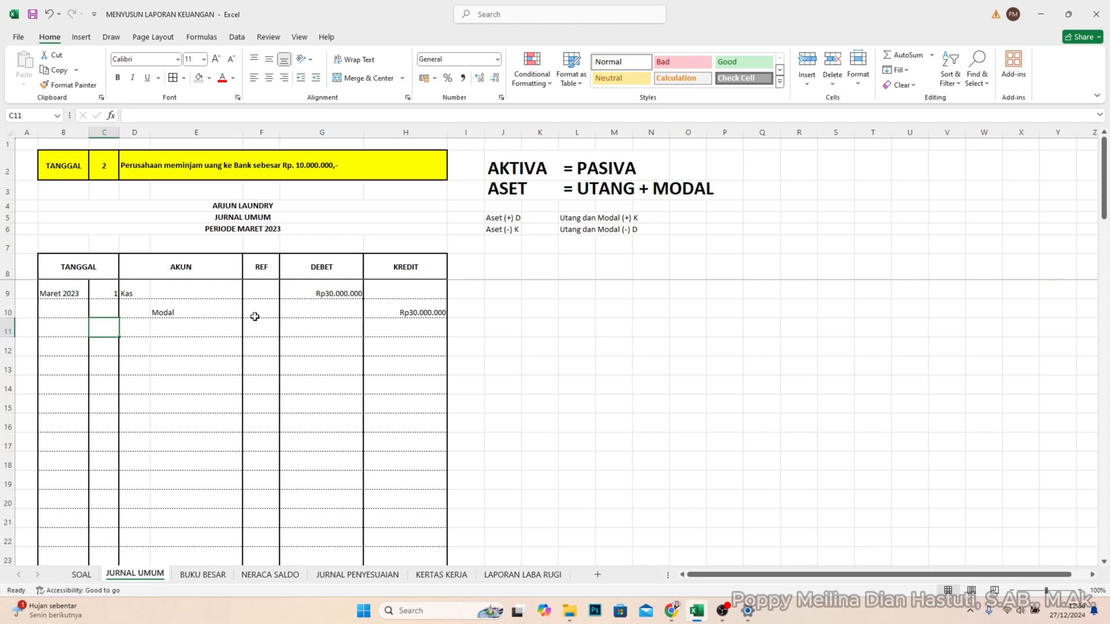
pyautogui.write('2')
pyautogui.press('Tab')
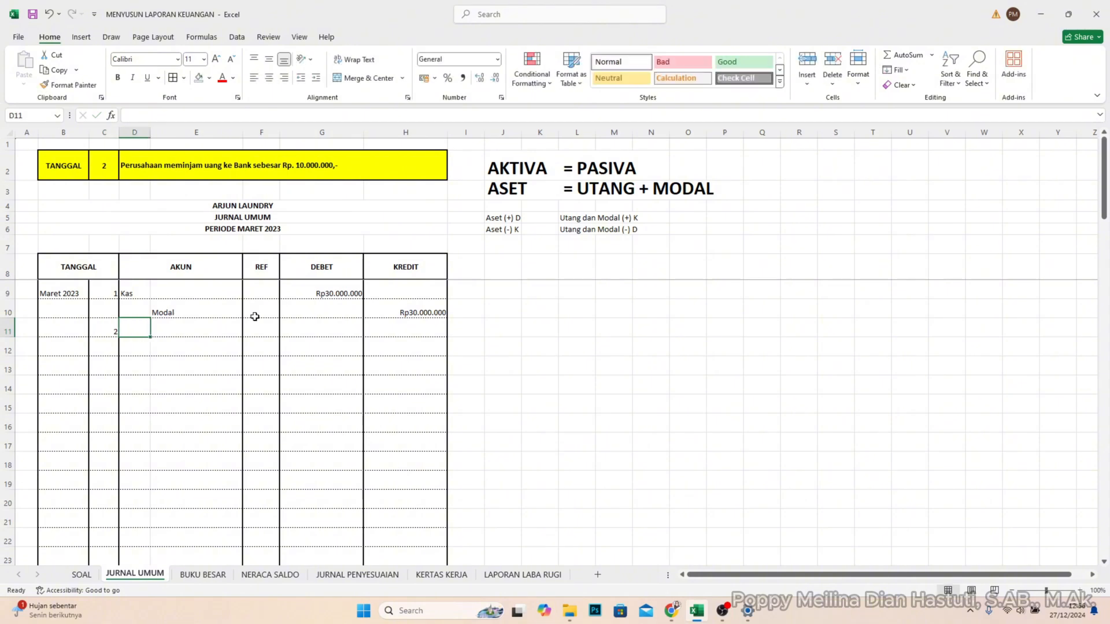
pyautogui.write('Kas')
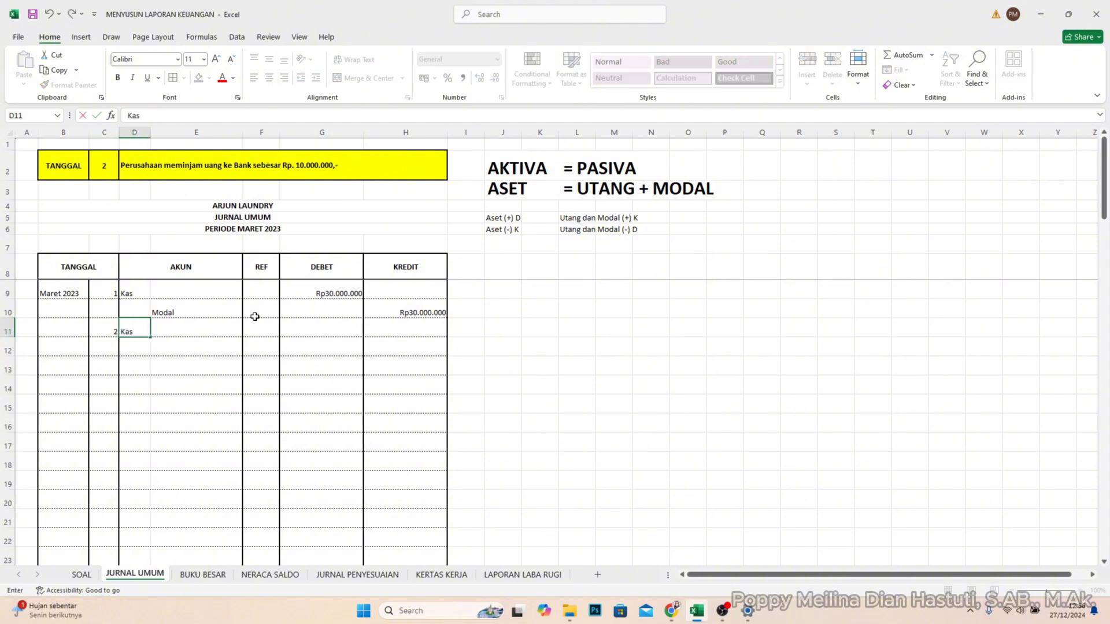
pyautogui.press('Tab')
pyautogui.press('Tab')
pyautogui.press('Tab')
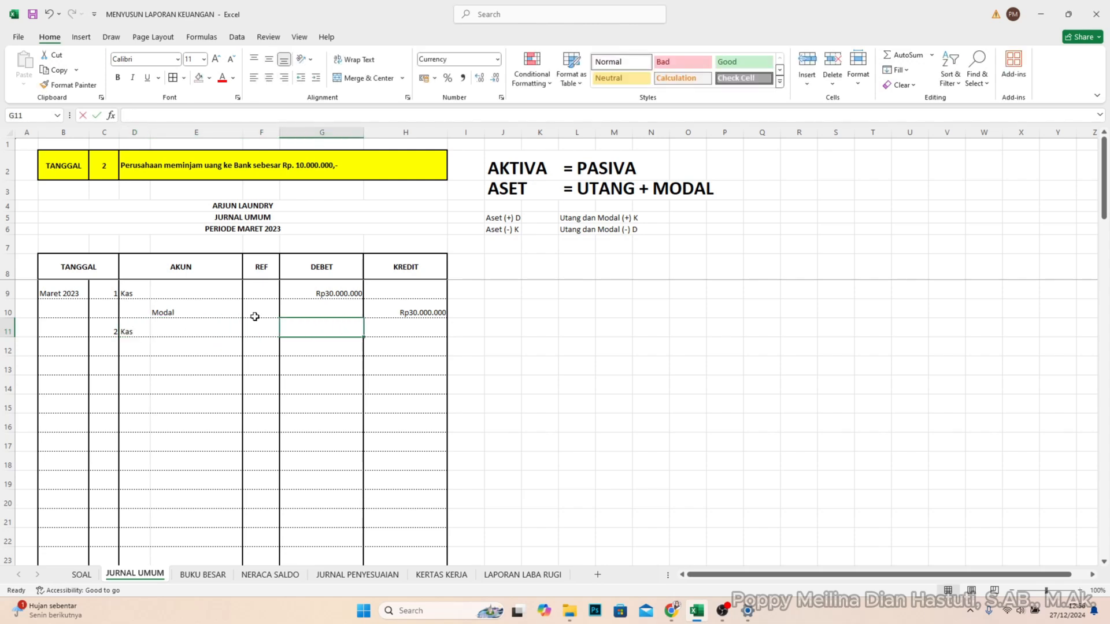
pyautogui.write('10.')
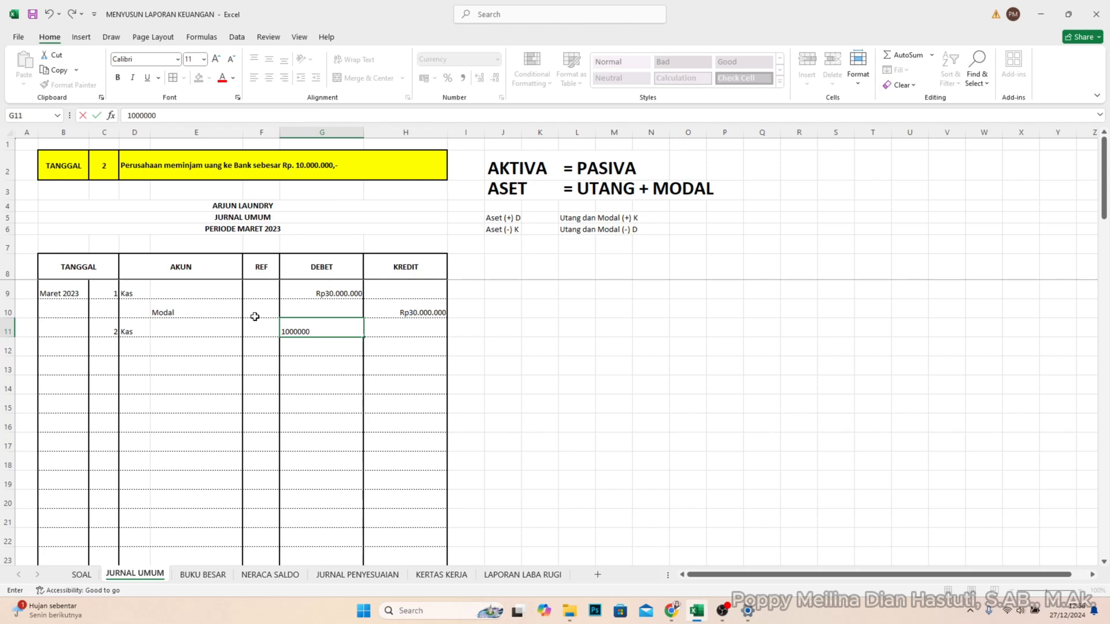
pyautogui.write('000.000')
pyautogui.press('Return')
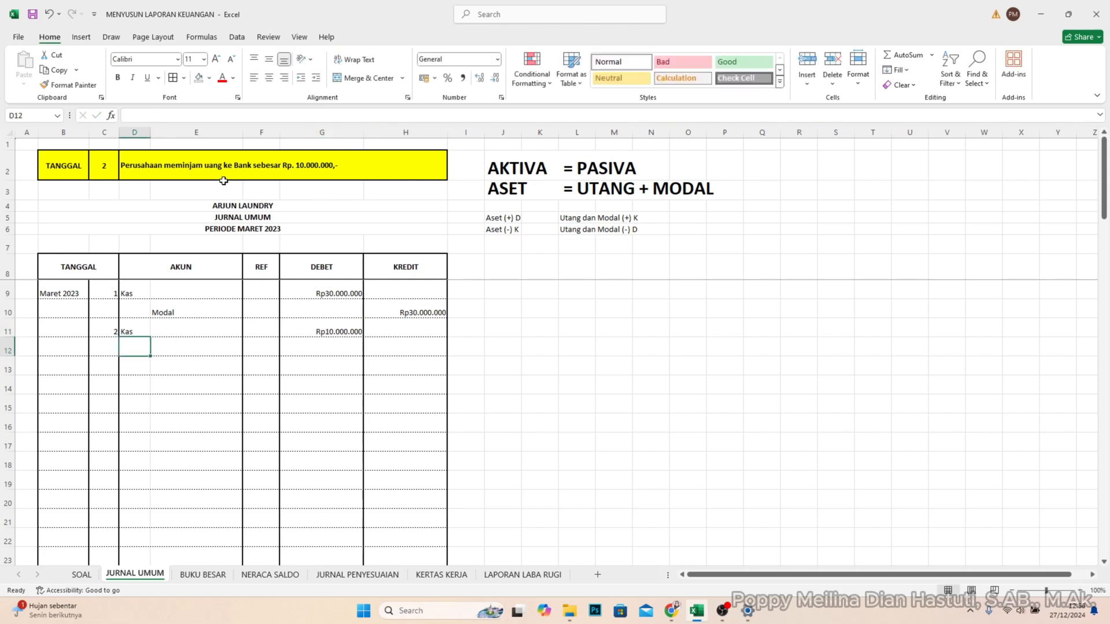
# - Record the account Utang in E12 with a credit of 10.000.000 in H12, checking it against the Utang dan Modal rules
pyautogui.click(156, 346)
pyautogui.write('Utan')
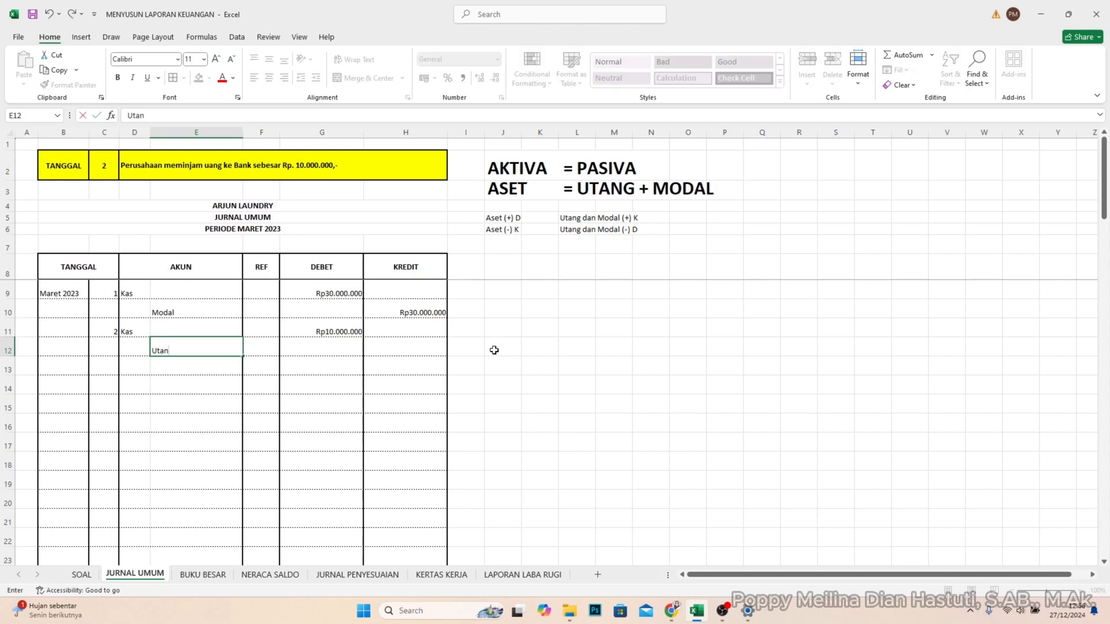
pyautogui.write('g')
pyautogui.press('Tab')
pyautogui.press('Tab')
pyautogui.press('Tab')
pyautogui.write('1')
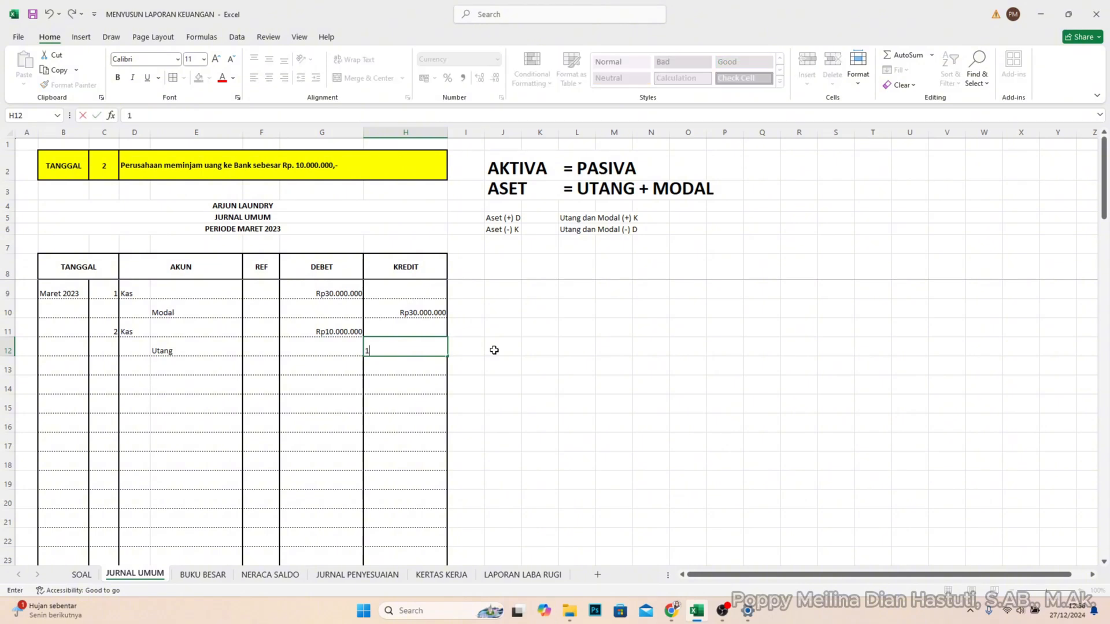
pyautogui.write('0.000.')
pyautogui.write('00000')
pyautogui.press('Return')
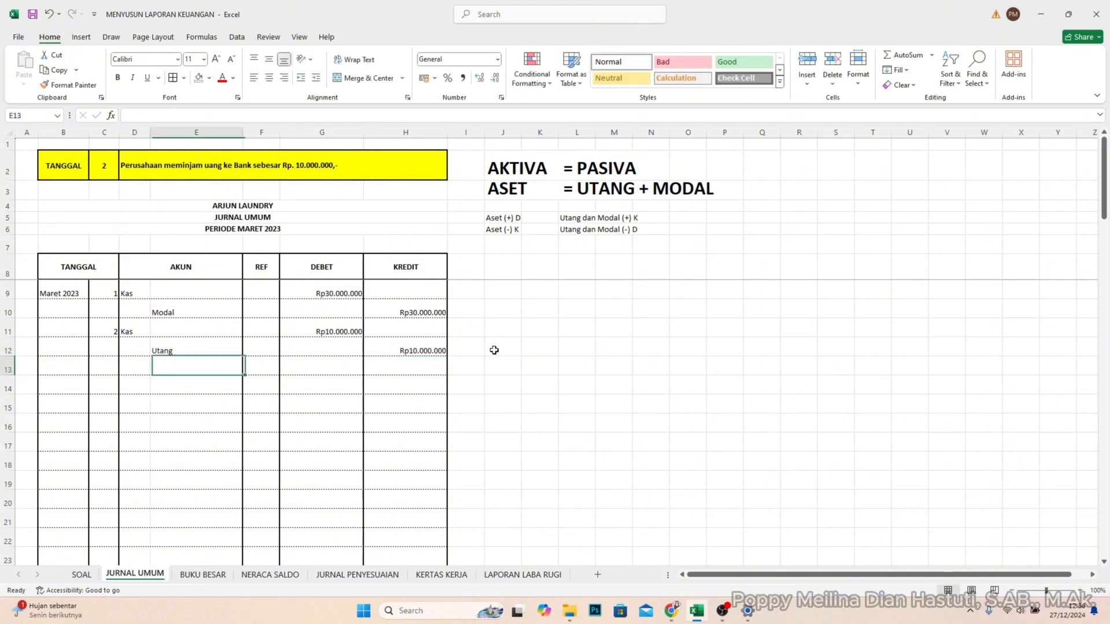
pyautogui.click(577, 228)
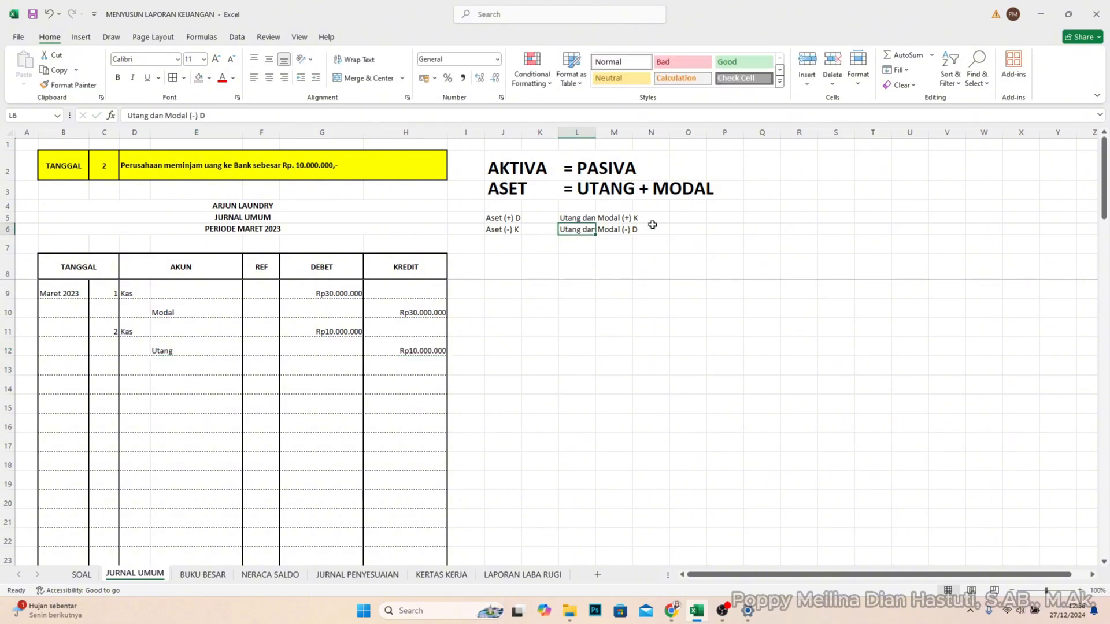
pyautogui.click(630, 219)
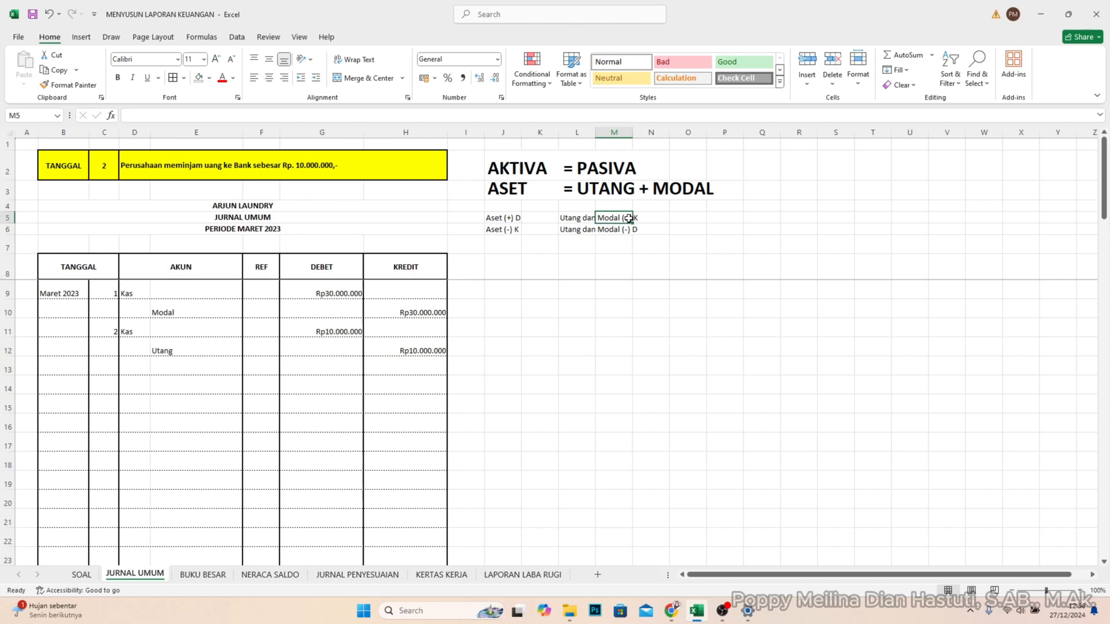
# - Set the TANGGAL lookup in cell C2 to 4
pyautogui.click(105, 361)
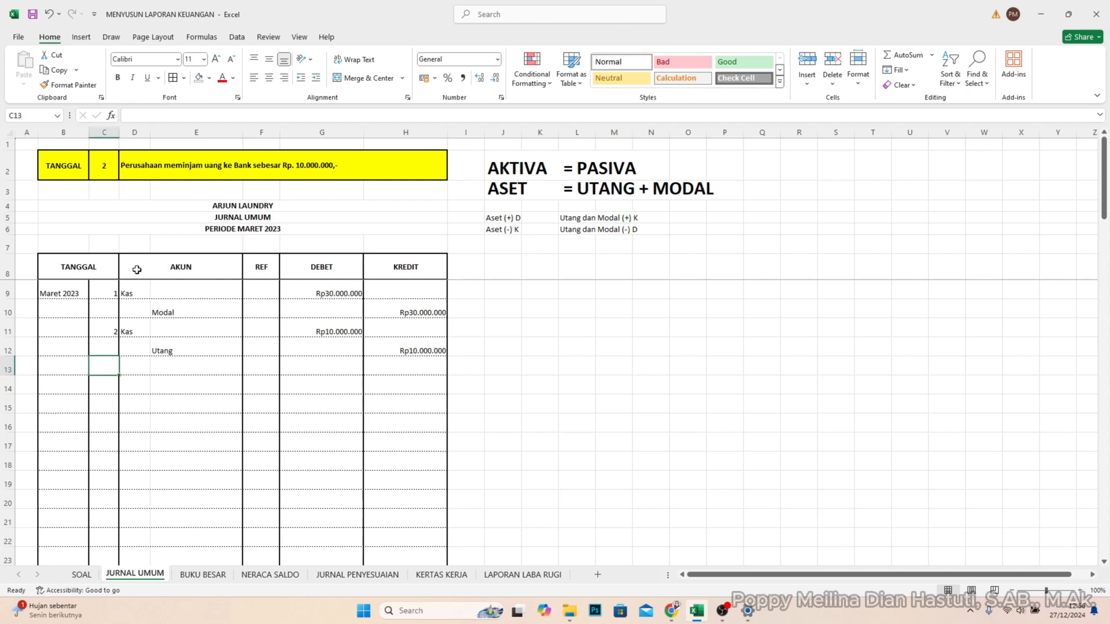
pyautogui.click(99, 171)
pyautogui.doubleClick(99, 170)
pyautogui.doubleClick(96, 163)
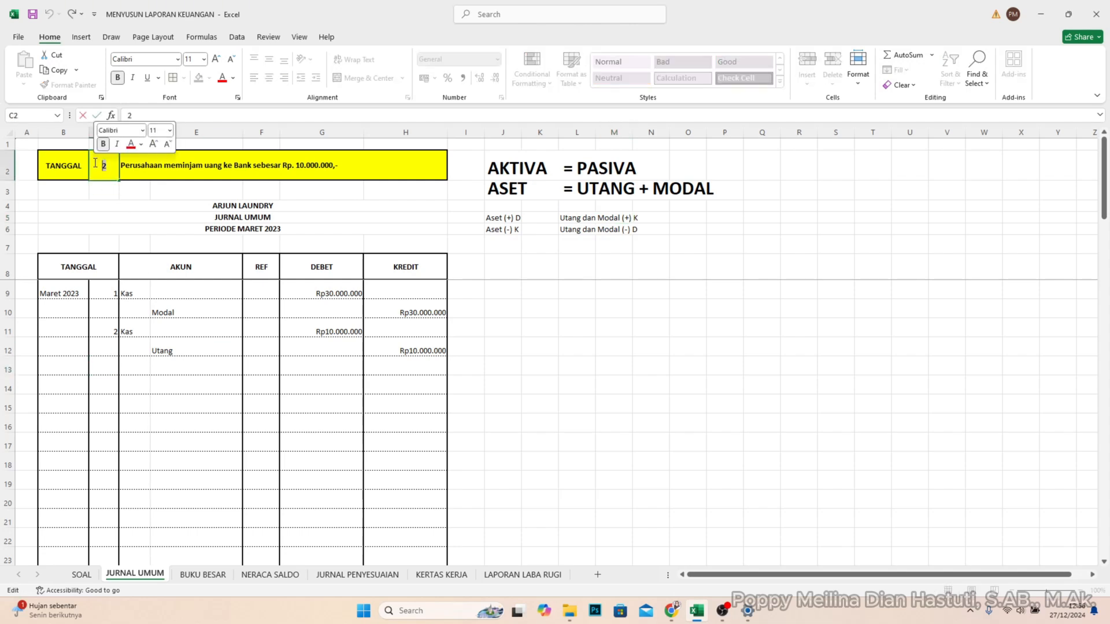
pyautogui.write('4')
pyautogui.press('Return')
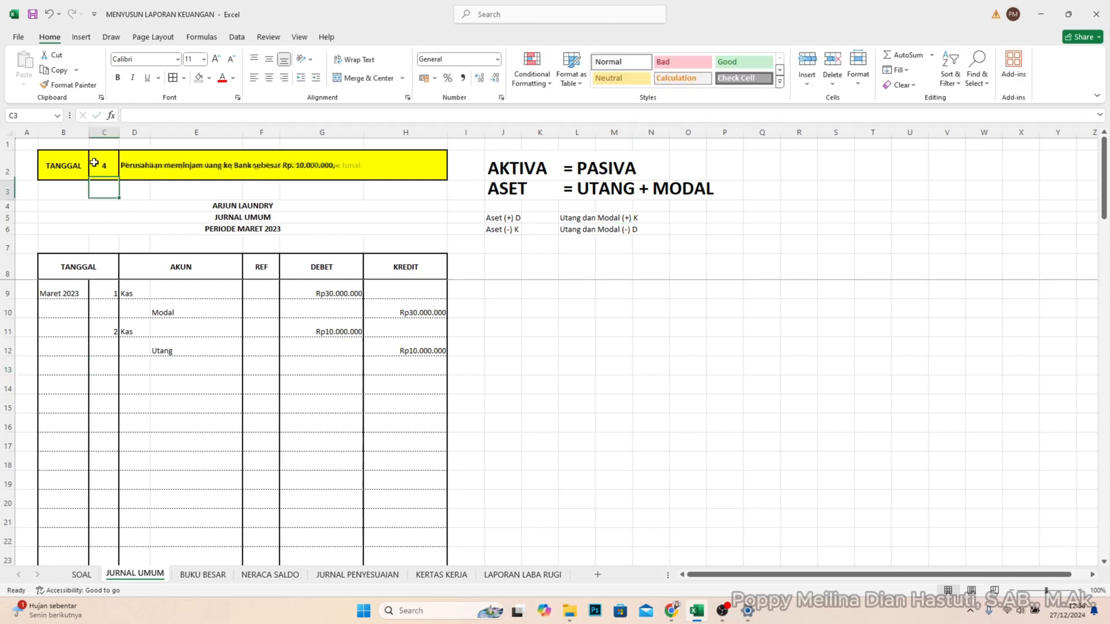
# - Enter day 4 in C13 and record the account Perlengkapan in D13 with a debit of 5.000.000 in G13
pyautogui.click(104, 366)
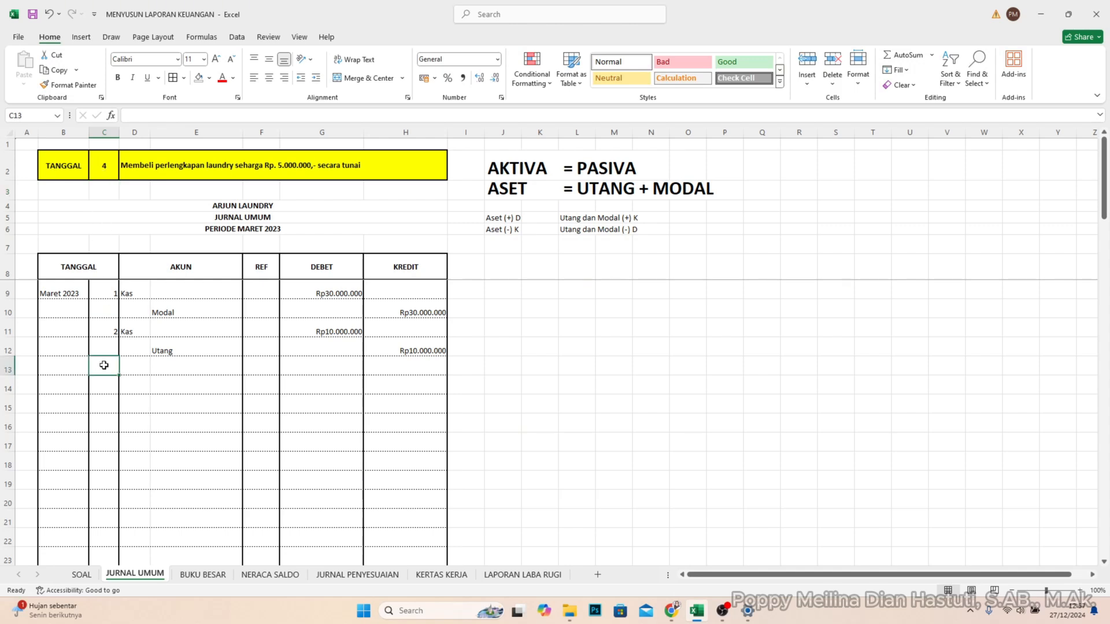
pyautogui.write('4')
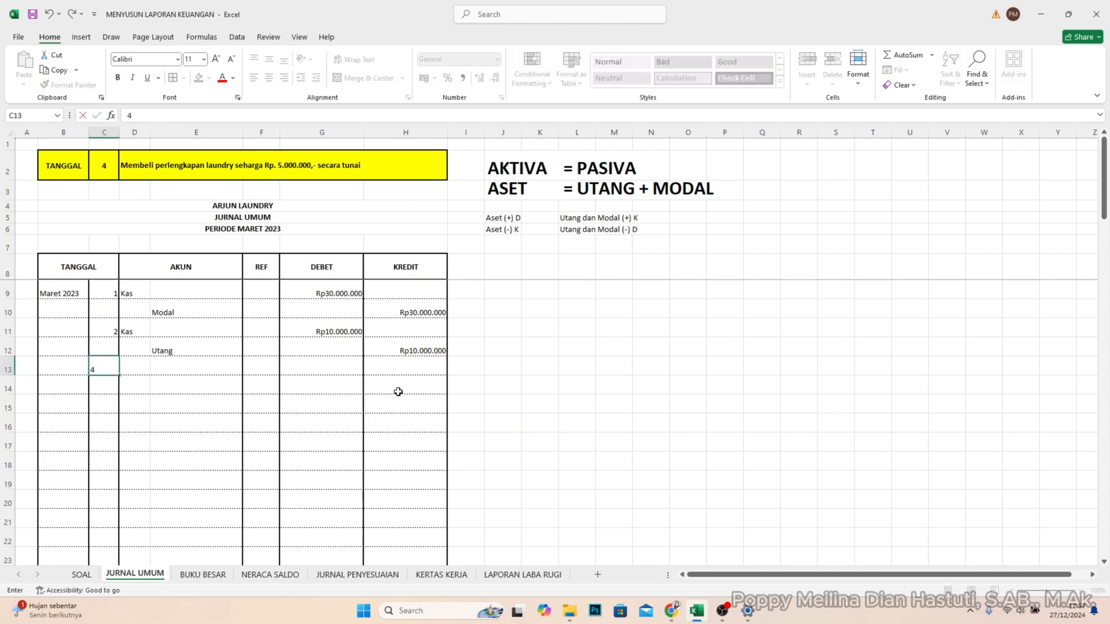
pyautogui.press('Return')
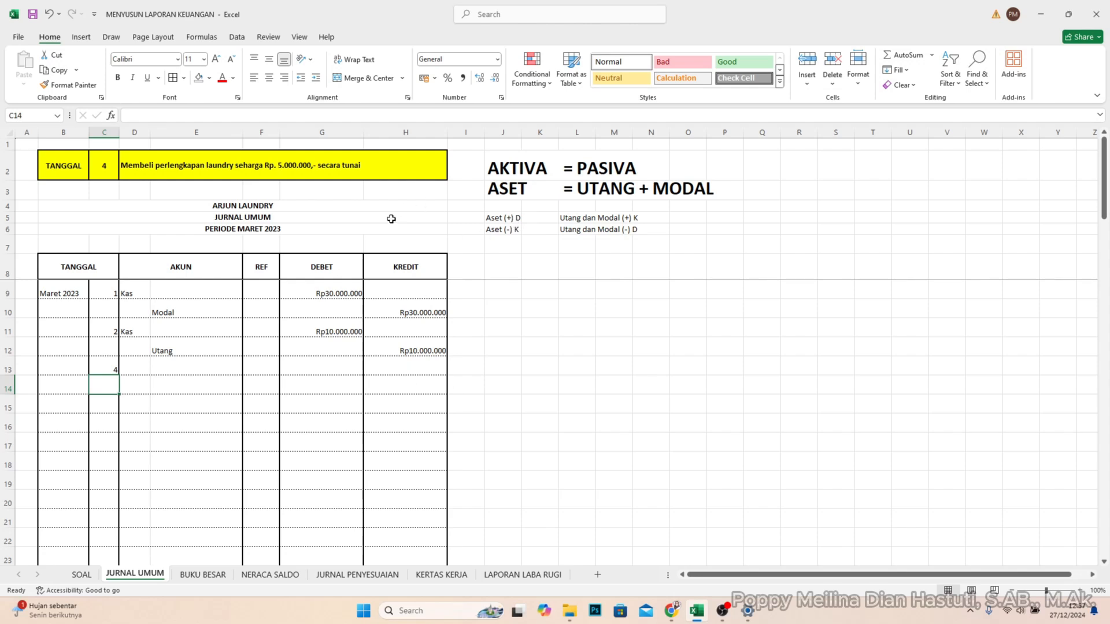
pyautogui.click(144, 369)
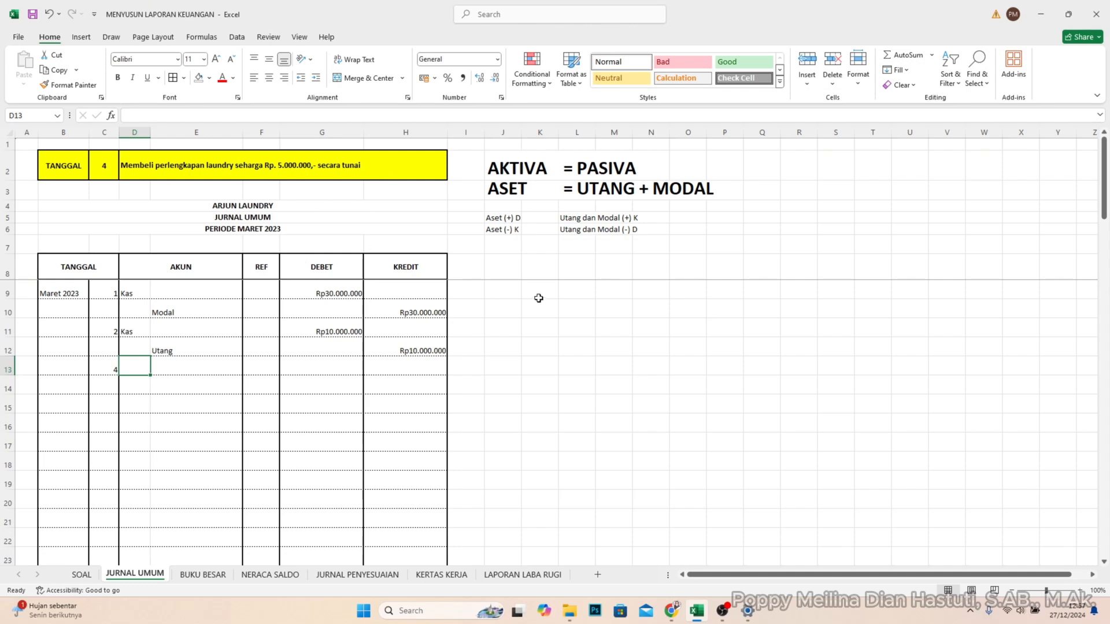
pyautogui.write('Perlengkapan')
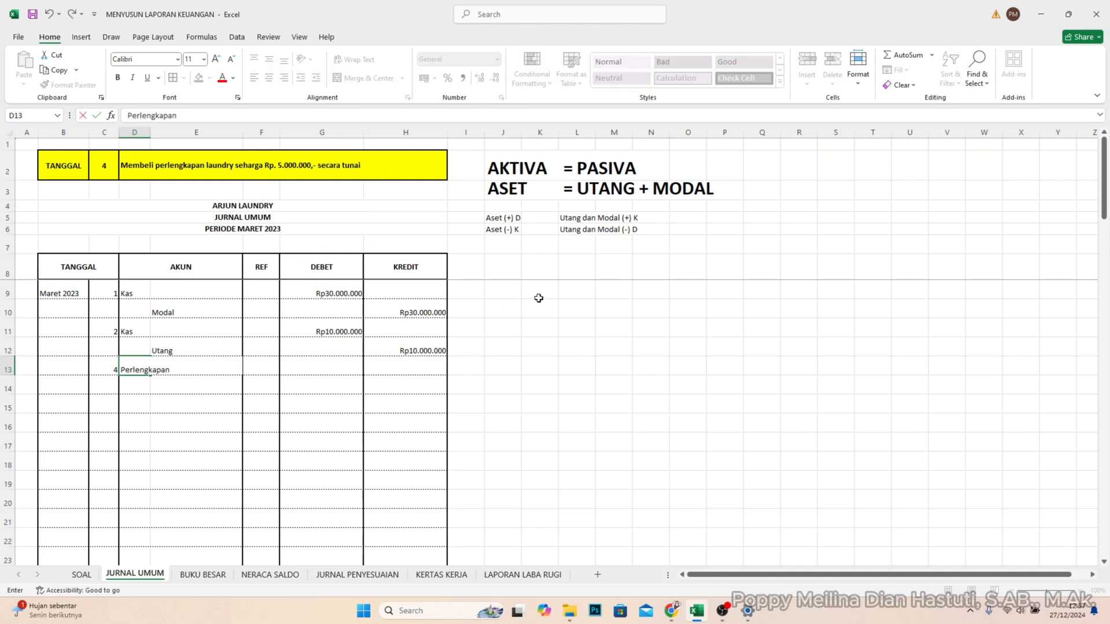
pyautogui.click(332, 366)
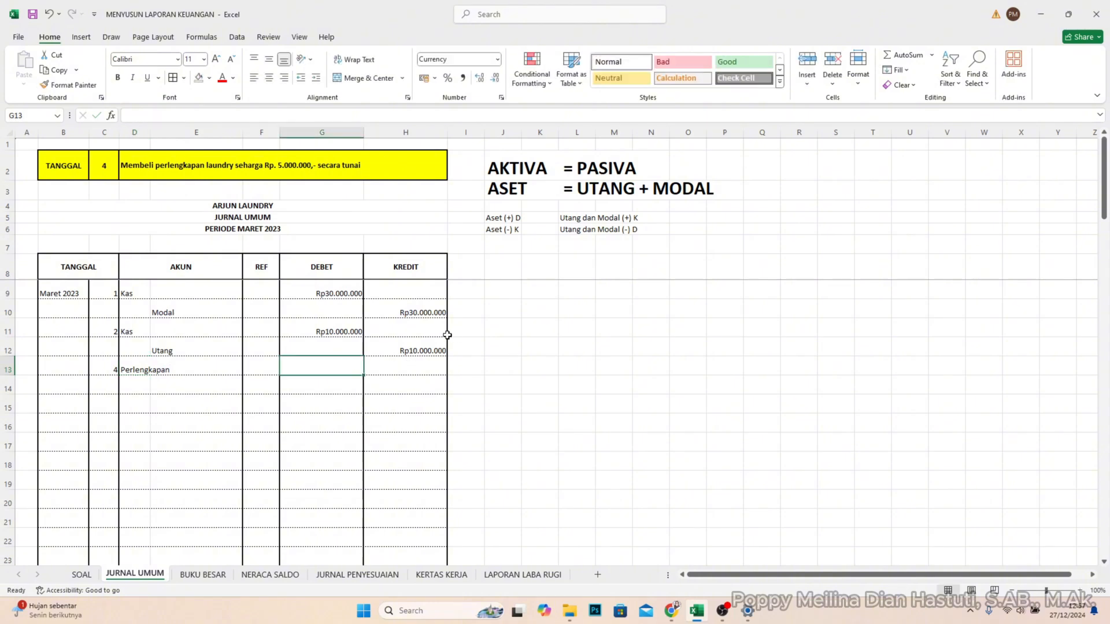
pyautogui.write('5000000')
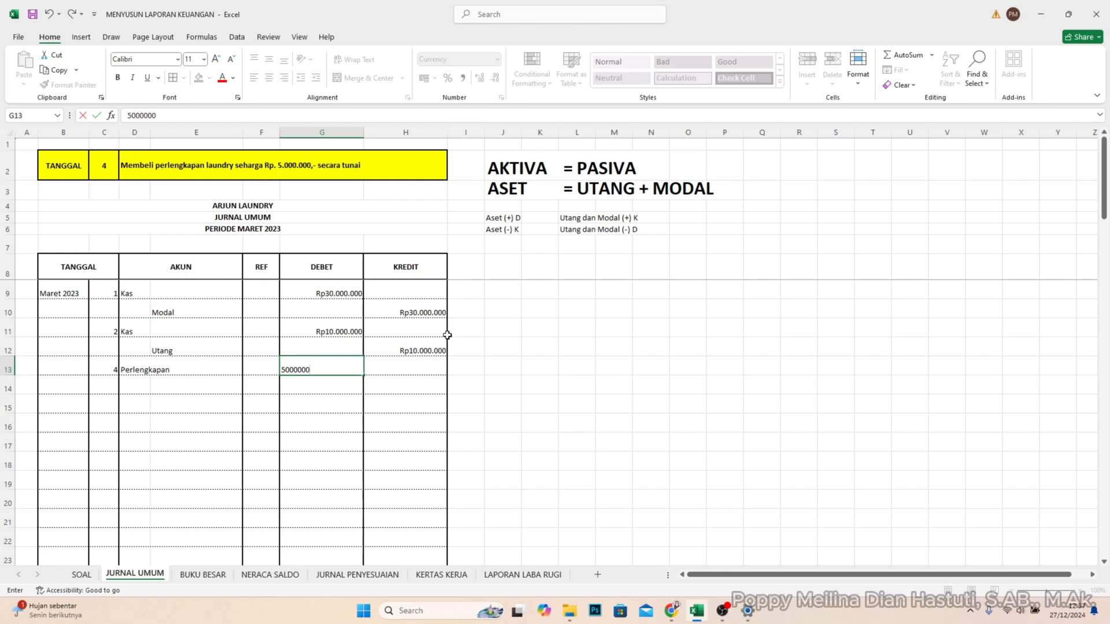
pyautogui.press('Return')
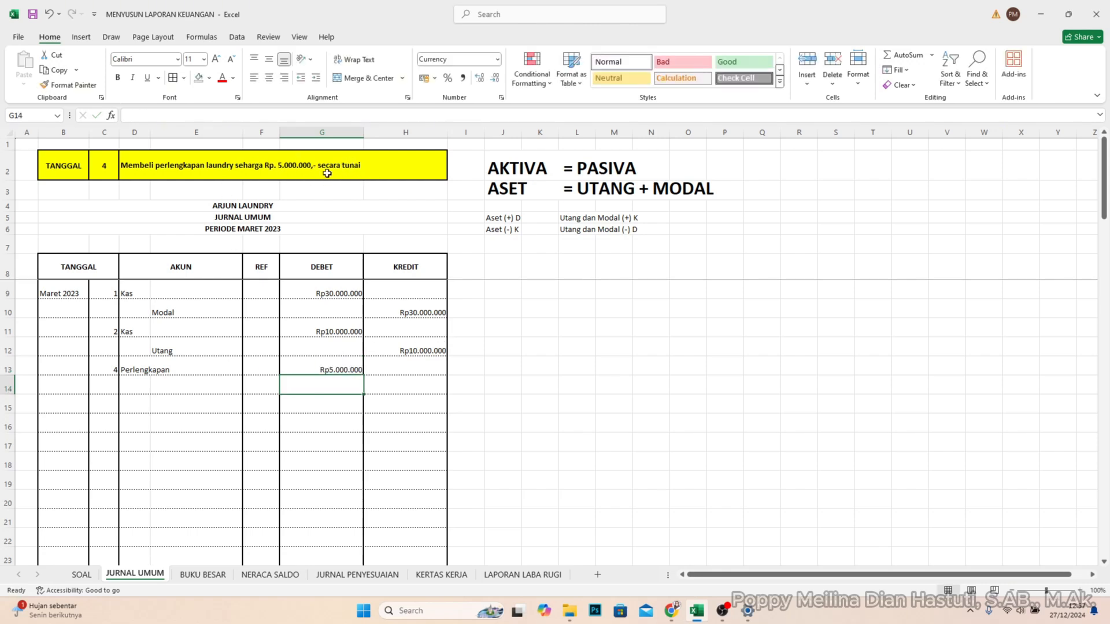
# - Record the account Kas in E14 with a credit of 5.000.000 in H14
pyautogui.click(190, 393)
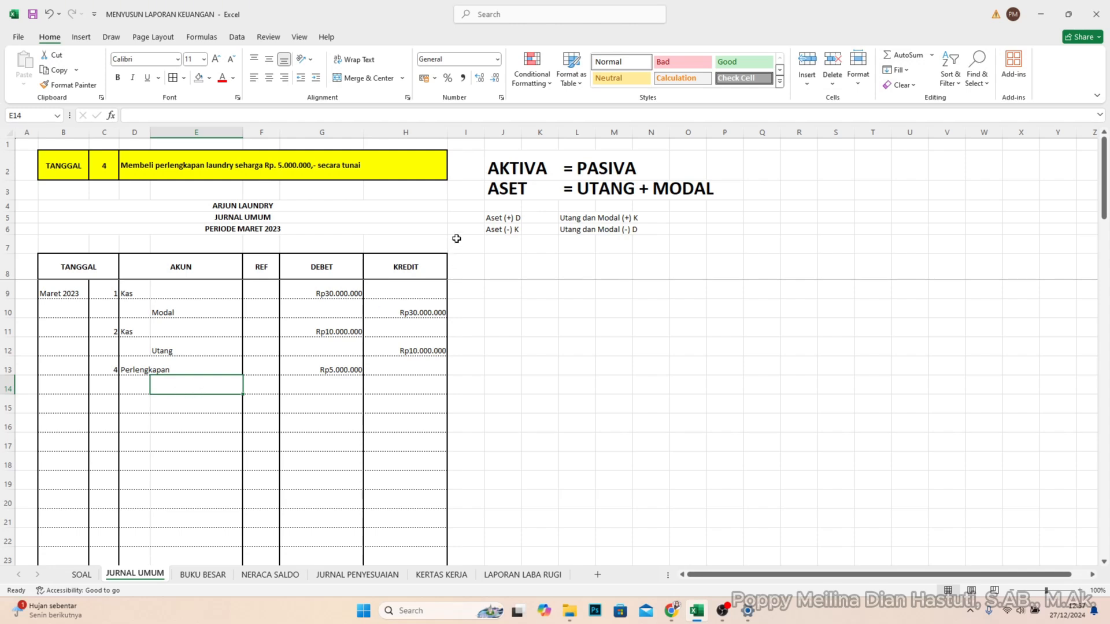
pyautogui.write('Ka')
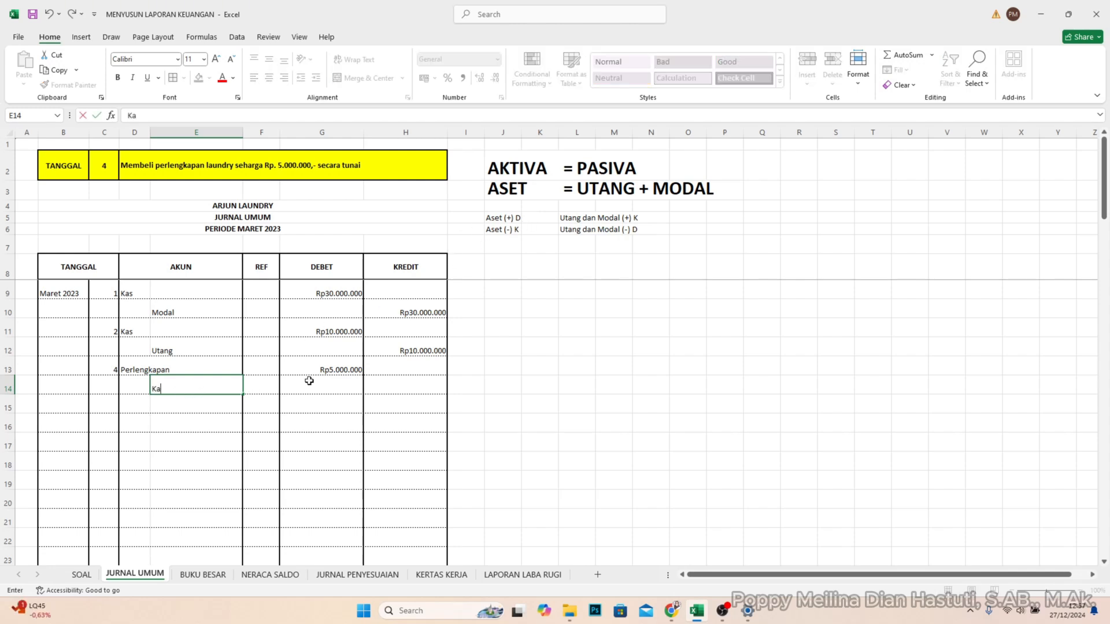
pyautogui.write('s')
pyautogui.press('Tab')
pyautogui.press('Tab')
pyautogui.press('Tab')
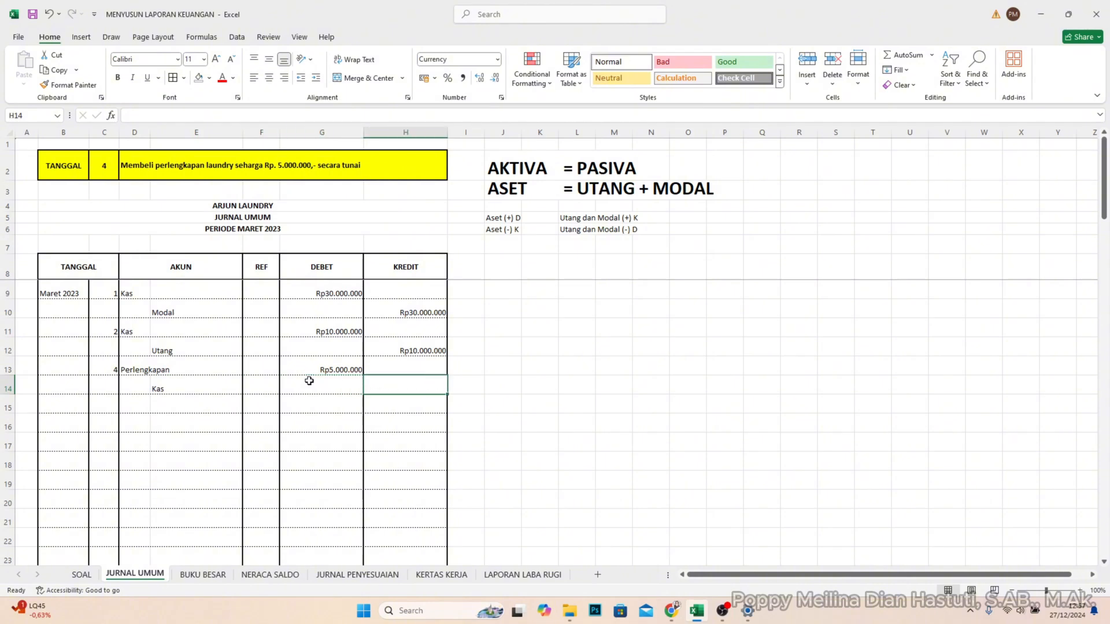
pyautogui.write('5.000.000')
pyautogui.press('Return')
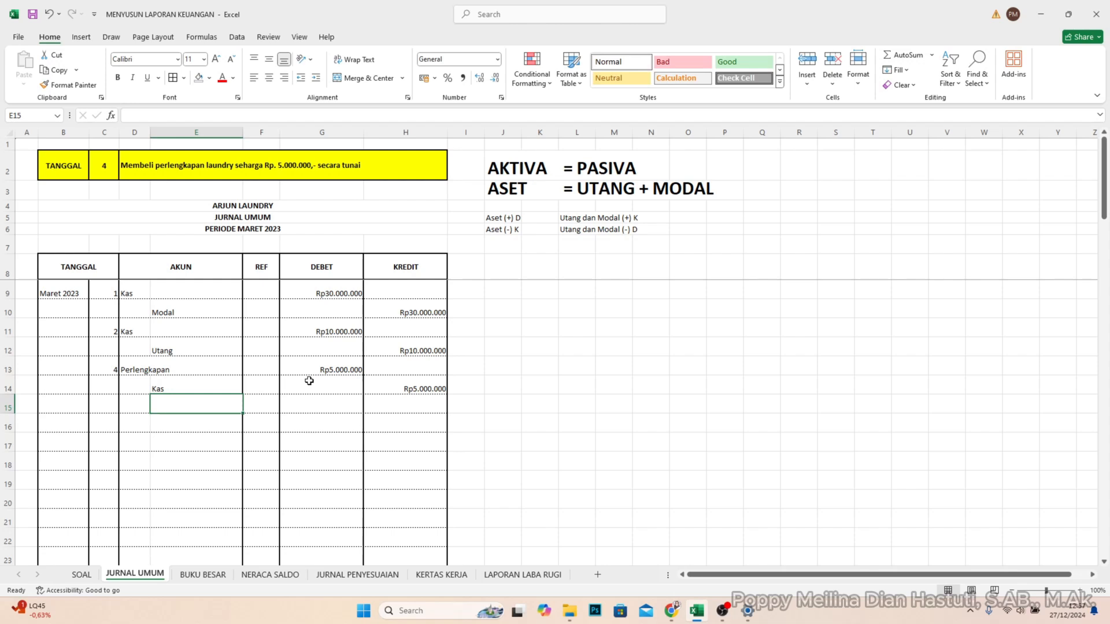
# - Set the TANGGAL lookup in cell C2 to 6
pyautogui.click(107, 167)
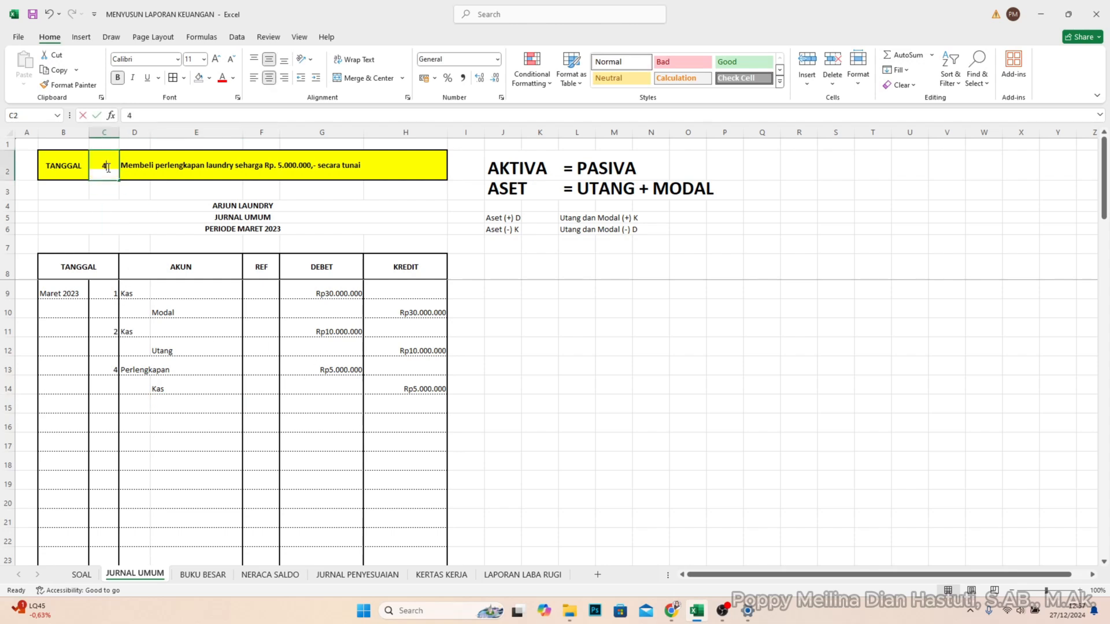
pyautogui.doubleClick(108, 168)
pyautogui.doubleClick(105, 167)
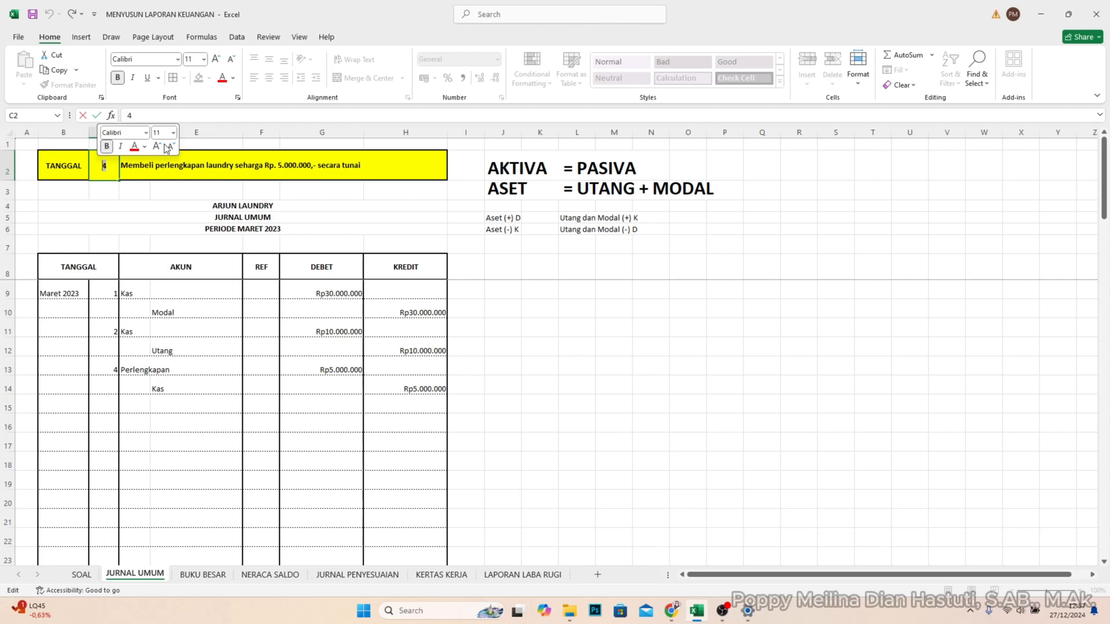
pyautogui.write('6')
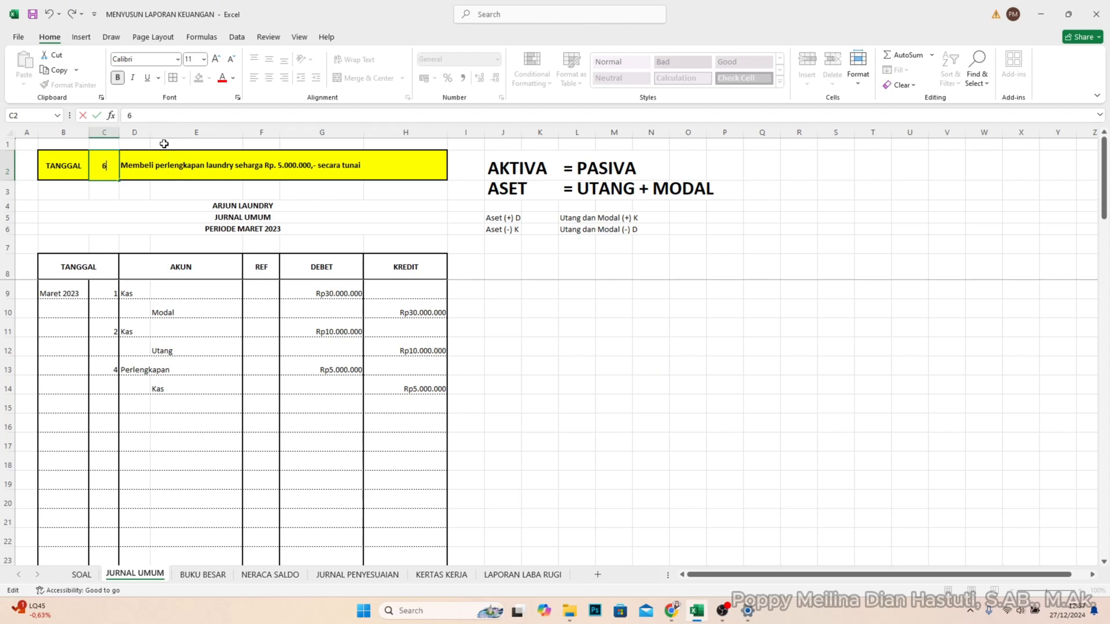
pyautogui.press('Return')
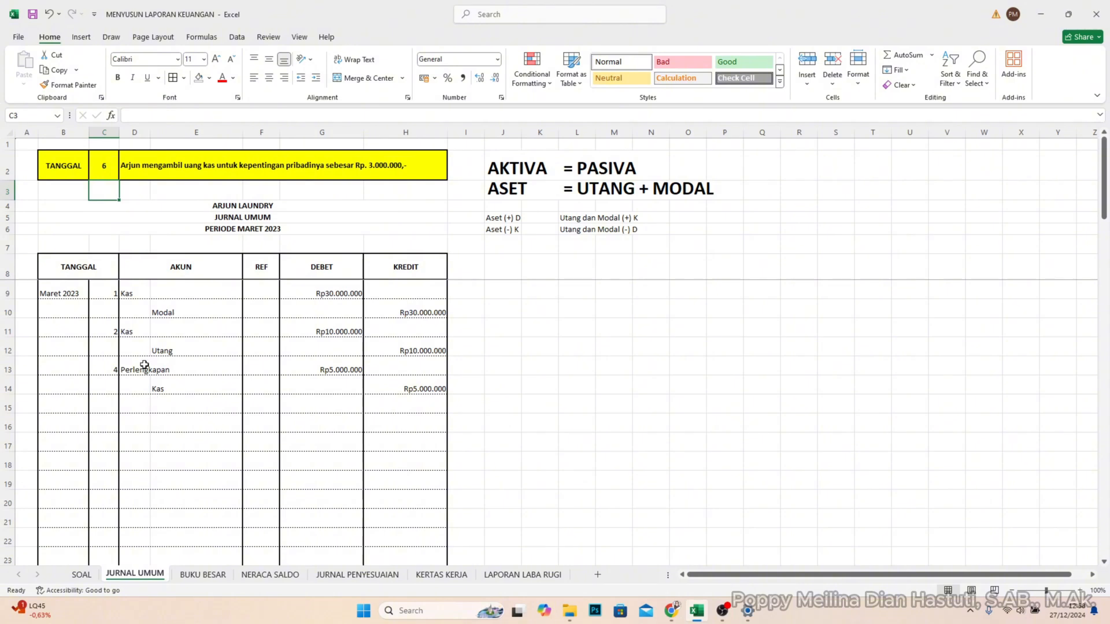
# - Enter day 6 in C15 and record the account Prive in D15 with a debit of 3.000.000 in G15
pyautogui.click(110, 403)
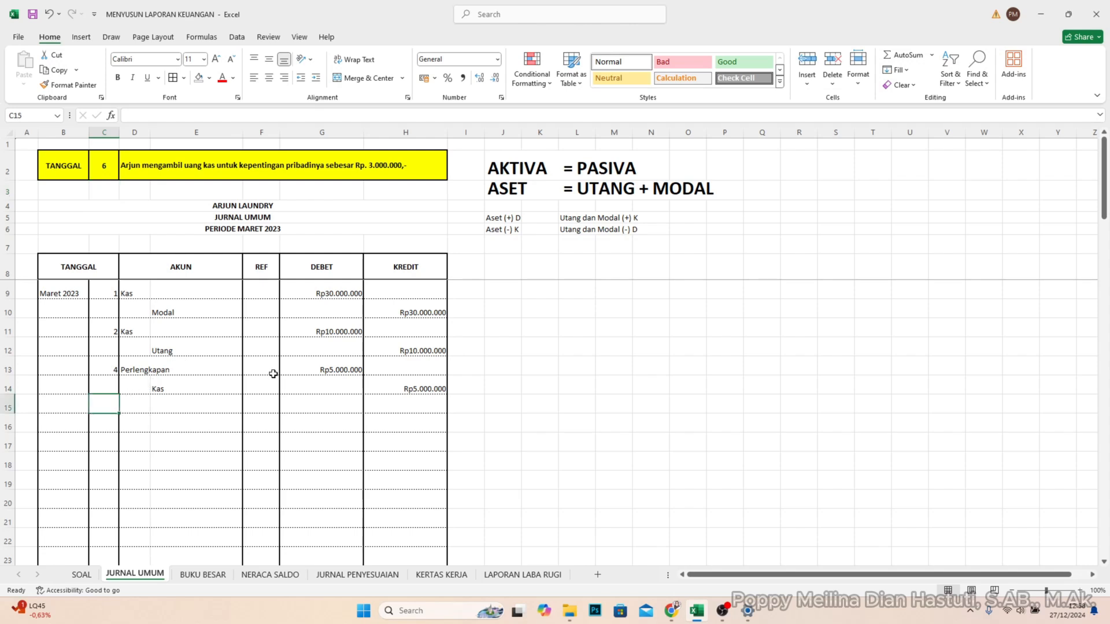
pyautogui.write('6')
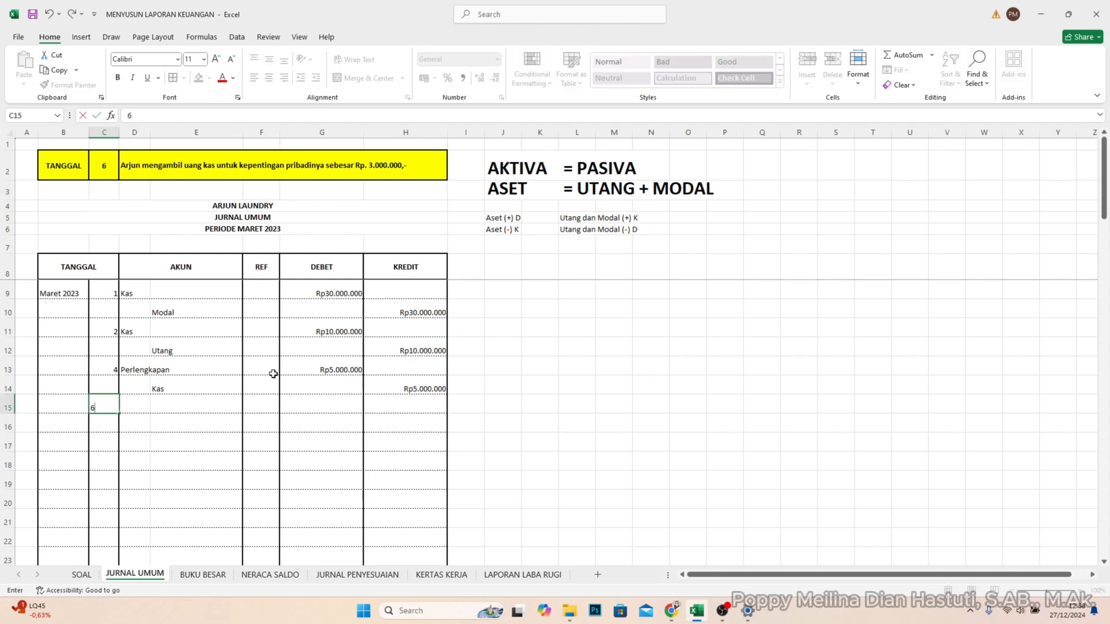
pyautogui.press('Tab')
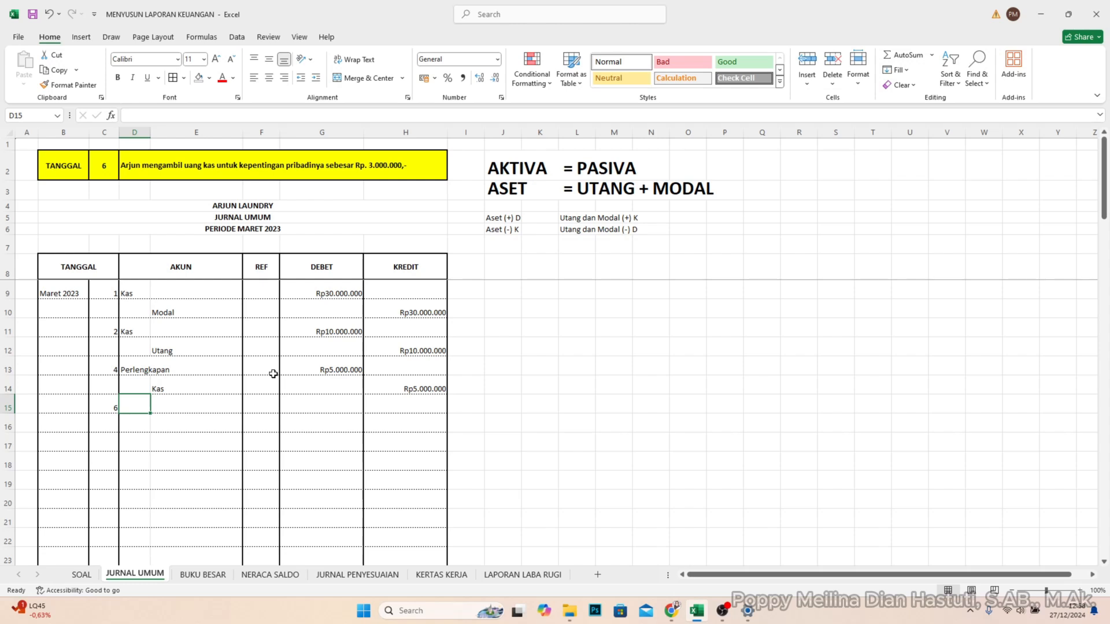
pyautogui.write('Prive')
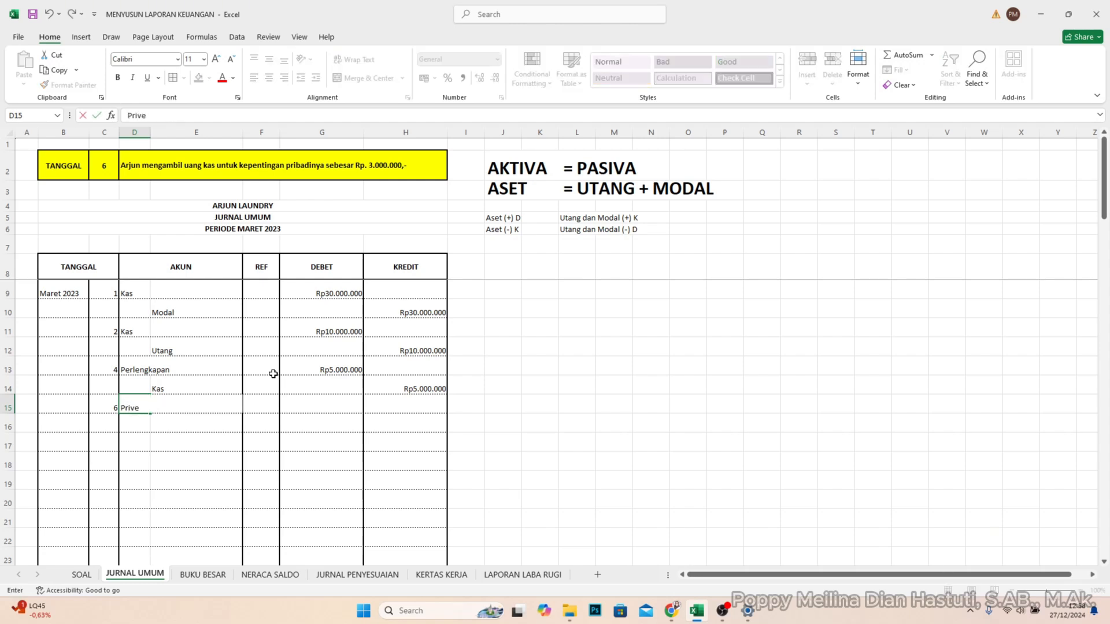
pyautogui.press('Tab')
pyautogui.press('Tab')
pyautogui.press('Tab')
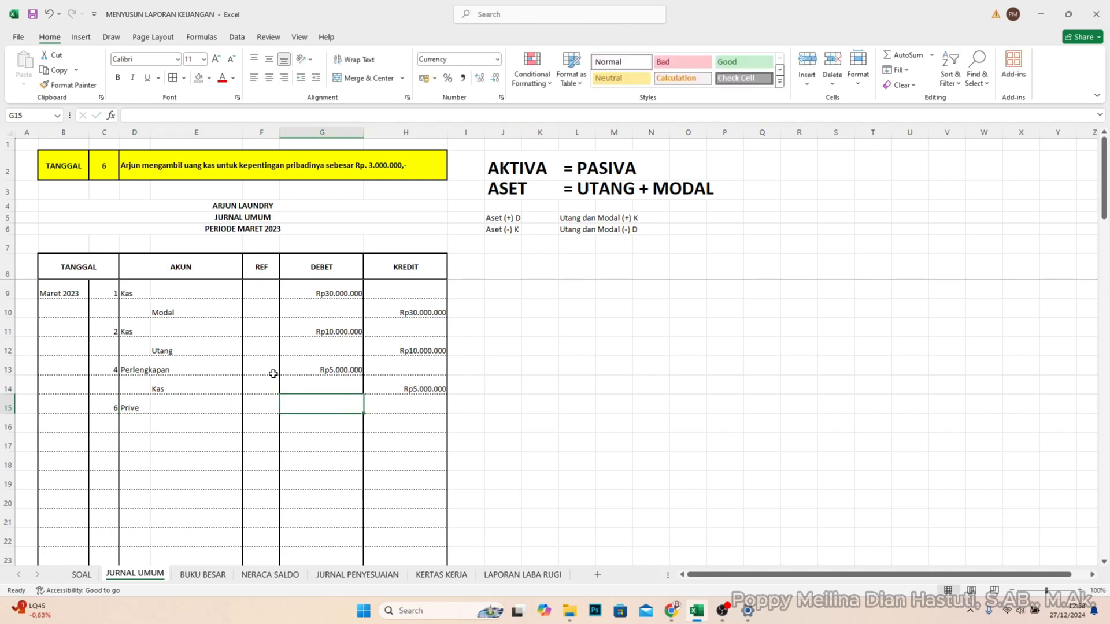
pyautogui.write('3.')
pyautogui.write('000.000')
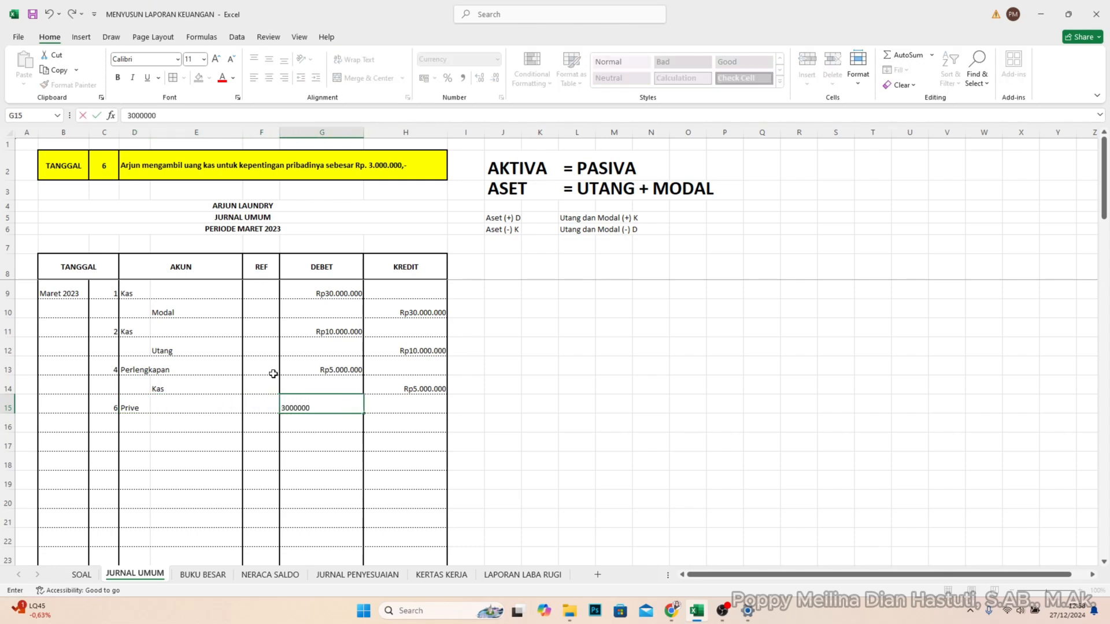
pyautogui.press('Return')
# - Record the account Kas in E16 with a credit of 3.000.000 in H16
pyautogui.press('Tab')
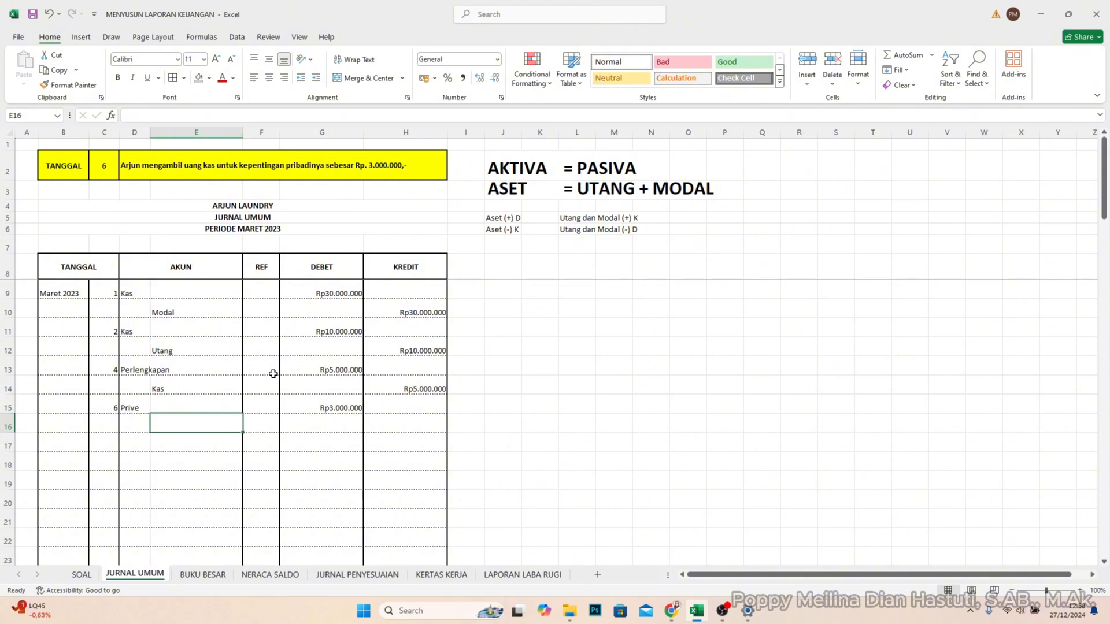
pyautogui.write('Kas')
pyautogui.press('Tab')
pyautogui.press('Tab')
pyautogui.press('Tab')
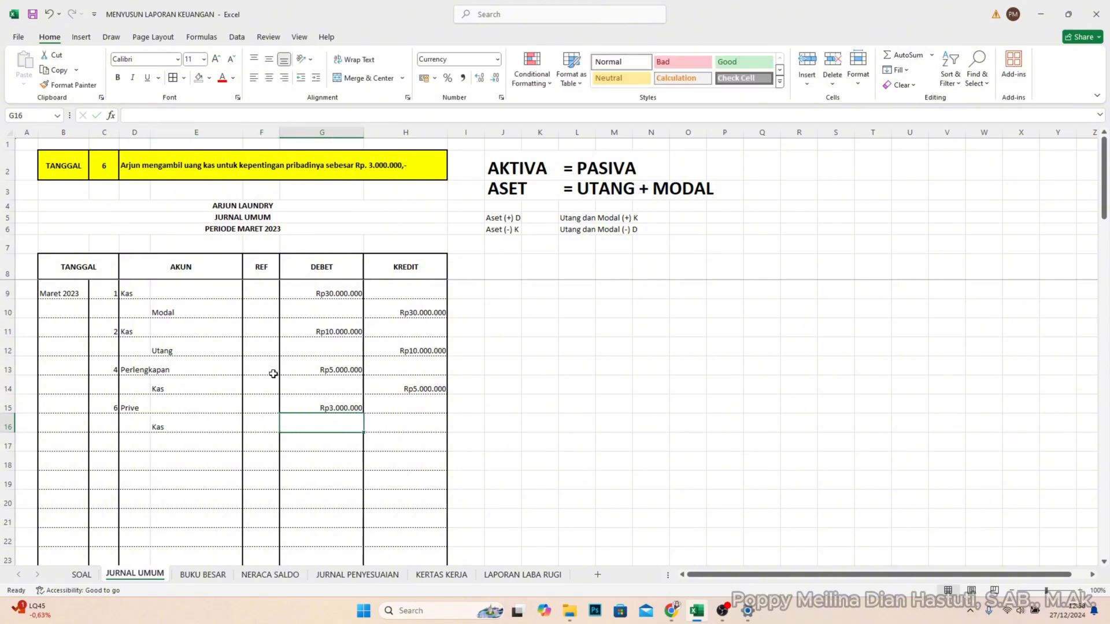
pyautogui.write('3.0')
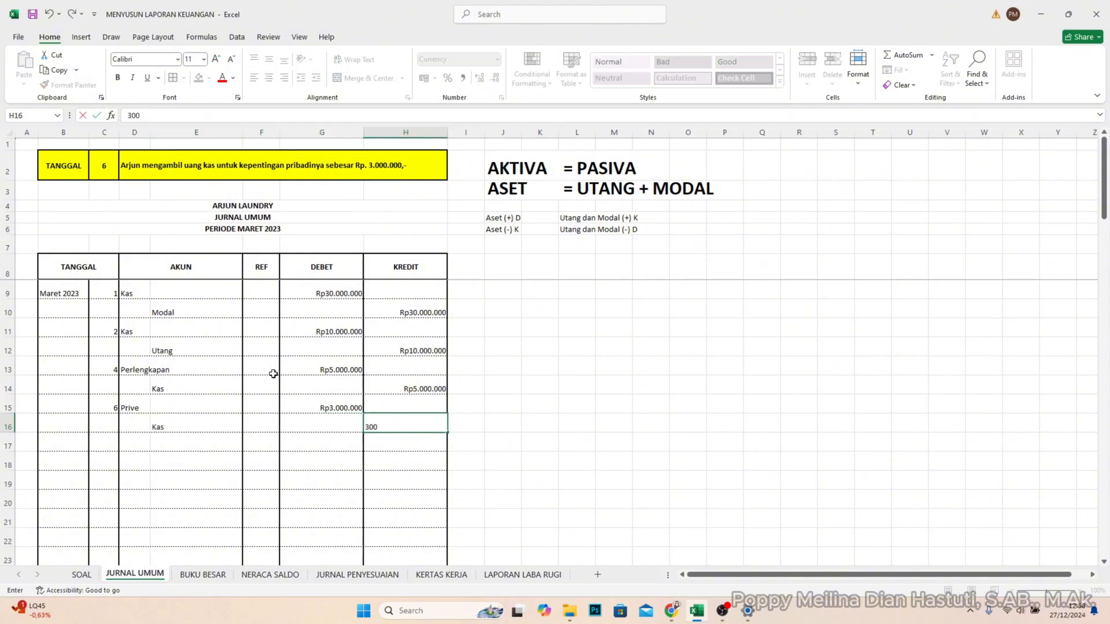
pyautogui.write('00.000')
pyautogui.press('Return')
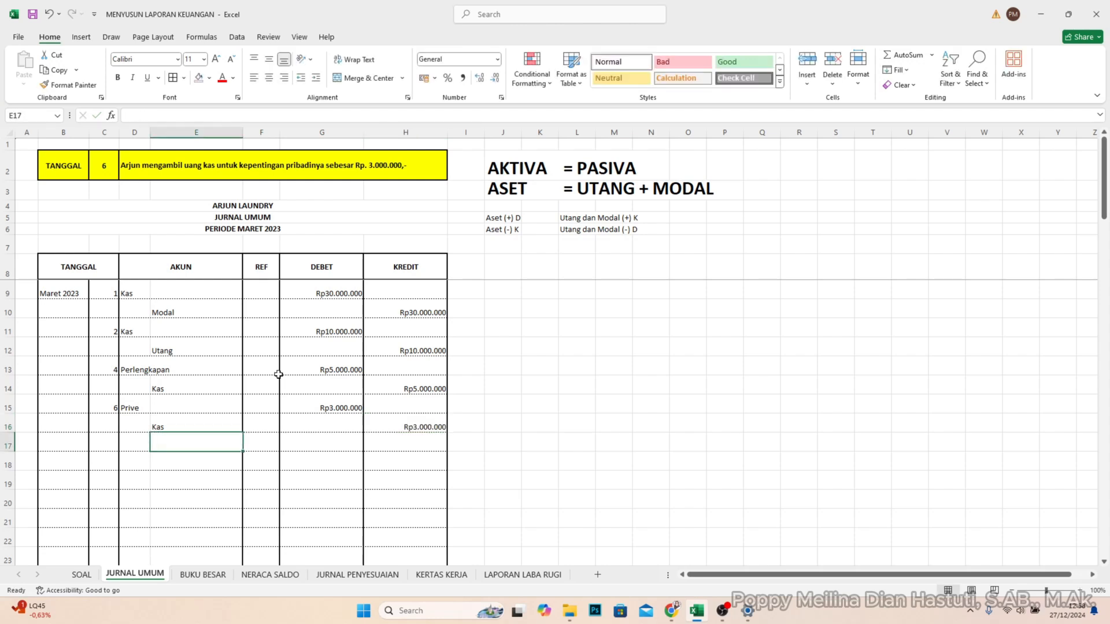
# - Set the TANGGAL lookup in cell C2 to 9
pyautogui.click(110, 166)
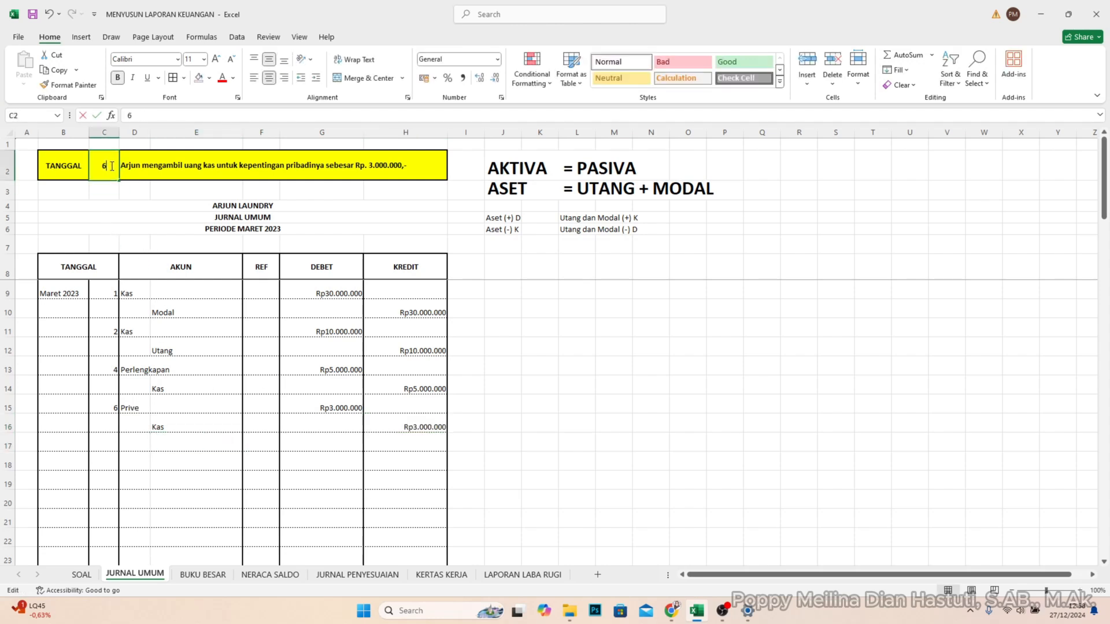
pyautogui.doubleClick(110, 166)
pyautogui.moveTo(109, 165); pyautogui.dragTo(90, 164)
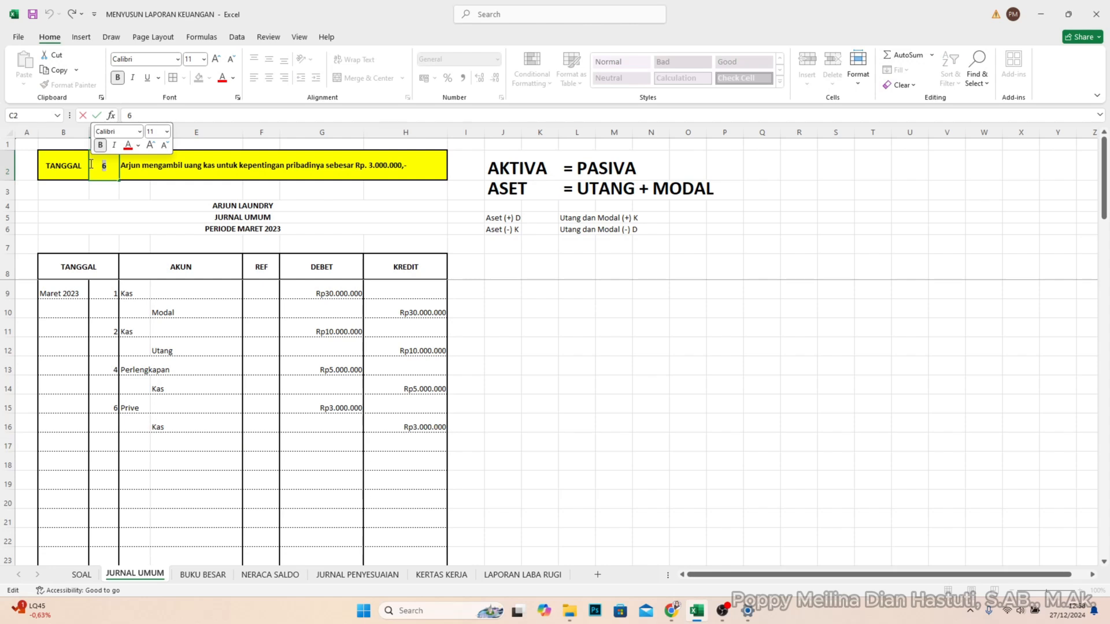
pyautogui.write('9')
pyautogui.press('Return')
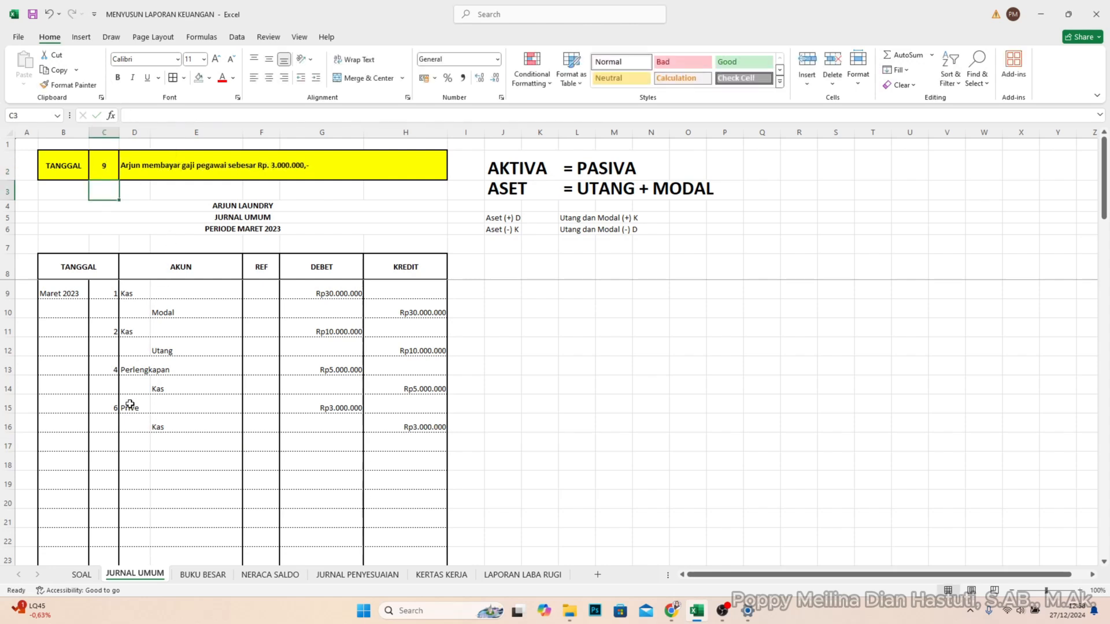
# - Enter day 9 in C17 and record the account Beban Gaji in D17 with a debit of 3.000.000 in G17
pyautogui.click(110, 443)
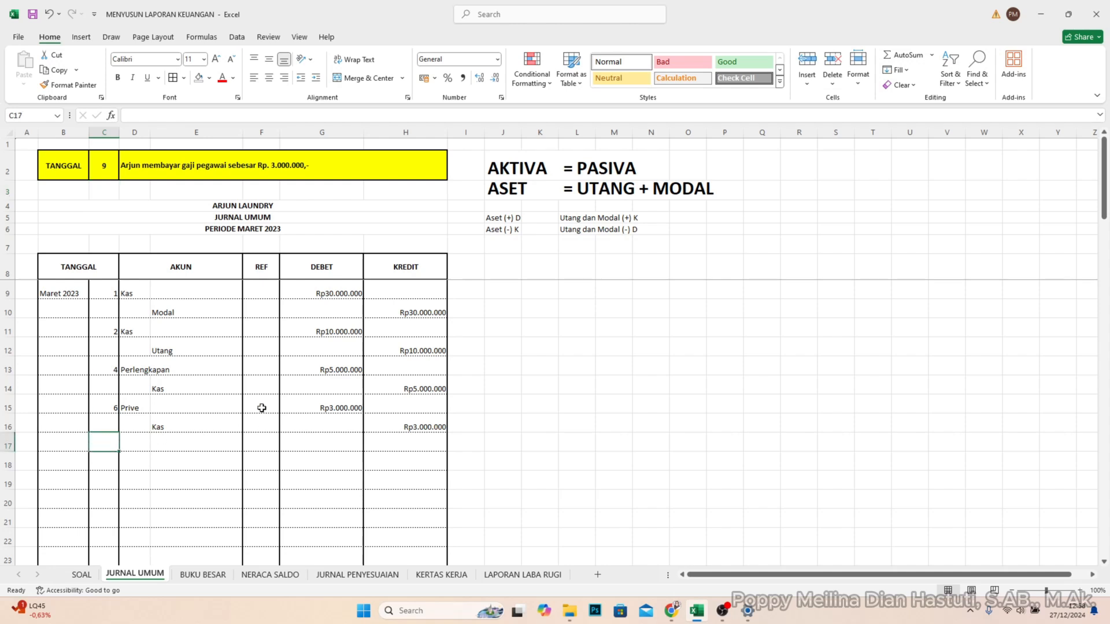
pyautogui.write('9')
pyautogui.press('Tab')
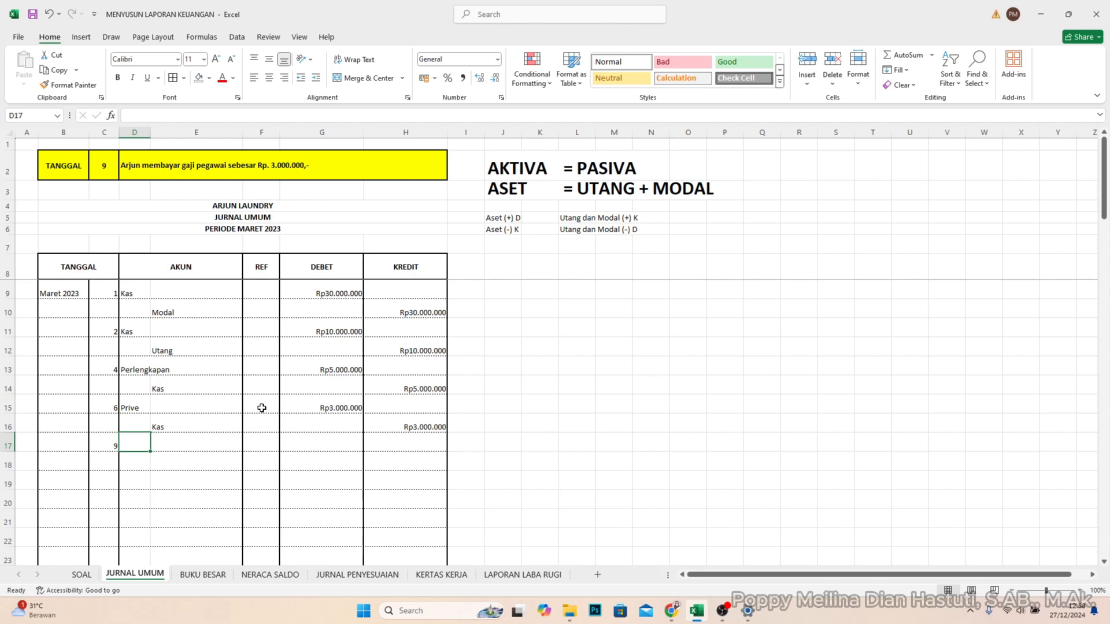
pyautogui.write('Be')
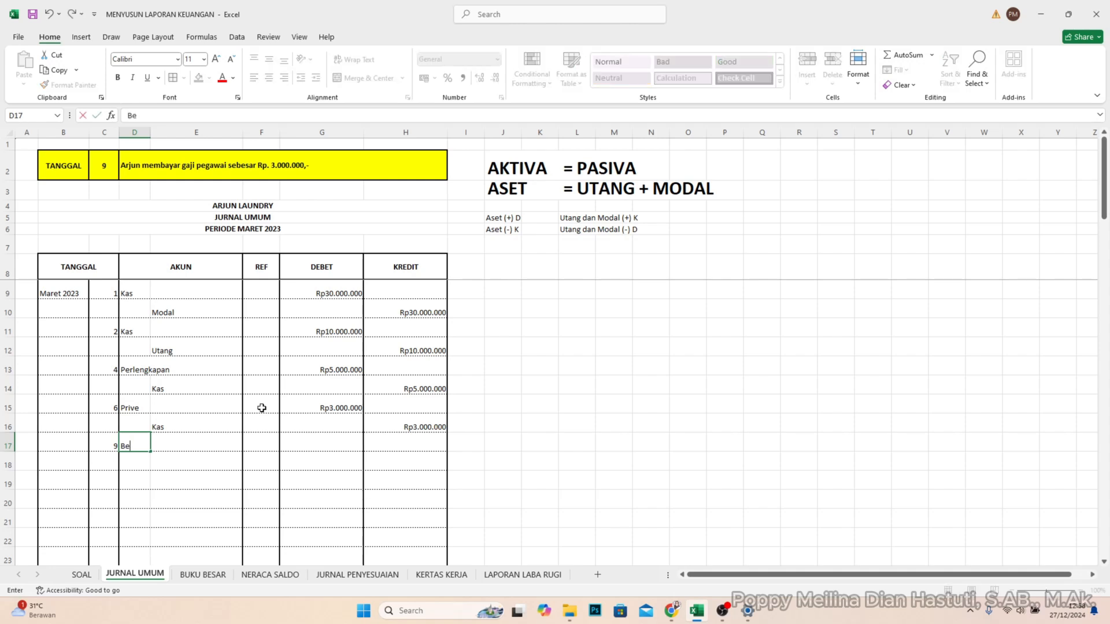
pyautogui.write('ban Gaji')
pyautogui.press('Tab')
pyautogui.press('Tab')
pyautogui.press('Tab')
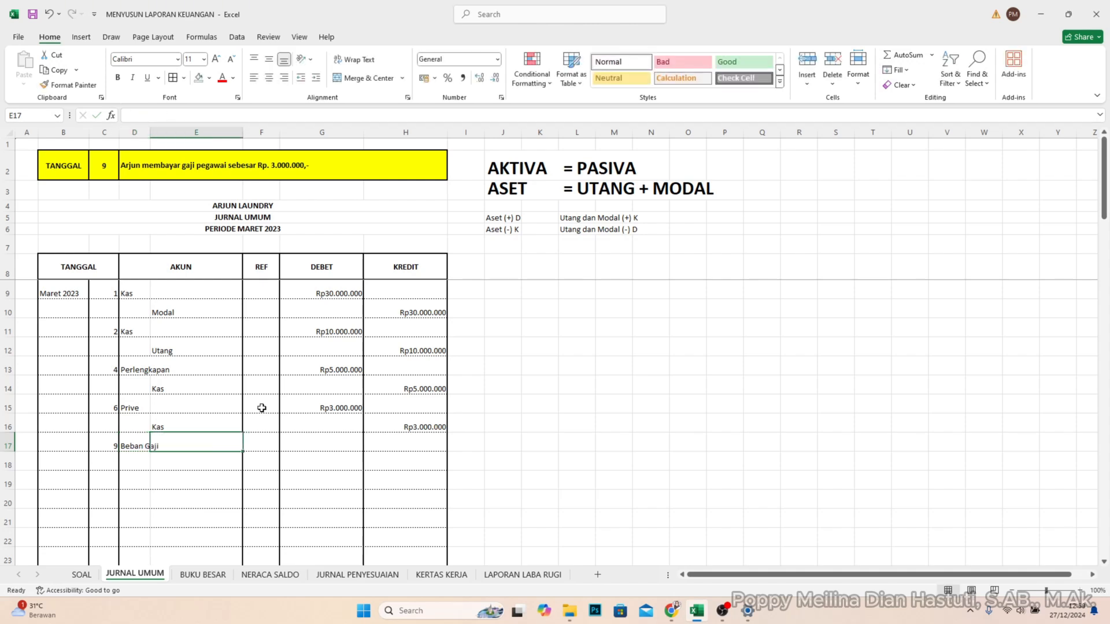
pyautogui.write('3.00')
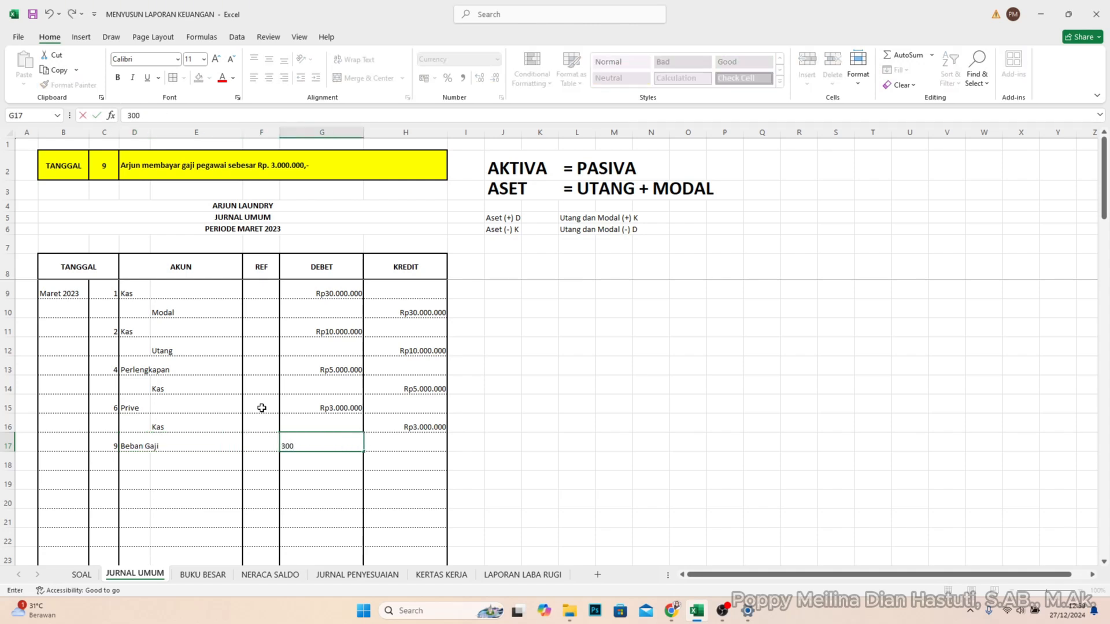
pyautogui.write('0.000')
pyautogui.press('Return')
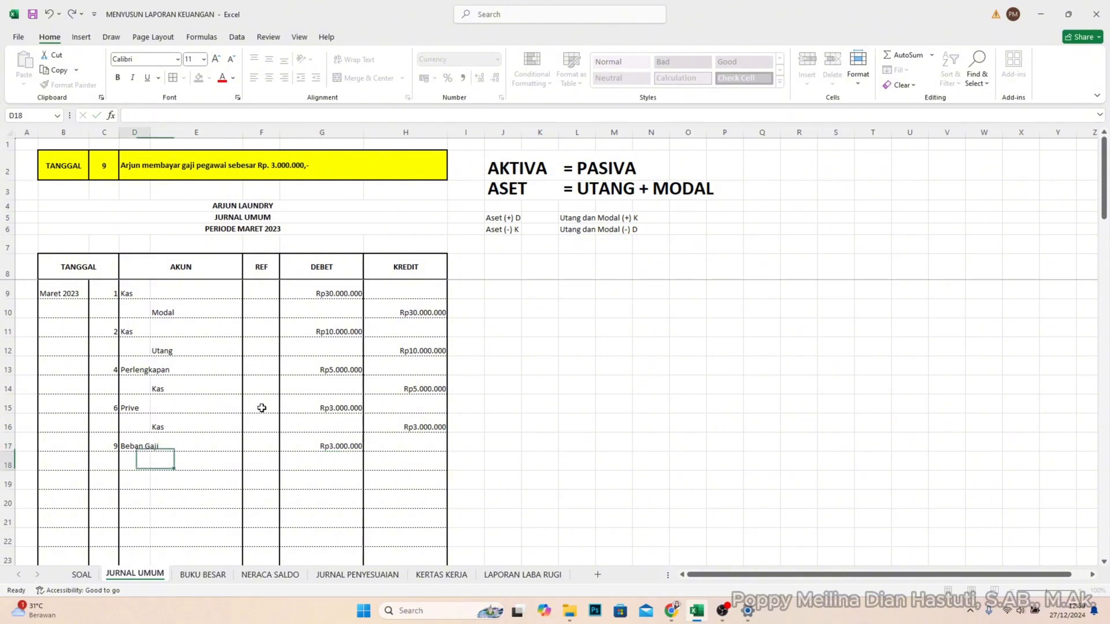
# - Record the account Kas in E18 with a credit of 3.000.000 in H18
pyautogui.press('Tab')
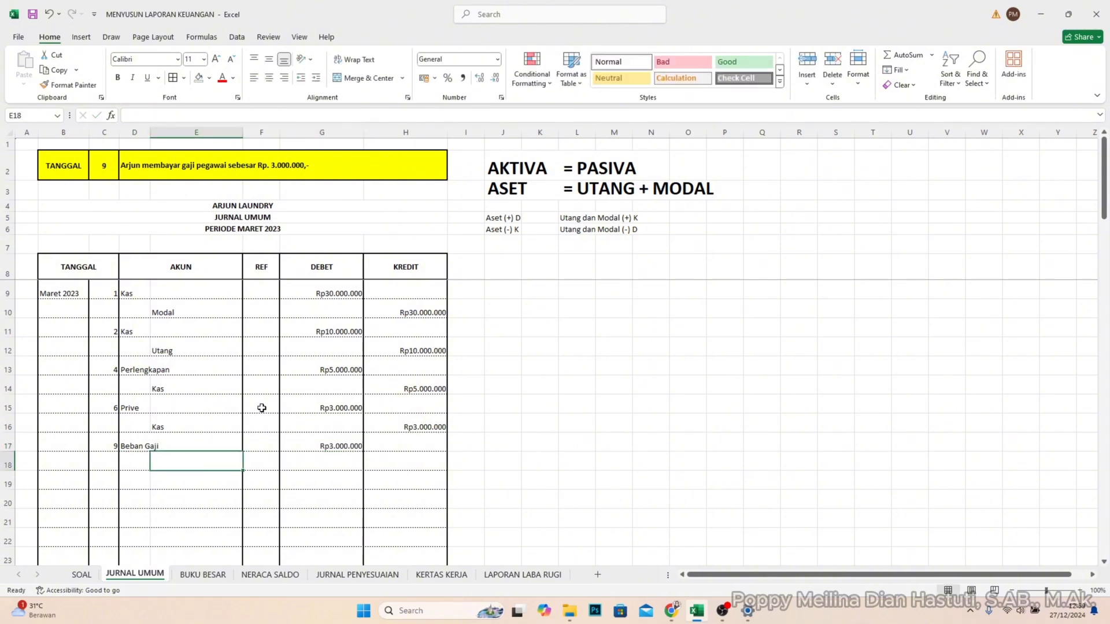
pyautogui.write('Kas')
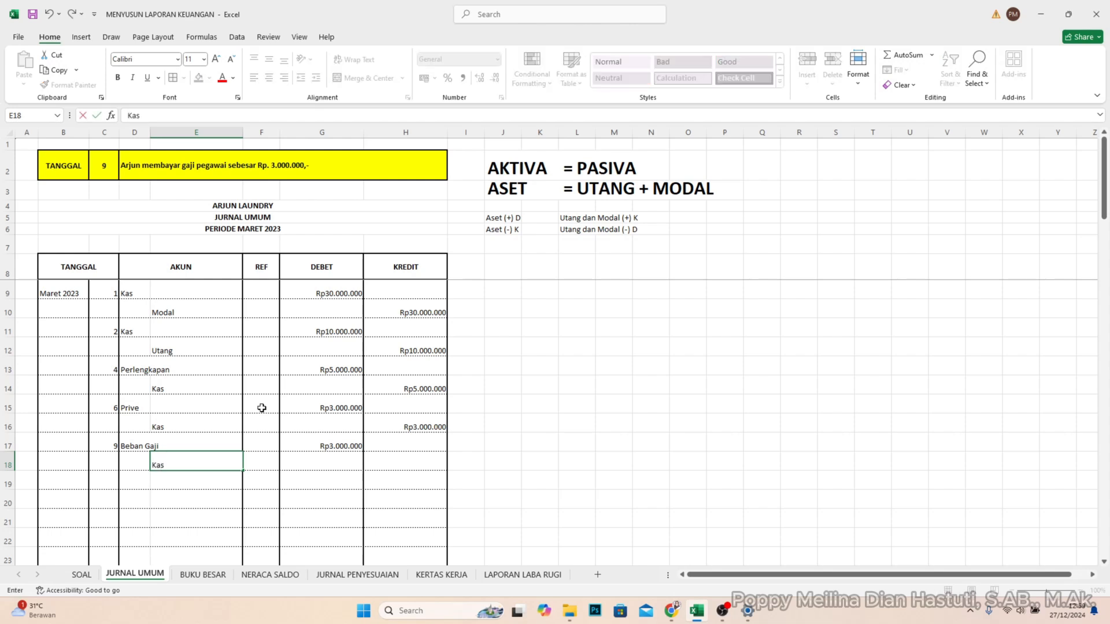
pyautogui.press('Tab')
pyautogui.press('Tab')
pyautogui.press('Tab')
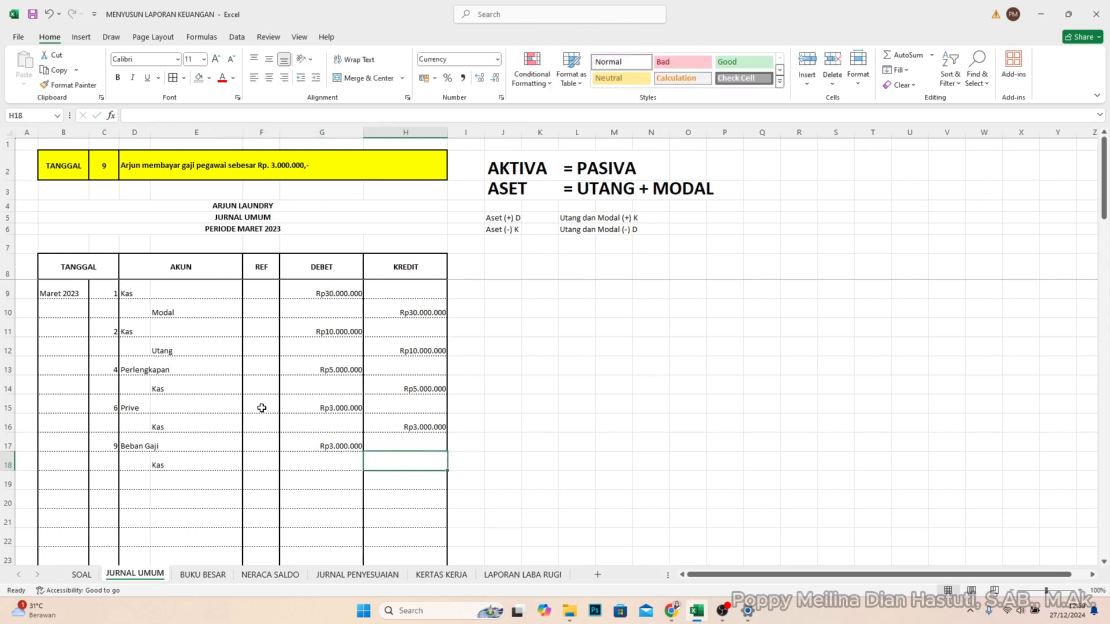
pyautogui.write('3.000.0')
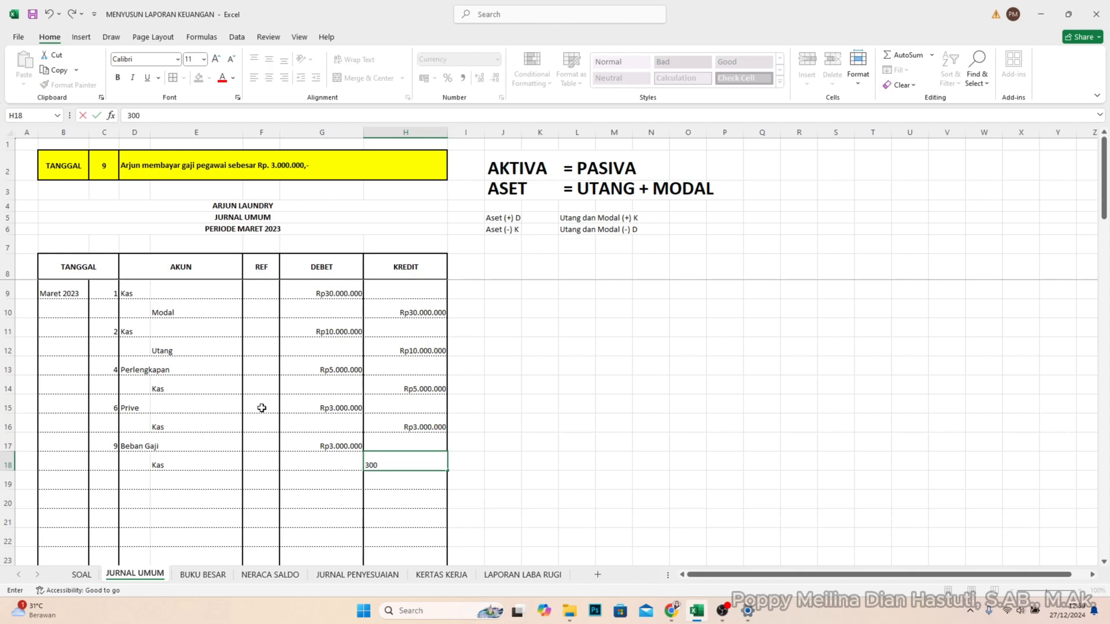
pyautogui.write('0000')
pyautogui.press('Return')
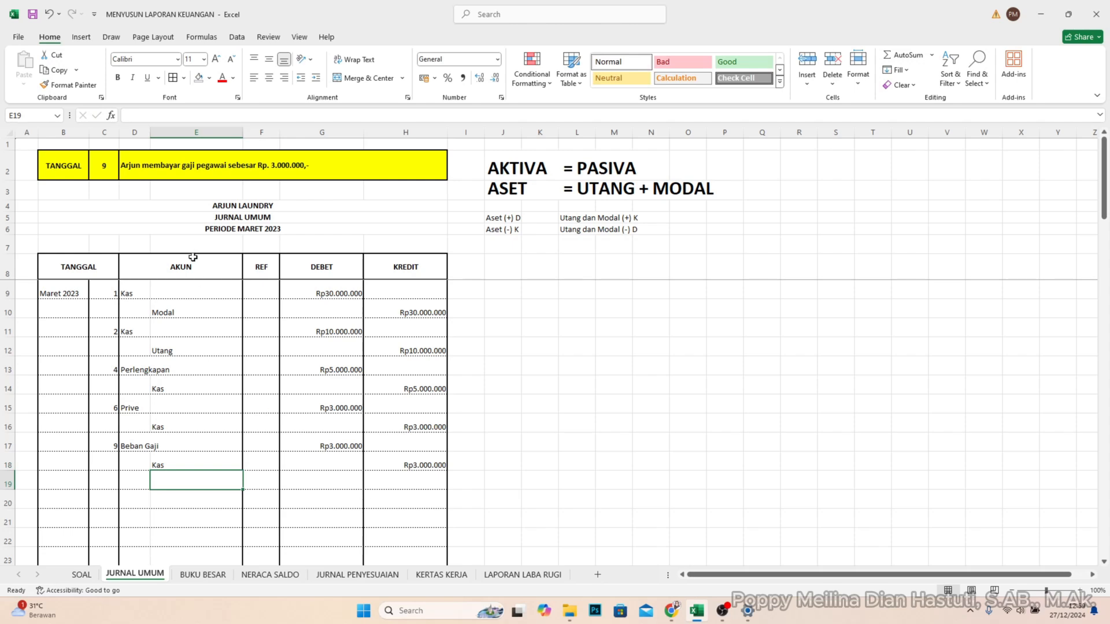
# - Set the TANGGAL lookup in cell C2 to 11
pyautogui.doubleClick(112, 165)
pyautogui.press('BackSpace')
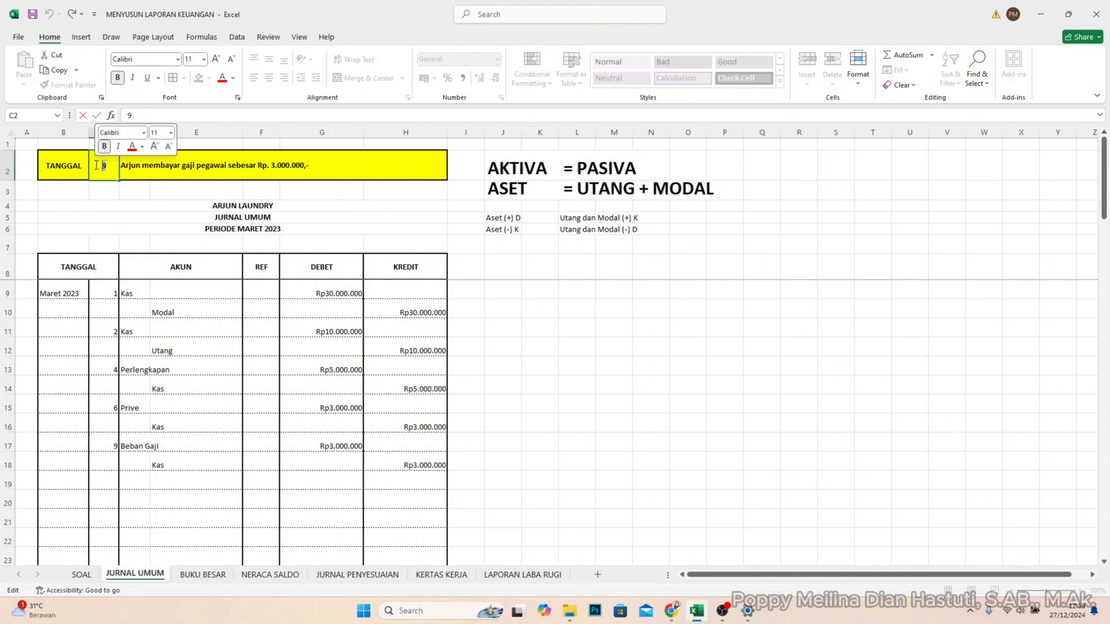
pyautogui.write('11')
pyautogui.press('Return')
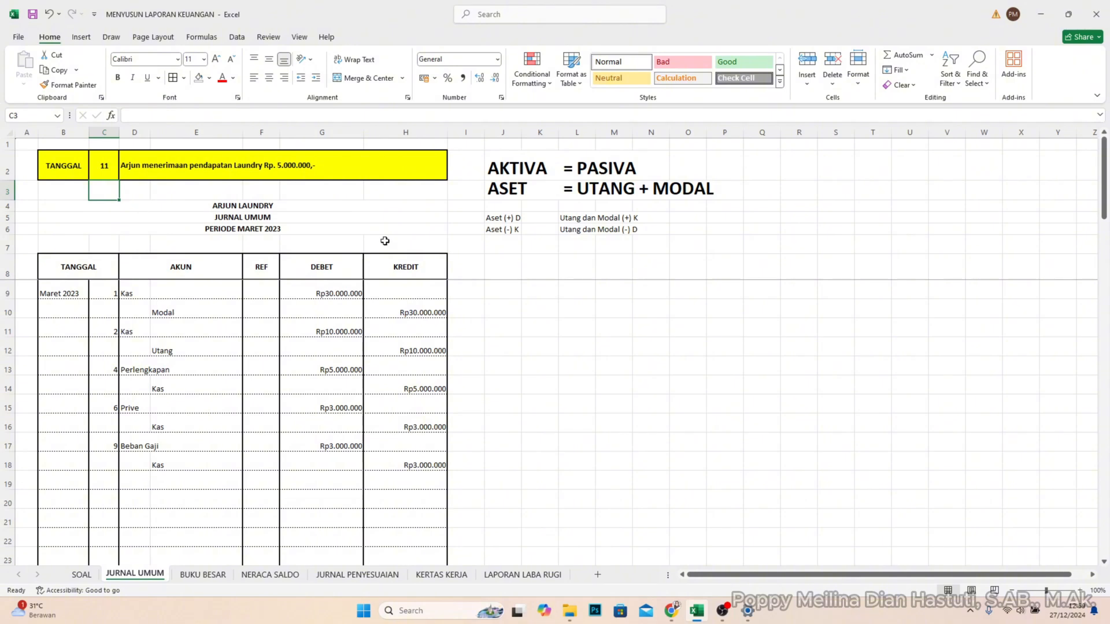
# - Enter day 11 in C19 and record the account Kas in D19 with a debit of 5.000.000 in G19
pyautogui.click(117, 482)
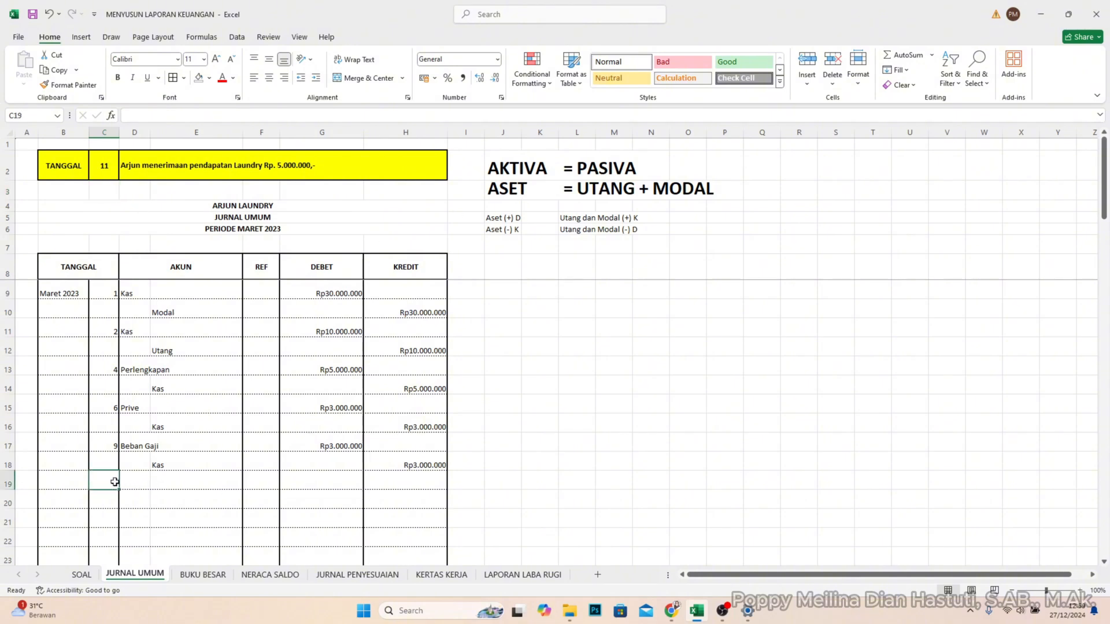
pyautogui.write('11')
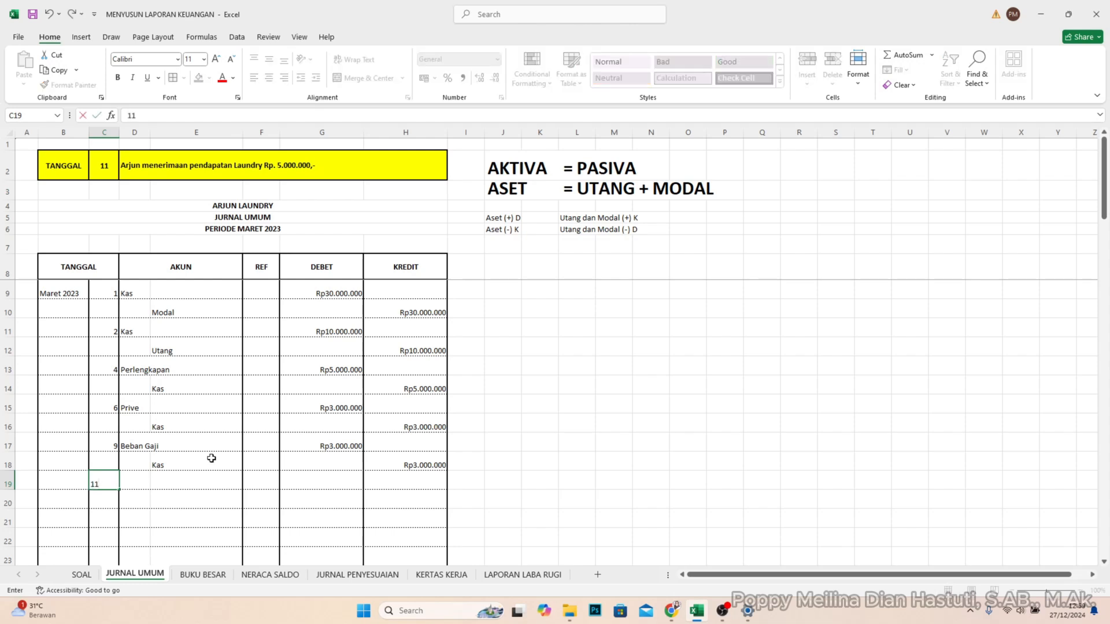
pyautogui.press('Tab')
pyautogui.write('Kas')
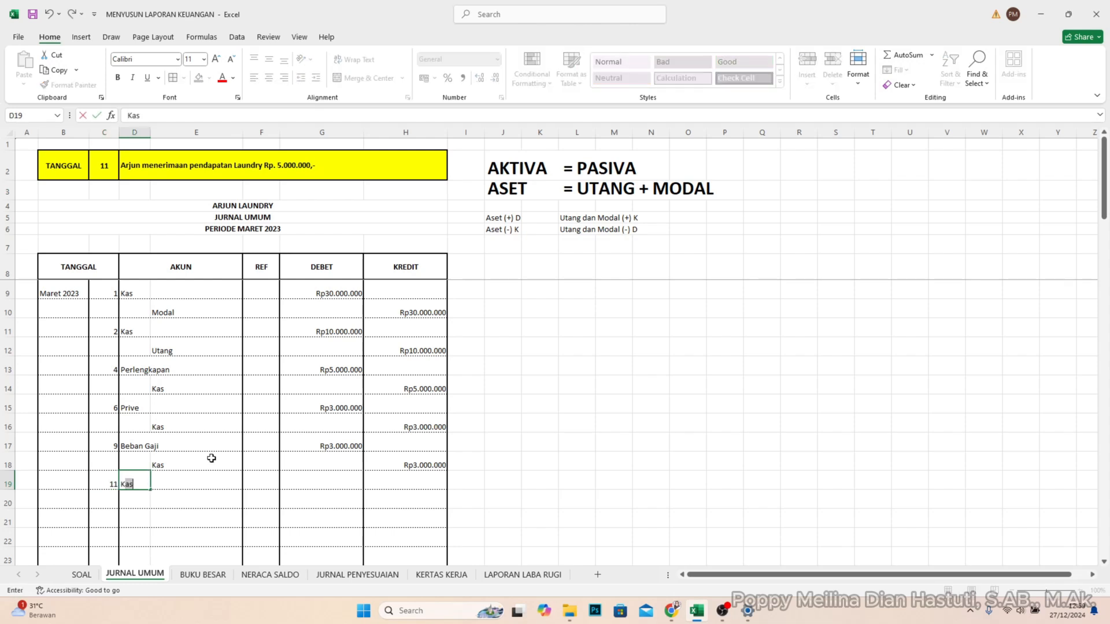
pyautogui.press('Tab')
pyautogui.press('Tab')
pyautogui.press('Tab')
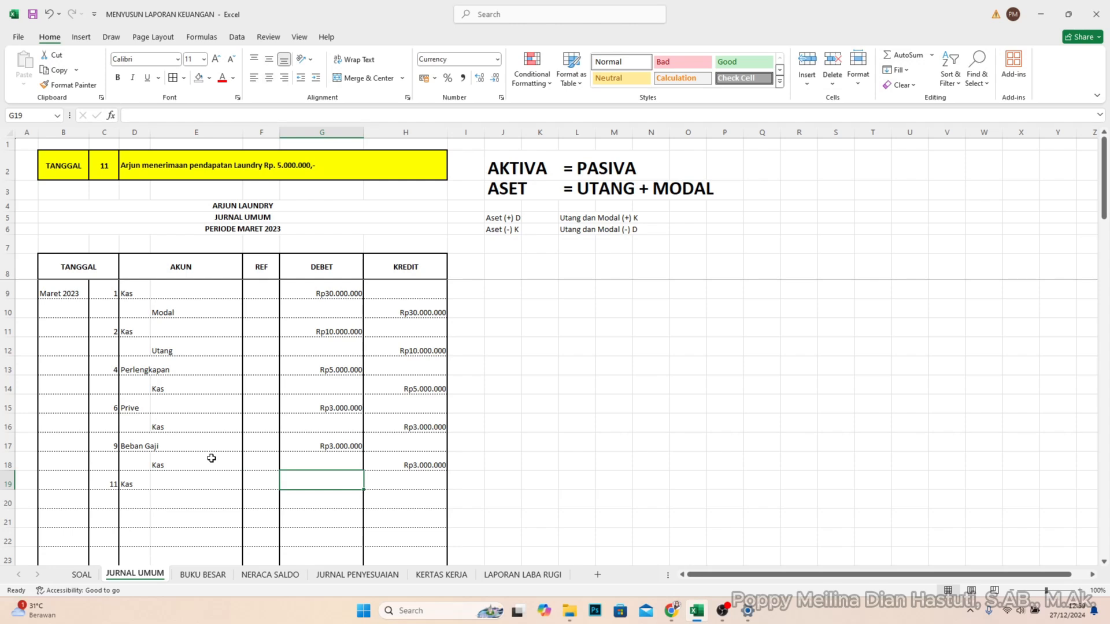
pyautogui.write('5000000')
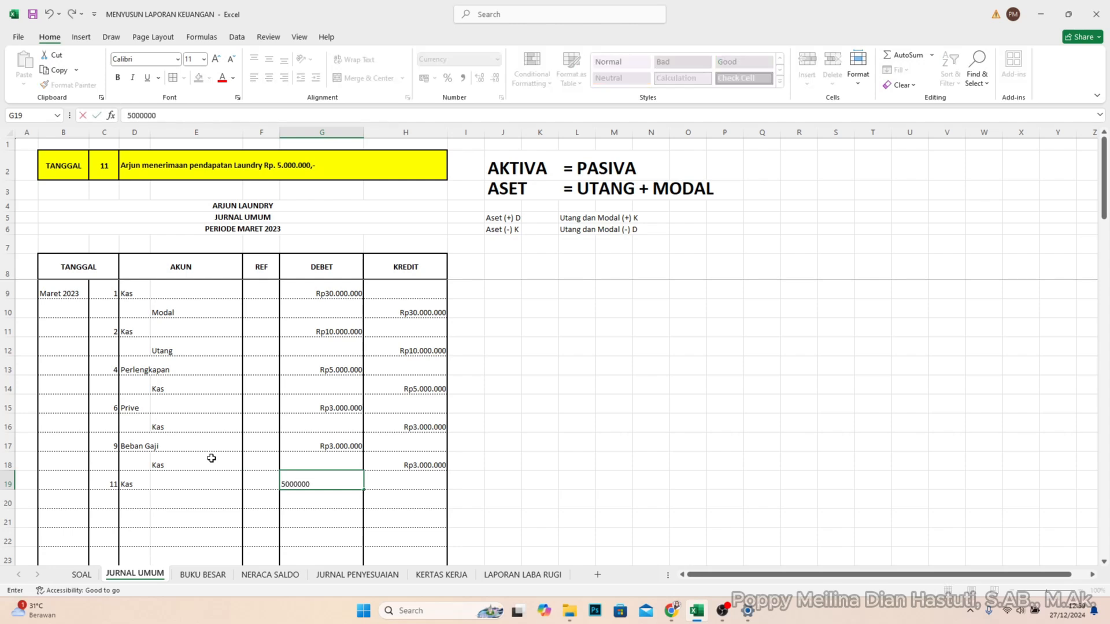
pyautogui.press('Return')
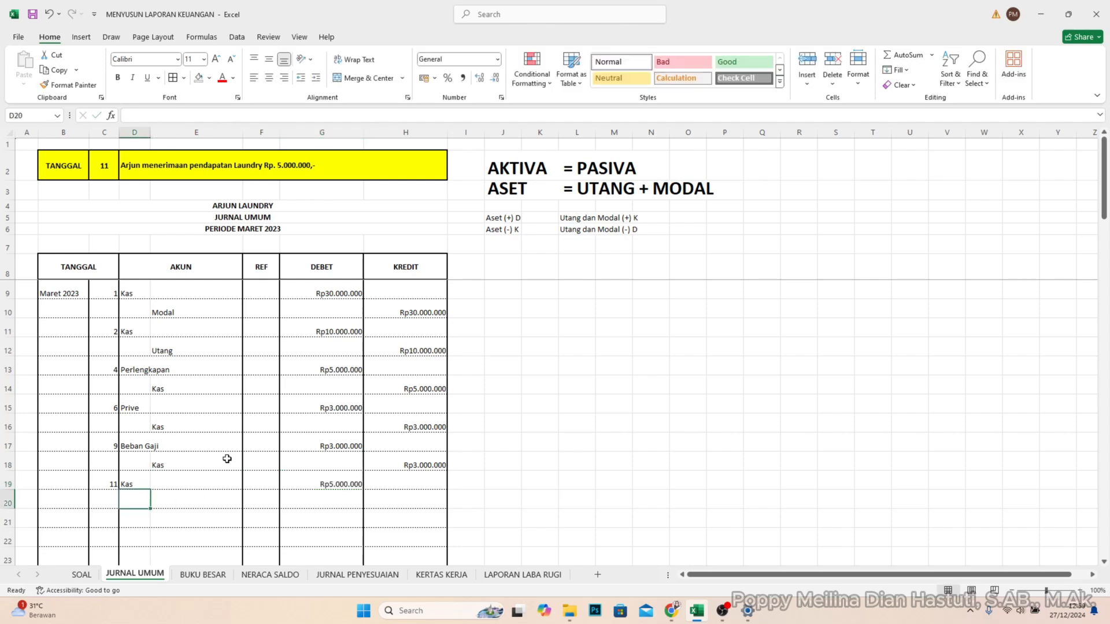
# - Record the account Pendapatan Usaha in E20 with a credit of 5.000.000 in H20
pyautogui.click(174, 504)
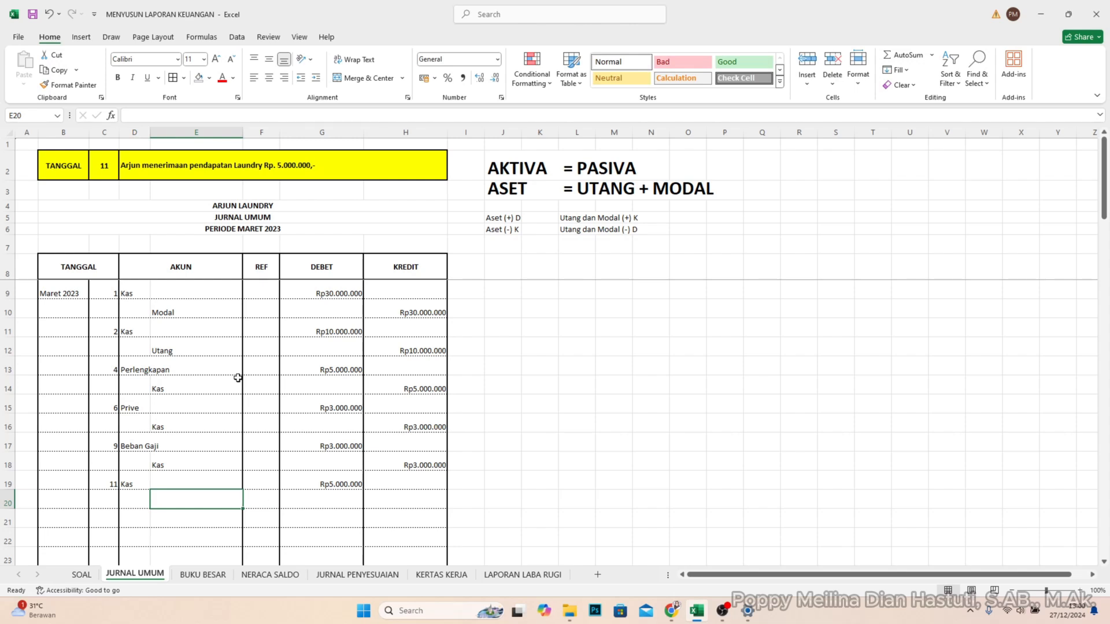
pyautogui.write('Pendapat')
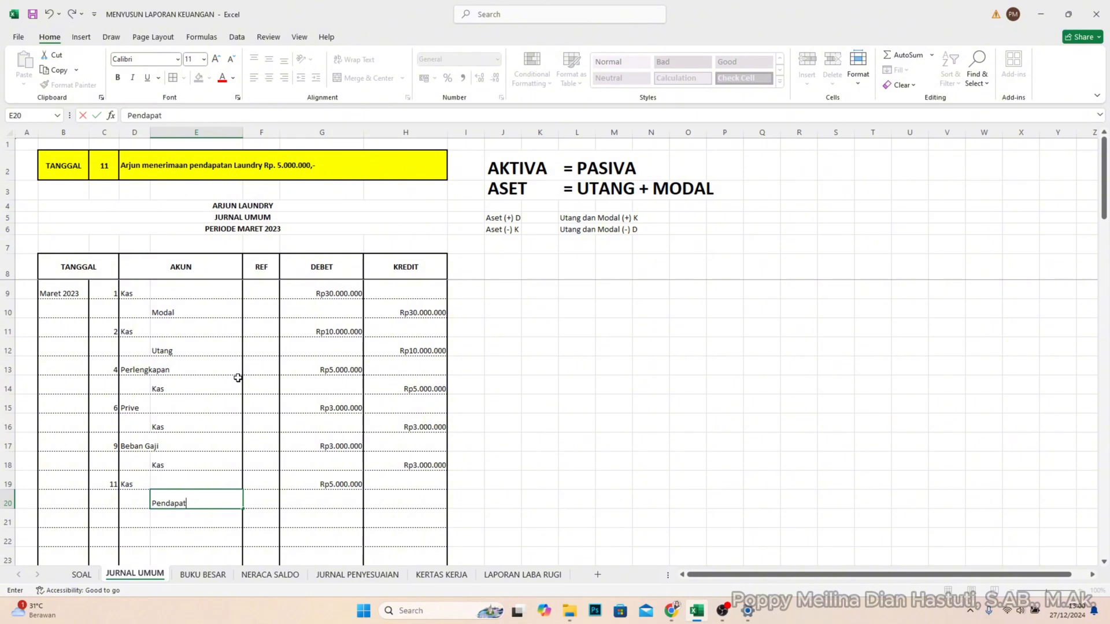
pyautogui.write('an Usaha')
pyautogui.press('Tab')
pyautogui.press('Tab')
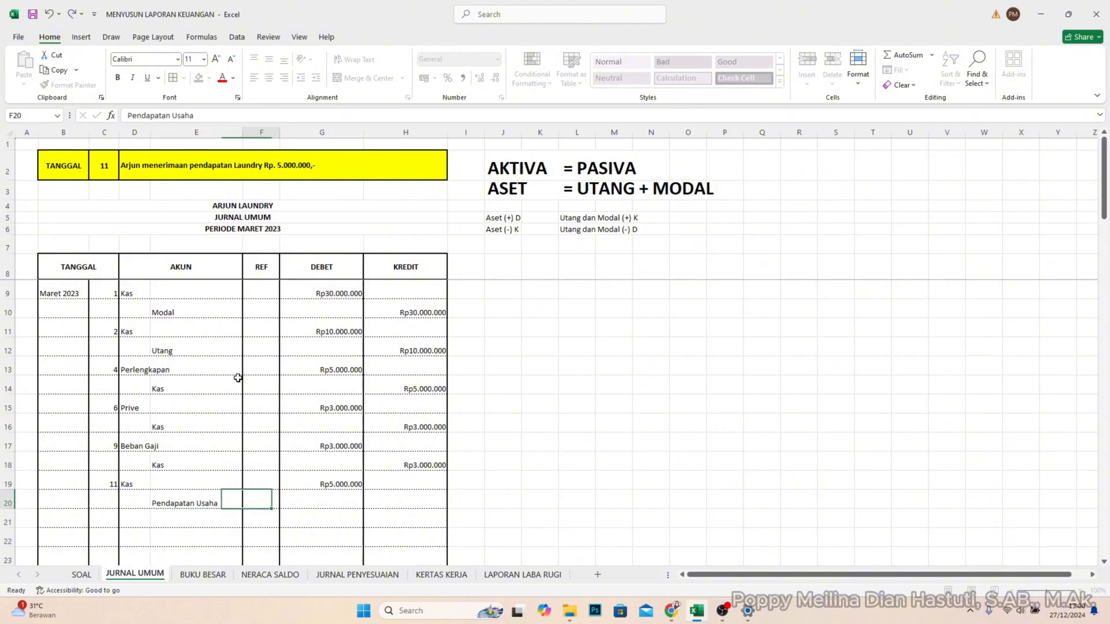
pyautogui.press('Tab')
pyautogui.write('5.000.')
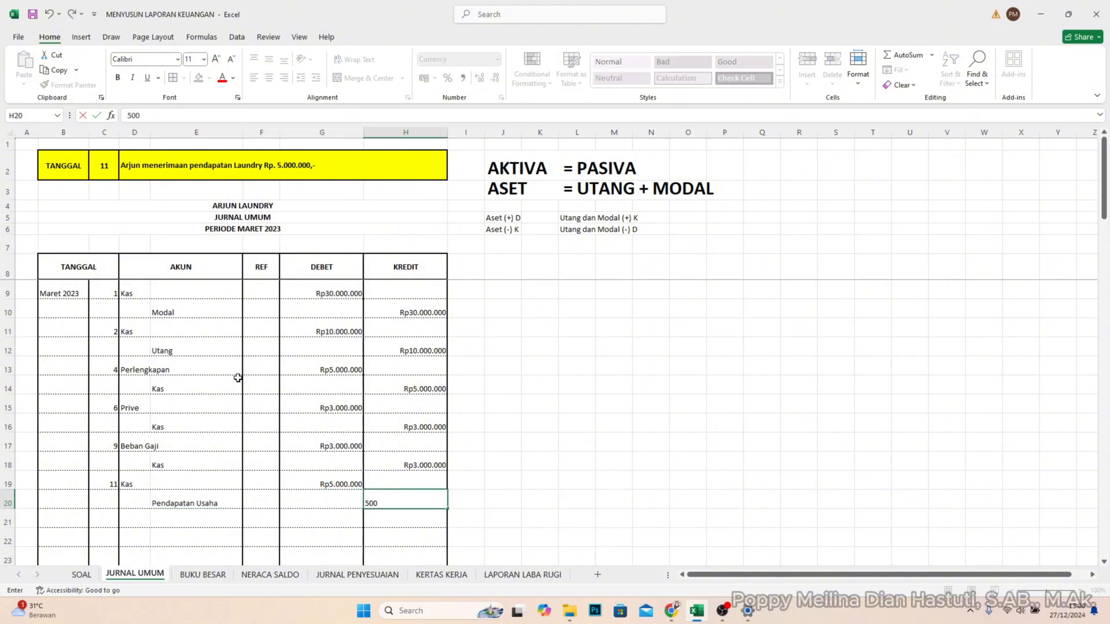
pyautogui.write('0000')
pyautogui.press('Return')
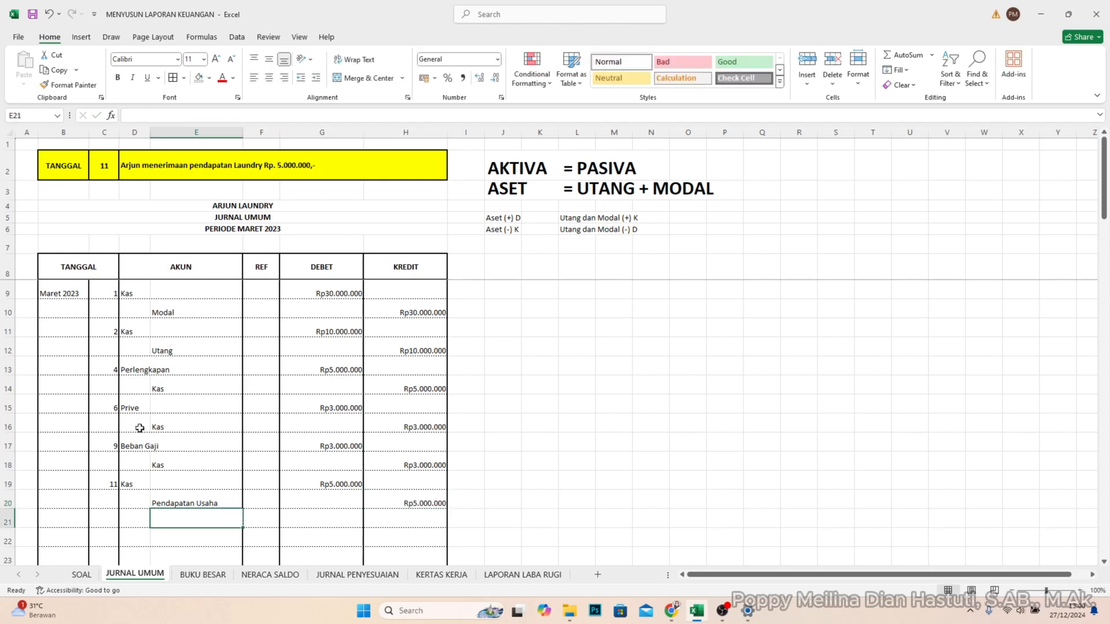
# - Set the TANGGAL lookup in cell C2 to 13
pyautogui.click(114, 523)
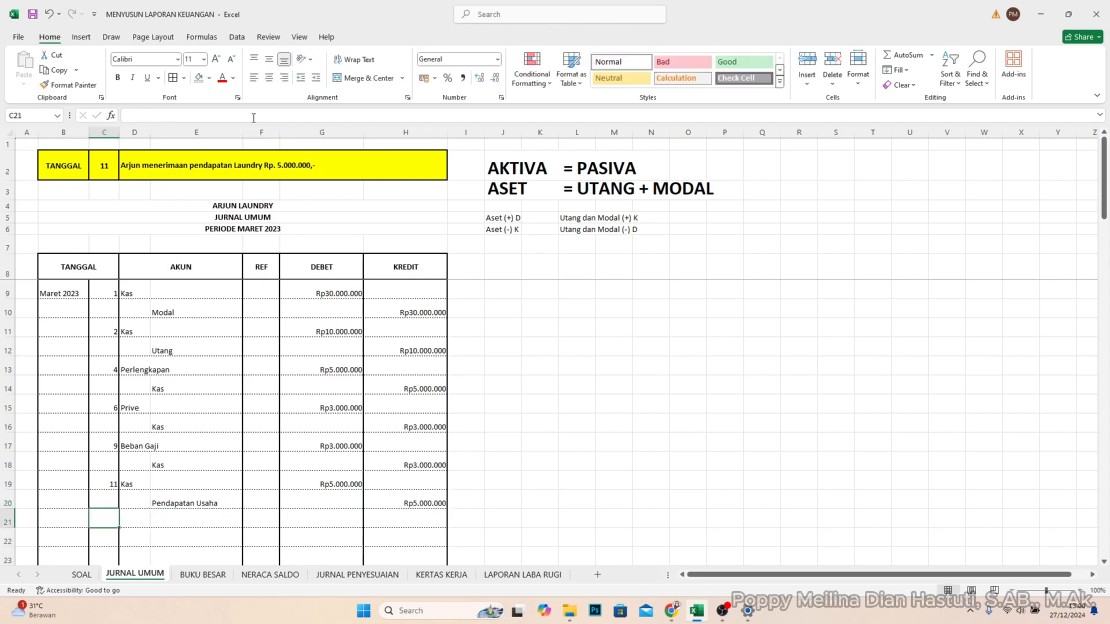
pyautogui.doubleClick(108, 169)
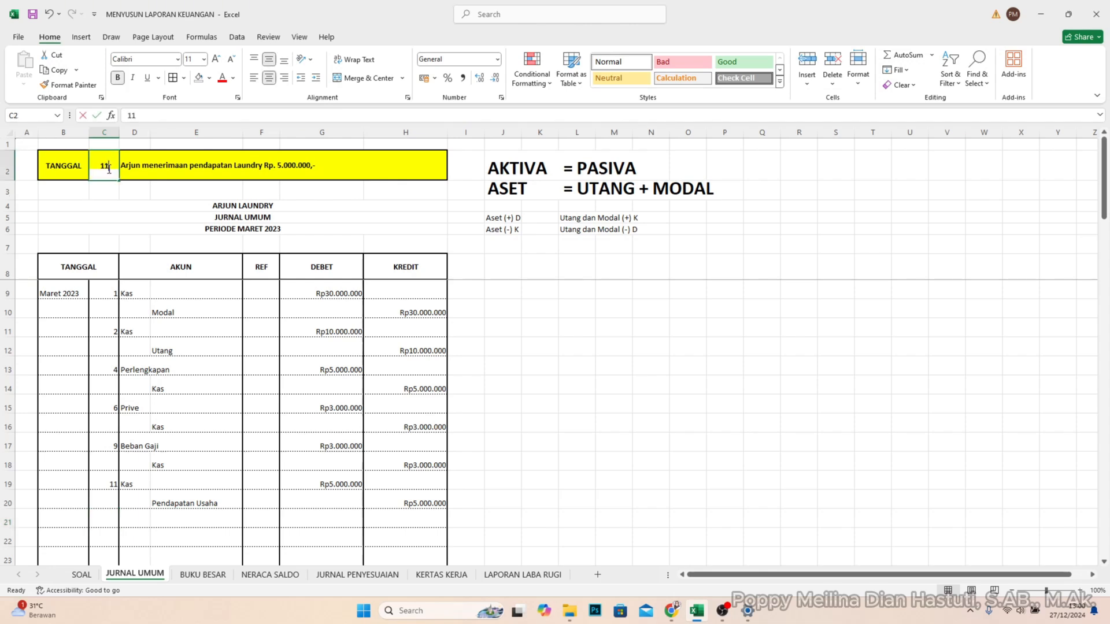
pyautogui.press('BackSpace')
pyautogui.write('3')
pyautogui.press('Return')
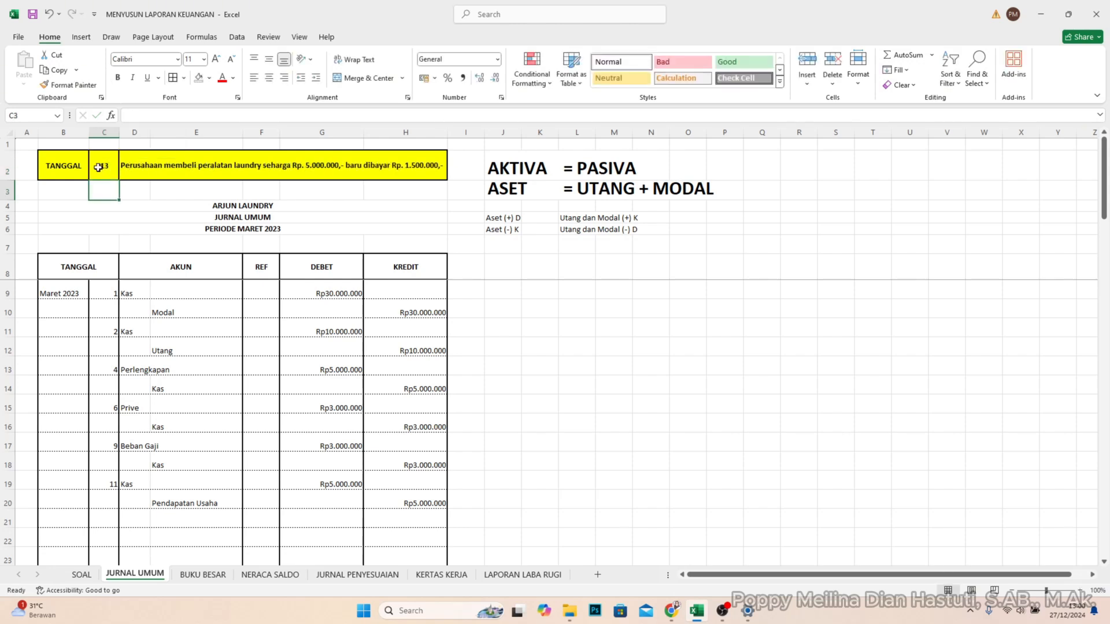
# - Enter day 13 in C21 and record the account Peralatan in D21 with a debit of 5.000.000 in G21
pyautogui.click(110, 515)
pyautogui.write('13')
pyautogui.press('Return')
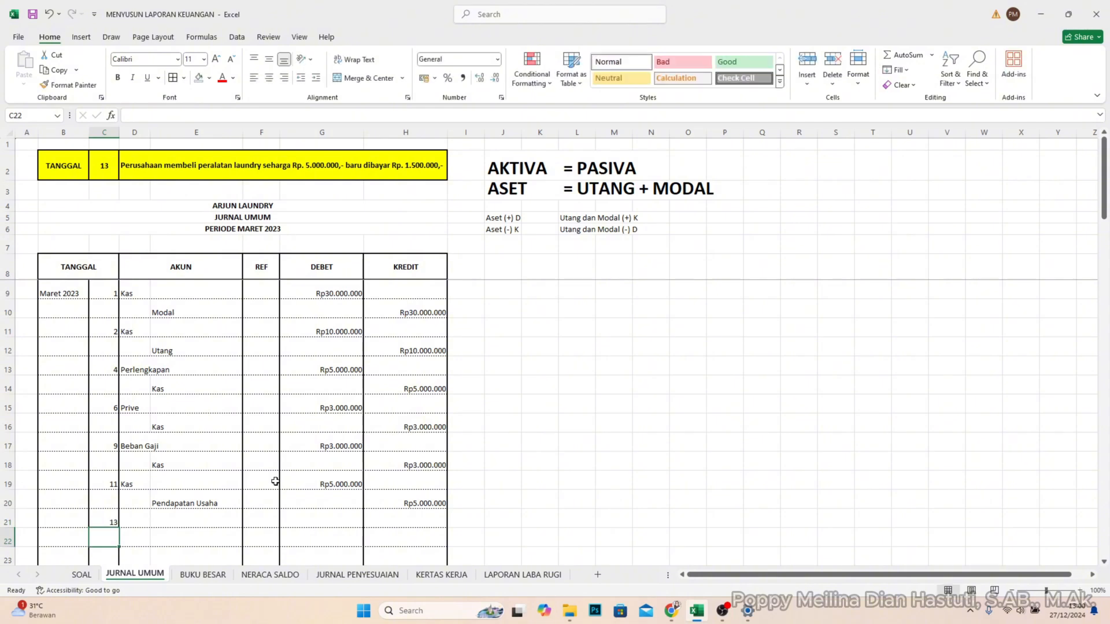
pyautogui.press('Right')
pyautogui.press('Up')
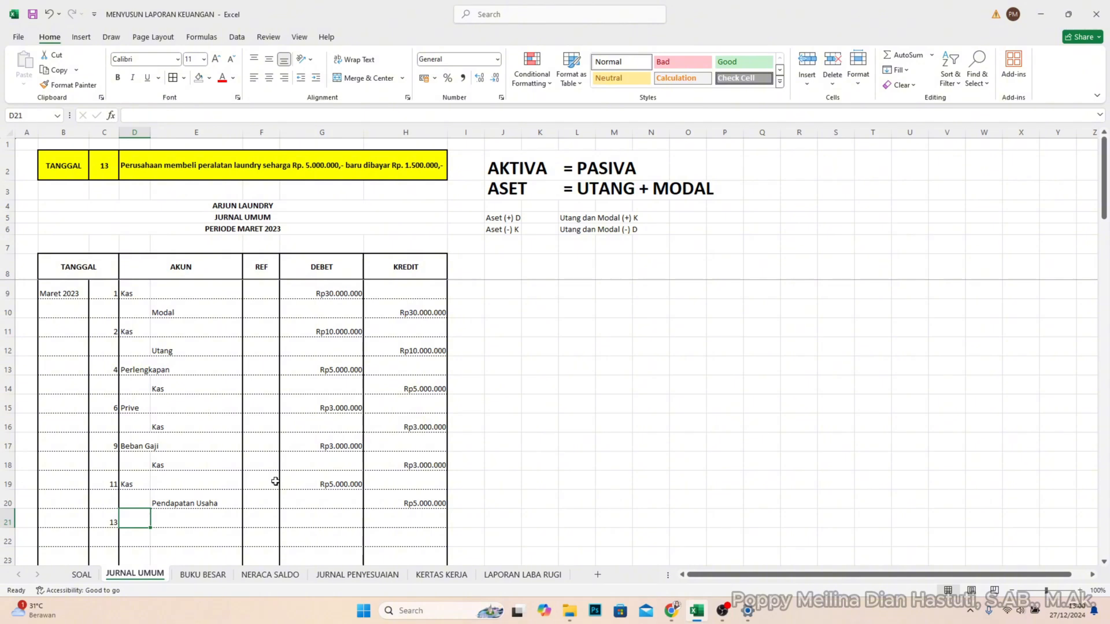
pyautogui.write('Perala')
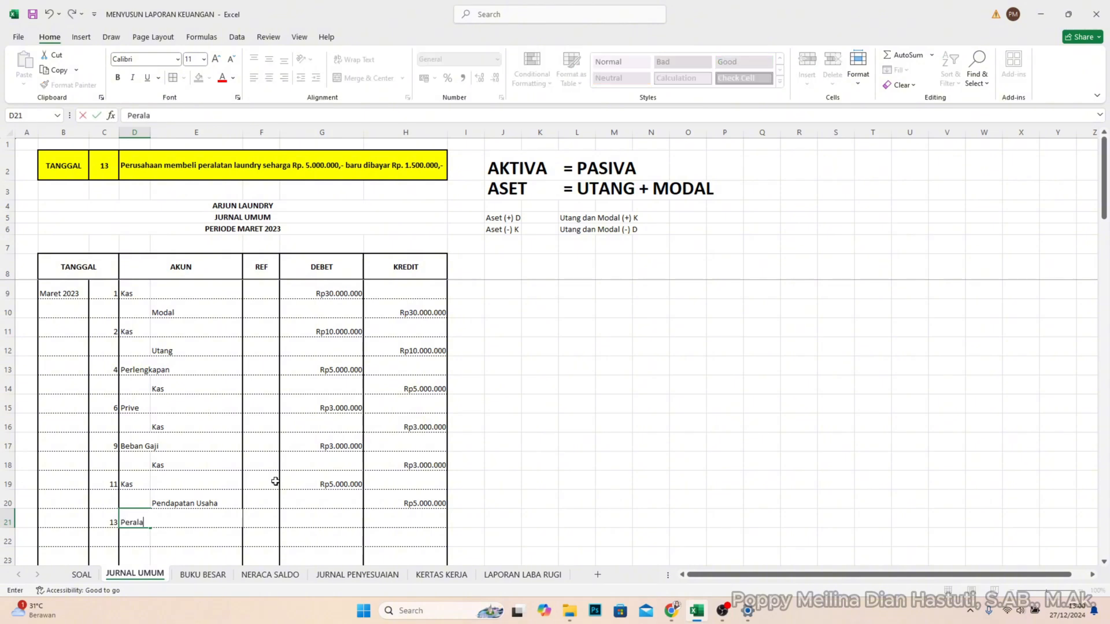
pyautogui.write('tan')
pyautogui.click(345, 513)
pyautogui.write('5.00')
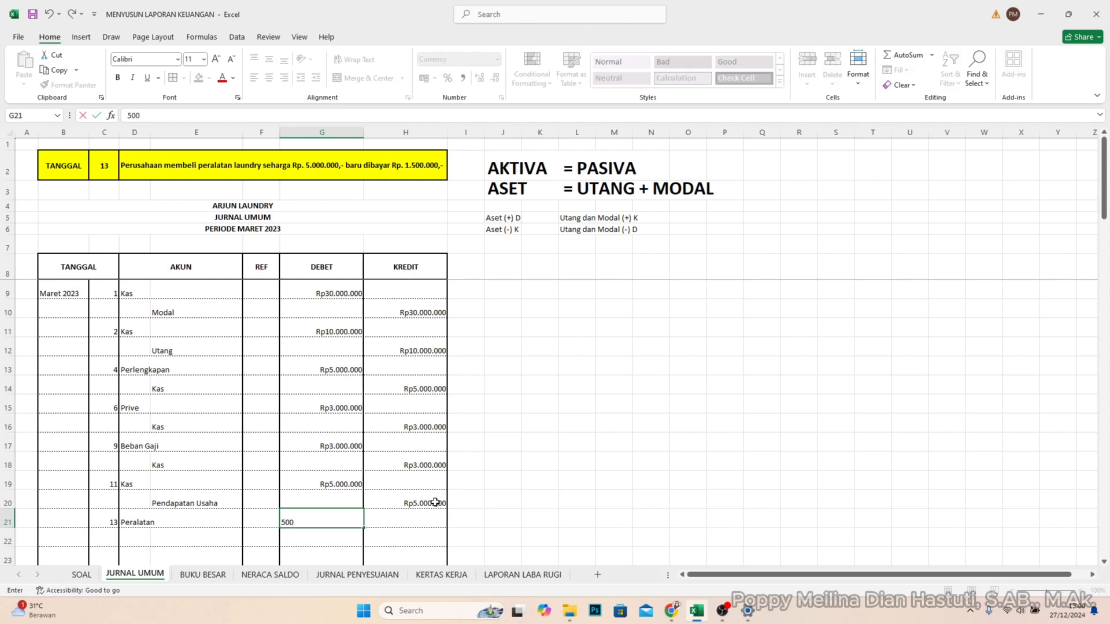
pyautogui.write('0.000')
pyautogui.press('Return')
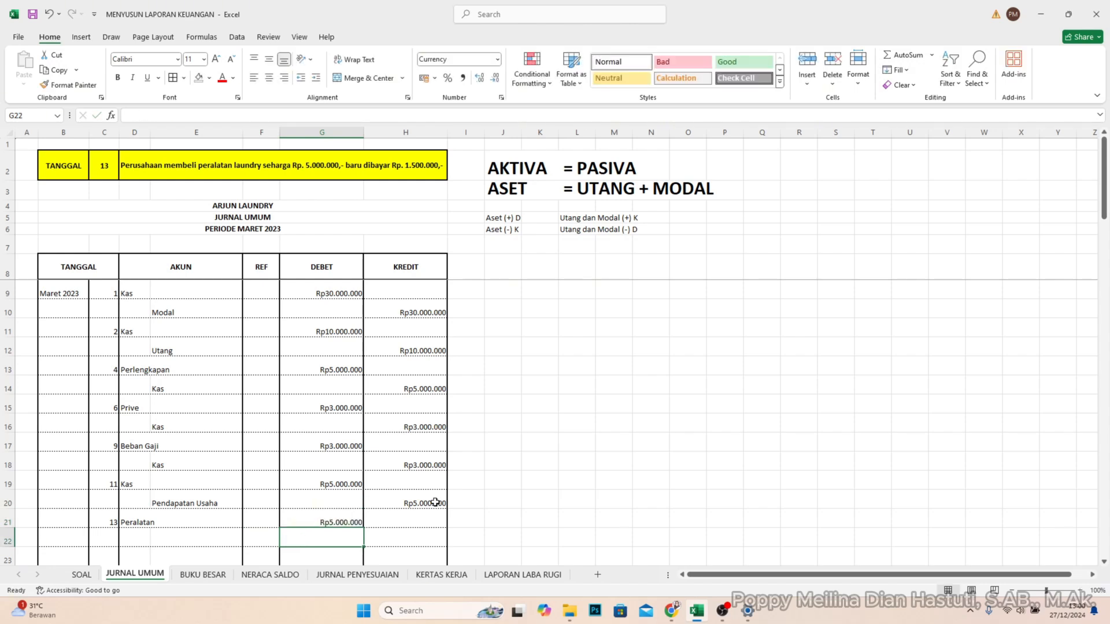
# - Record the account Kas in E22 with a credit of 1.500.000 in H22
pyautogui.click(189, 540)
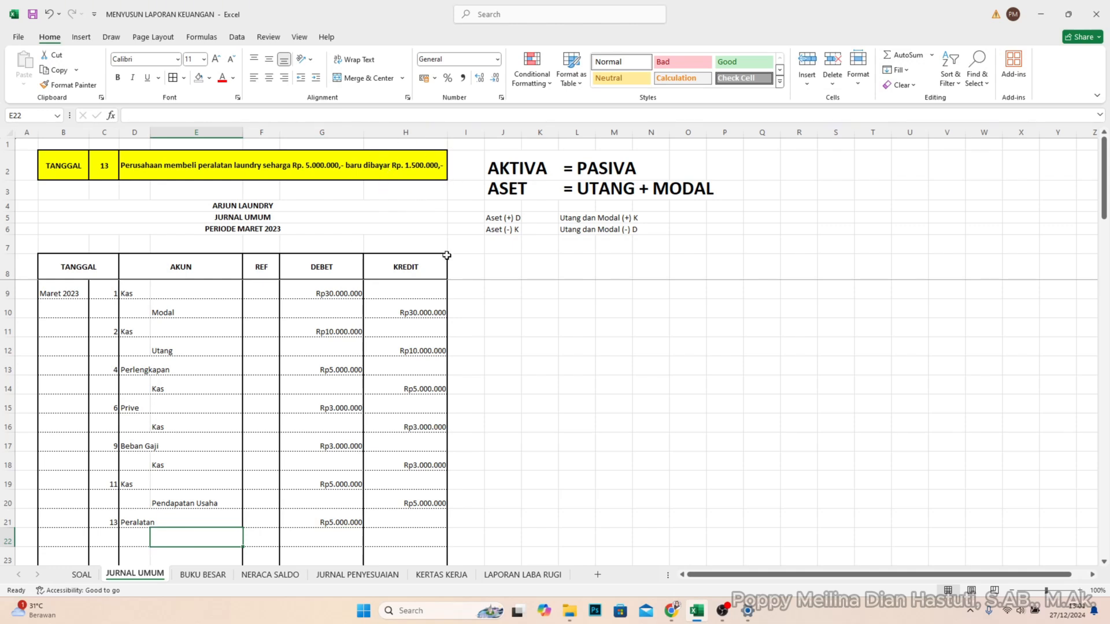
pyautogui.write('Ks')
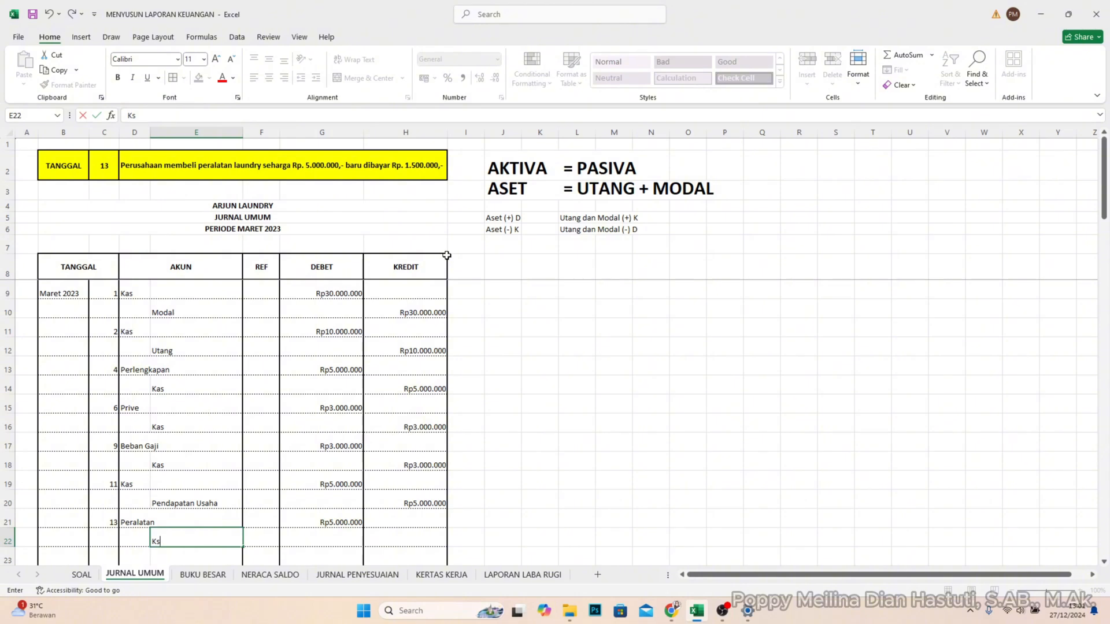
pyautogui.press('BackSpace')
pyautogui.write('as')
pyautogui.press('Tab')
pyautogui.press('Tab')
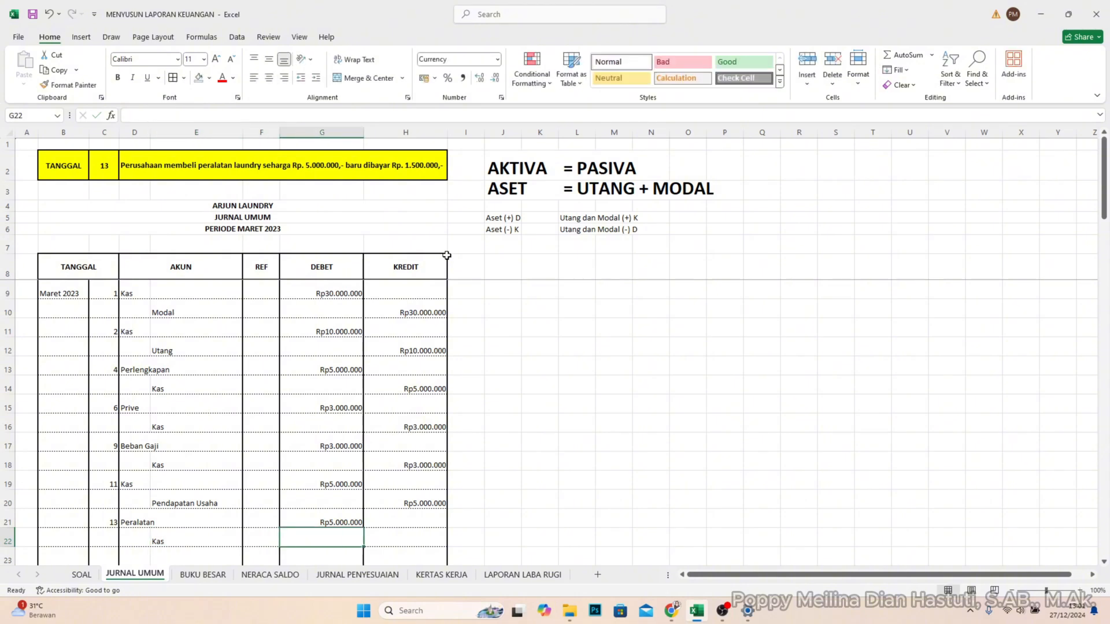
pyautogui.press('Tab')
pyautogui.write('1.500.0')
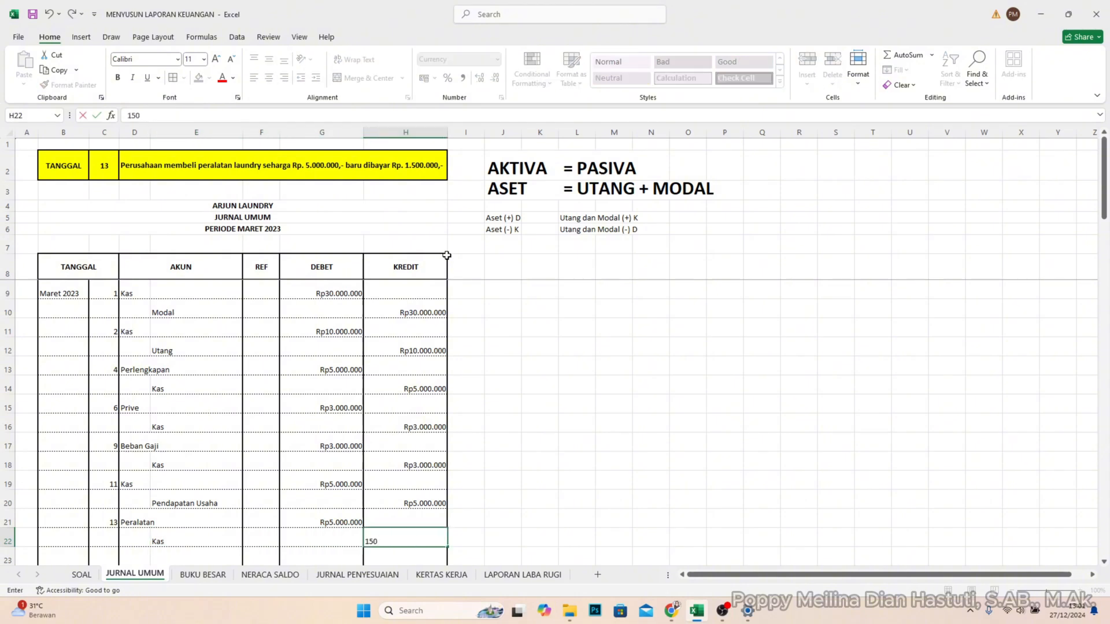
pyautogui.write('0000')
pyautogui.press('Return')
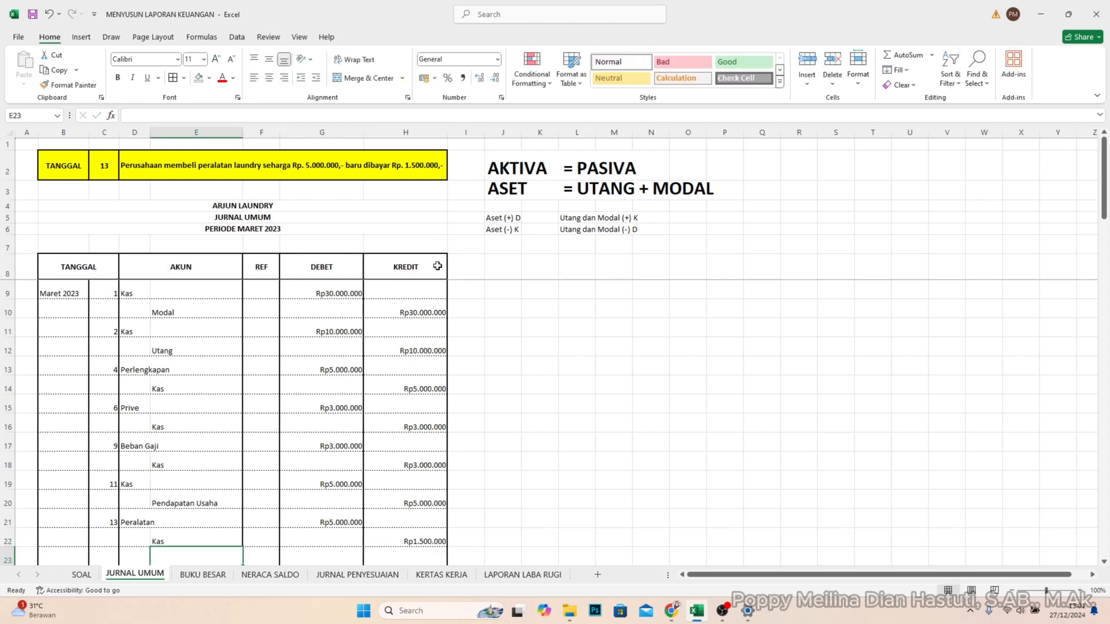
# - Record the account Utang Usaha in E23 with a credit of 3.500.000 in H23
pyautogui.scroll(-2, 254, 390)
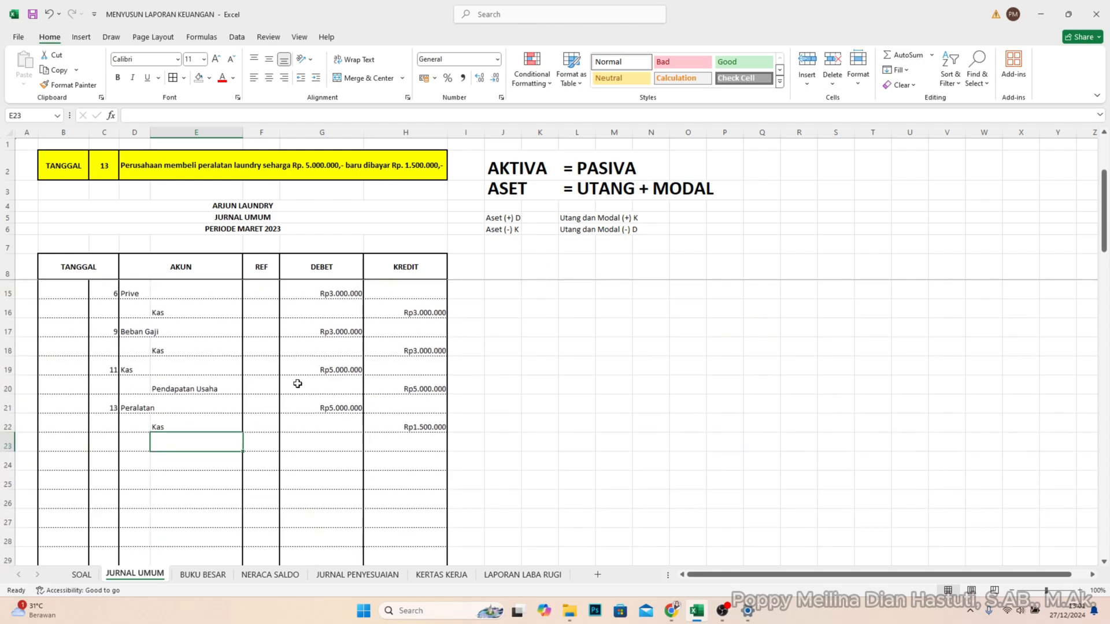
pyautogui.write('Utang ')
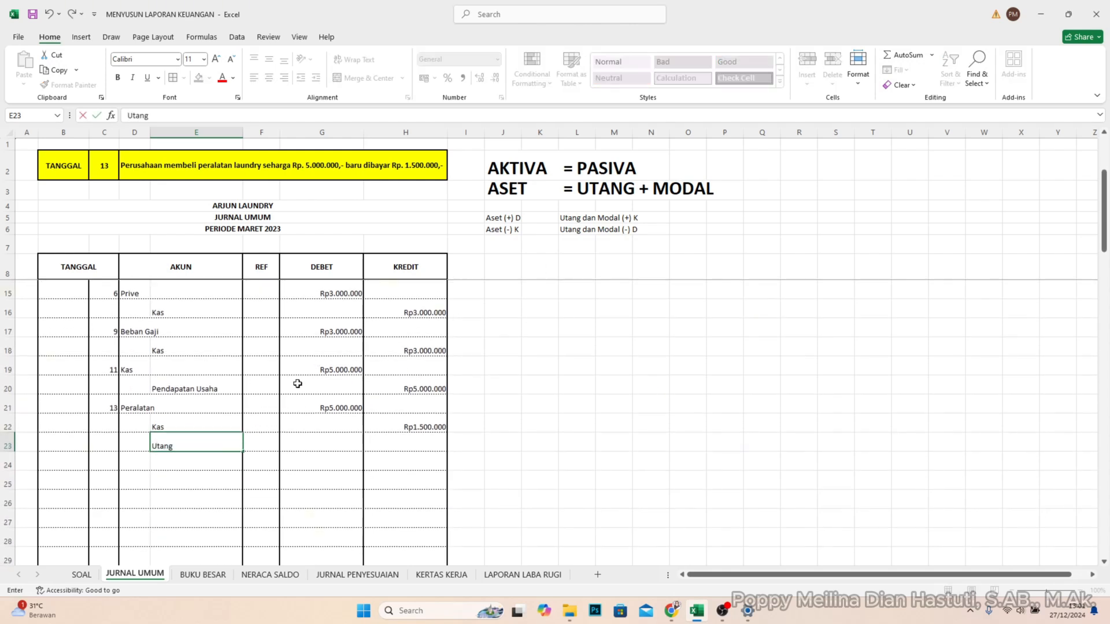
pyautogui.write('Usaha')
pyautogui.click(411, 443)
pyautogui.write('3.500.0')
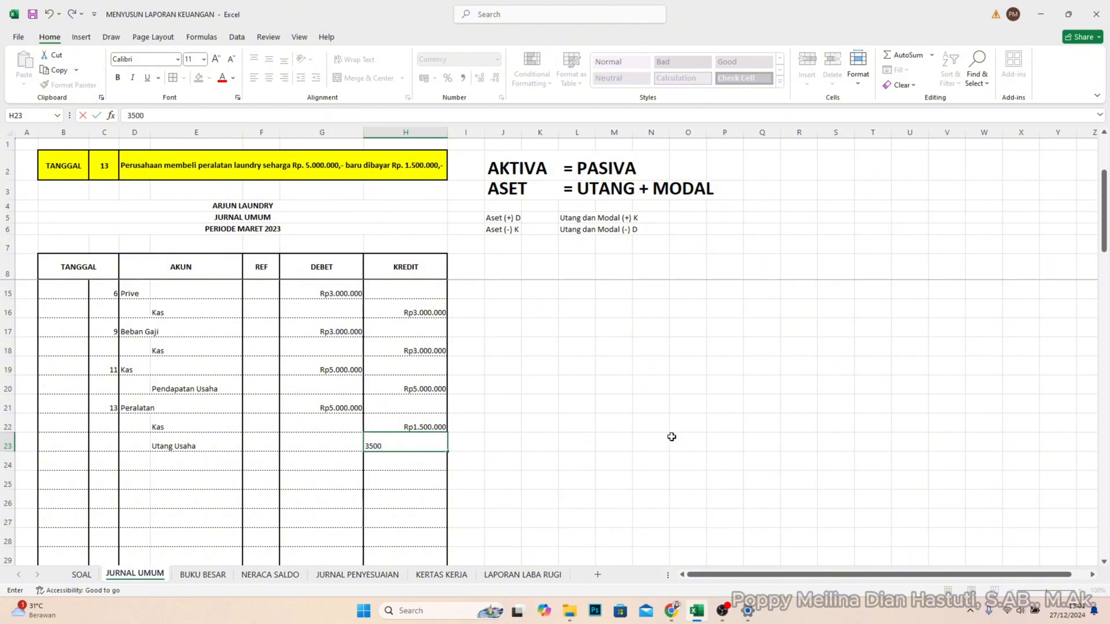
pyautogui.write('000')
pyautogui.press('Return')
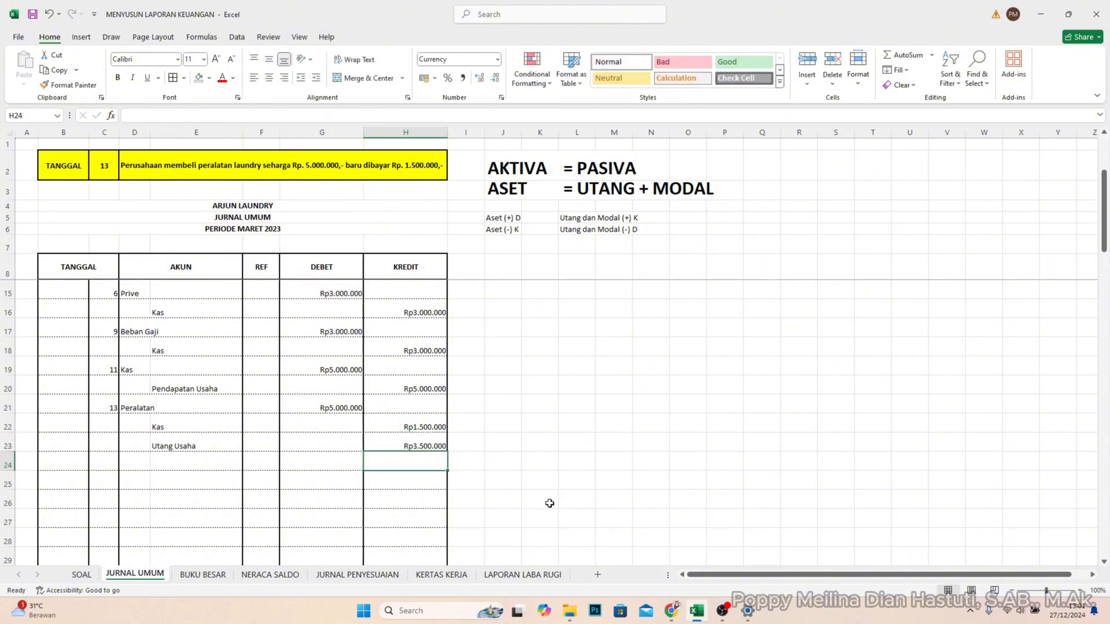
# - Set the TANGGAL lookup in cell C2 to 15
pyautogui.click(109, 462)
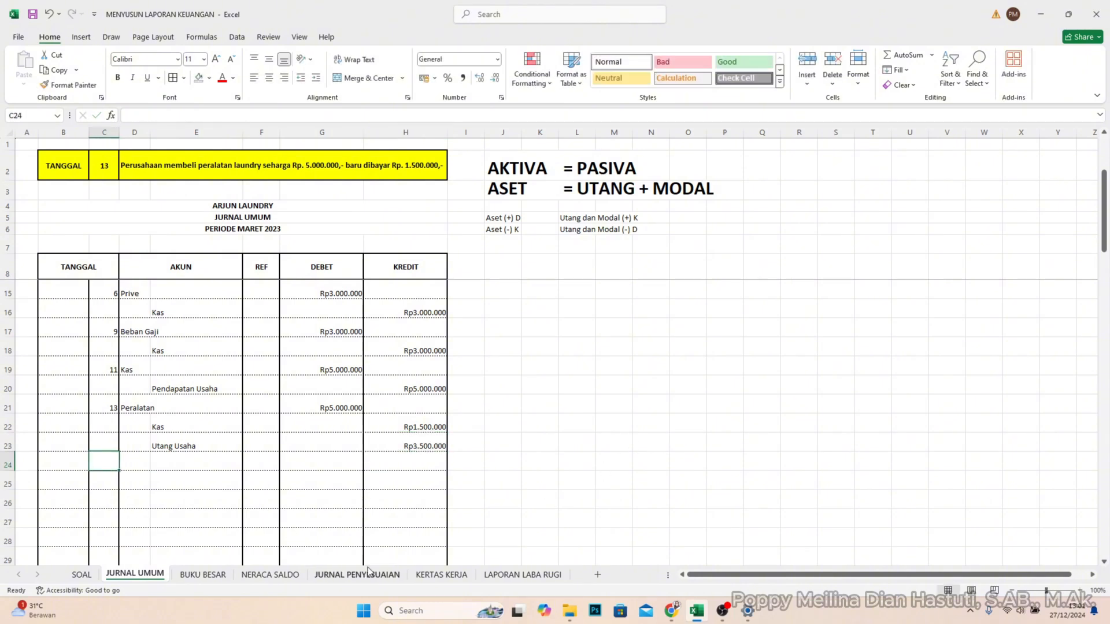
pyautogui.doubleClick(109, 165)
pyautogui.moveTo(110, 164); pyautogui.dragTo(88, 164)
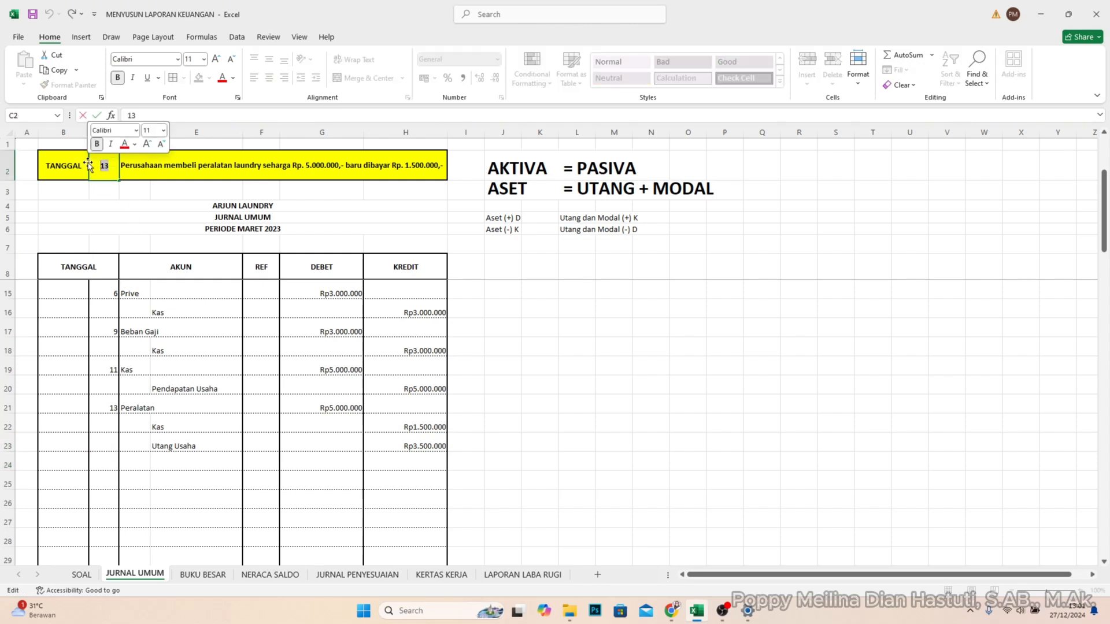
pyautogui.write('15')
pyautogui.press('Return')
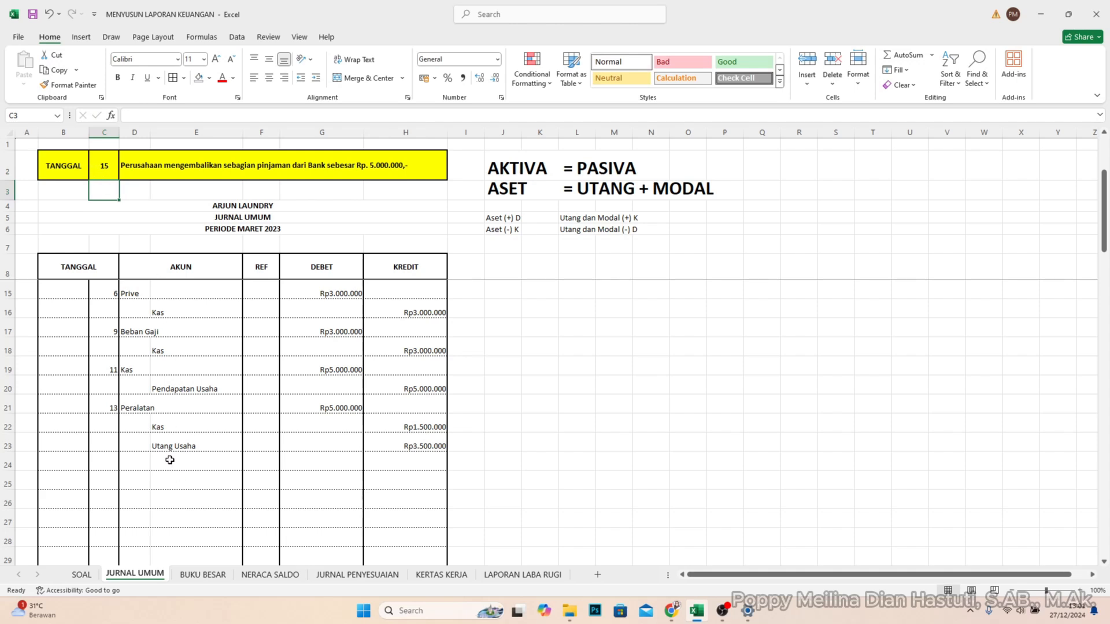
# - Enter day 15 in C24 and check the debit/credit rule for decreases in Utang dan Modal in L6
pyautogui.click(106, 461)
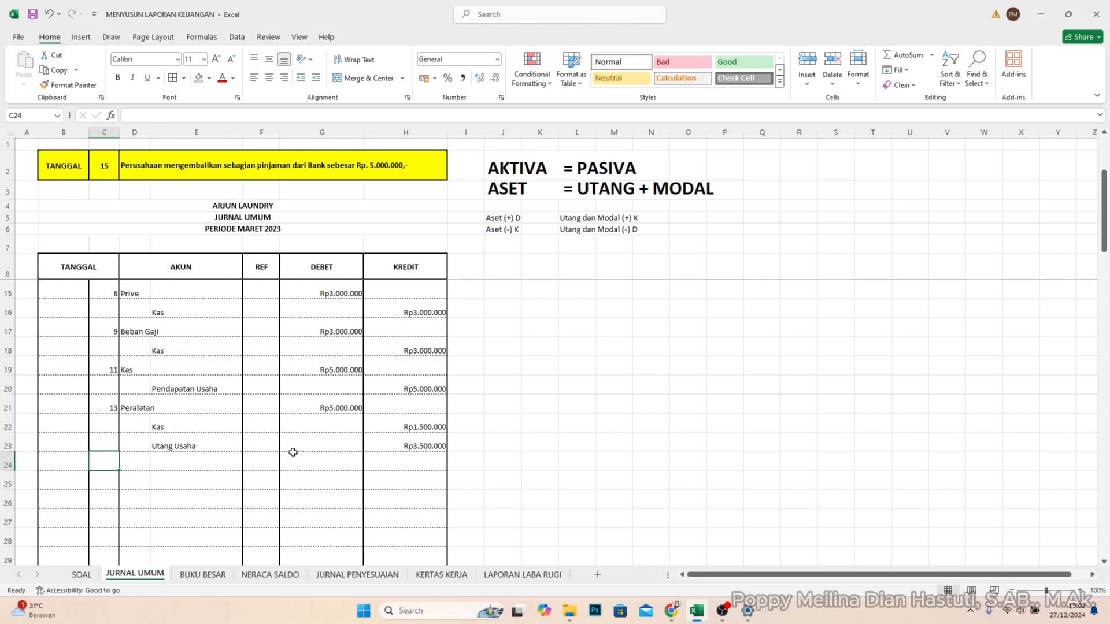
pyautogui.write('15')
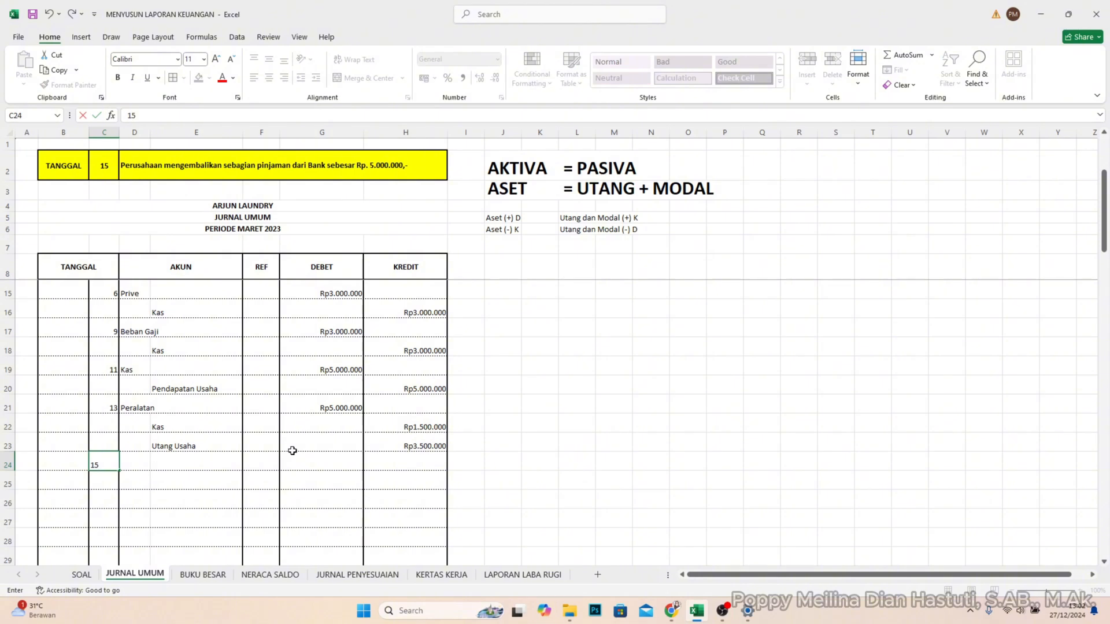
pyautogui.press('Return')
pyautogui.click(130, 462)
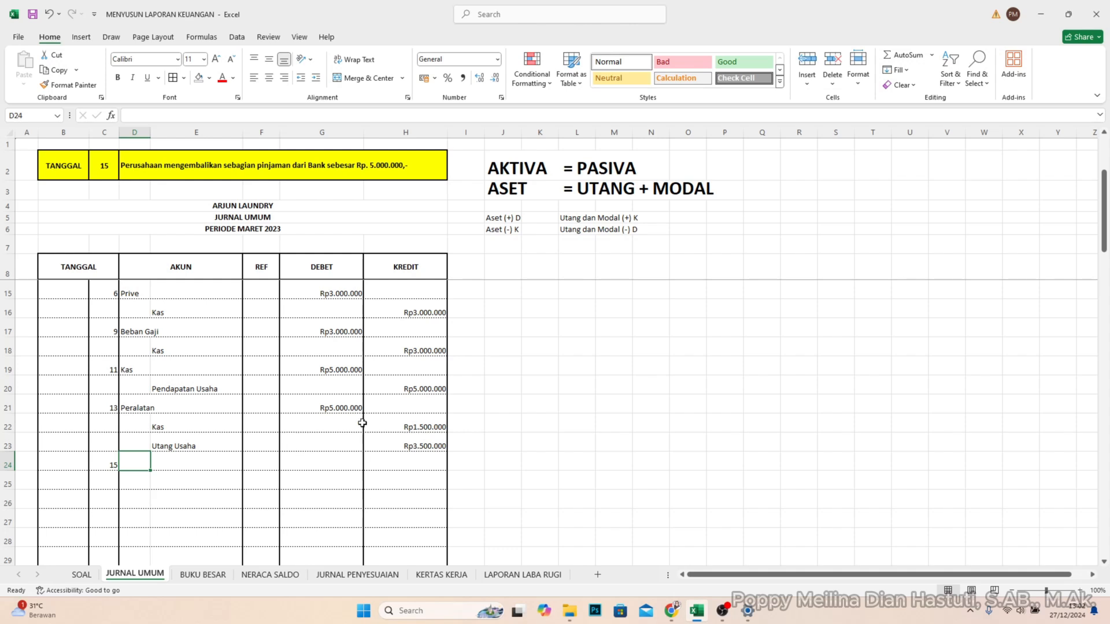
pyautogui.click(565, 233)
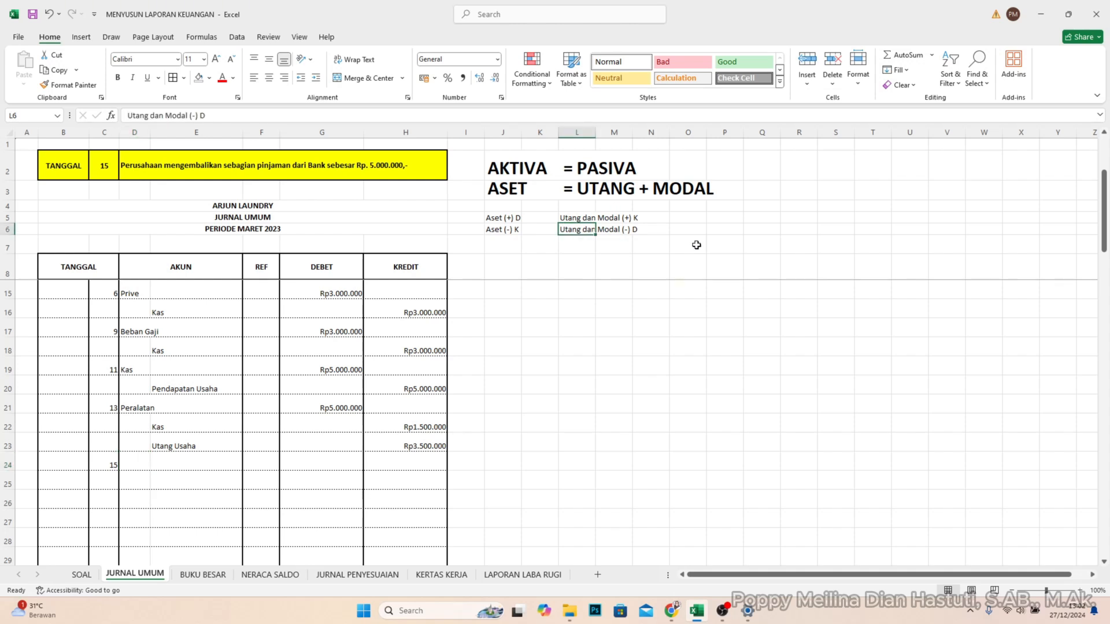
pyautogui.click(660, 234)
pyautogui.click(568, 230)
pyautogui.click(636, 230)
# - Record the account Utang Bank in D24 with a debit of 5.000.000 in G24
pyautogui.click(142, 464)
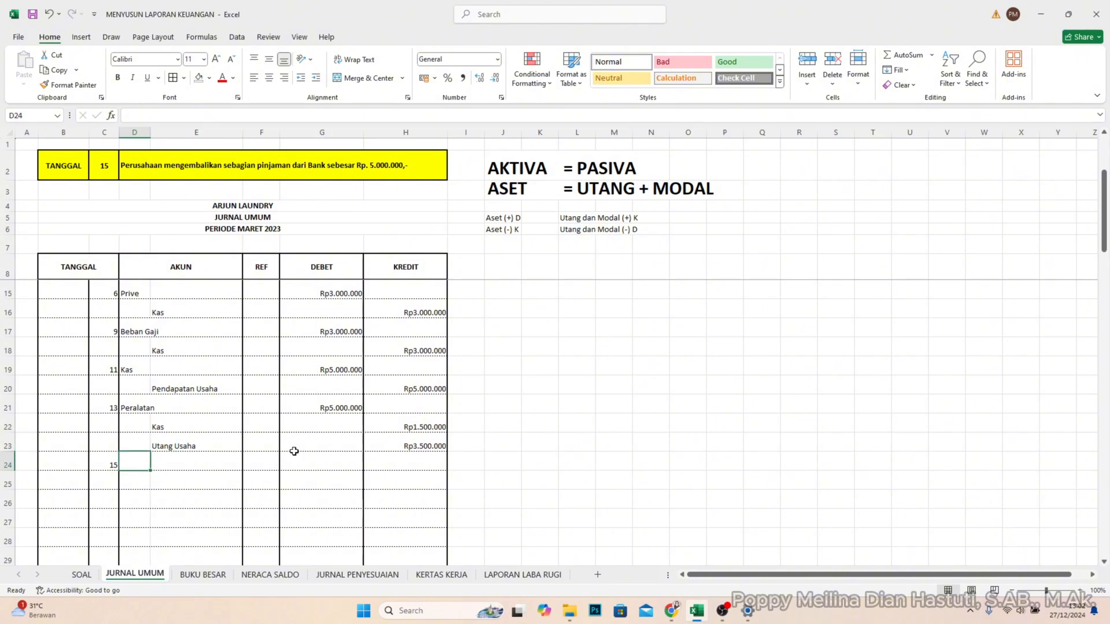
pyautogui.write('Utang Bam')
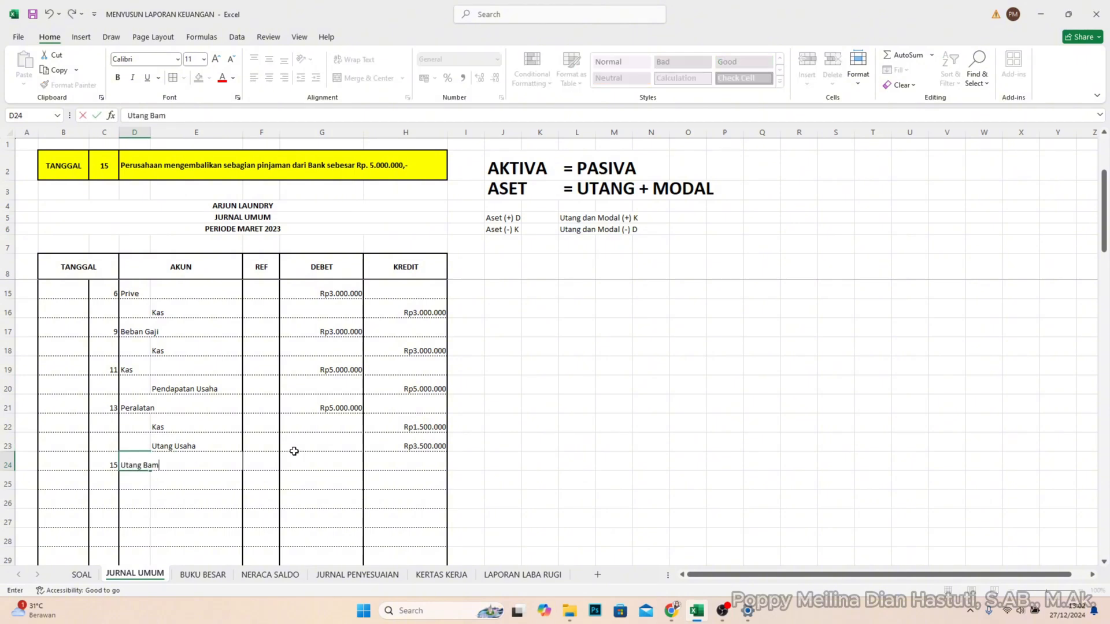
pyautogui.press('BackSpace')
pyautogui.write('nk')
pyautogui.press('Tab')
pyautogui.press('Tab')
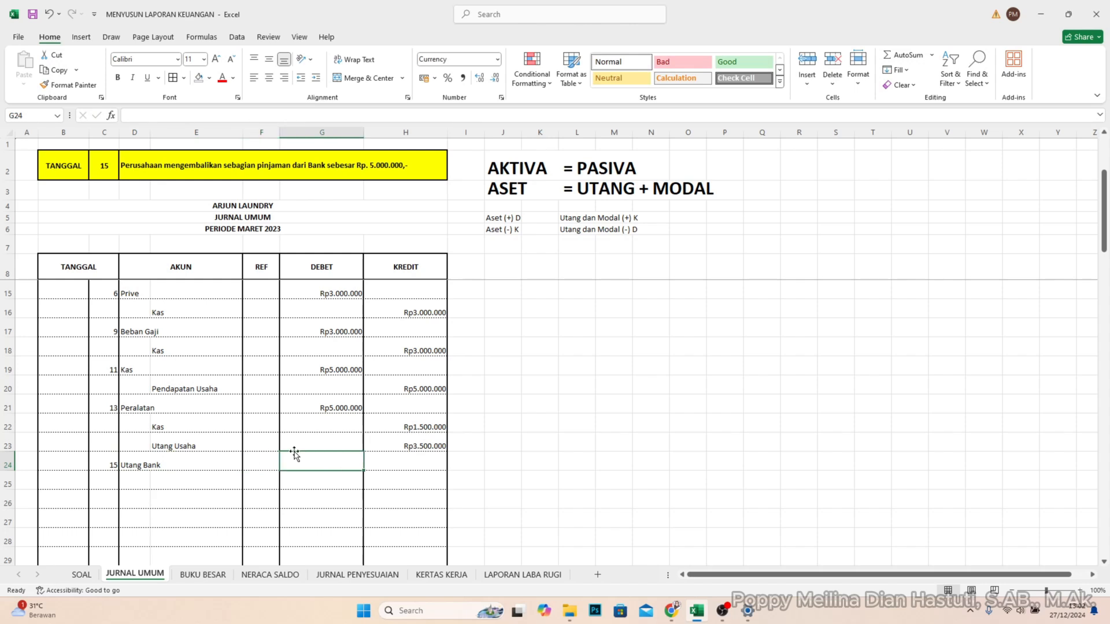
pyautogui.write('5000000')
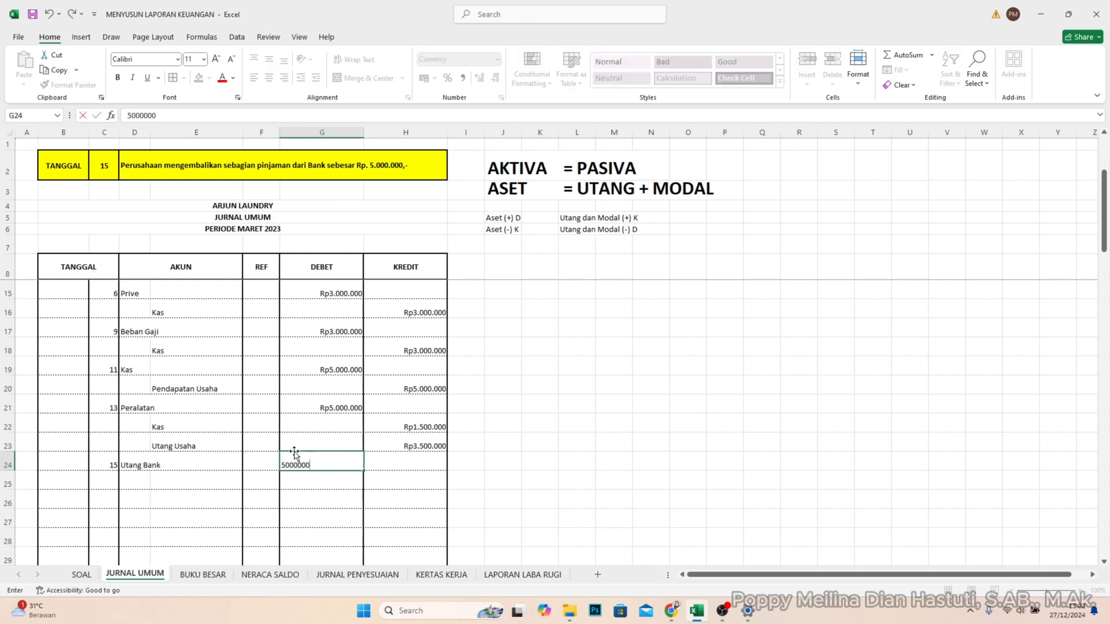
pyautogui.press('Return')
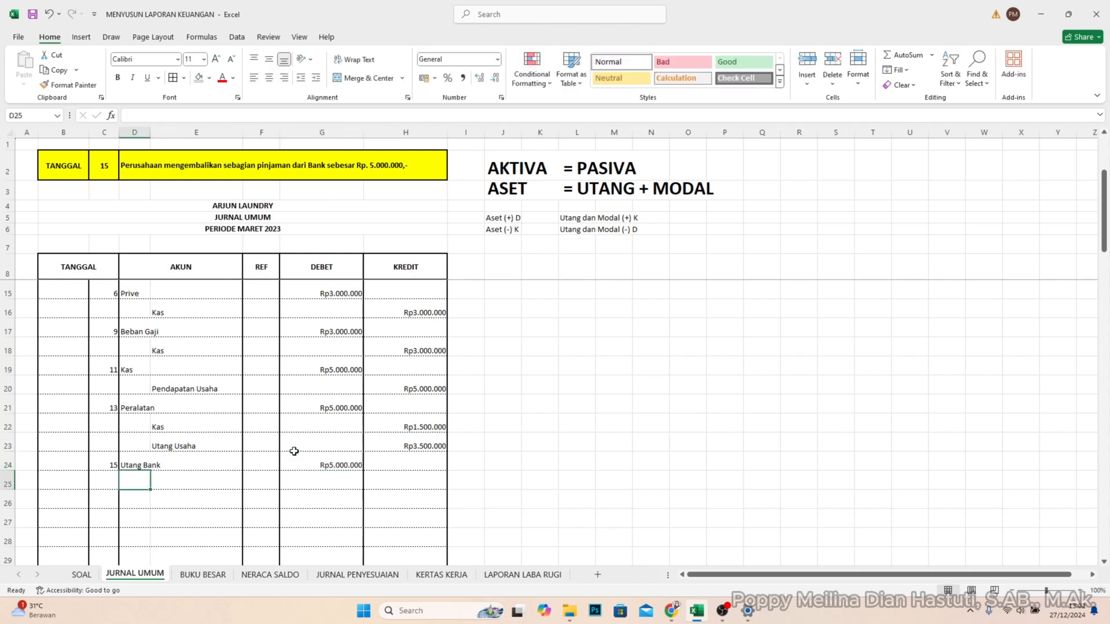
# - Record the account Kas in E25 with a credit of 5.000.000 in H25
pyautogui.click(215, 491)
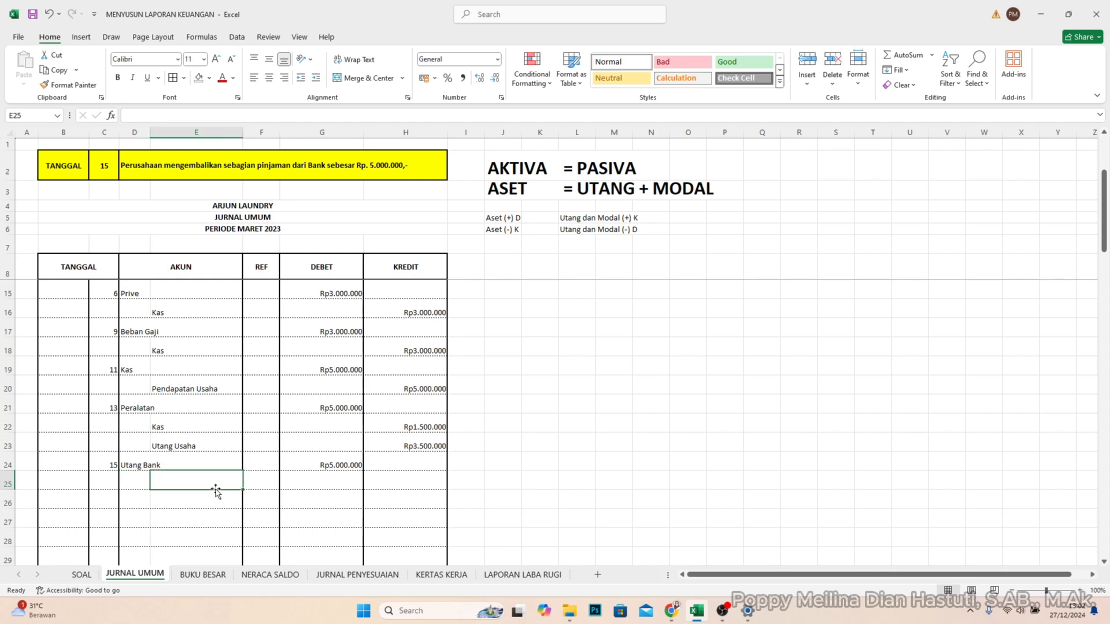
pyautogui.write('Kas')
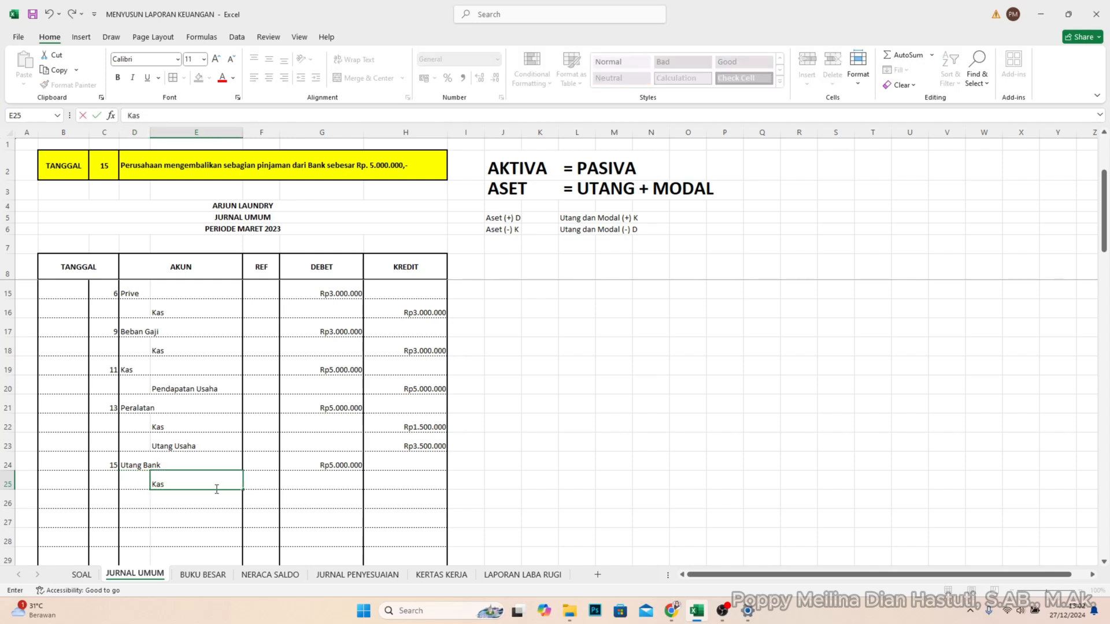
pyautogui.press('Tab')
pyautogui.press('Tab')
pyautogui.press('Tab')
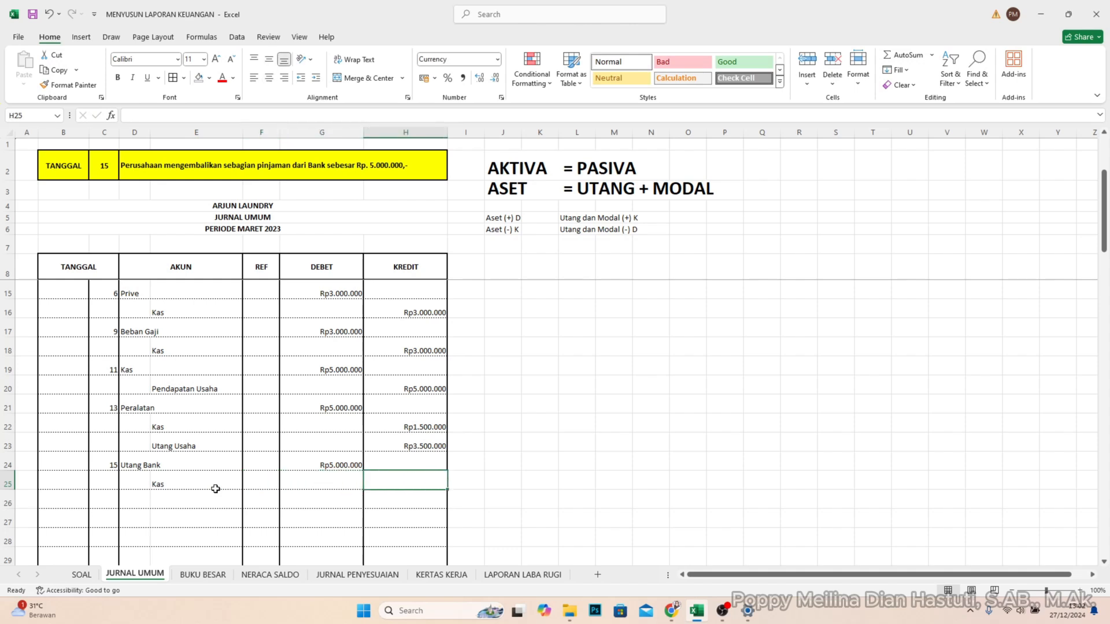
pyautogui.write('5000000')
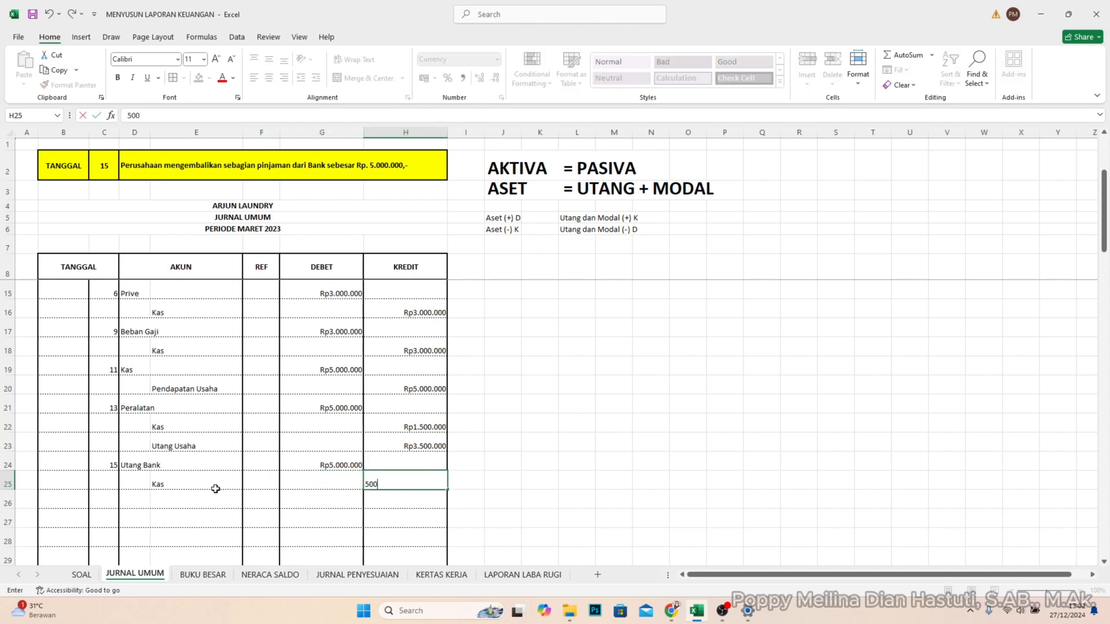
pyautogui.press('Return')
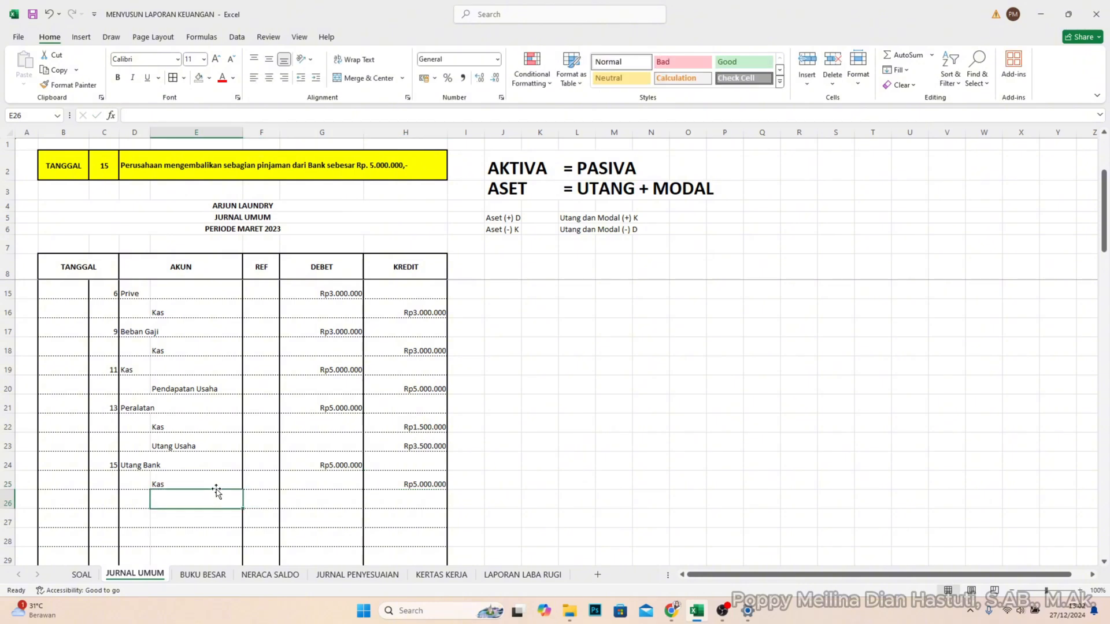
# - Set the TANGGAL lookup in cell C2 to 17
pyautogui.click(105, 502)
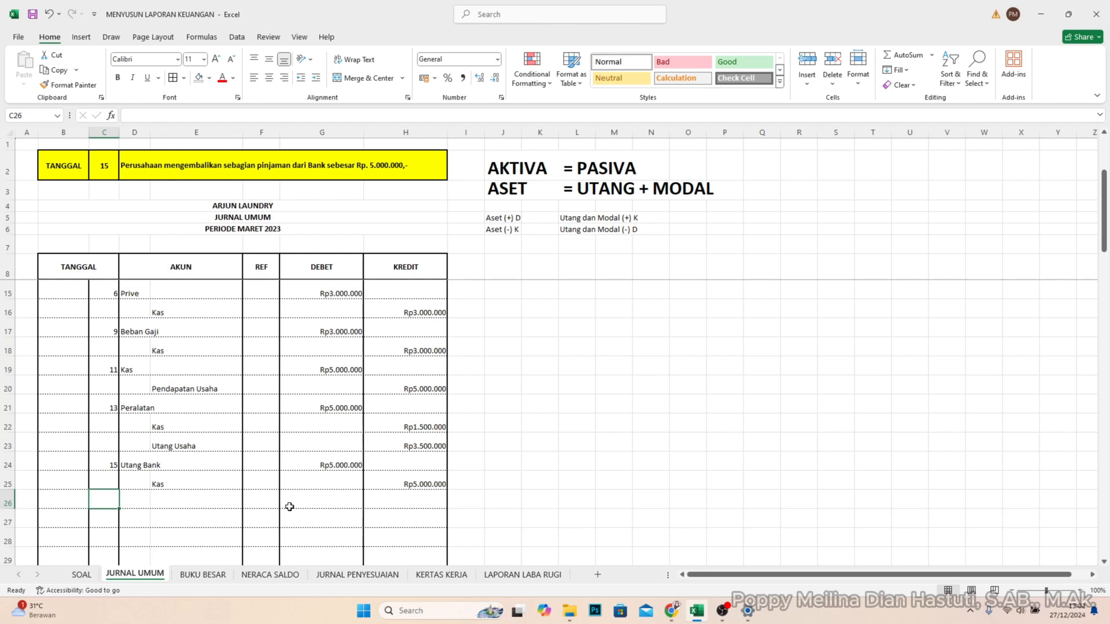
pyautogui.doubleClick(105, 159)
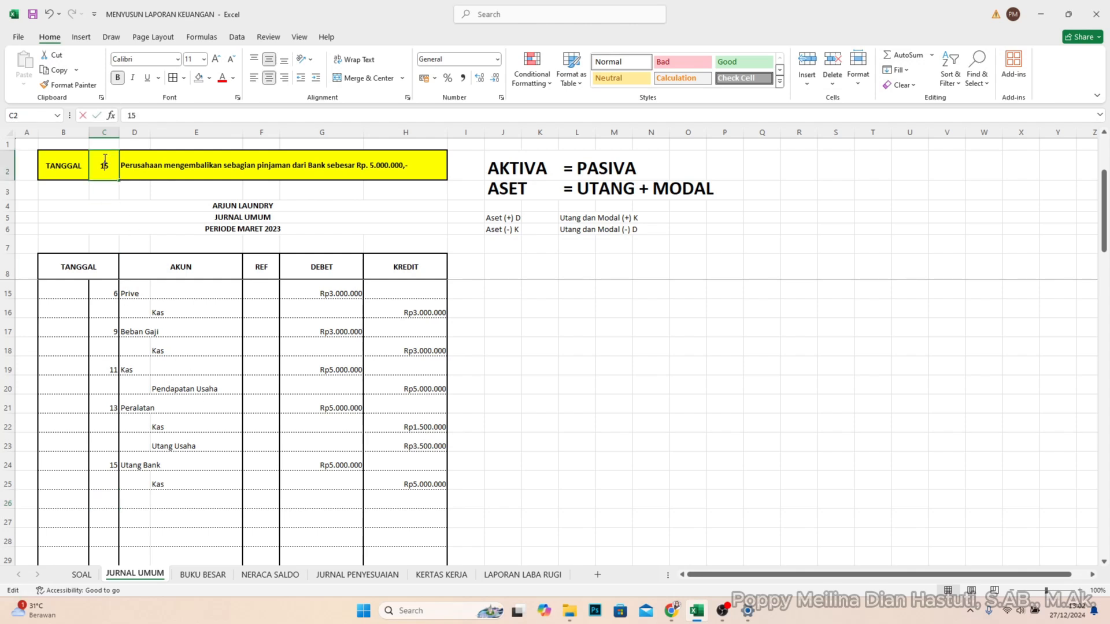
pyautogui.doubleClick(104, 160)
pyautogui.write('17')
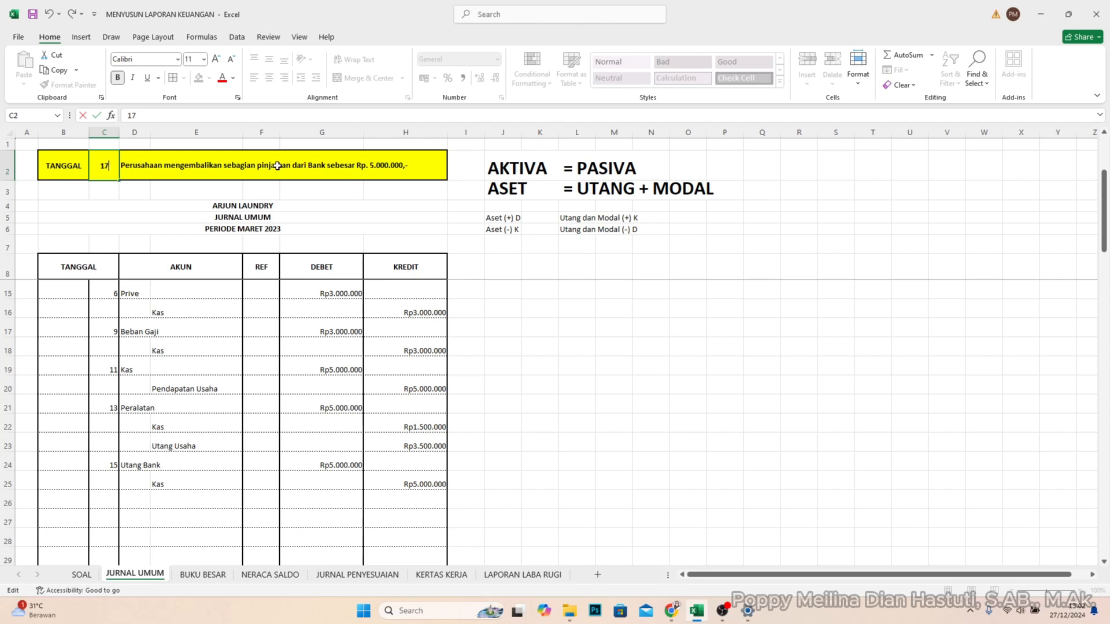
pyautogui.press('Return')
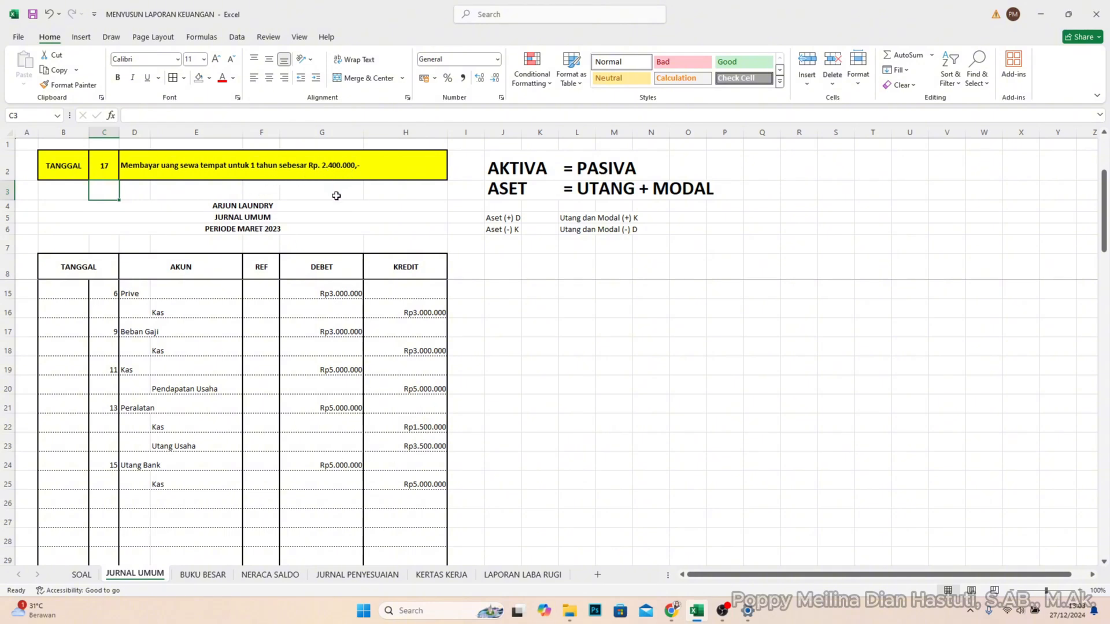
# - Enter day 17 in C26 and record the account Sewa dibayar dimuka in D26 with a debit of 2.400.000 in G26
pyautogui.click(110, 501)
pyautogui.write('17')
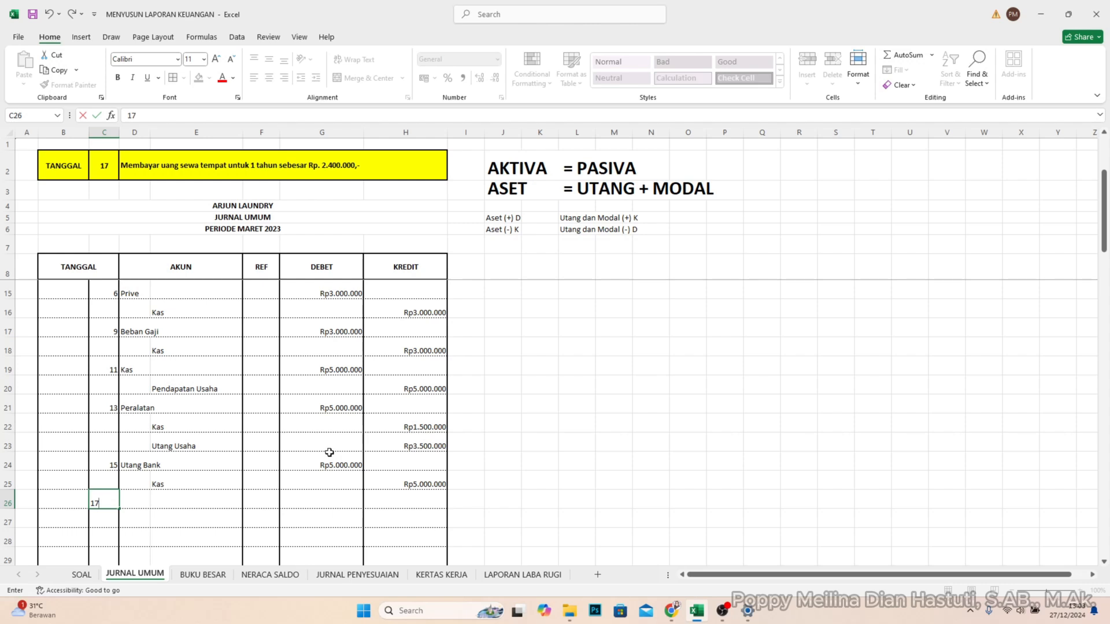
pyautogui.press('Tab')
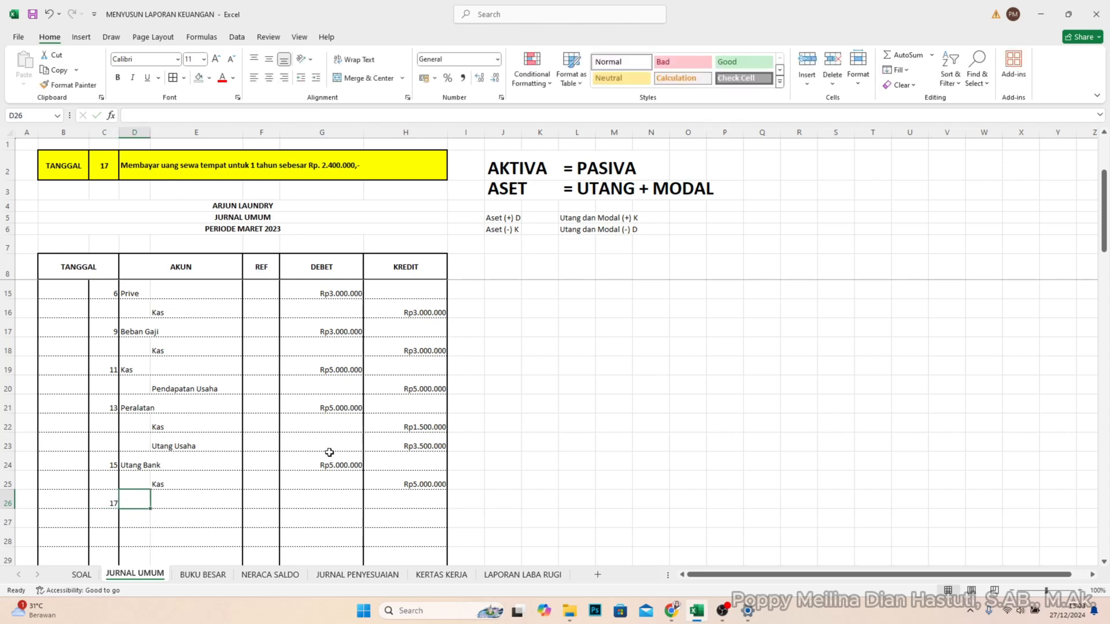
pyautogui.write('Sewa')
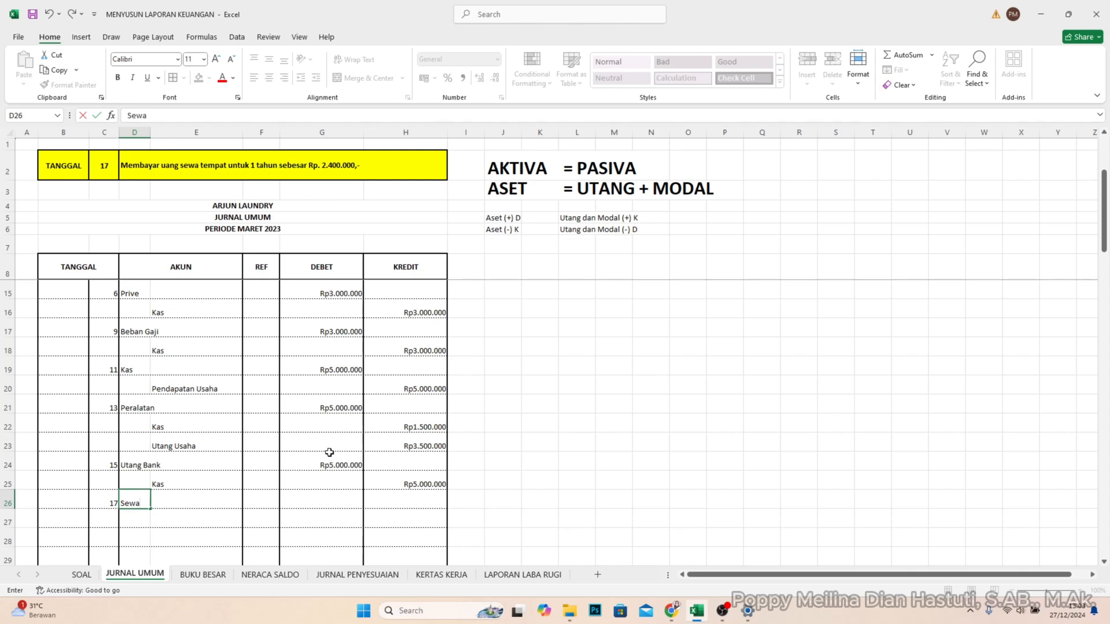
pyautogui.write('dibayar dimuka')
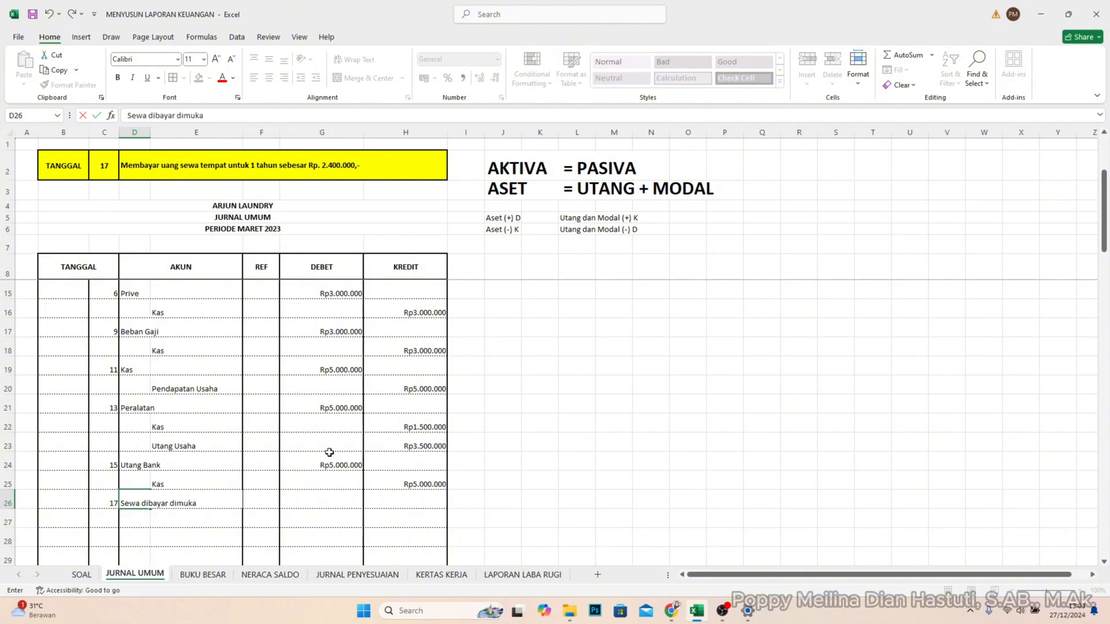
pyautogui.press('Tab')
pyautogui.press('Tab')
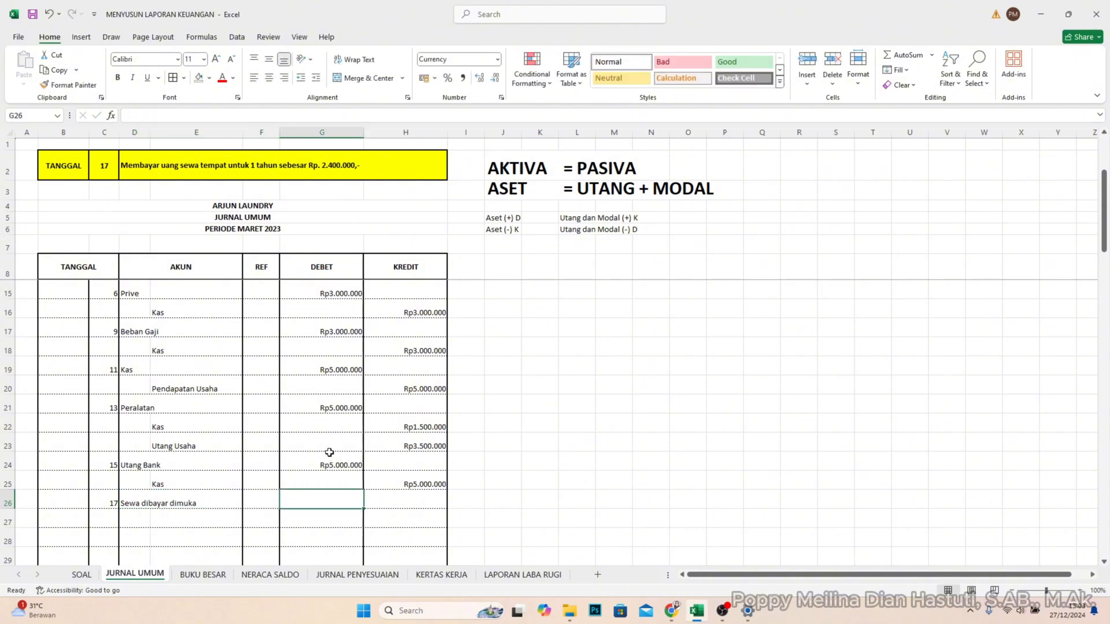
pyautogui.write('2.400.')
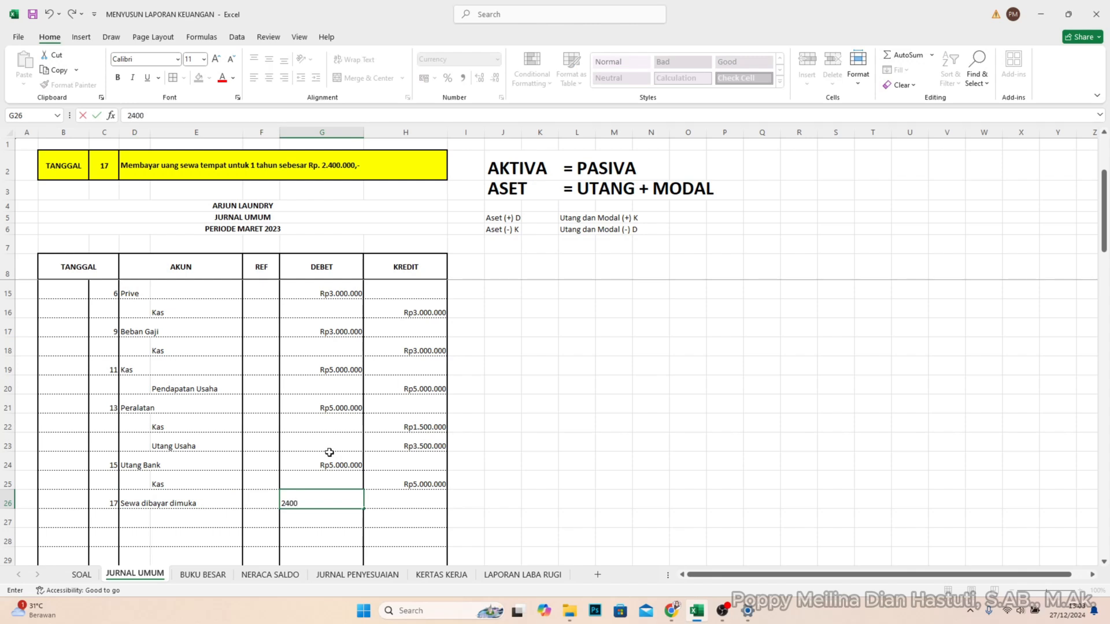
pyautogui.write('0000')
pyautogui.press('Return')
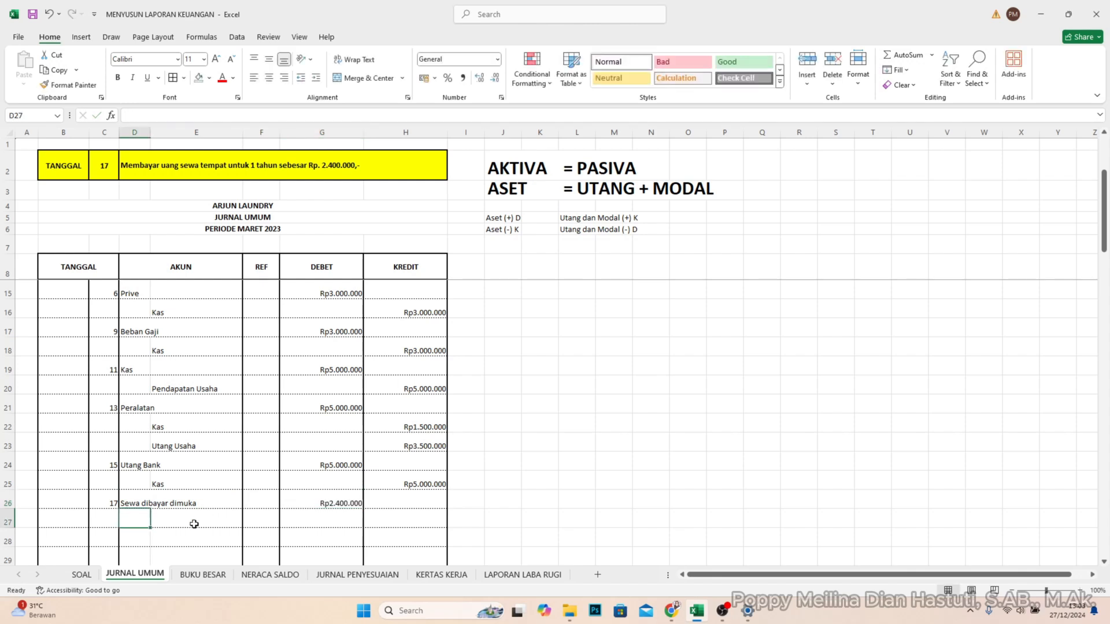
# - Record the account Kas in E27 with a credit of 2.400.000 in H27
pyautogui.click(193, 521)
pyautogui.write('Kas')
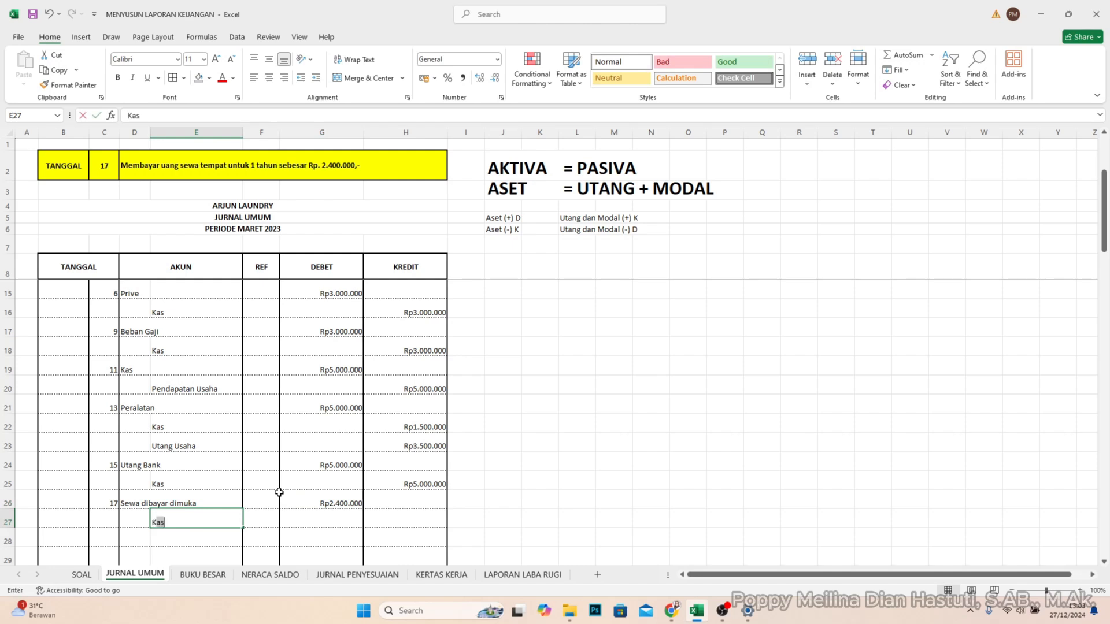
pyautogui.press('Tab')
pyautogui.press('Tab')
pyautogui.press('Tab')
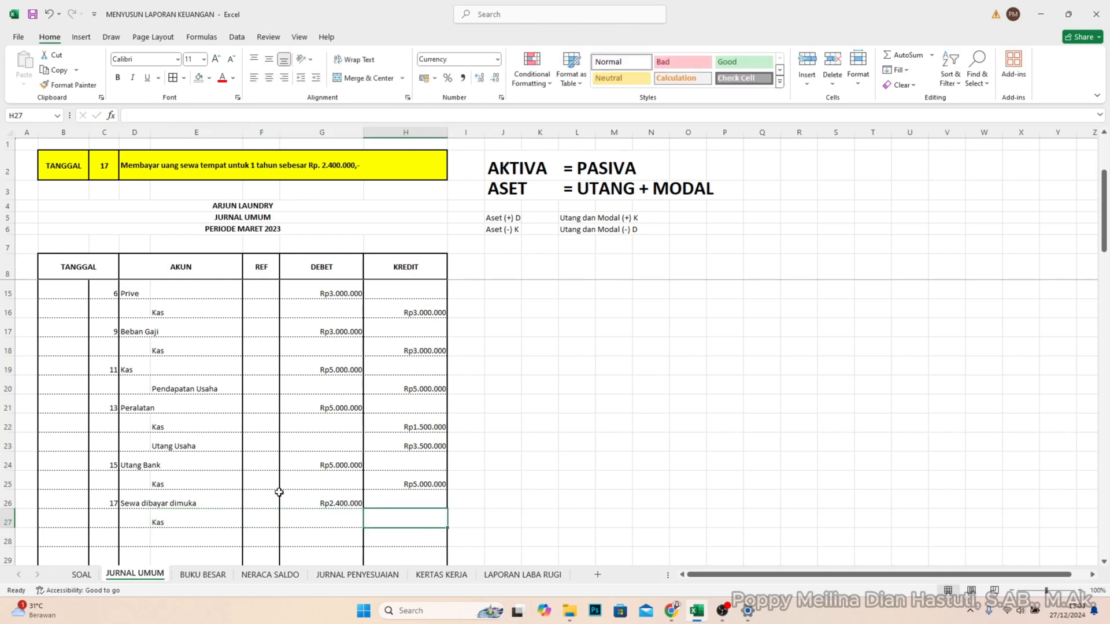
pyautogui.write('2.400.0')
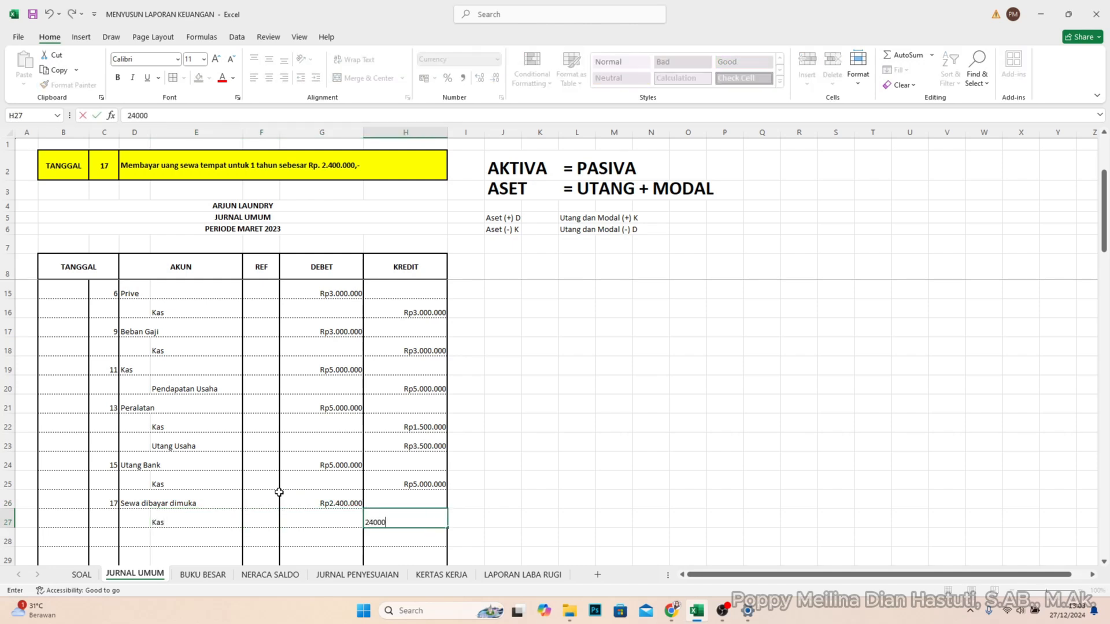
pyautogui.write('00')
pyautogui.press('Return')
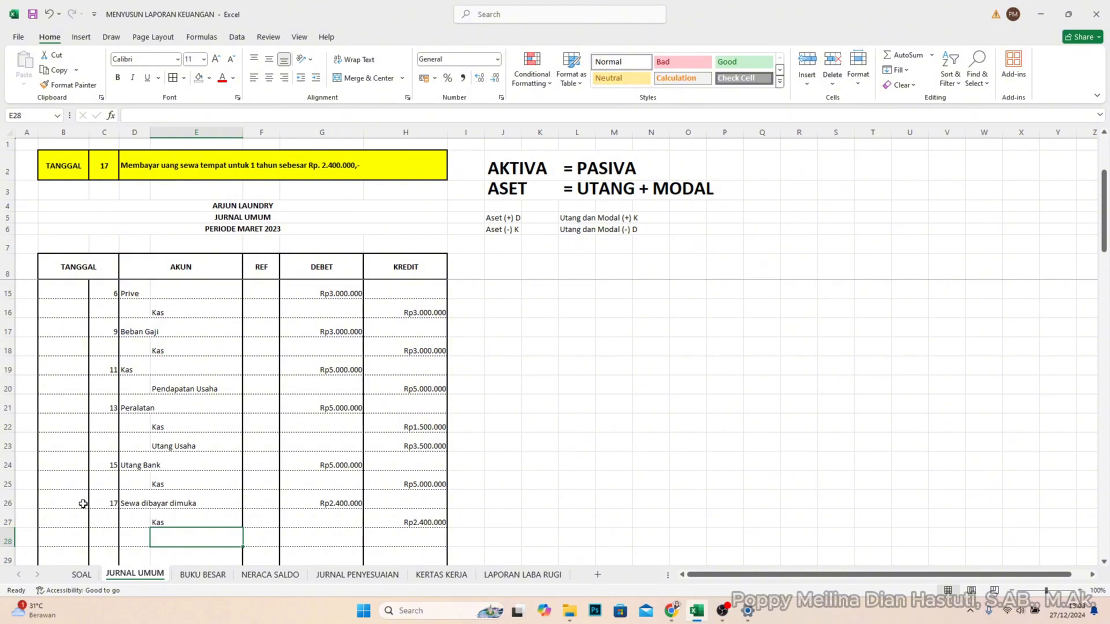
# - Set the TANGGAL lookup in cell C2 to 20
pyautogui.click(110, 544)
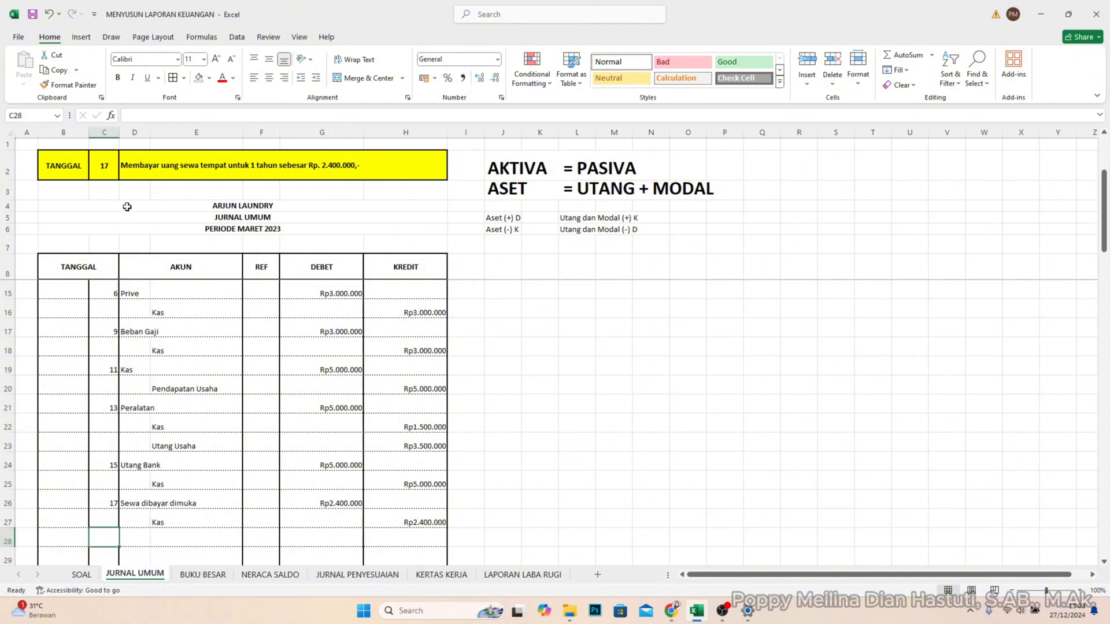
pyautogui.doubleClick(104, 166)
pyautogui.moveTo(109, 166); pyautogui.dragTo(78, 159)
pyautogui.write('20')
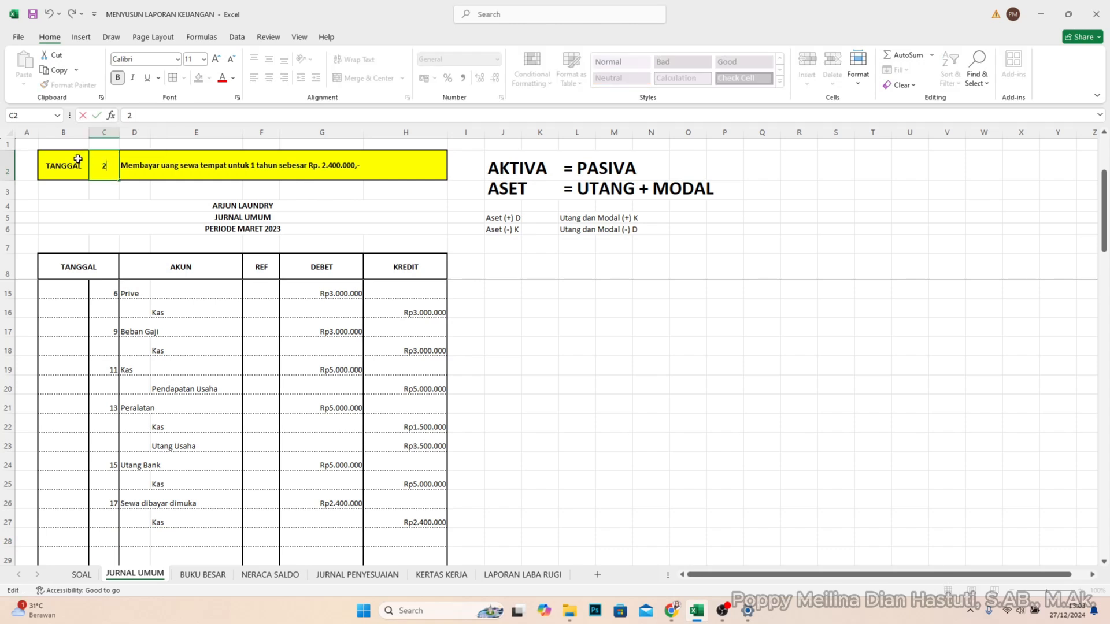
pyautogui.press('Return')
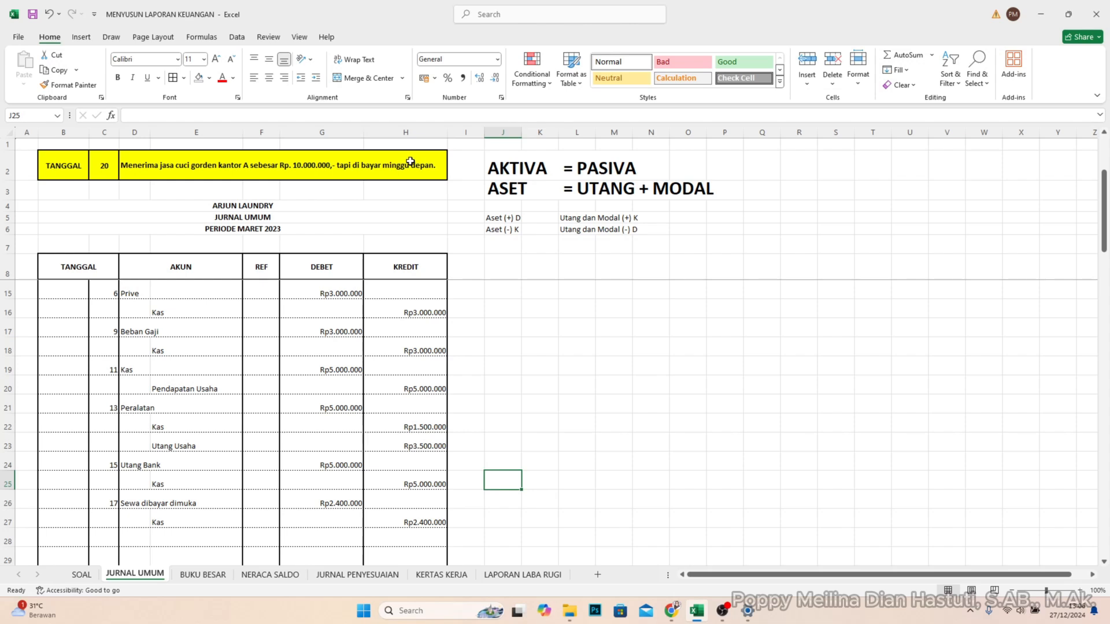
# - Enter day 20 in C28 and record the account Piutang Usaha in D28 with a debit of 10.000.000 in G28
pyautogui.click(115, 539)
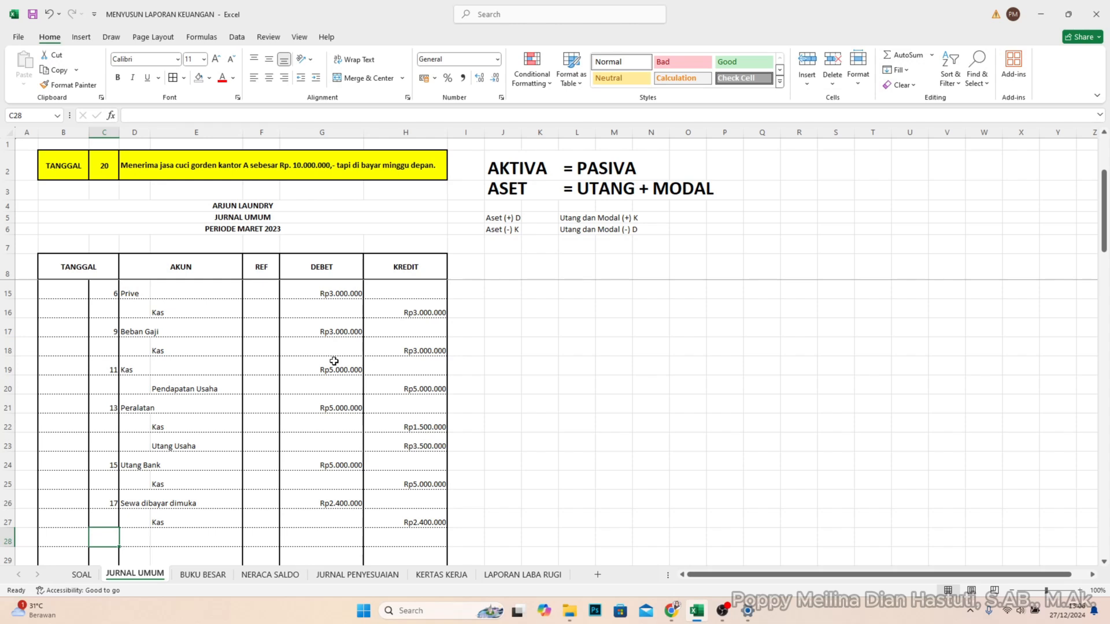
pyautogui.write('20')
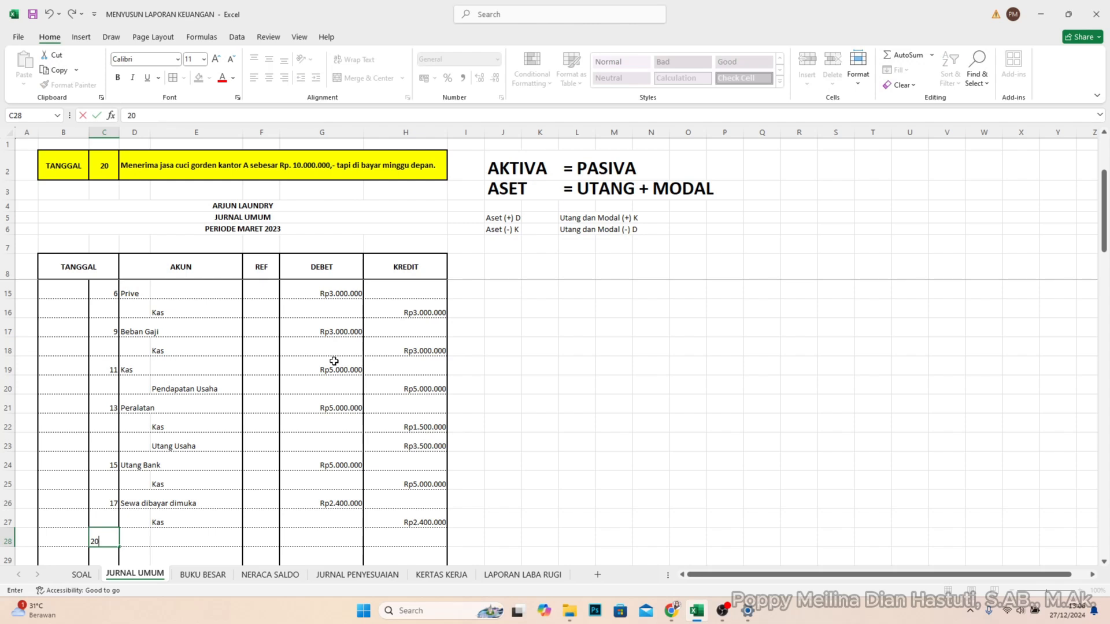
pyautogui.press('Tab')
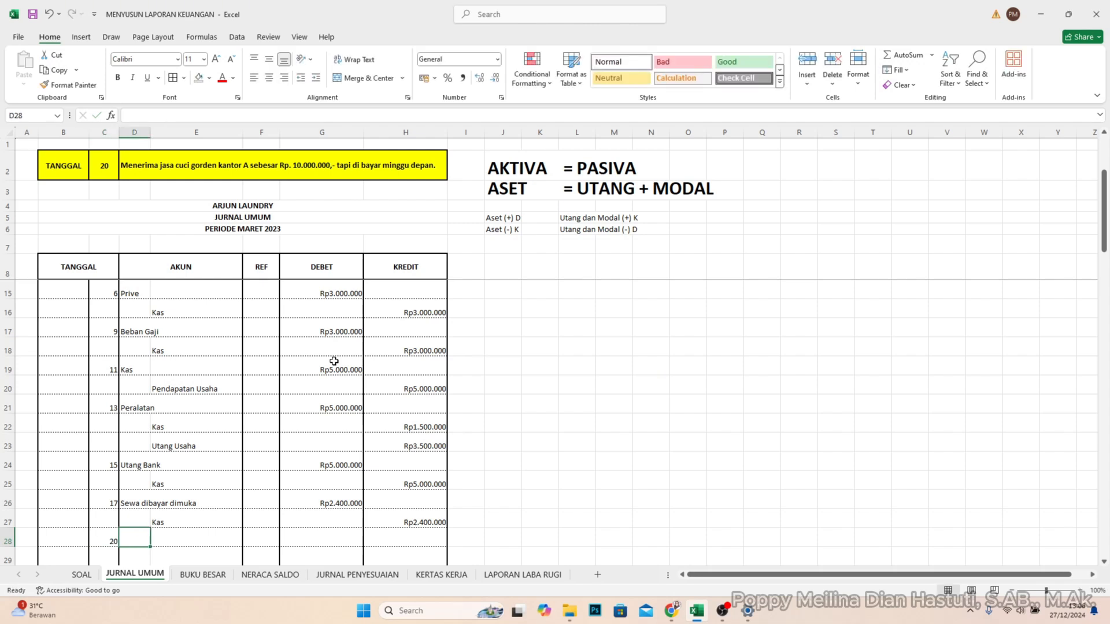
pyautogui.write('Piu')
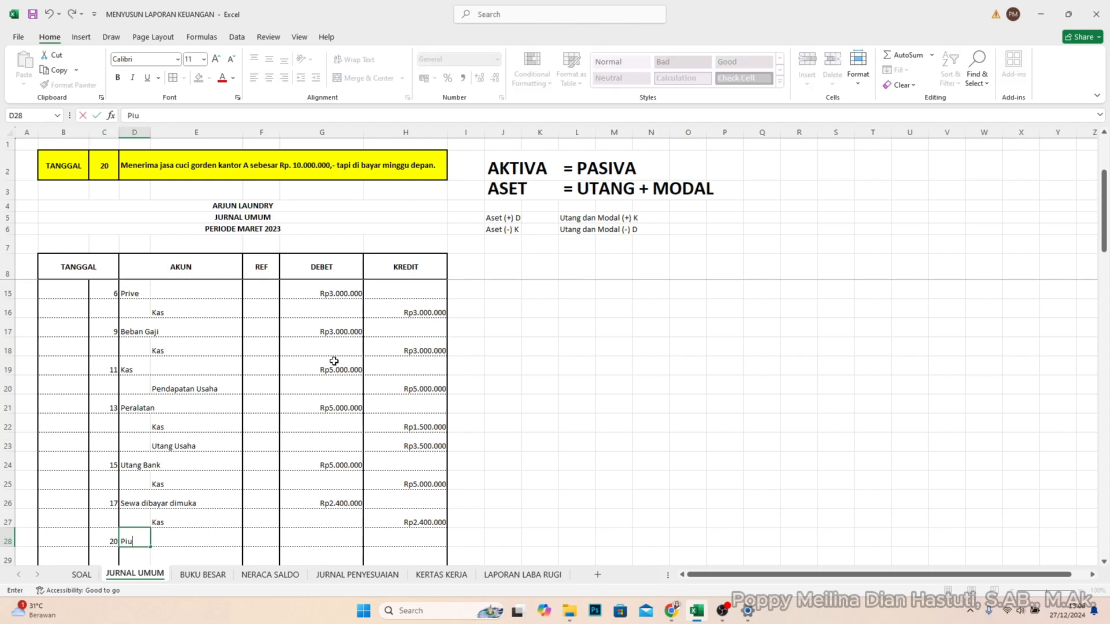
pyautogui.write('tang Usaha')
pyautogui.press('Tab')
pyautogui.press('Tab')
pyautogui.press('Tab')
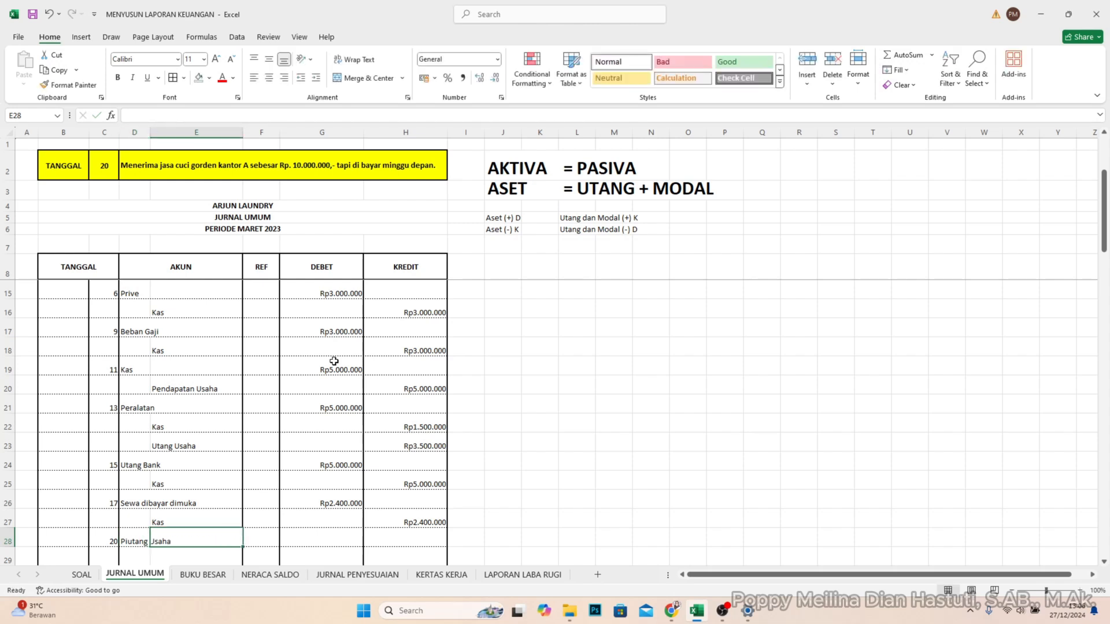
pyautogui.press('Tab')
pyautogui.hotkey('shift', 'Tab')
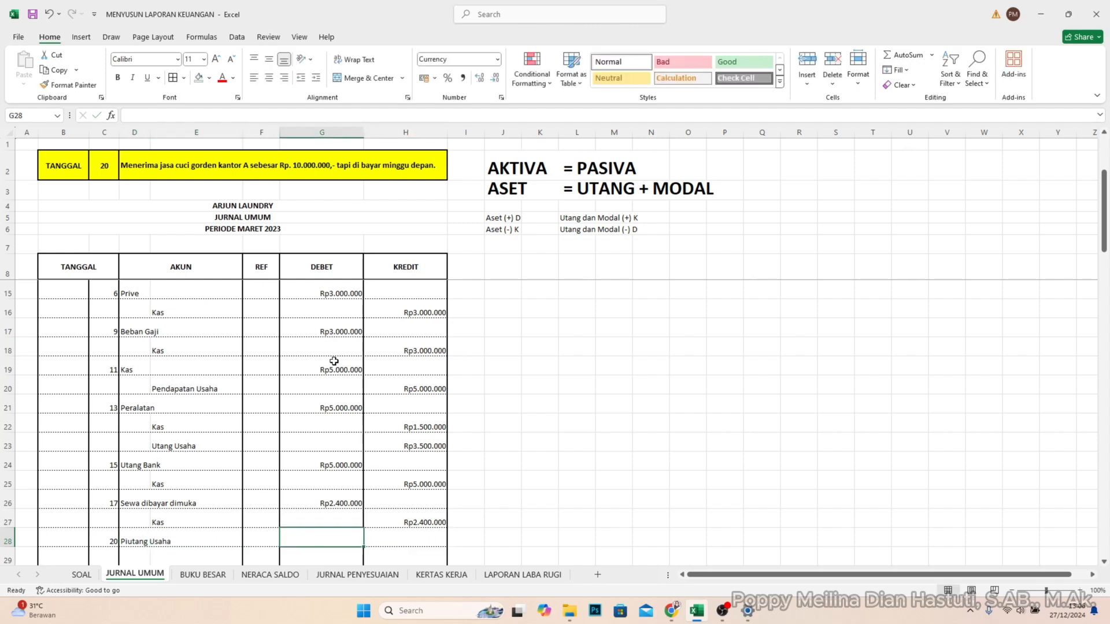
pyautogui.write('10.000.000')
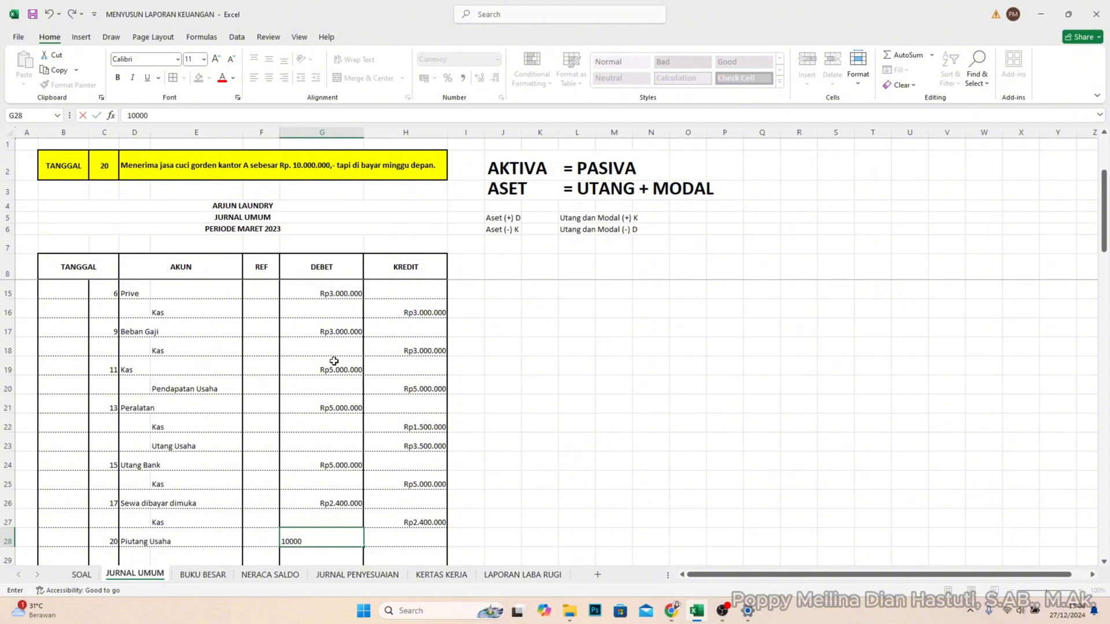
pyautogui.press('Return')
# - Record the account Pendapatan Usaha in E29 with a credit of 10.000.000 in H29
pyautogui.scroll(-1, 266, 344)
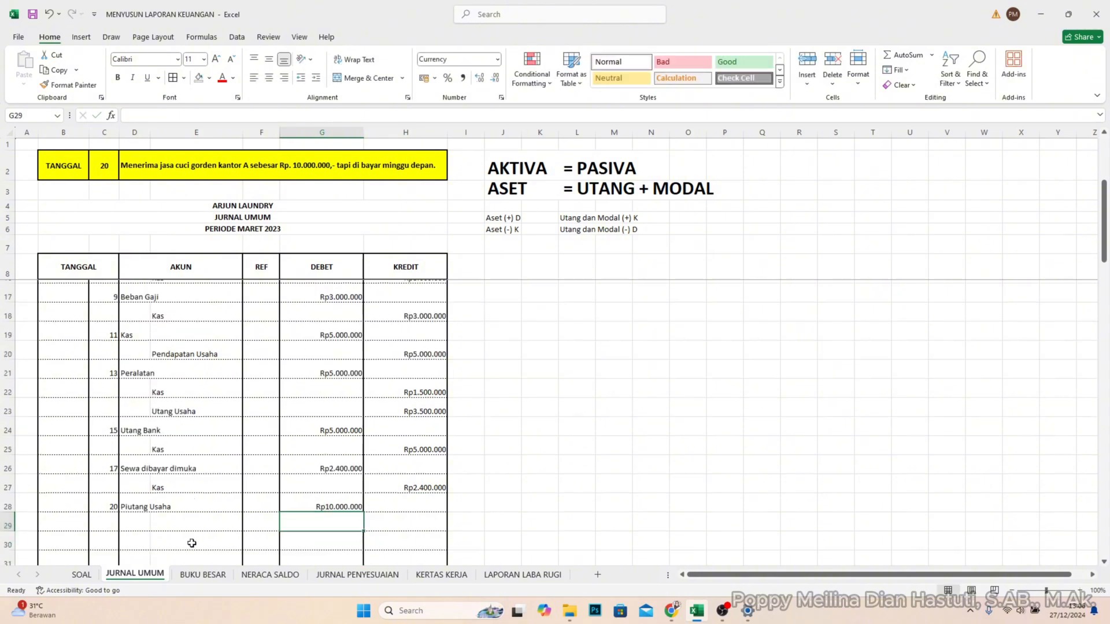
pyautogui.click(177, 501)
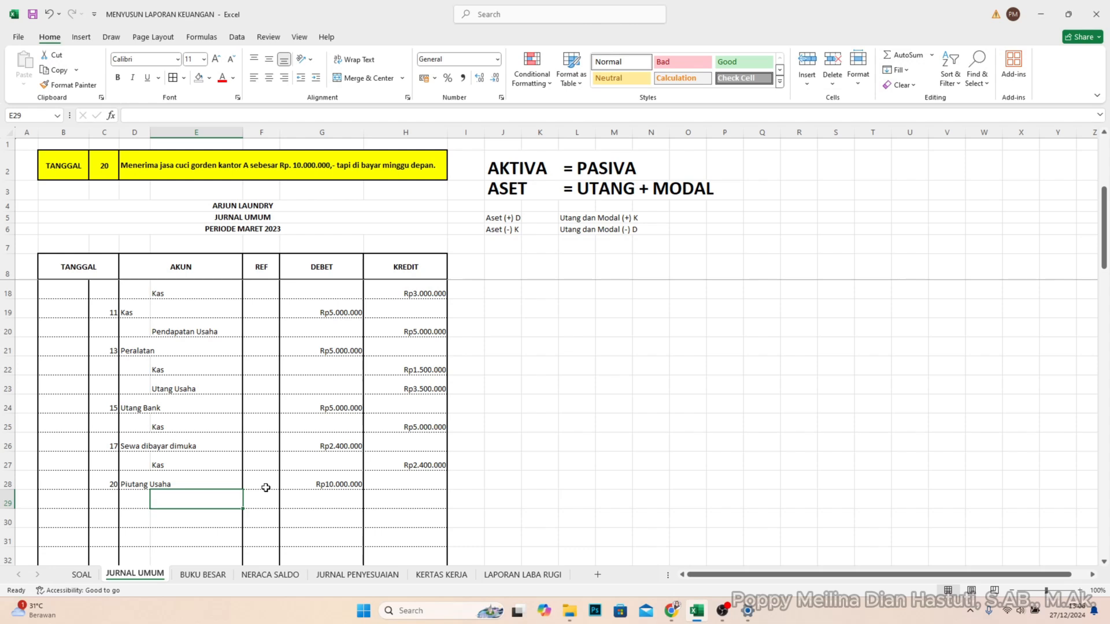
pyautogui.write('Penda')
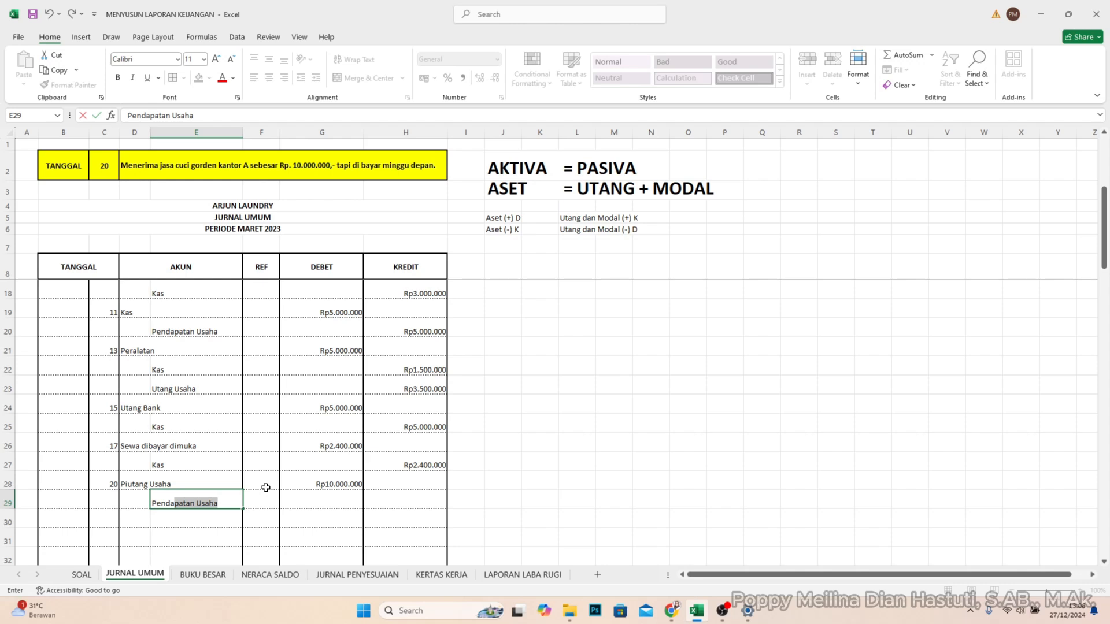
pyautogui.press('Tab')
pyautogui.press('Tab')
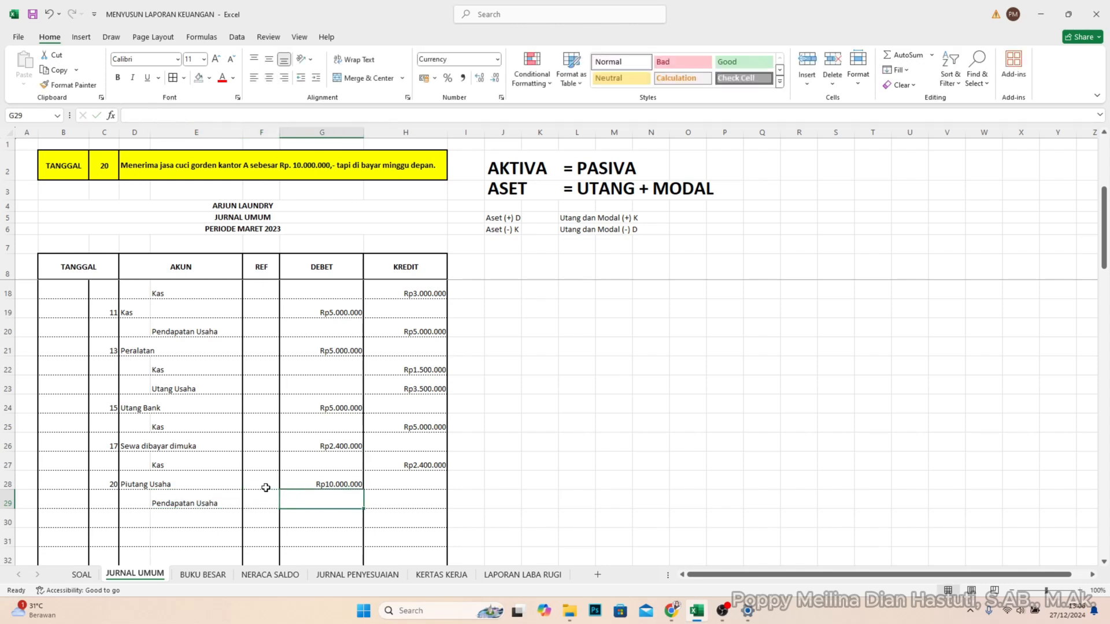
pyautogui.press('Tab')
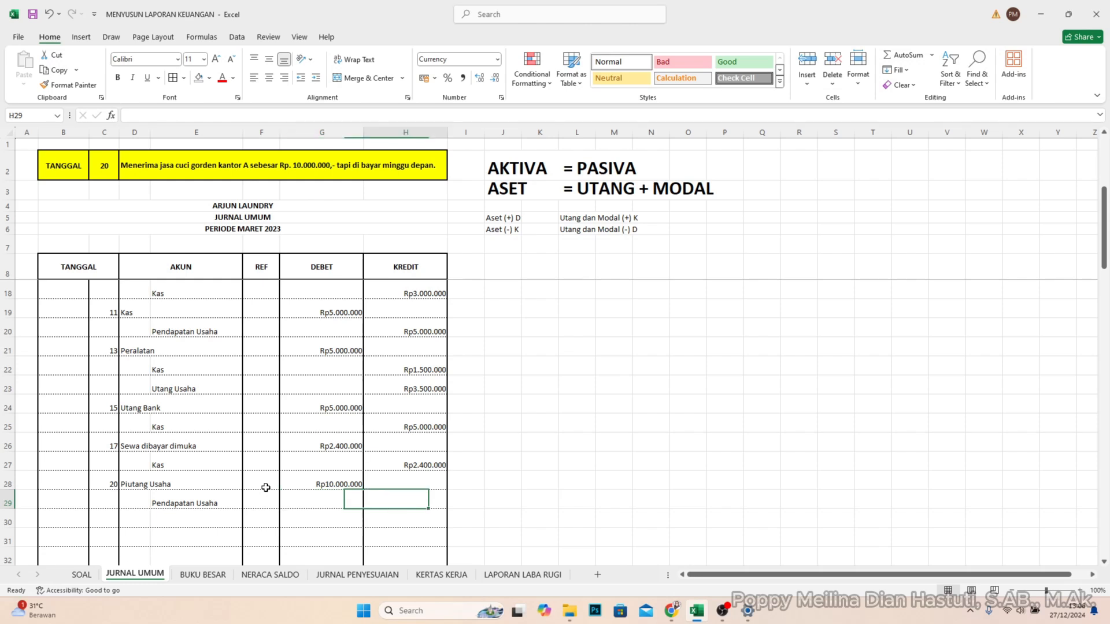
pyautogui.press('Tab')
pyautogui.press('Left')
pyautogui.write('1')
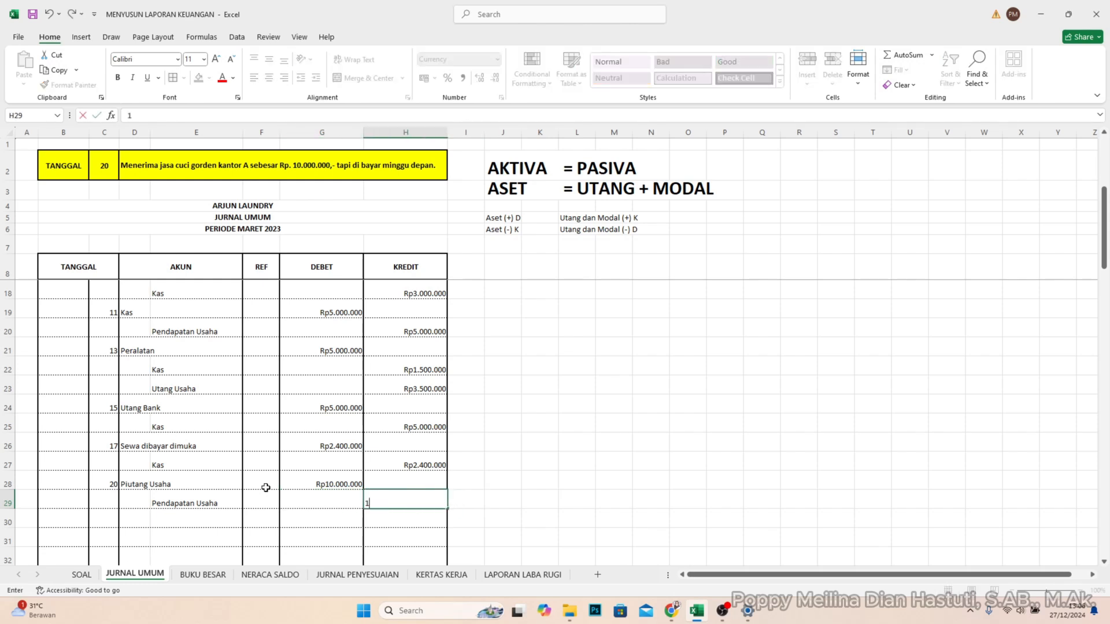
pyautogui.write('0.000.000000')
pyautogui.press('Return')
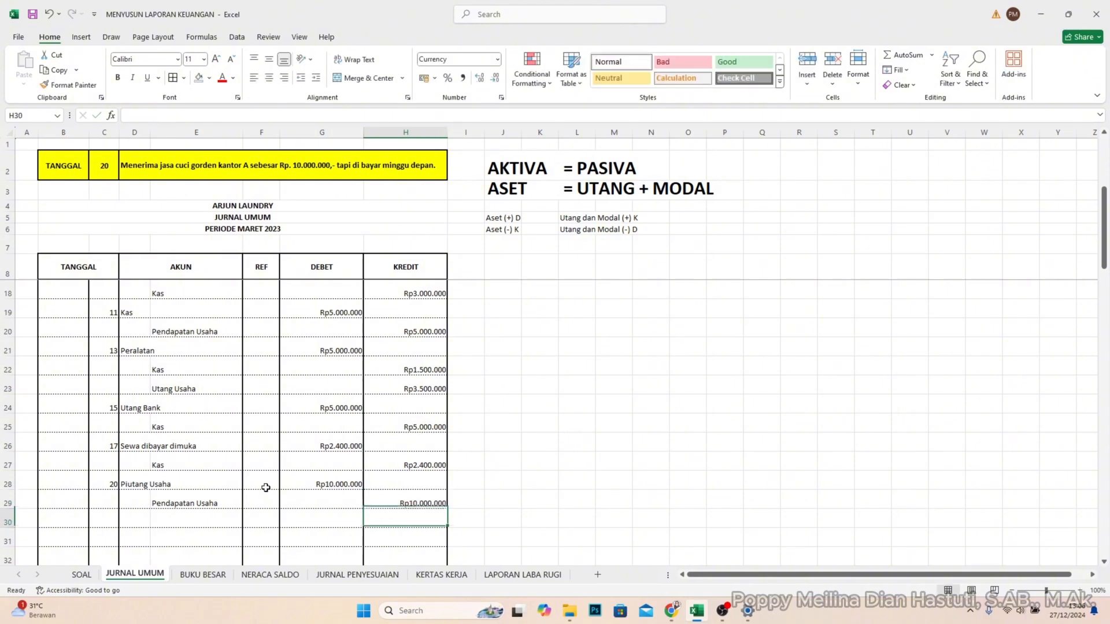
# - Set the TANGGAL lookup in cell C2 to 22
pyautogui.click(100, 518)
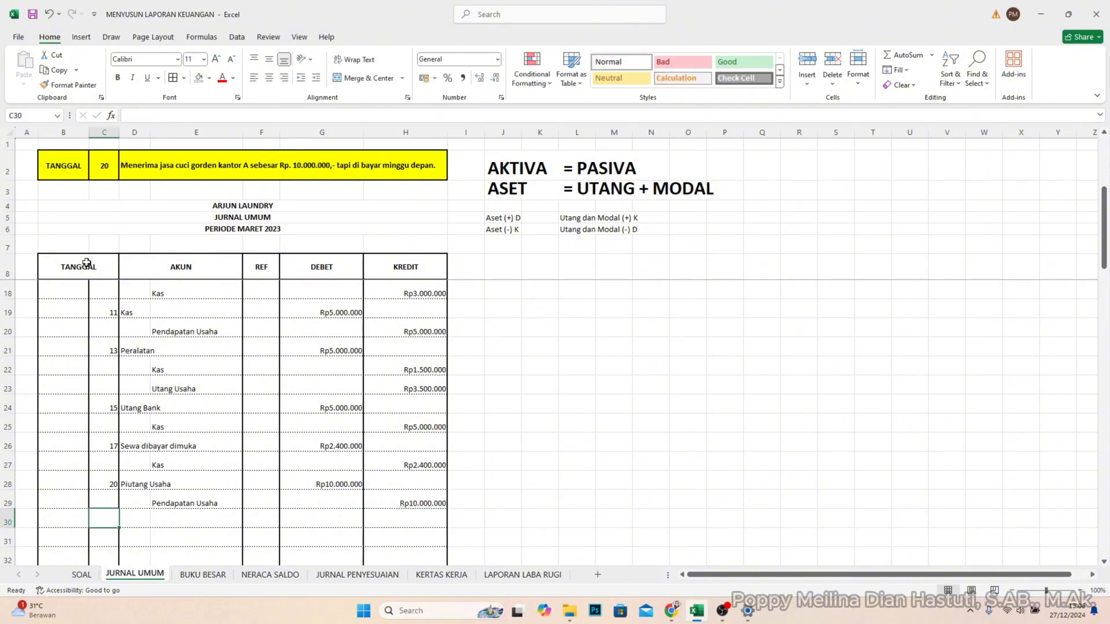
pyautogui.click(103, 167)
pyautogui.doubleClick(111, 168)
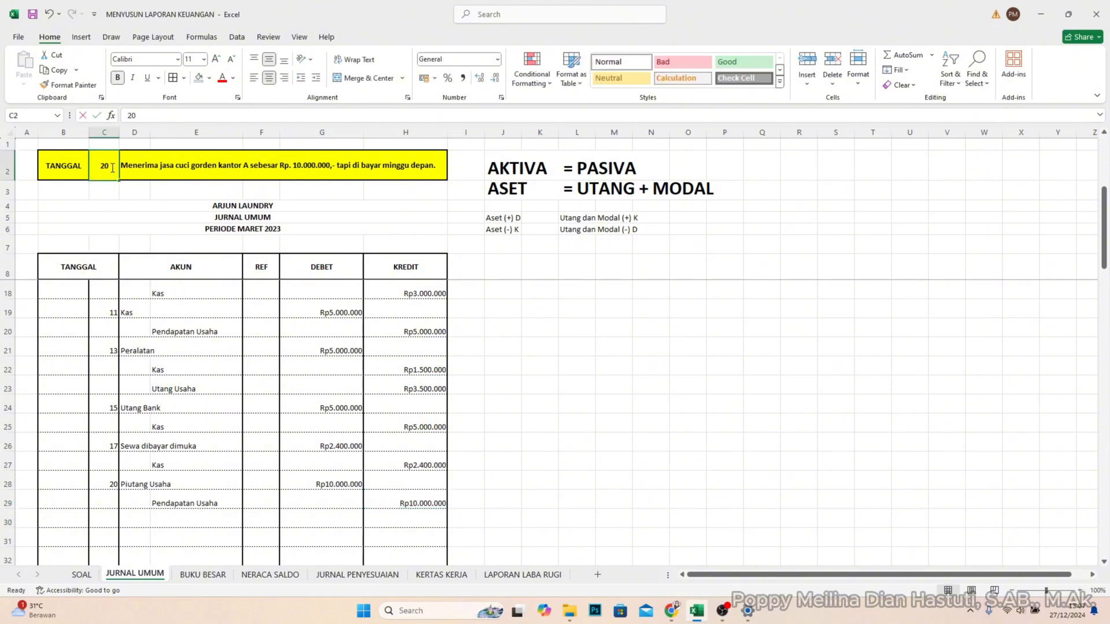
pyautogui.moveTo(111, 167); pyautogui.dragTo(92, 166)
pyautogui.write('22')
pyautogui.press('Return')
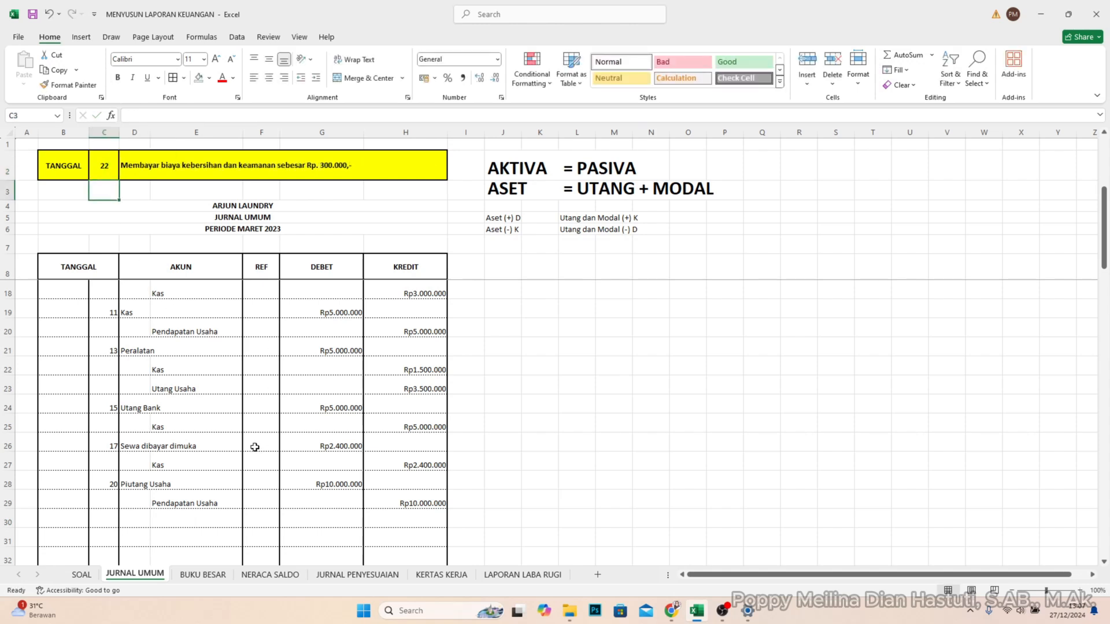
# - Enter day 22 in C30 and record the account Beban Kebersihan dan Keamanan in D30 with a debit of 300.000 in G30
pyautogui.click(109, 520)
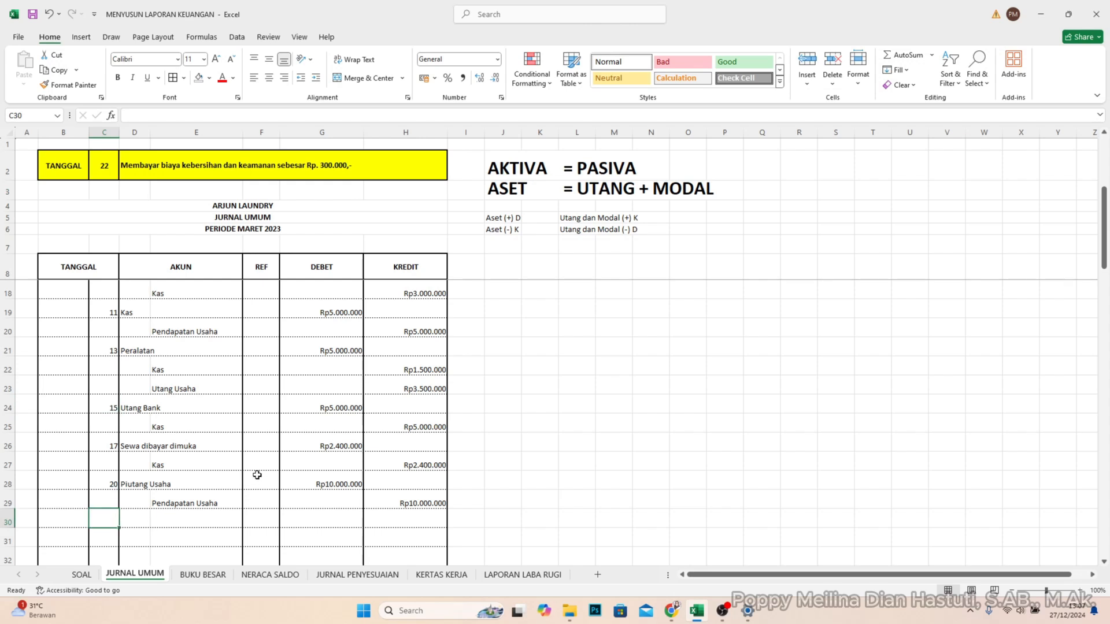
pyautogui.write('22')
pyautogui.press('Tab')
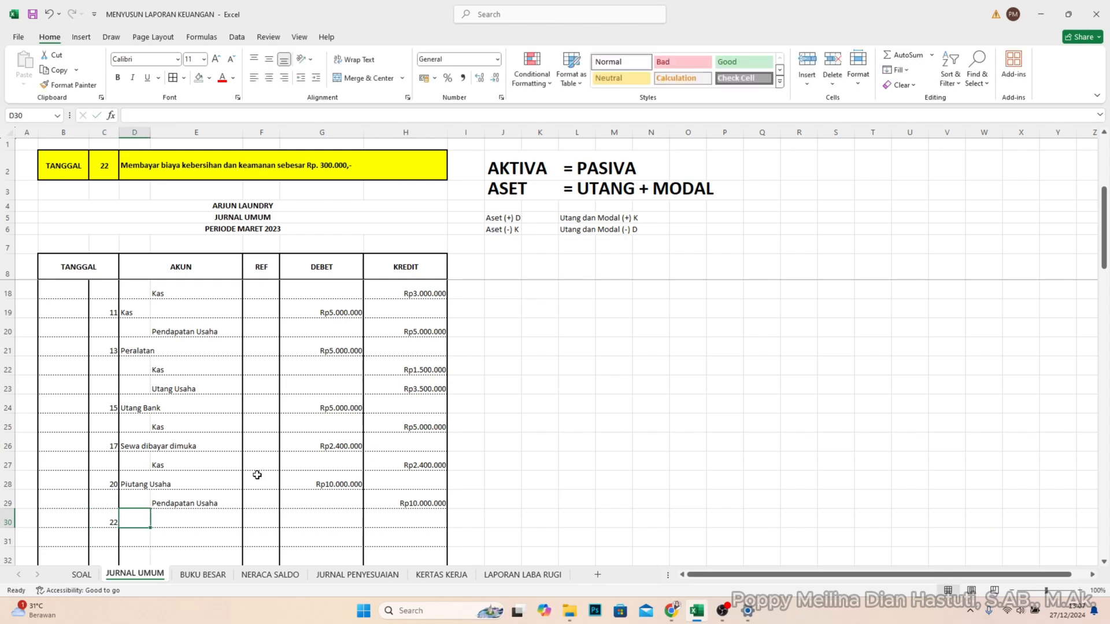
pyautogui.write('Beban ')
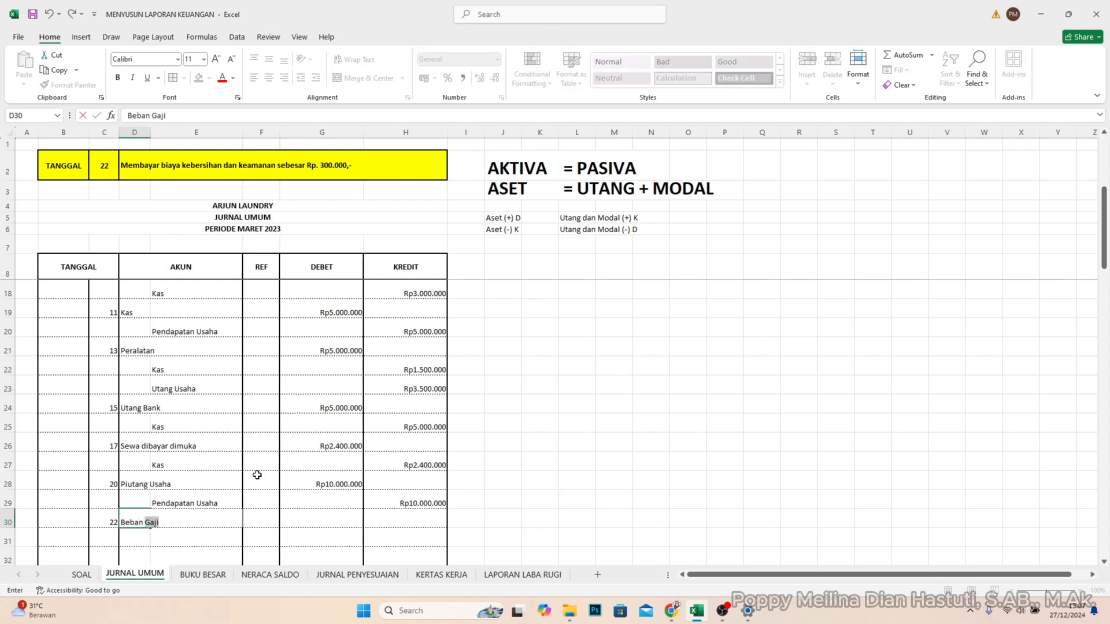
pyautogui.write('Mem')
pyautogui.press('BackSpace')
pyautogui.press('BackSpace')
pyautogui.write('Kebersiha')
pyautogui.write('n dan Keaman')
pyautogui.write('an')
pyautogui.press('Tab')
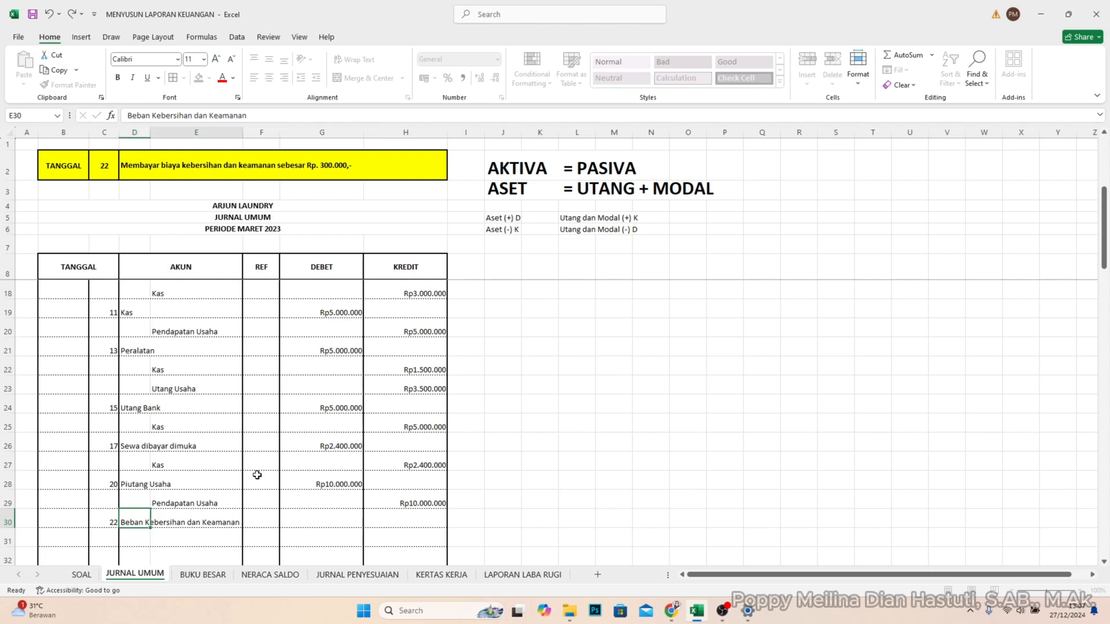
pyautogui.press('Tab')
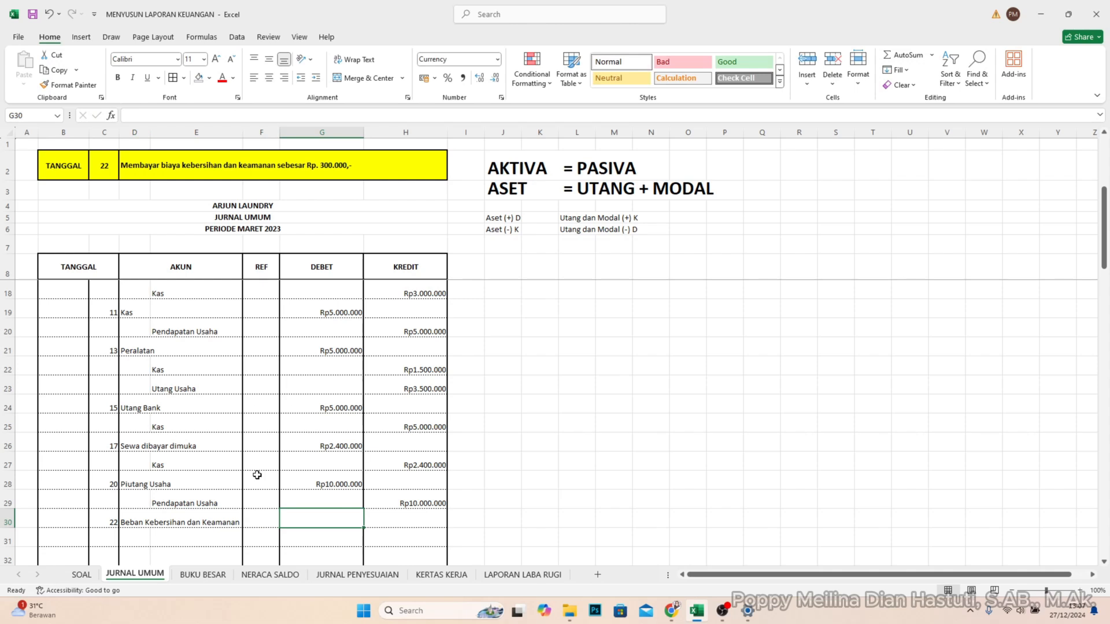
pyautogui.write('300000')
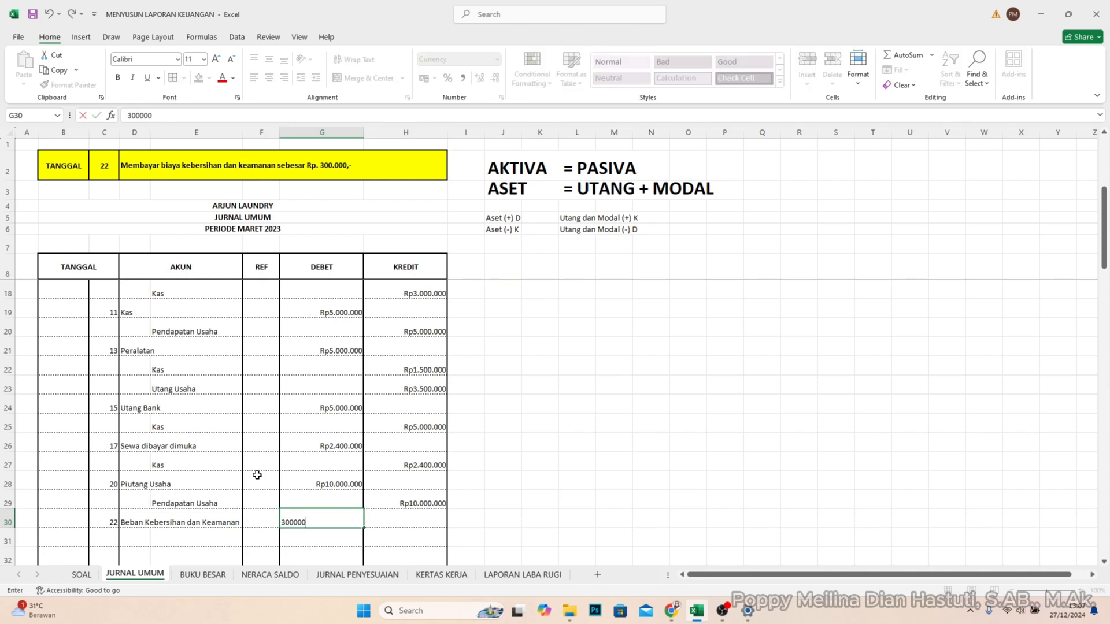
pyautogui.press('Return')
# - Record the account Kas in E31 with a credit of 300.000 in H31
pyautogui.click(208, 532)
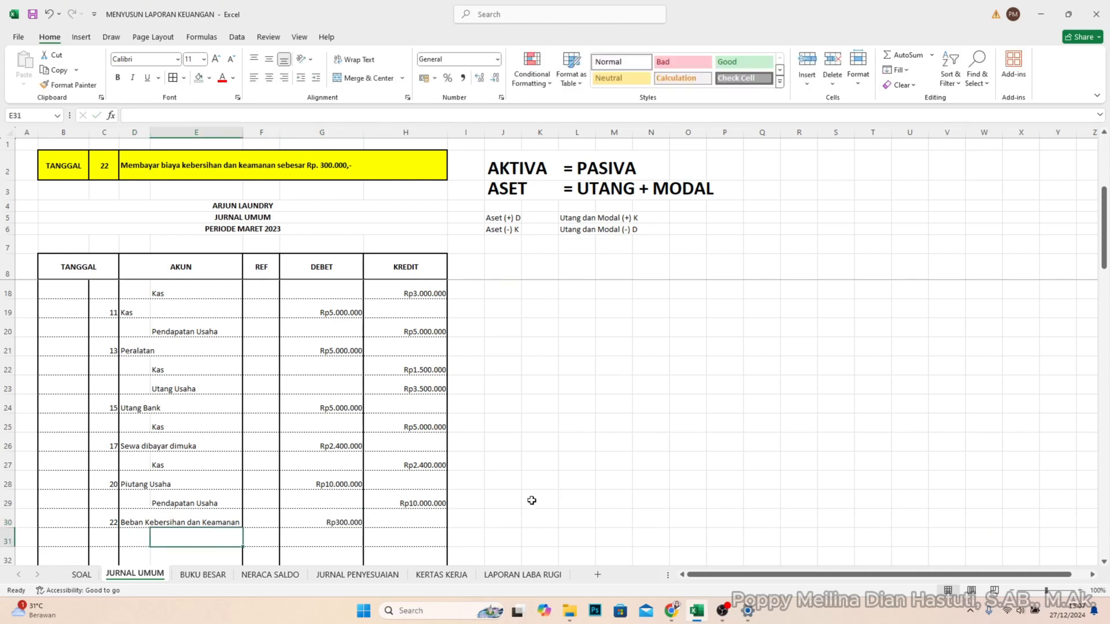
pyautogui.write('K')
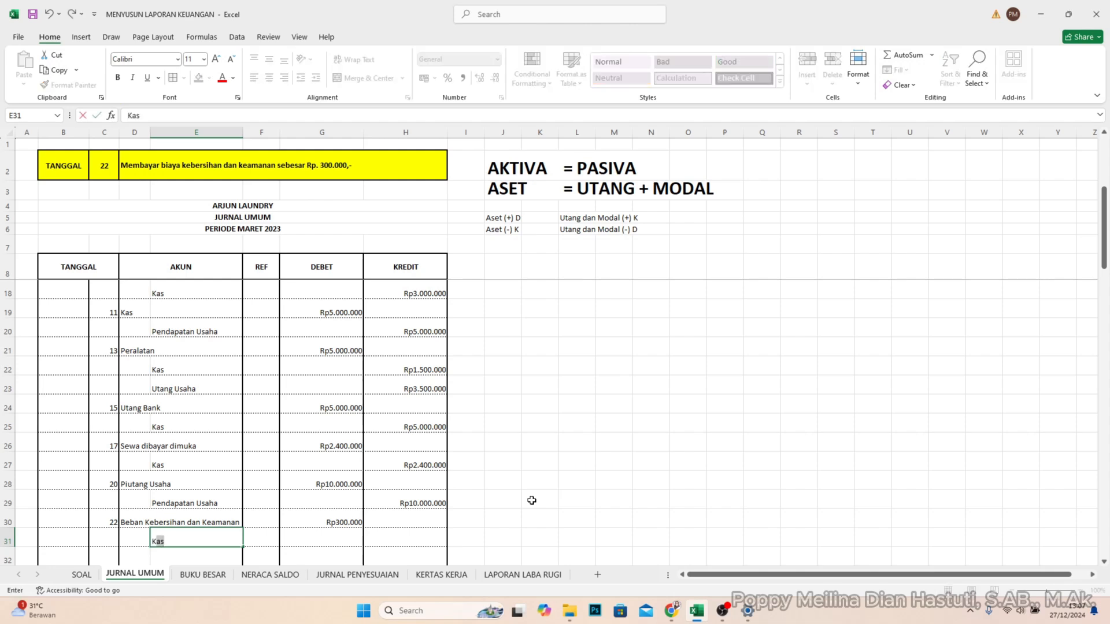
pyautogui.write('as')
pyautogui.press('Tab')
pyautogui.press('Tab')
pyautogui.press('Tab')
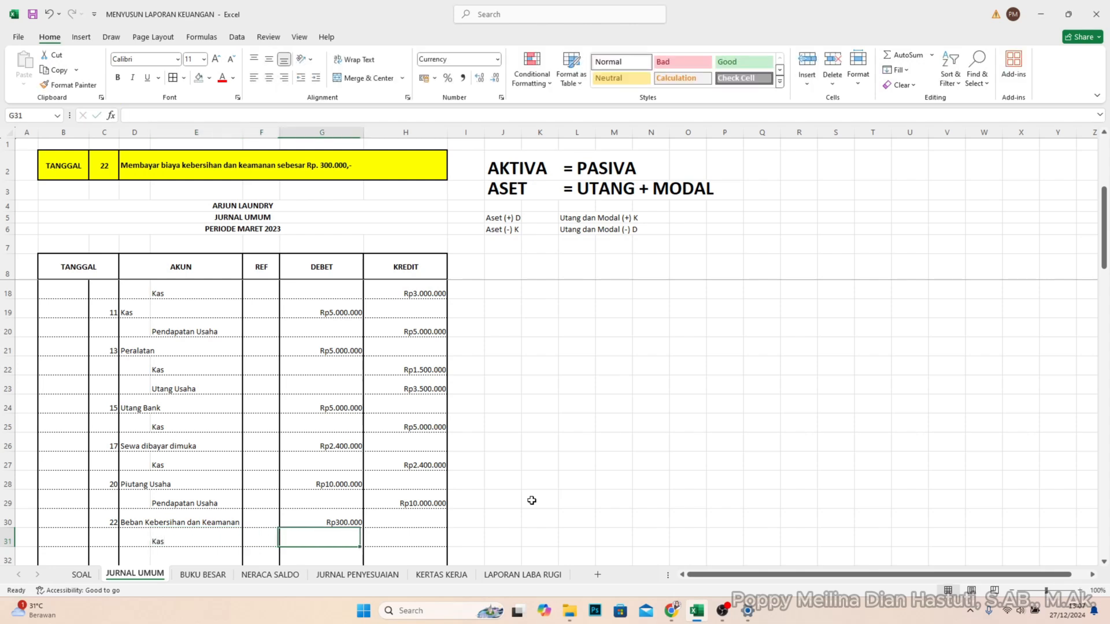
pyautogui.write('300.')
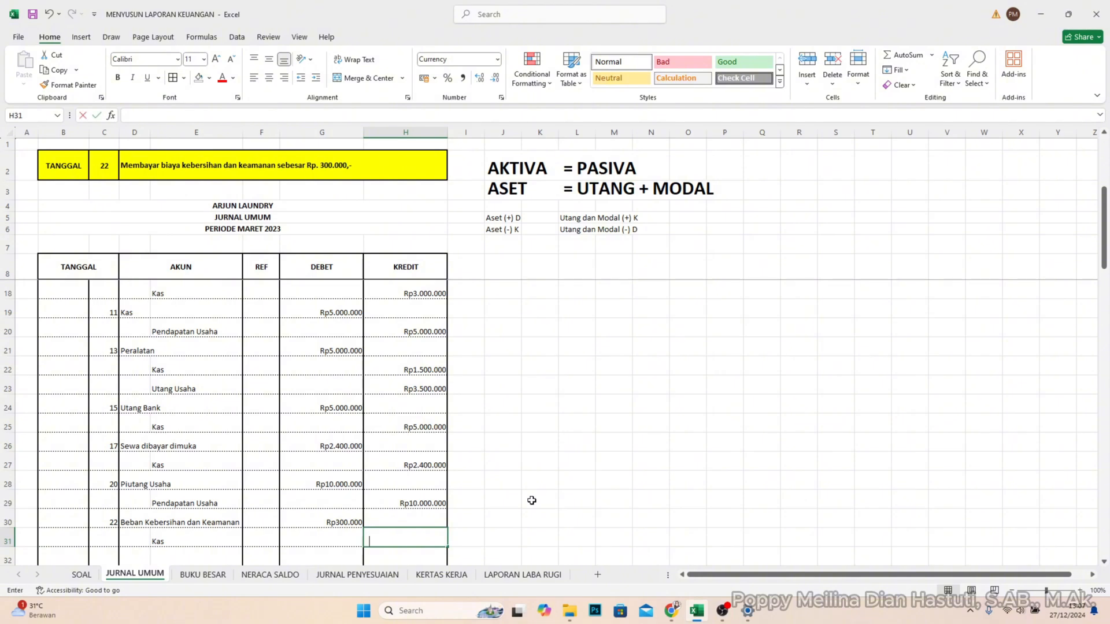
pyautogui.write('00000')
pyautogui.press('Return')
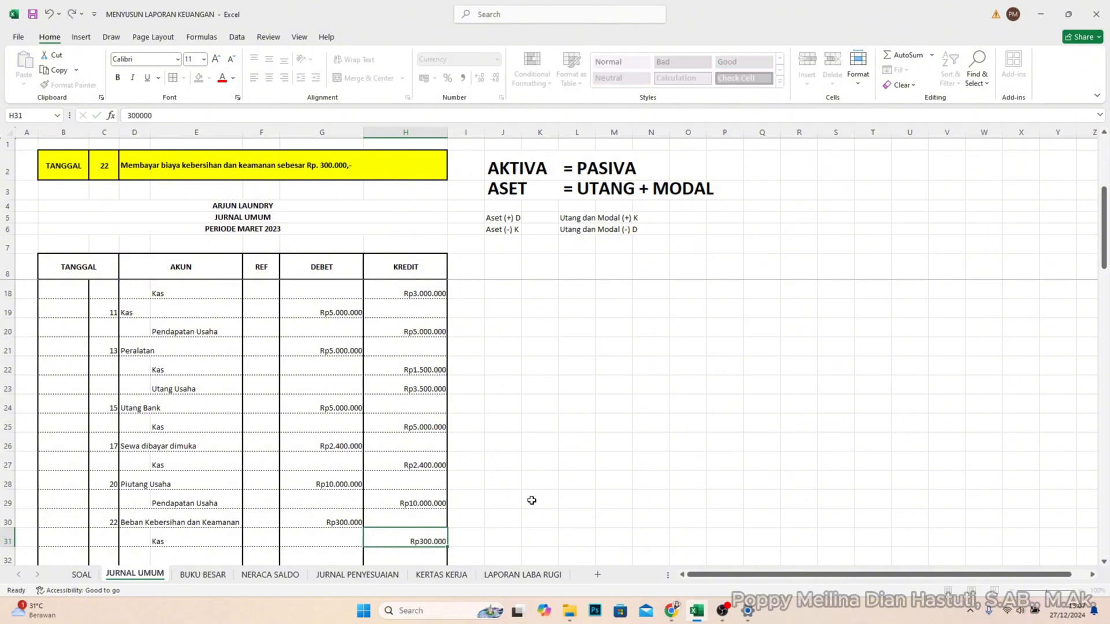
# - Set the TANGGAL lookup in cell C2 to 25
pyautogui.scroll(-2, 271, 487)
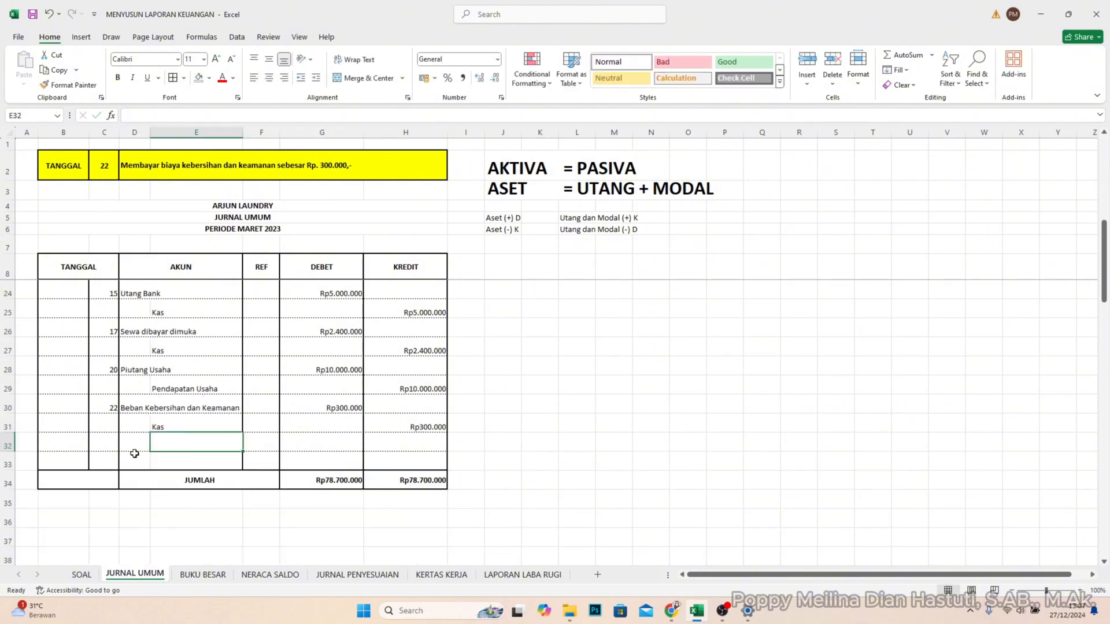
pyautogui.click(107, 443)
pyautogui.click(101, 165)
pyautogui.write('2')
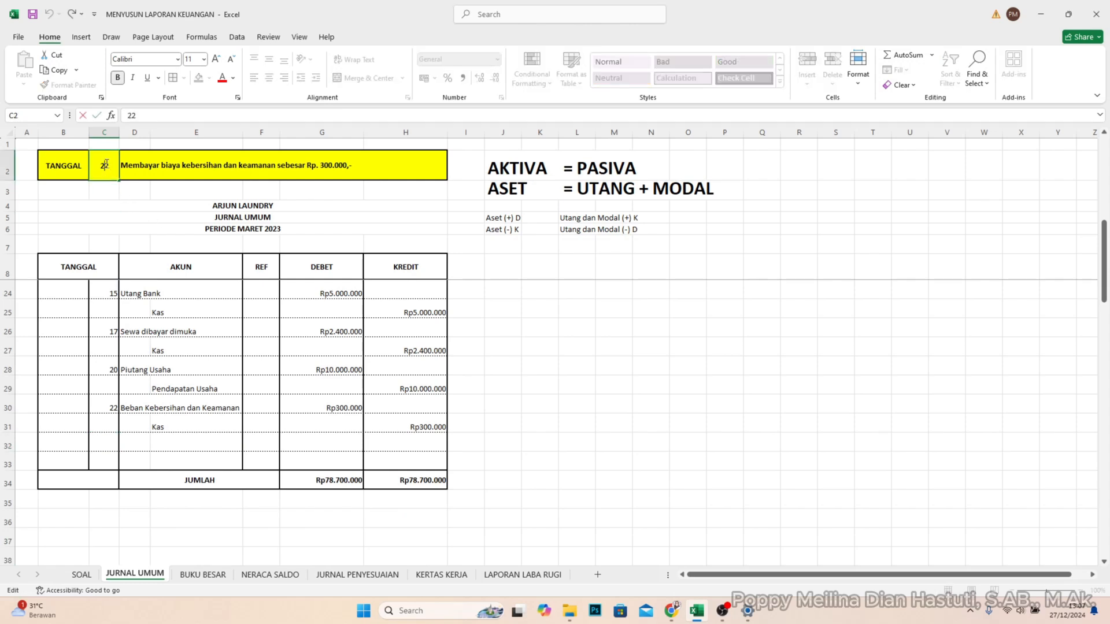
pyautogui.write('5')
pyautogui.press('Return')
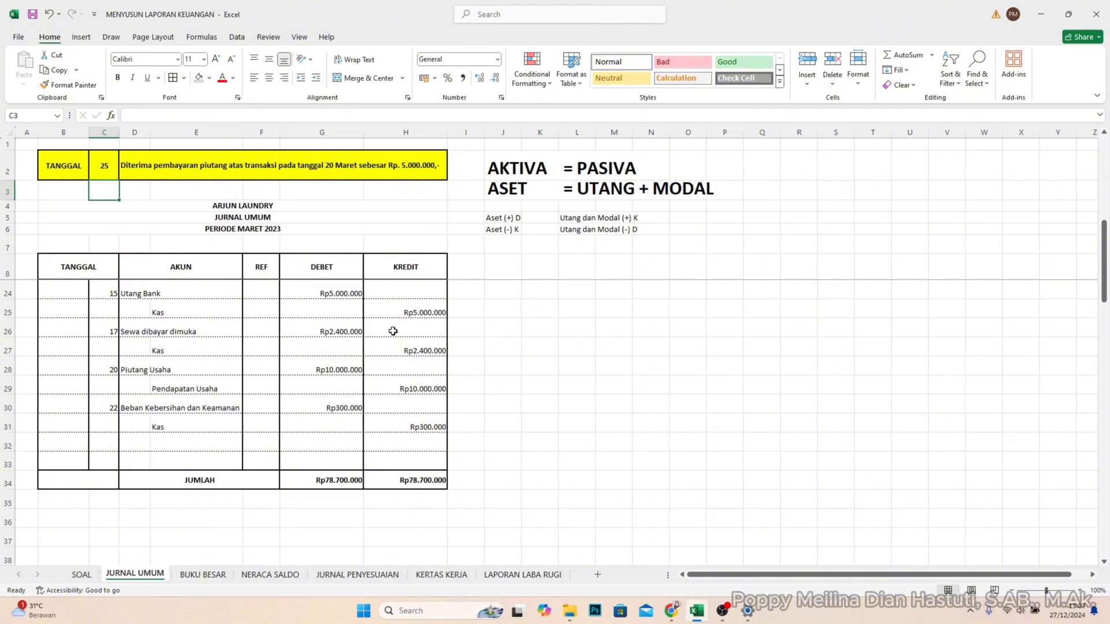
pyautogui.click(113, 370)
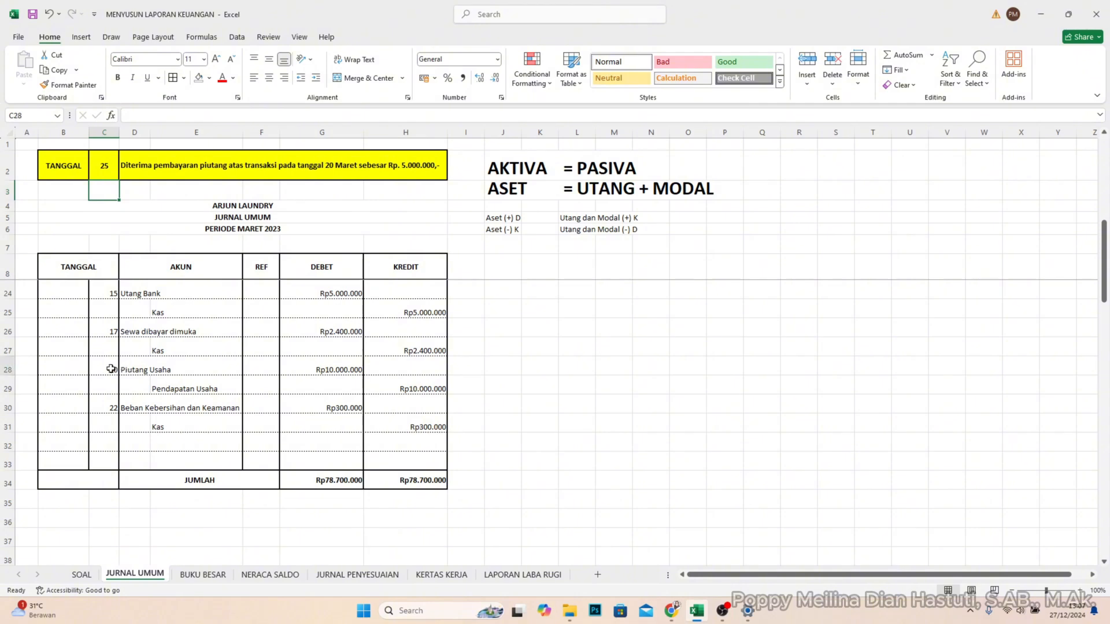
pyautogui.click(147, 370)
pyautogui.click(181, 371)
pyautogui.click(114, 370)
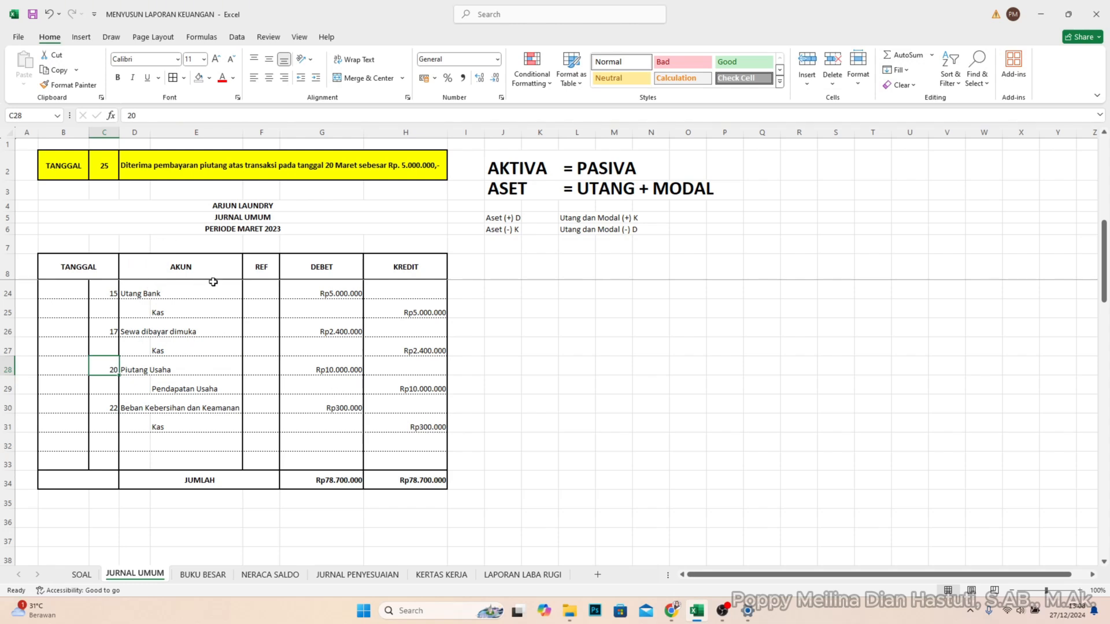
# - Enter day 25 in C32 and record the account Kas in D32 with a debit of 5.000.000 in G32
pyautogui.click(108, 442)
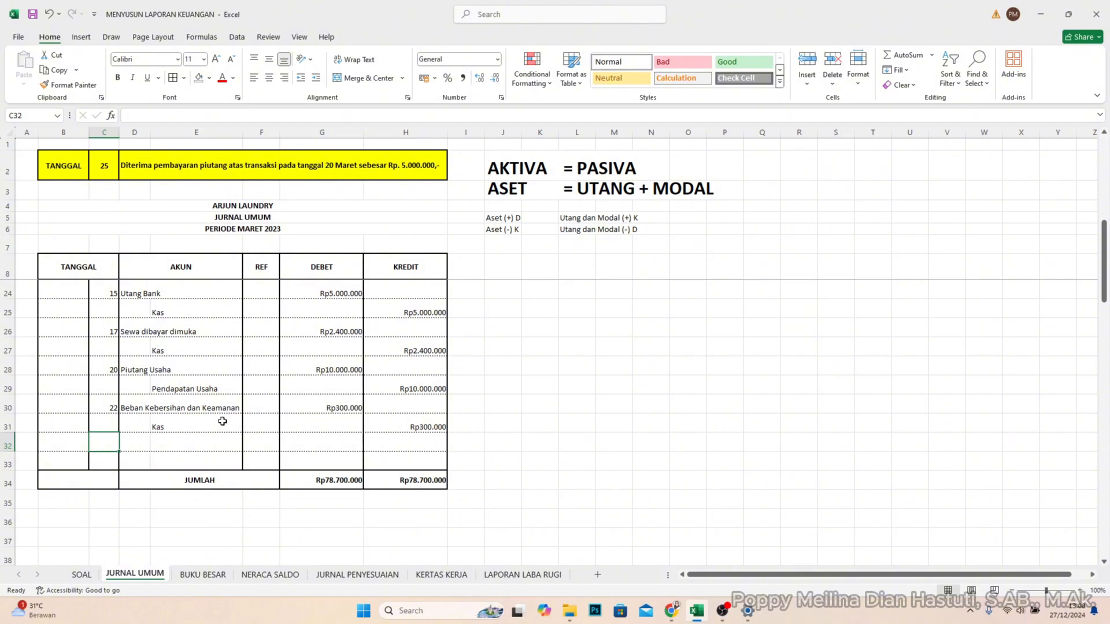
pyautogui.write('25')
pyautogui.press('Tab')
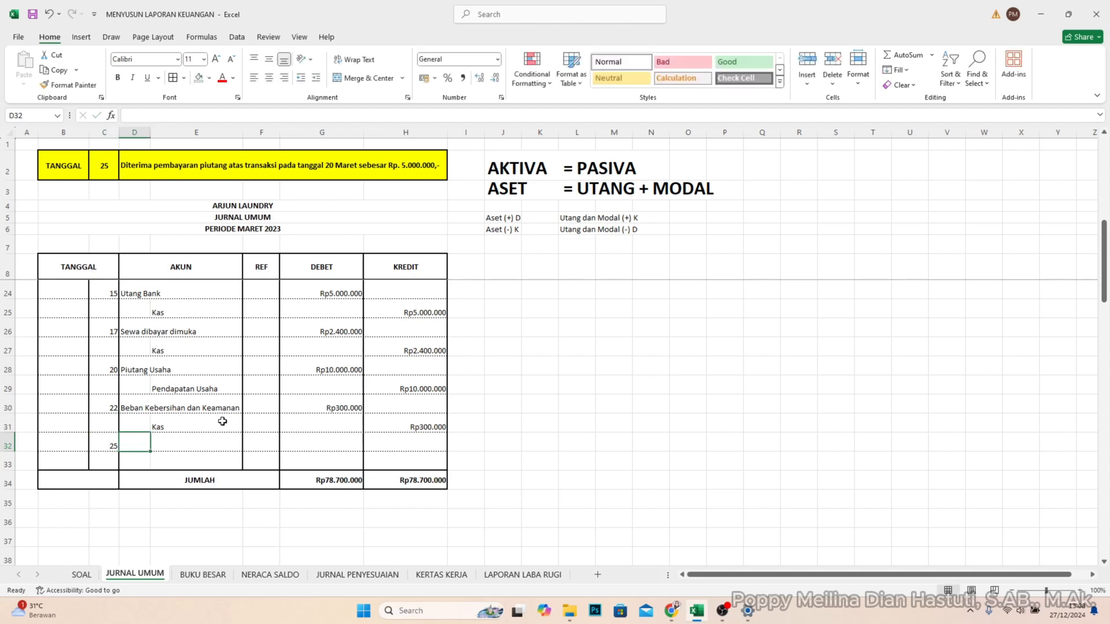
pyautogui.write('Kas')
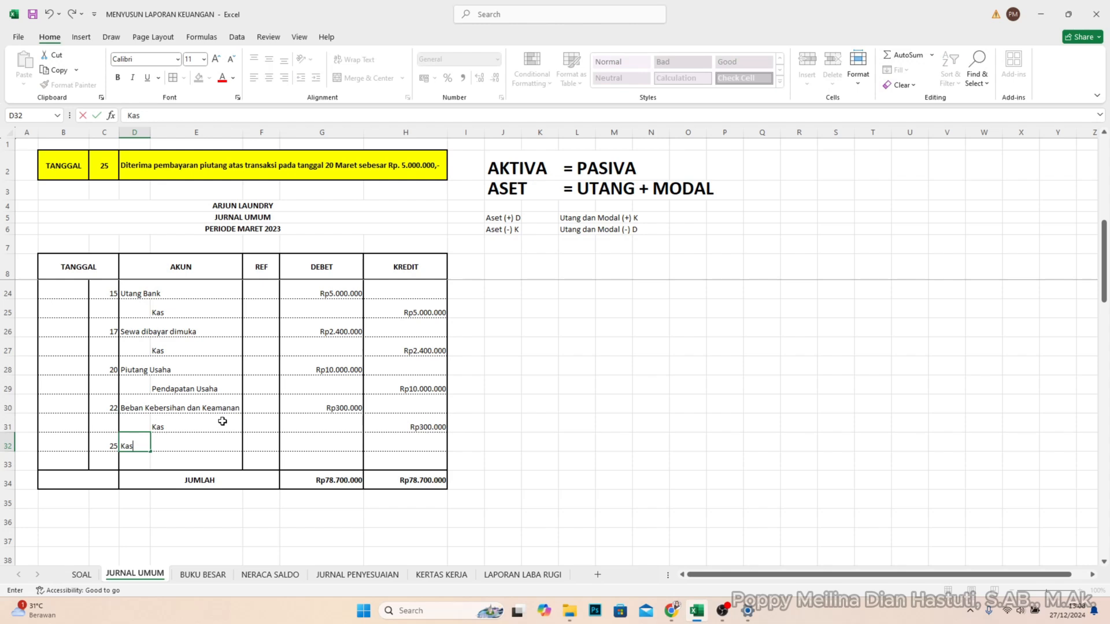
pyautogui.press('Tab')
pyautogui.press('Tab')
pyautogui.press('Tab')
pyautogui.write('5.0')
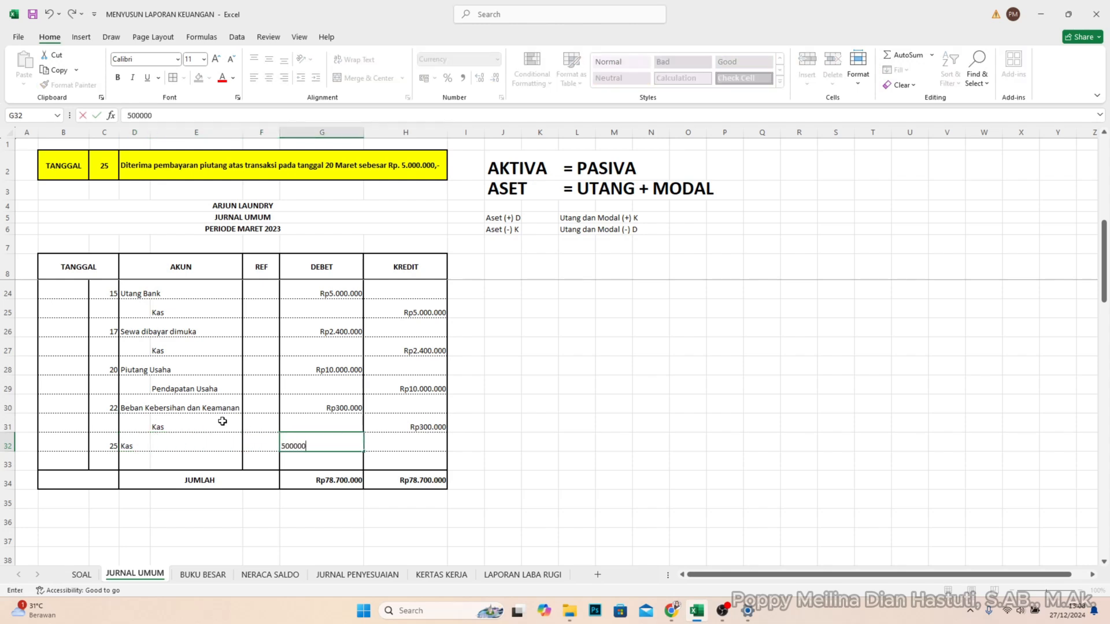
pyautogui.write('00.000')
pyautogui.press('Return')
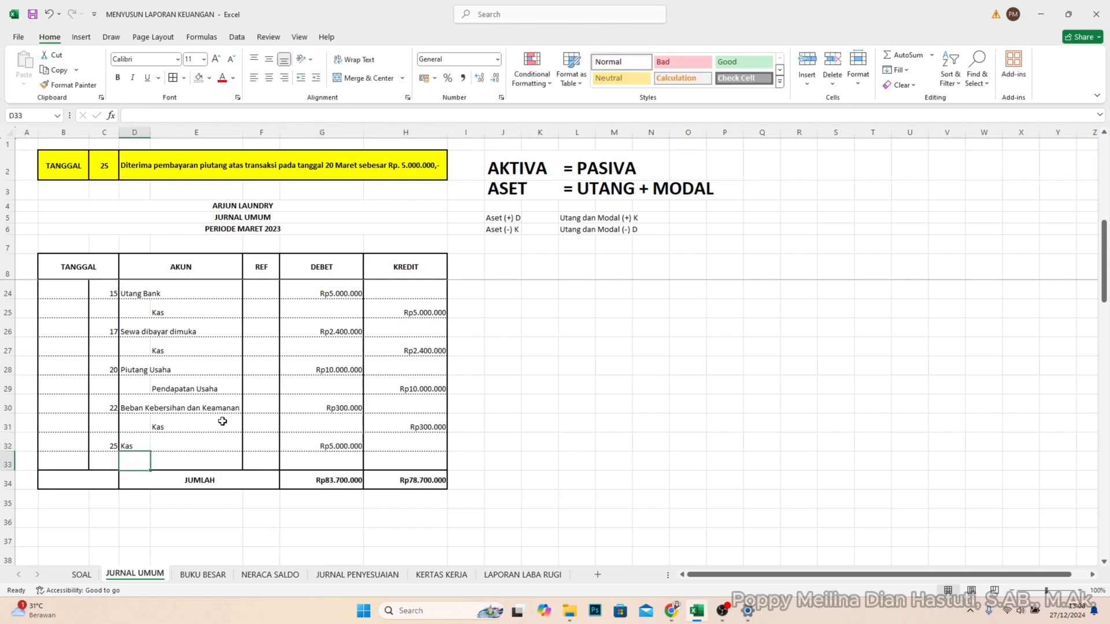
# - Record the account Piutang Usaha in E33 with a credit of 5.000.000 in H33
pyautogui.press('Tab')
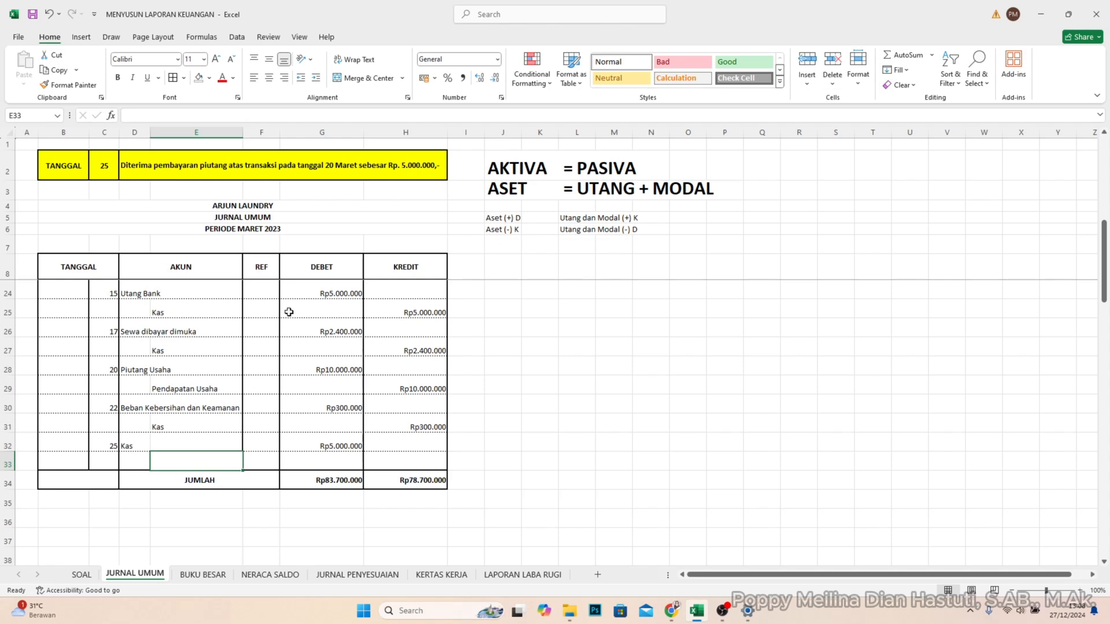
pyautogui.write('Piutang Usaha')
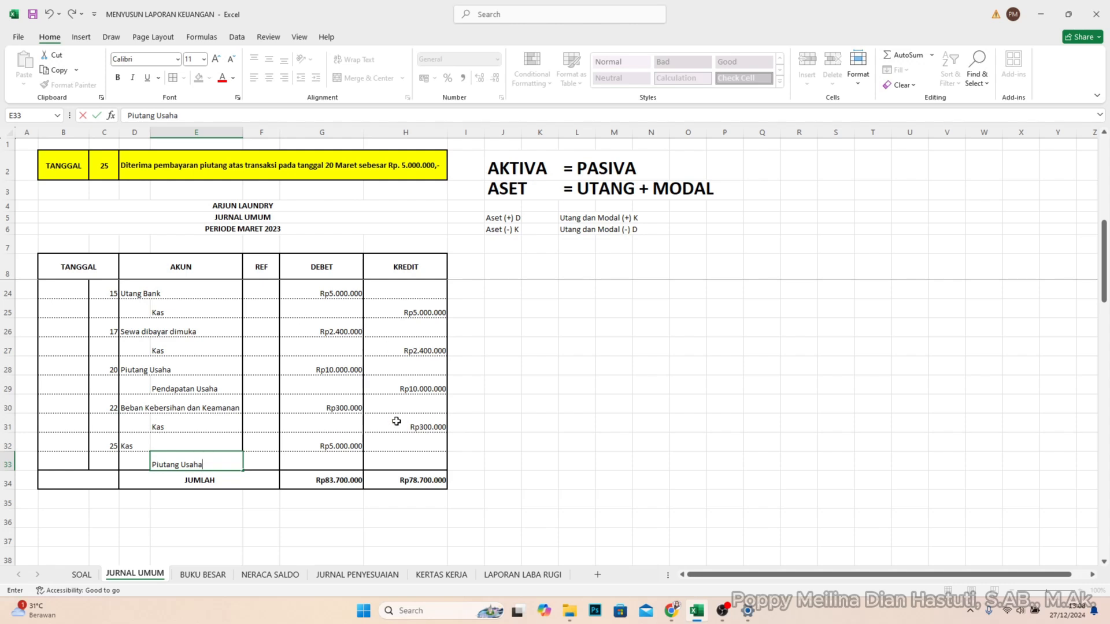
pyautogui.click(417, 460)
pyautogui.write('5.000.')
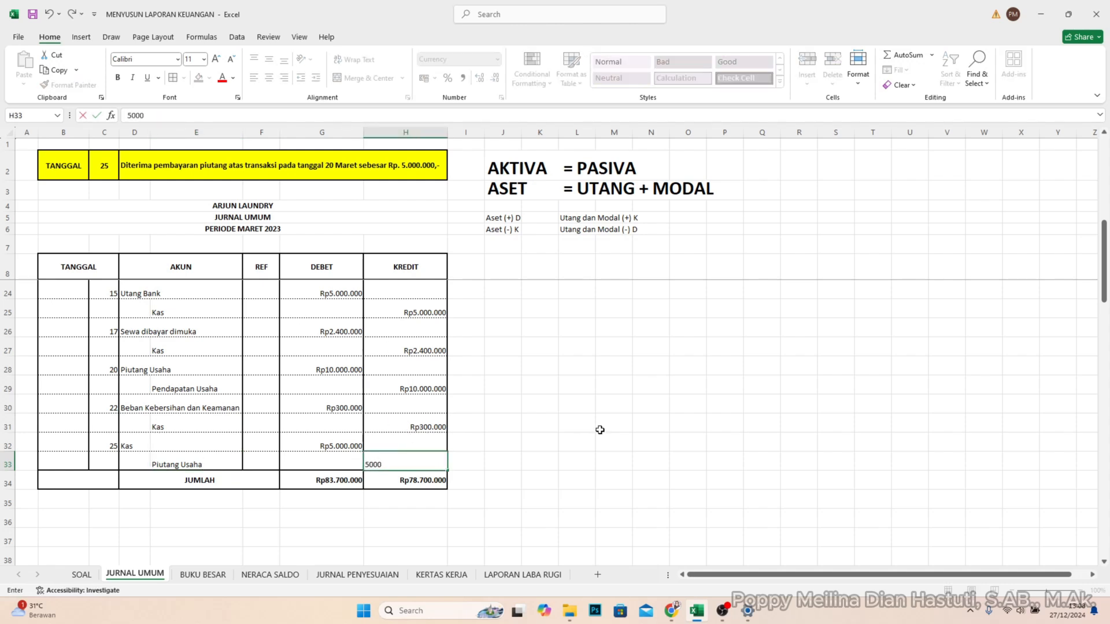
pyautogui.write('000')
pyautogui.press('Return')
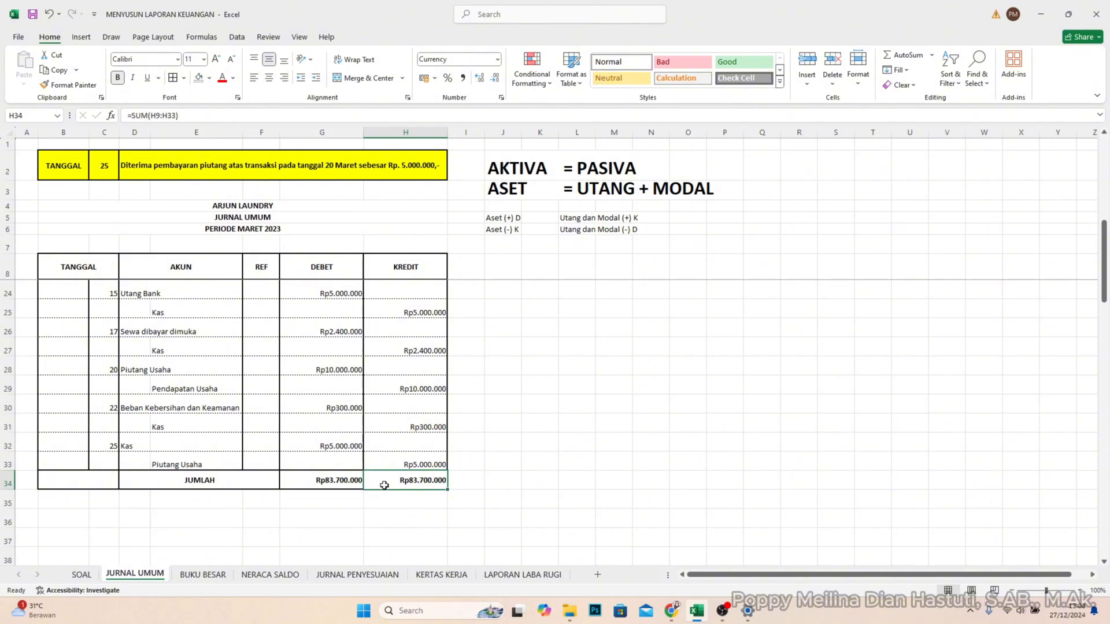
# - Compare the JUMLAH debit and credit totals in G34 and H34, and review the journal entries above them
pyautogui.click(347, 483)
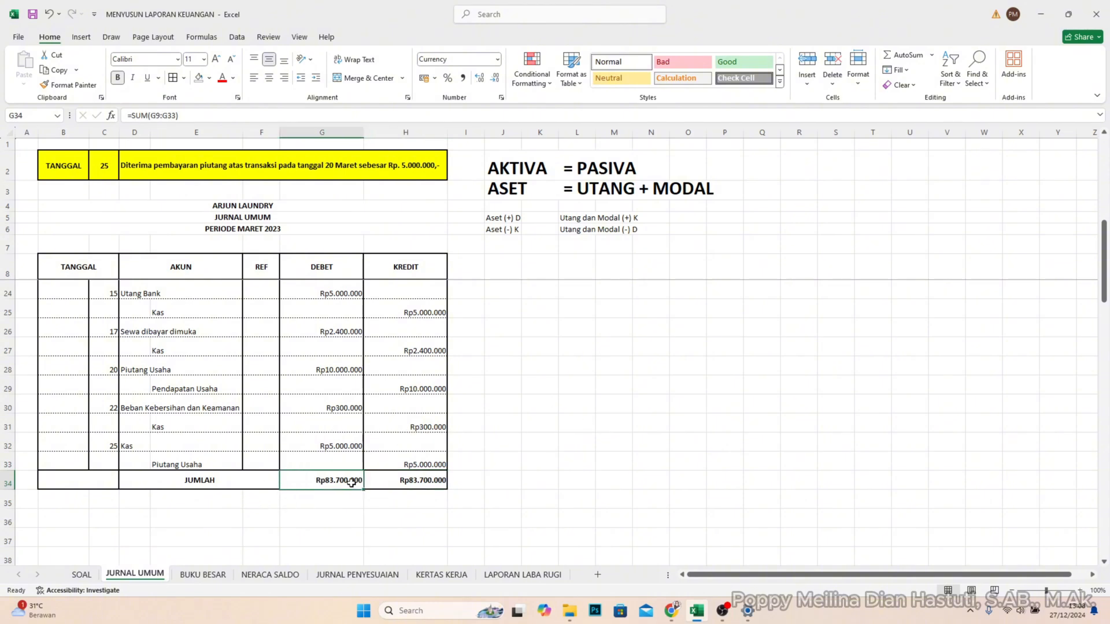
pyautogui.click(416, 487)
pyautogui.moveTo(321, 488); pyautogui.dragTo(320, 490)
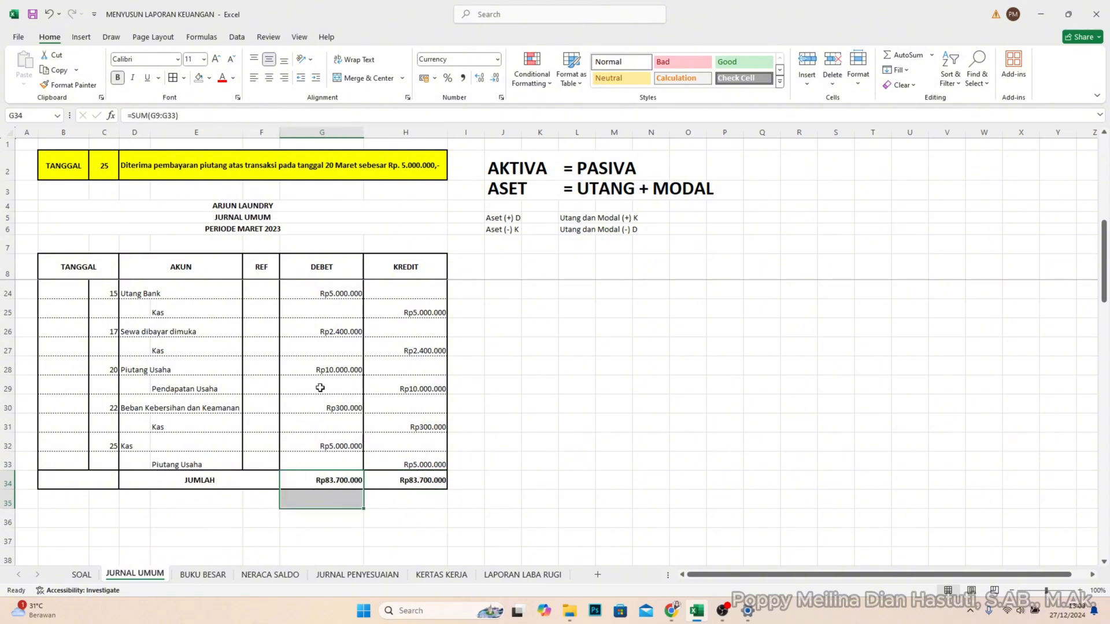
pyautogui.click(321, 484)
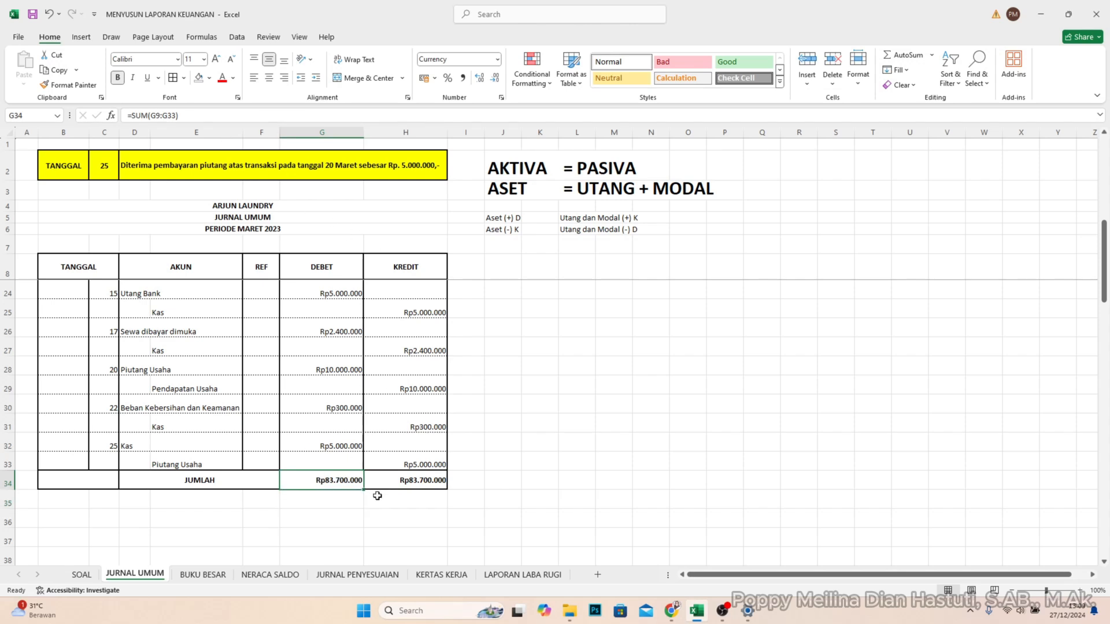
pyautogui.click(374, 515)
pyautogui.click(325, 481)
pyautogui.click(403, 479)
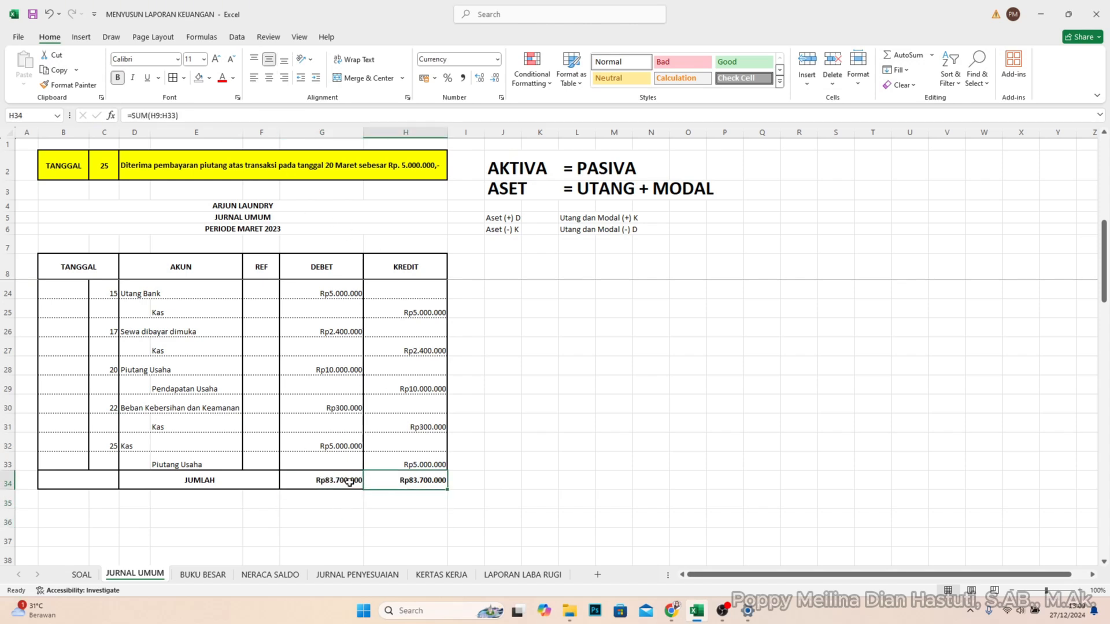
pyautogui.click(349, 482)
pyautogui.click(402, 485)
pyautogui.click(357, 481)
pyautogui.click(409, 484)
pyautogui.click(334, 482)
pyautogui.click(402, 487)
pyautogui.click(320, 484)
pyautogui.click(401, 484)
pyautogui.click(332, 483)
pyautogui.click(315, 513)
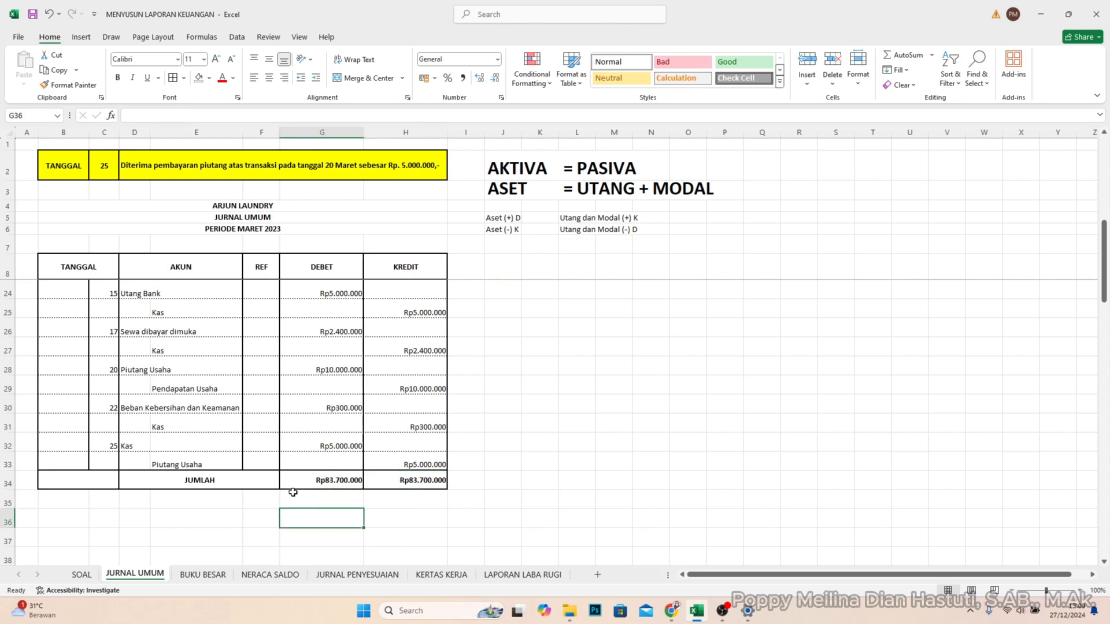
pyautogui.click(285, 481)
pyautogui.click(414, 482)
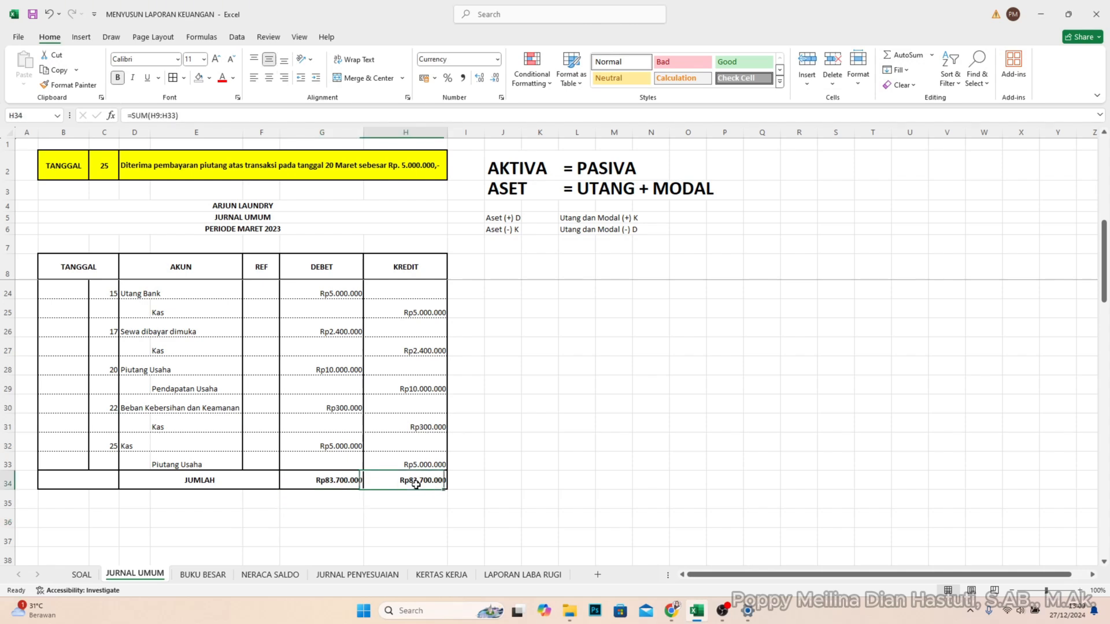
pyautogui.click(316, 479)
pyautogui.click(491, 477)
pyautogui.moveTo(522, 490)
pyautogui.mouseDown()
pyautogui.moveTo(295, 494)
pyautogui.moveTo(503, 490)
pyautogui.mouseUp()
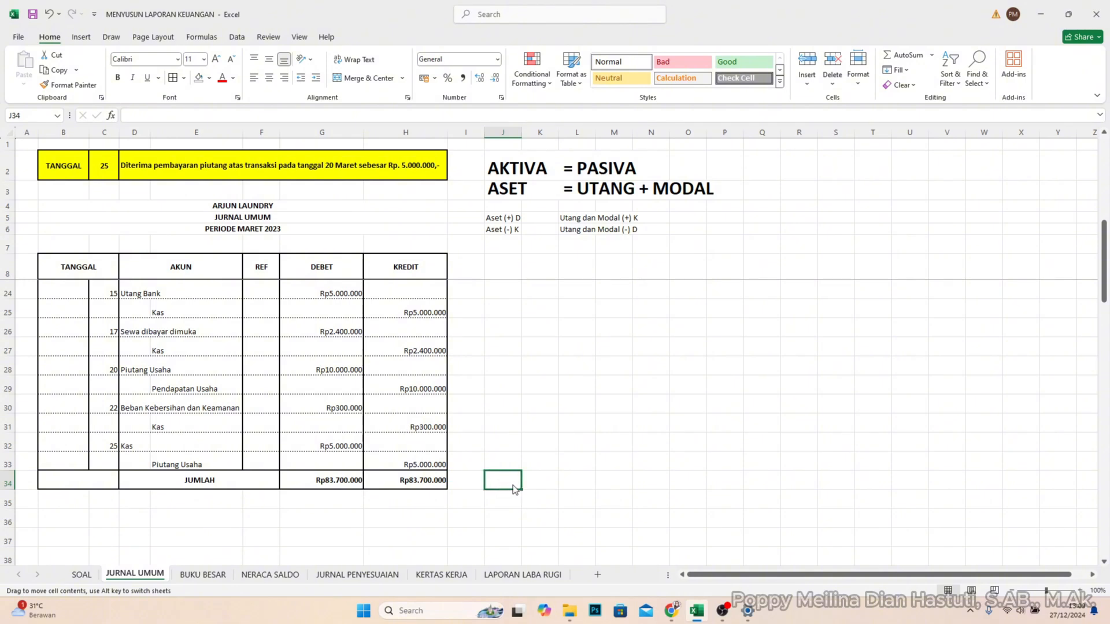
pyautogui.scroll(2, 359, 370)
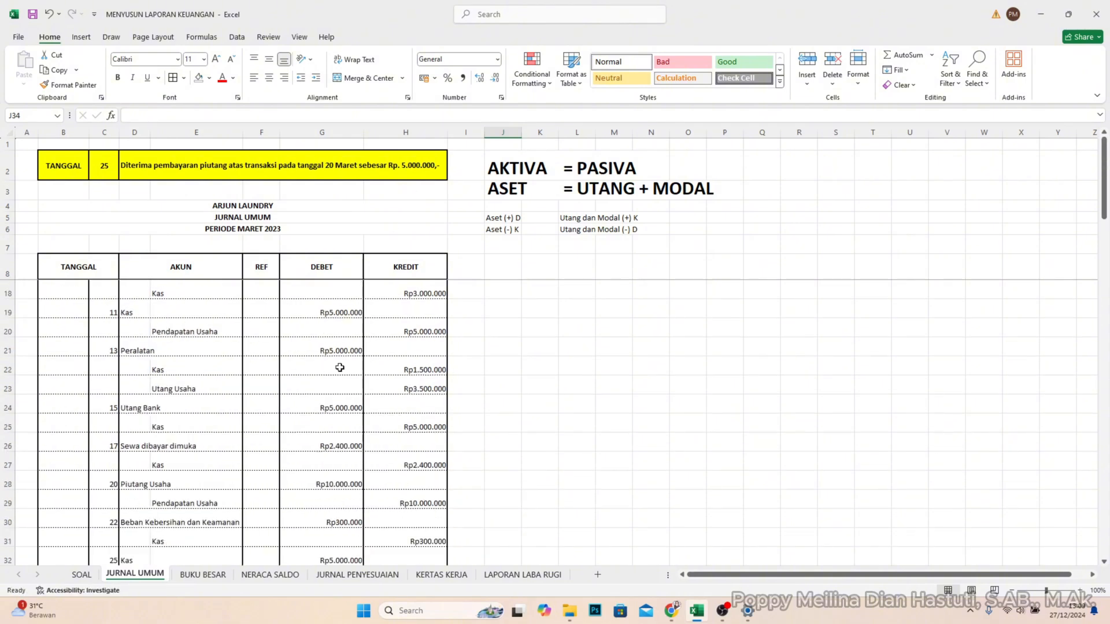
pyautogui.scroll(3, 304, 371)
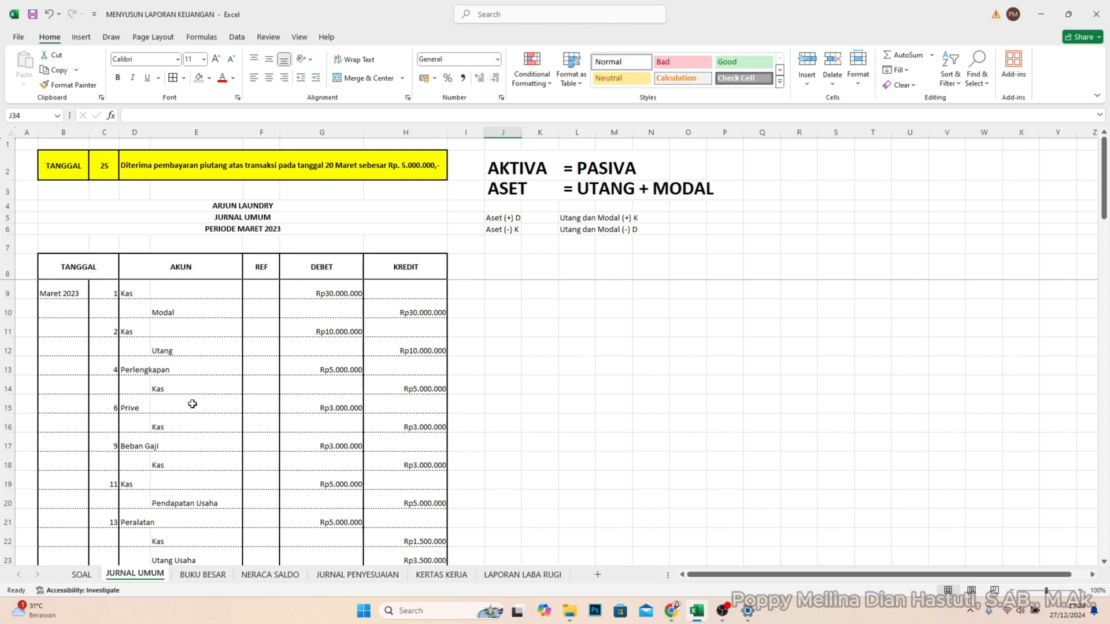
pyautogui.scroll(-1, 191, 417)
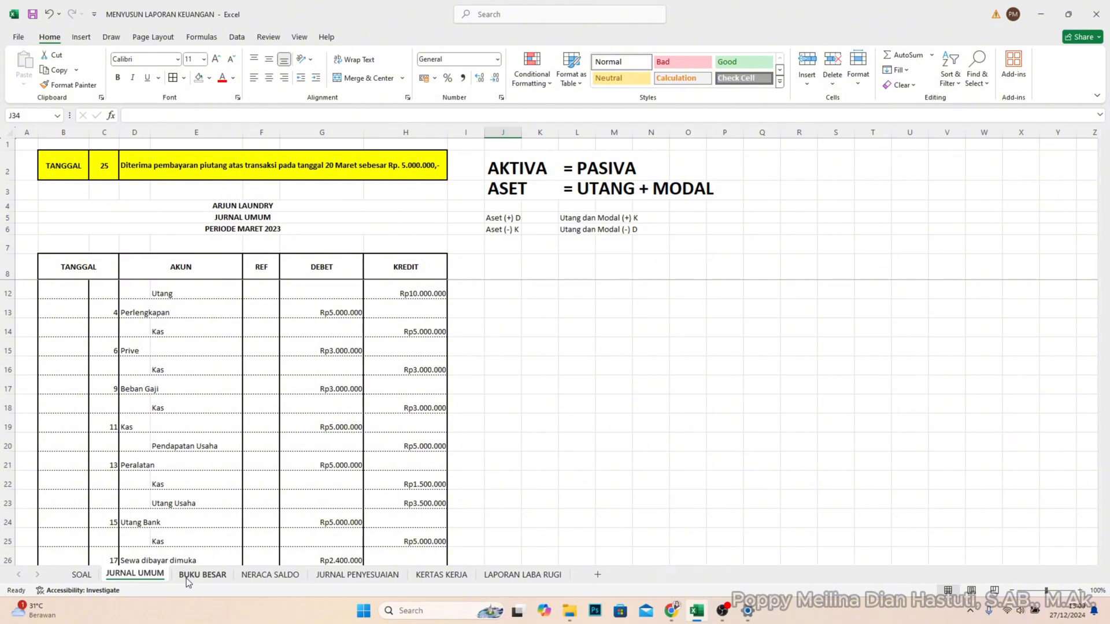
# - Open the BUKU BESAR sheet and examine its T-accounts, including the account code of KAS
pyautogui.click(202, 574)
pyautogui.scroll(5, 287, 553)
pyautogui.click(435, 285)
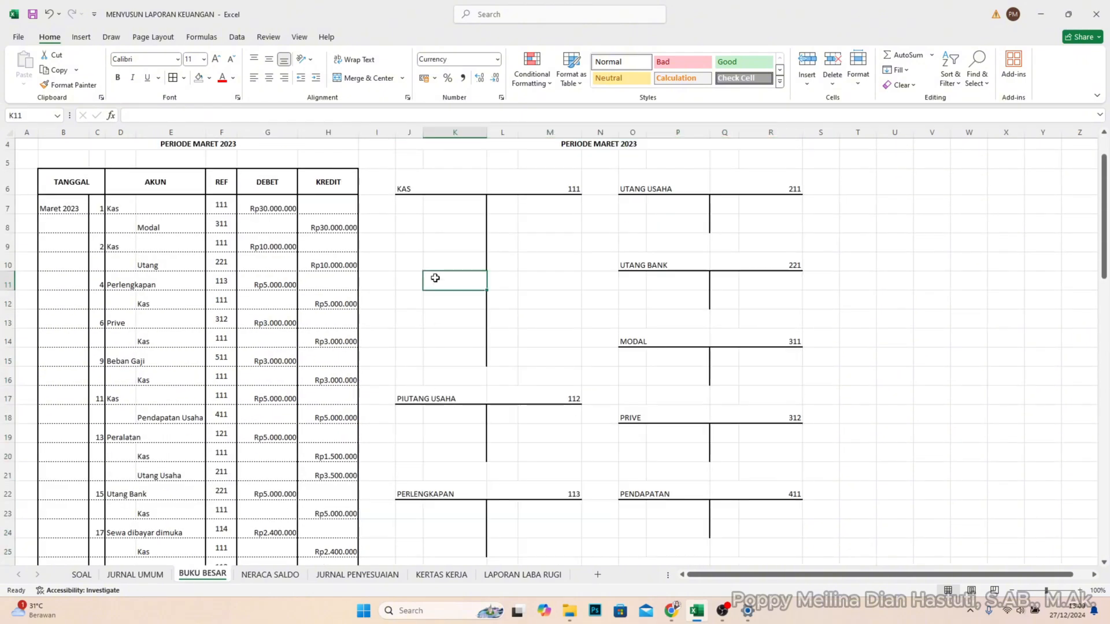
pyautogui.scroll(1, 451, 272)
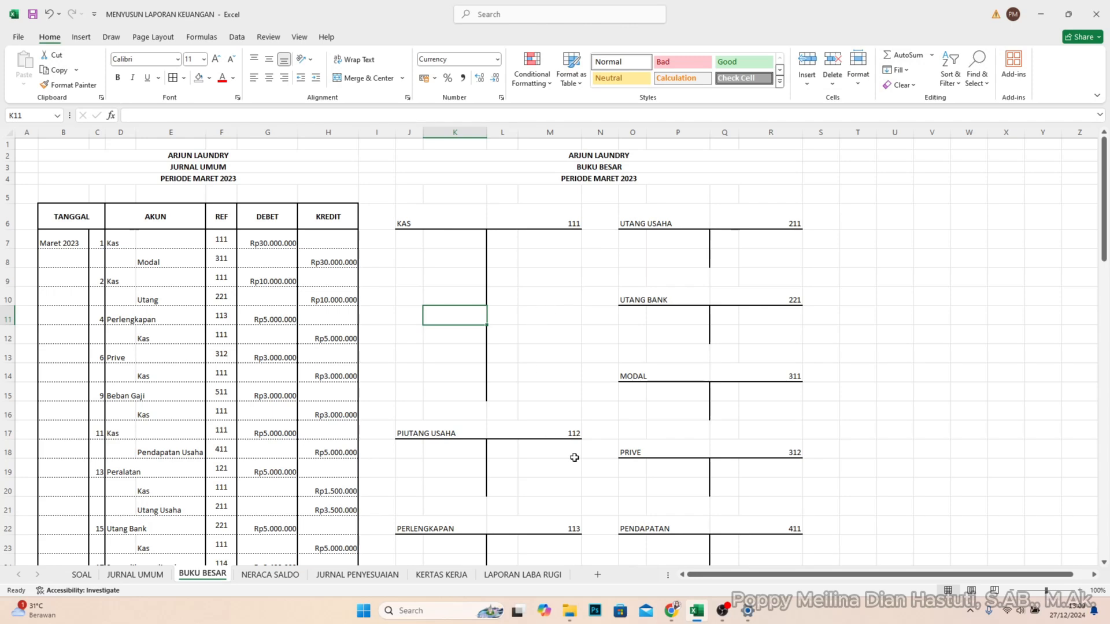
pyautogui.scroll(-2, 481, 439)
pyautogui.scroll(1, 116, 197)
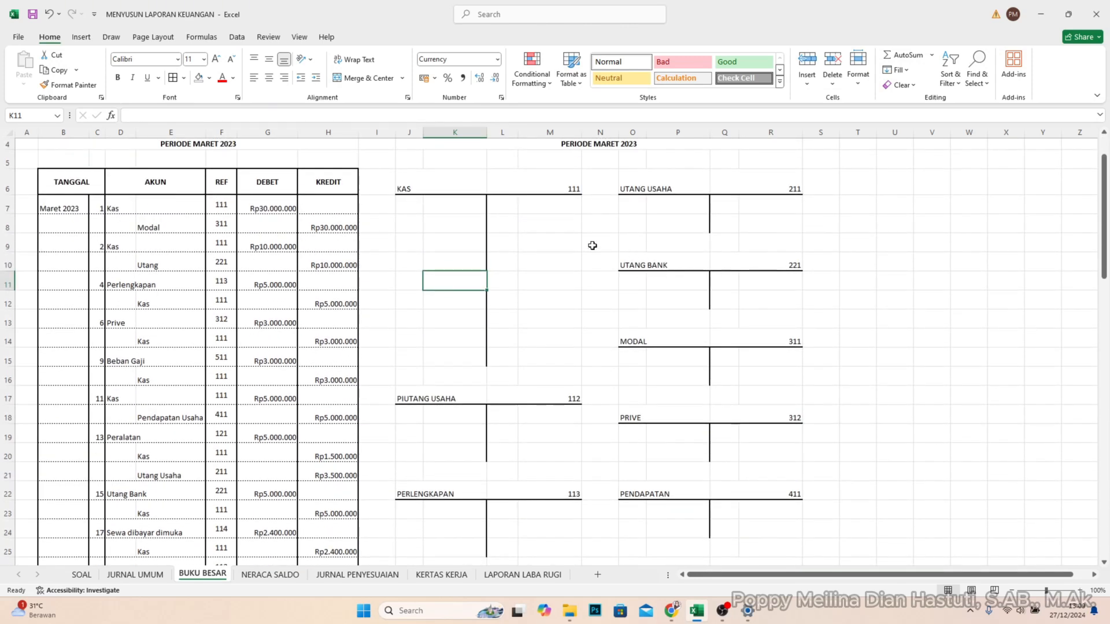
pyautogui.scroll(1, 422, 212)
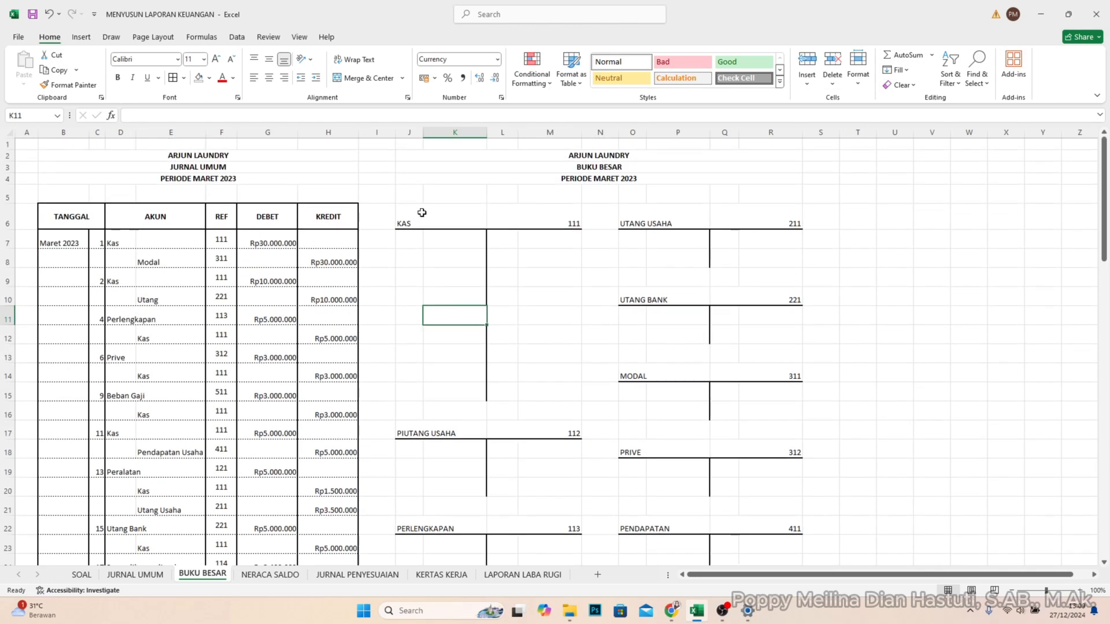
pyautogui.click(551, 222)
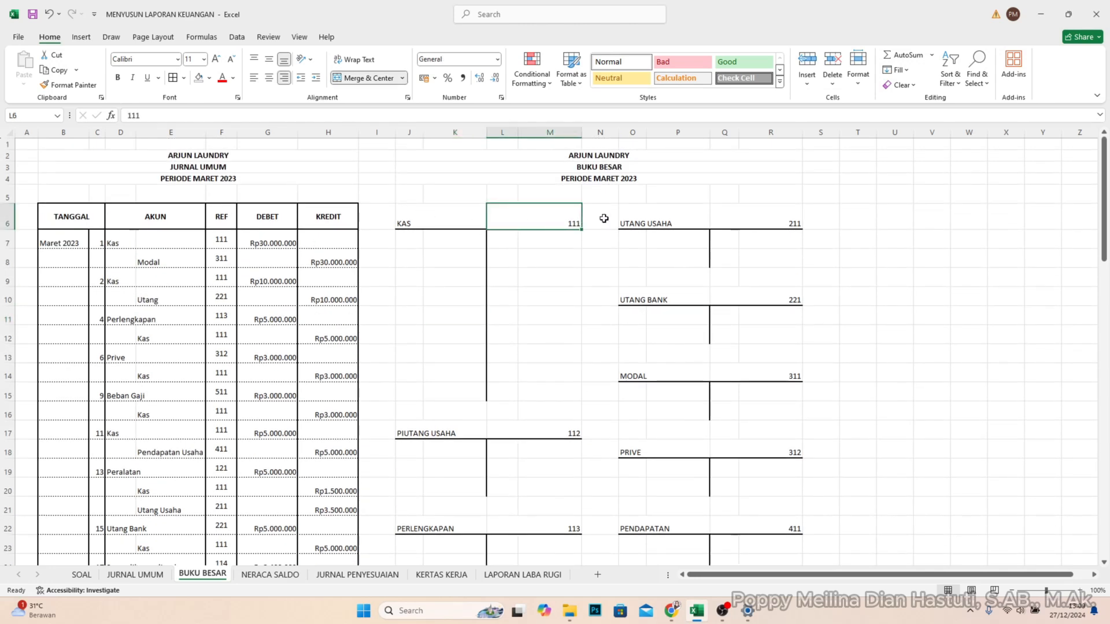
pyautogui.click(552, 243)
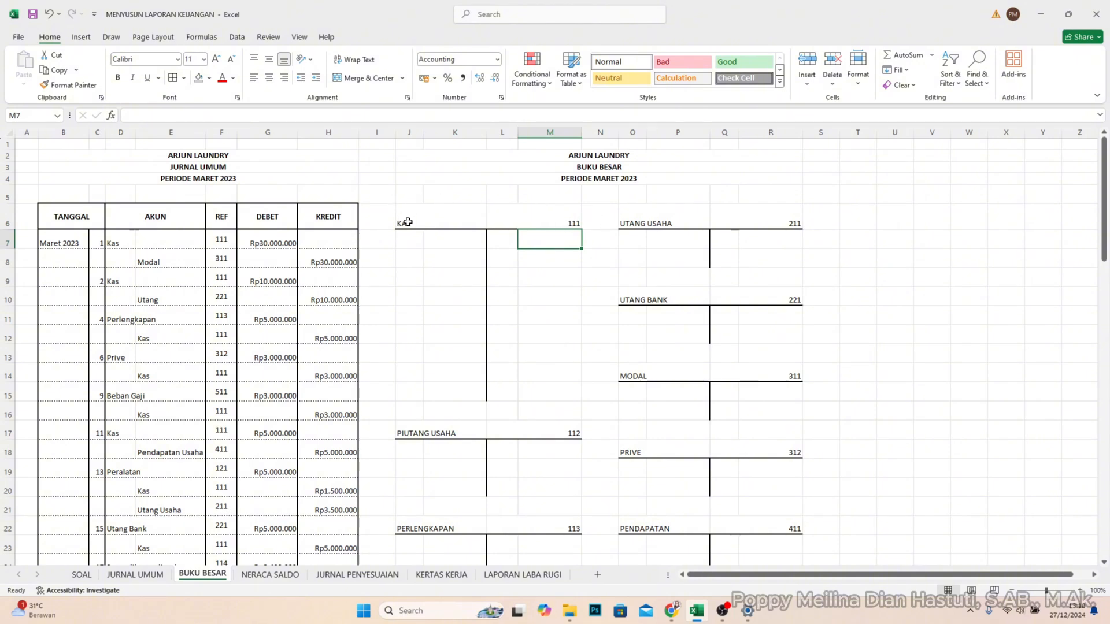
# - Clear all account codes from the REF column of the journal on the BUKU BESAR sheet, starting at F7
pyautogui.click(572, 223)
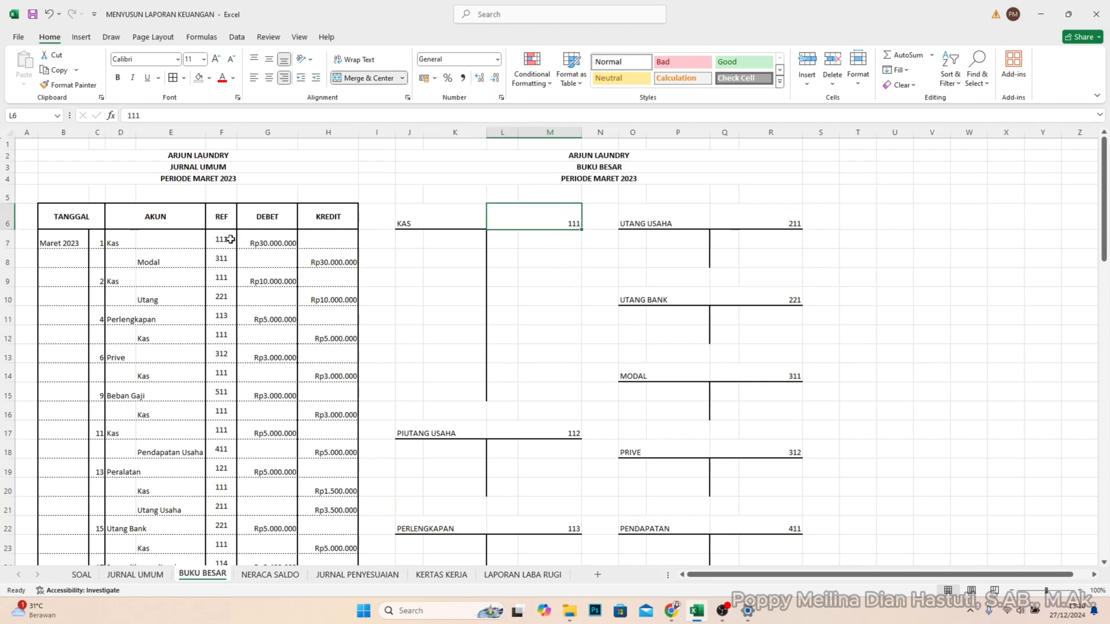
pyautogui.moveTo(228, 240); pyautogui.dragTo(219, 517)
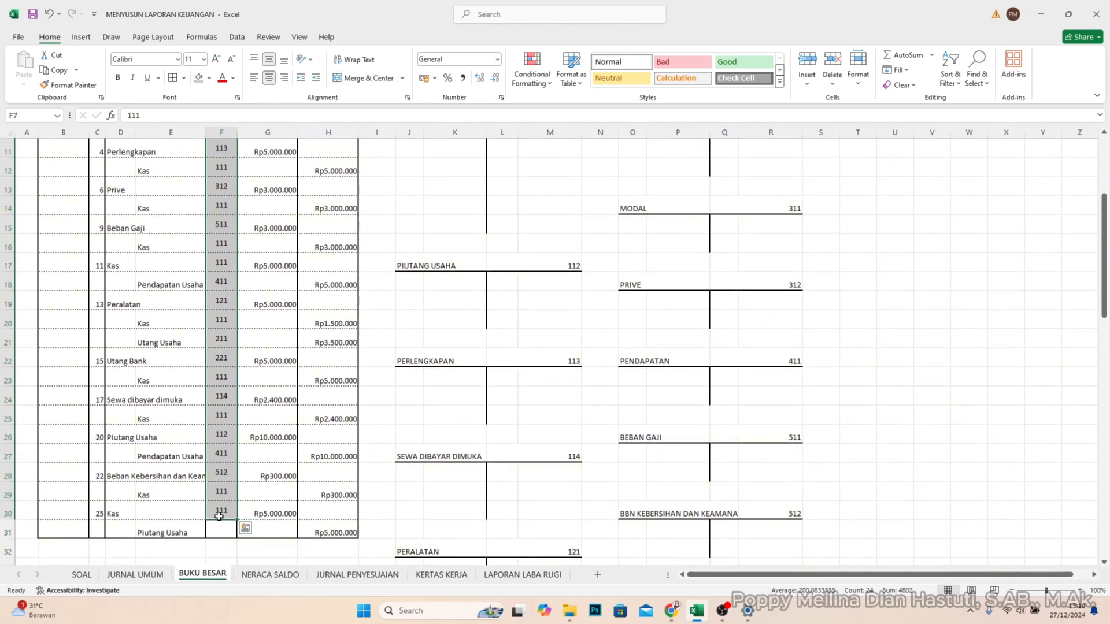
pyautogui.scroll(4, 526, 444)
pyautogui.click(550, 242)
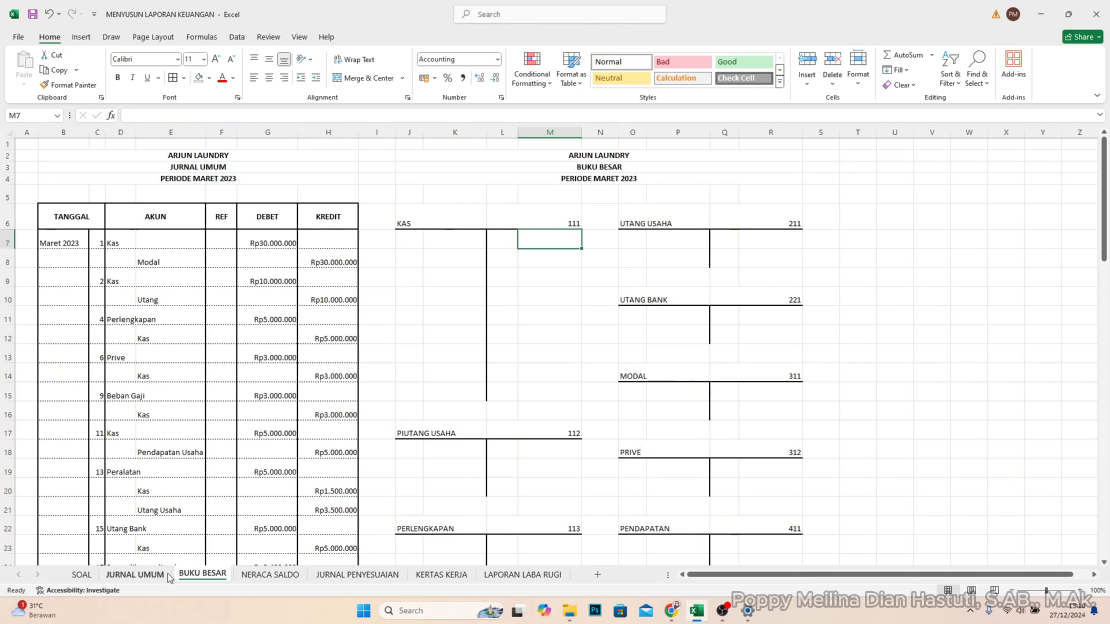
# - Check the JURNAL UMUM sheet briefly, return to BUKU BESAR and examine the account codes of all ledger accounts from KAS to BBN KEBERSIHAN DAN KEAMANAN
pyautogui.click(135, 575)
pyautogui.click(203, 575)
pyautogui.click(658, 305)
pyautogui.click(616, 352)
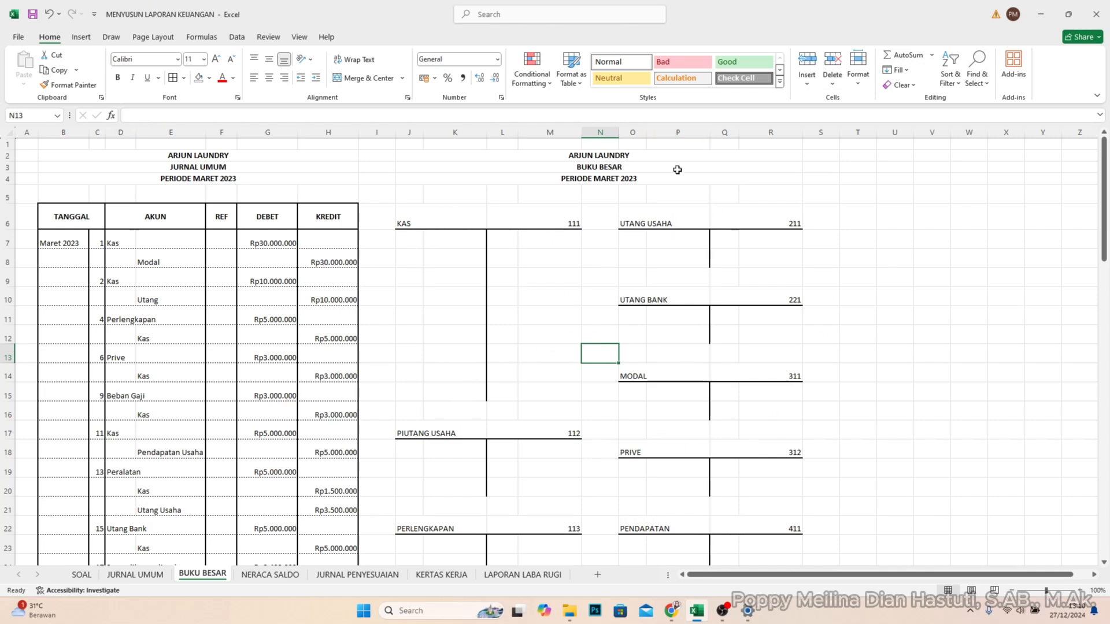
pyautogui.click(562, 219)
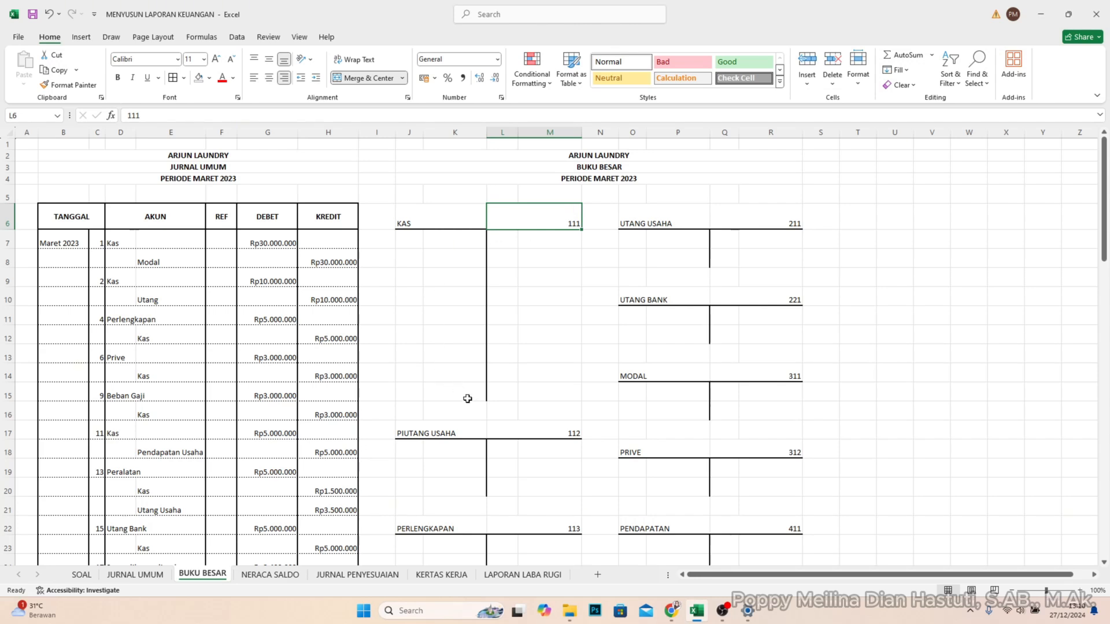
pyautogui.scroll(-2, 486, 446)
pyautogui.scroll(-3, 446, 449)
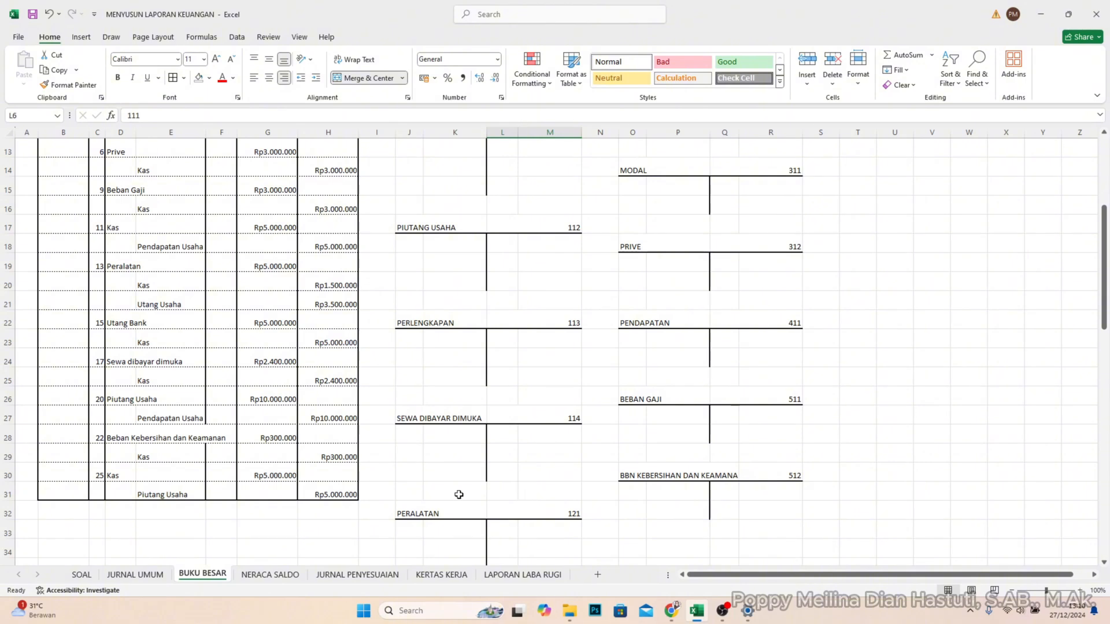
pyautogui.scroll(-1, 450, 466)
pyautogui.scroll(3, 523, 462)
pyautogui.scroll(-3, 559, 382)
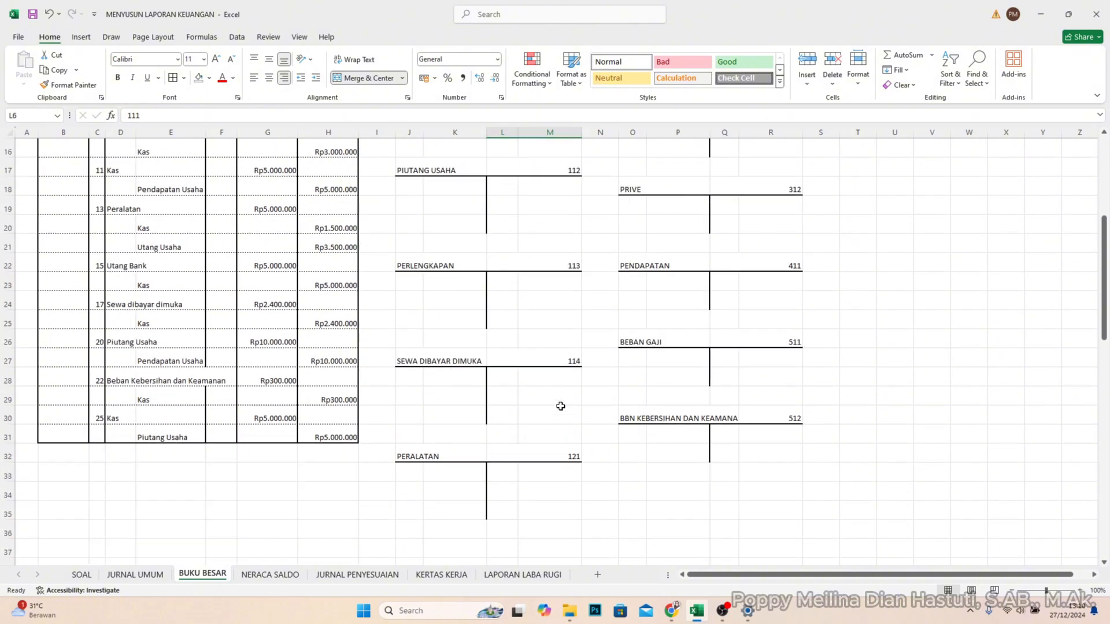
pyautogui.scroll(5, 576, 342)
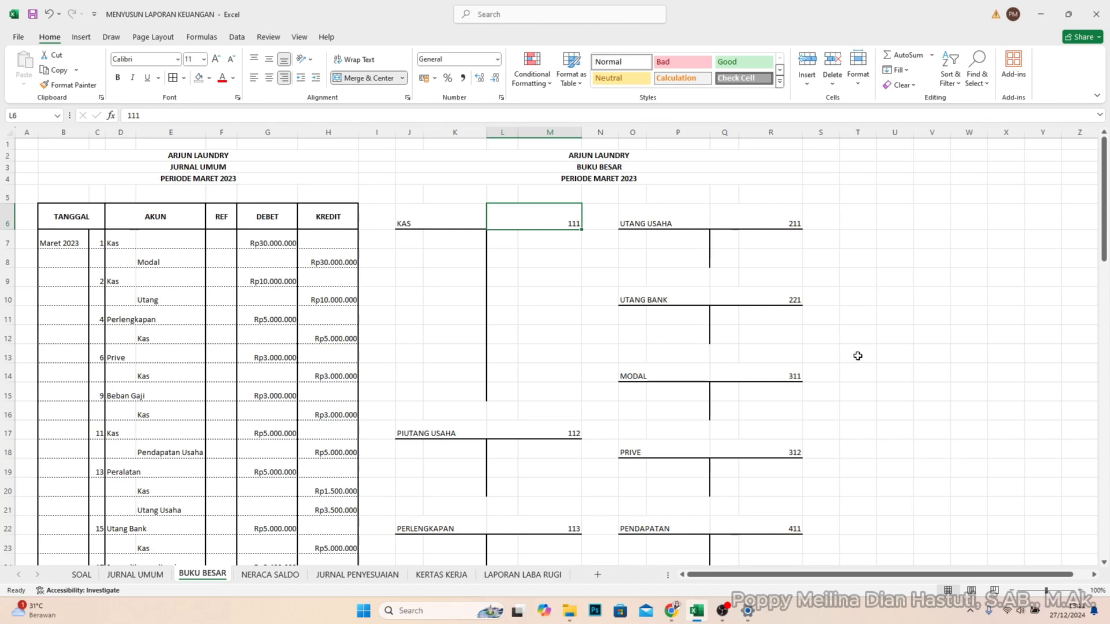
pyautogui.click(816, 377)
pyautogui.click(798, 379)
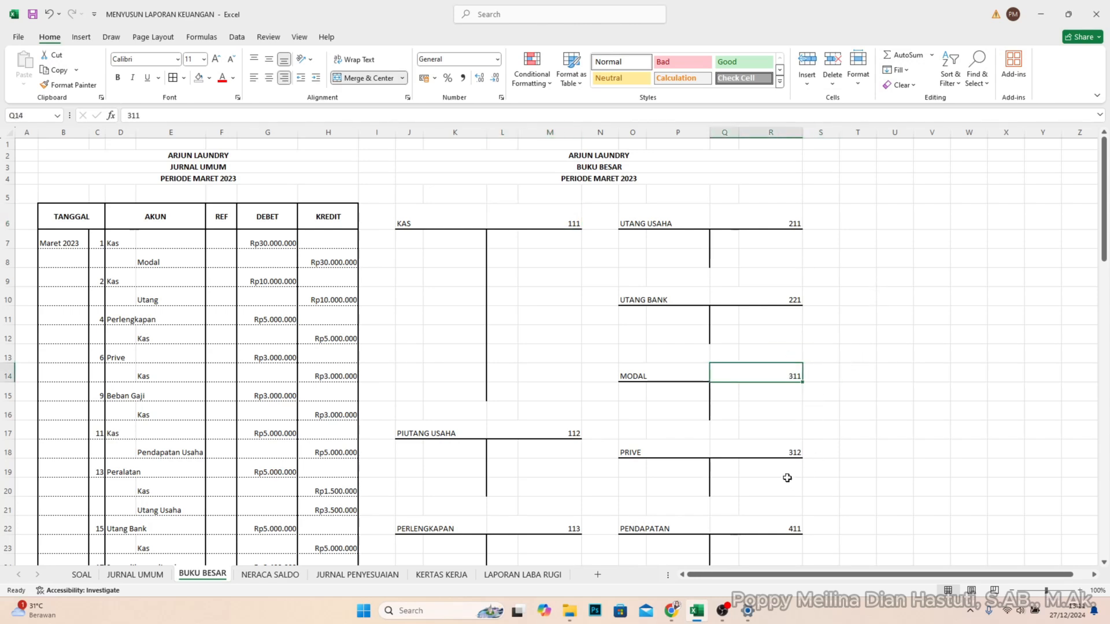
pyautogui.scroll(-2, 784, 477)
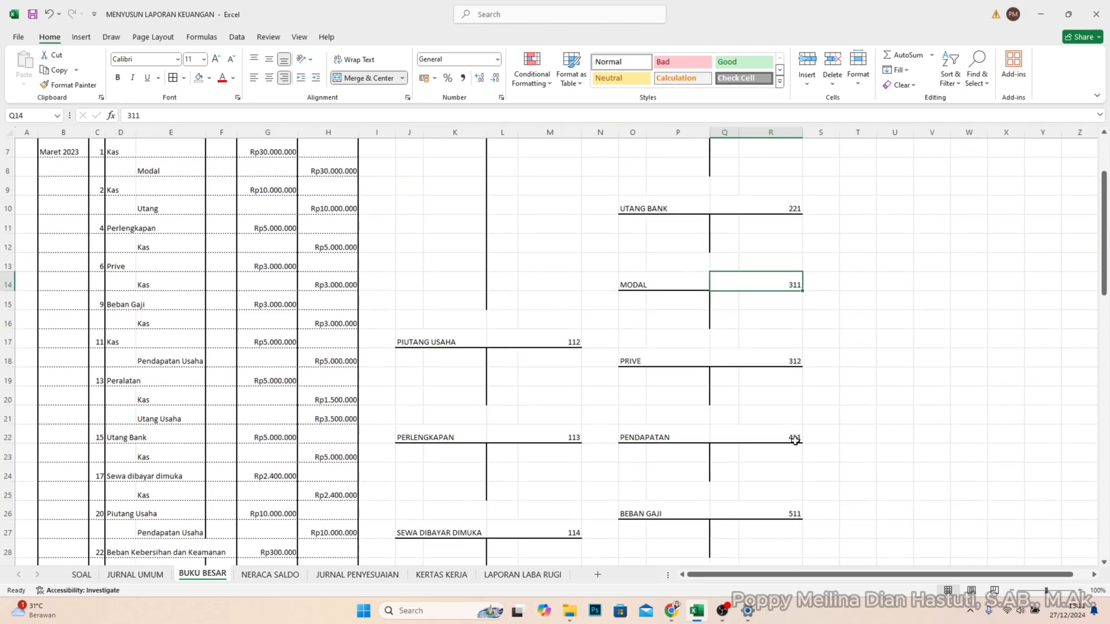
pyautogui.scroll(-1, 791, 441)
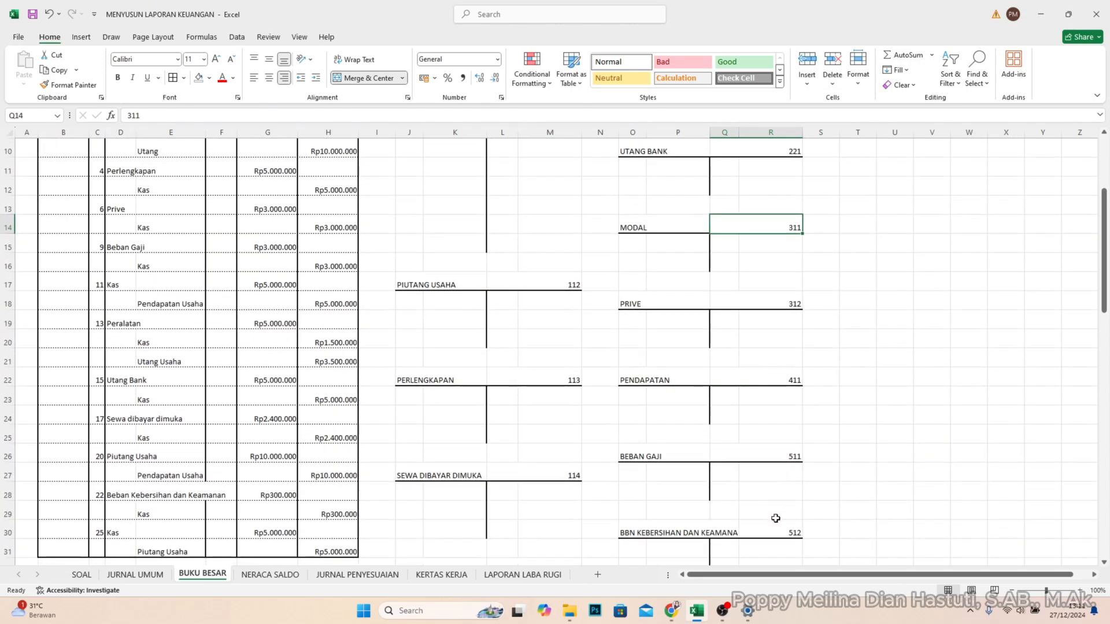
pyautogui.scroll(3, 651, 486)
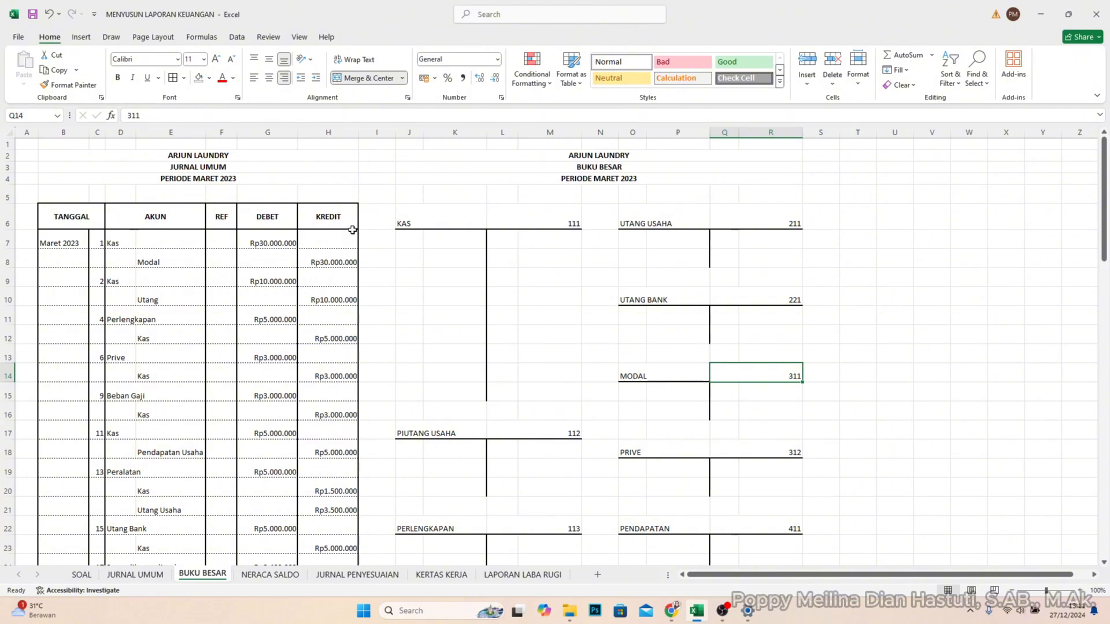
# - Post the 1 March debit of Rp30.000.000 to the KAS account, with the date in J7 and amount in K7
pyautogui.click(407, 242)
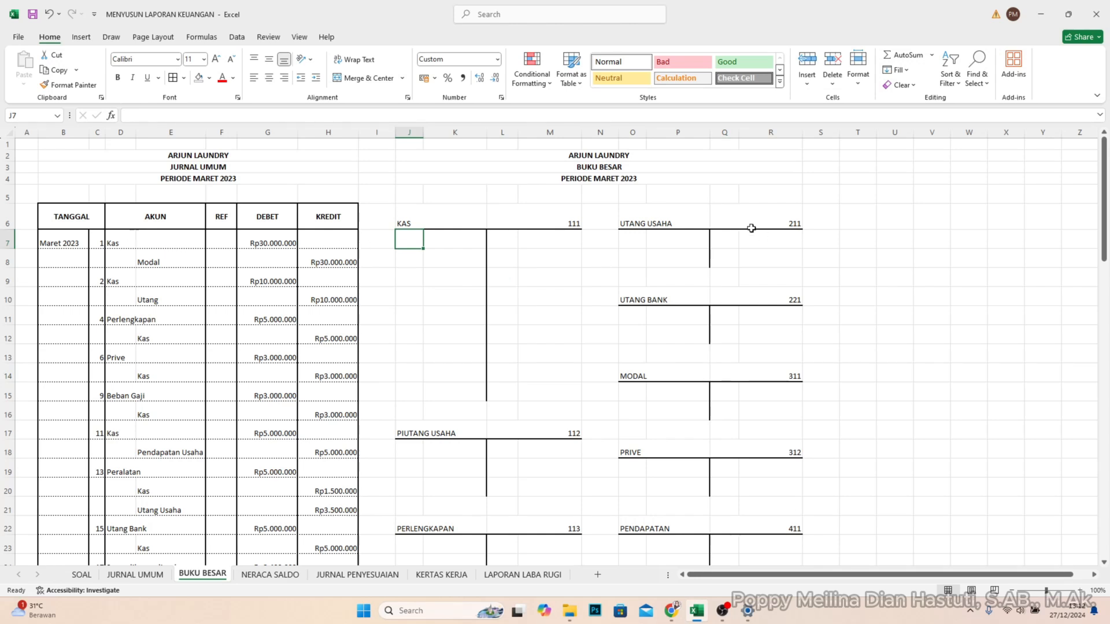
pyautogui.write('1')
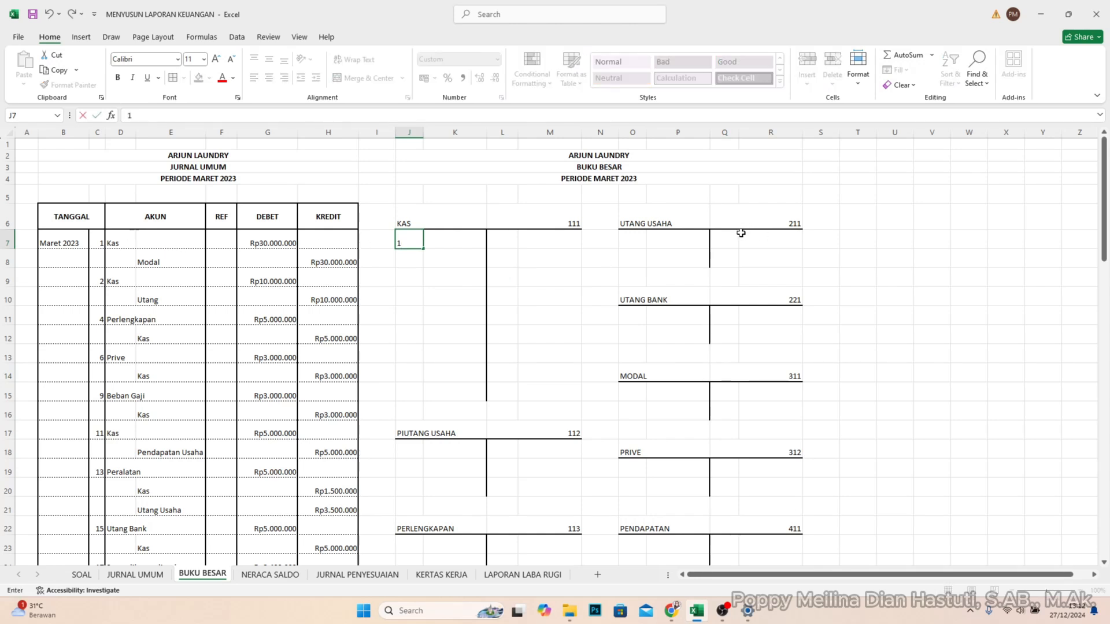
pyautogui.write('/3')
pyautogui.press('Tab')
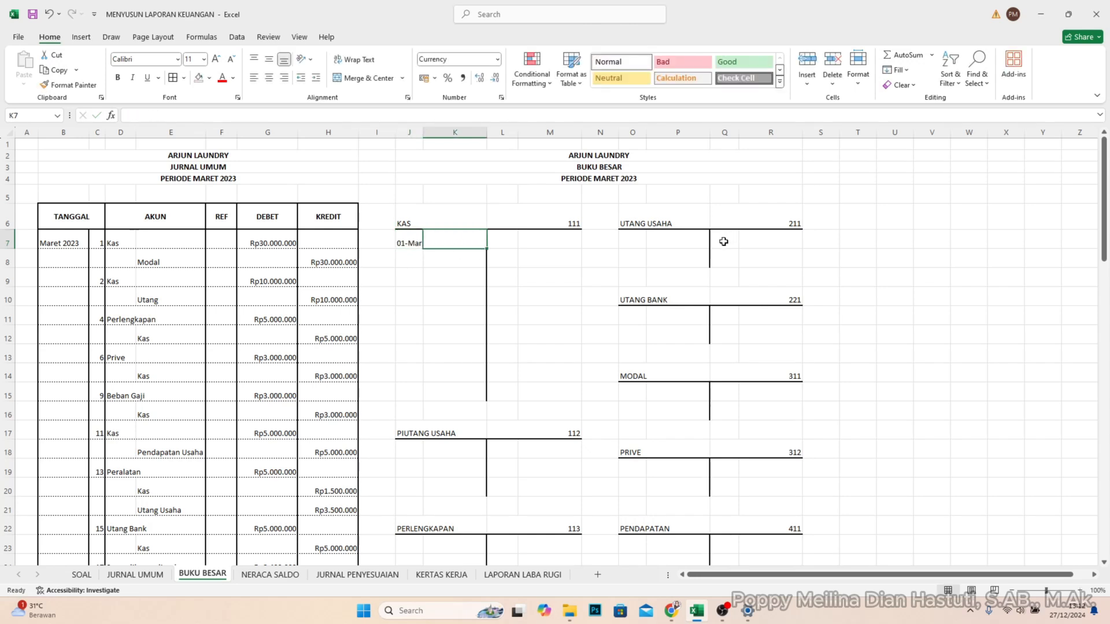
pyautogui.write('30000000')
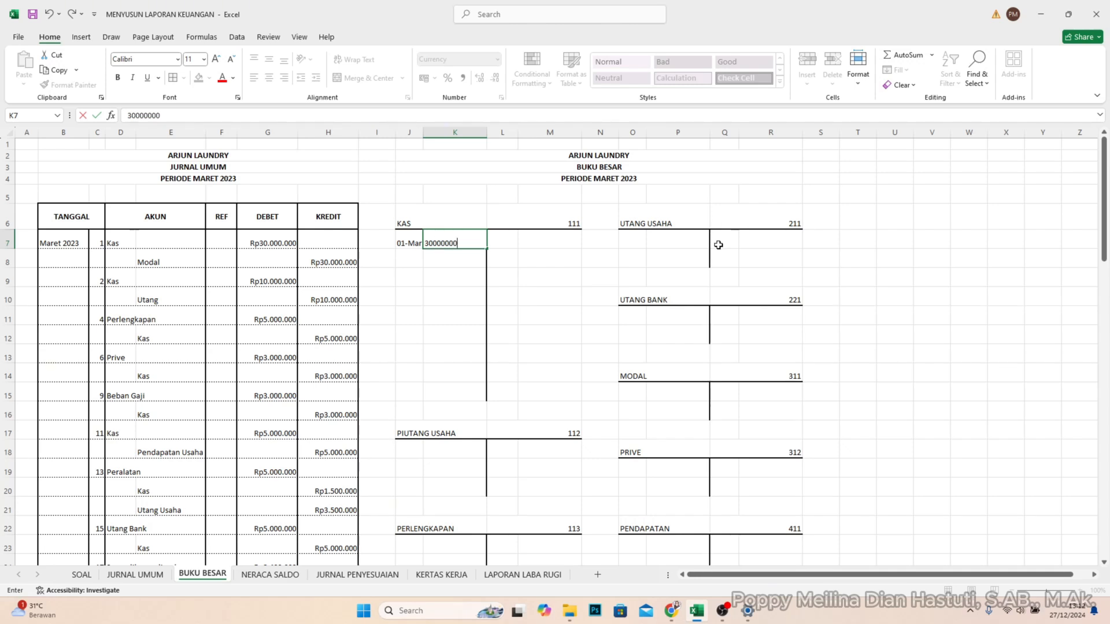
pyautogui.press('Return')
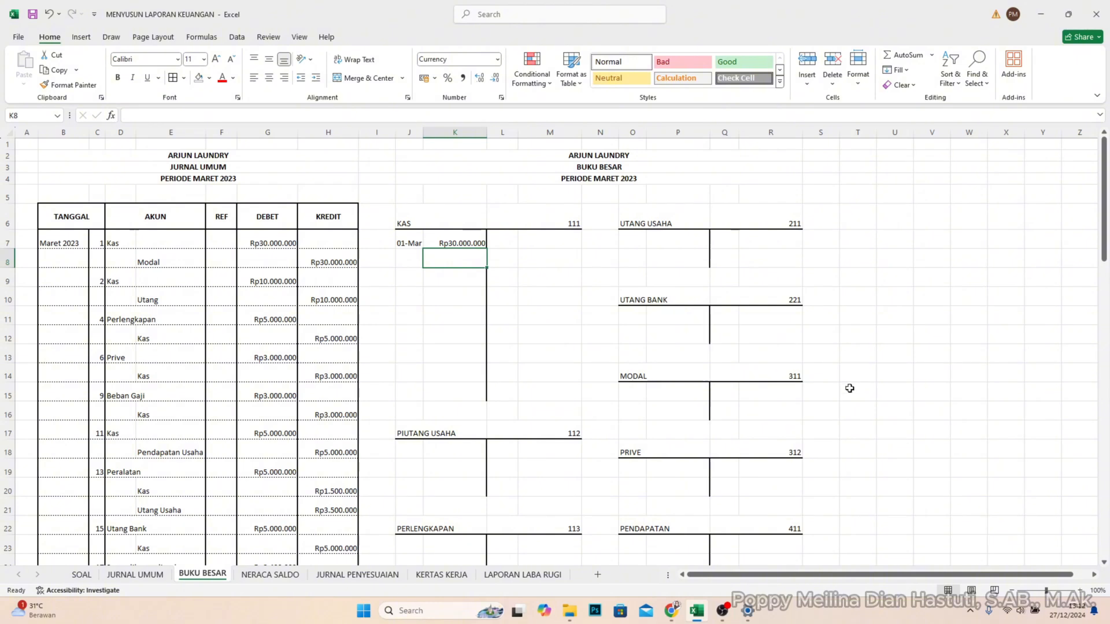
pyautogui.click(466, 243)
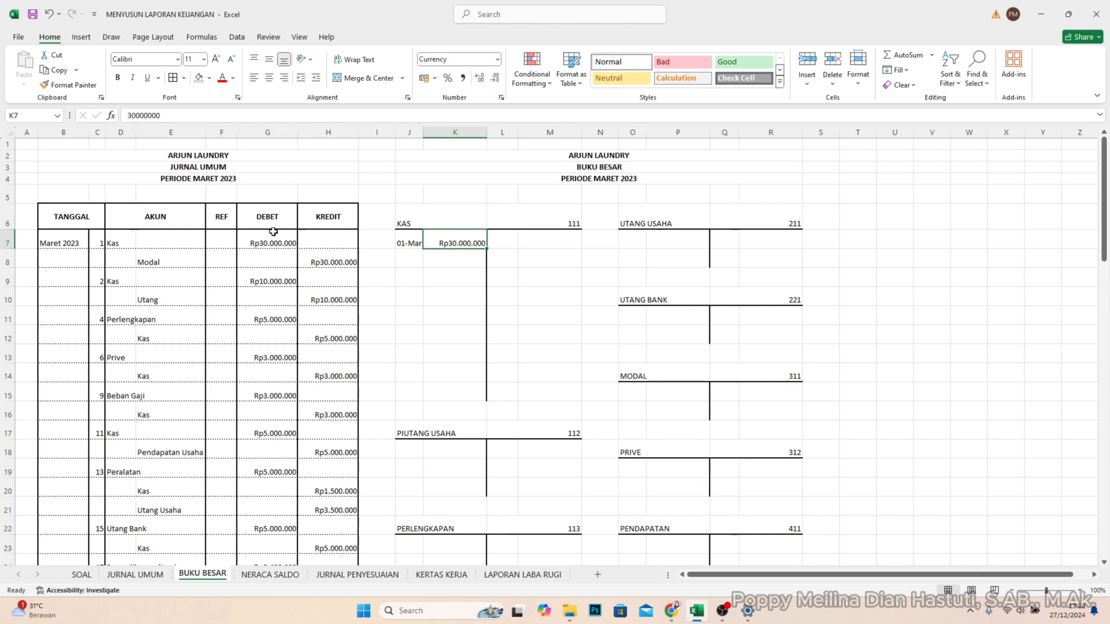
# - Enter KAS account code 111 in the journal's REF cell F7 for the 1 March Kas entry
pyautogui.click(573, 222)
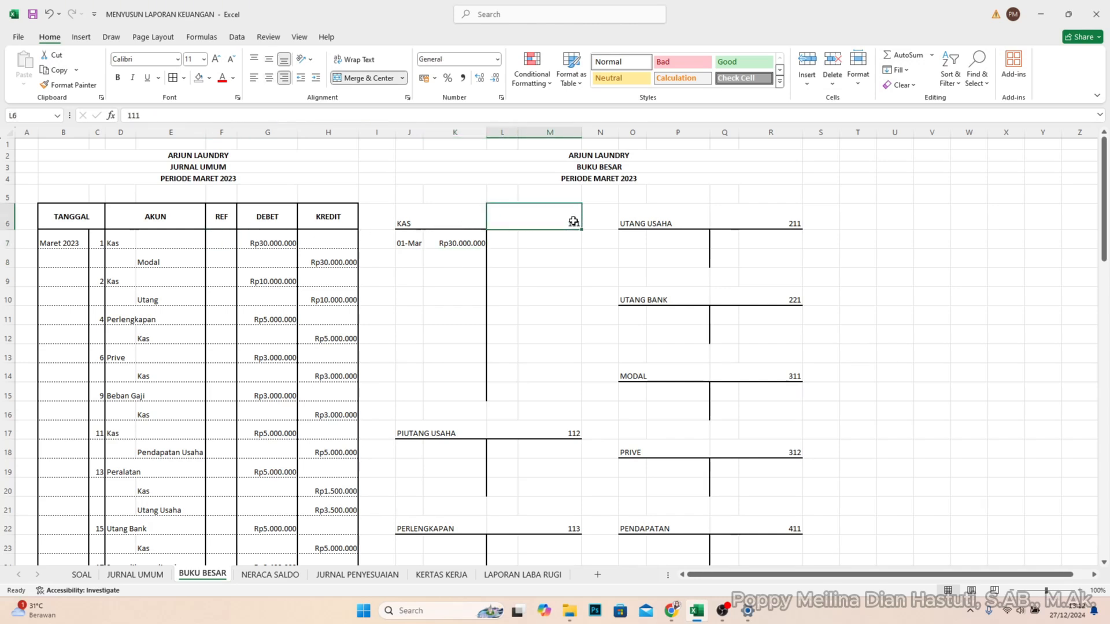
pyautogui.click(214, 243)
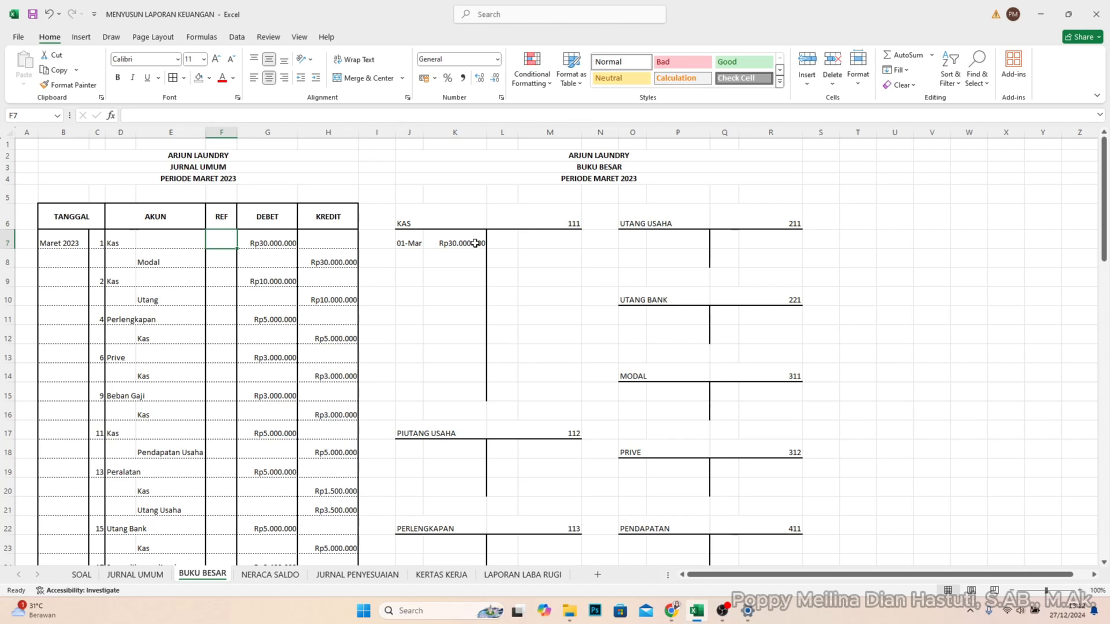
pyautogui.write('111')
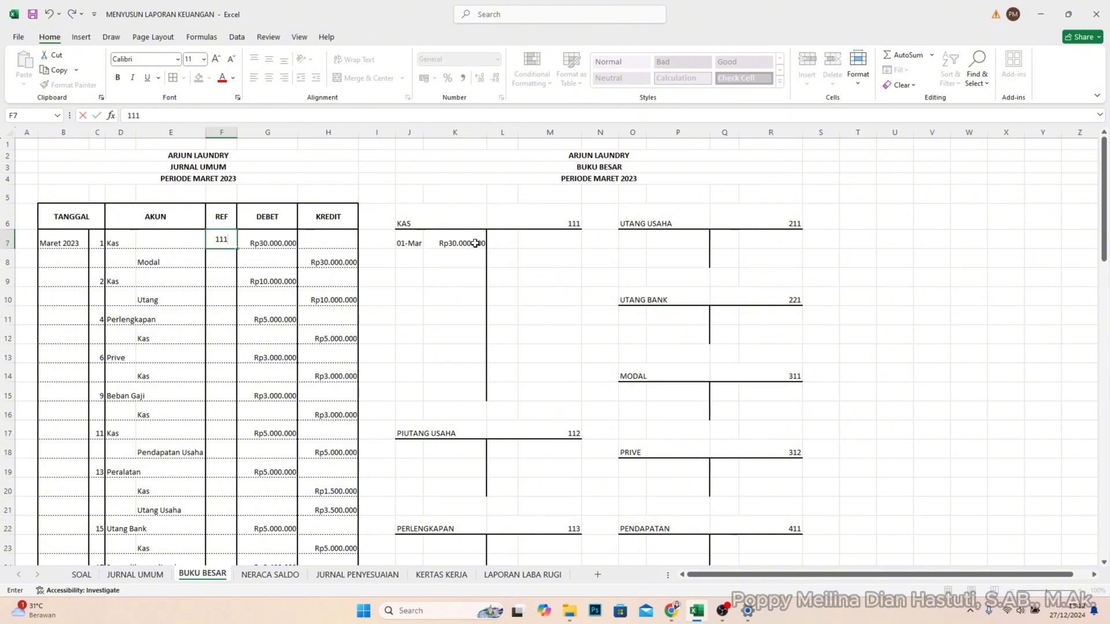
pyautogui.press('Return')
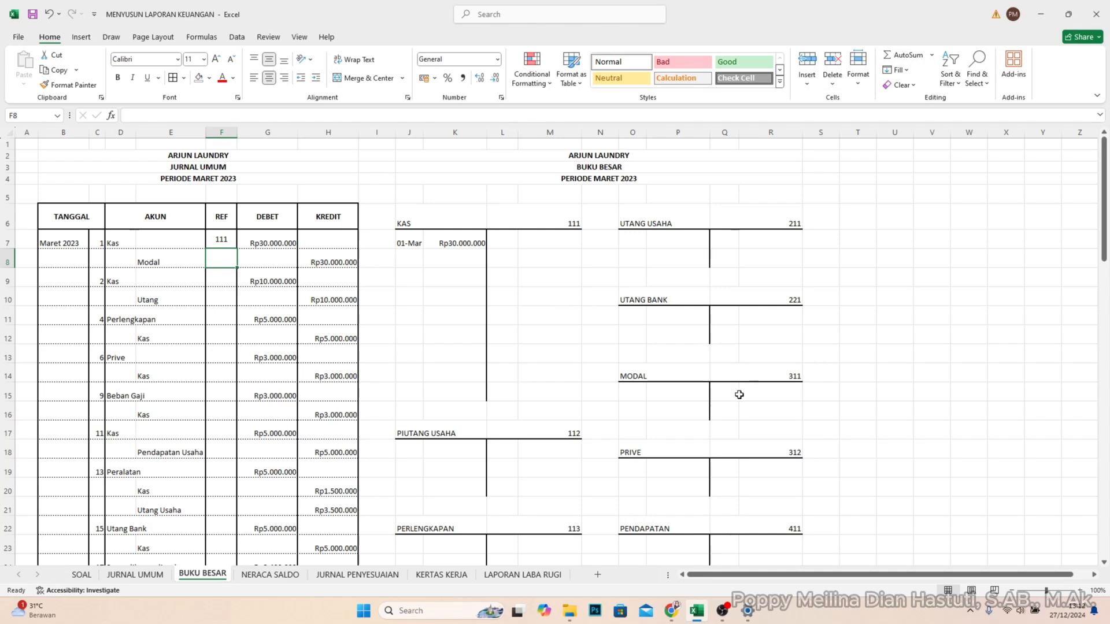
# - Post the 1 March credit of Rp30.000.000 to the MODAL account, with the date in Q15 and amount in R15
pyautogui.click(738, 394)
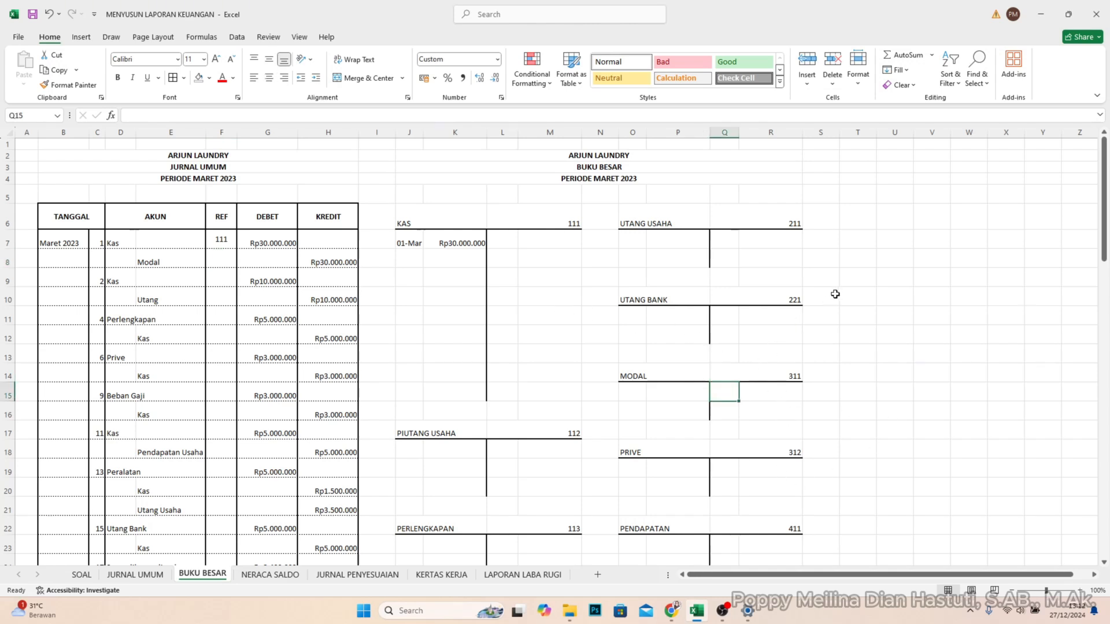
pyautogui.write('1')
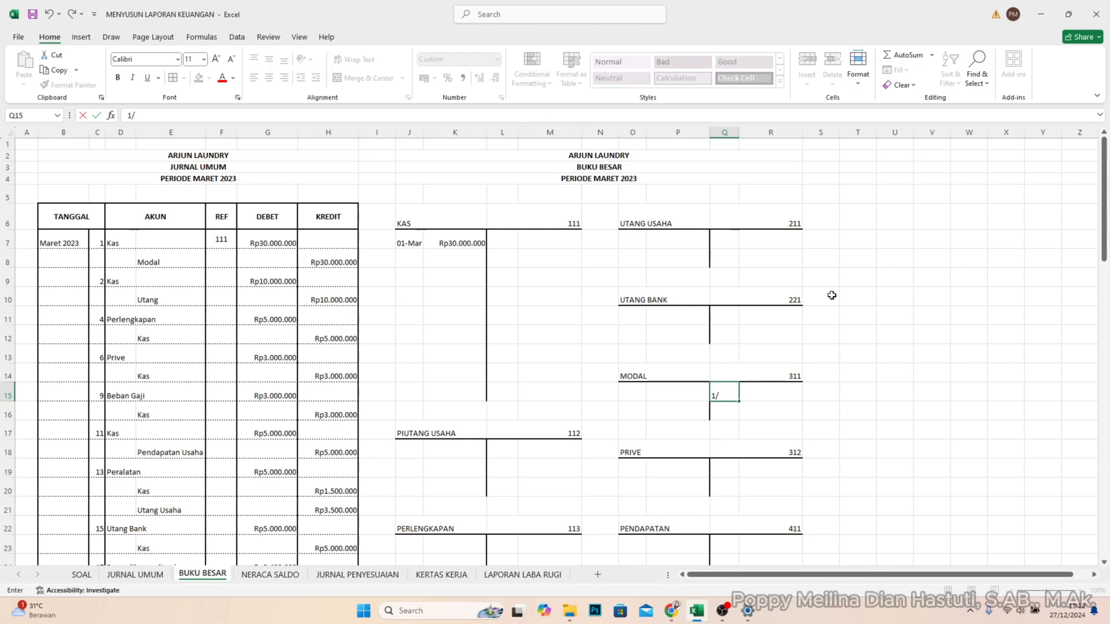
pyautogui.write('/3')
pyautogui.press('Tab')
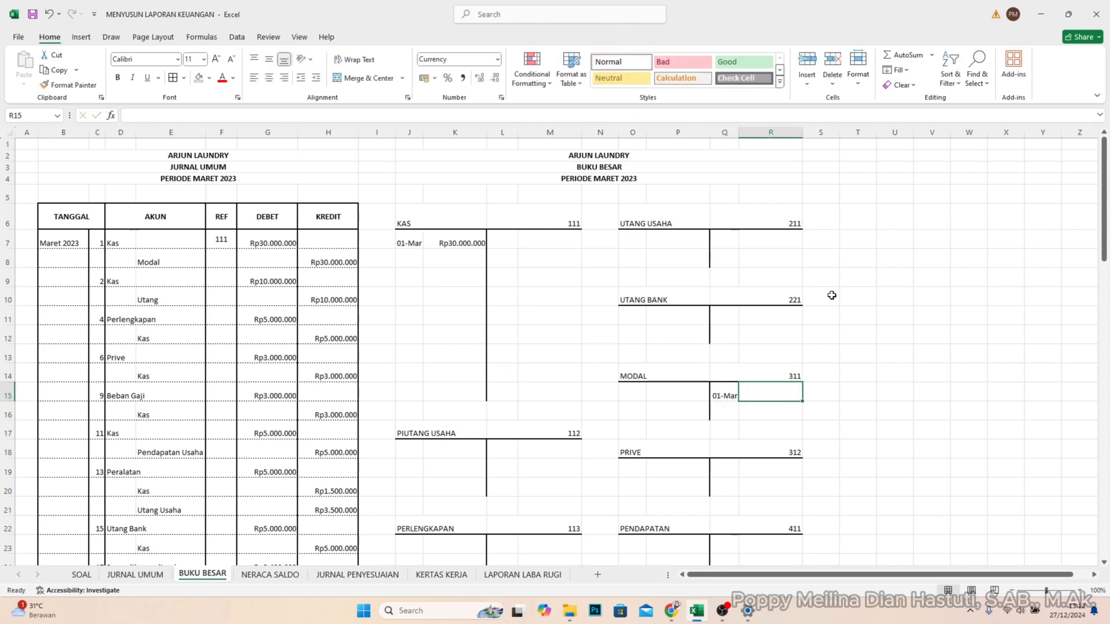
pyautogui.write('30')
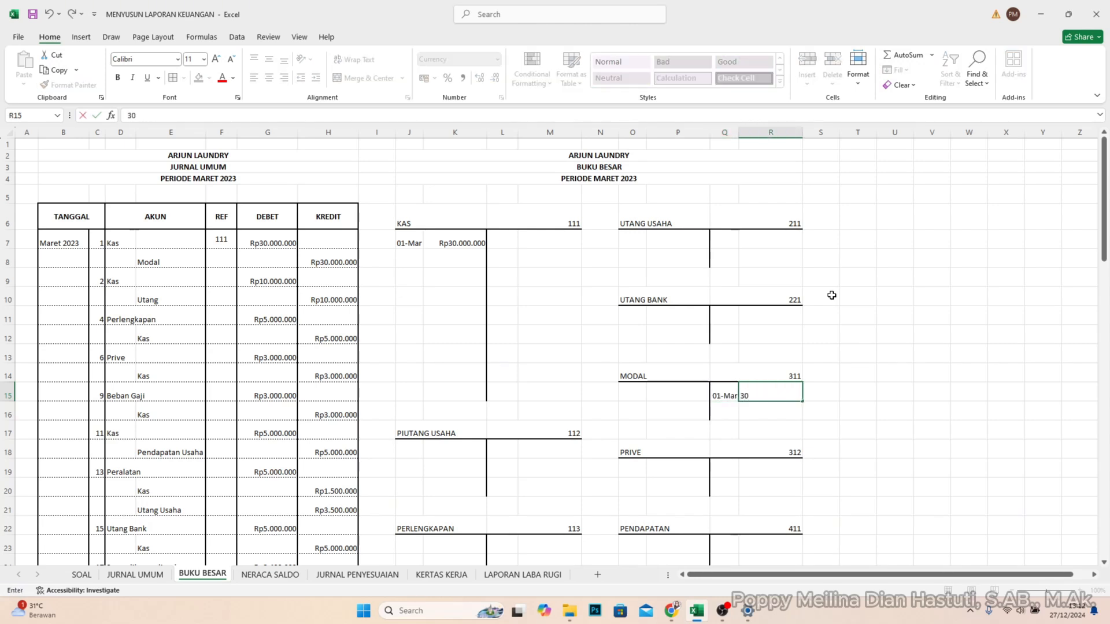
pyautogui.write('0.000.000')
pyautogui.press('Return')
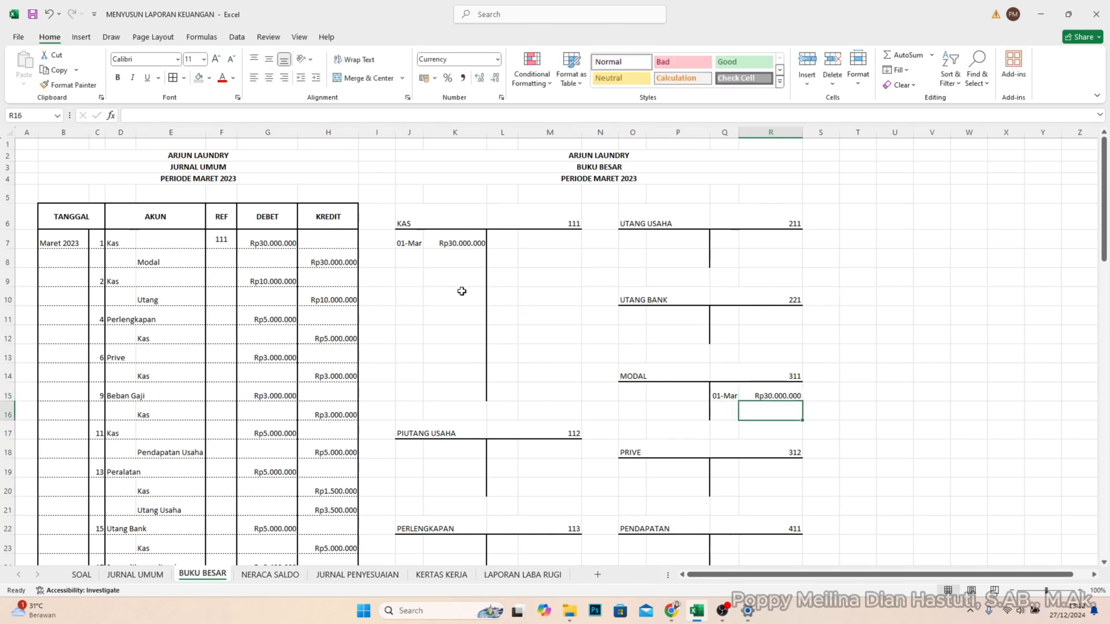
# - Enter account code 311 in REF cell F8 for the Modal line of the journal
pyautogui.click(216, 258)
pyautogui.write('311')
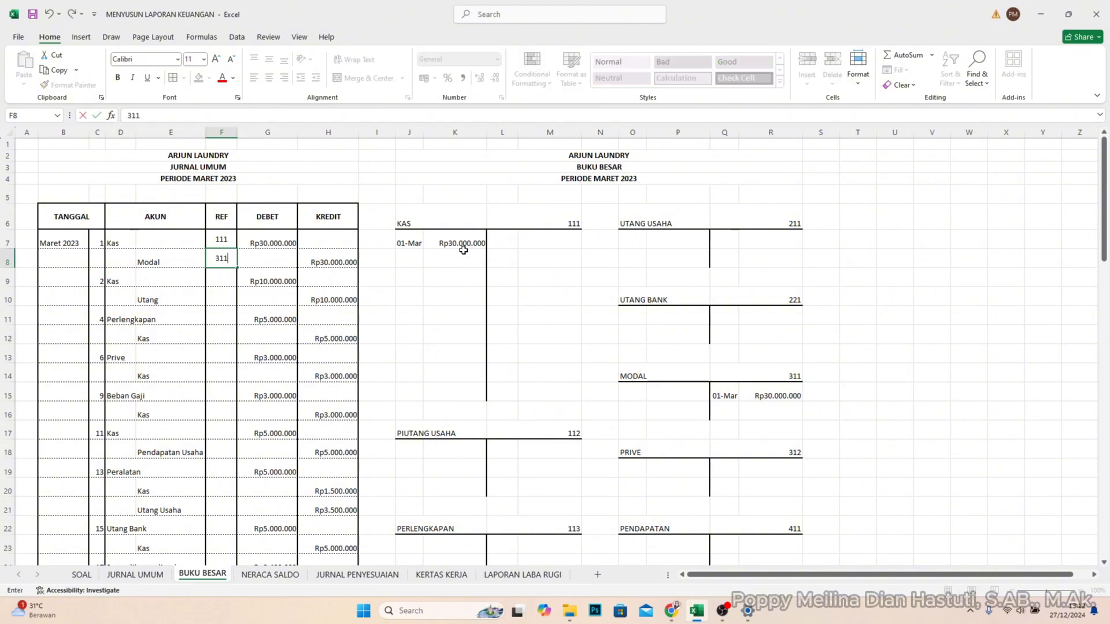
pyautogui.press('Return')
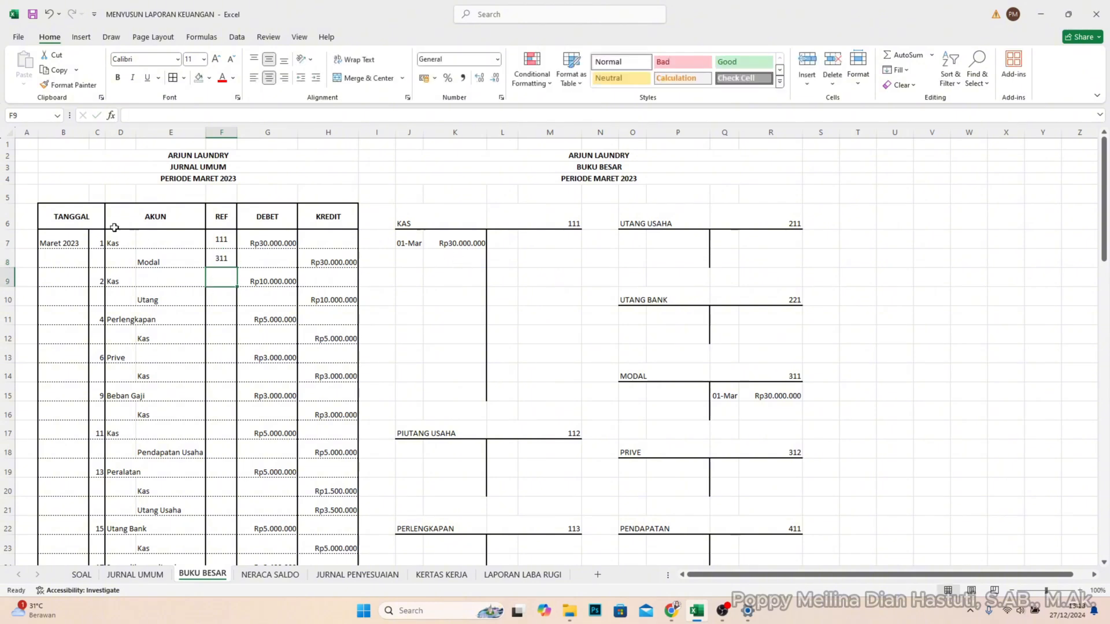
# - Post the 2 March debit of Rp10.000.000 to the KAS account in J8 and K8
pyautogui.click(396, 256)
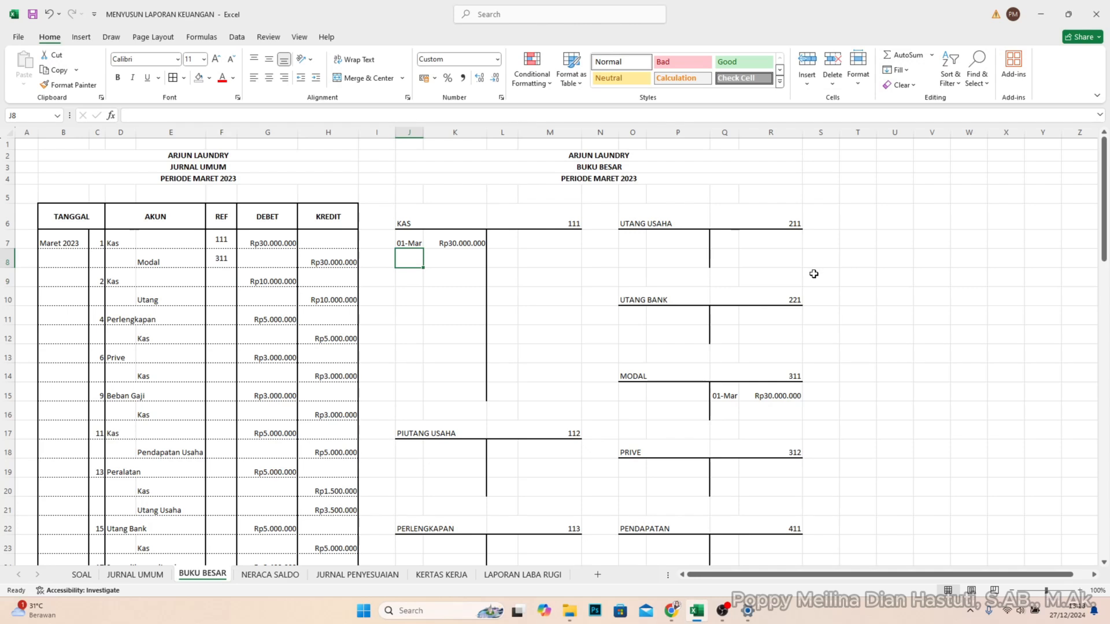
pyautogui.write('2/3')
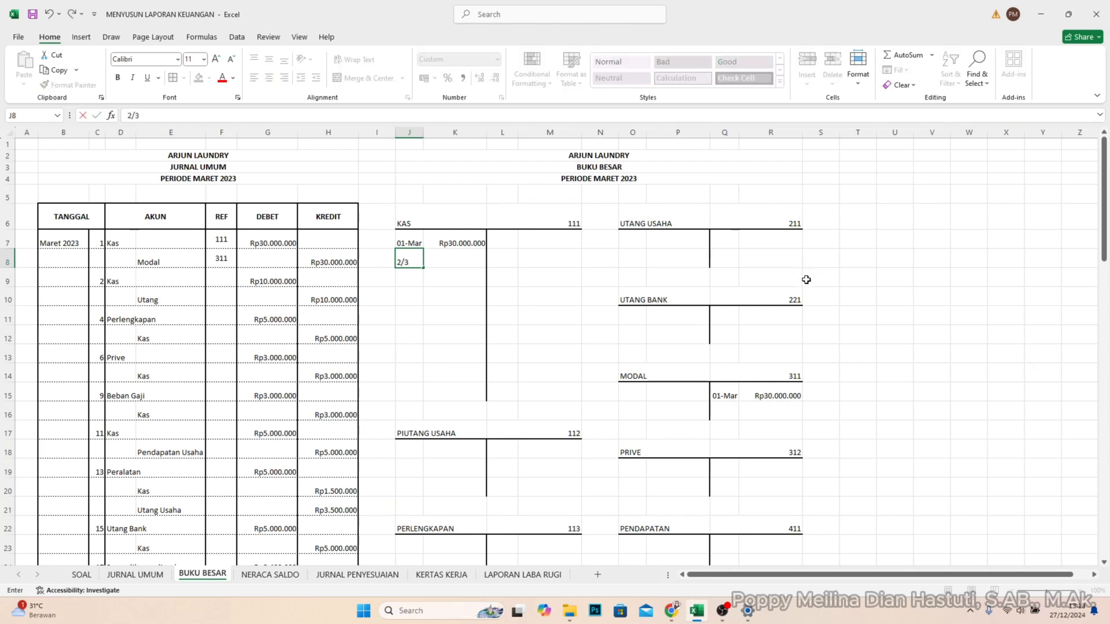
pyautogui.press('Tab')
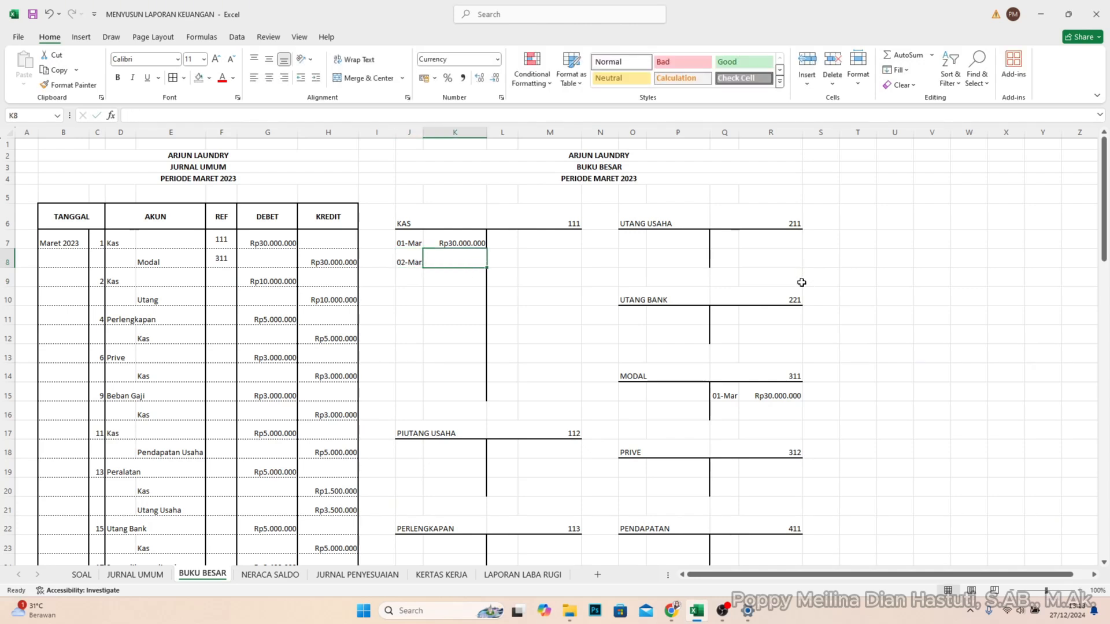
pyautogui.write('10.000')
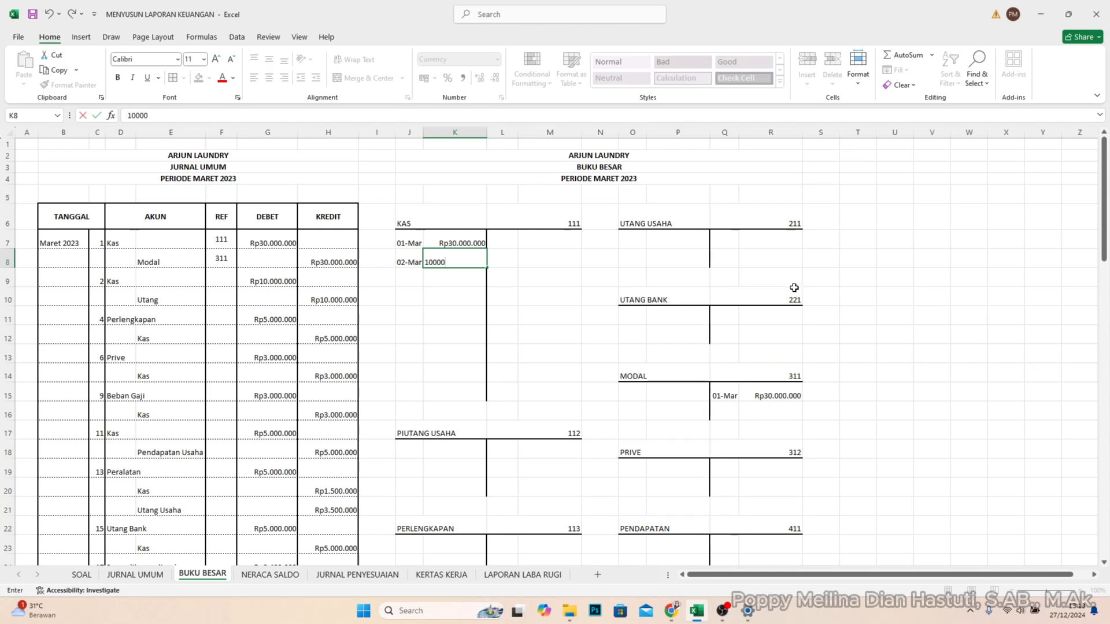
pyautogui.write('.000')
pyautogui.press('Return')
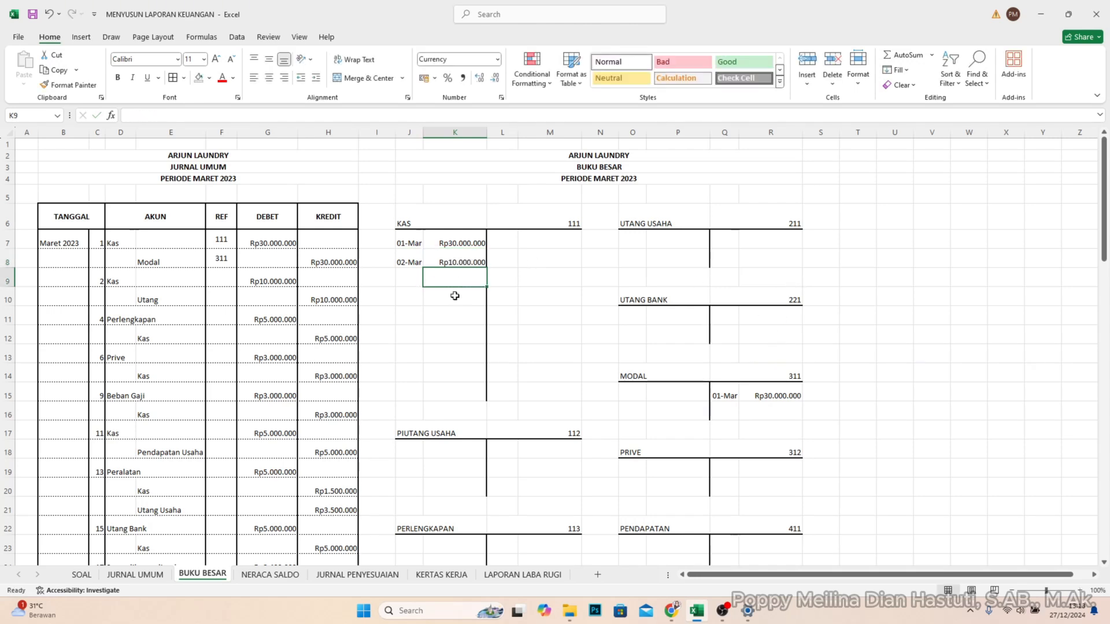
# - Enter account code 111 in REF cell F9 for the 2 March Kas entry
pyautogui.click(219, 278)
pyautogui.write('1')
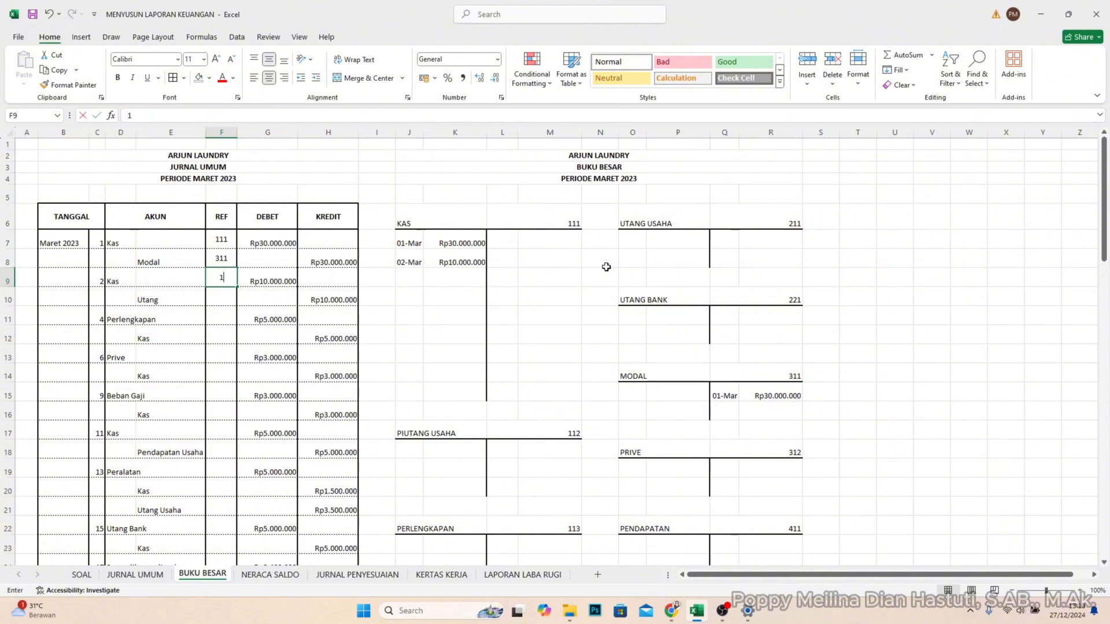
pyautogui.write('11')
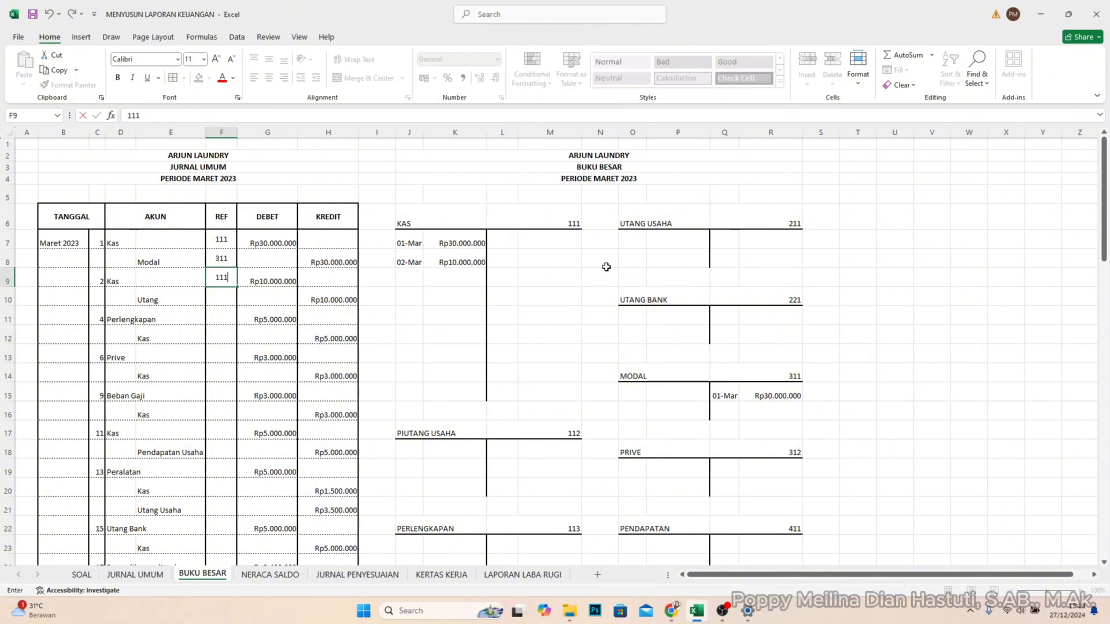
pyautogui.press('Return')
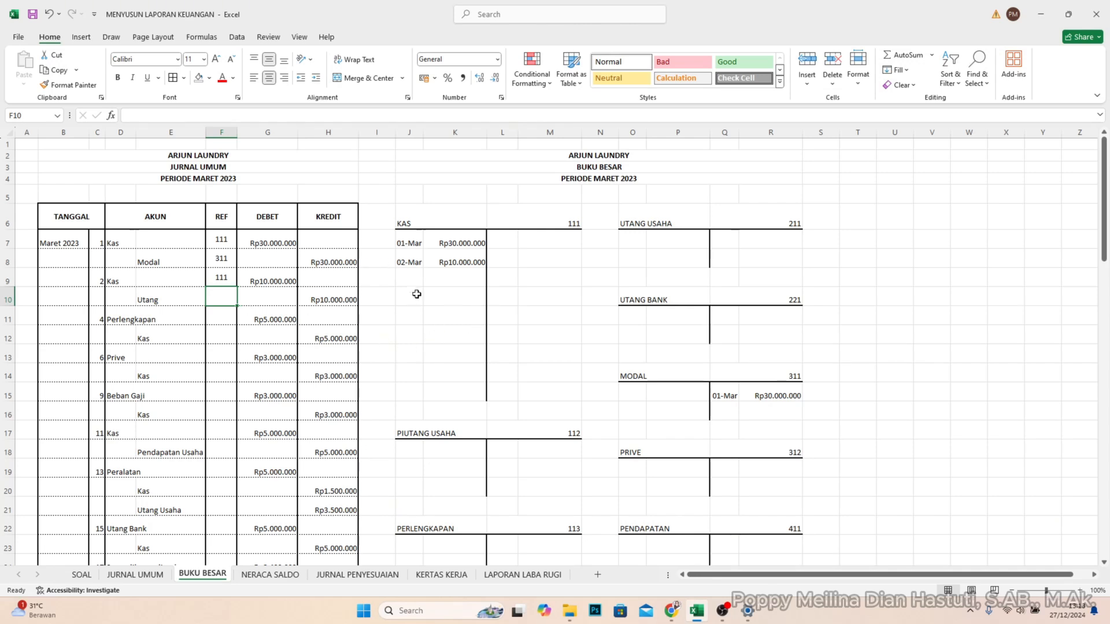
# - Change the account name in E12 of the JURNAL UMUM sheet to Utang Bank and return to the BUKU BESAR sheet
pyautogui.click(182, 298)
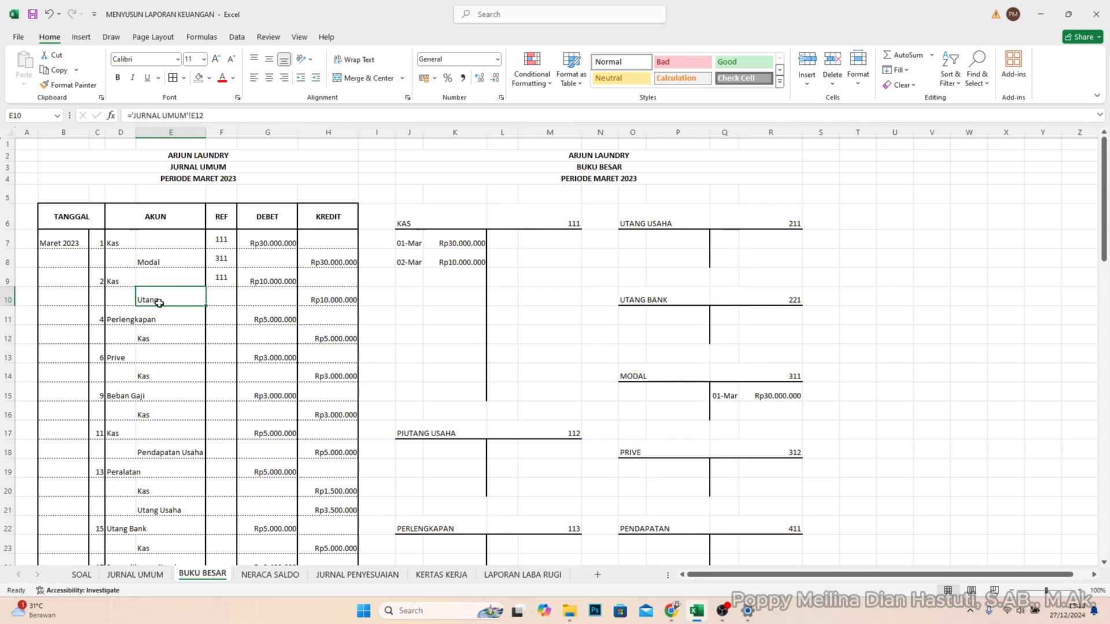
pyautogui.click(134, 574)
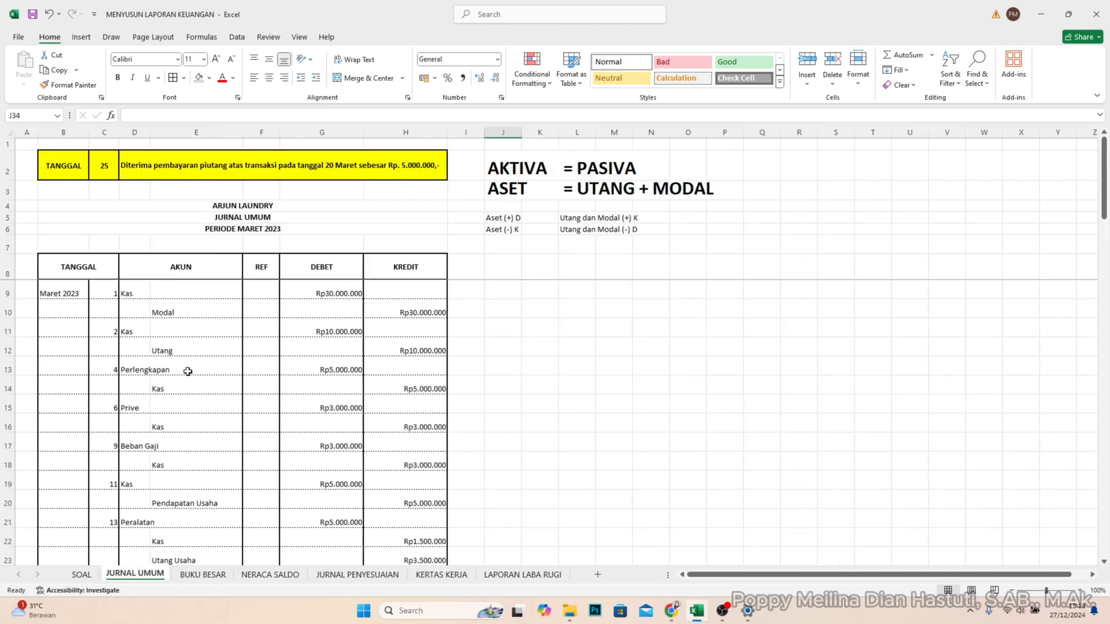
pyautogui.doubleClick(185, 347)
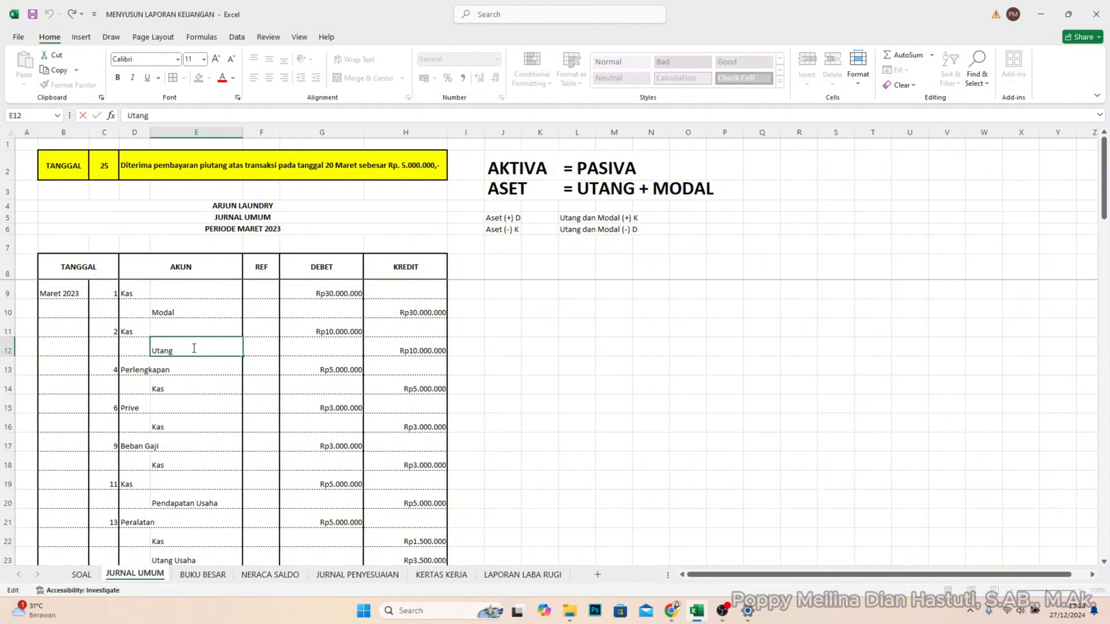
pyautogui.write('Ban')
pyautogui.press('Return')
pyautogui.press('Return')
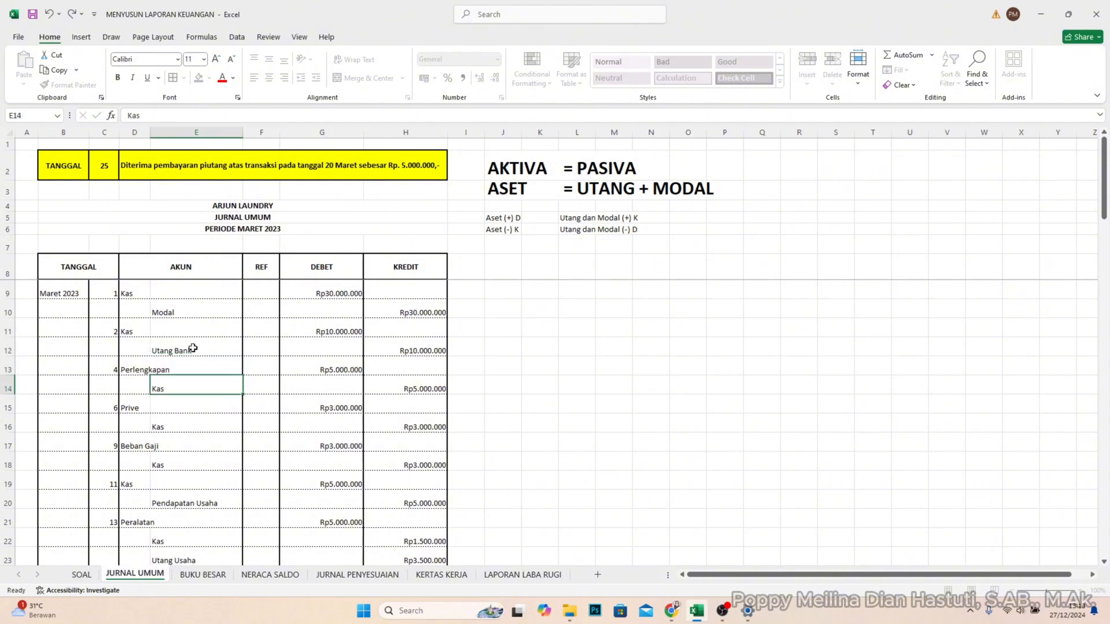
pyautogui.click(202, 575)
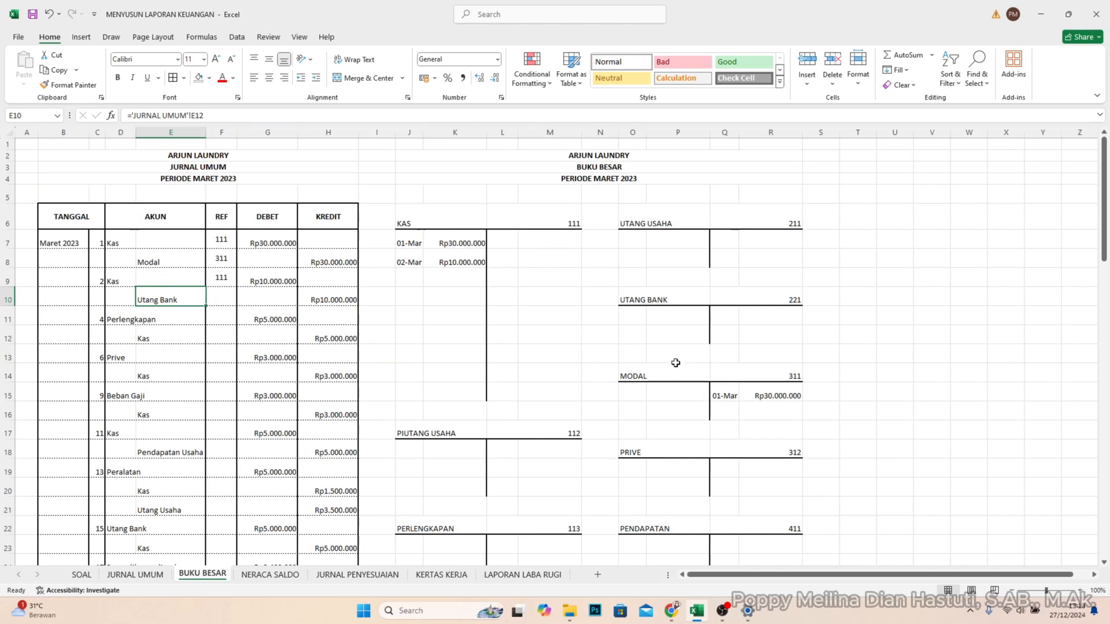
# - Post the 2 March credit of Rp10.000.000 to the UTANG BANK account in Q11 and R11
pyautogui.click(732, 319)
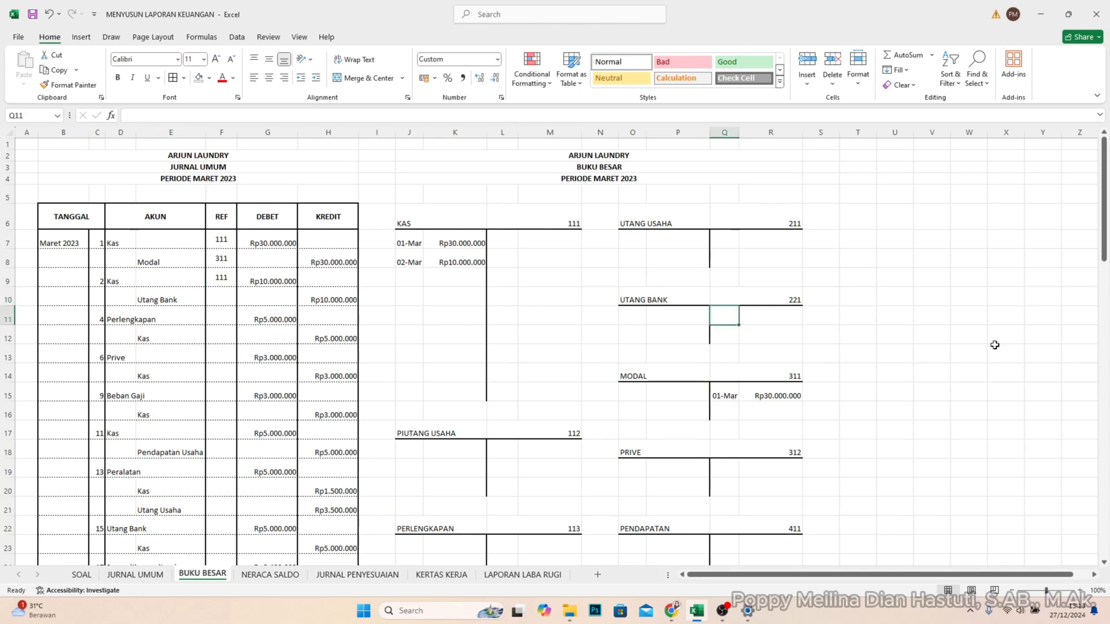
pyautogui.write('2/3')
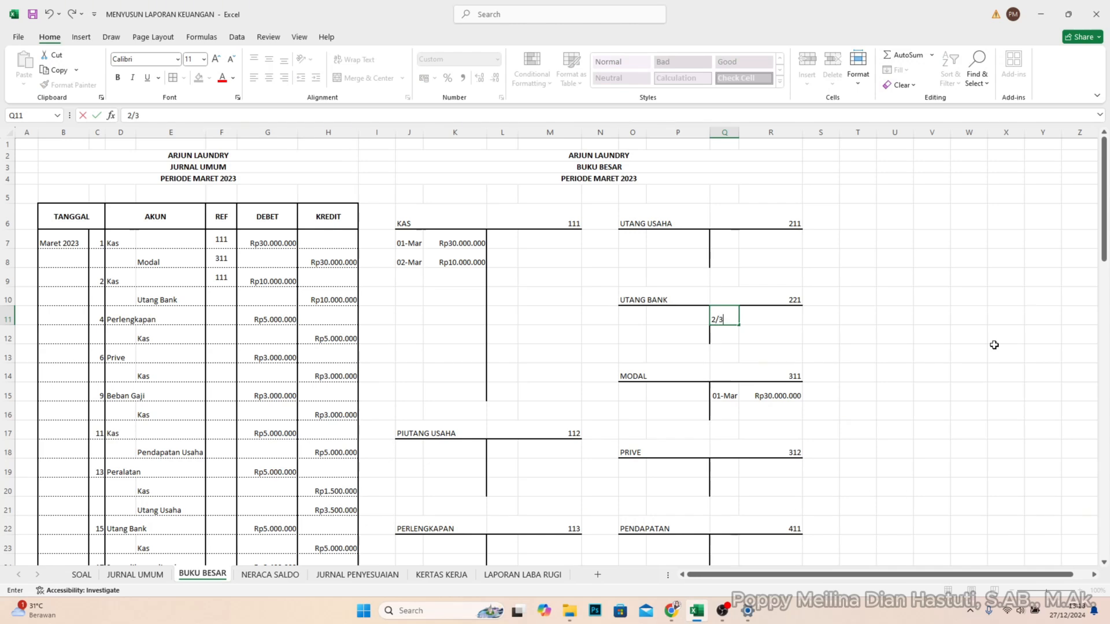
pyautogui.press('Tab')
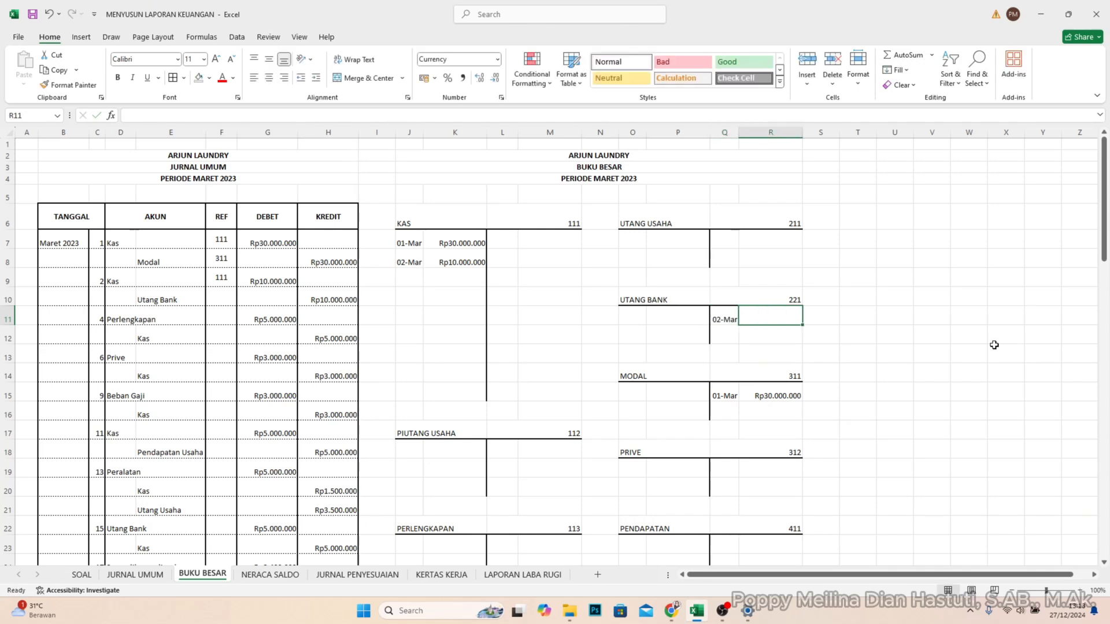
pyautogui.write('1')
pyautogui.write('00.000.000')
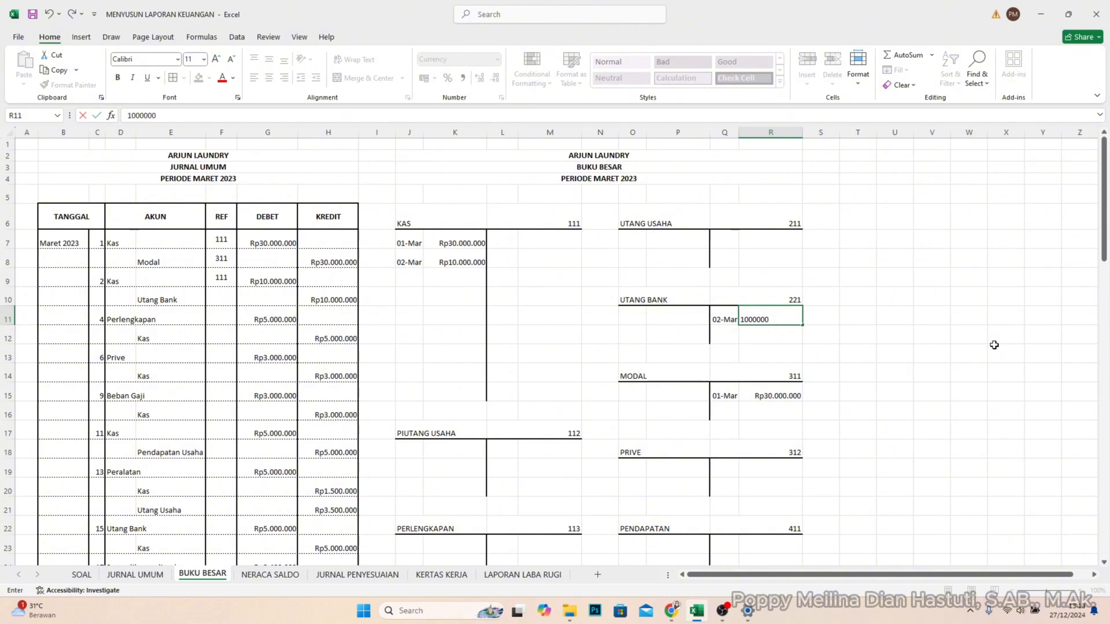
pyautogui.press('Return')
pyautogui.press('Up')
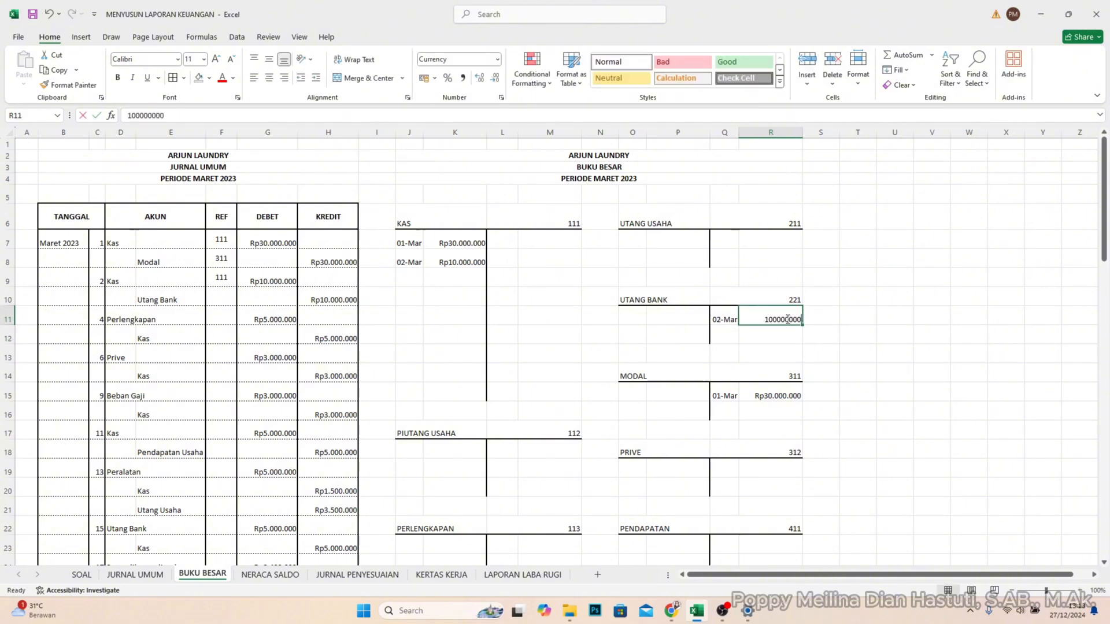
pyautogui.press('F2')
pyautogui.press('Return')
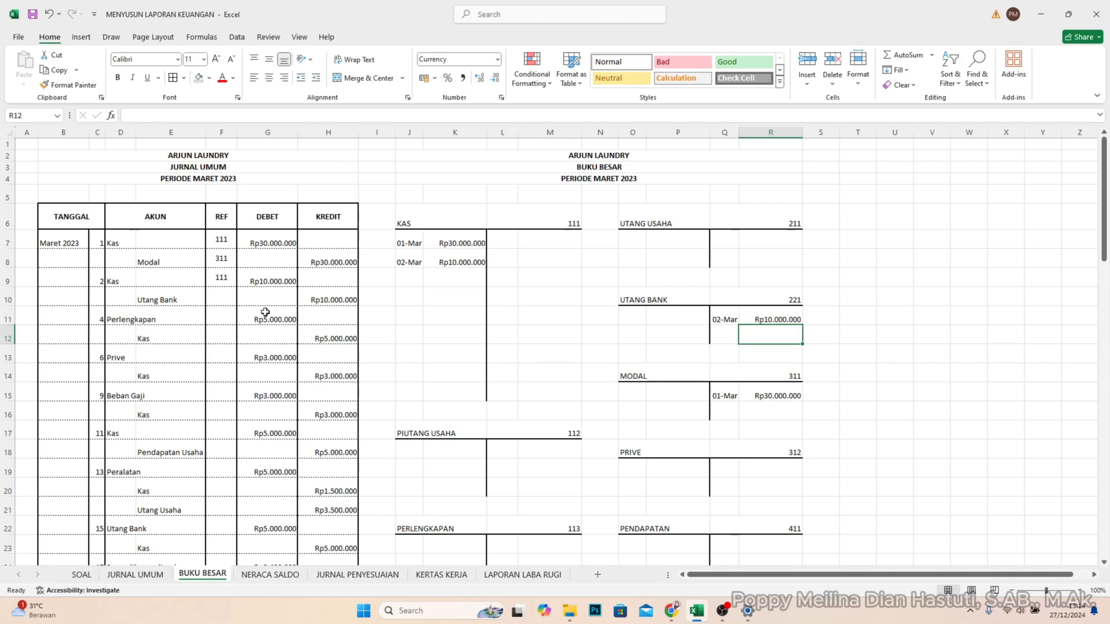
# - Enter account code 221 in REF cell F10 for the Utang Bank line
pyautogui.click(219, 299)
pyautogui.write('22')
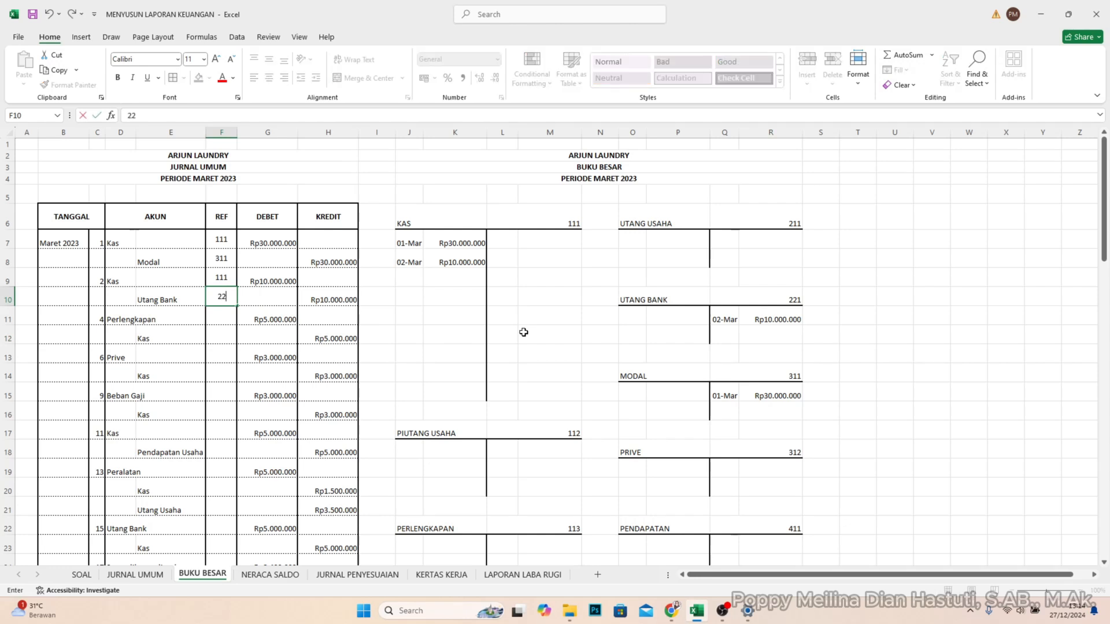
pyautogui.write('1')
pyautogui.press('Return')
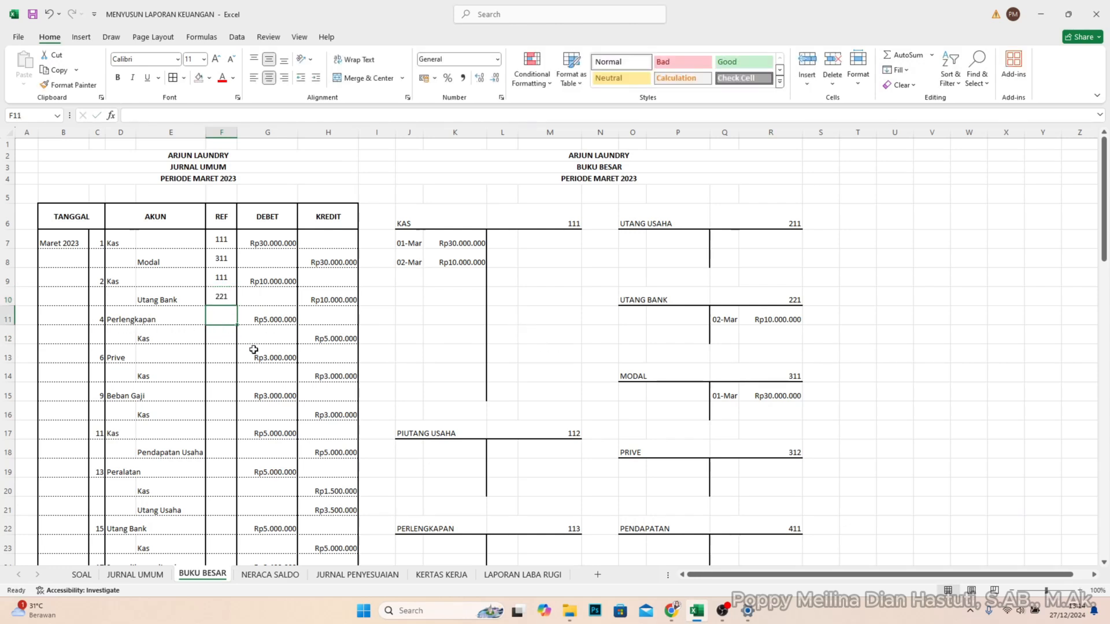
# - Post the 4 March debit of Rp5.000.000 to the PERLENGKAPAN account in J23 and K23
pyautogui.scroll(-1, 289, 376)
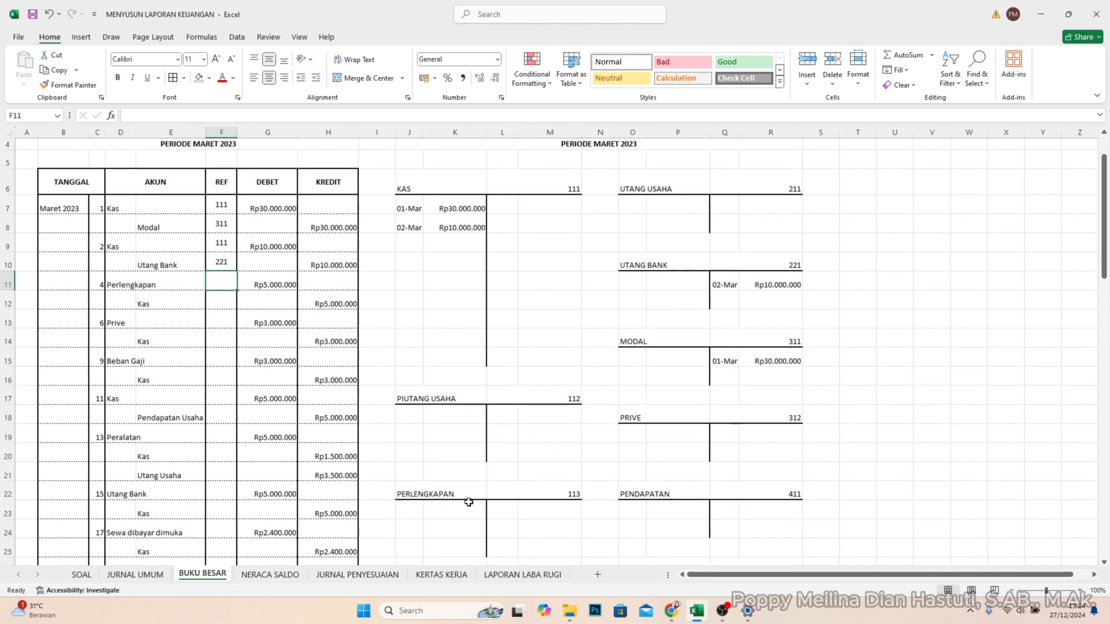
pyautogui.scroll(-1, 451, 500)
pyautogui.click(409, 454)
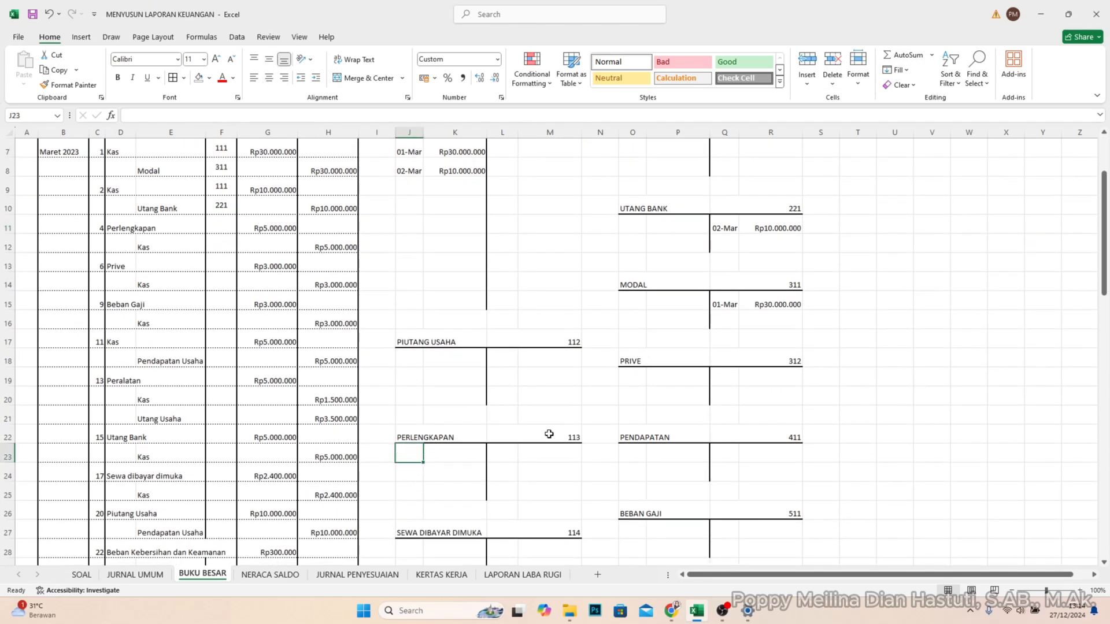
pyautogui.write('4/3')
pyautogui.press('Tab')
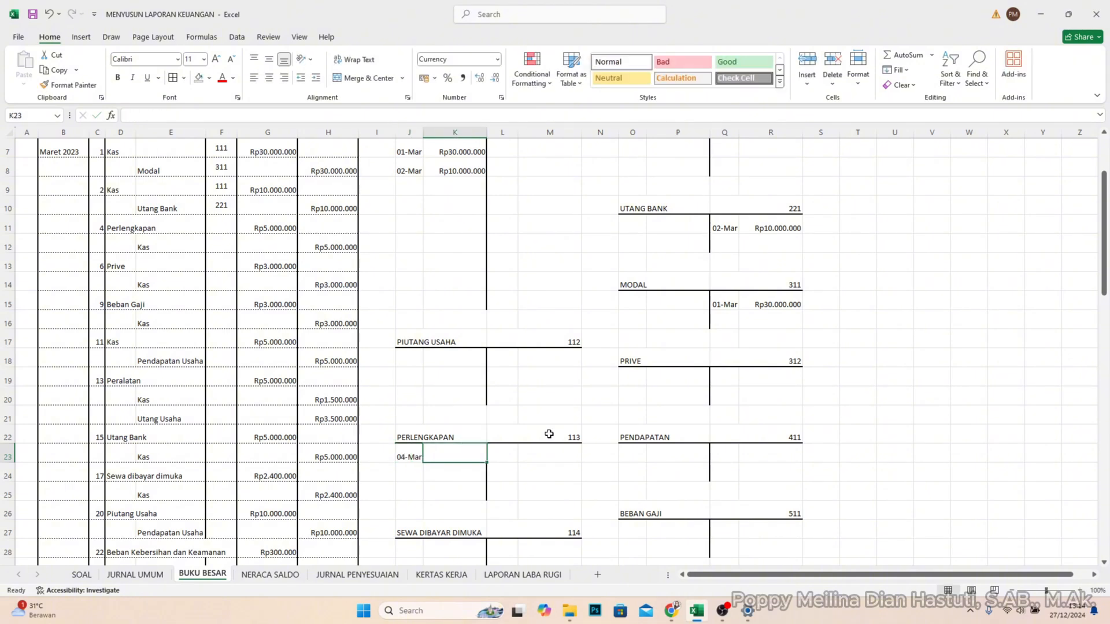
pyautogui.write('50')
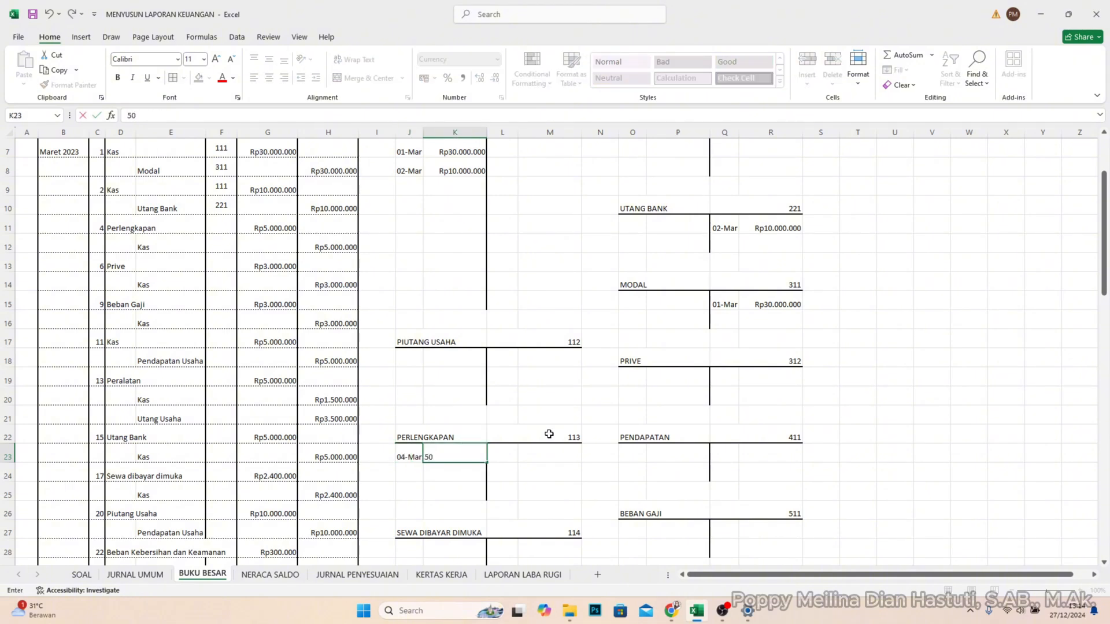
pyautogui.write('00000')
pyautogui.press('Return')
# - Enter account code 113 in REF cell F11 for the Perlengkapan line
pyautogui.click(218, 223)
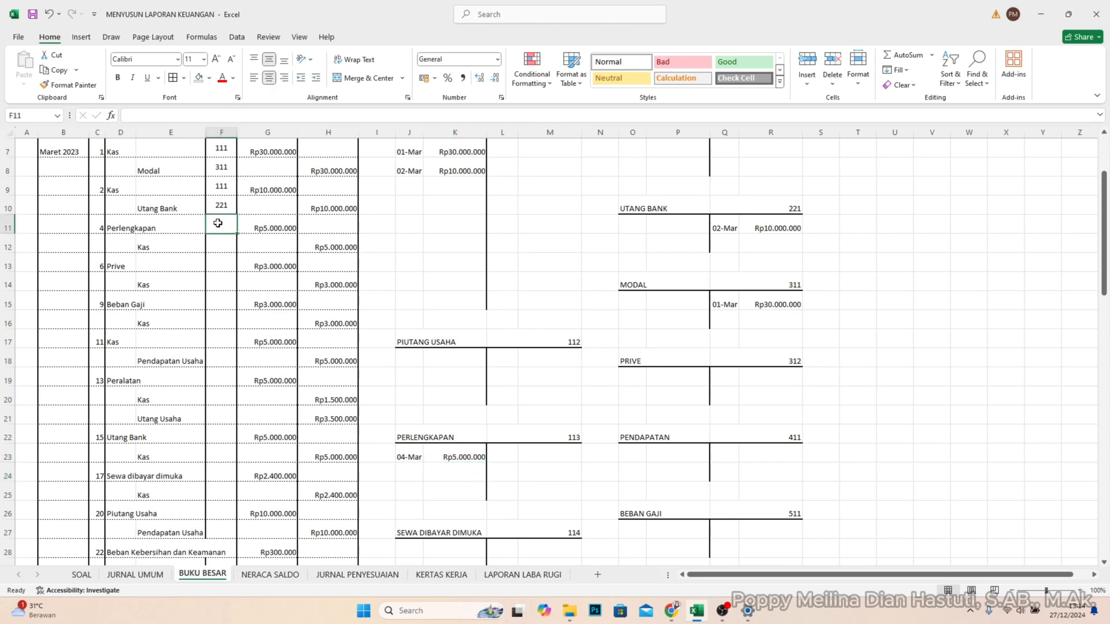
pyautogui.write('11')
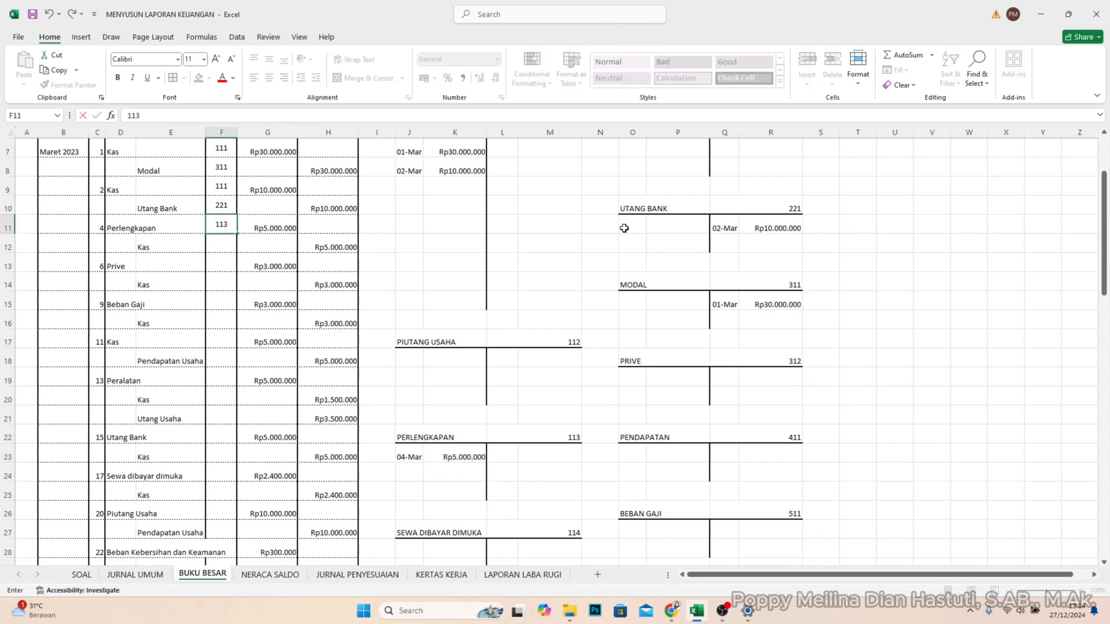
pyautogui.write('3')
pyautogui.press('Return')
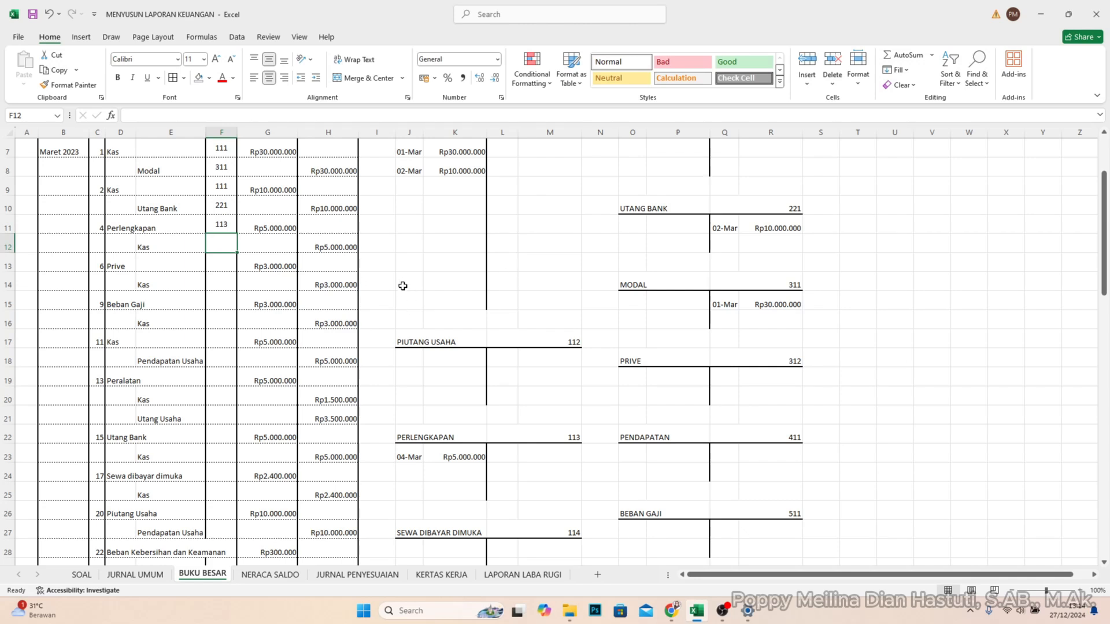
# - Post the 4 March credit of Rp5.000.000 to the KAS account in L7 and M7
pyautogui.scroll(2, 403, 286)
pyautogui.click(504, 240)
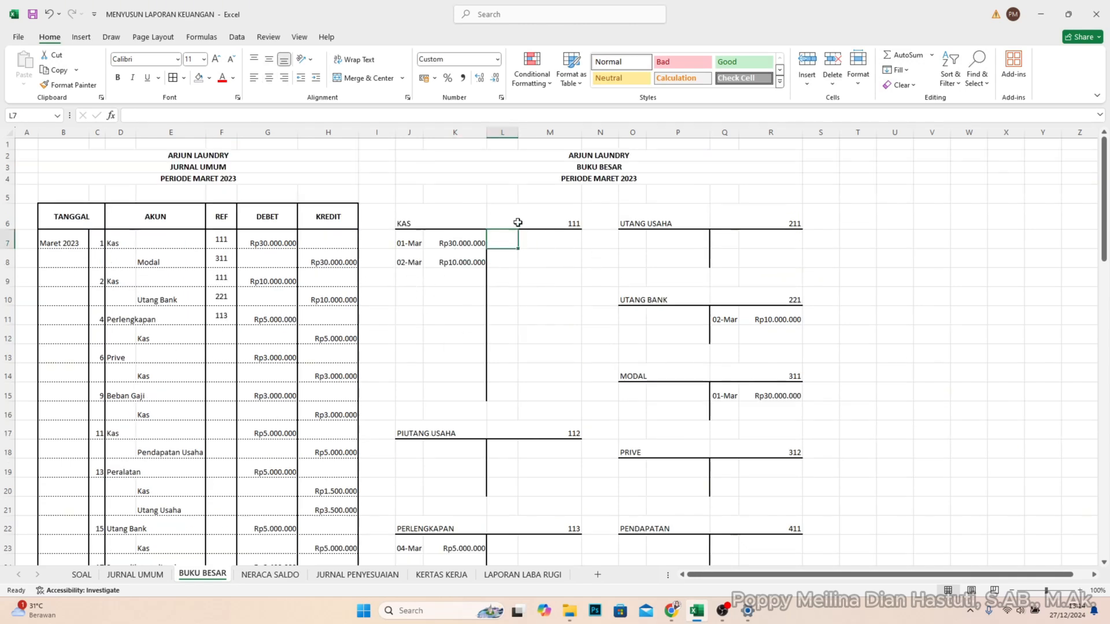
pyautogui.write('4/3')
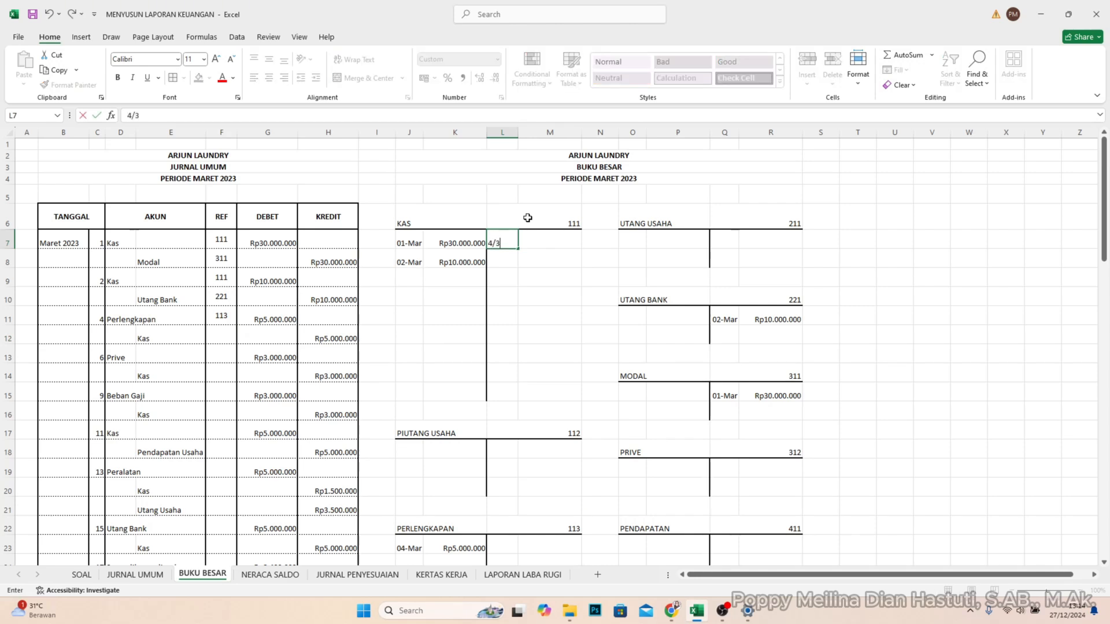
pyautogui.press('Tab')
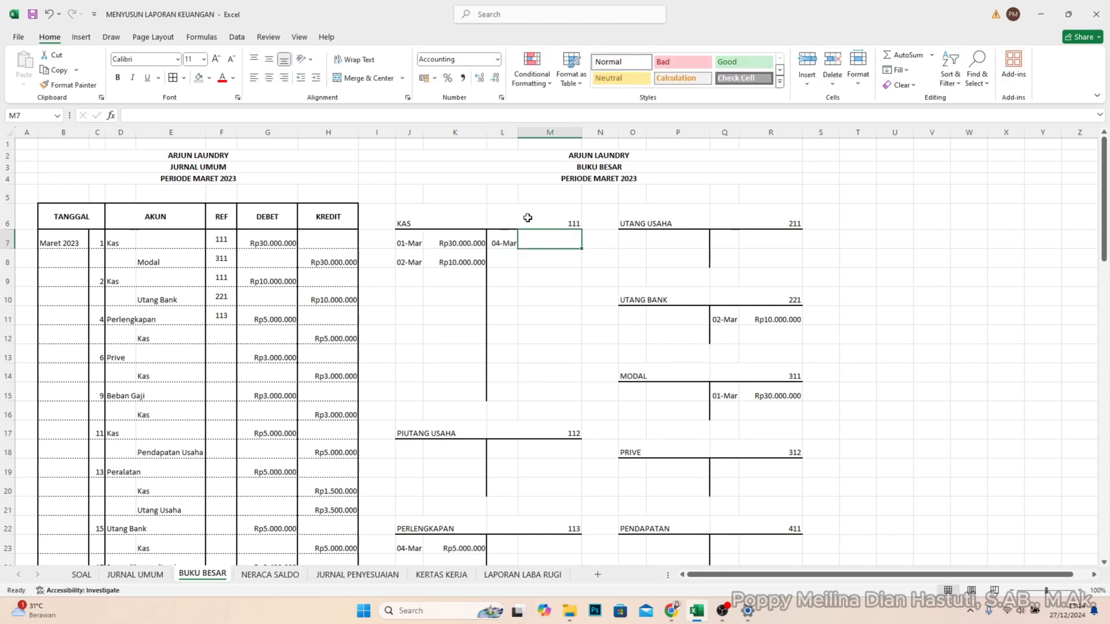
pyautogui.write('5.00')
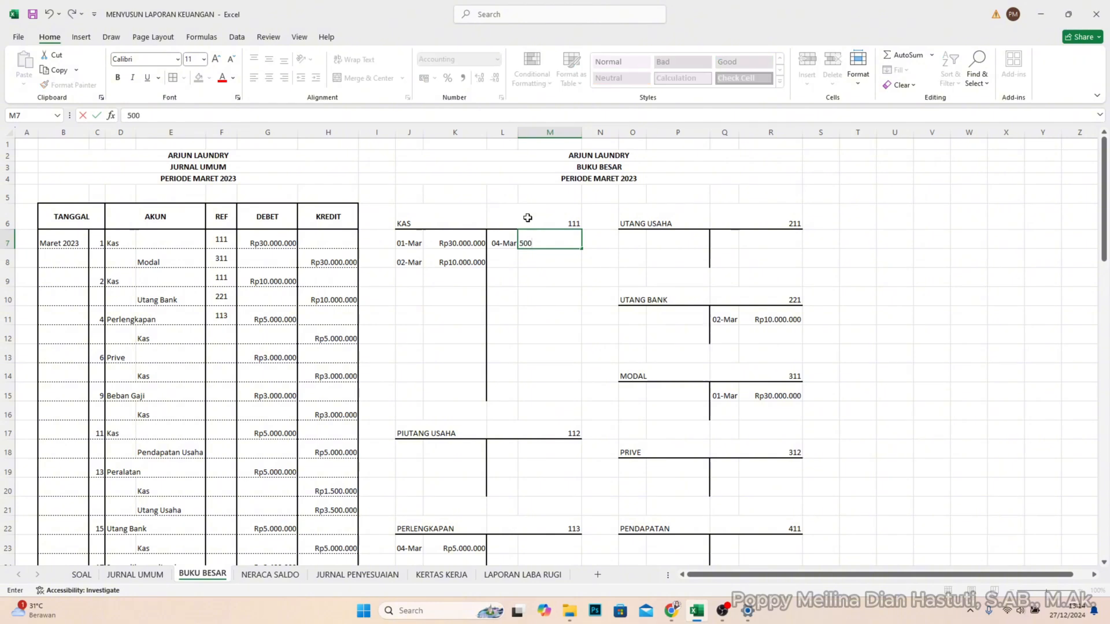
pyautogui.write('0.000')
pyautogui.press('Return')
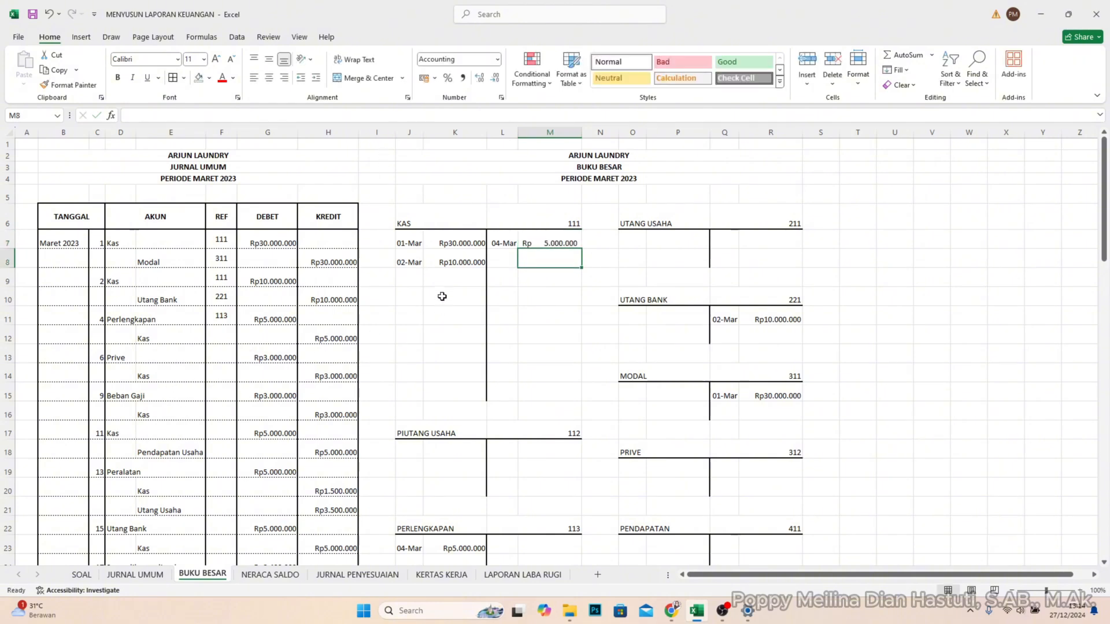
# - Enter account code 111 in REF cell F12 for the 4 March Kas line
pyautogui.click(225, 360)
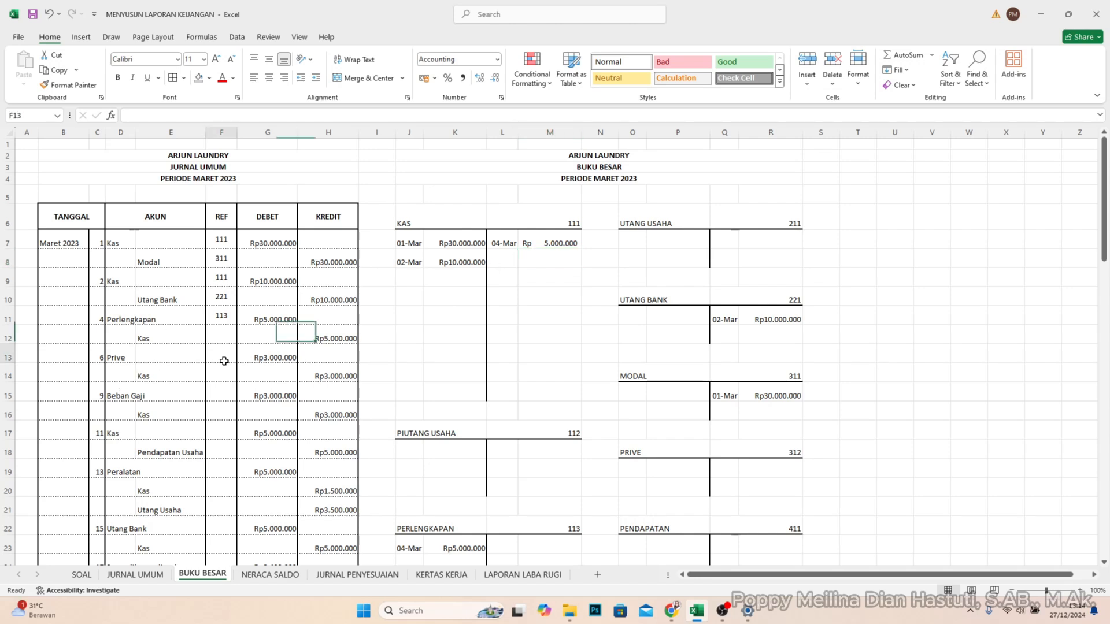
pyautogui.click(221, 333)
pyautogui.write('111')
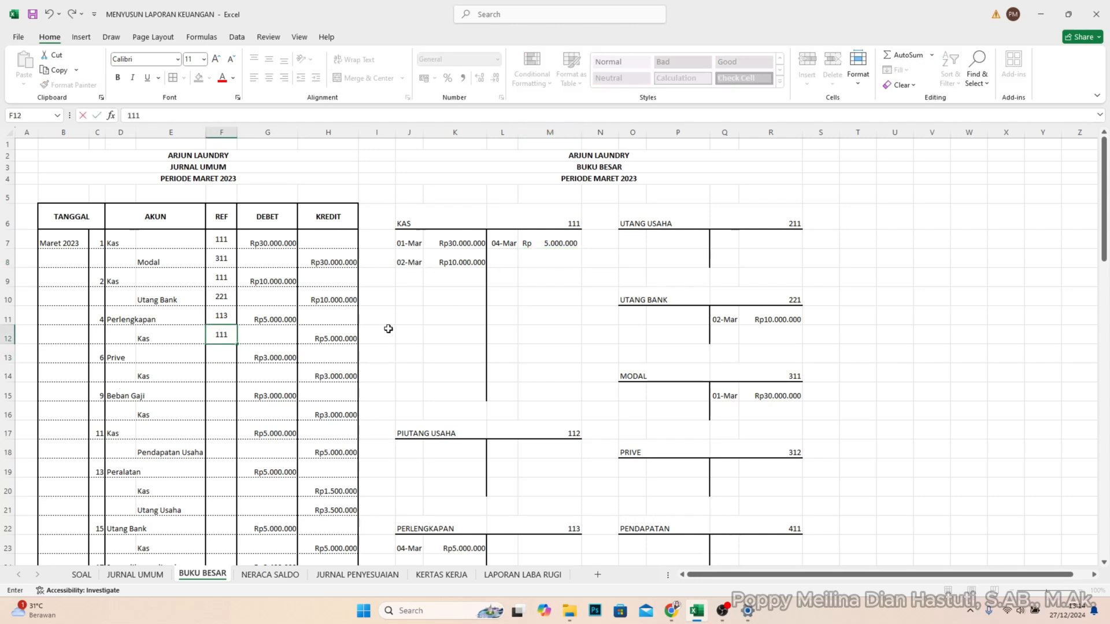
pyautogui.press('Return')
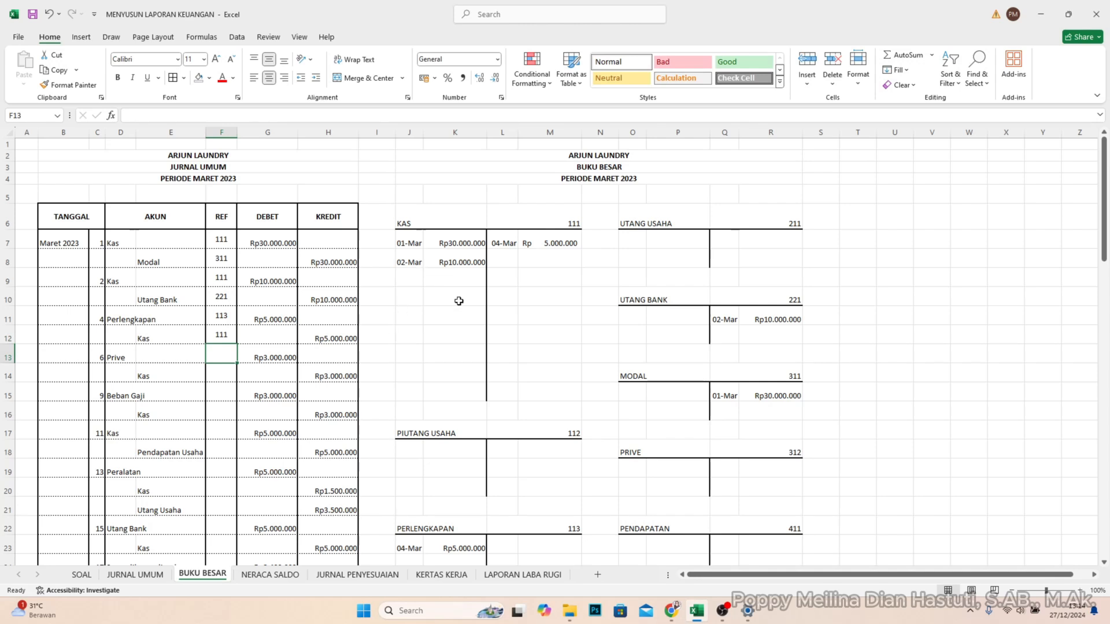
# - Post the 6 March debit of Rp3.000.000 to the PRIVE account in O19 and P19
pyautogui.scroll(-3, 509, 408)
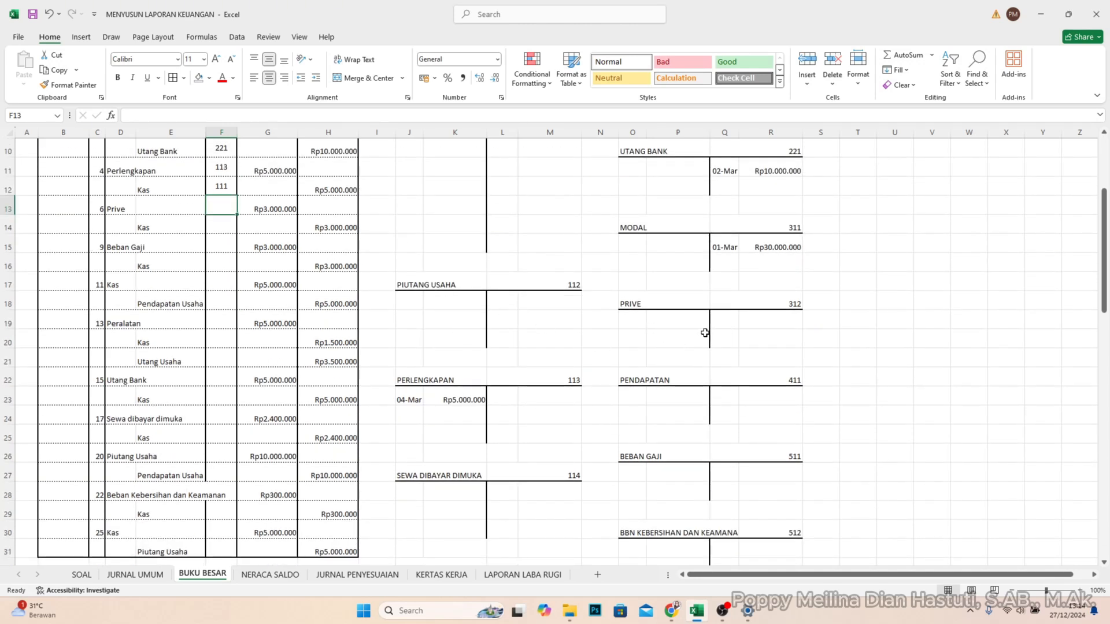
pyautogui.click(641, 321)
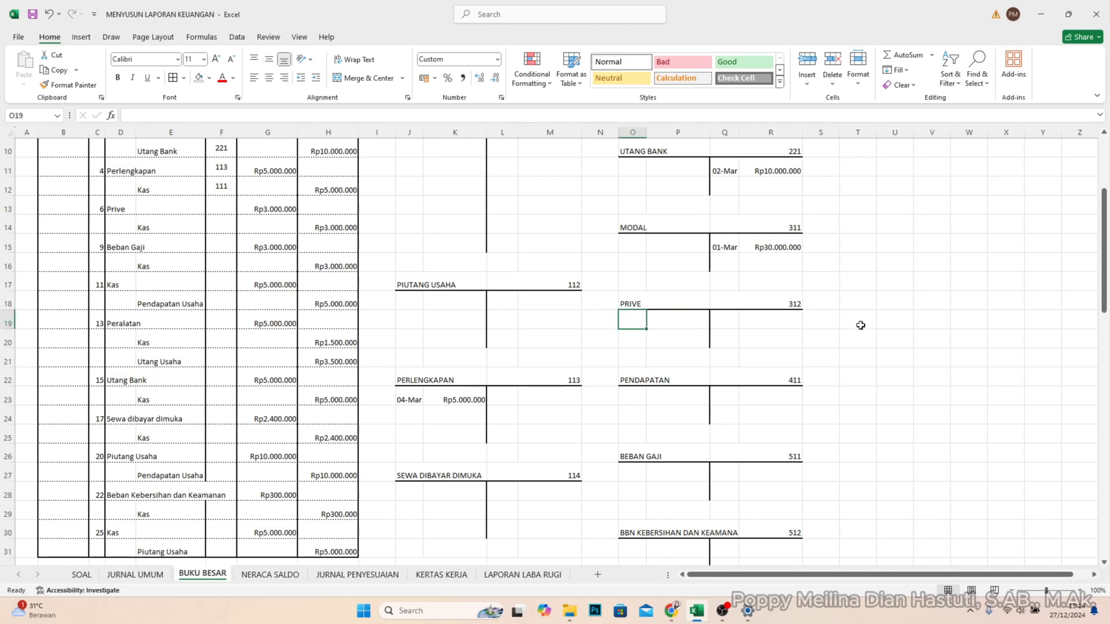
pyautogui.write('6/3')
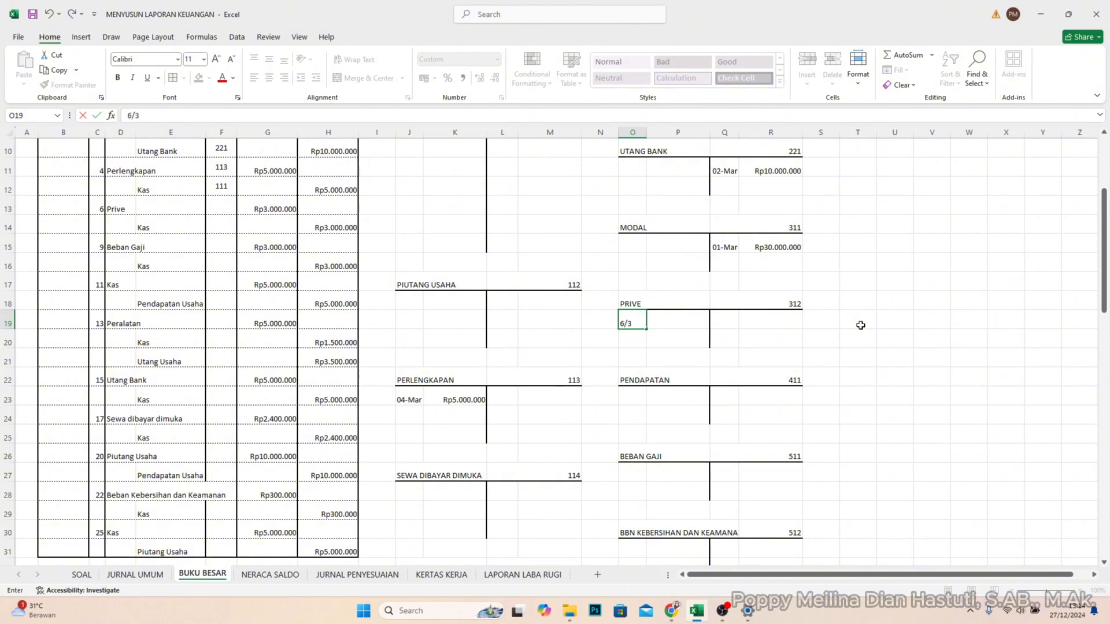
pyautogui.press('Tab')
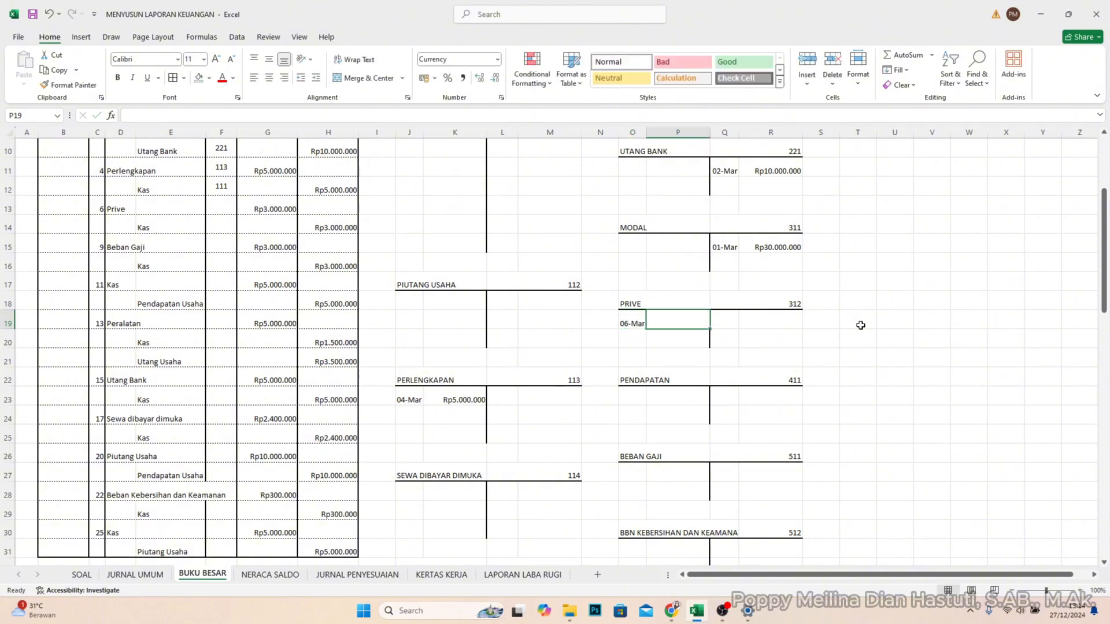
pyautogui.write('3.0')
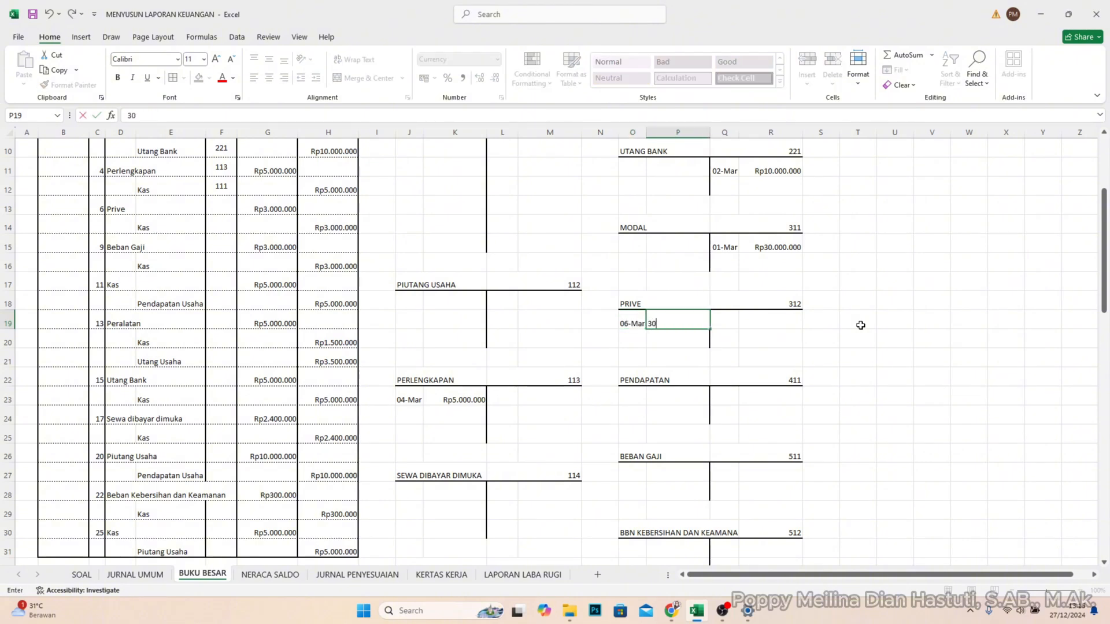
pyautogui.write('00.000')
pyautogui.press('Return')
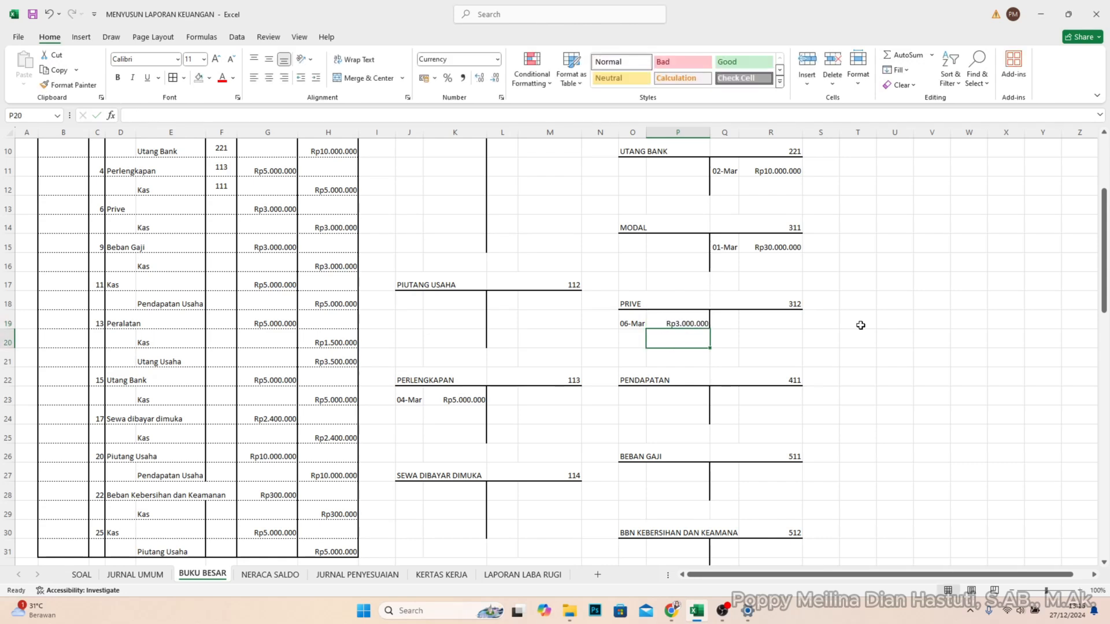
# - Enter account code 312 in REF cell F13 for the Prive line
pyautogui.click(224, 207)
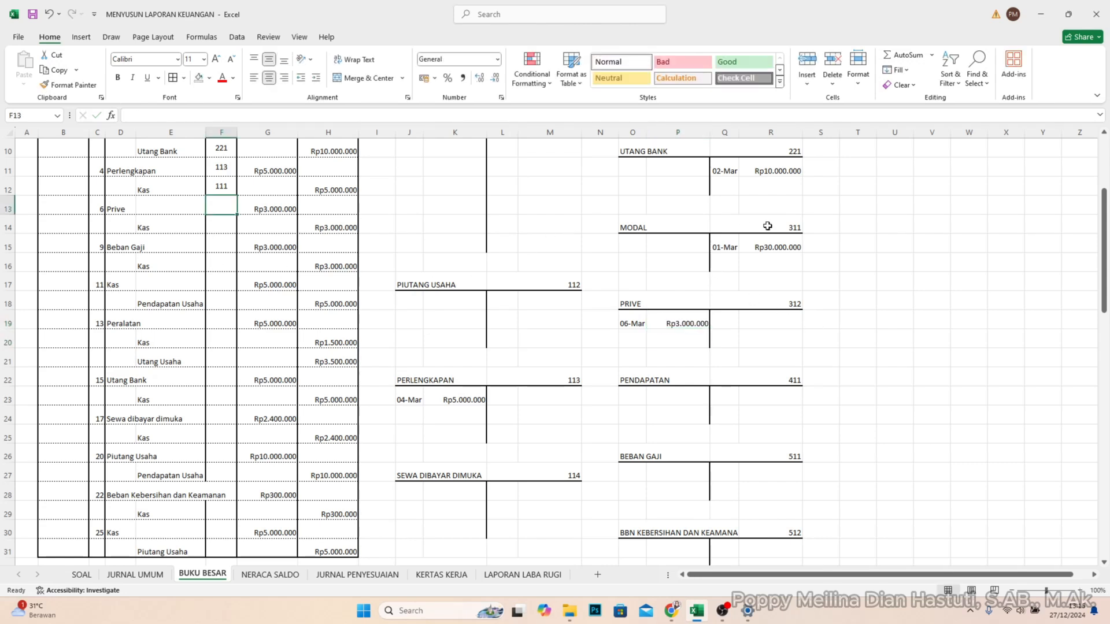
pyautogui.write('312')
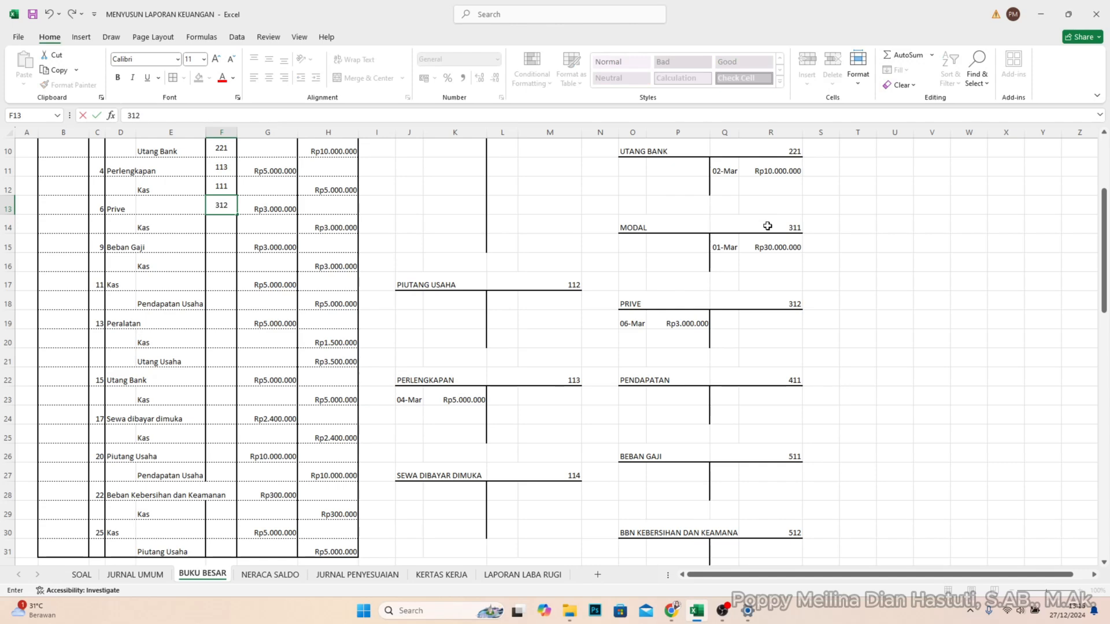
pyautogui.press('Return')
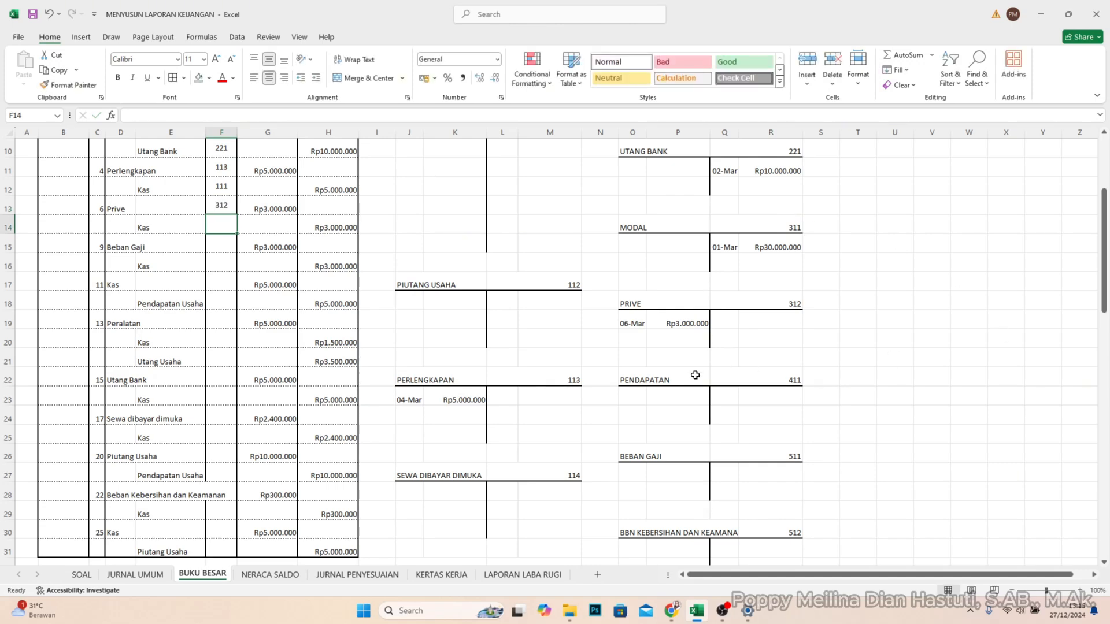
# - Post the 6 March credit of Rp3.000.000 to the KAS account in L8 and M8
pyautogui.scroll(3, 695, 373)
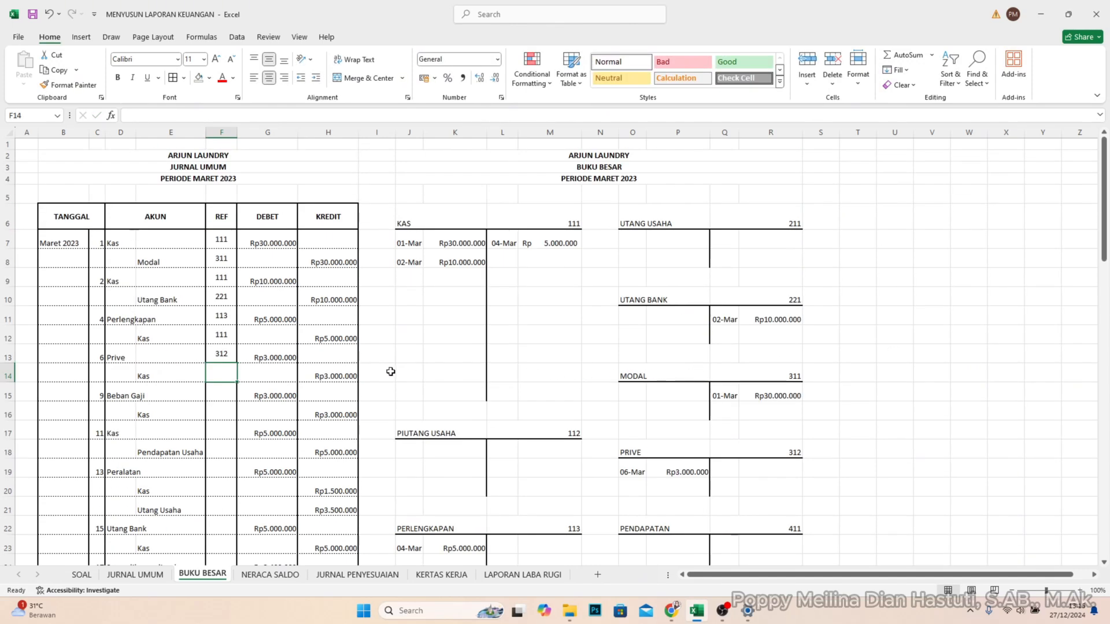
pyautogui.click(501, 263)
pyautogui.write('6')
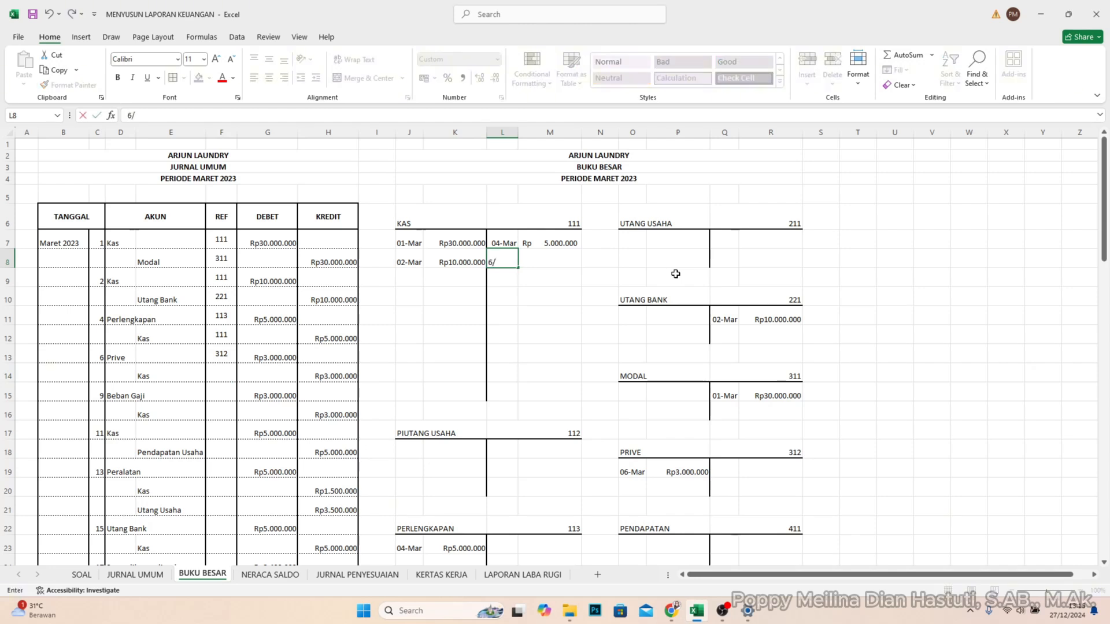
pyautogui.write('/3')
pyautogui.press('Tab')
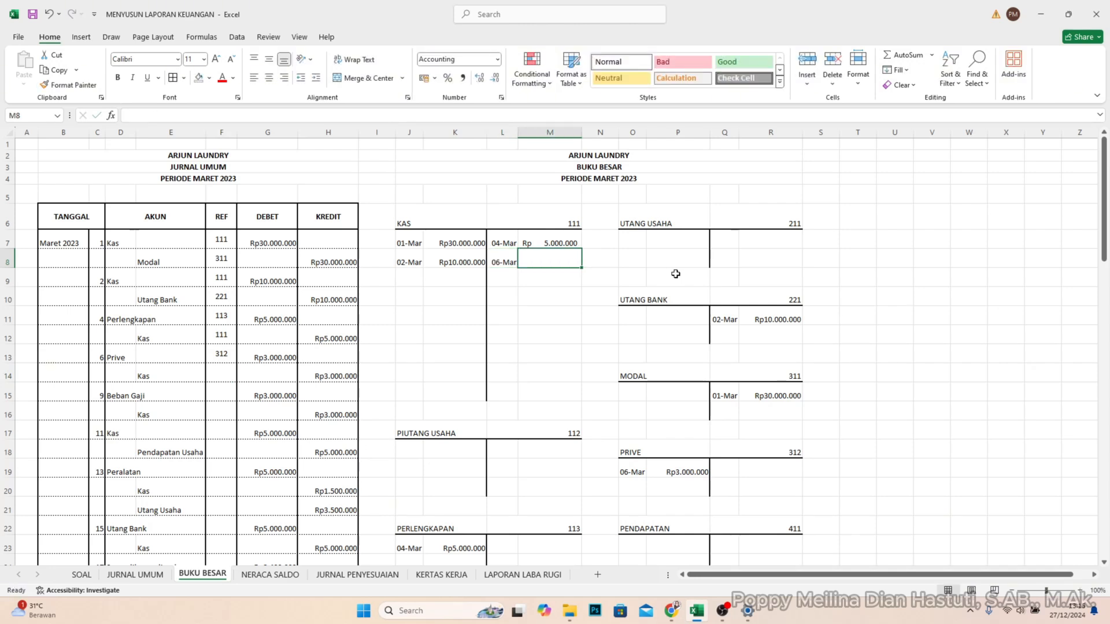
pyautogui.write('3.00')
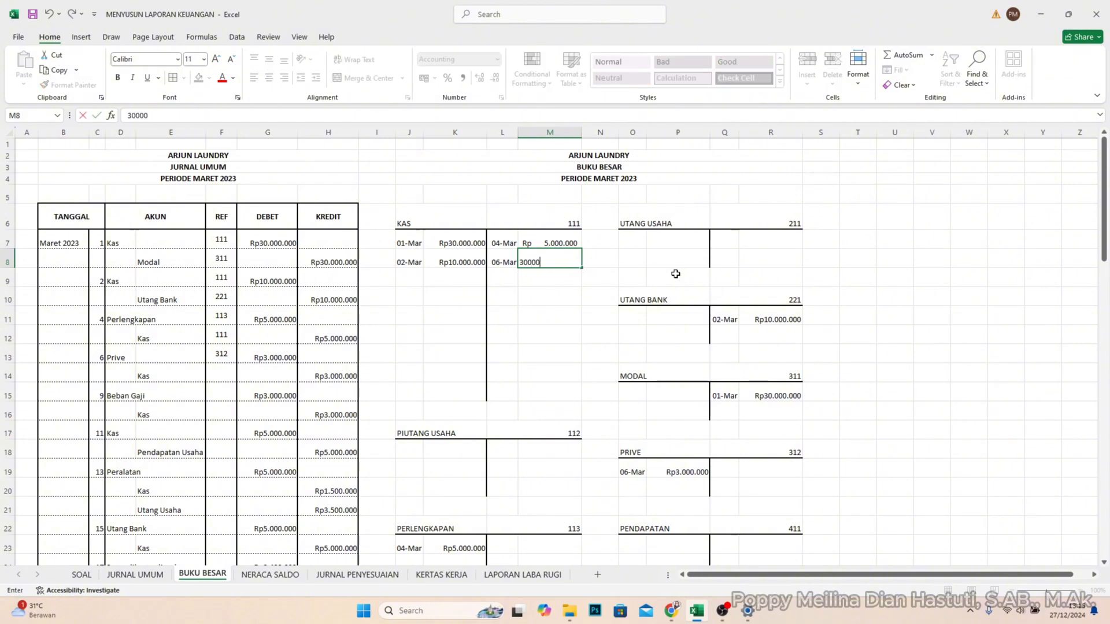
pyautogui.write('0.000')
pyautogui.press('Return')
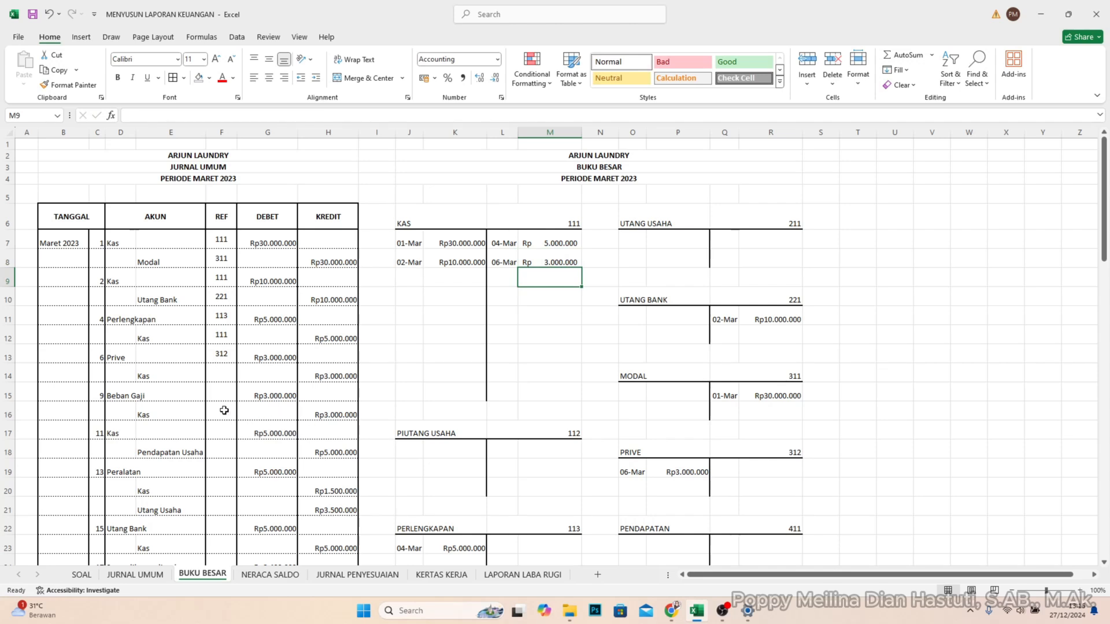
# - Enter account code 111 in REF cell F14 for the 6 March Kas line
pyautogui.click(213, 393)
pyautogui.click(222, 375)
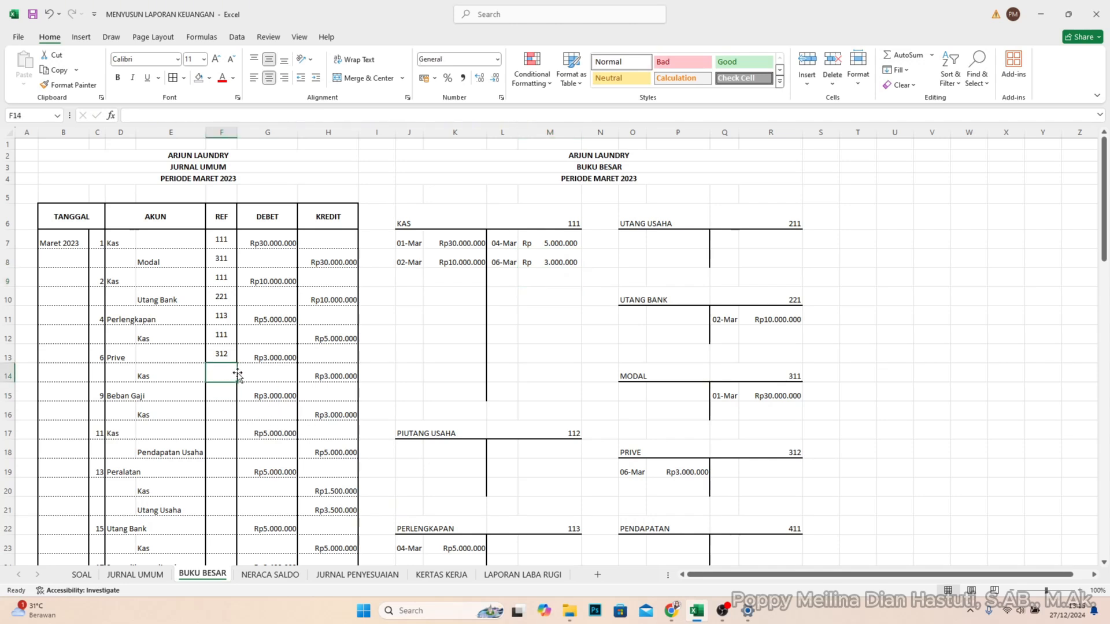
pyautogui.write('111')
pyautogui.press('Return')
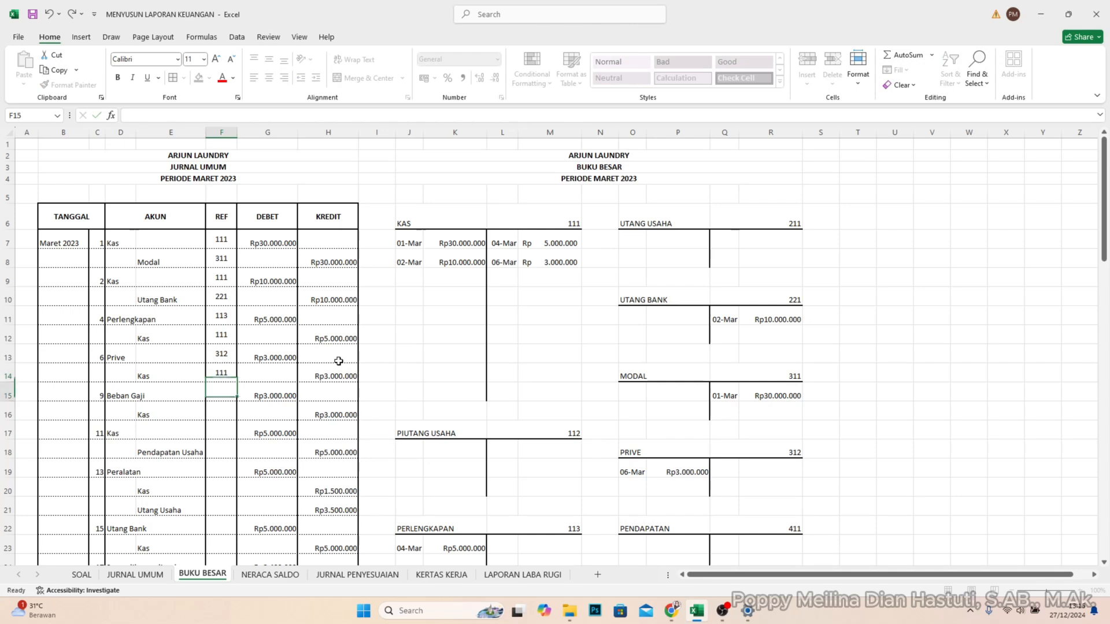
# - Post the 9 March debit of Rp3.000.000 to the BEBAN GAJI account in O27 and P27
pyautogui.scroll(-1, 274, 468)
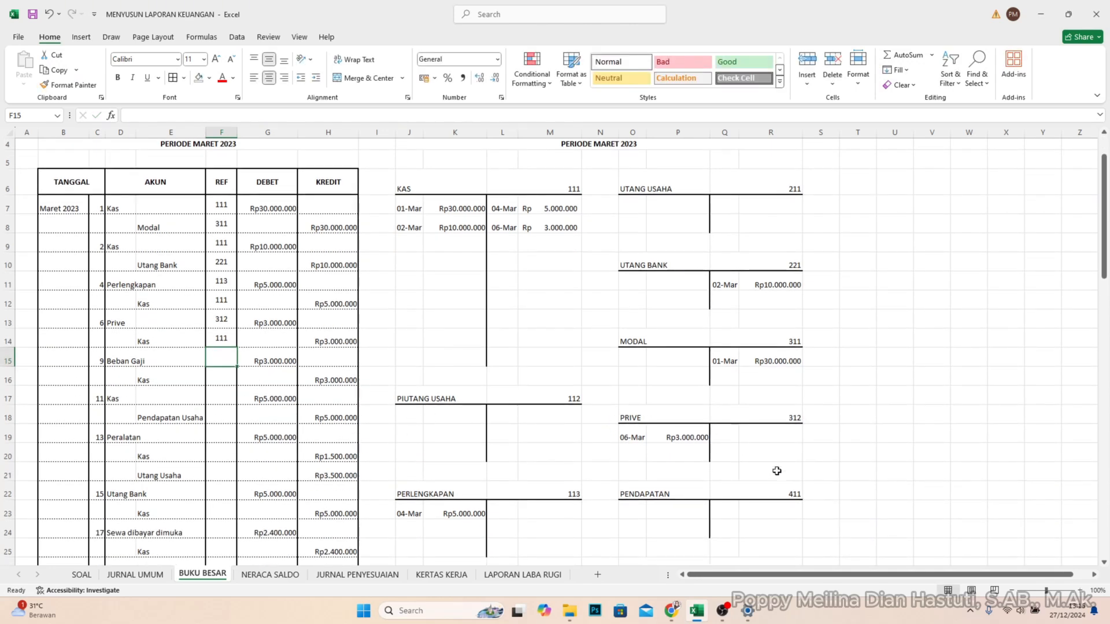
pyautogui.scroll(-1, 720, 483)
pyautogui.scroll(-1, 720, 482)
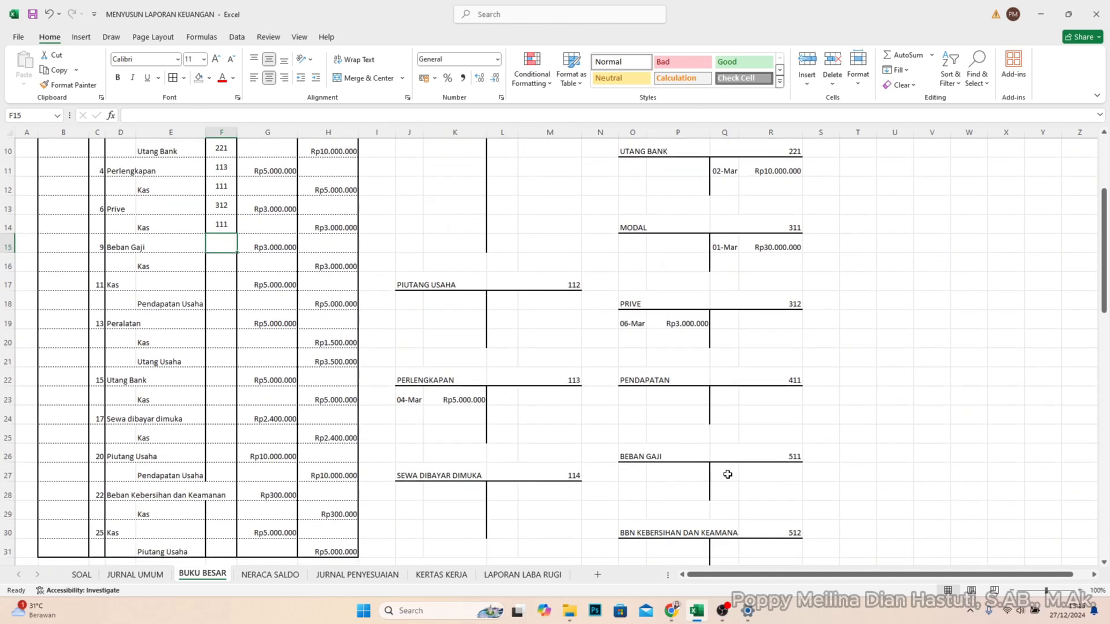
pyautogui.click(699, 473)
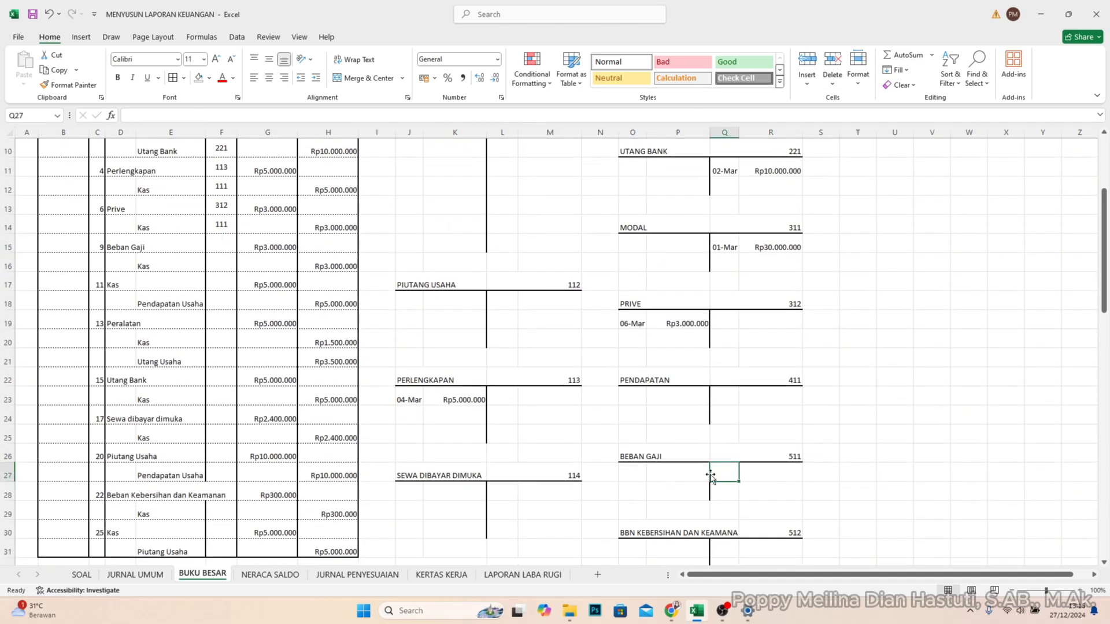
pyautogui.click(632, 477)
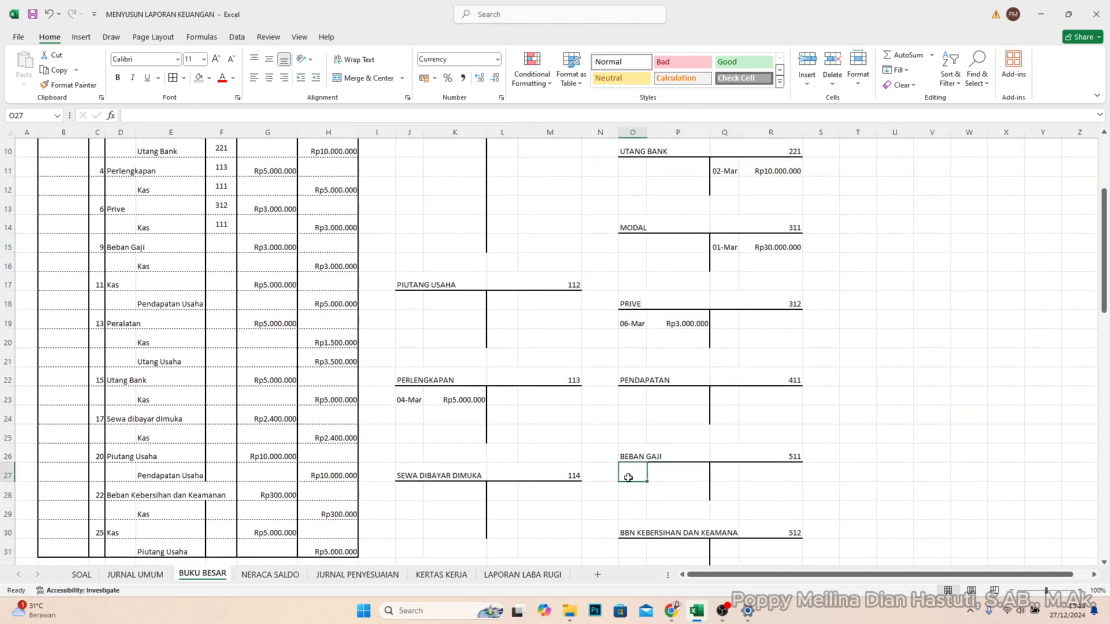
pyautogui.write('9/3')
pyautogui.click(663, 476)
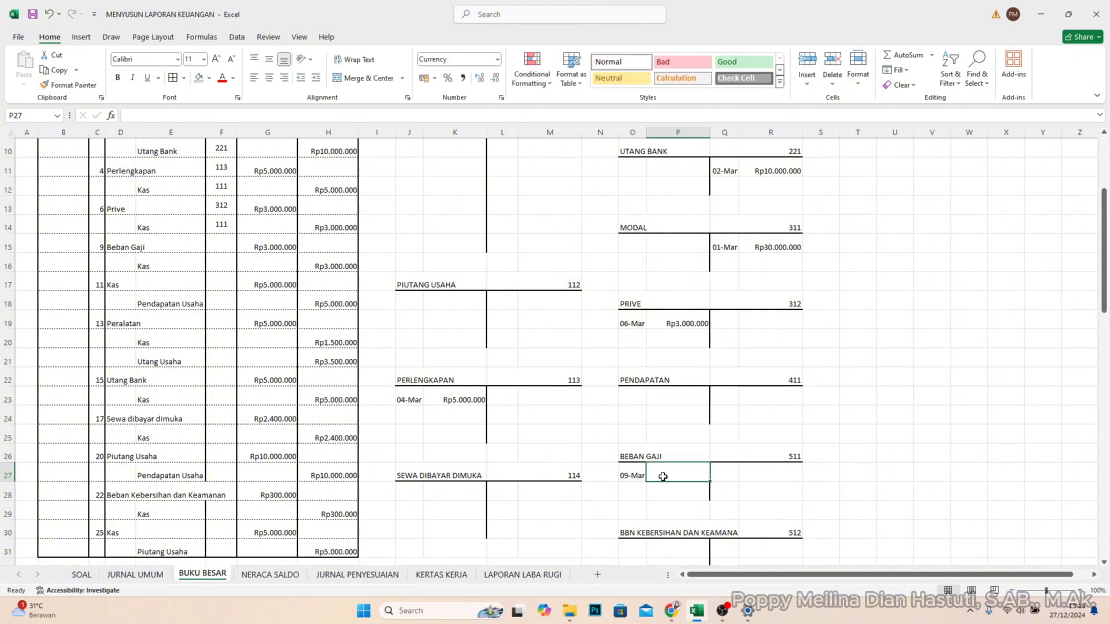
pyautogui.write('3.0')
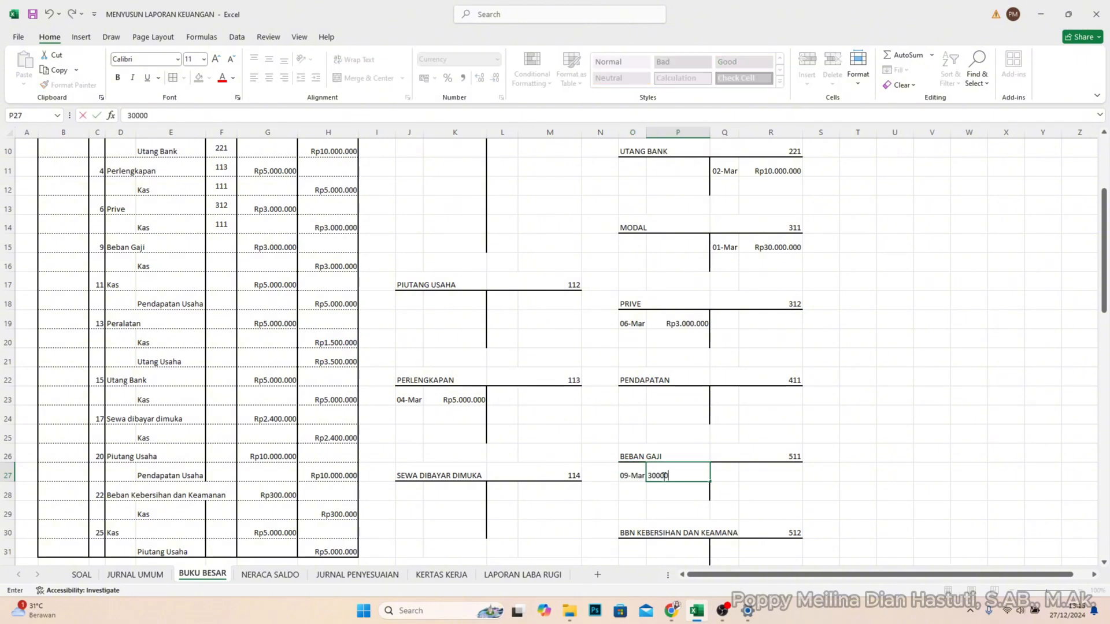
pyautogui.write('00.000')
pyautogui.press('Return')
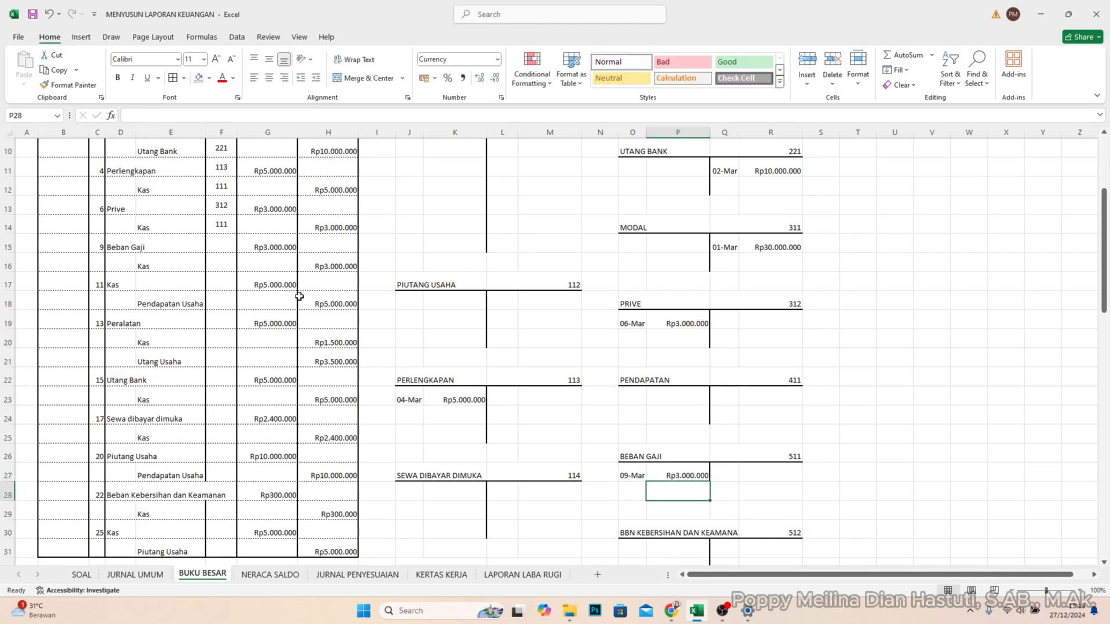
# - Enter account code 511 in REF cell F15 for the Beban Gaji line
pyautogui.click(219, 253)
pyautogui.write('5')
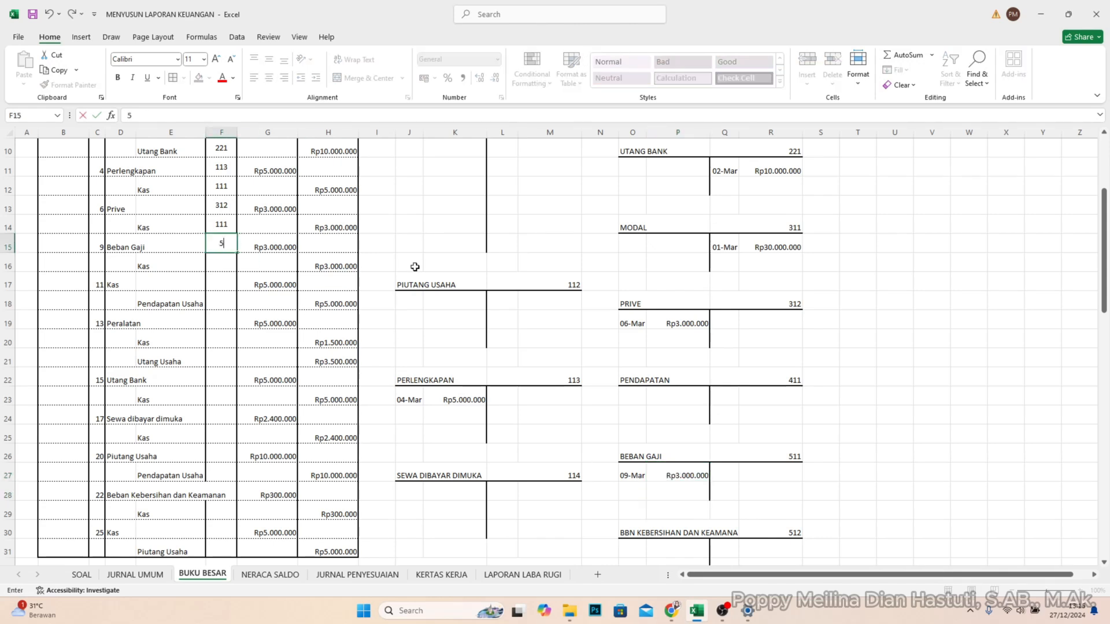
pyautogui.write('11')
pyautogui.press('Return')
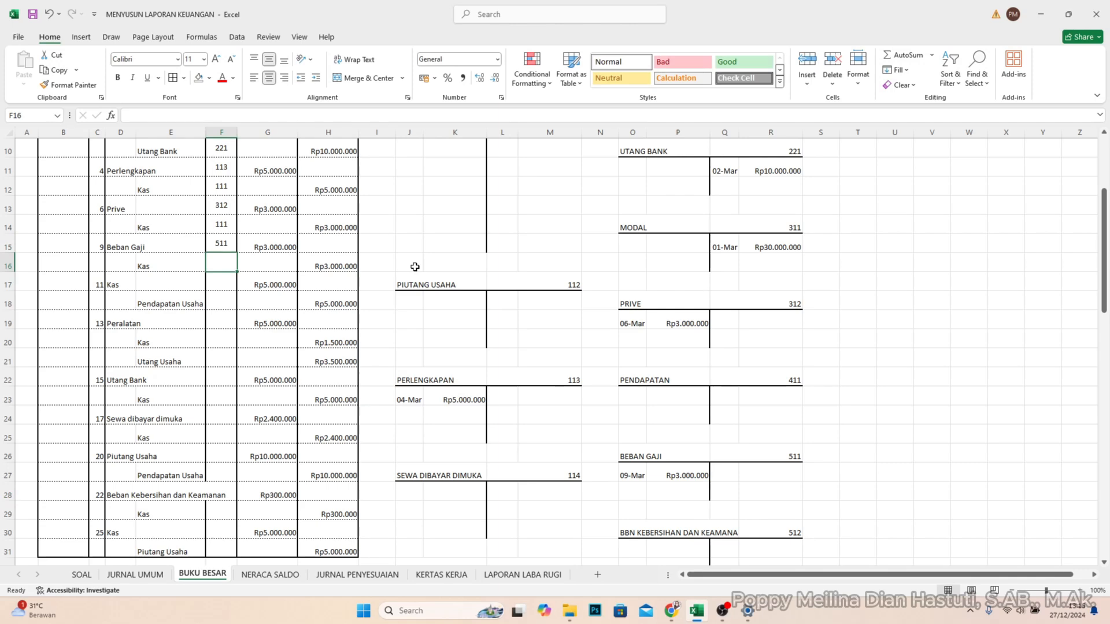
# - Post the 9 March credit of Rp3.000.000 to the KAS account in L9 and M9
pyautogui.scroll(3, 414, 267)
pyautogui.click(515, 280)
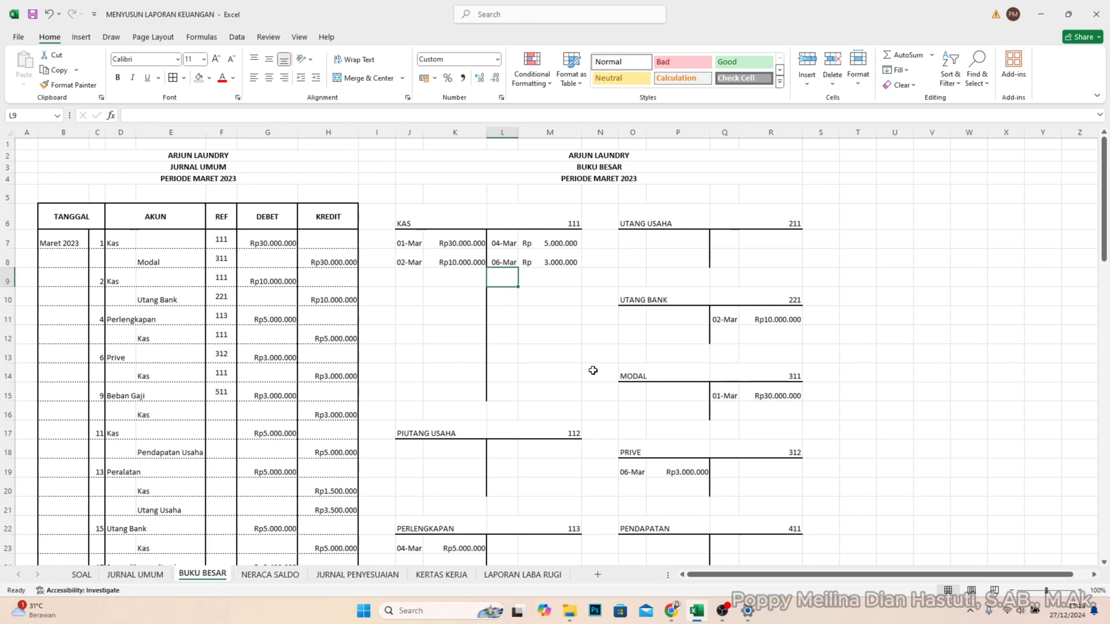
pyautogui.write('9/3')
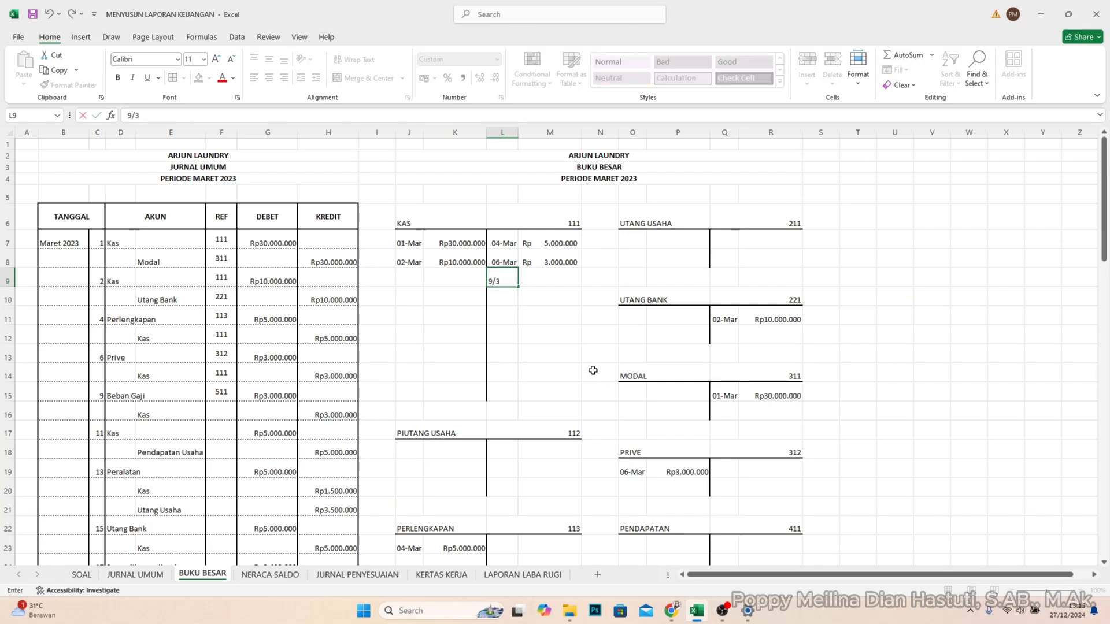
pyautogui.press('Tab')
pyautogui.write('3')
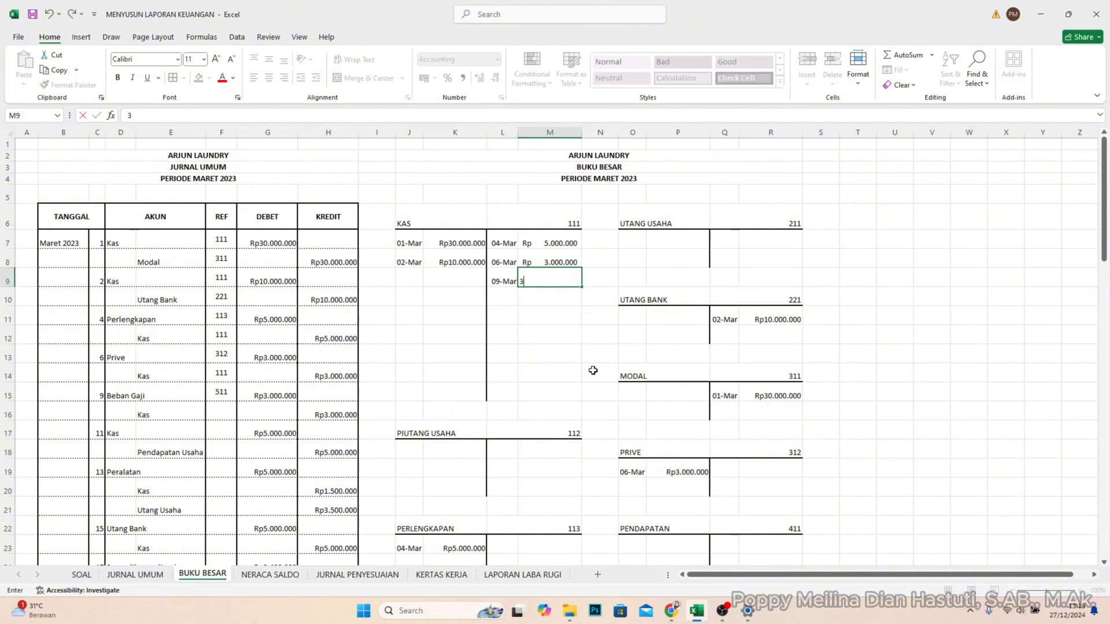
pyautogui.write('.000.000')
pyautogui.press('Return')
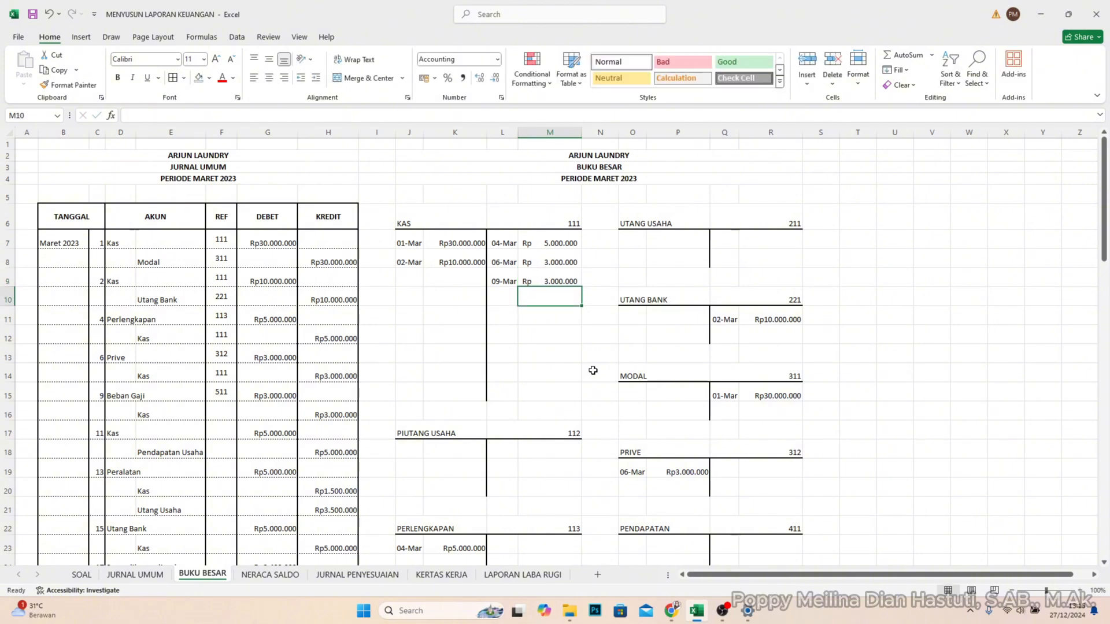
# - Enter account code 111 in REF cell F16 for the 9 March Kas line
pyautogui.click(219, 411)
pyautogui.write('111')
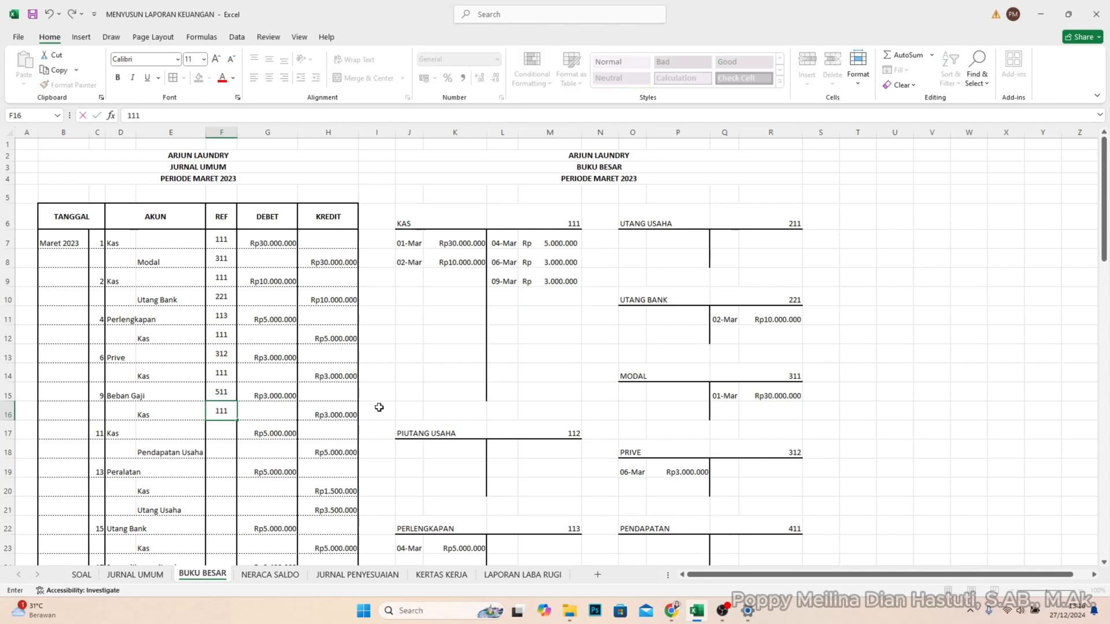
pyautogui.press('Return')
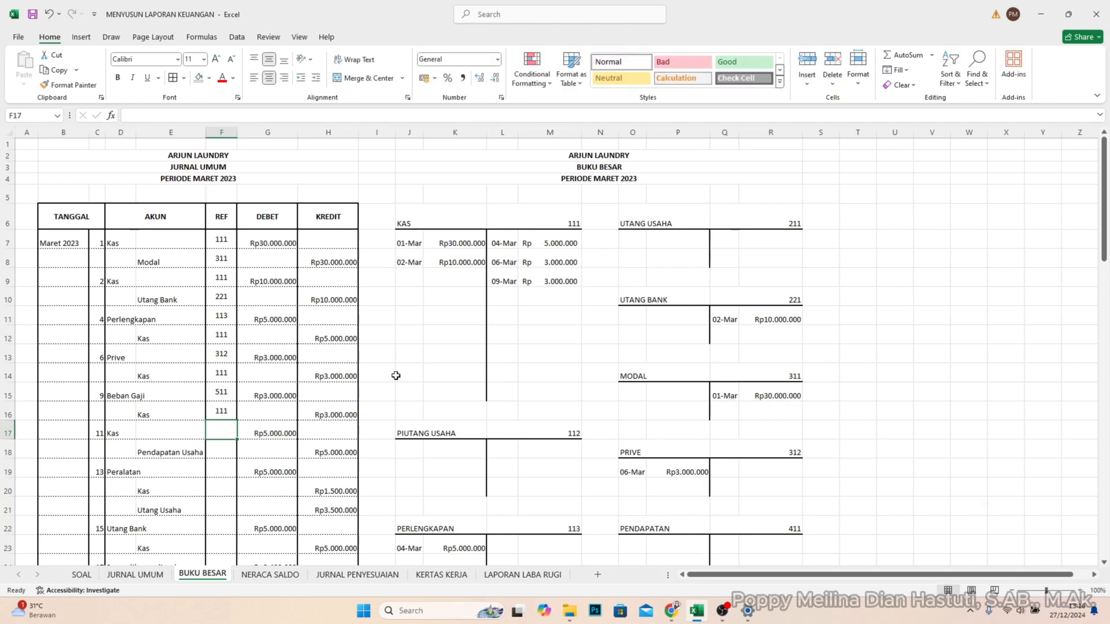
# - Post the 11 March debit of Rp5.000.000 to the KAS account in J9 and K9
pyautogui.click(412, 279)
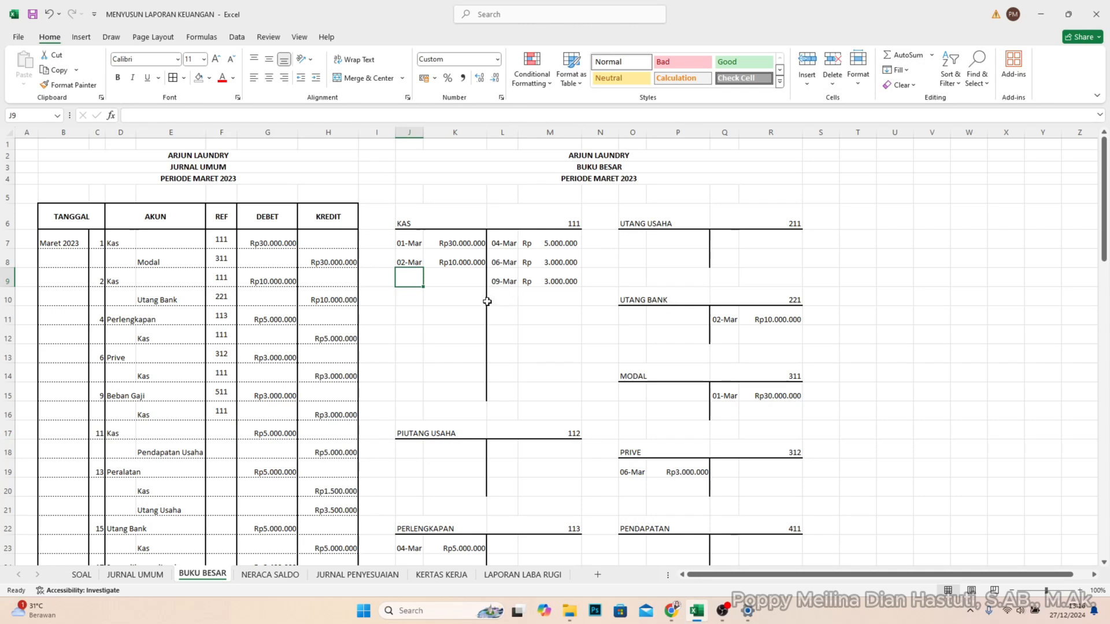
pyautogui.write('11')
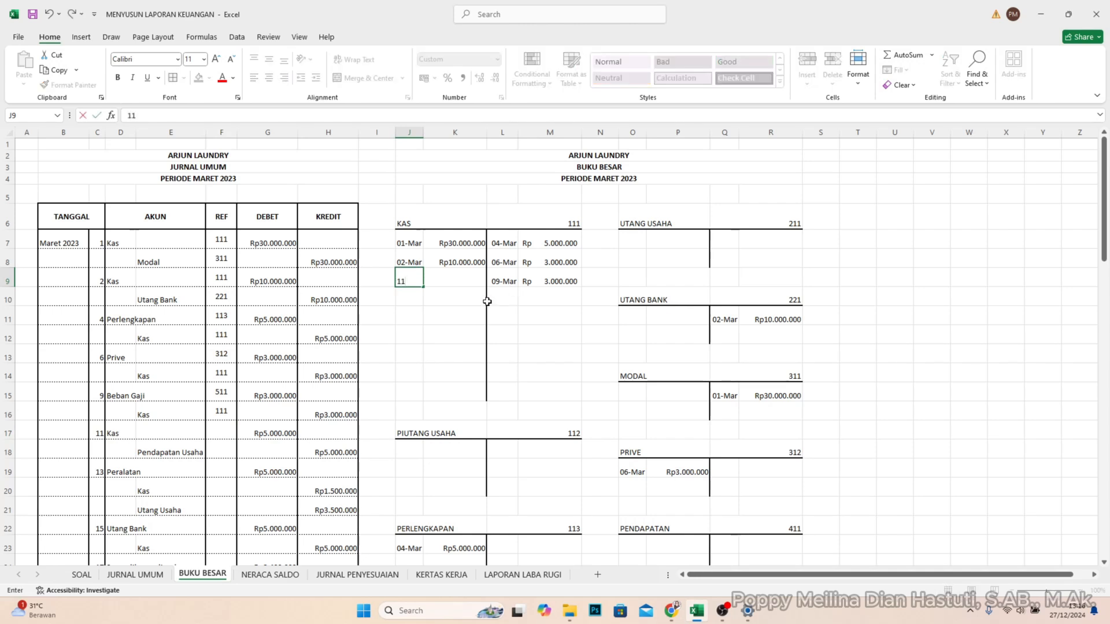
pyautogui.write('/3')
pyautogui.press('Tab')
pyautogui.write('5')
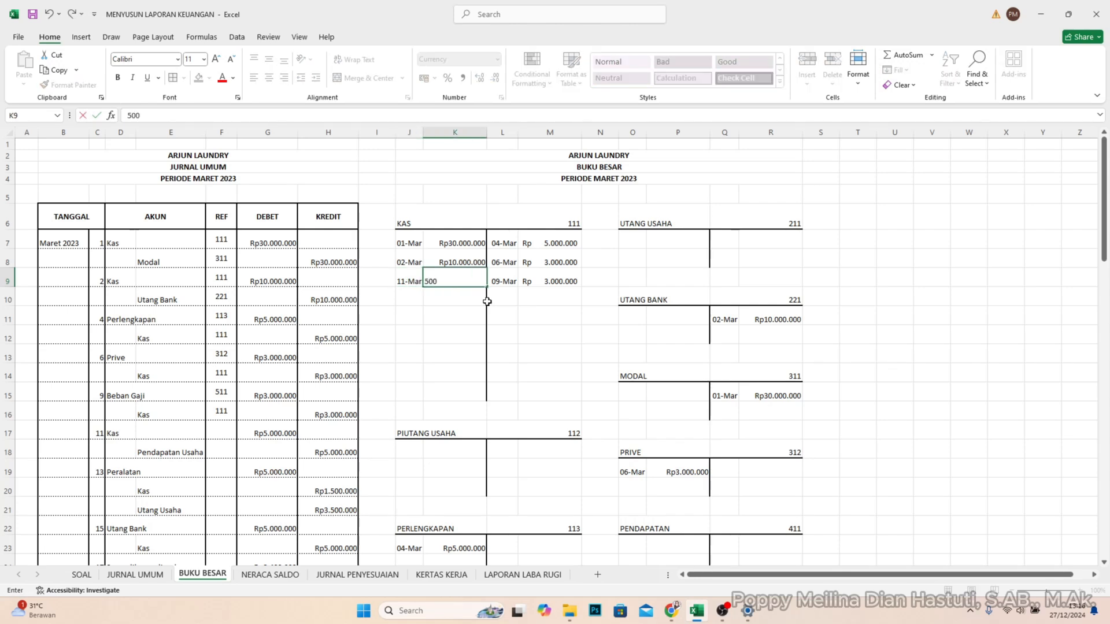
pyautogui.press('Return')
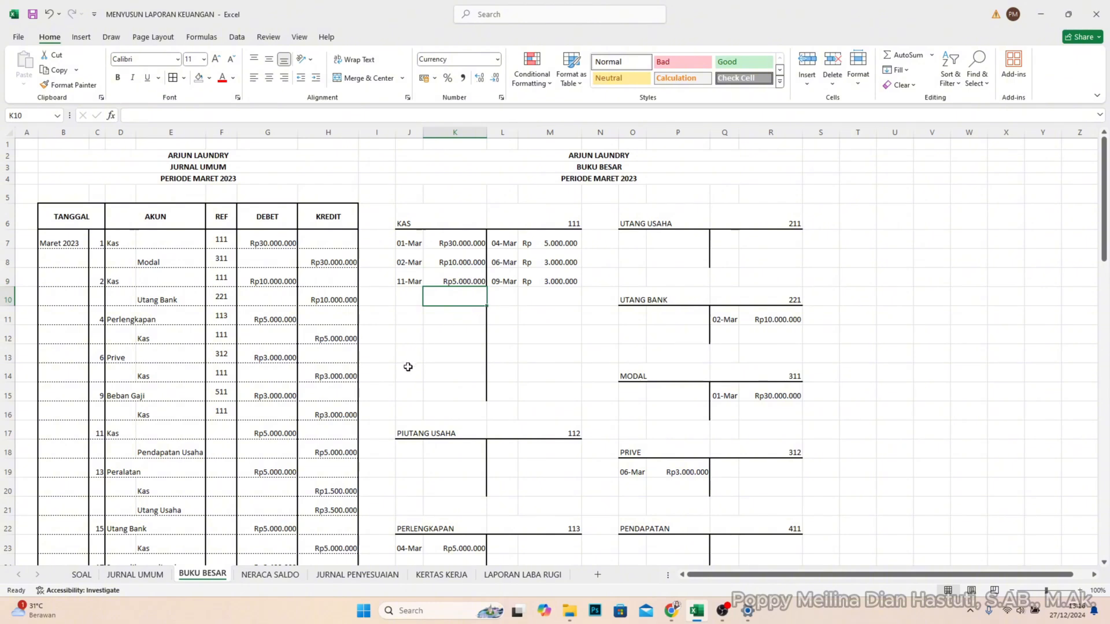
# - Enter account code 111 in REF cell F17 for the 11 March Kas line
pyautogui.click(227, 431)
pyautogui.write('1')
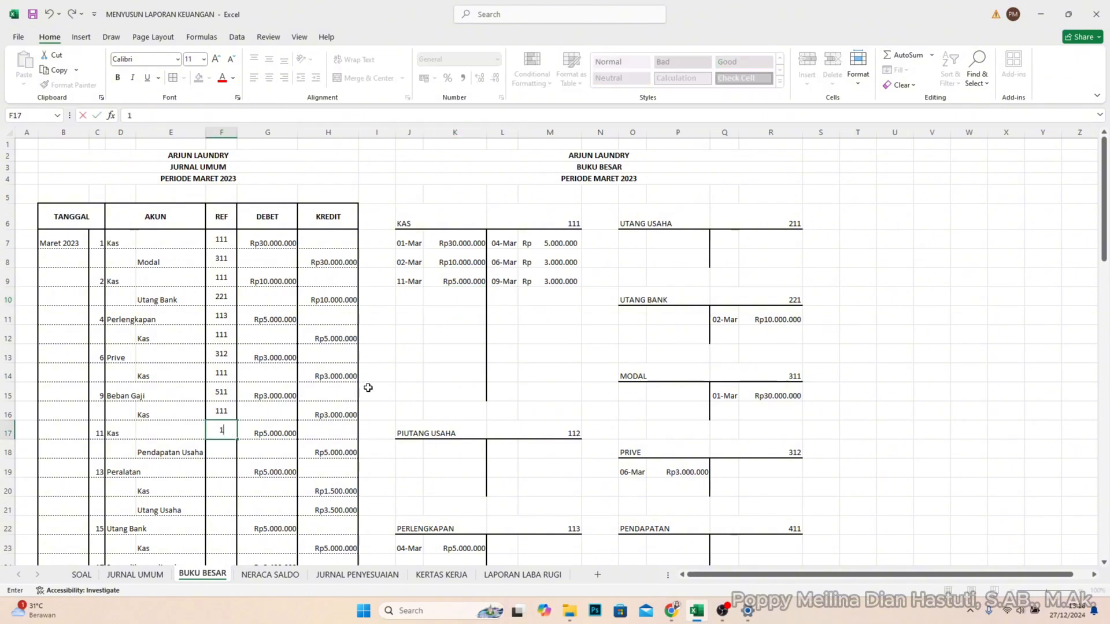
pyautogui.write('11')
pyautogui.press('Return')
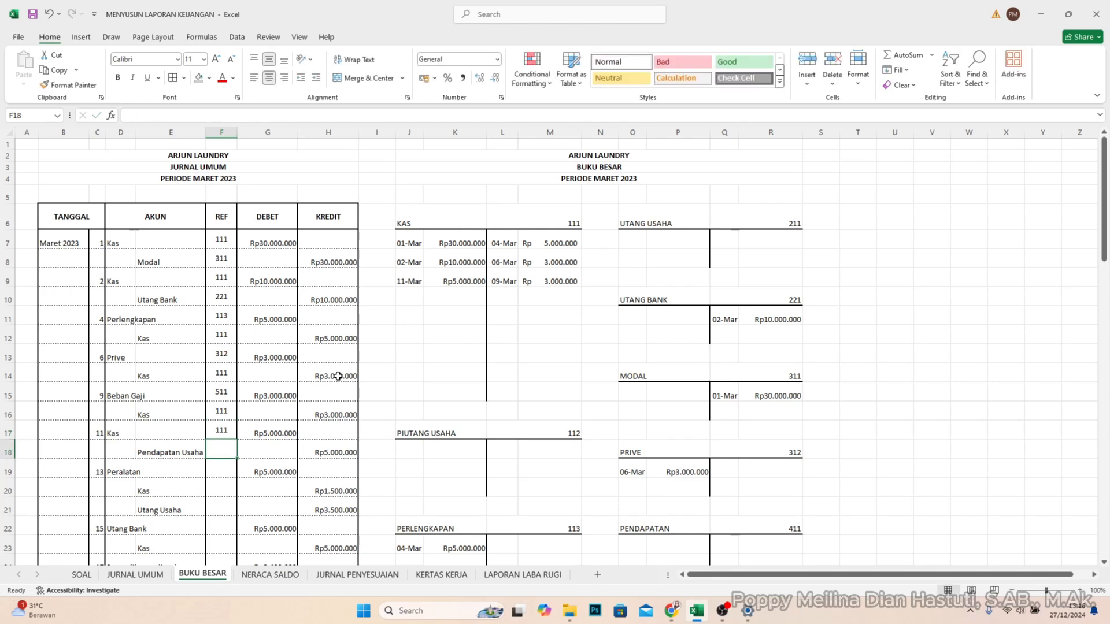
# - Post the 11 March credit of Rp5.000.000 to the PENDAPATAN account in Q23 and R23
pyautogui.scroll(-1, 529, 498)
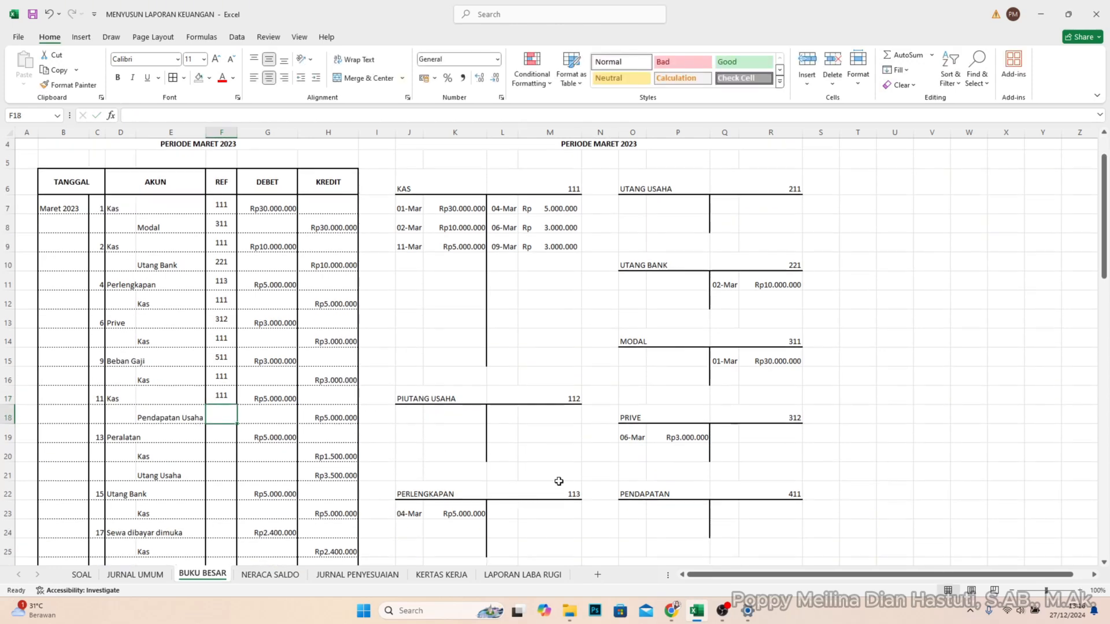
pyautogui.scroll(-3, 543, 477)
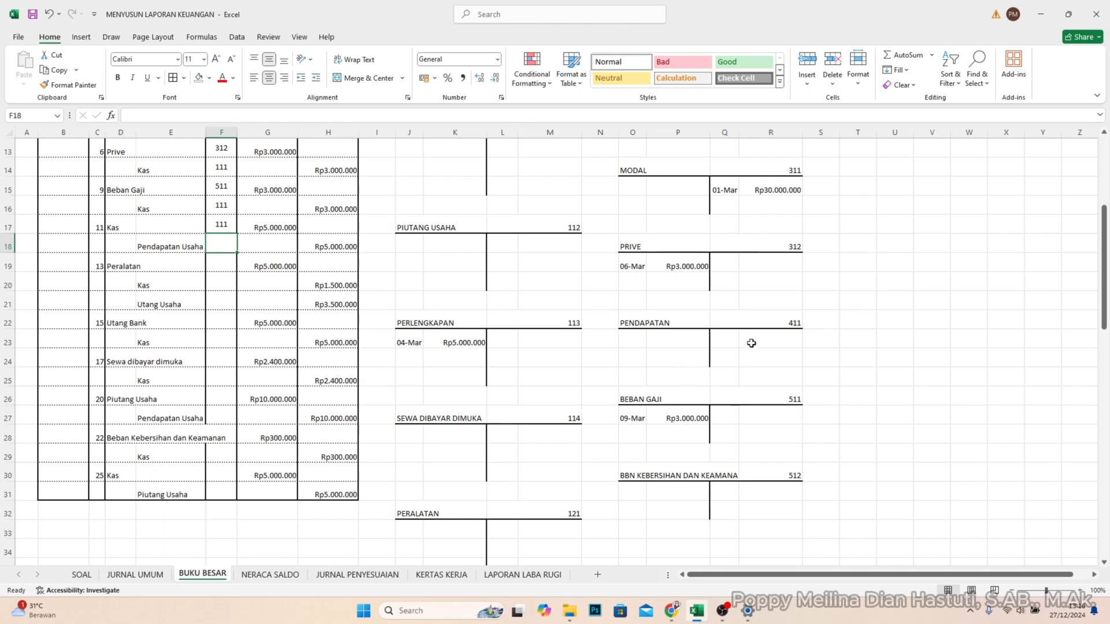
pyautogui.click(725, 341)
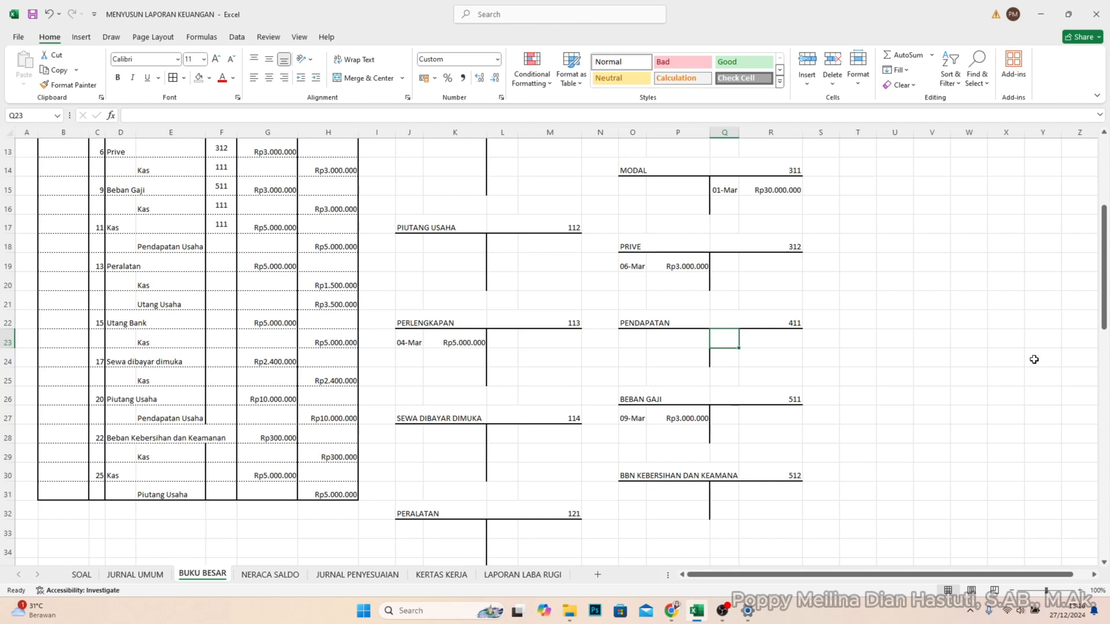
pyautogui.write('11/3')
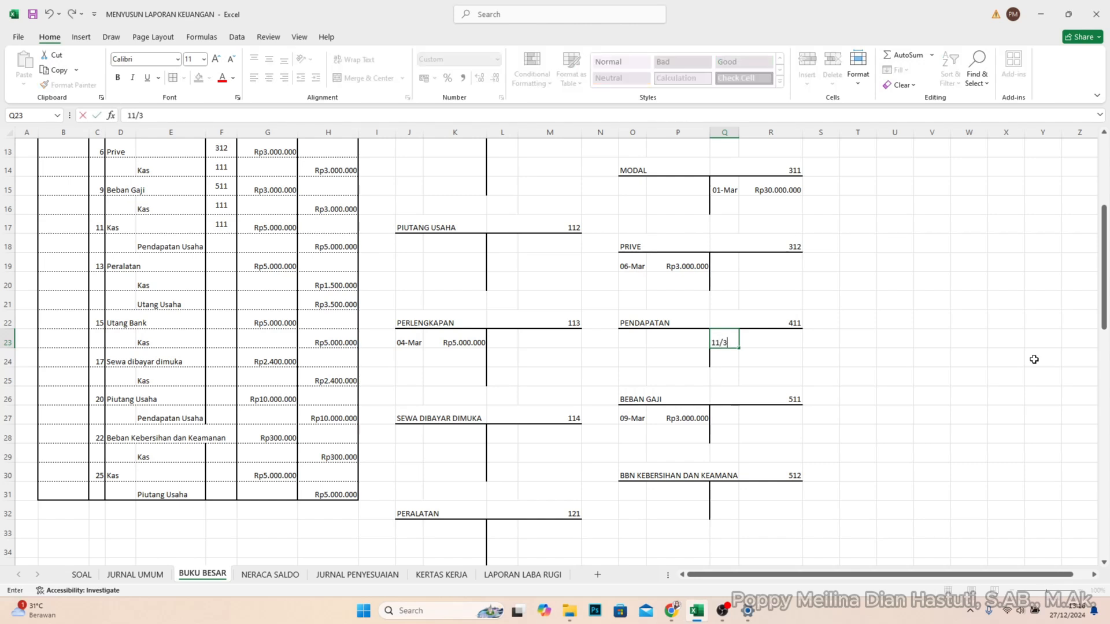
pyautogui.press('Tab')
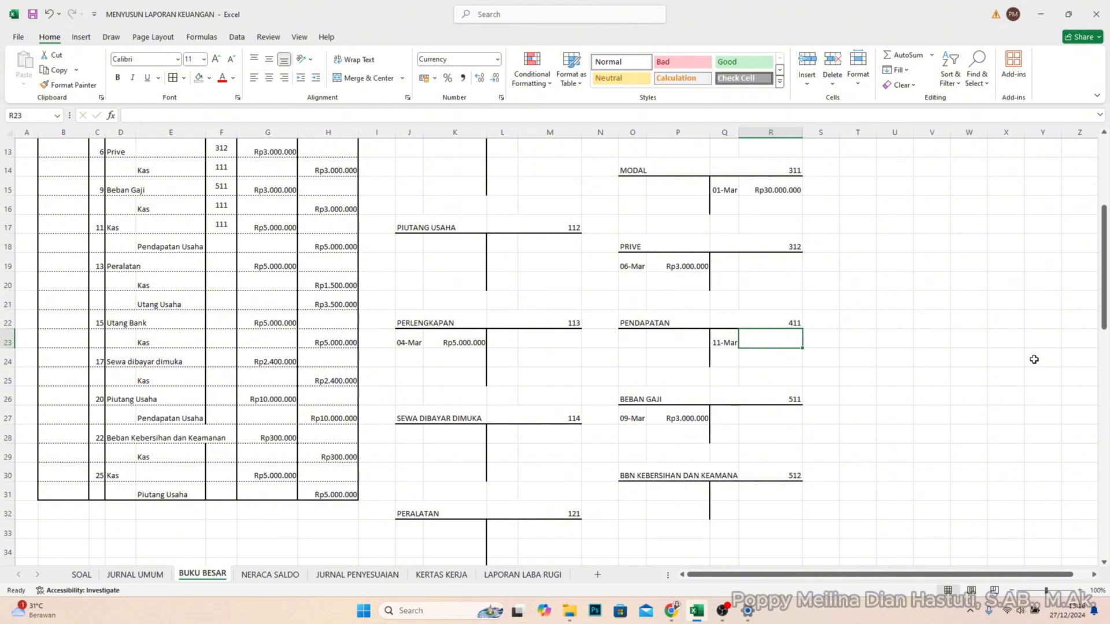
pyautogui.write('5000000')
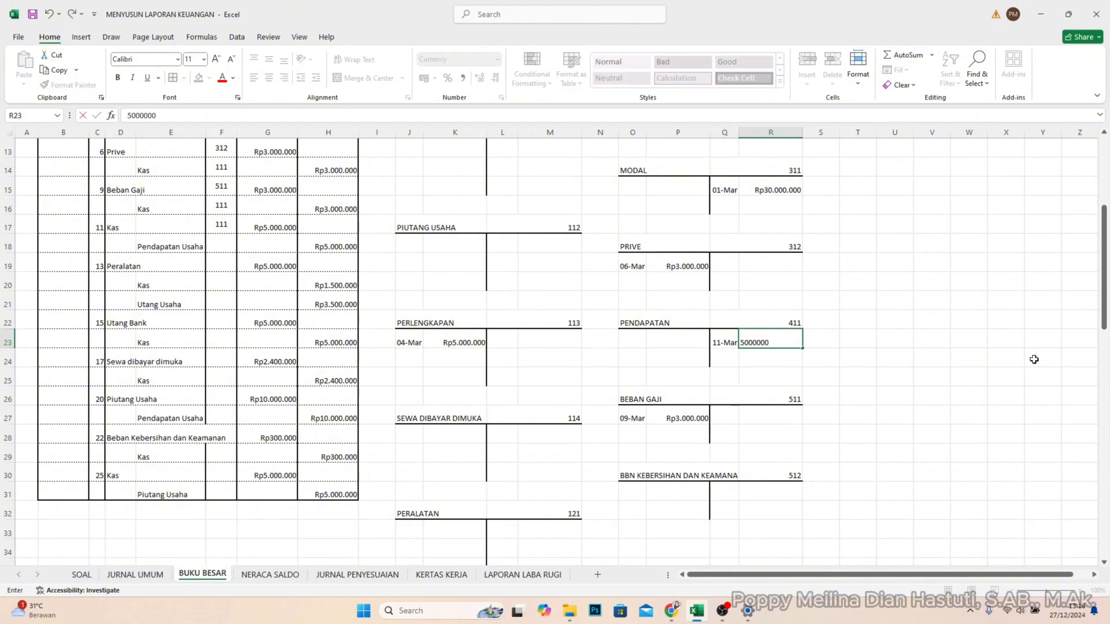
pyautogui.press('Return')
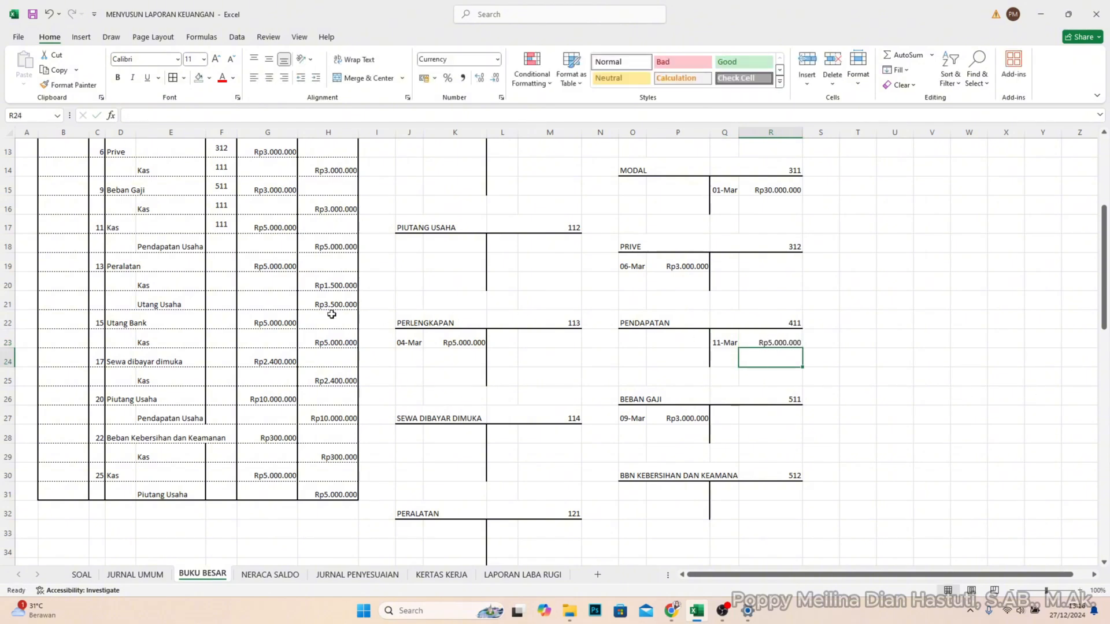
# - Enter account code 411 in REF cell F18 for the 11 March Pendapatan Usaha line
pyautogui.click(221, 247)
pyautogui.write('41')
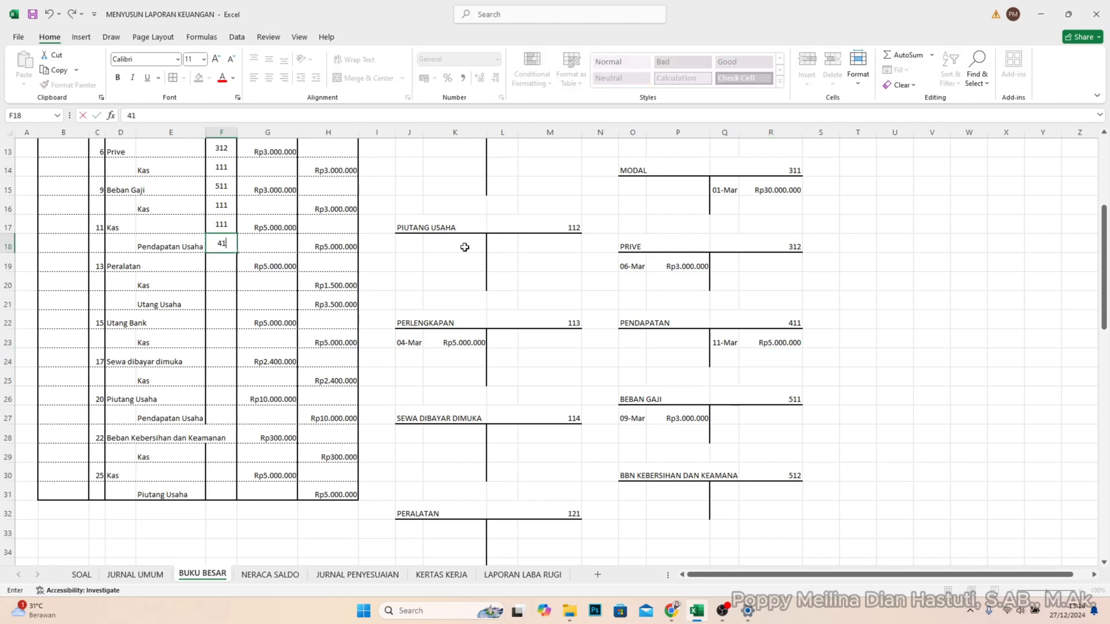
pyautogui.write('1')
pyautogui.press('Return')
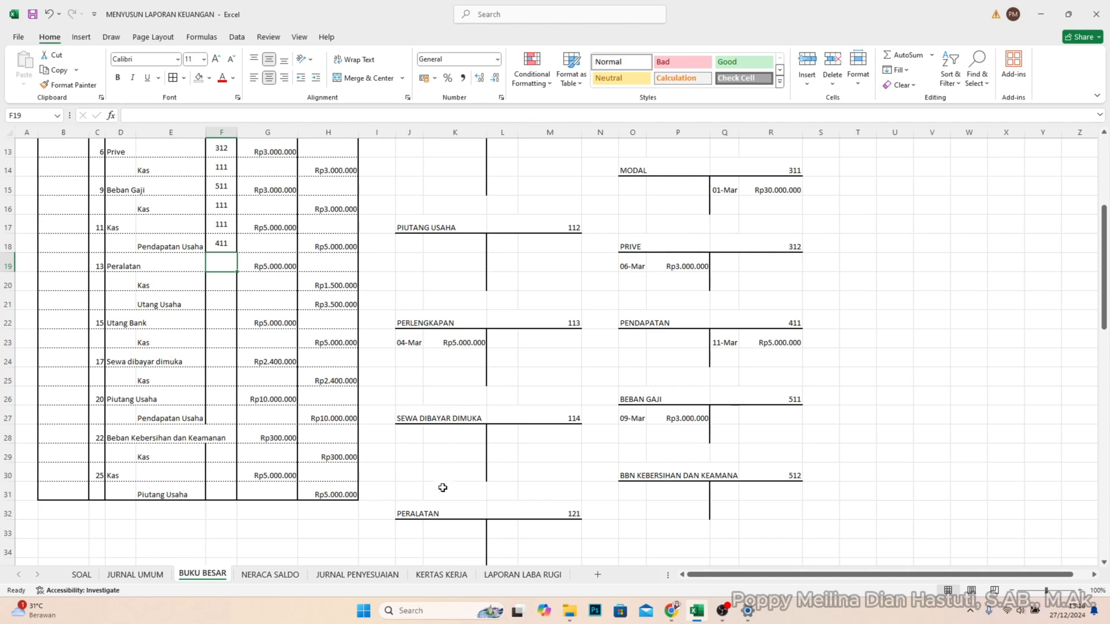
# - Post the 13 March debit of Rp5.000.000 to the PERALATAN account in J33 and K33
pyautogui.scroll(1, 433, 504)
pyautogui.scroll(-1, 427, 466)
pyautogui.scroll(-1, 414, 396)
pyautogui.click(408, 475)
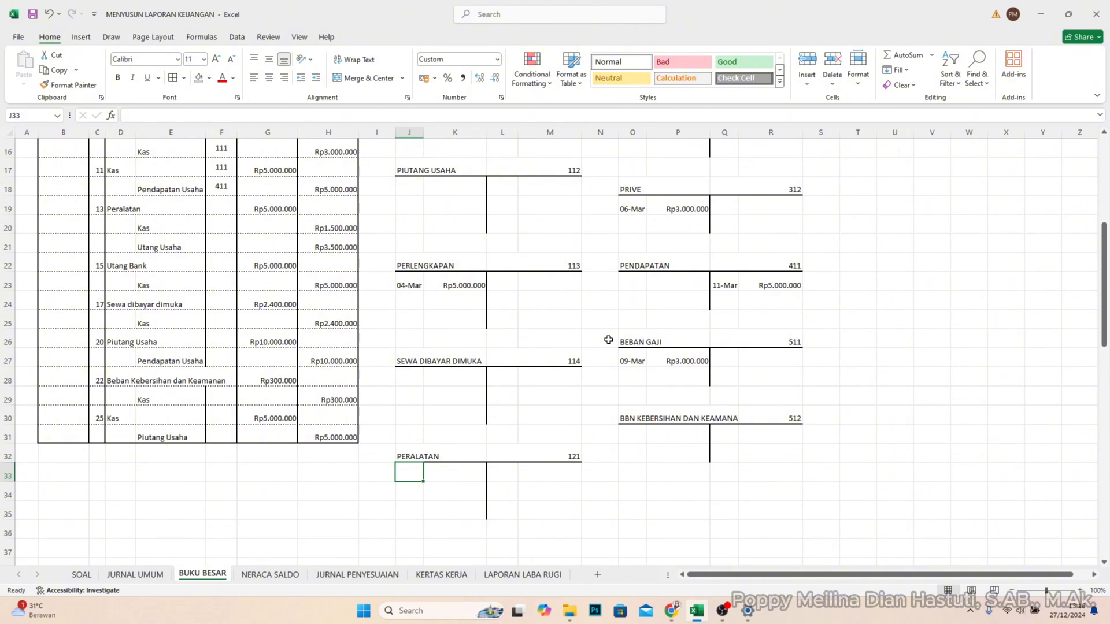
pyautogui.write('13/')
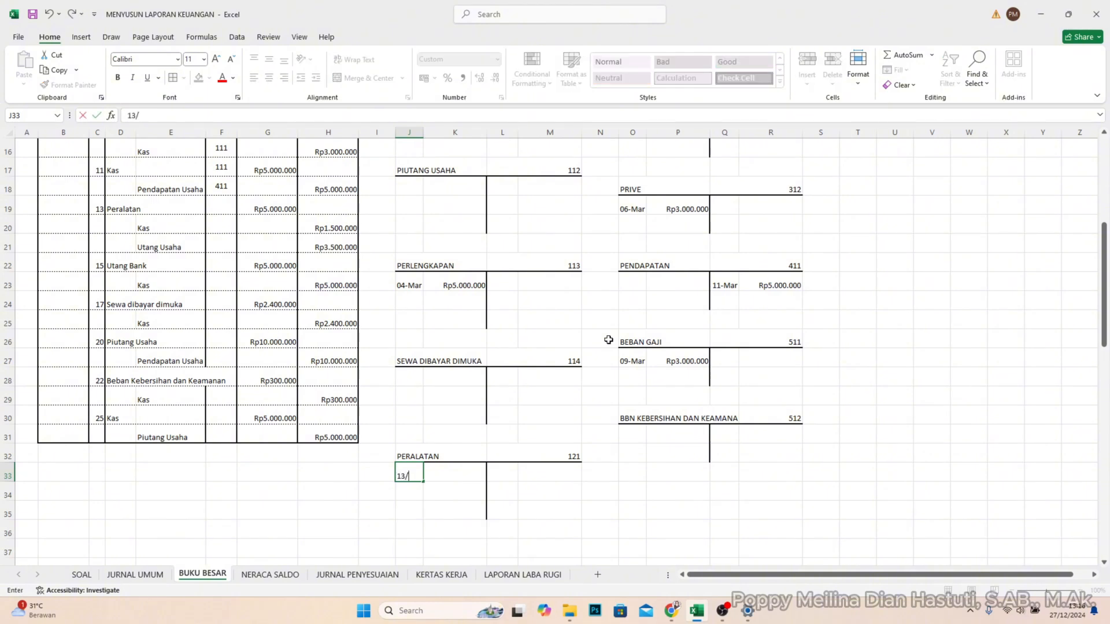
pyautogui.write('3')
pyautogui.press('Tab')
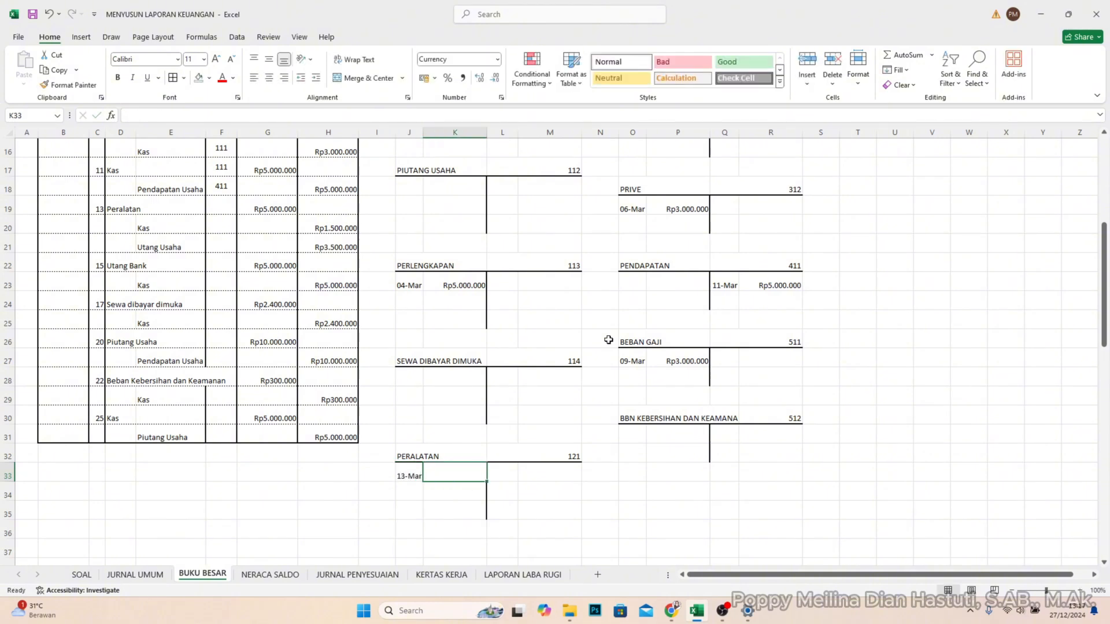
pyautogui.write('5000')
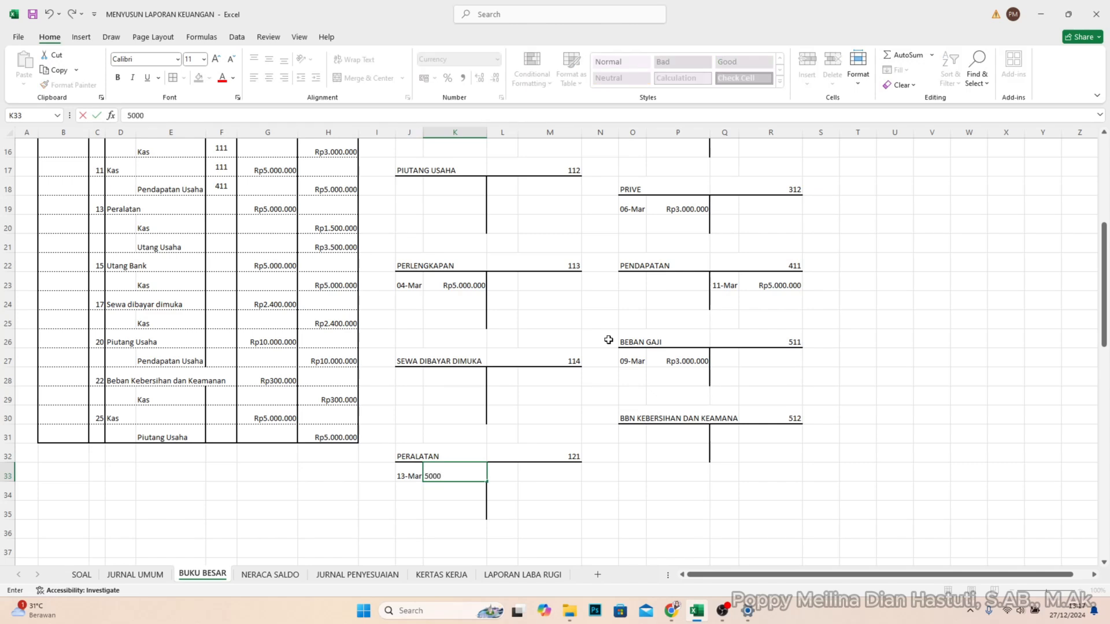
pyautogui.write('00')
pyautogui.press('Return')
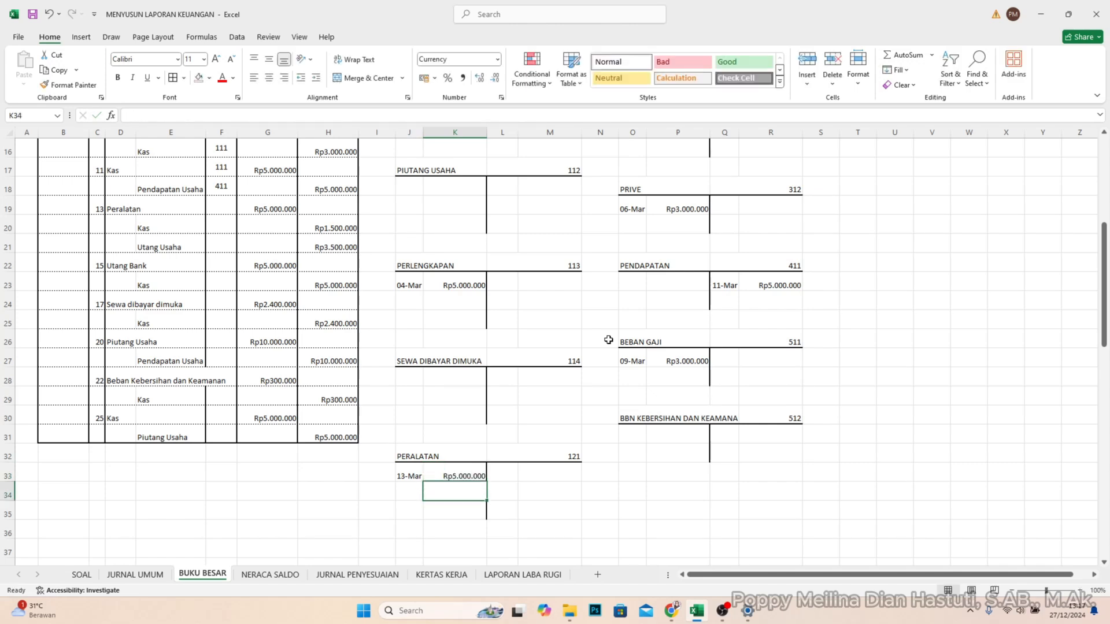
# - Enter account code 121 in REF cell F19 for the 13 March Peralatan line
pyautogui.click(222, 214)
pyautogui.write('121')
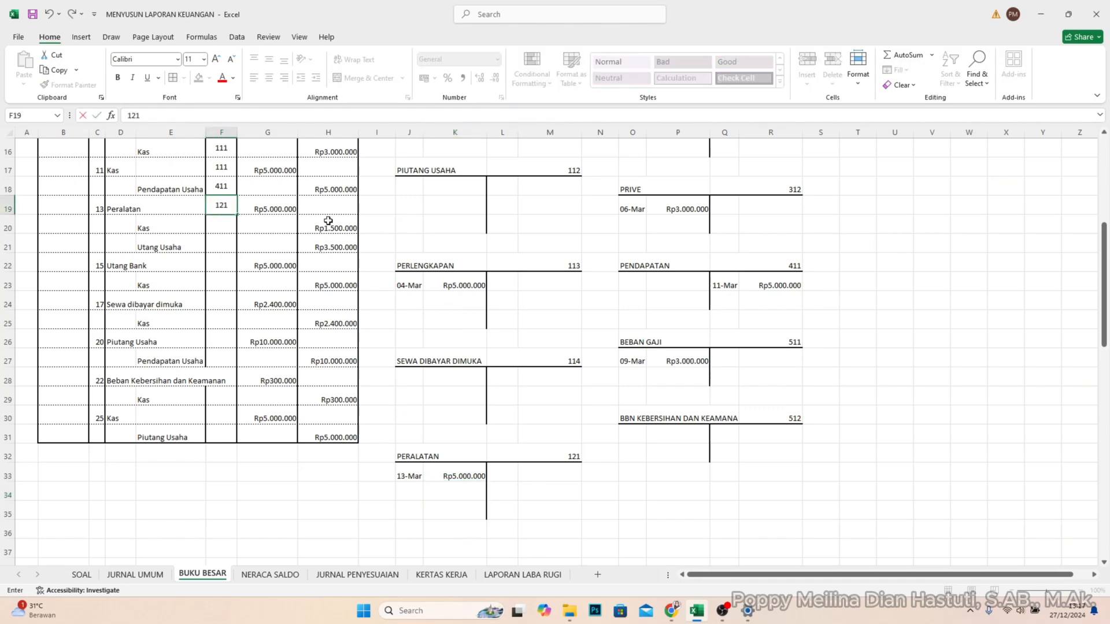
pyautogui.press('Return')
# - Post the 13 March credit of Rp1.500.000 to the KAS account in L10 and M10
pyautogui.scroll(4, 554, 318)
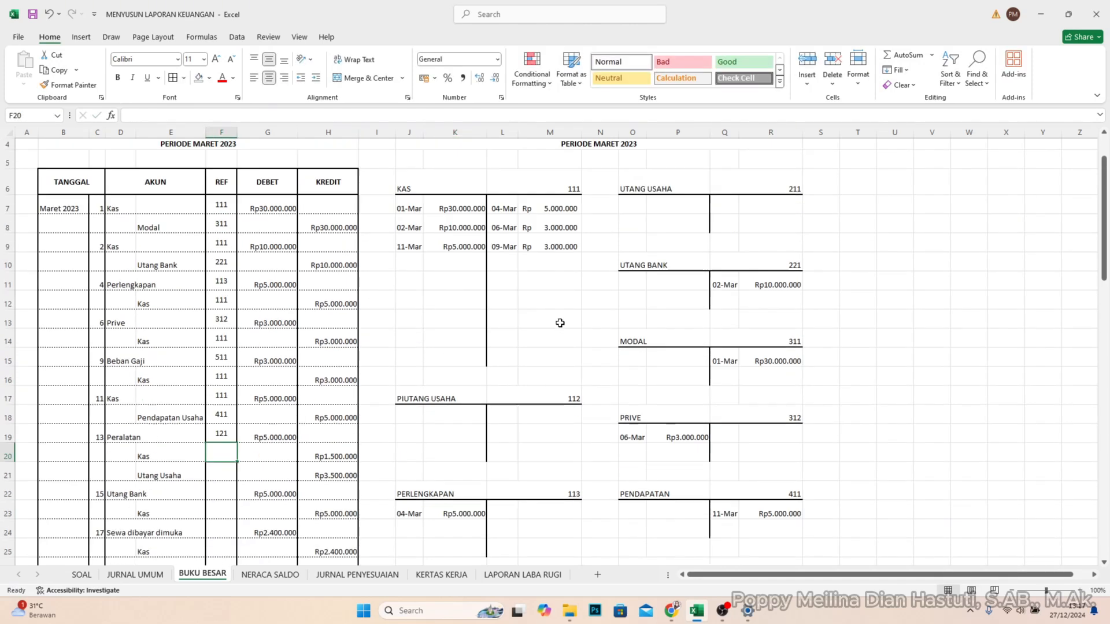
pyautogui.click(515, 263)
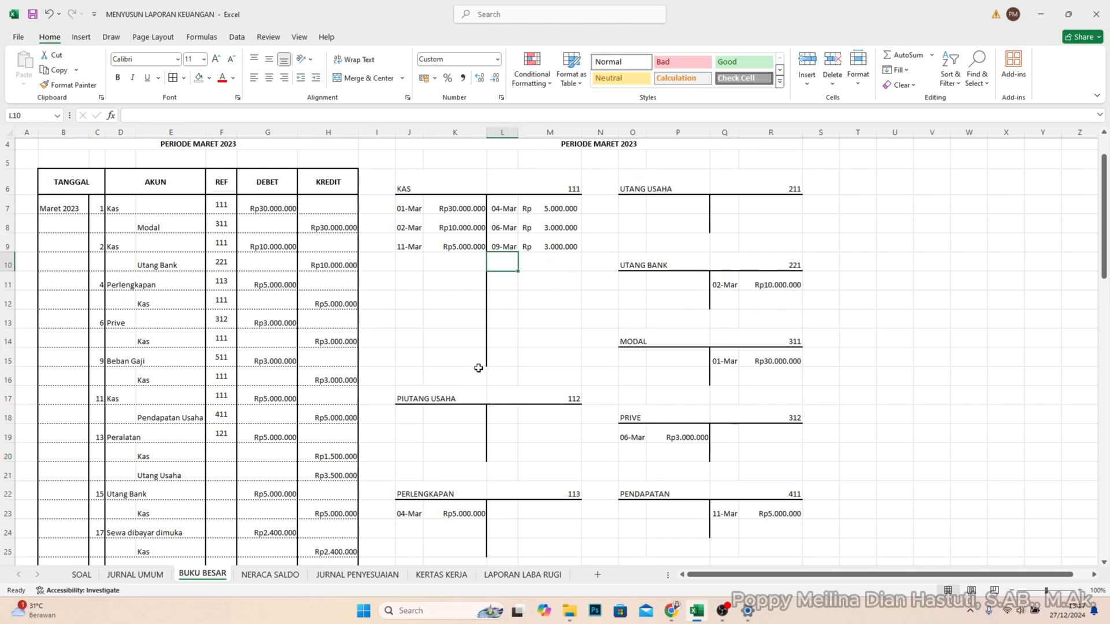
pyautogui.write('13/3')
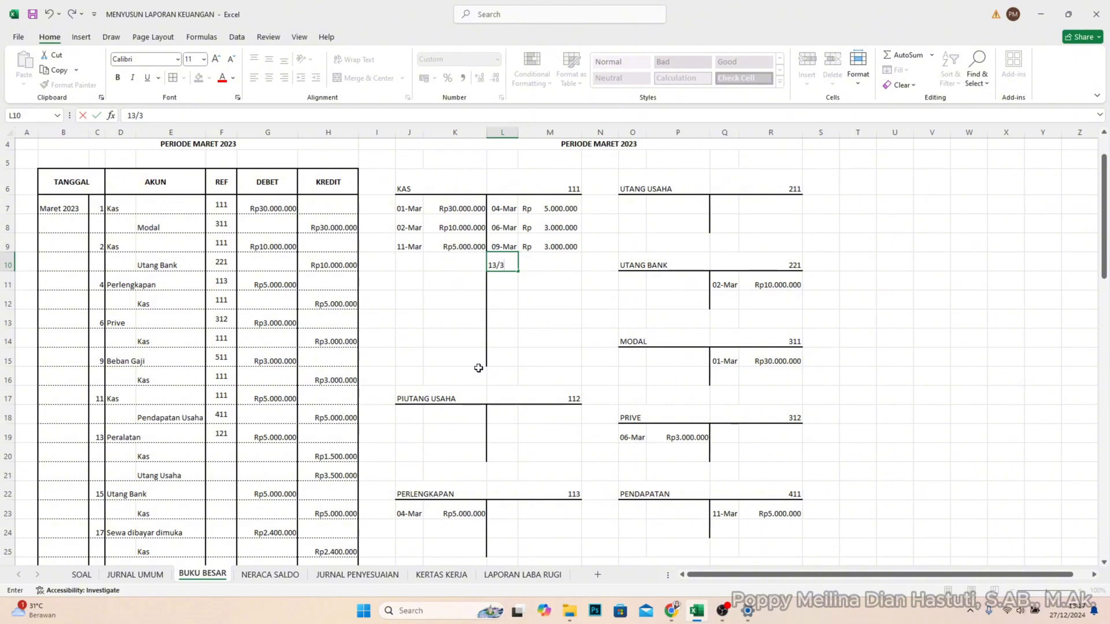
pyautogui.press('Tab')
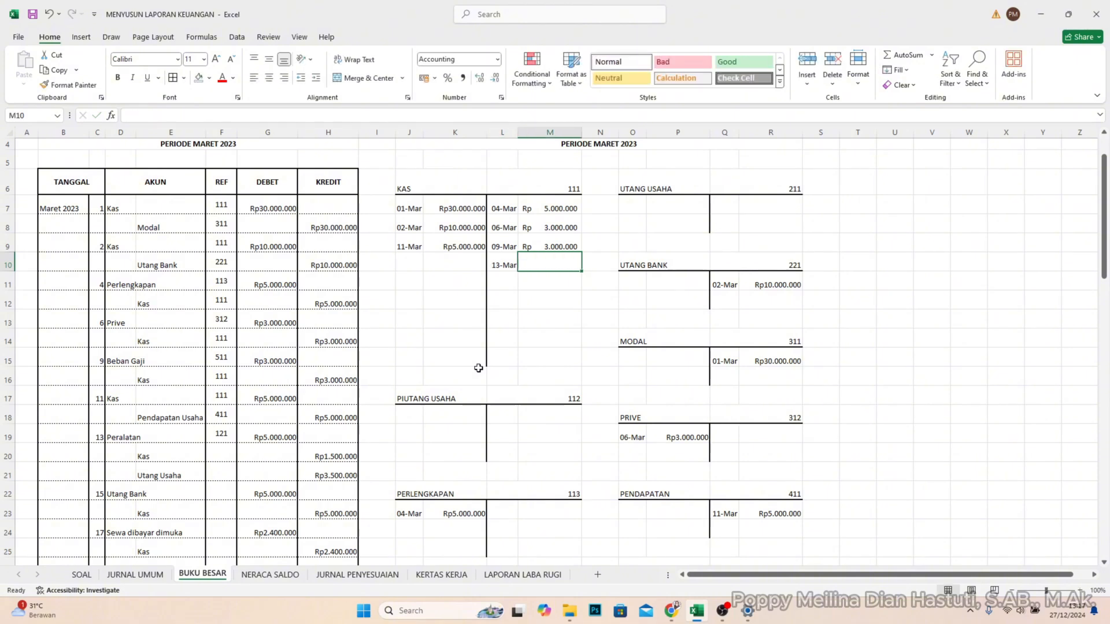
pyautogui.write('1.5')
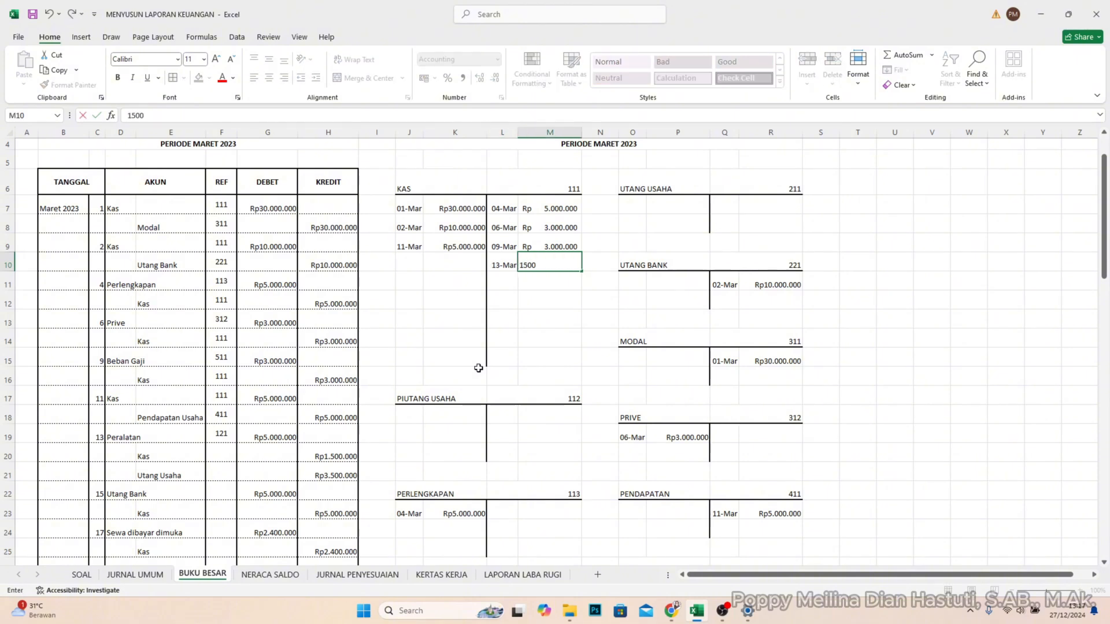
pyautogui.write('00.000')
pyautogui.press('Return')
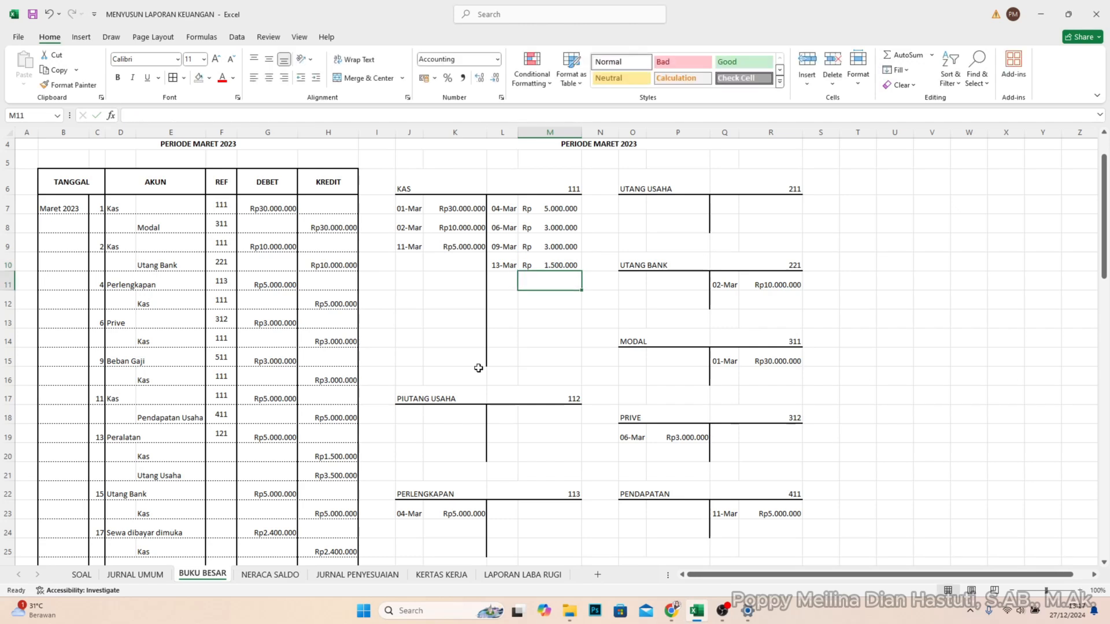
# - Enter account code 111 in REF cell F20 for the 13 March Kas line
pyautogui.press('Left')
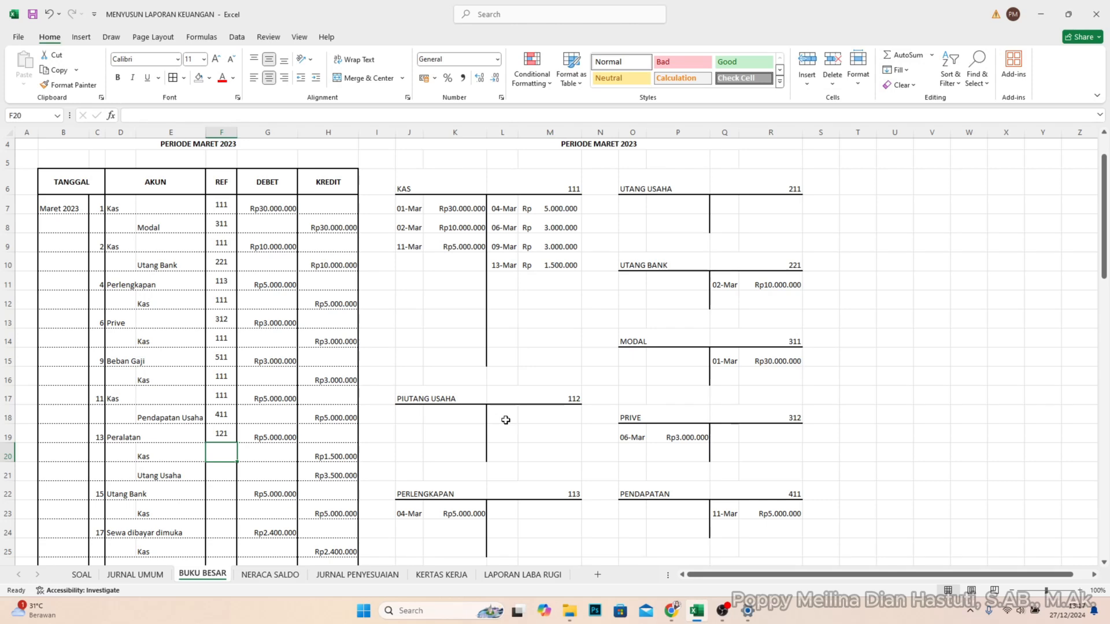
pyautogui.write('111')
pyautogui.press('Return')
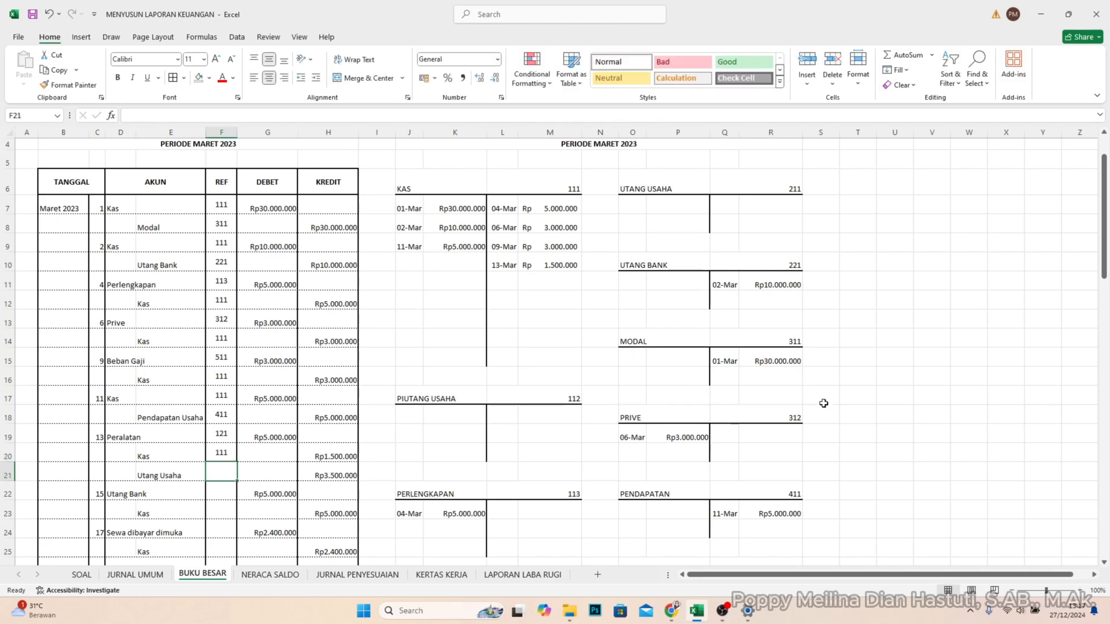
# - Post the 13 March credit of Rp3.500.000 to the UTANG USAHA account in Q7 and R7
pyautogui.scroll(-1, 762, 391)
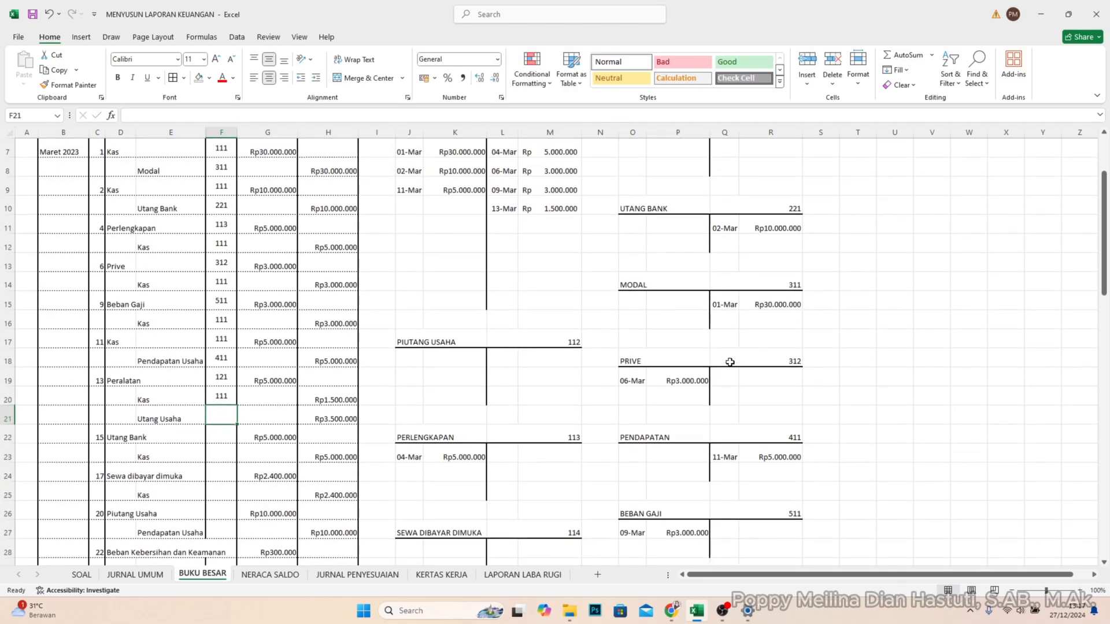
pyautogui.scroll(2, 732, 298)
pyautogui.click(731, 239)
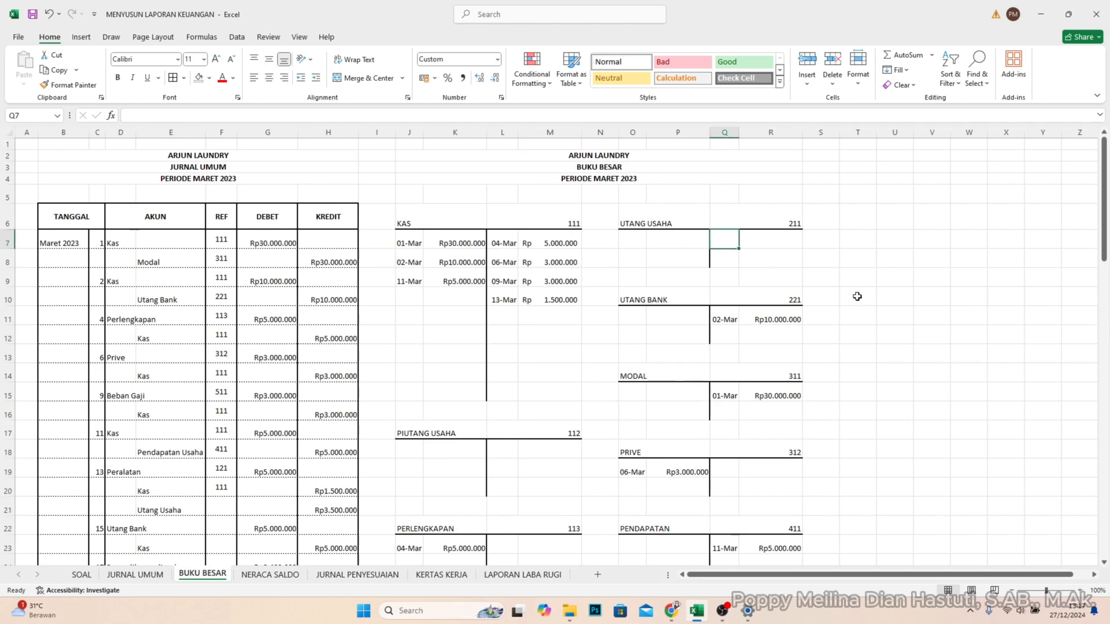
pyautogui.write('13/3')
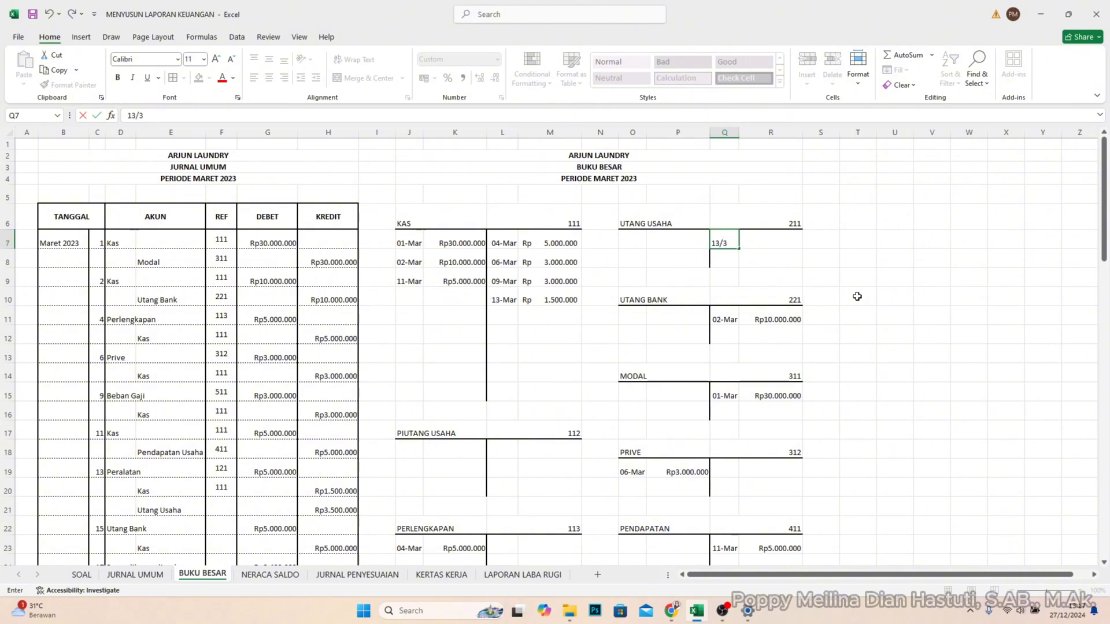
pyautogui.press('Tab')
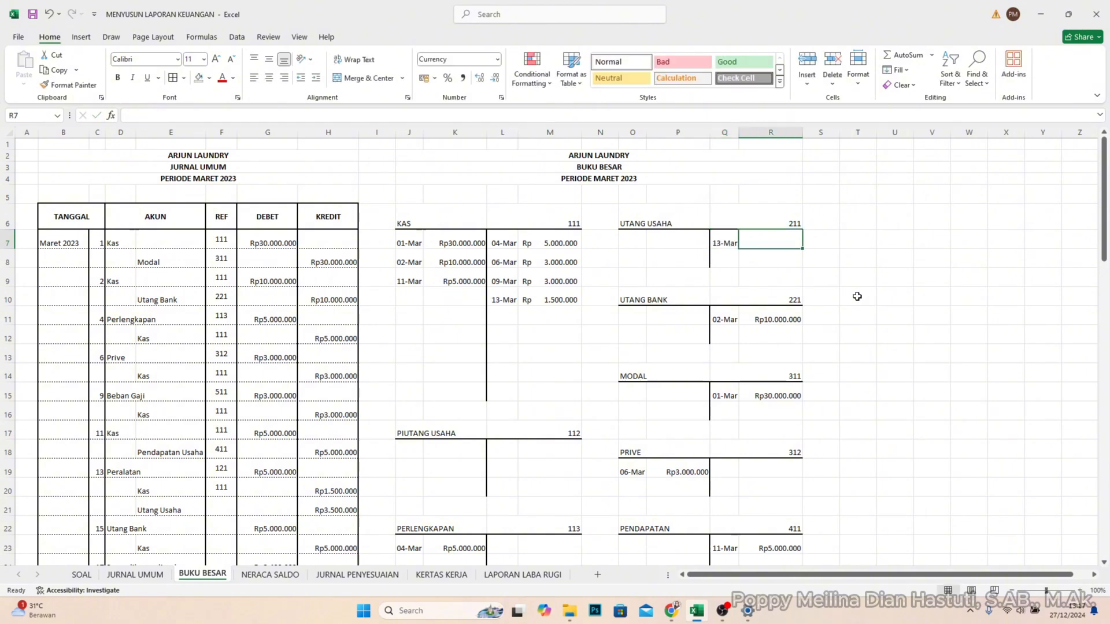
pyautogui.write('35000')
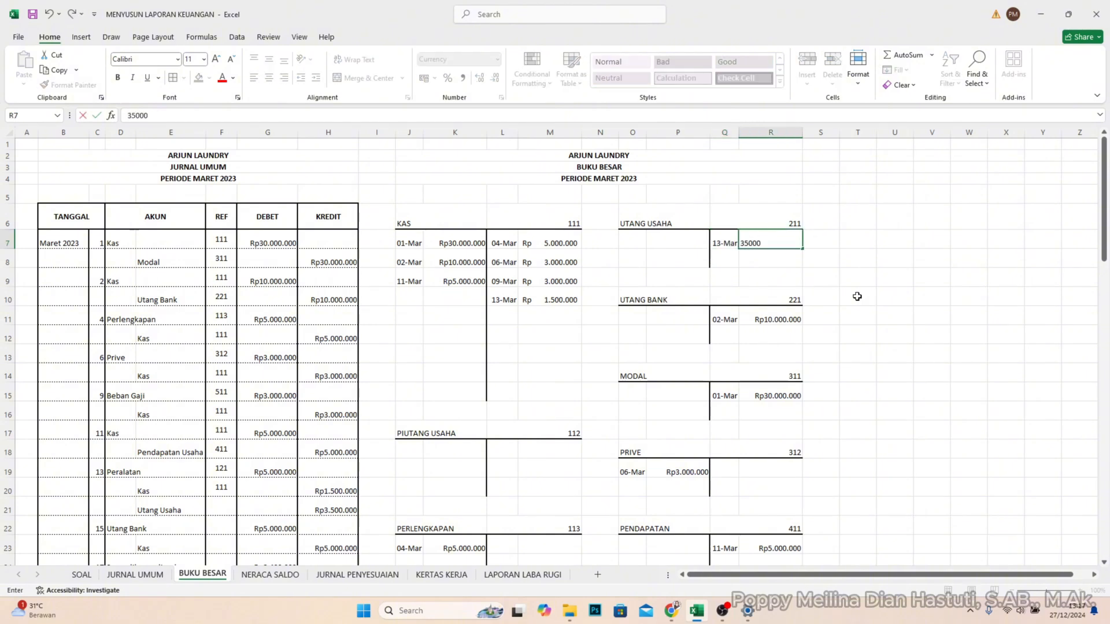
pyautogui.write('00')
pyautogui.press('Return')
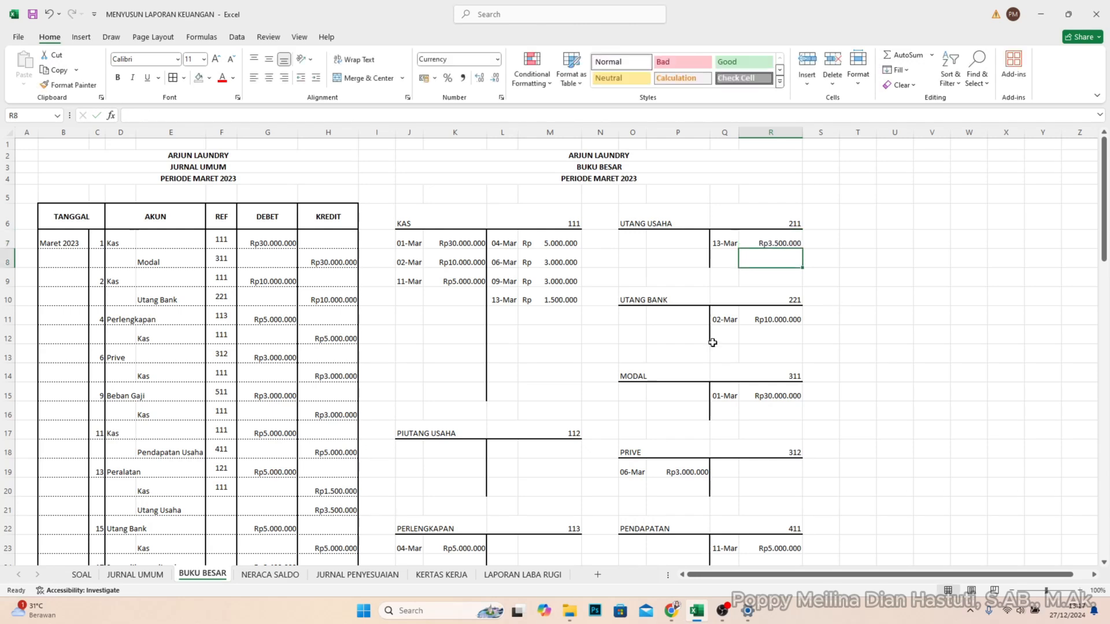
# - Enter account code 211 in REF cell F21 for the 13 March Utang Usaha line
pyautogui.click(227, 511)
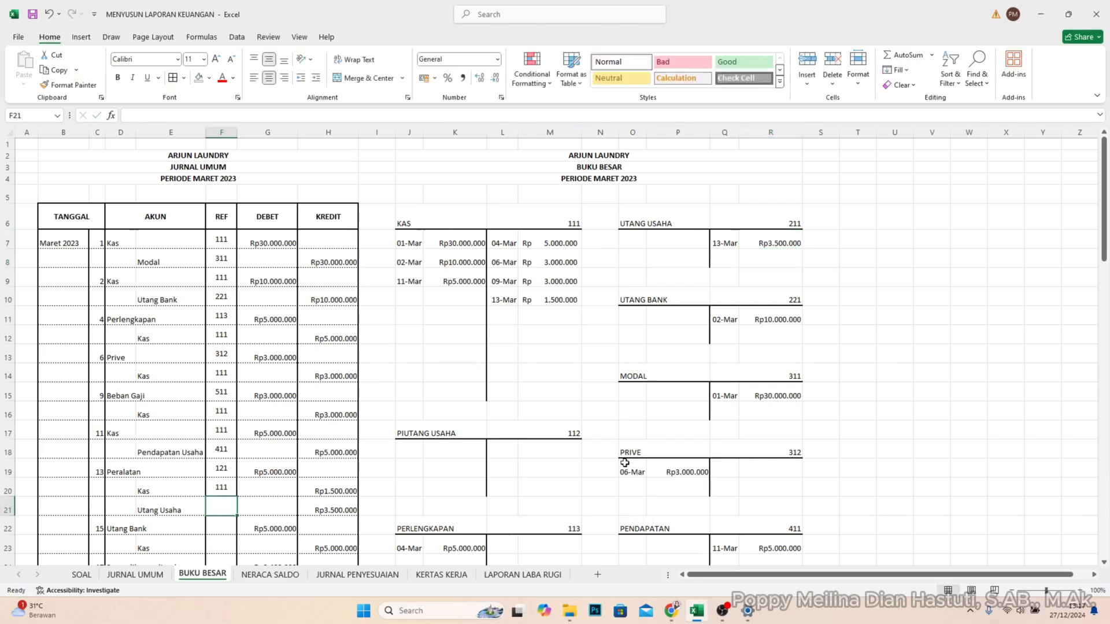
pyautogui.write('211')
pyautogui.press('Return')
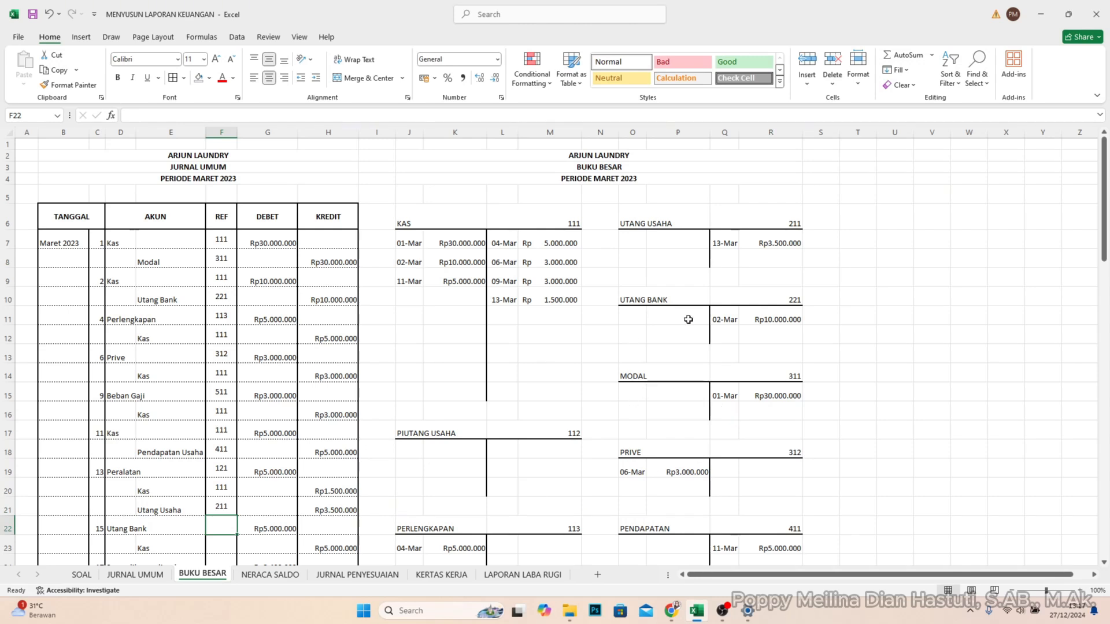
# - Post the 15 March debit of Rp5.000.000 to the UTANG BANK account in O11 and P11
pyautogui.click(624, 318)
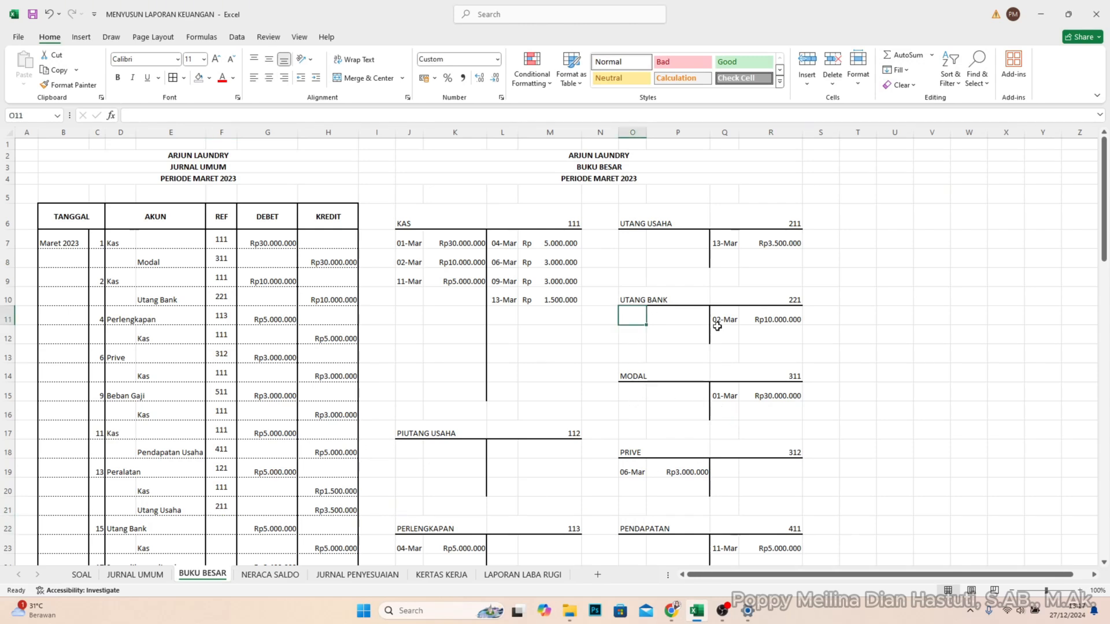
pyautogui.write('15/3')
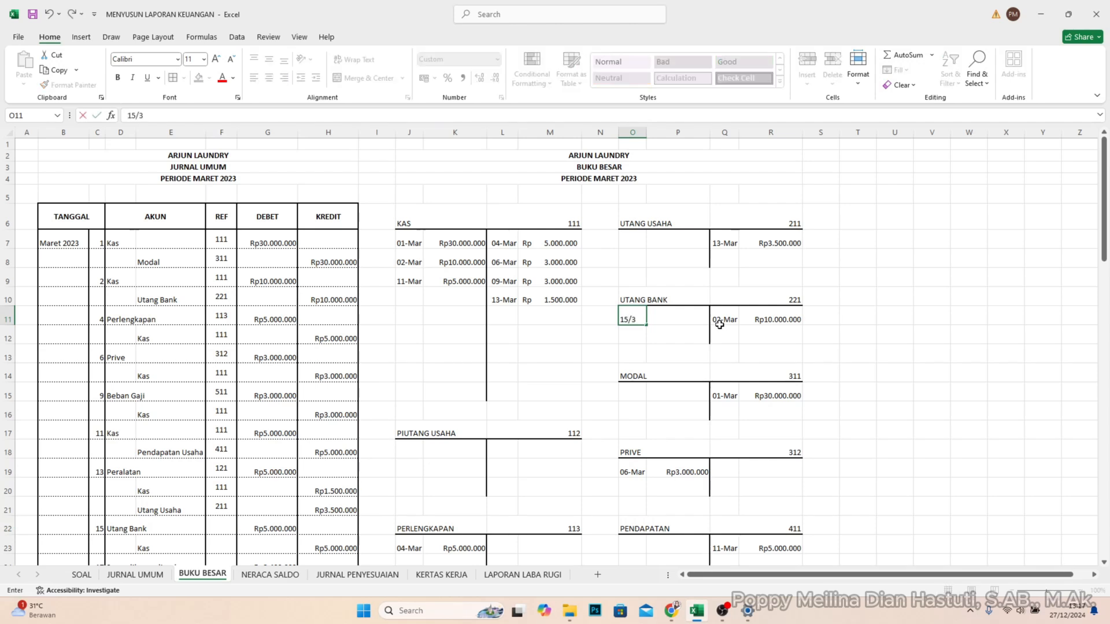
pyautogui.press('Tab')
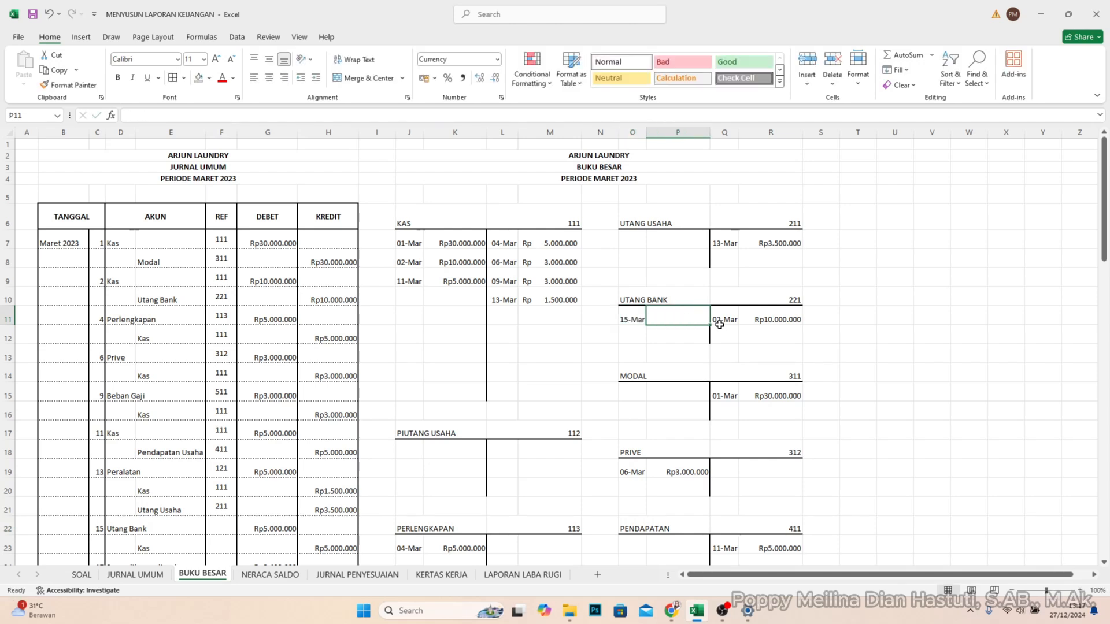
pyautogui.write('5000000')
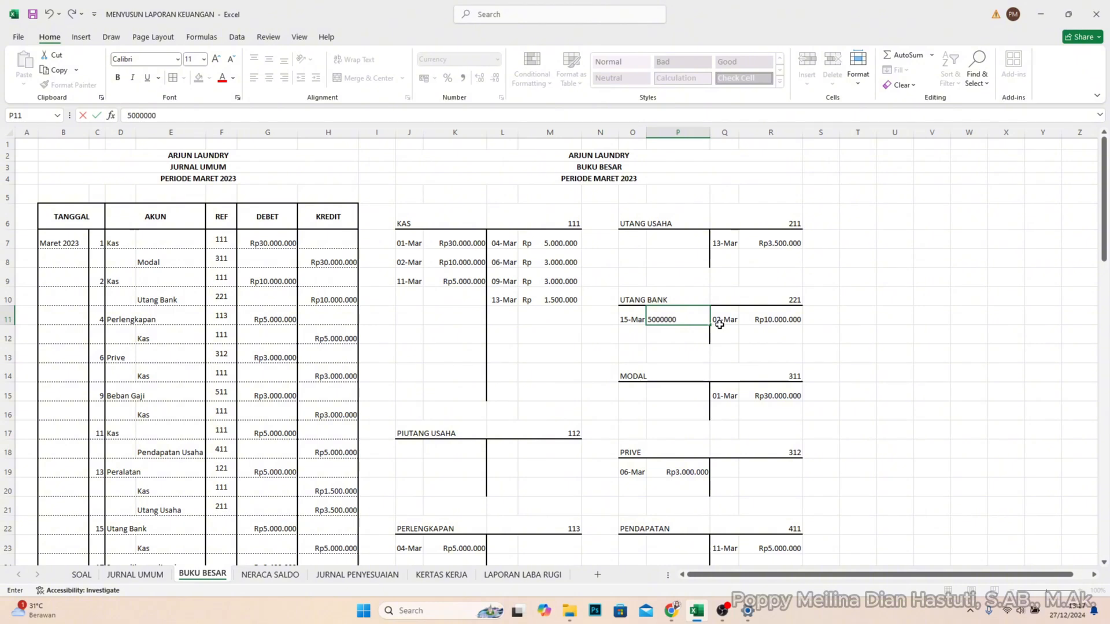
pyautogui.press('Return')
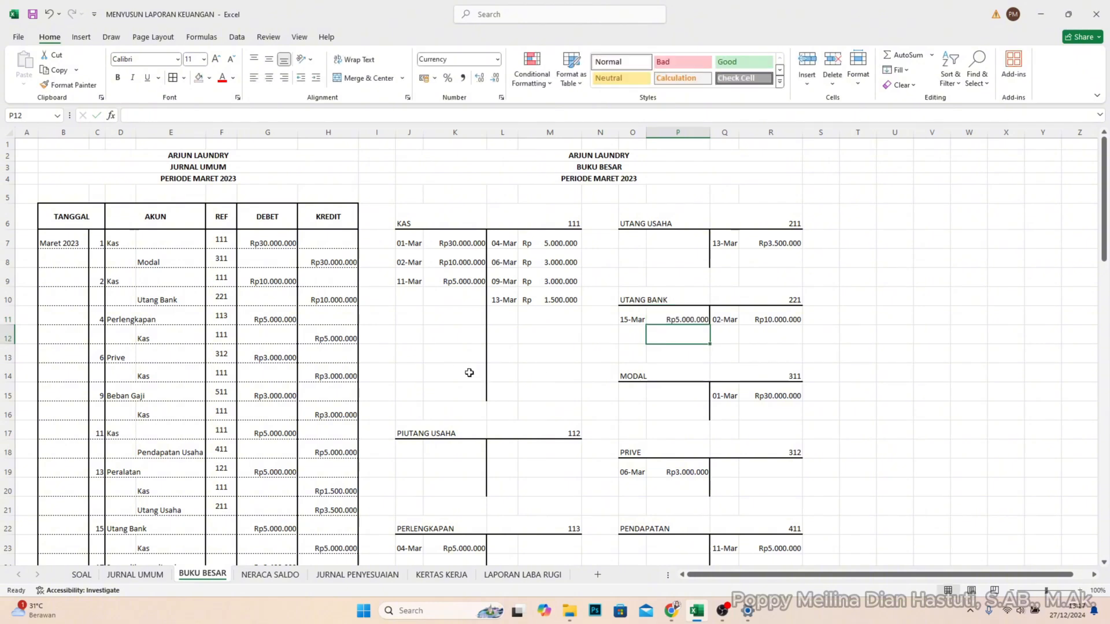
# - Enter account code 221 in REF cell F22 for the 15 March Utang Bank line
pyautogui.scroll(-1, 469, 373)
pyautogui.click(222, 491)
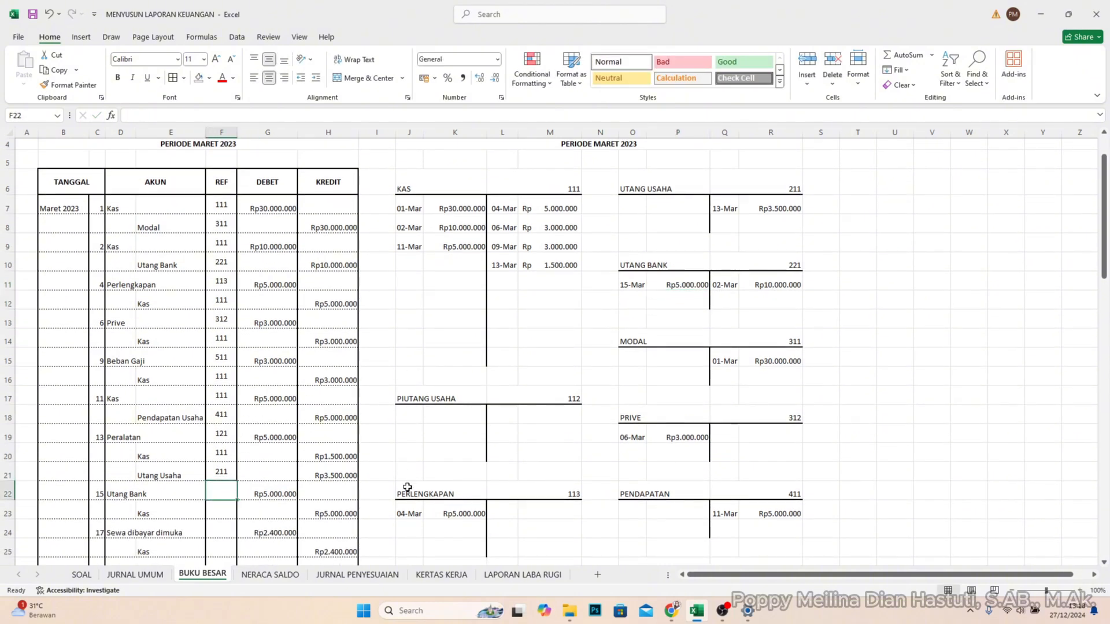
pyautogui.write('221')
pyautogui.press('Return')
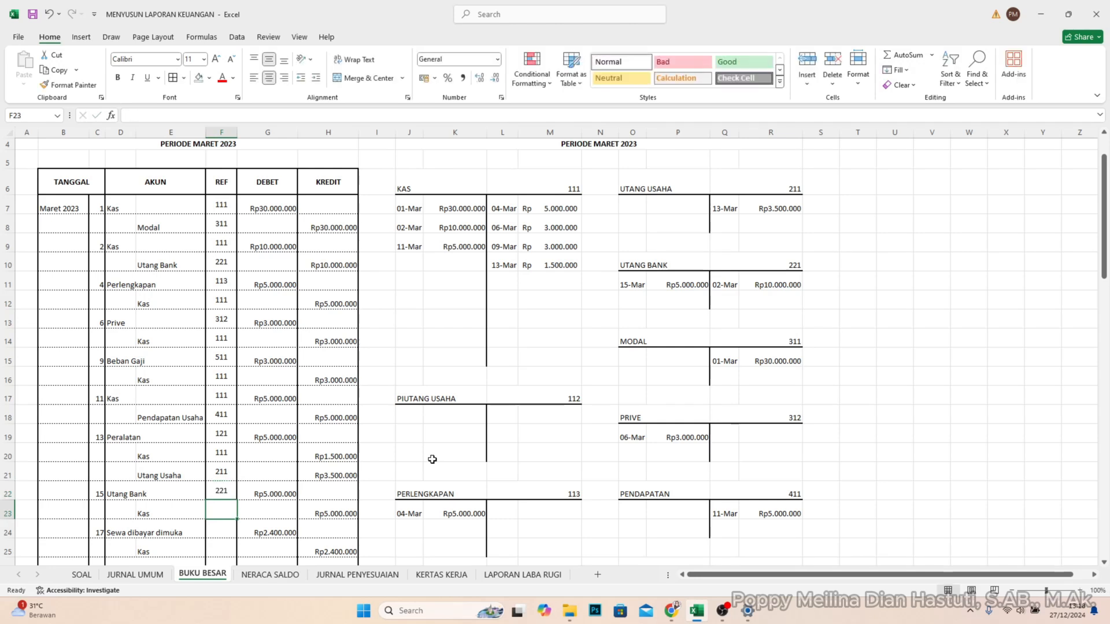
# - Post the 15 March credit of Rp5.000.000 to the KAS account in L11 and M11
pyautogui.click(503, 284)
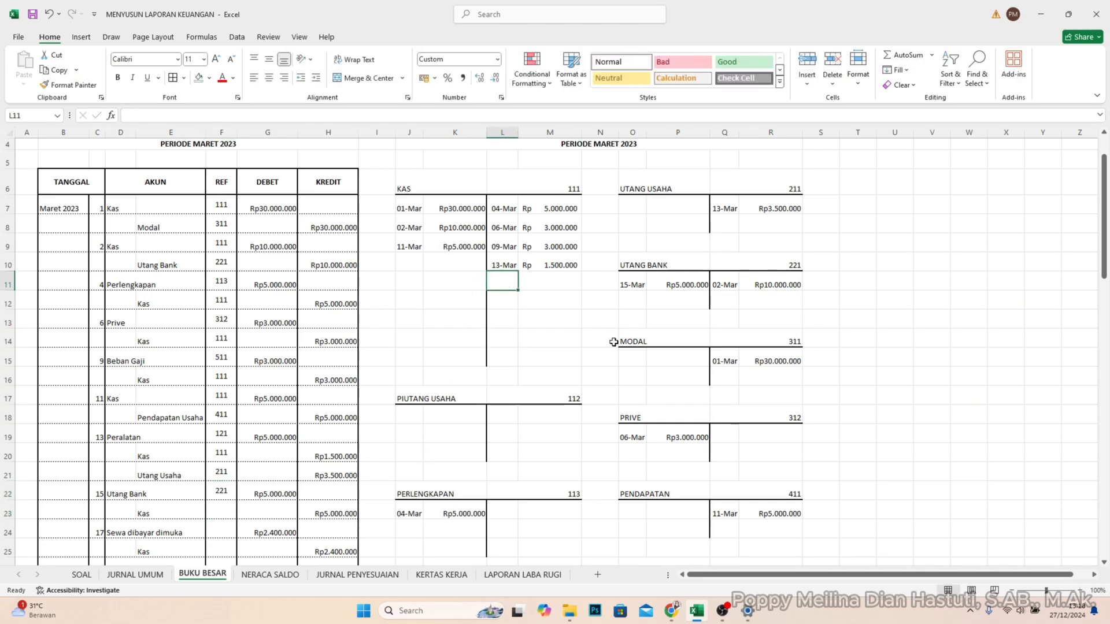
pyautogui.scroll(-1, 259, 482)
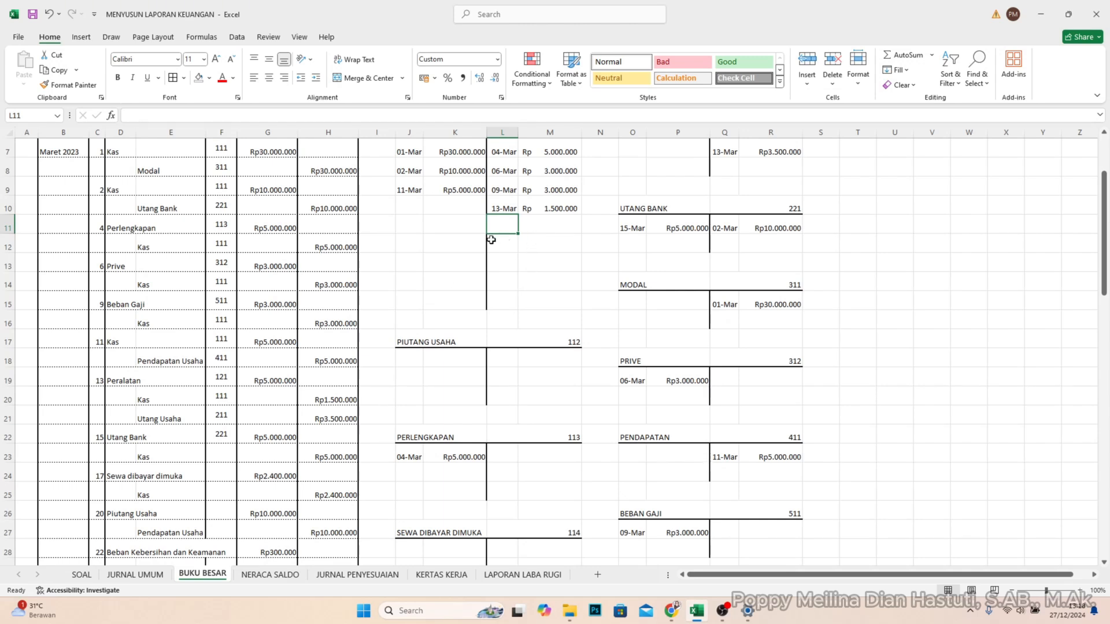
pyautogui.scroll(1, 659, 275)
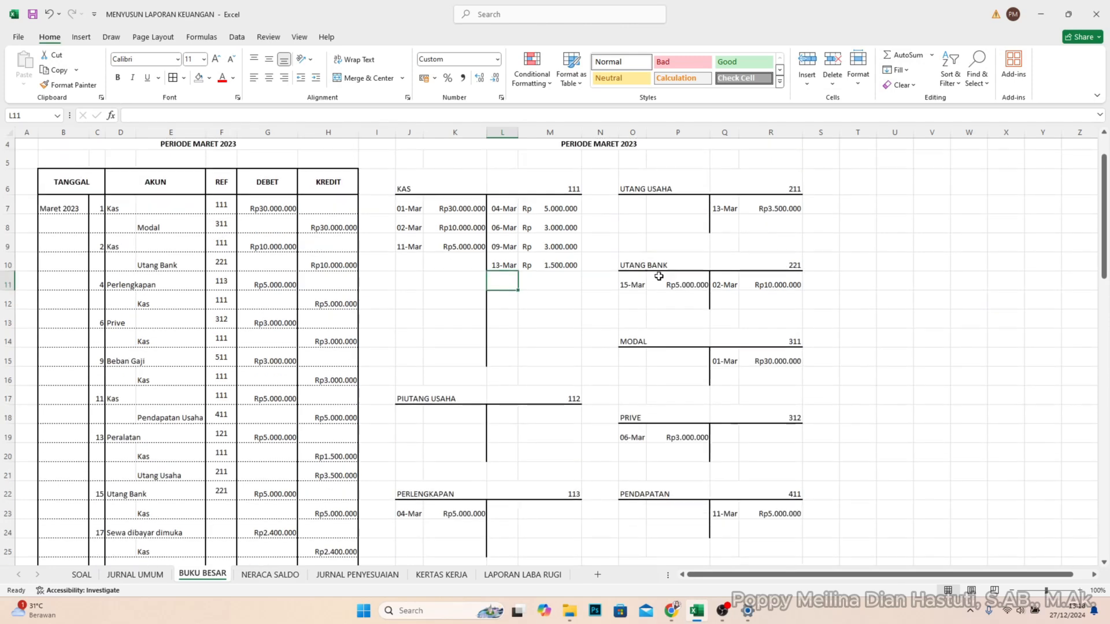
pyautogui.scroll(-1, 639, 307)
pyautogui.scroll(2, 638, 309)
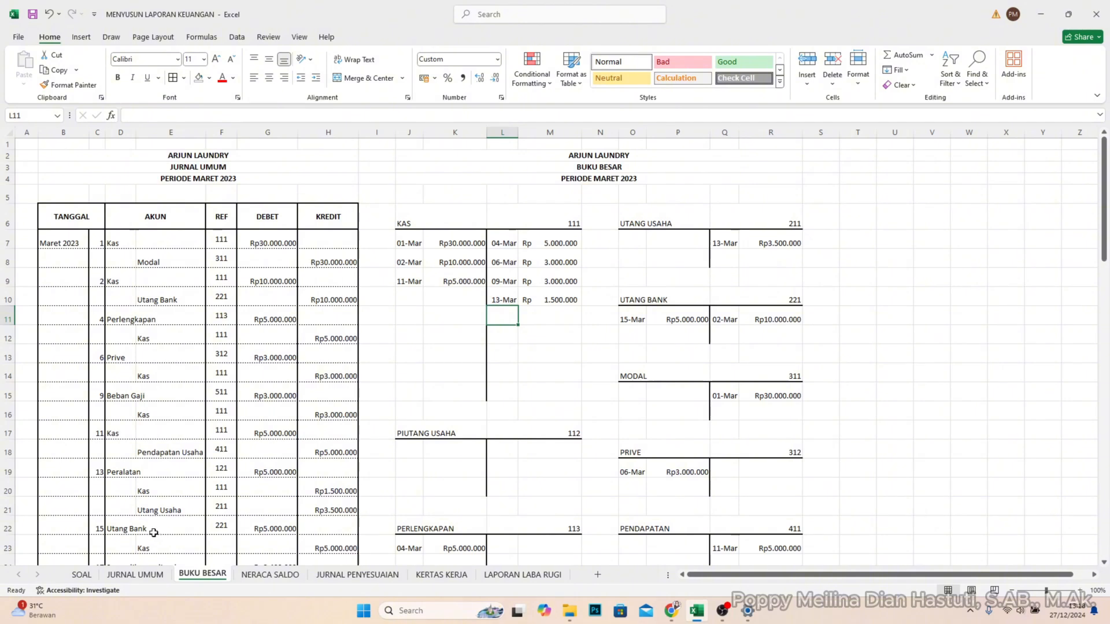
pyautogui.scroll(-1, 154, 532)
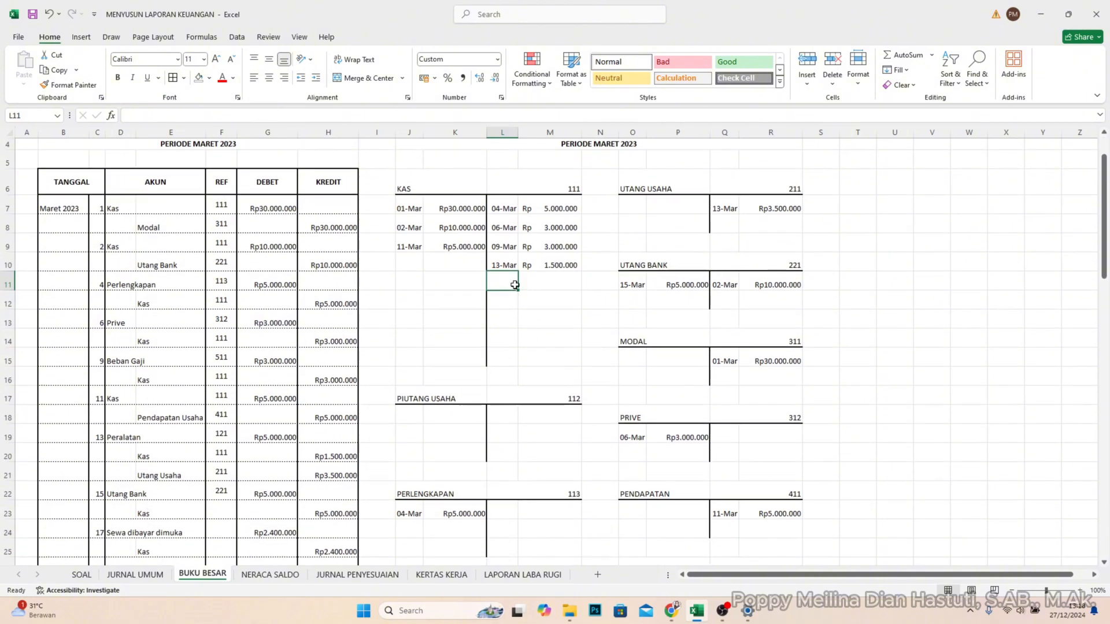
pyautogui.write('15/3')
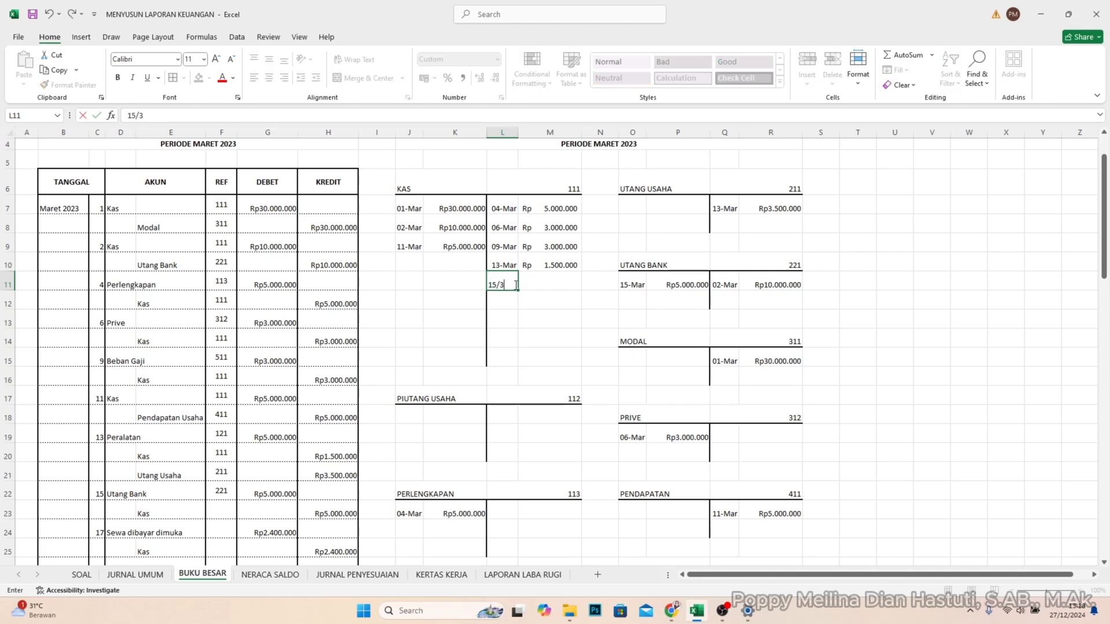
pyautogui.press('Tab')
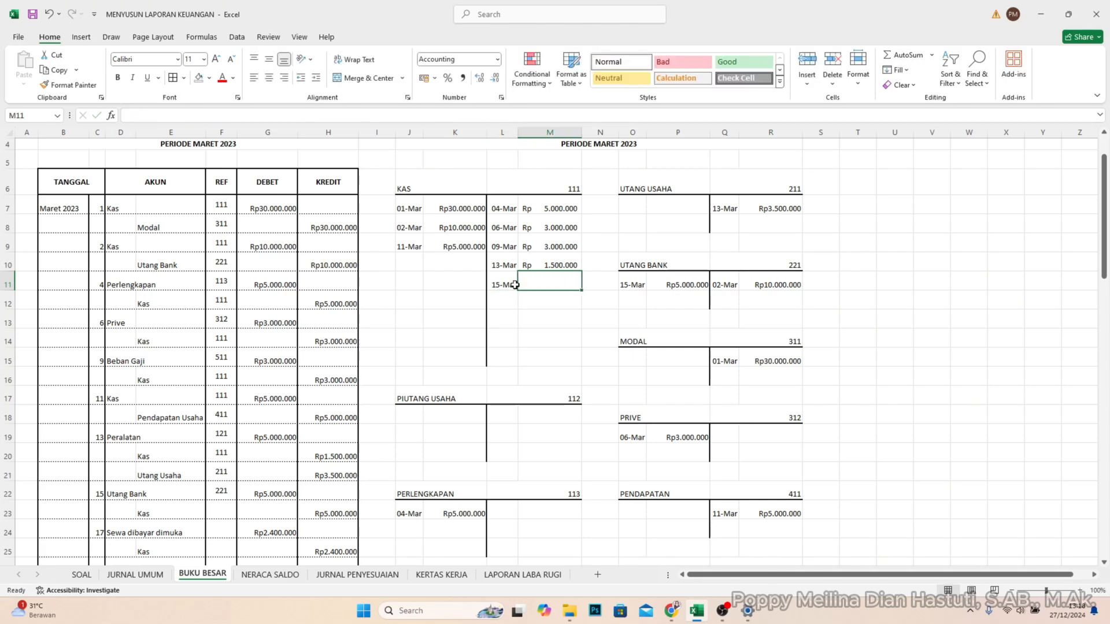
pyautogui.write('5000000')
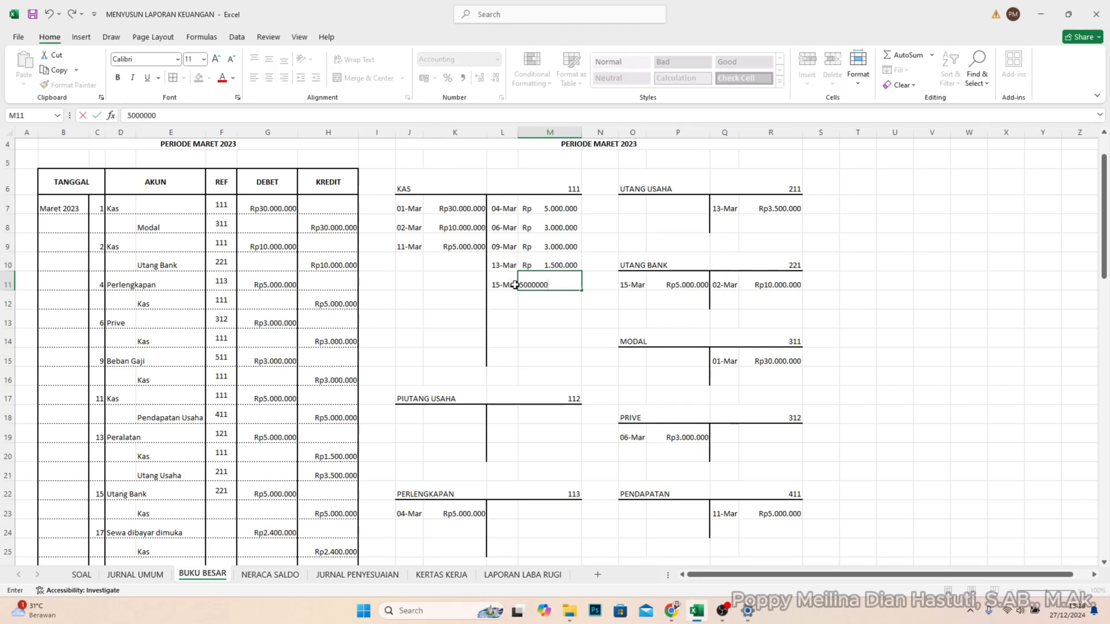
pyautogui.press('Return')
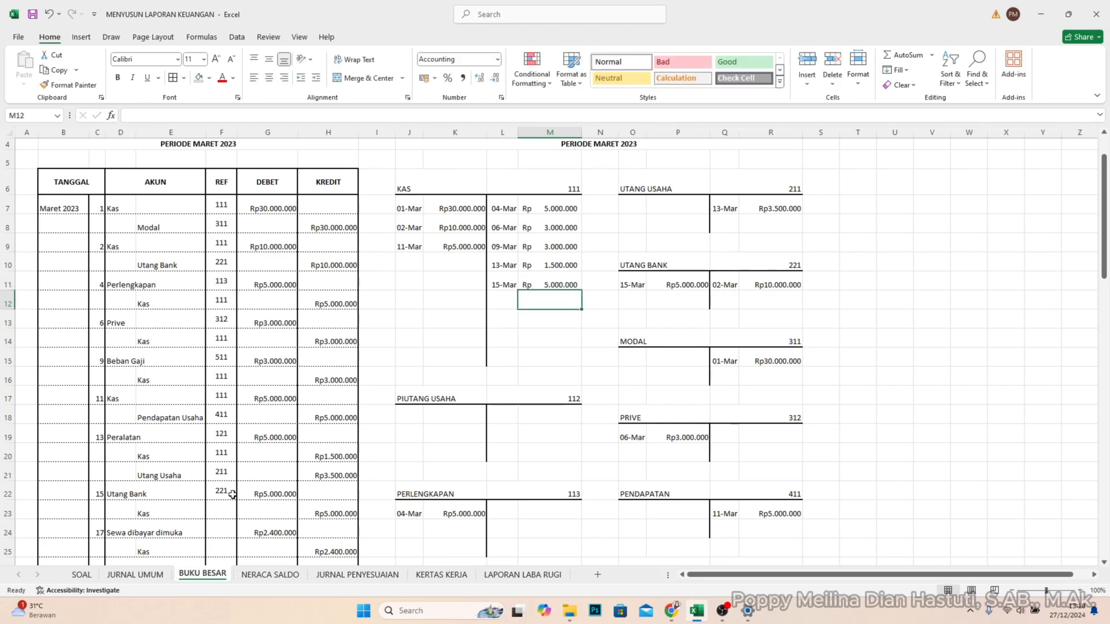
# - Enter account code 111 in REF cell F23 for the 15 March Kas line
pyautogui.click(223, 514)
pyautogui.write('111')
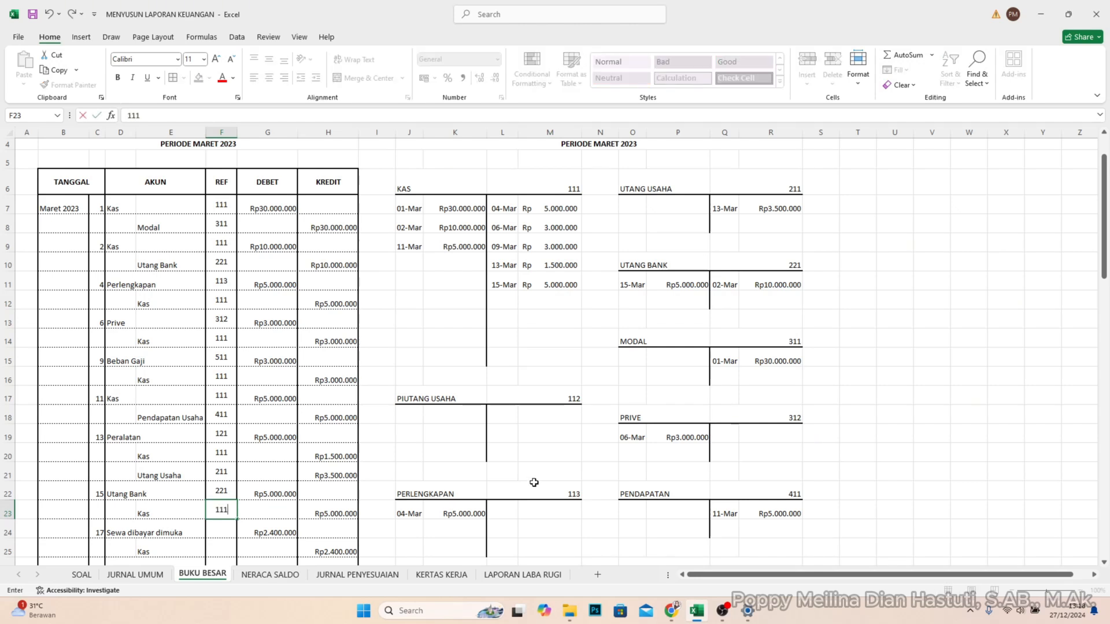
pyautogui.press('Return')
# - Post the 17 March debit of Rp2.400.000 to the SEWA DIBAYAR DIMUKA account in J28 and K28
pyautogui.scroll(-2, 264, 453)
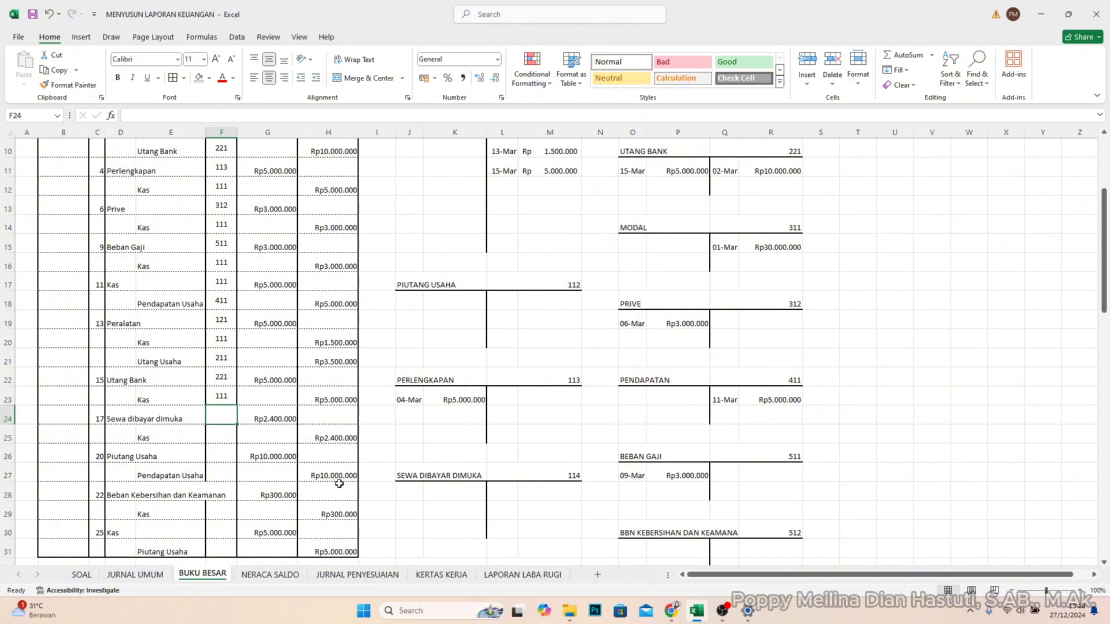
pyautogui.click(467, 496)
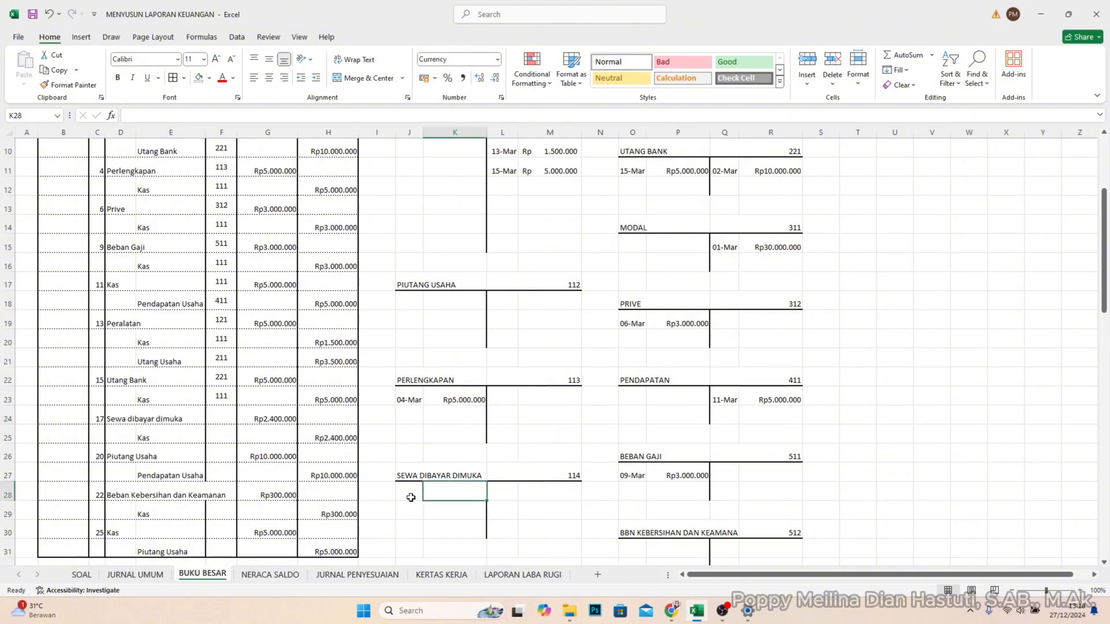
pyautogui.click(411, 497)
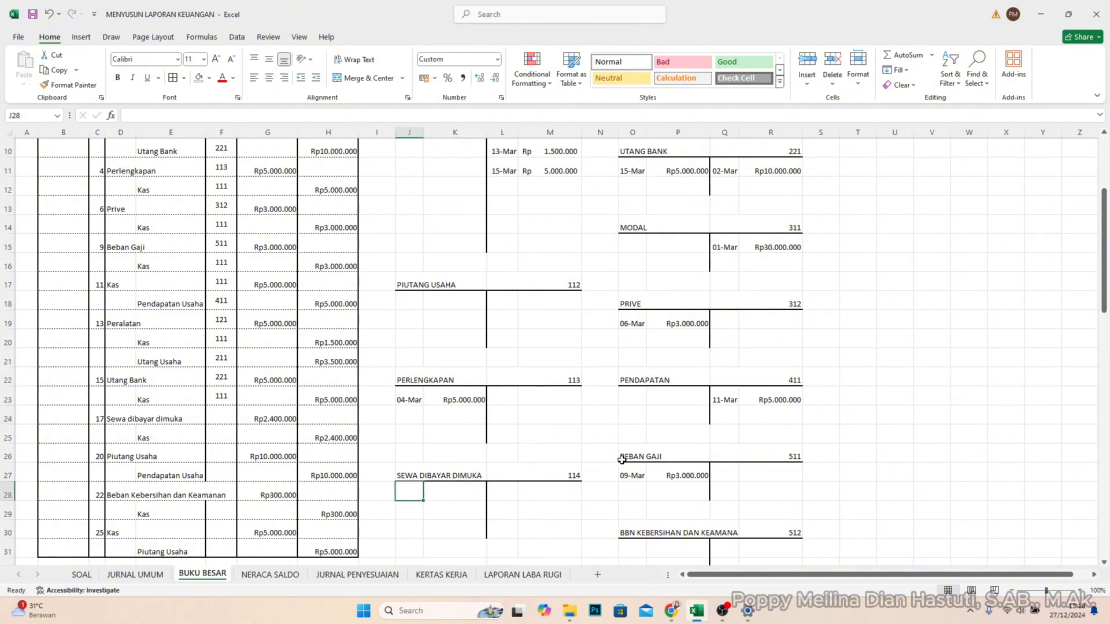
pyautogui.write('17/3')
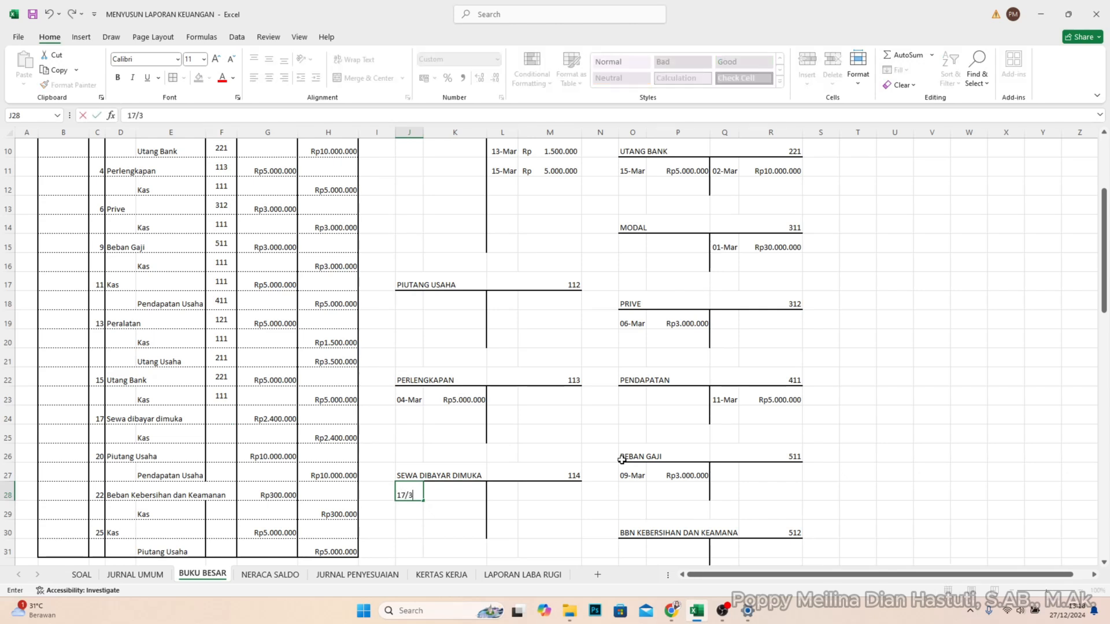
pyautogui.press('Tab')
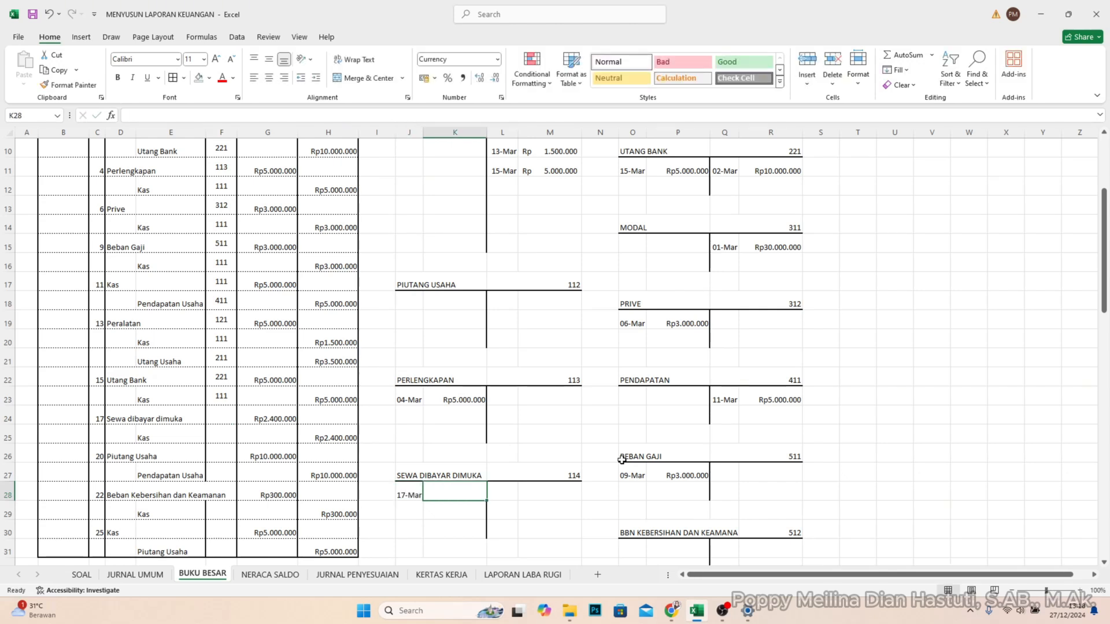
pyautogui.write('2.4')
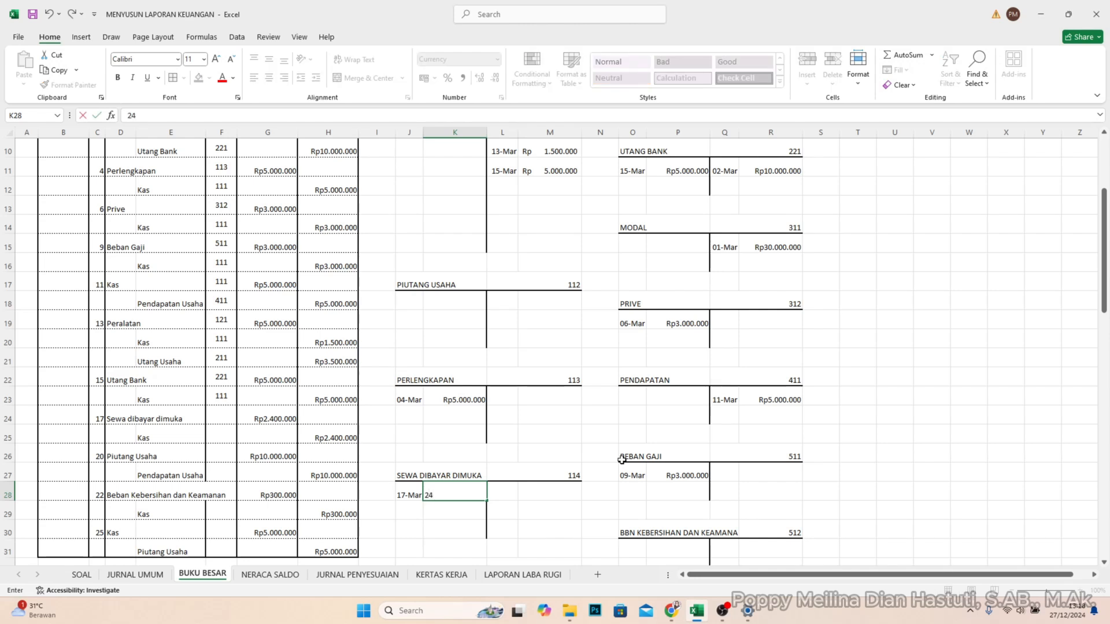
pyautogui.write('00.000')
pyautogui.press('Return')
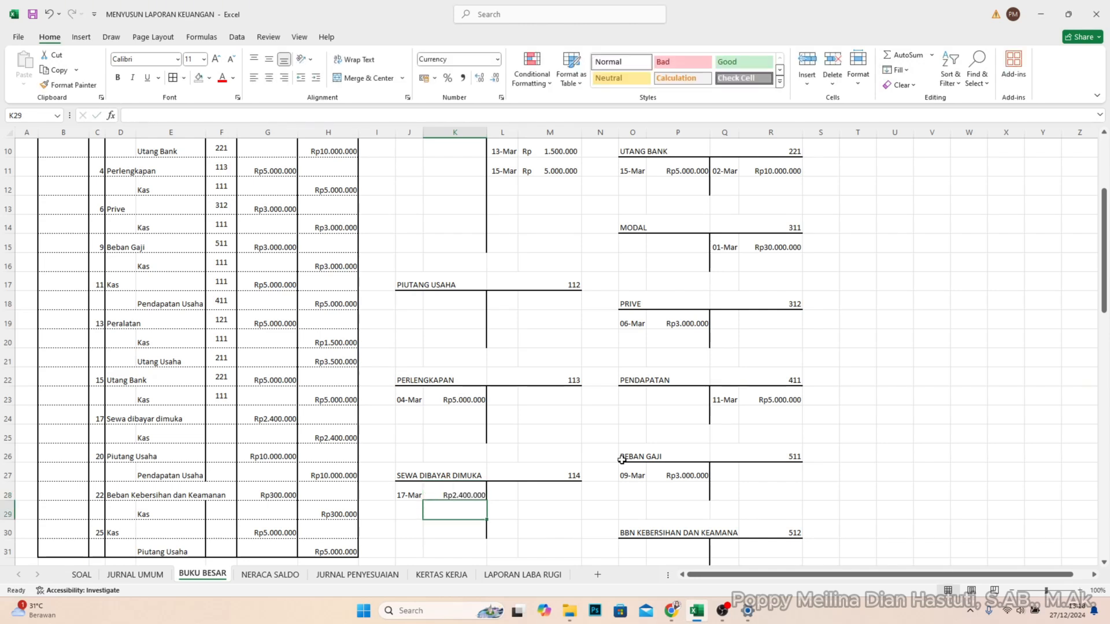
# - Enter account code 114 in REF cell F24 for the 17 March Sewa dibayar dimuka line
pyautogui.click(226, 414)
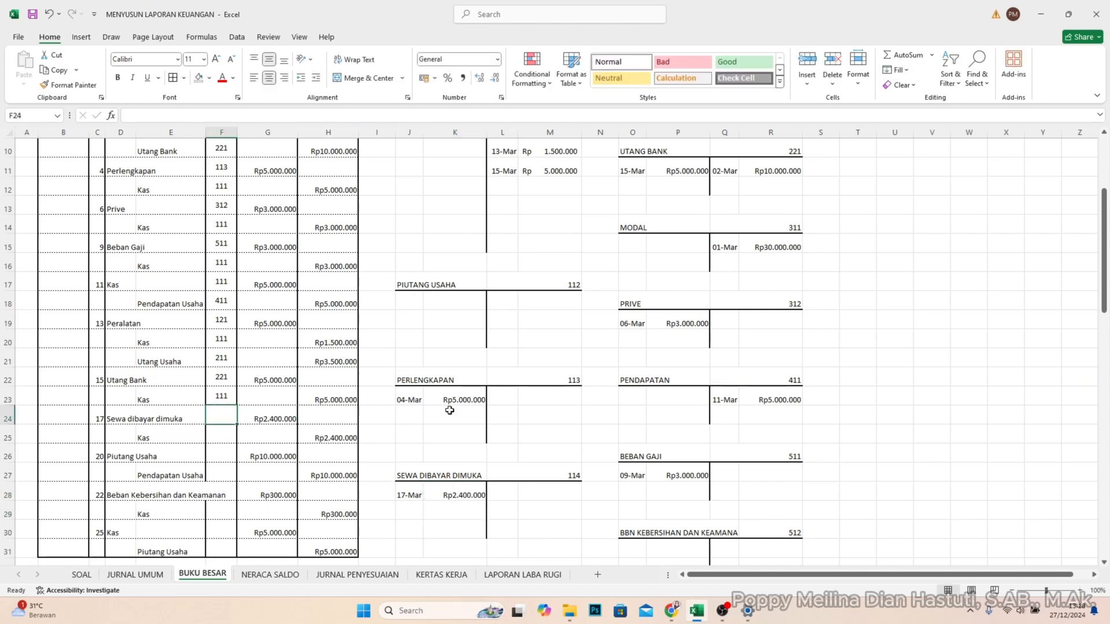
pyautogui.write('114')
pyautogui.press('Return')
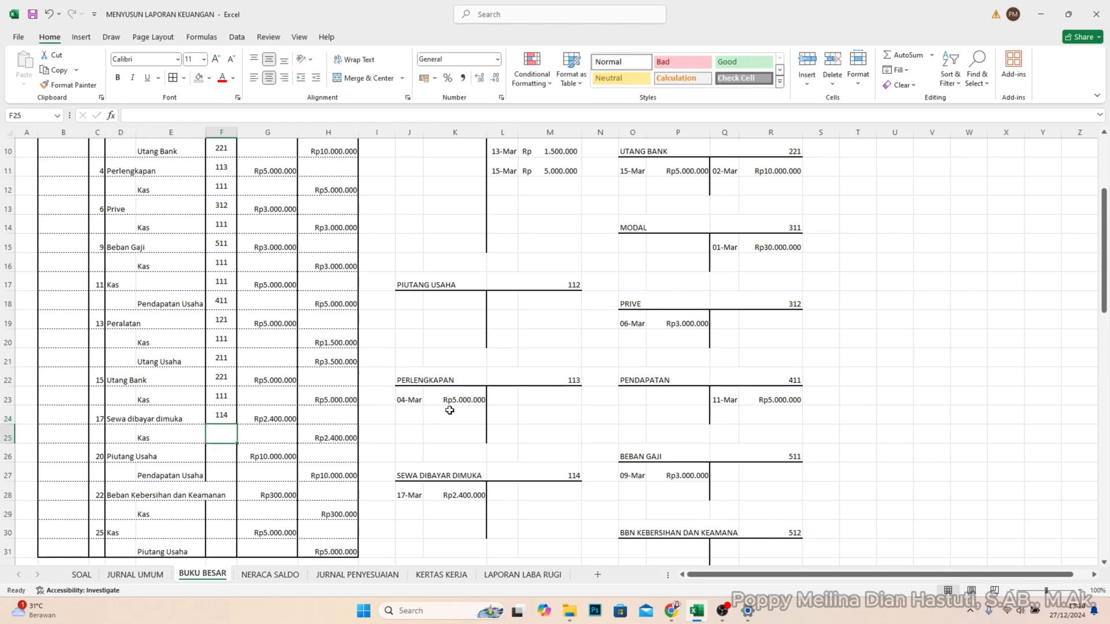
# - Post the 17 March credit of Rp2.400.000 to the KAS account in L12 and M12
pyautogui.scroll(2, 565, 258)
pyautogui.click(497, 293)
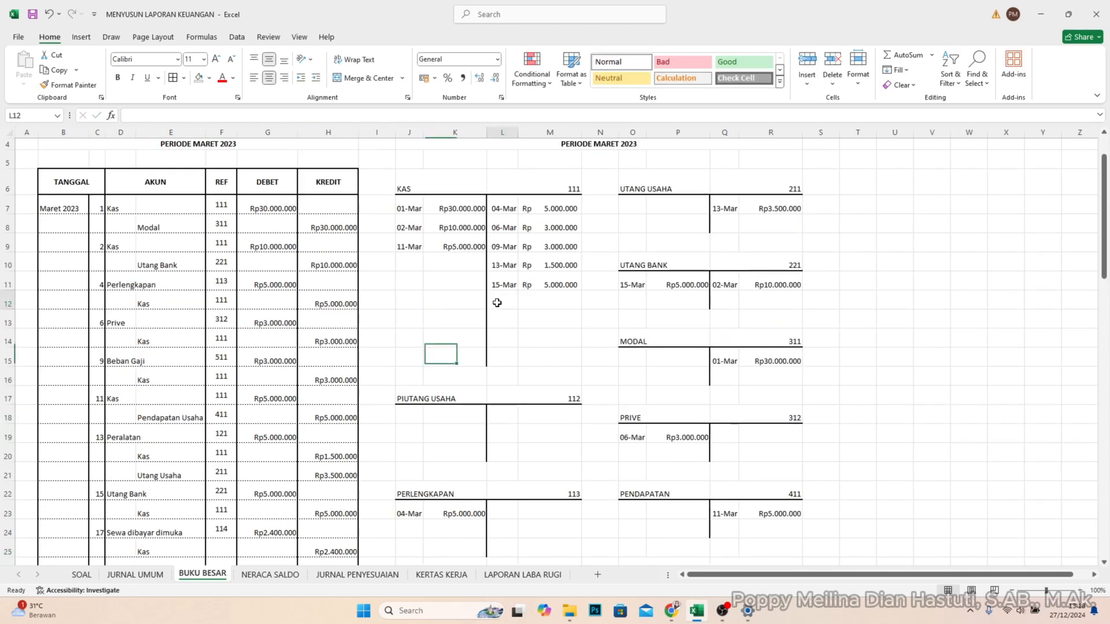
pyautogui.write('17')
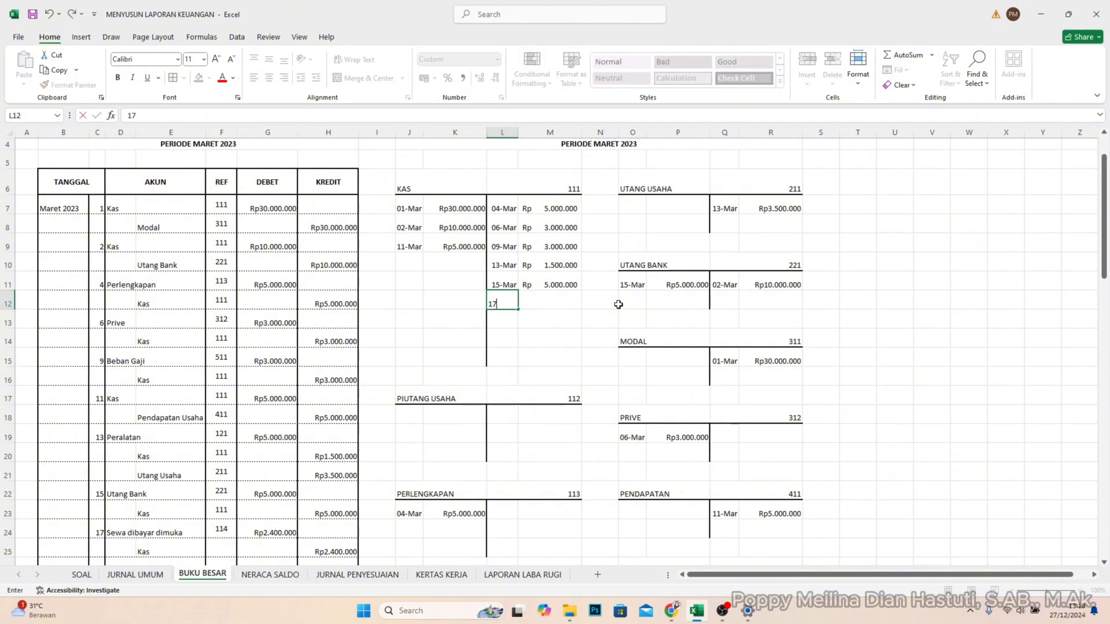
pyautogui.write('/3')
pyautogui.press('Tab')
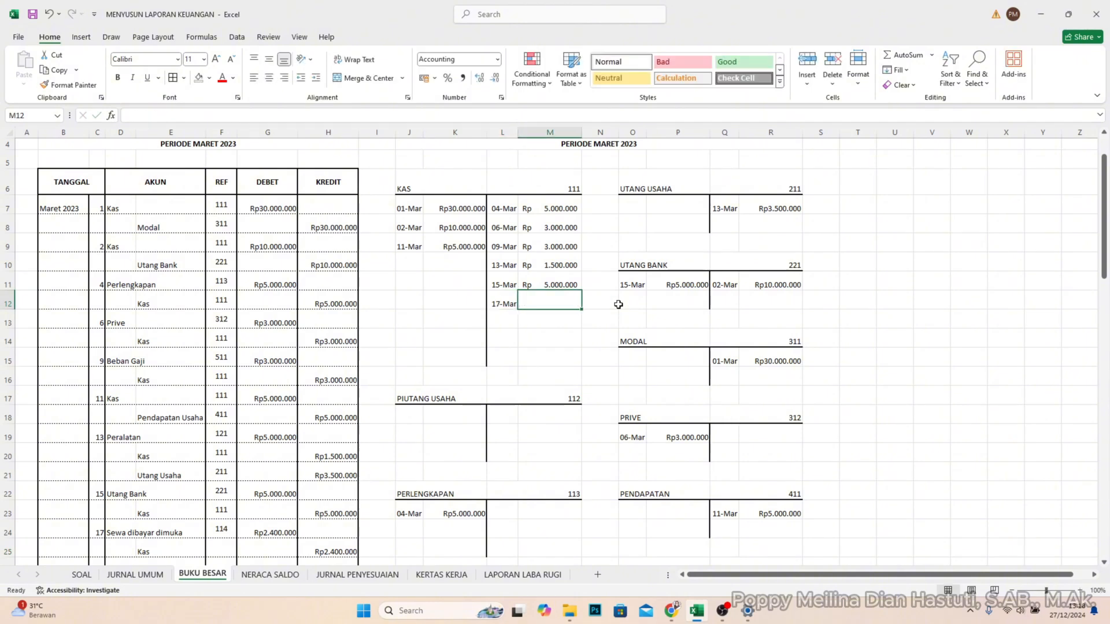
pyautogui.write('2.4')
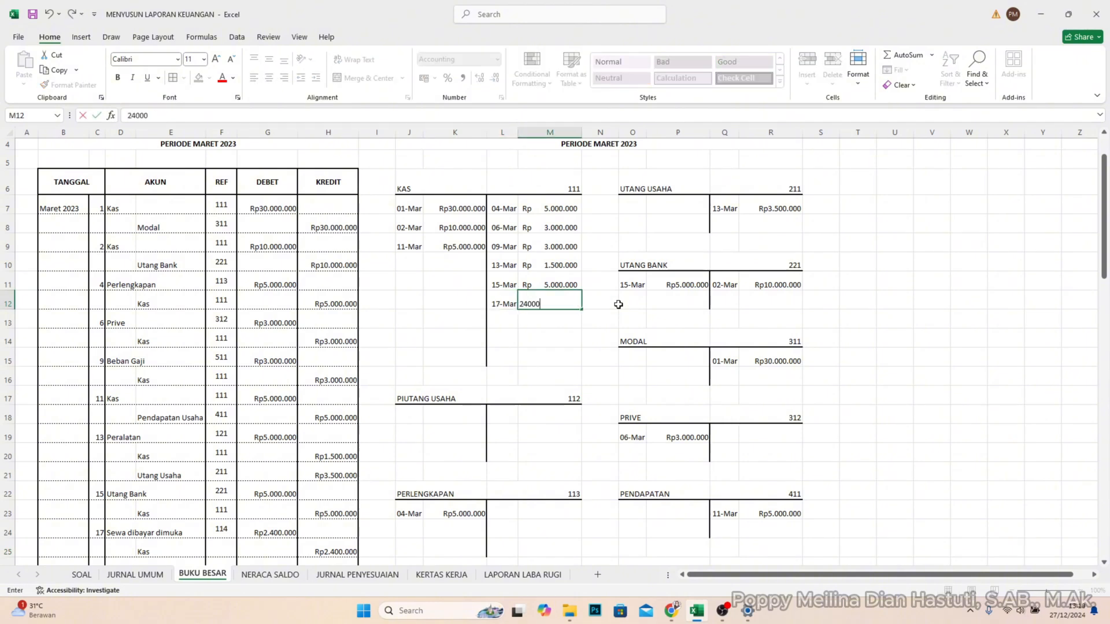
pyautogui.write('00.000')
pyautogui.press('Return')
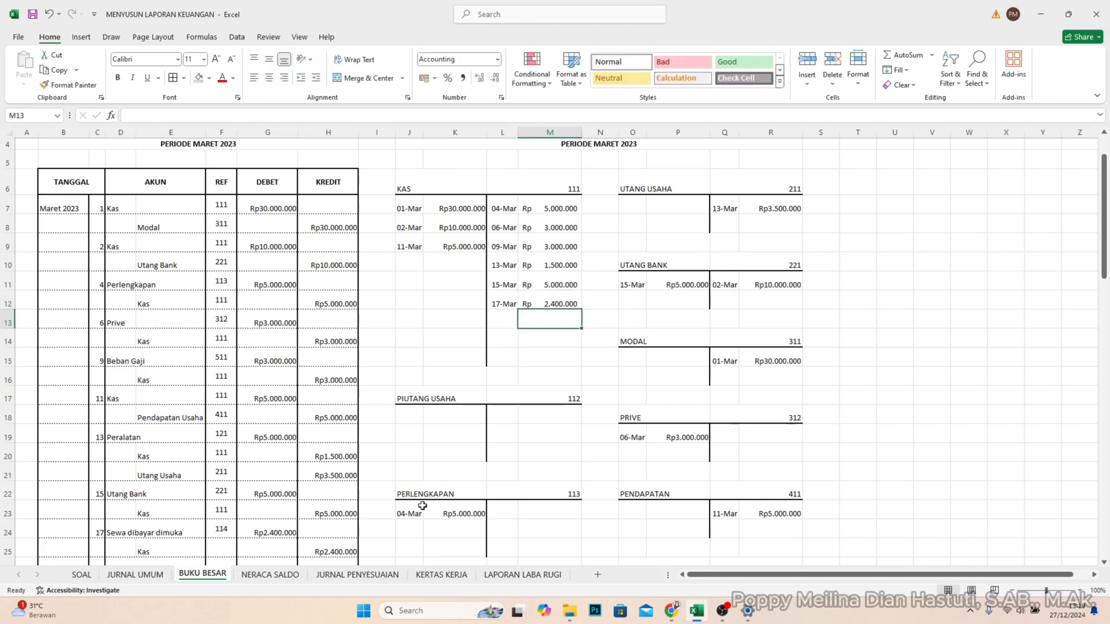
# - Enter account code 111 in REF cell F25 for the 17 March Kas line
pyautogui.scroll(-1, 279, 490)
pyautogui.click(232, 489)
pyautogui.write('1')
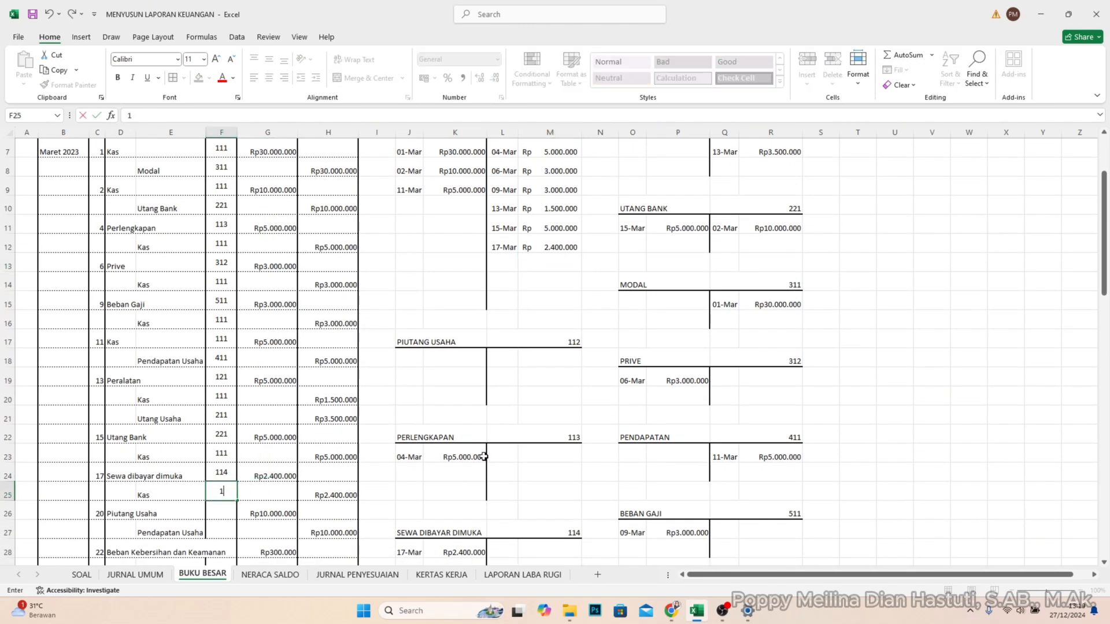
pyautogui.write('11')
pyautogui.press('Return')
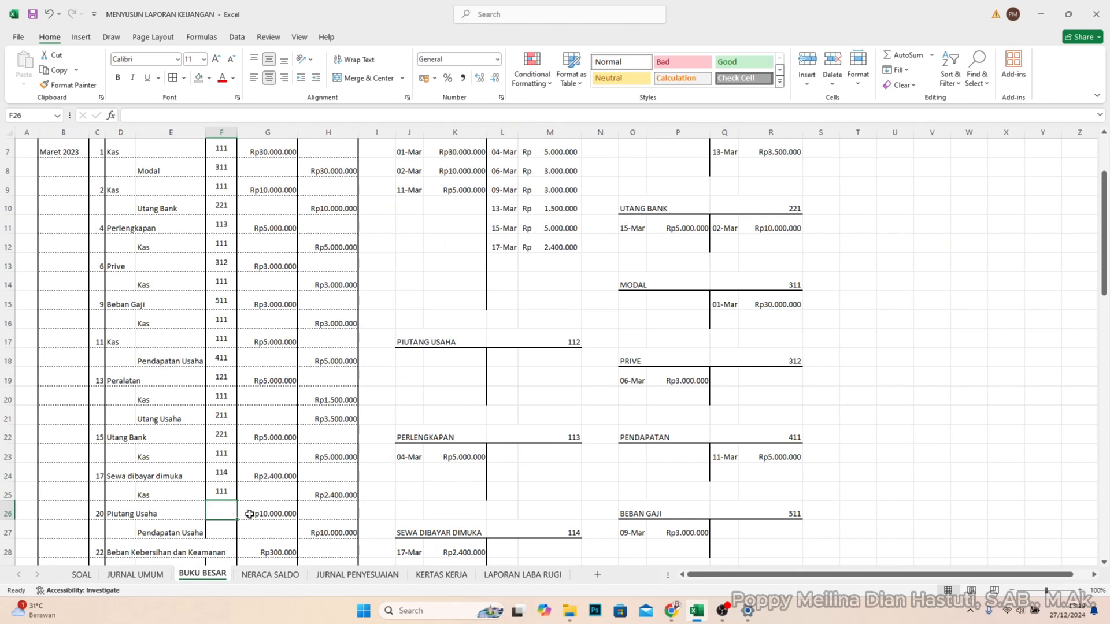
# - Post the 20 March debit of Rp10.000.000 to the PIUTANG USAHA account in J18 and K18
pyautogui.scroll(-1, 419, 469)
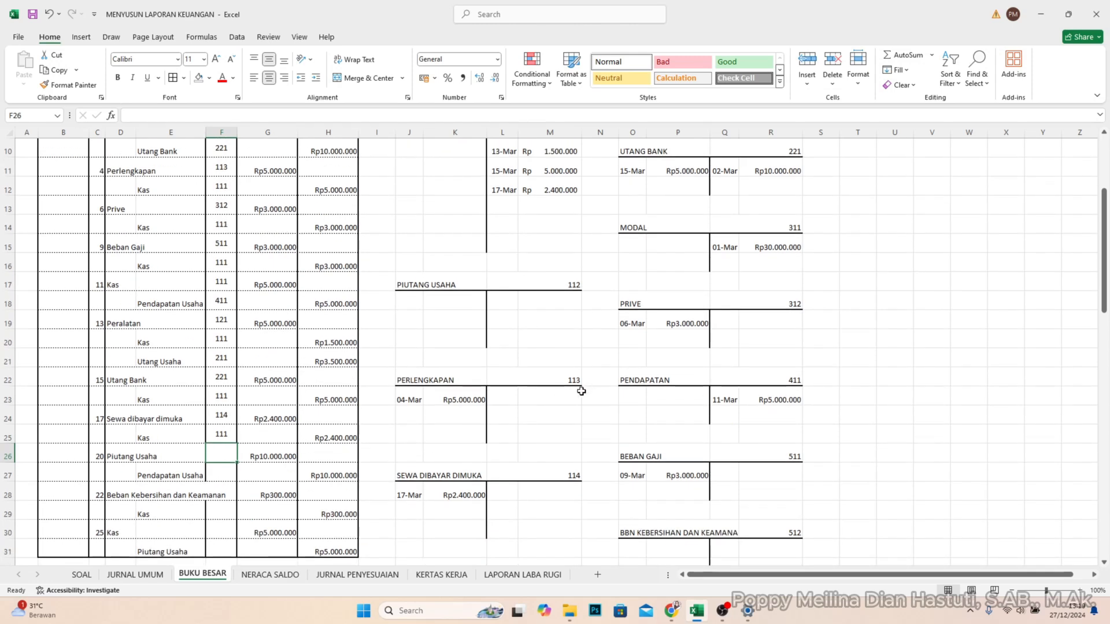
pyautogui.scroll(3, 689, 312)
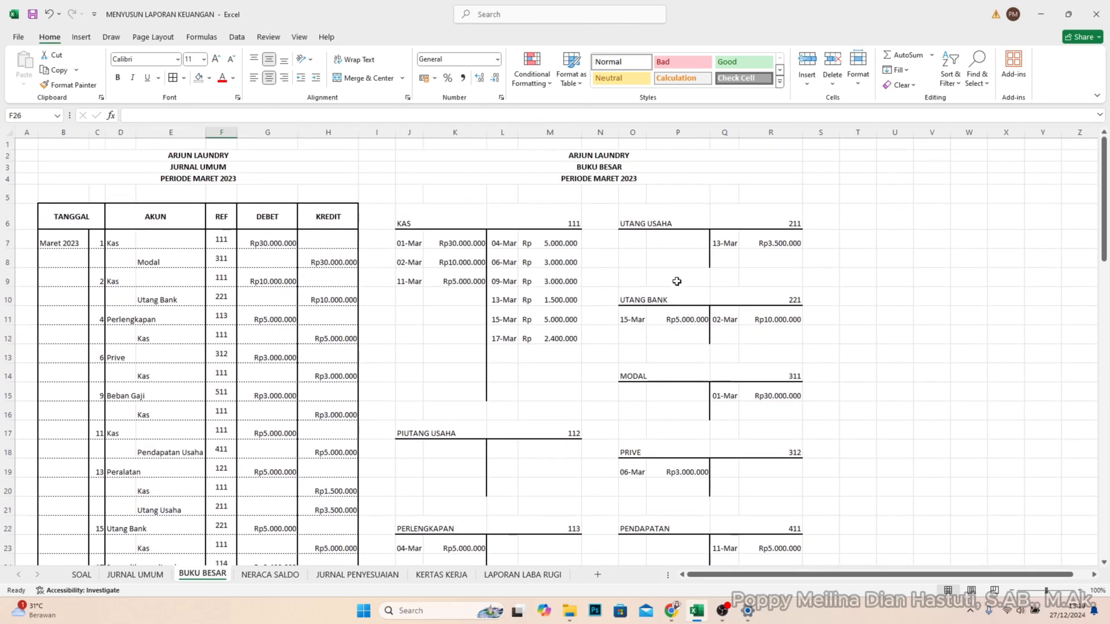
pyautogui.scroll(-1, 668, 309)
pyautogui.scroll(-2, 605, 330)
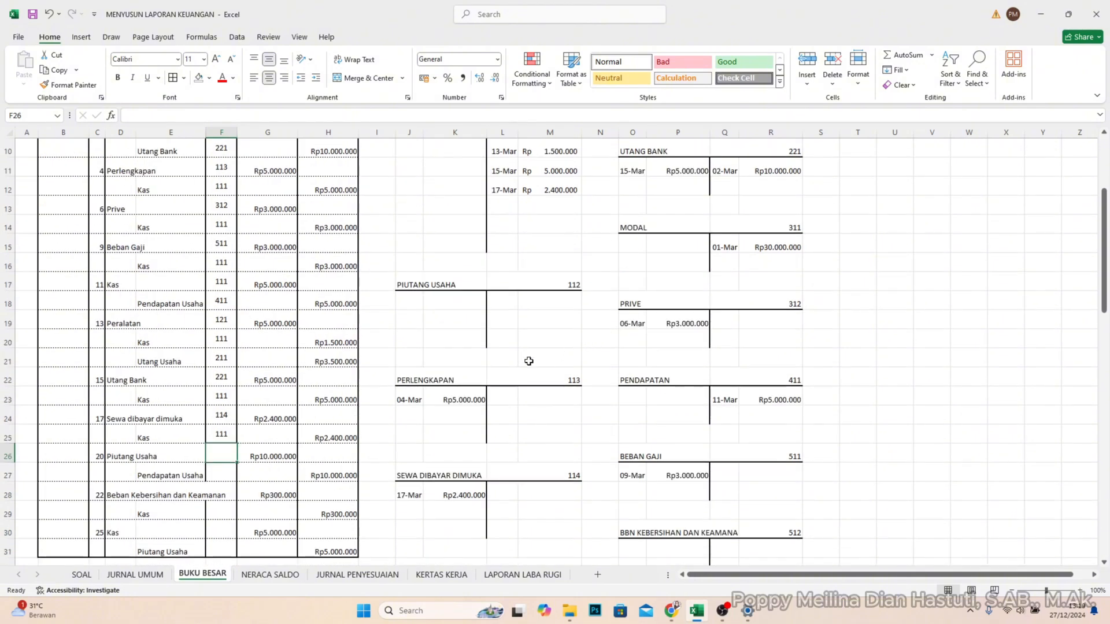
pyautogui.click(412, 312)
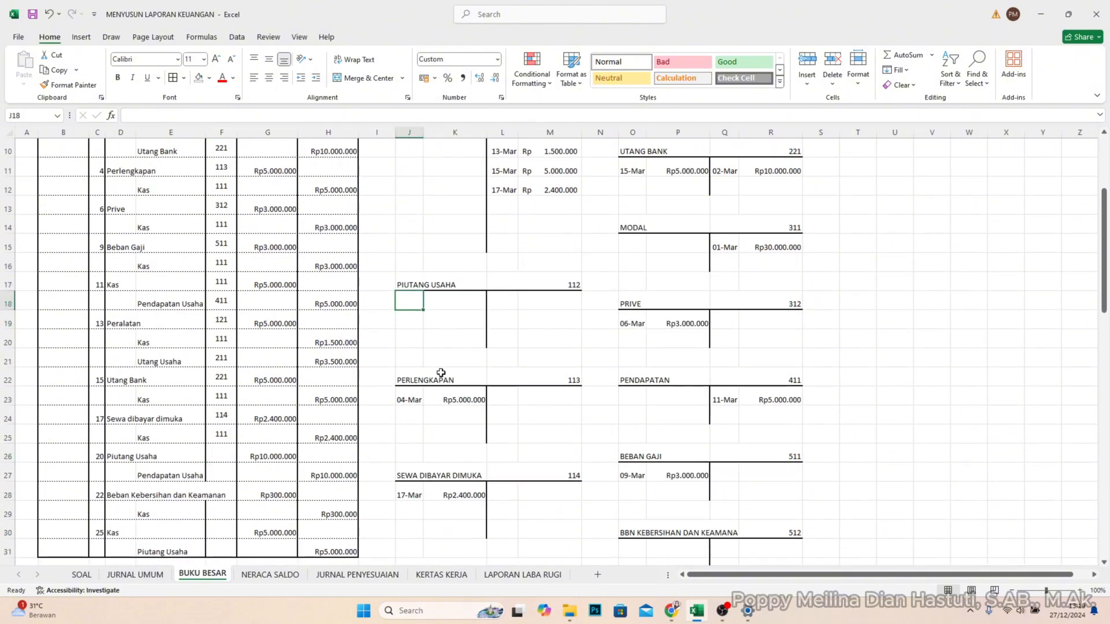
pyautogui.write('20')
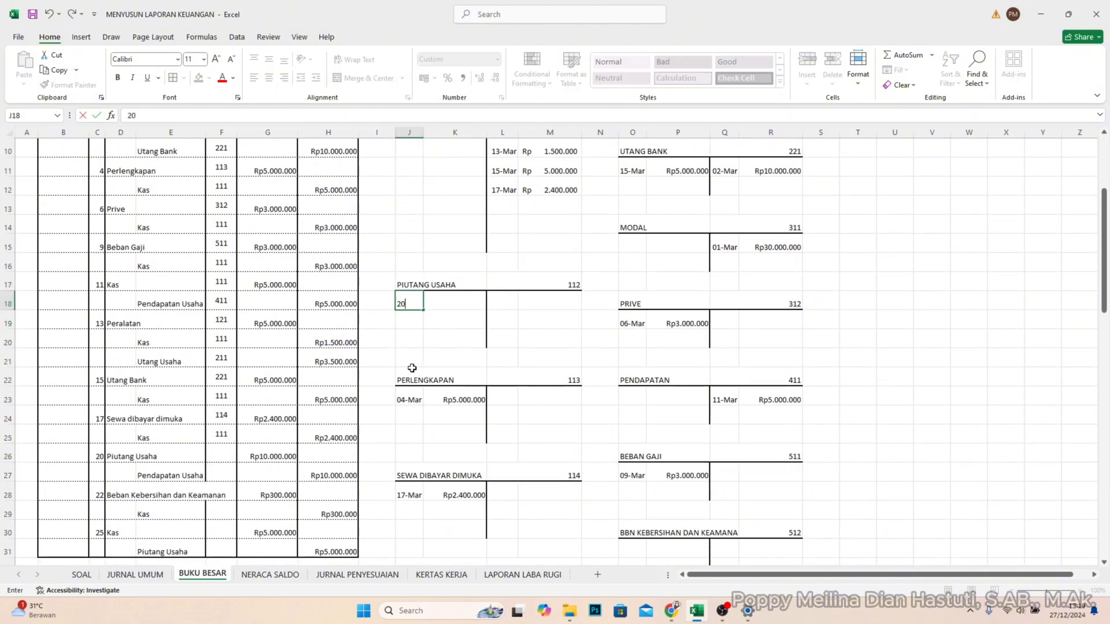
pyautogui.write('/3')
pyautogui.press('Tab')
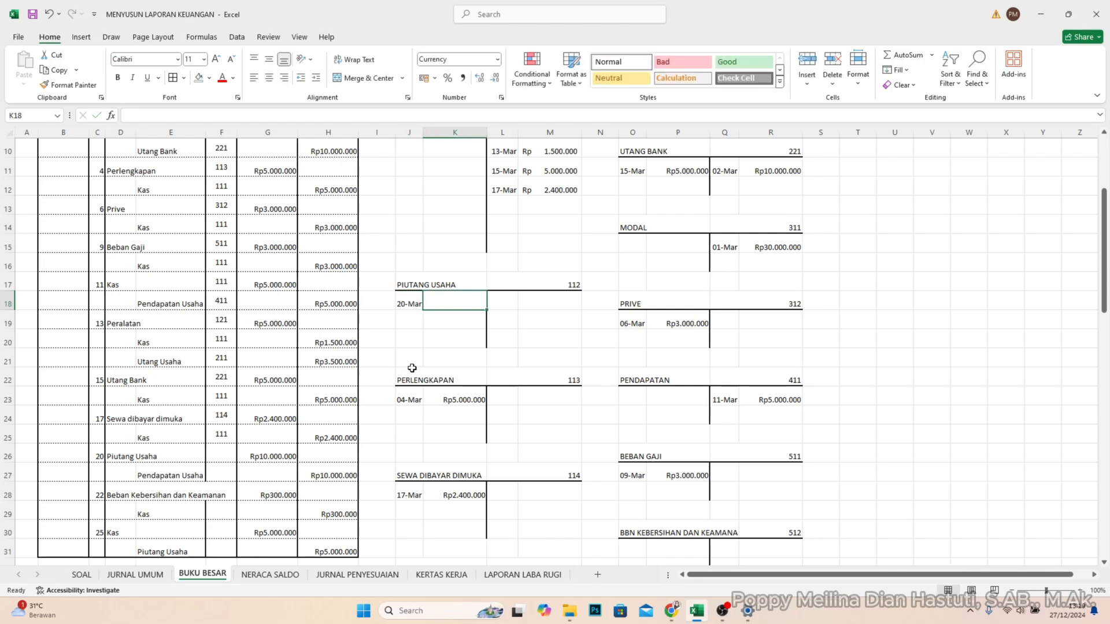
pyautogui.write('10')
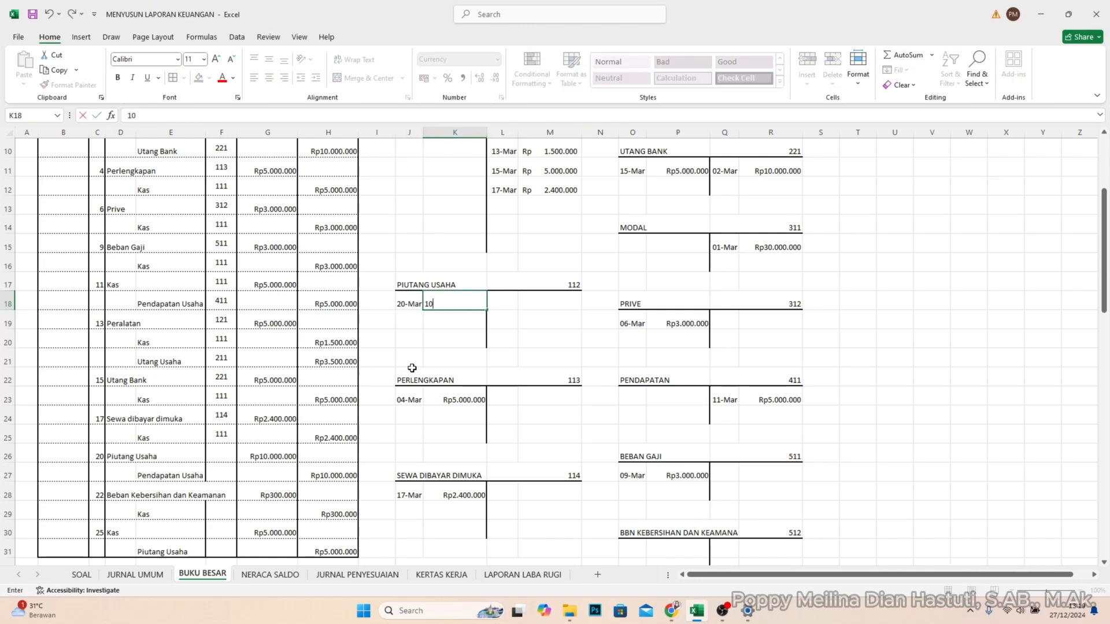
pyautogui.write('.000.000')
pyautogui.press('Return')
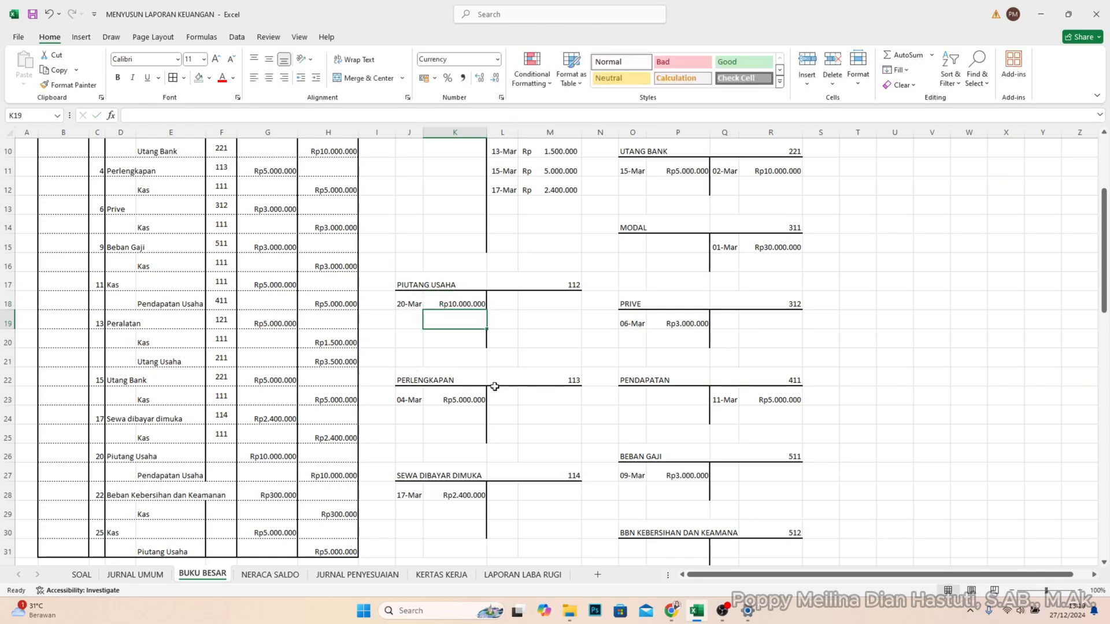
# - Enter account code 112 in REF cell F26 for the 20 March Piutang Usaha line
pyautogui.click(220, 456)
pyautogui.write('112')
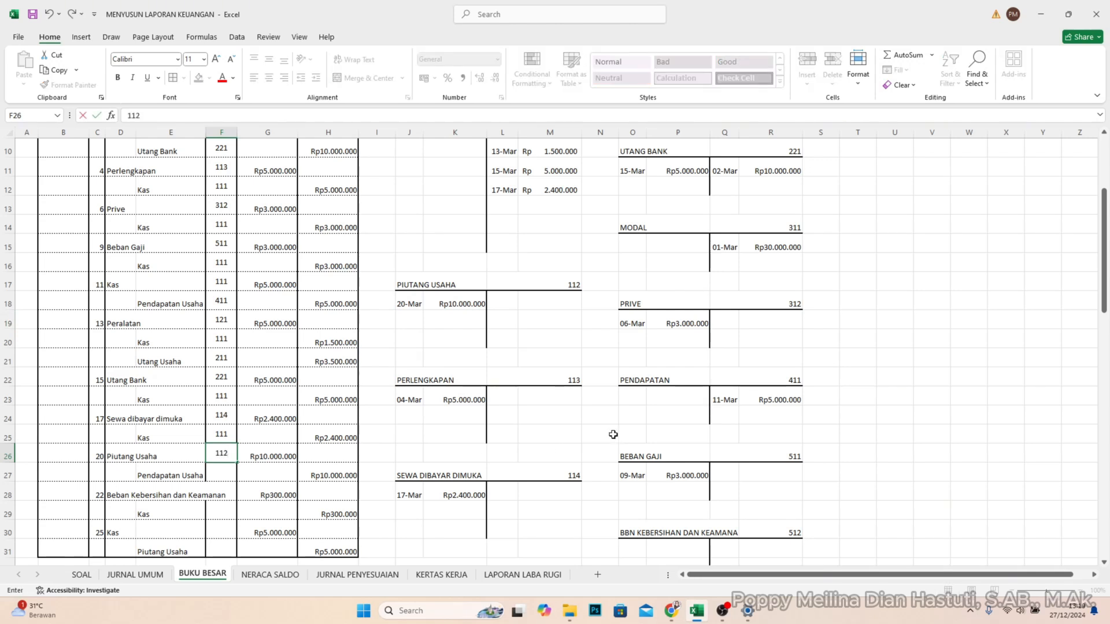
pyautogui.press('Return')
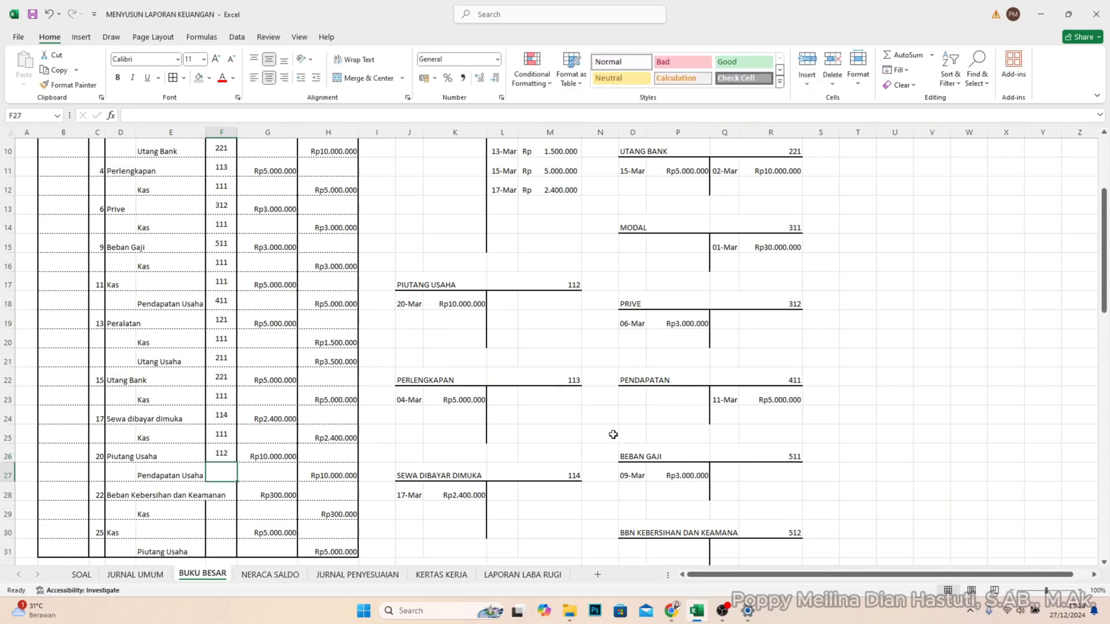
# - Post the 20 March credit of Rp10.000.000 to the PENDAPATAN account in Q24 and R24
pyautogui.click(727, 416)
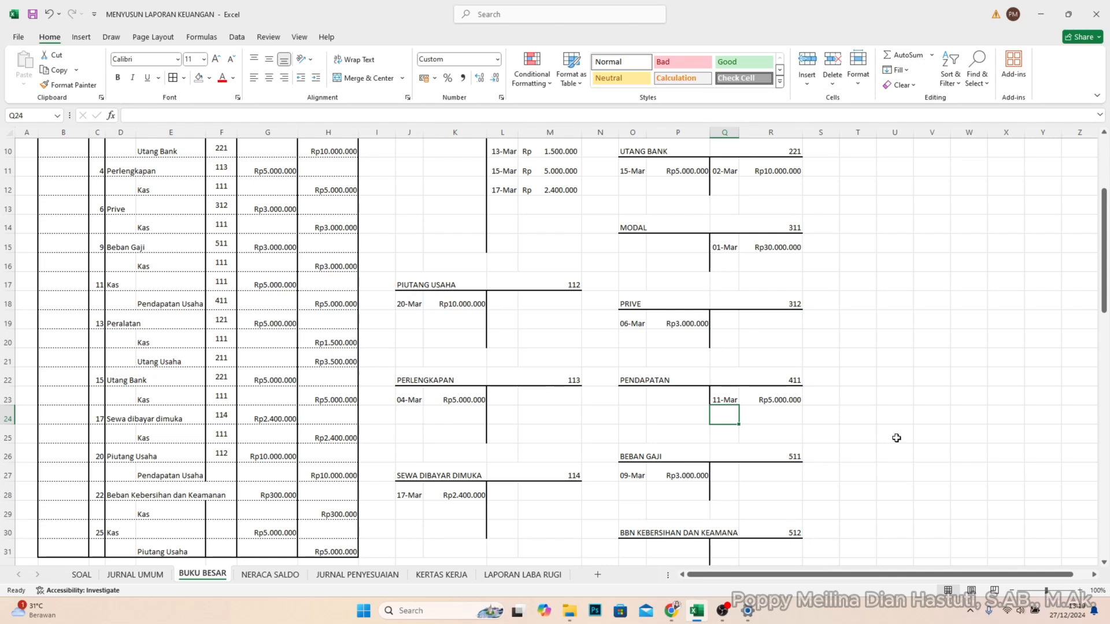
pyautogui.write('20/3')
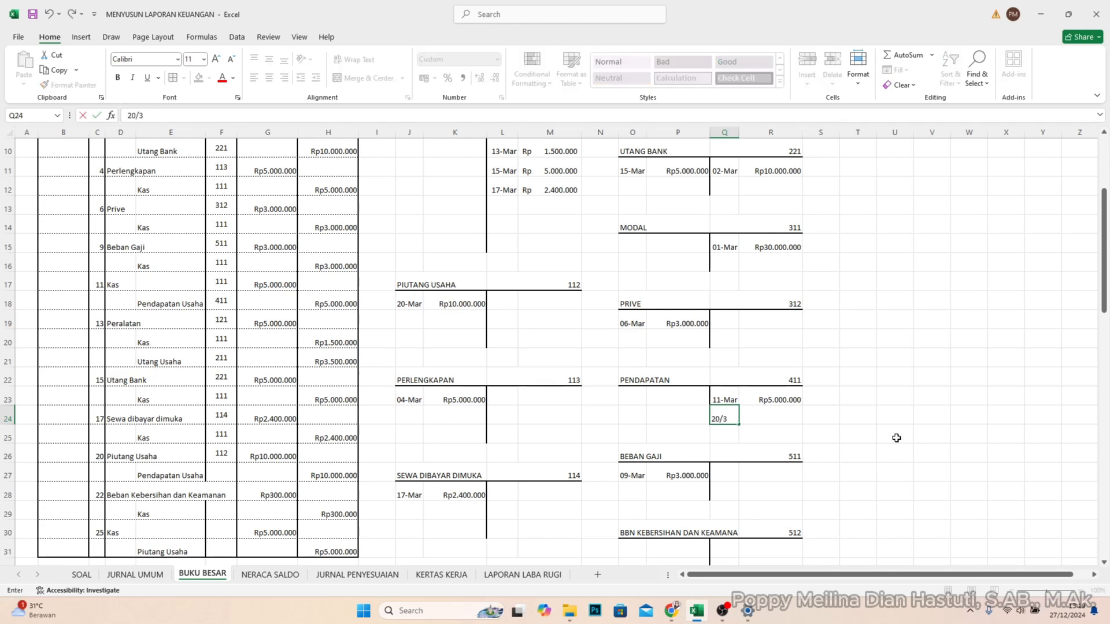
pyautogui.press('Tab')
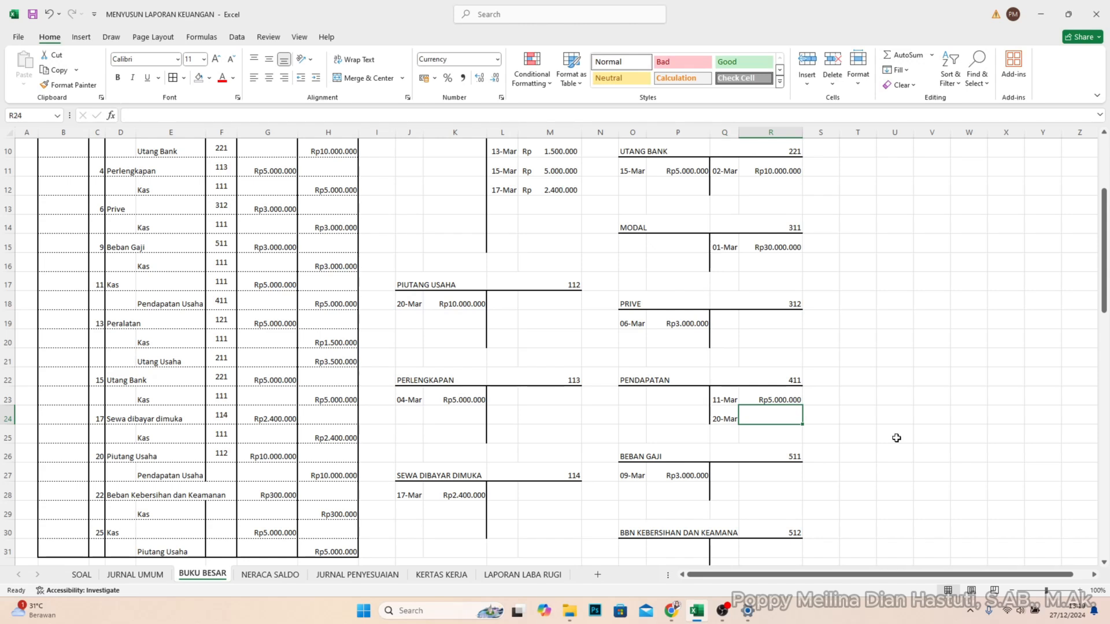
pyautogui.write('10.000')
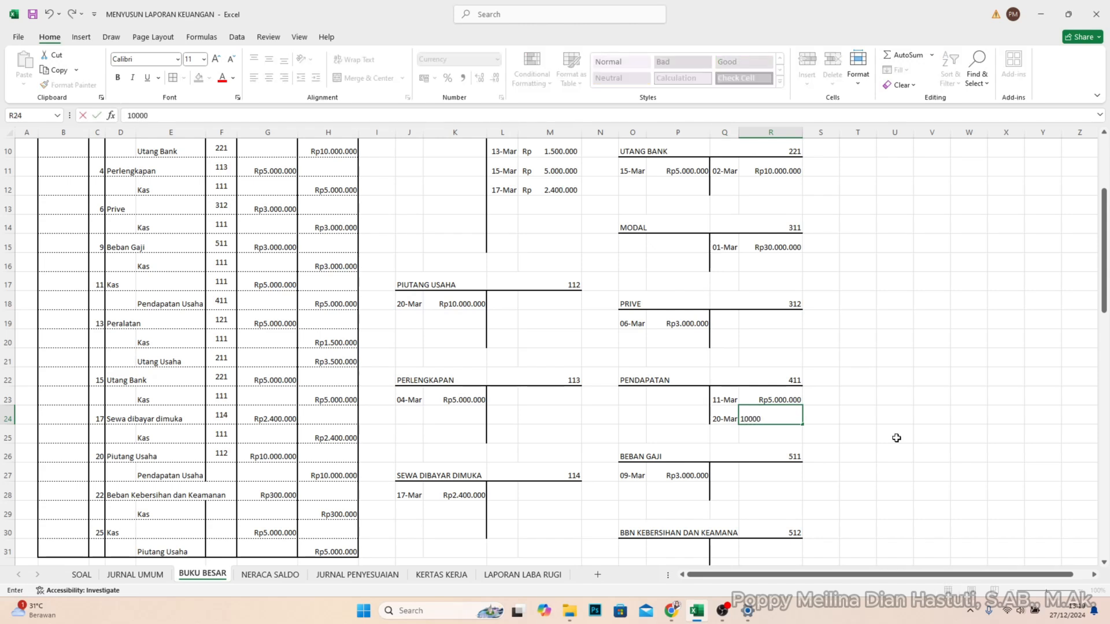
pyautogui.write('.000')
pyautogui.press('Return')
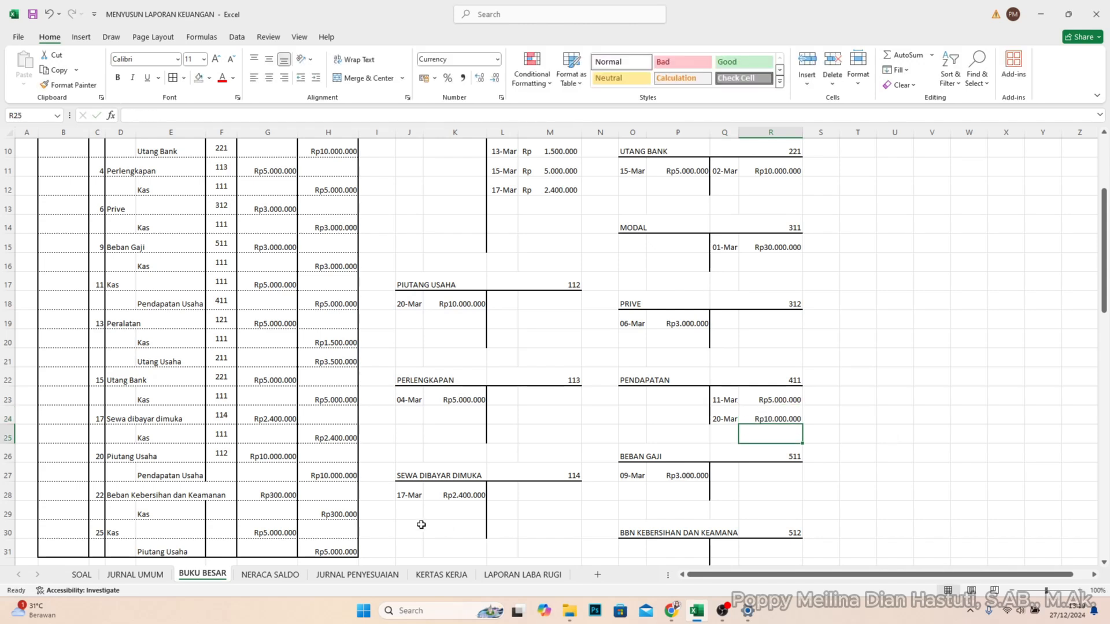
# - Enter account code 411 in REF cell F27 for the 20 March Pendapatan Usaha line
pyautogui.click(221, 474)
pyautogui.write('411')
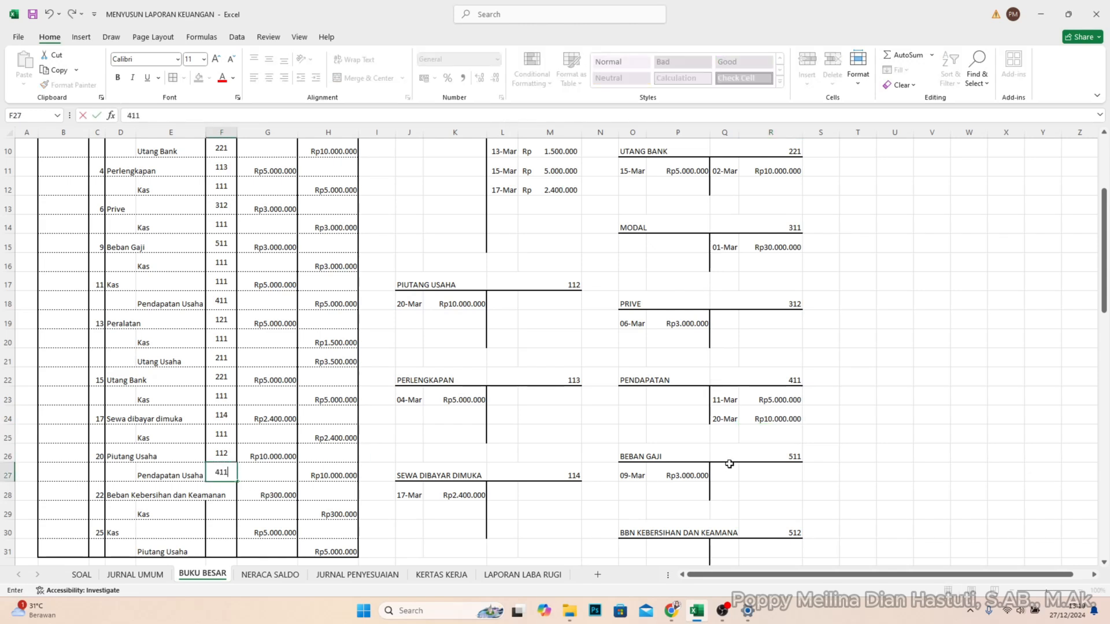
pyautogui.press('Return')
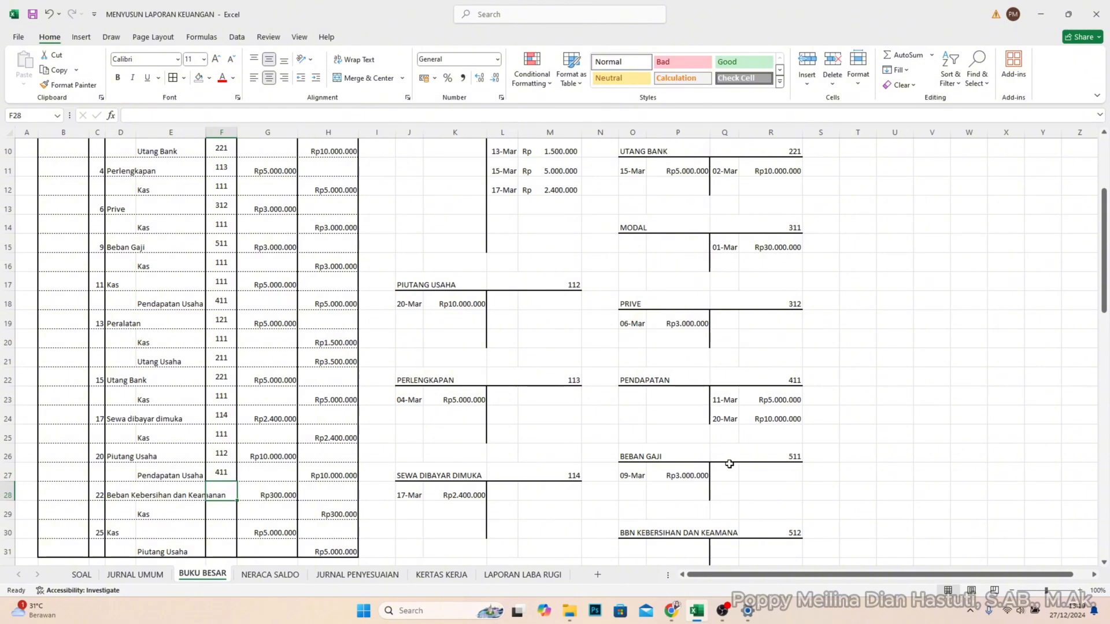
# - Post the 22 March debit of Rp300.000 to the BBN KEBERSIHAN DAN KEAMANA account in O31 and P31
pyautogui.scroll(-3, 729, 464)
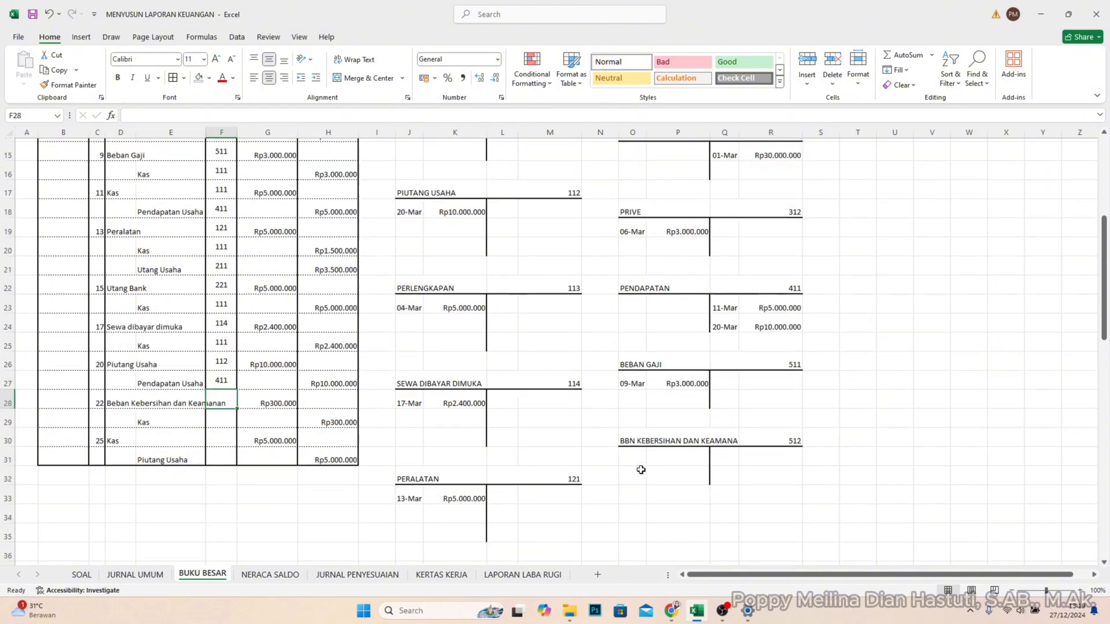
pyautogui.click(629, 377)
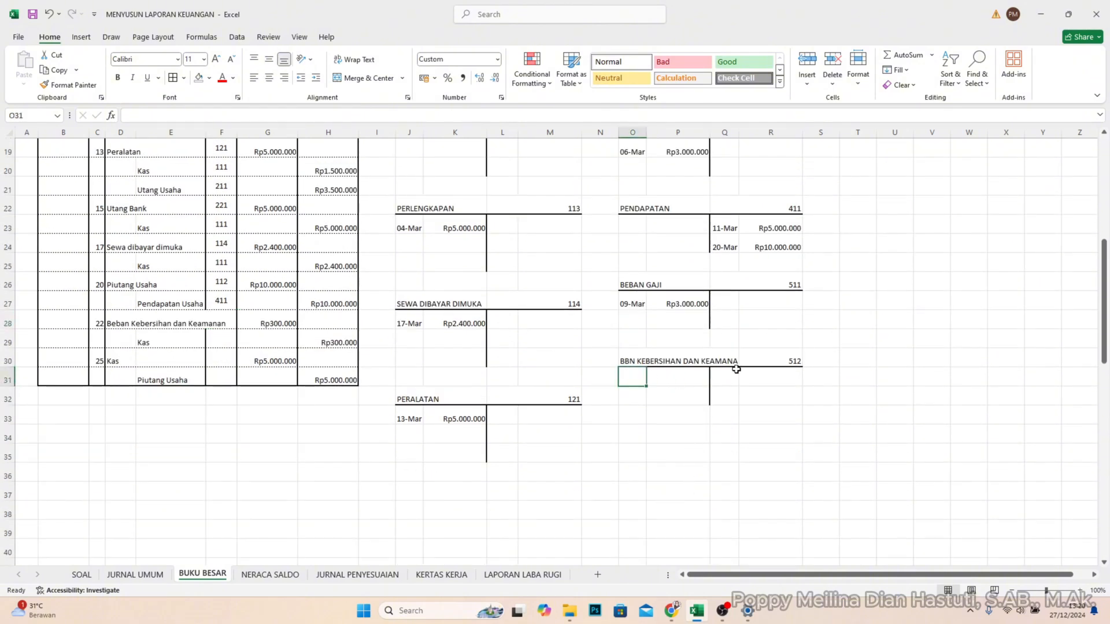
pyautogui.write('22')
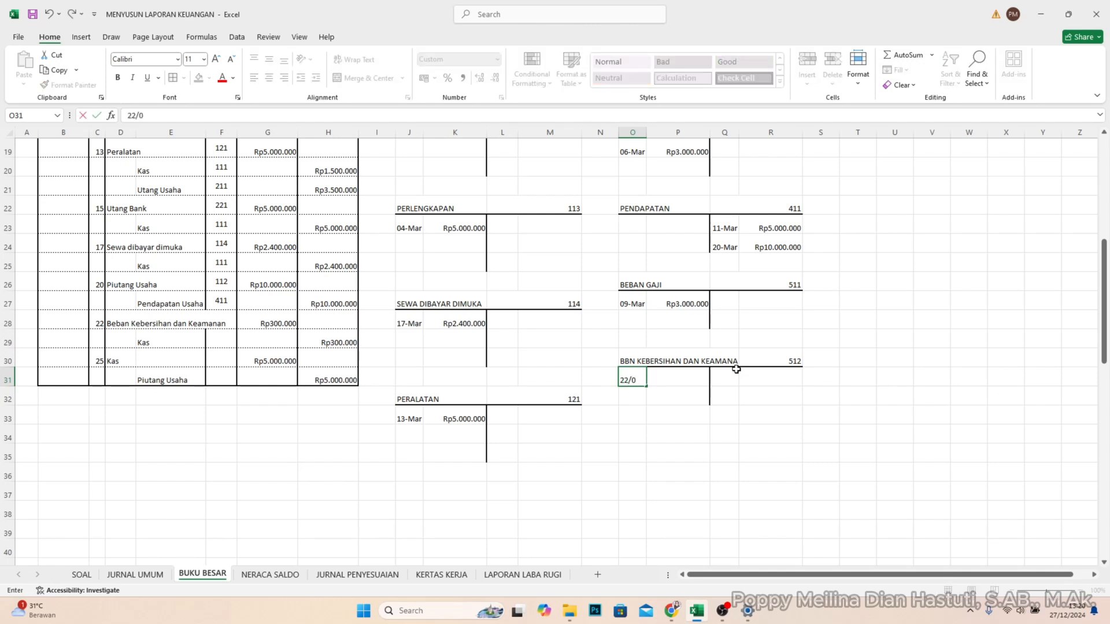
pyautogui.write('/3')
pyautogui.press('Tab')
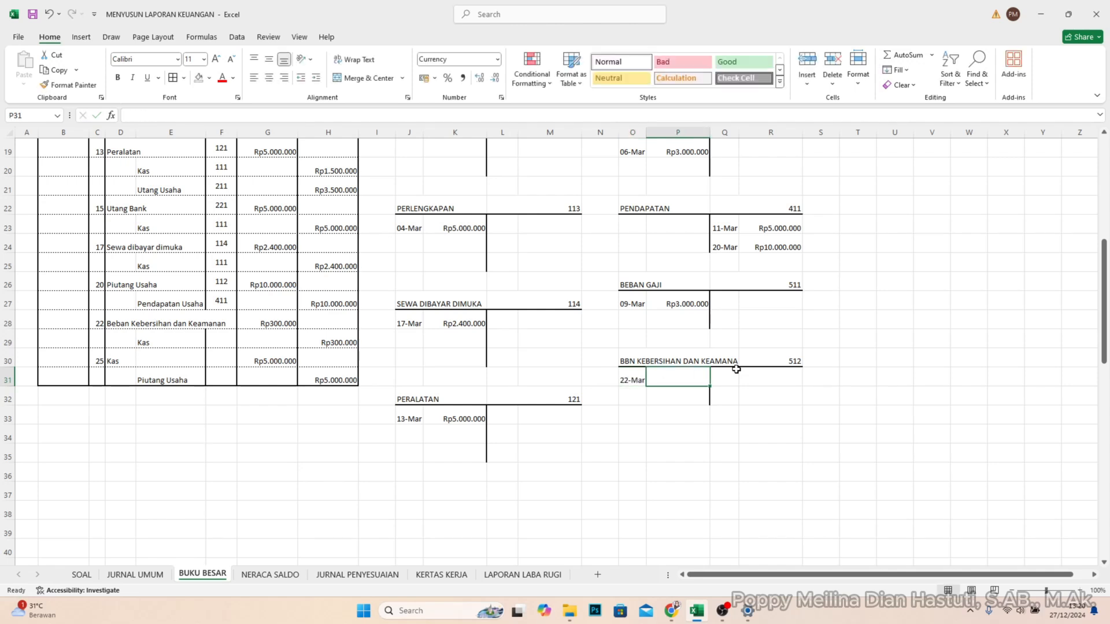
pyautogui.write('300.000')
pyautogui.press('Return')
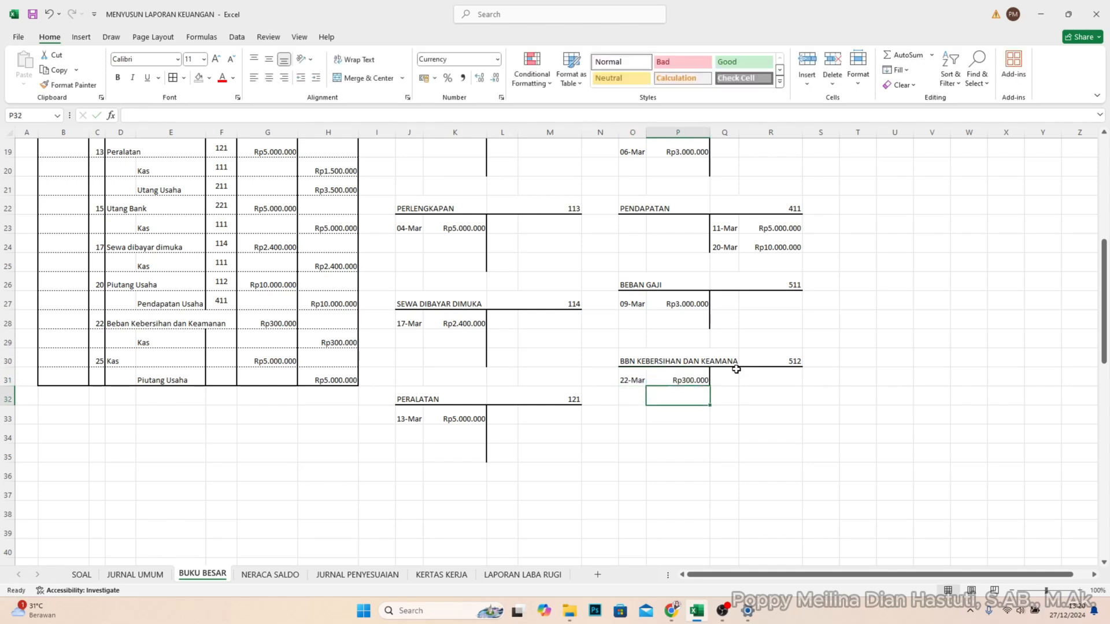
# - Enter account code 512 in REF cell F28 for the 22 March Beban Kebersihan dan Keamanan line
pyautogui.click(231, 327)
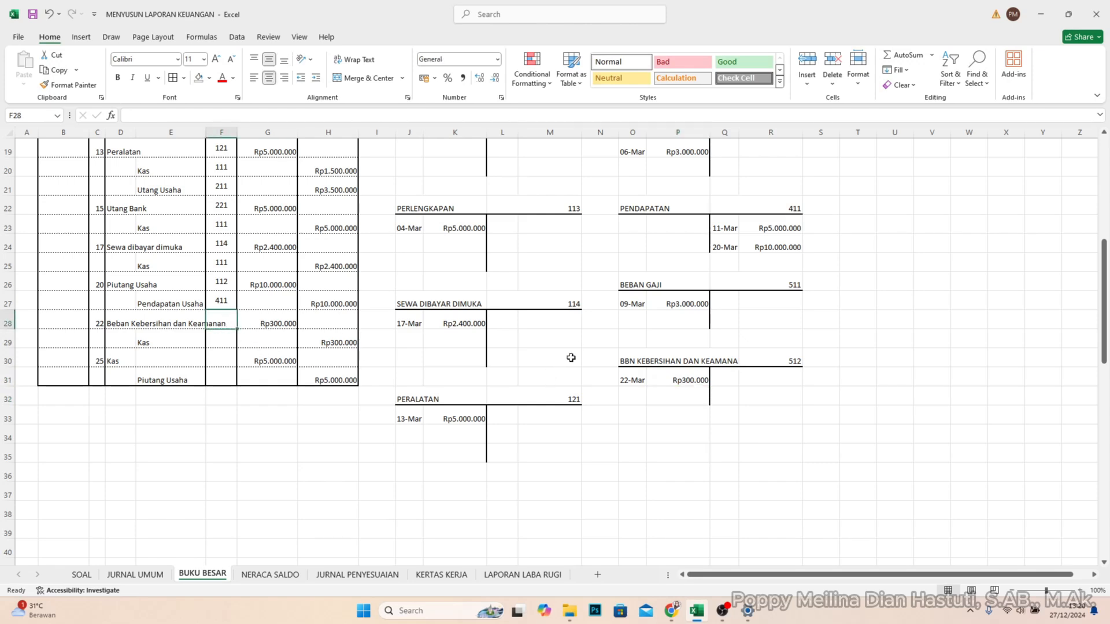
pyautogui.write('512')
pyautogui.press('Return')
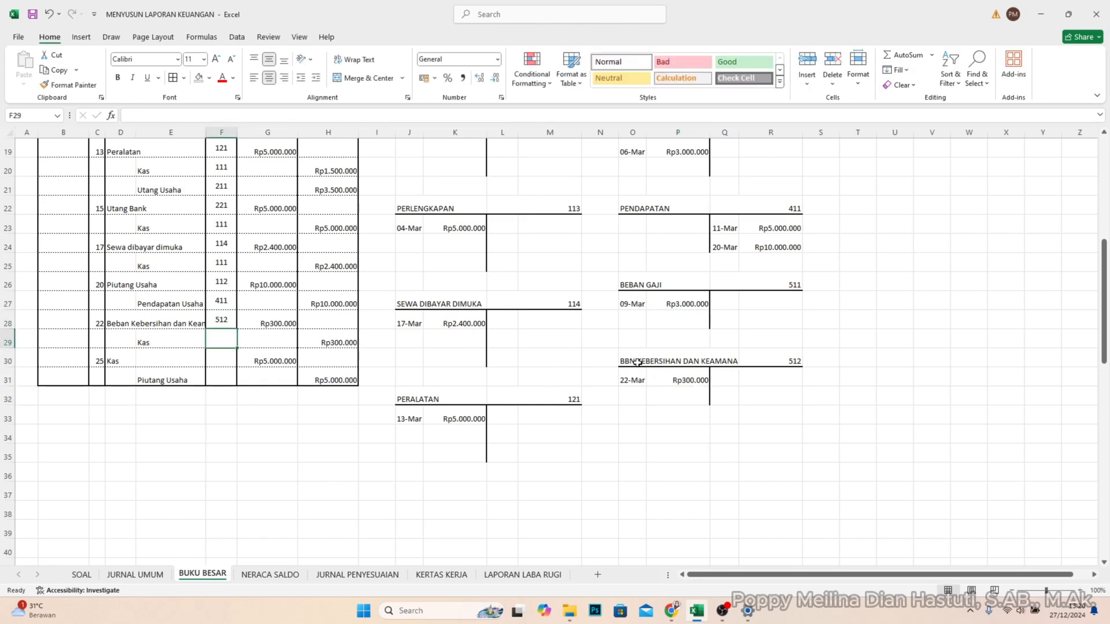
# - Post the 22 March credit of Rp300.000 to the KAS account in L13 and M13
pyautogui.scroll(4, 480, 295)
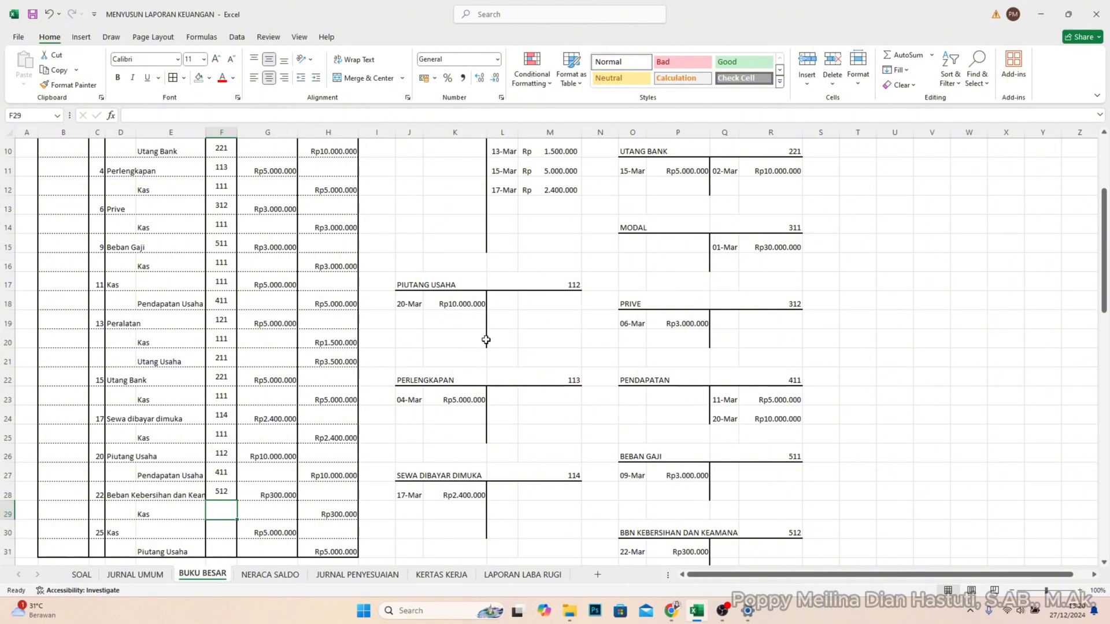
pyautogui.click(508, 266)
pyautogui.scroll(-3, 549, 271)
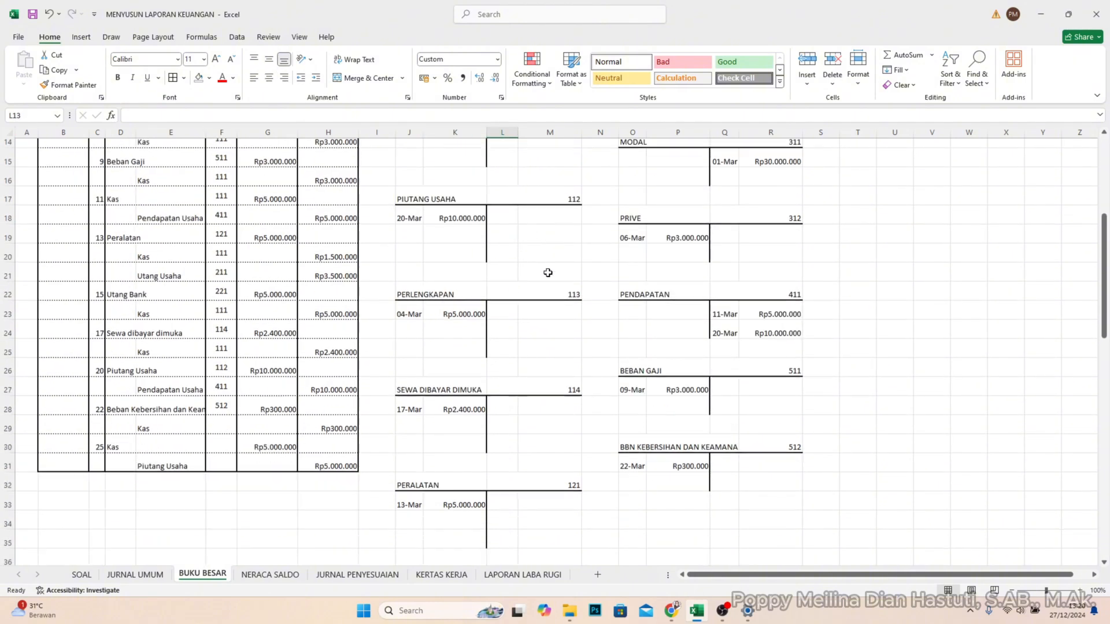
pyautogui.scroll(2, 548, 272)
pyautogui.write('22/3')
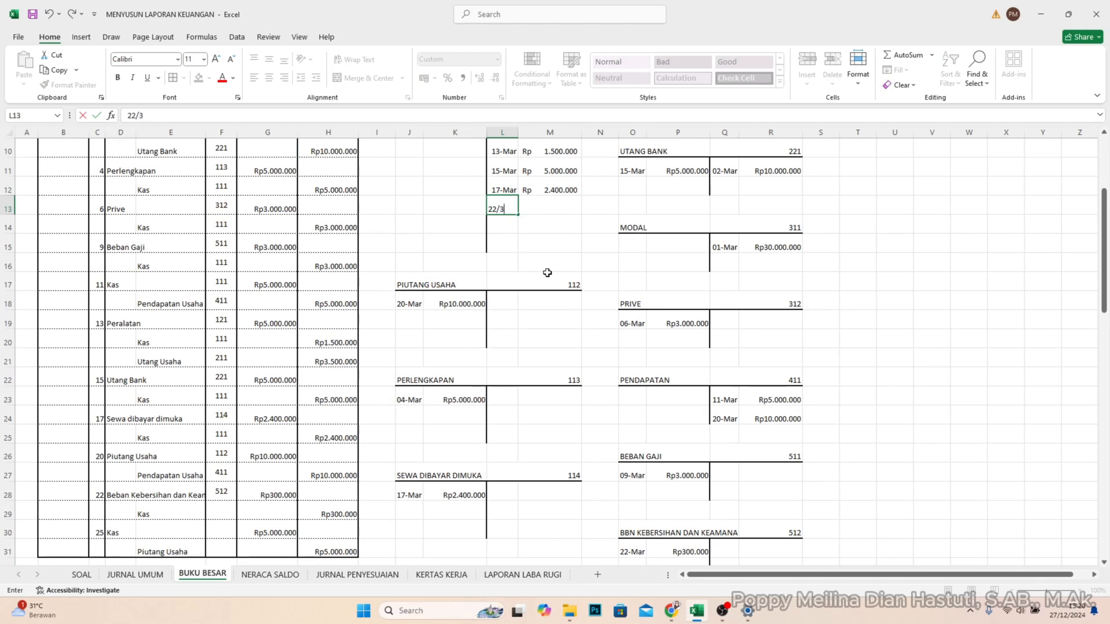
pyautogui.press('Tab')
pyautogui.write('3000')
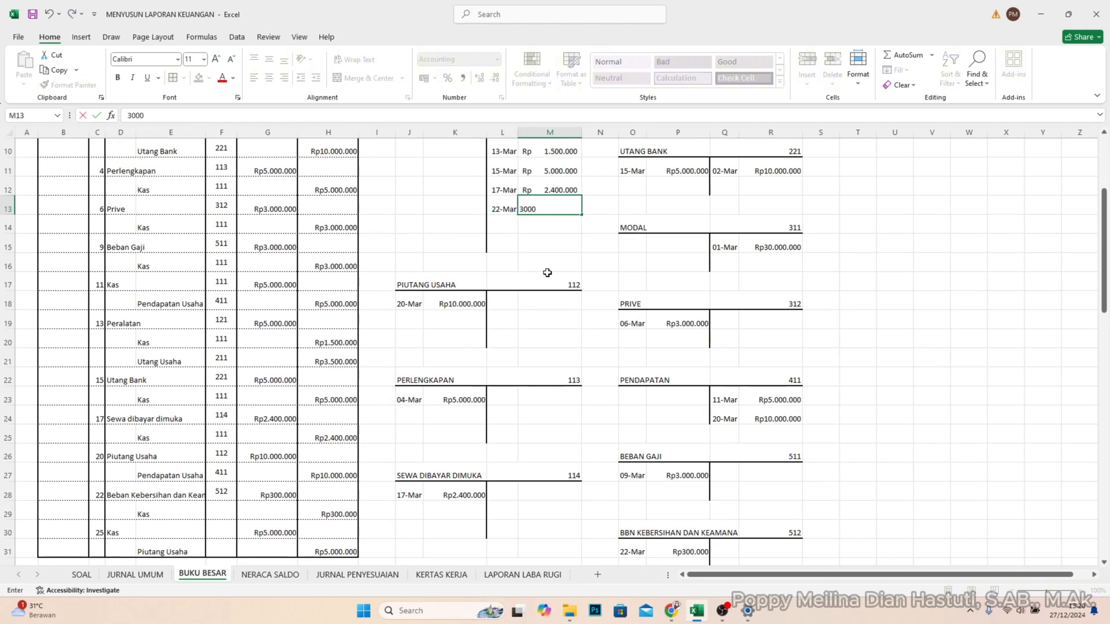
pyautogui.press('Return')
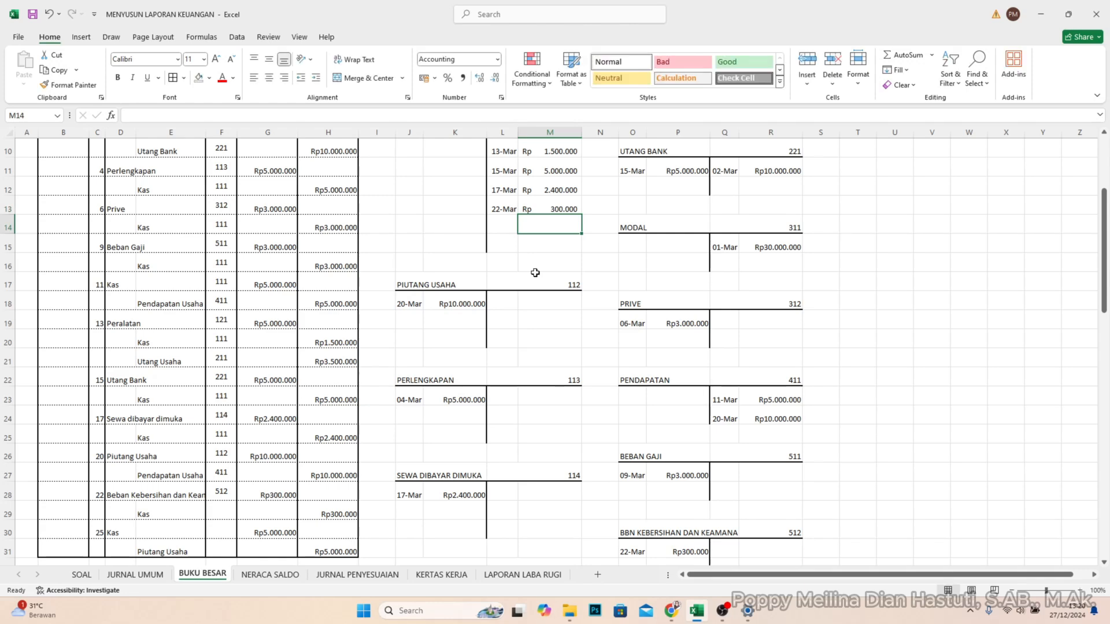
# - Post the 25 March journal debit of Rp5.000.000 to the KAS account in J10 and K10
pyautogui.scroll(-3, 396, 372)
pyautogui.click(149, 362)
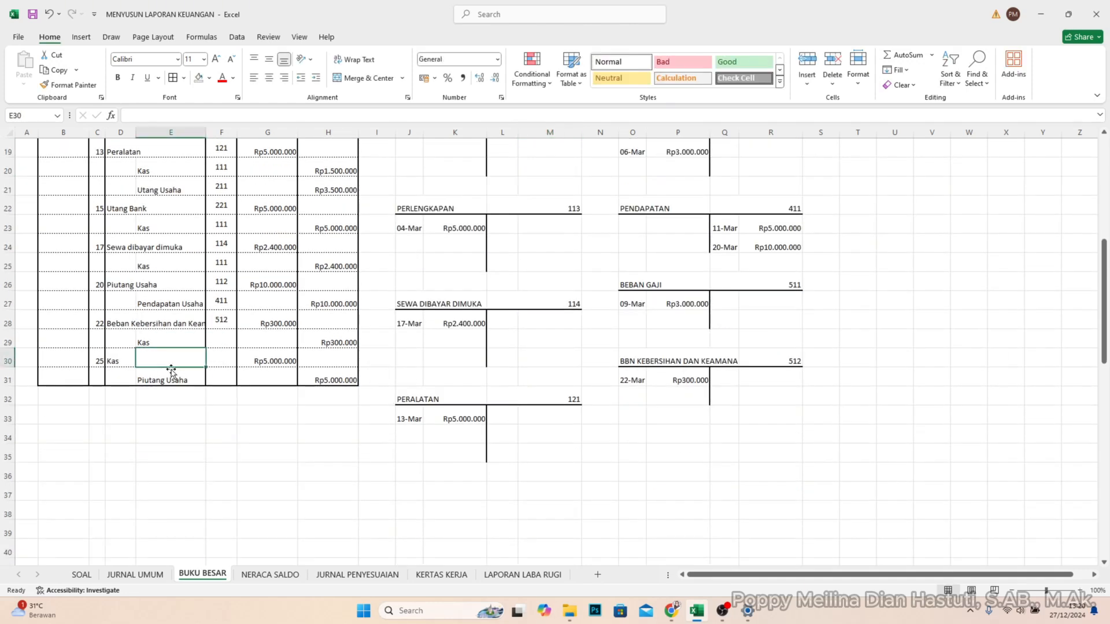
pyautogui.click(121, 362)
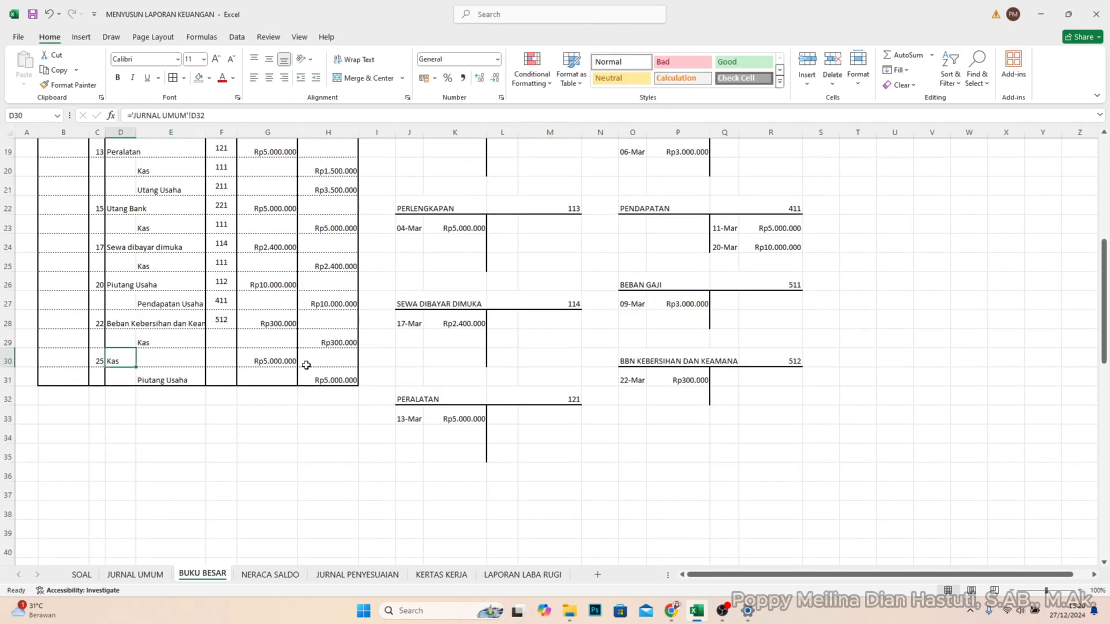
pyautogui.scroll(3, 318, 280)
pyautogui.scroll(3, 412, 237)
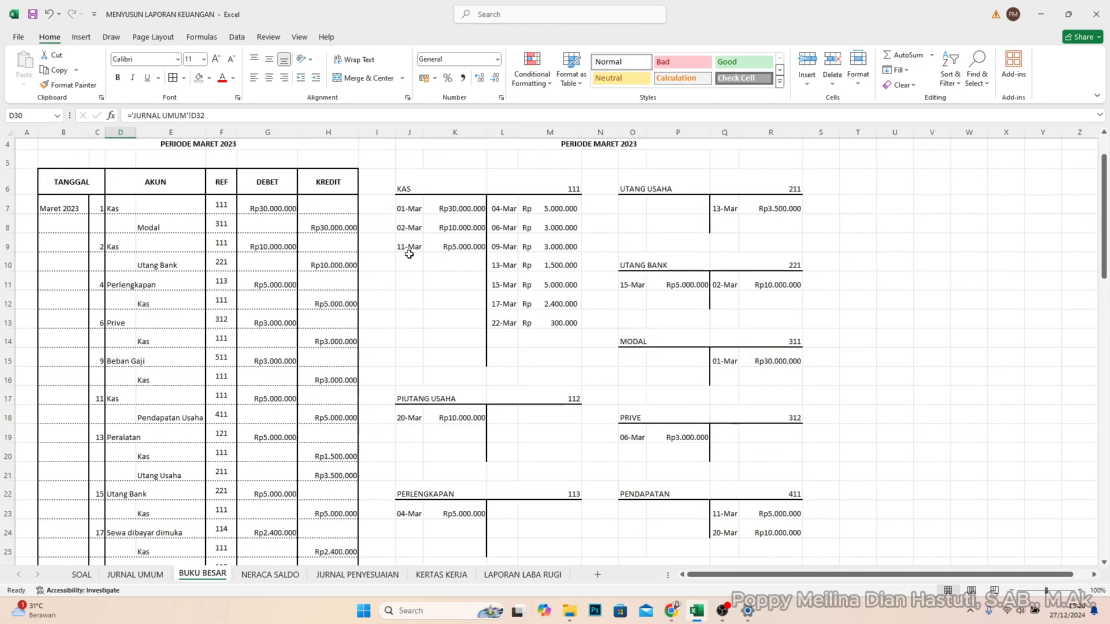
pyautogui.scroll(-4, 410, 257)
pyautogui.scroll(2, 409, 258)
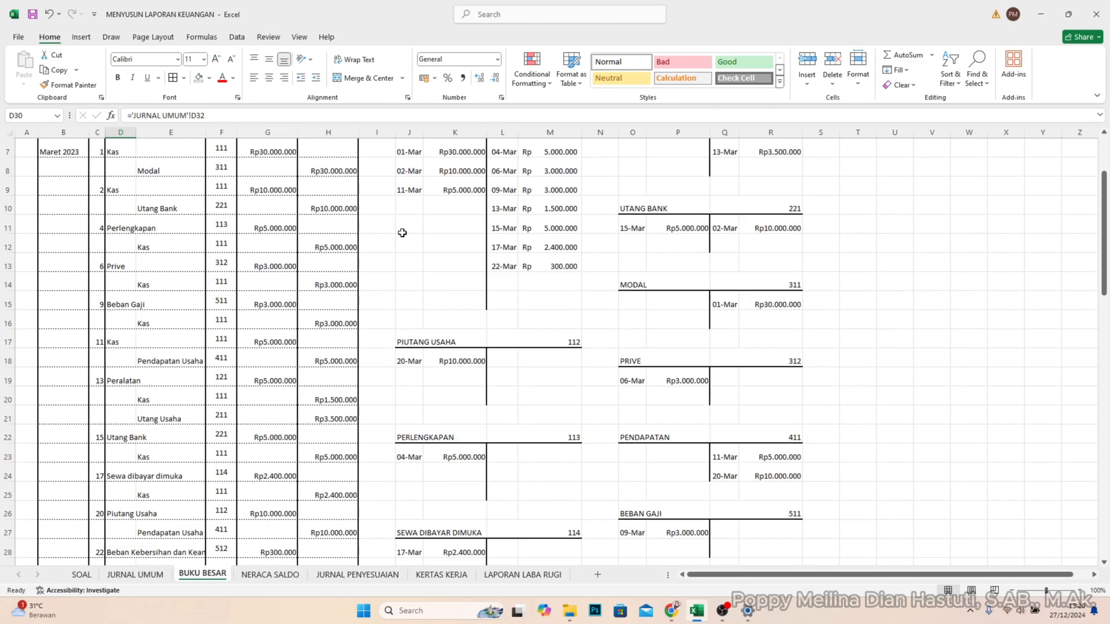
pyautogui.click(408, 206)
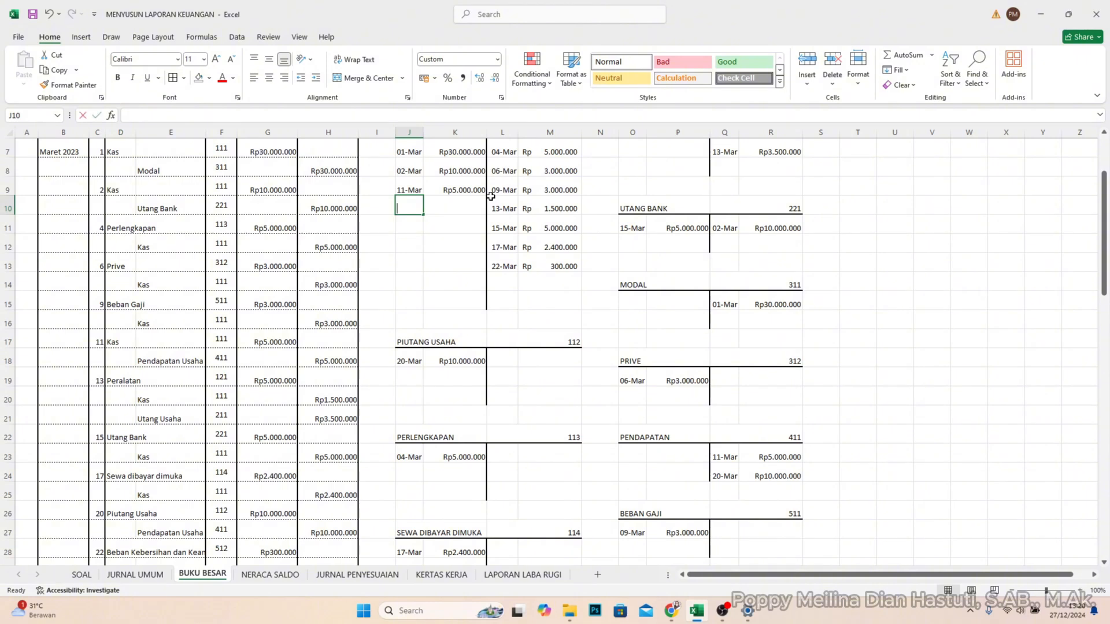
pyautogui.write('25/3')
pyautogui.press('Tab')
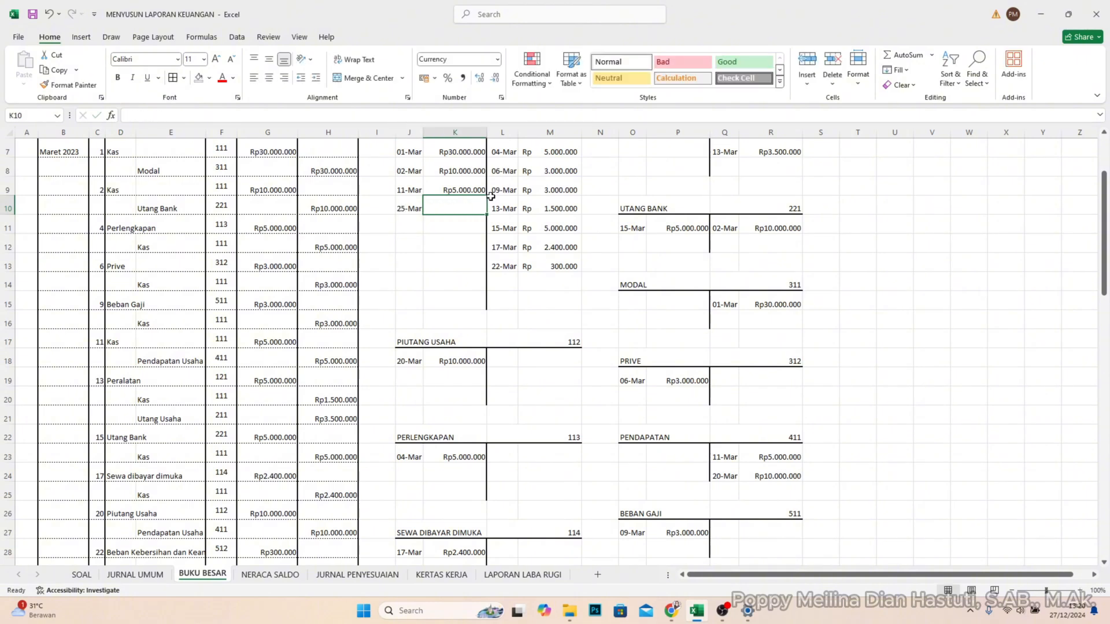
pyautogui.write('5000000')
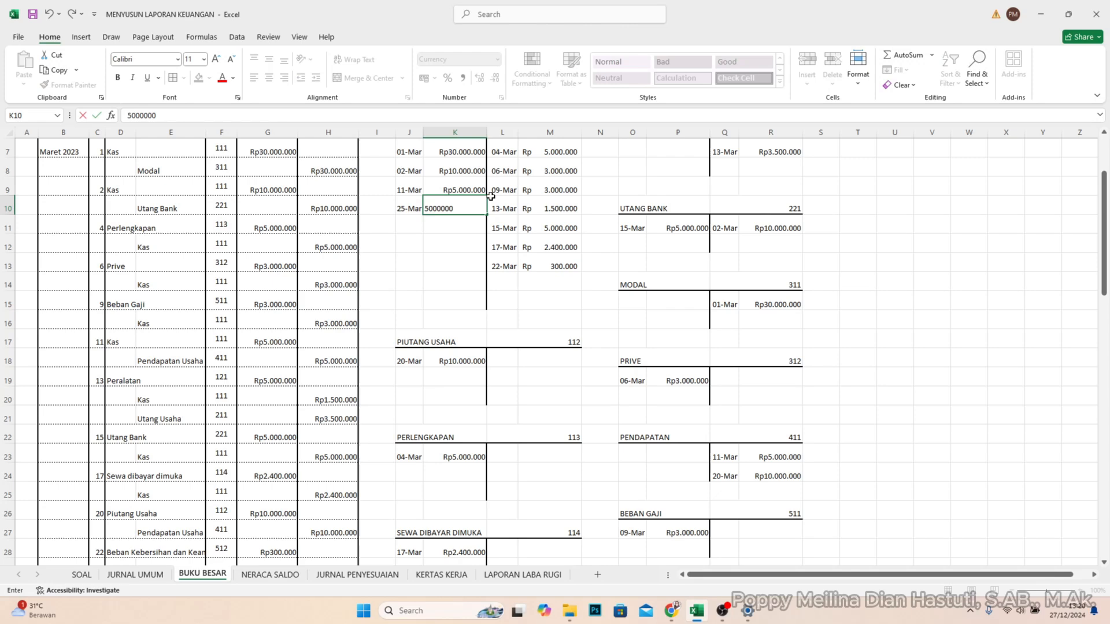
pyautogui.press('Return')
# - Enter account code 111 in REF cells F29 and F30 for the 22 March and 25 March Kas lines
pyautogui.scroll(-4, 500, 300)
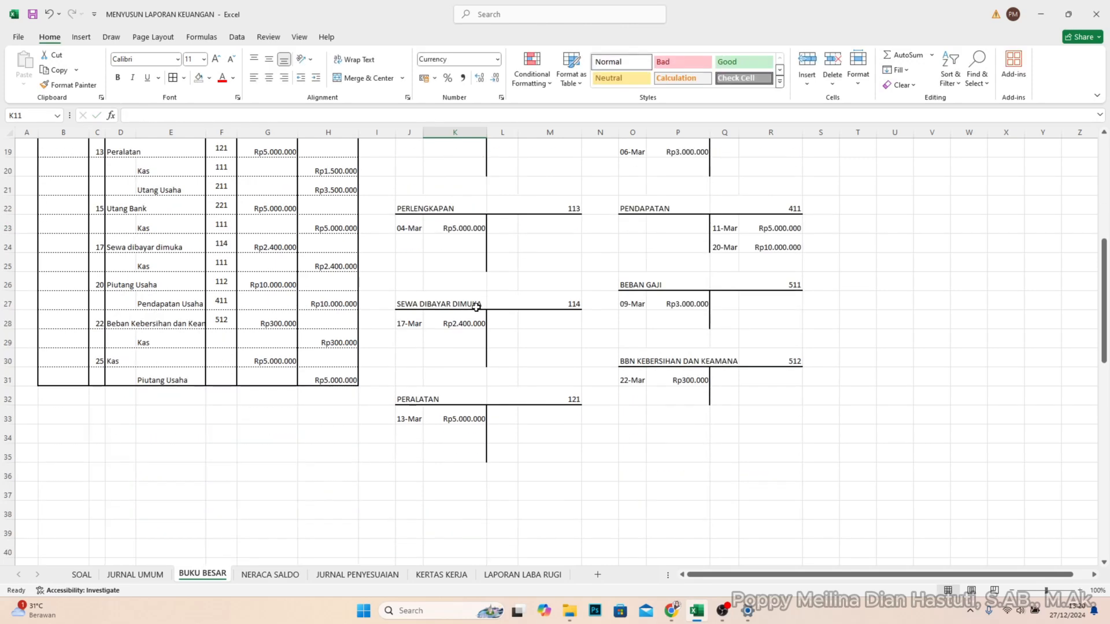
pyautogui.scroll(1, 486, 368)
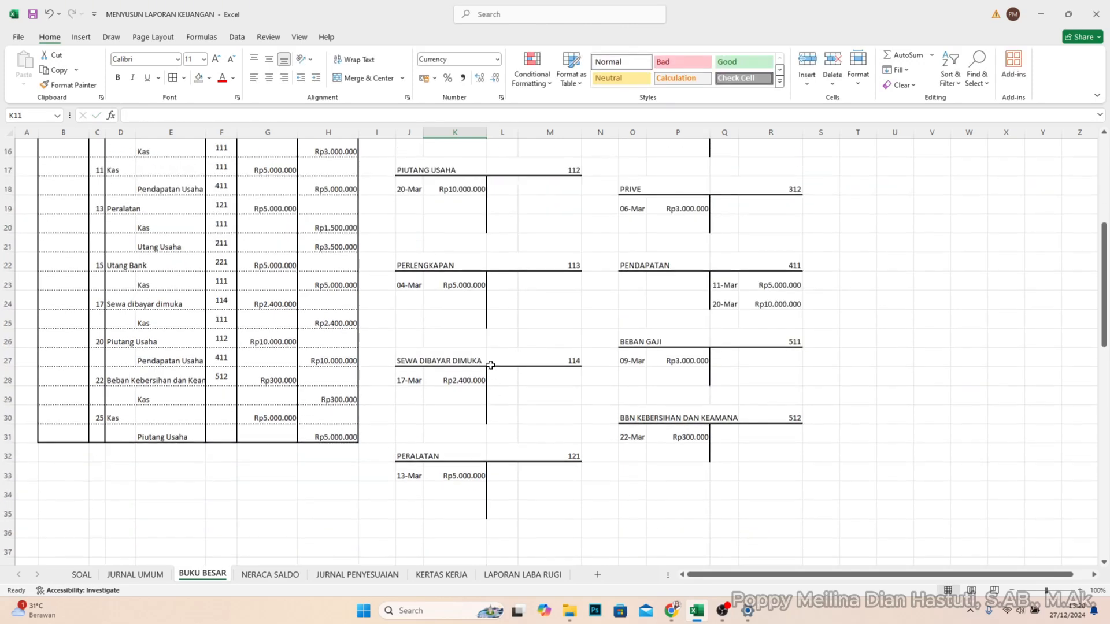
pyautogui.click(222, 396)
pyautogui.write('111')
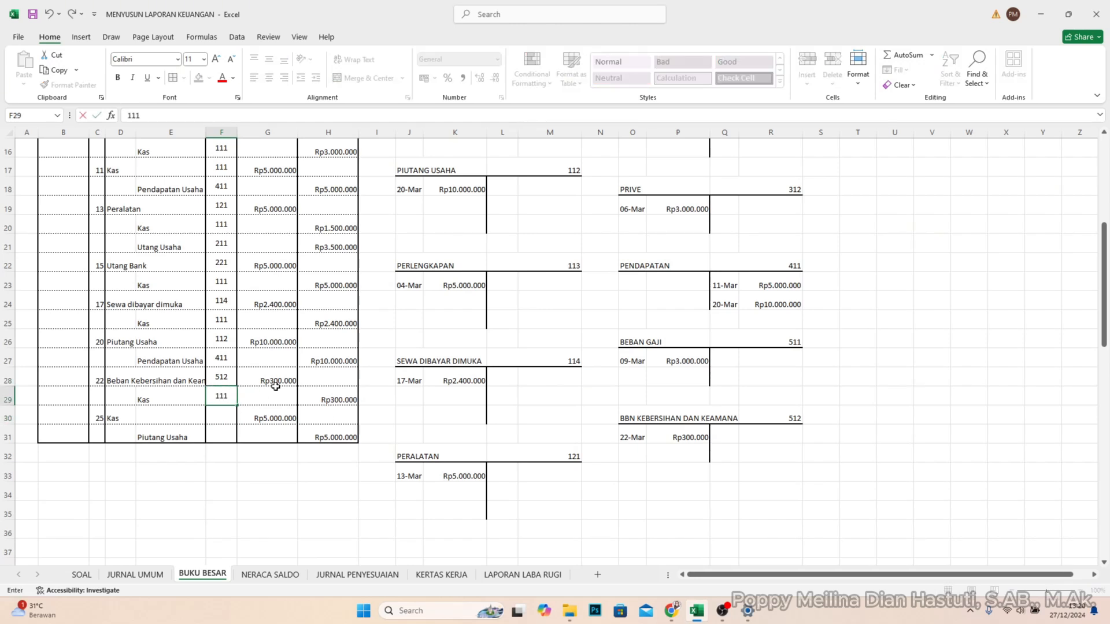
pyautogui.press('Return')
pyautogui.write('111')
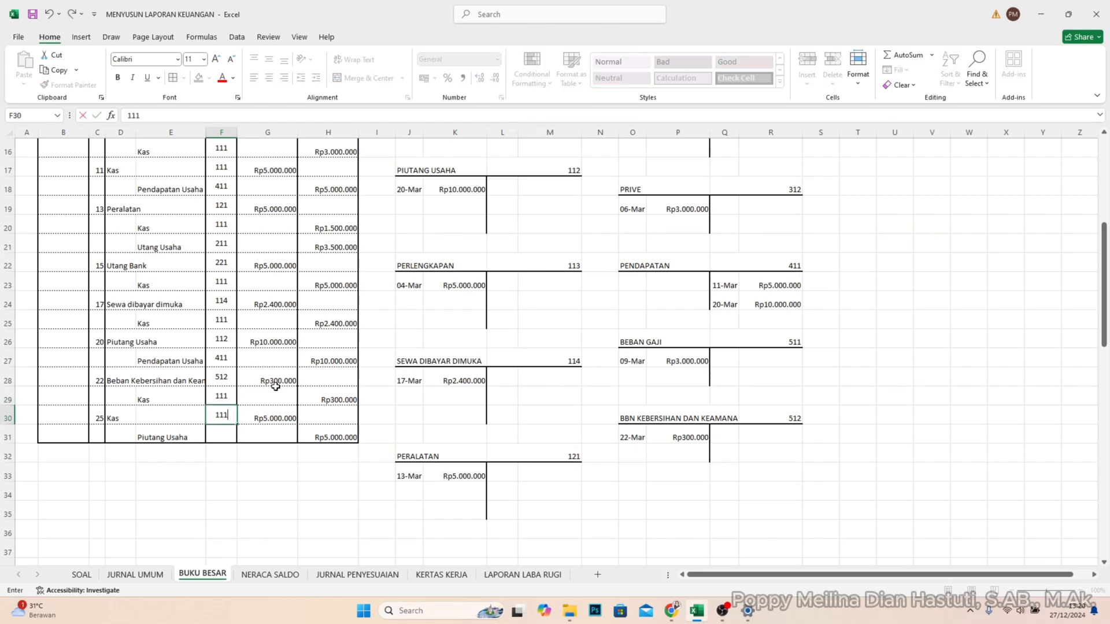
pyautogui.press('Return')
# - Post the 25 March credit of Rp5.000.000 to the PIUTANG USAHA account in L18 and M18
pyautogui.scroll(1, 564, 261)
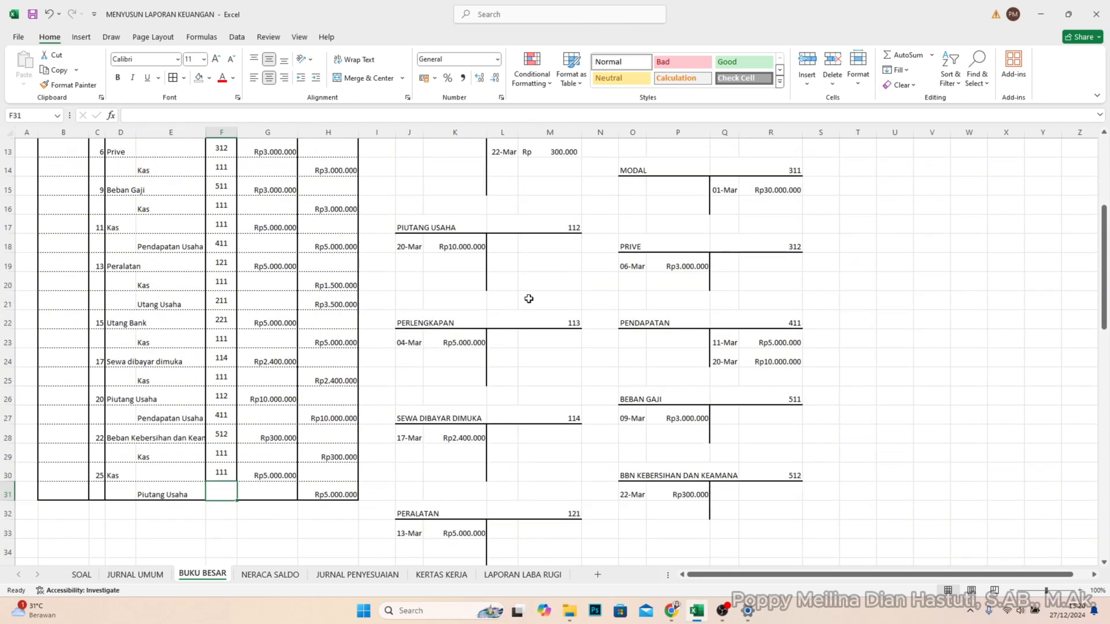
pyautogui.click(514, 246)
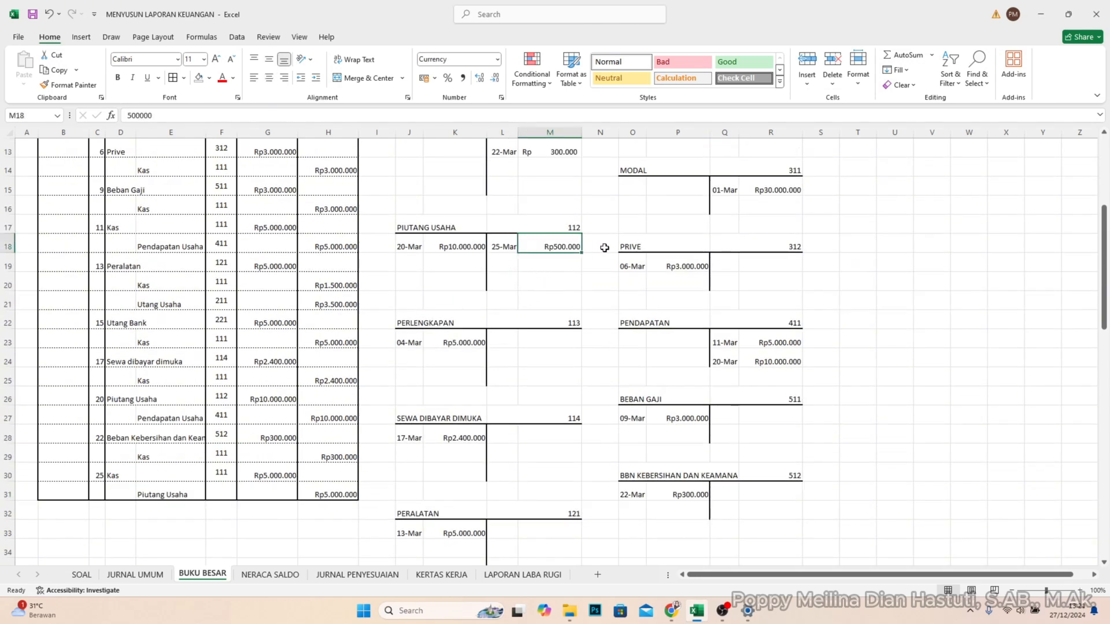
pyautogui.press('Left')
pyautogui.press('Right')
pyautogui.press('F2')
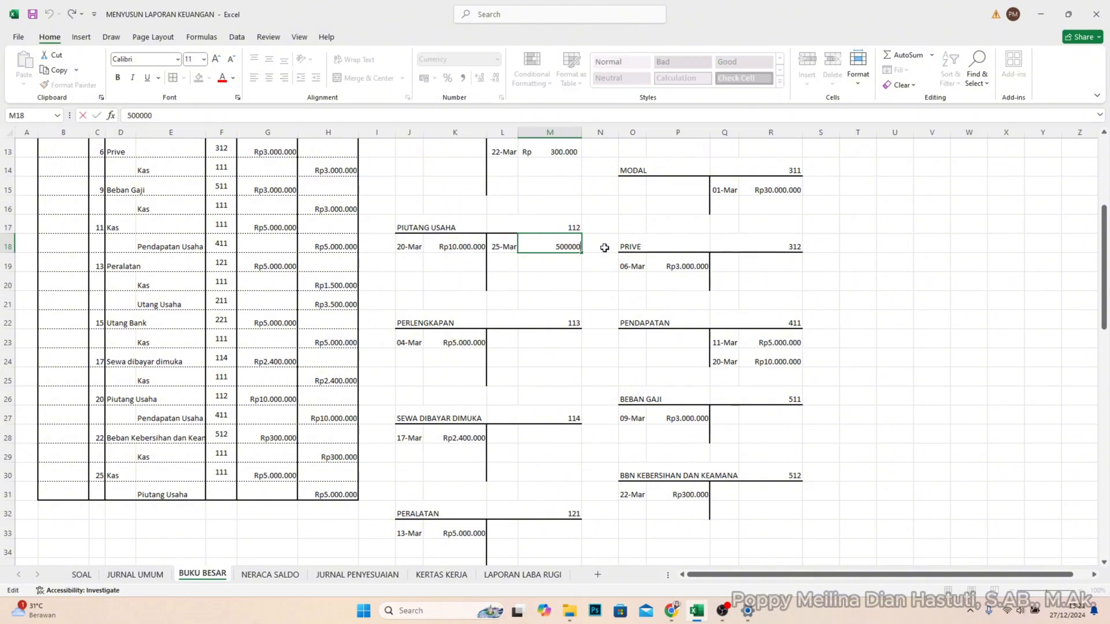
pyautogui.write('0')
pyautogui.press('Return')
# - Review the completed ledger T-accounts on the BUKU BESAR sheet against the journal entries
pyautogui.scroll(-1, 542, 316)
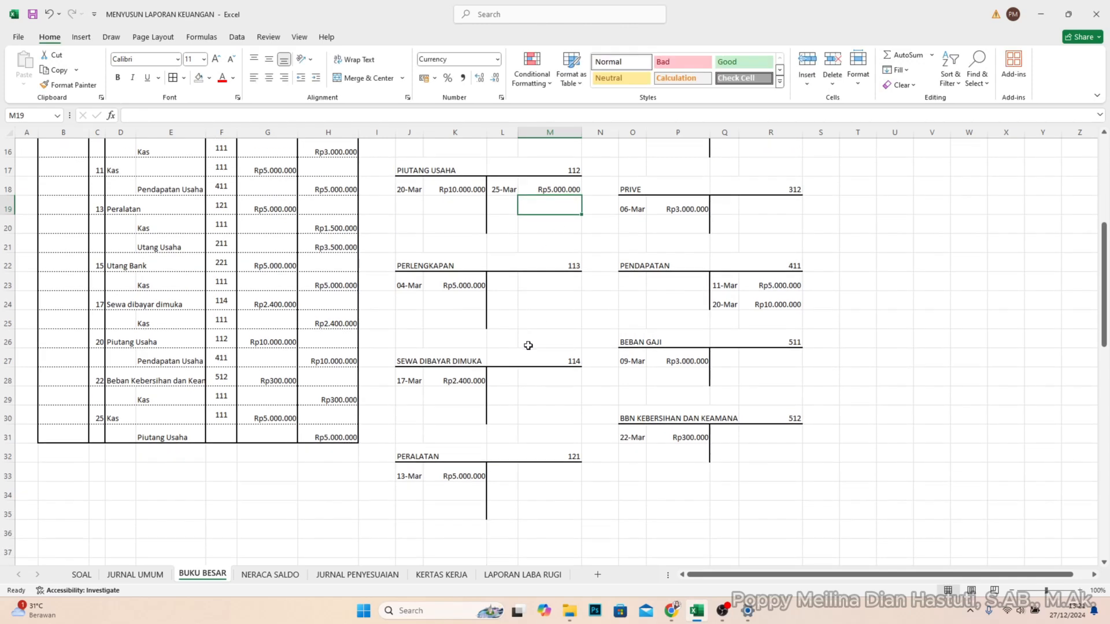
pyautogui.scroll(5, 528, 345)
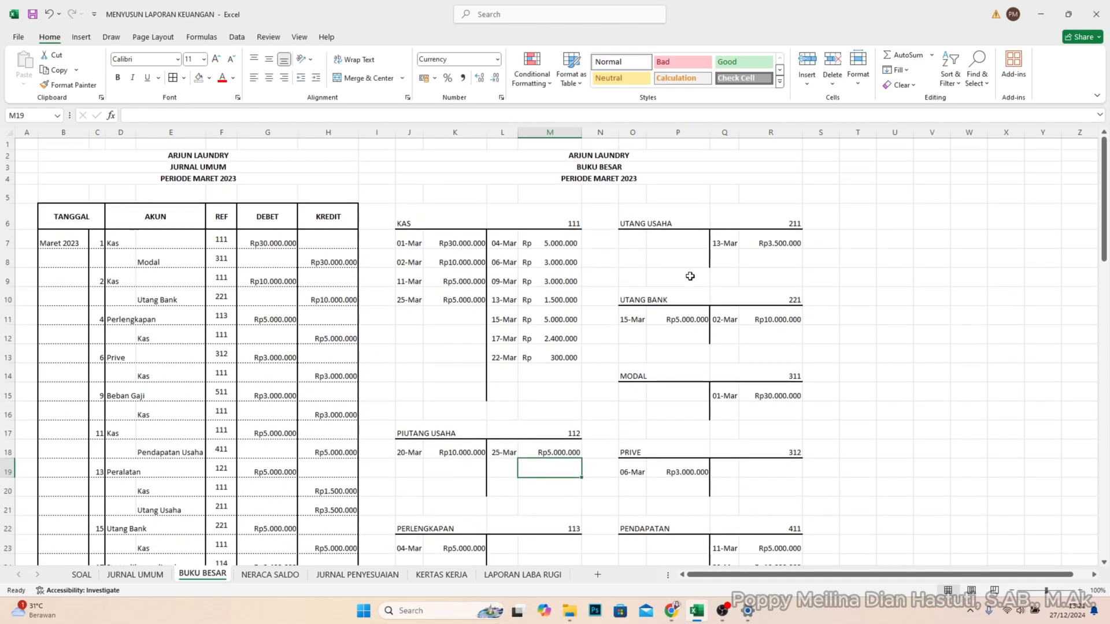
pyautogui.scroll(-3, 677, 277)
pyautogui.scroll(3, 685, 312)
pyautogui.scroll(-7, 136, 361)
pyautogui.scroll(3, 593, 403)
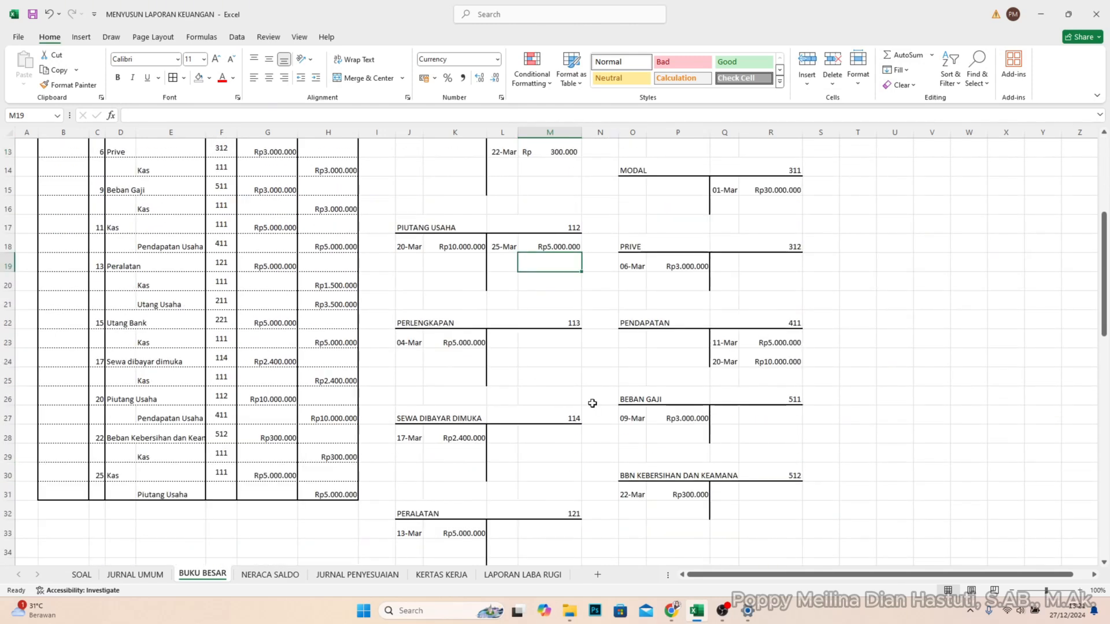
pyautogui.scroll(4, 593, 403)
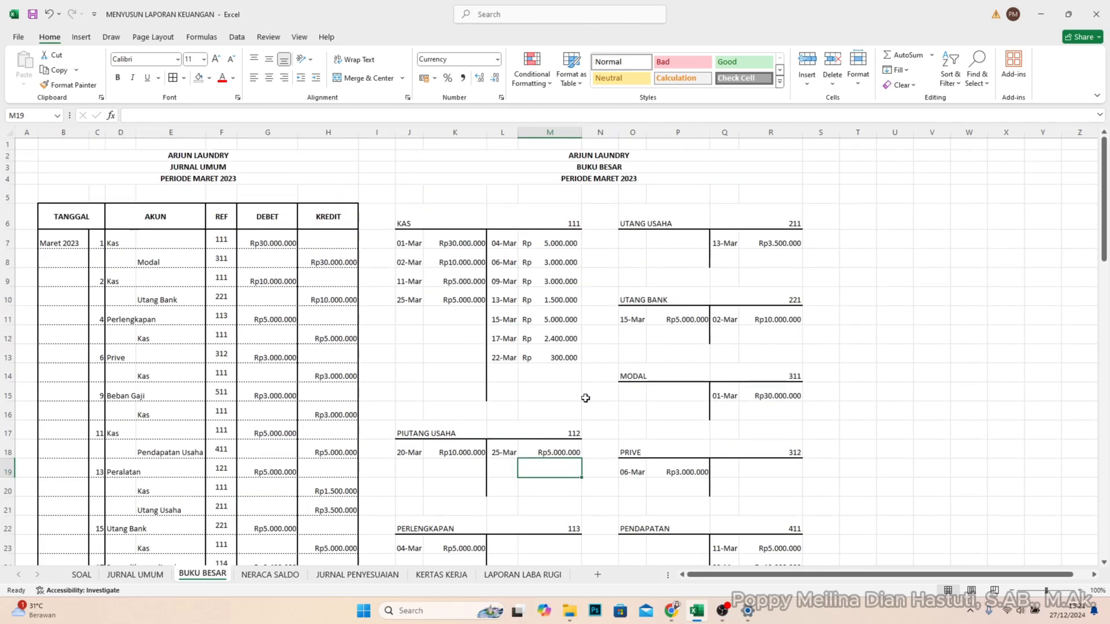
pyautogui.scroll(-3, 585, 398)
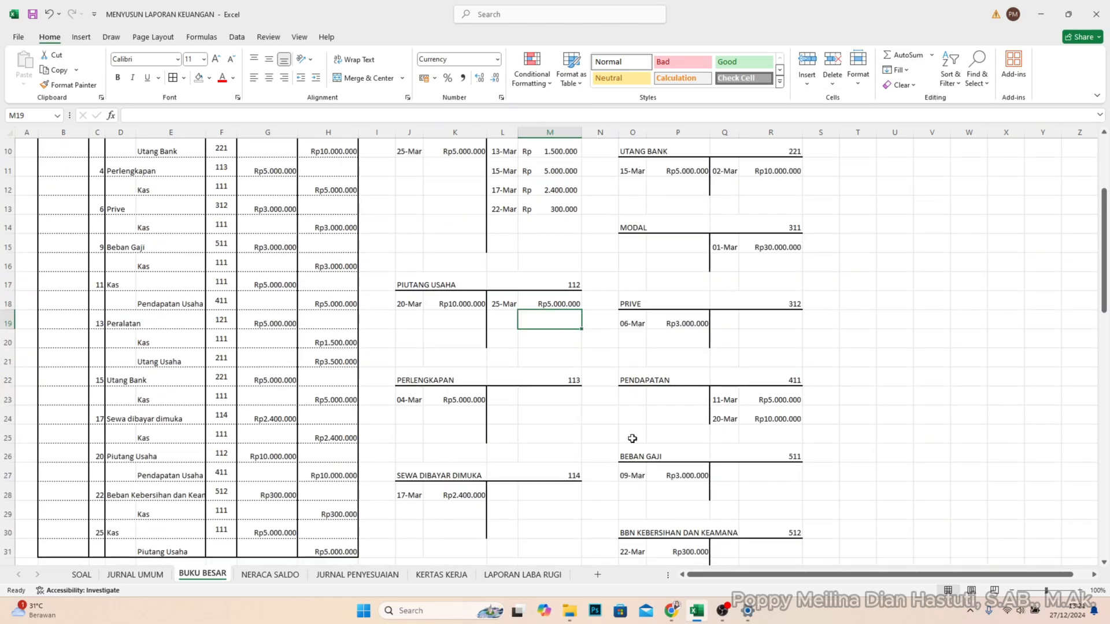
pyautogui.scroll(3, 633, 420)
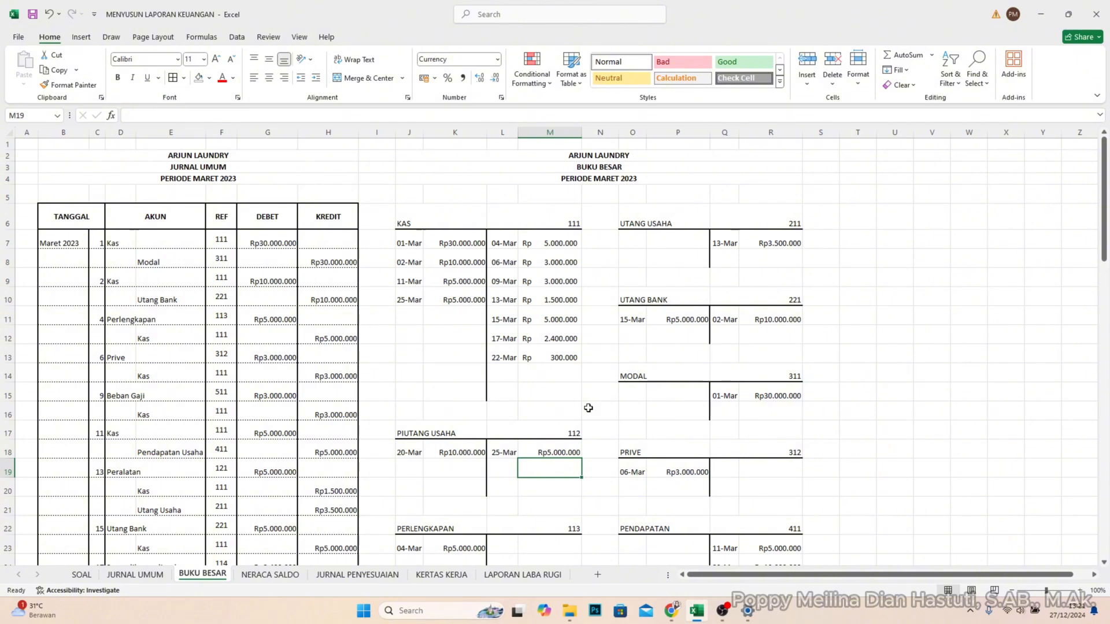
# - Switch to the NERACA SALDO sheet and look over the trial balance's NO AKUN, AKUN, DEBIT and KREDIT columns
pyautogui.hotkey('ctrl', 'pagedown')
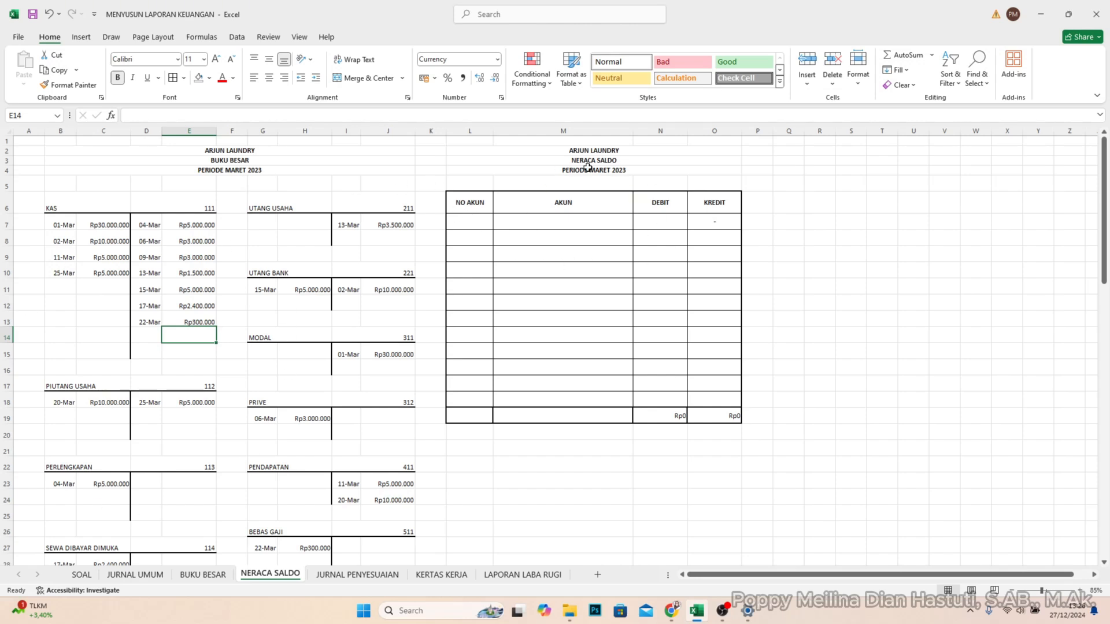
pyautogui.click(475, 204)
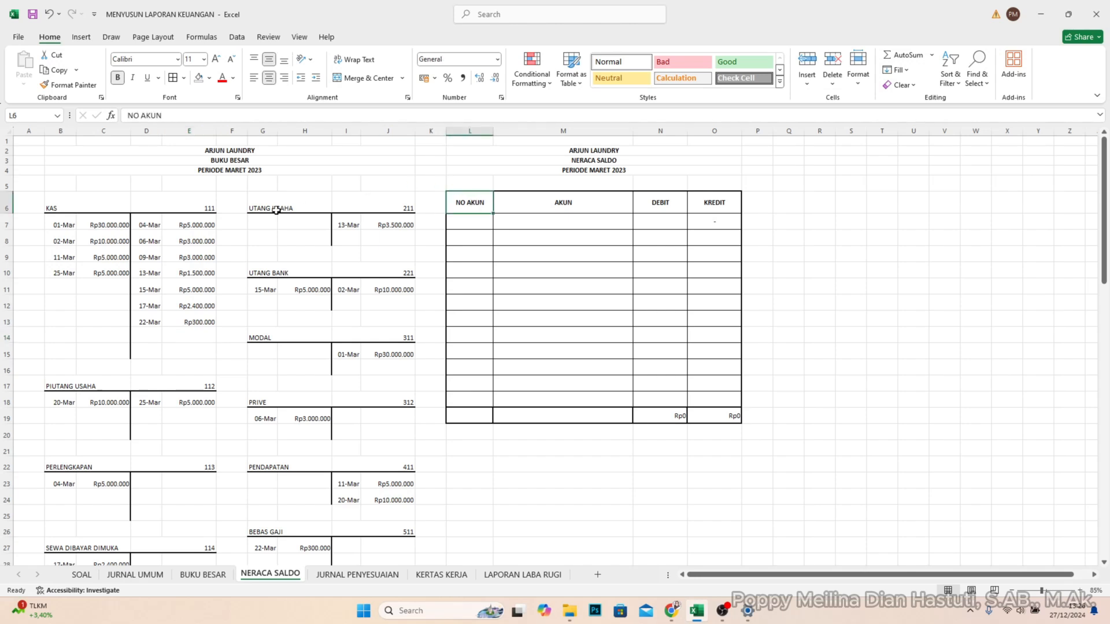
pyautogui.click(554, 207)
pyautogui.click(81, 207)
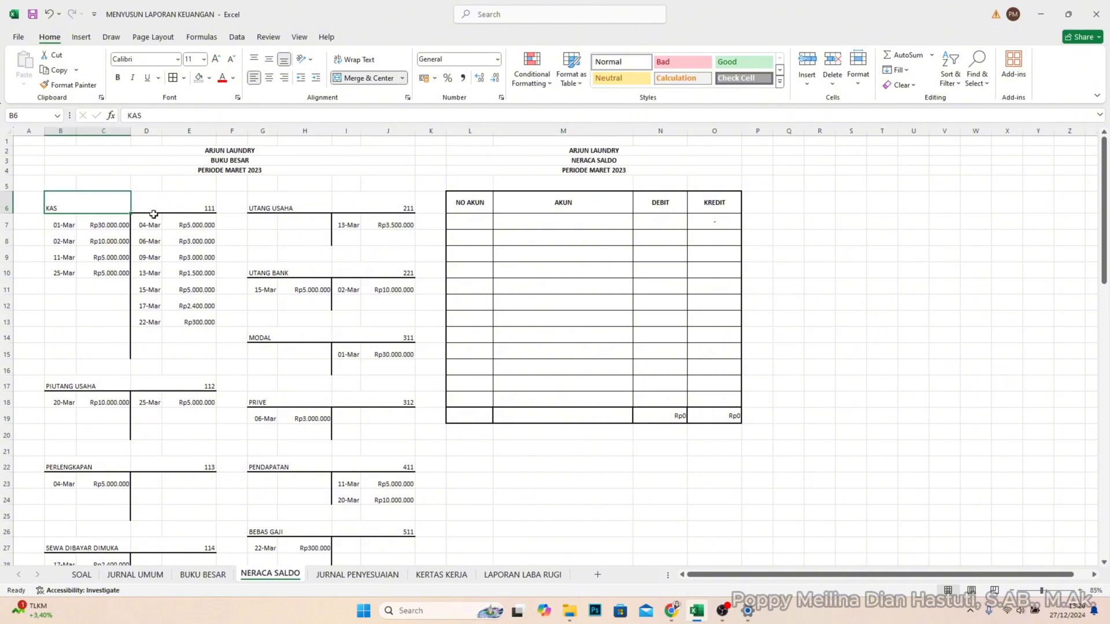
pyautogui.click(677, 208)
pyautogui.click(712, 209)
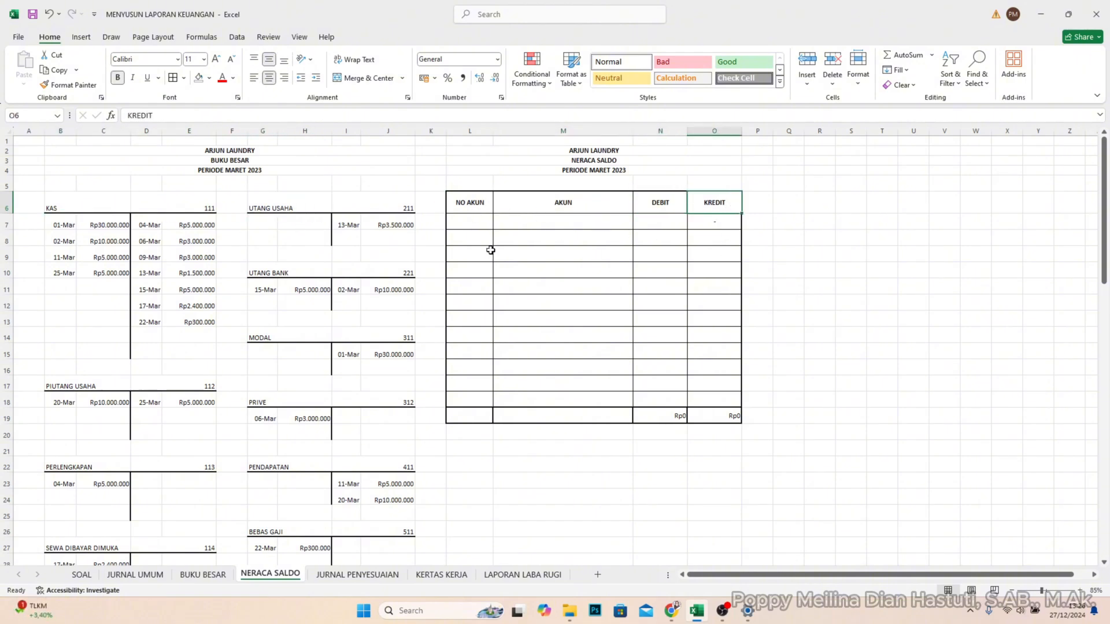
# - Enter account number 111 in L7 and account name Kas in M7 of the trial balance
pyautogui.click(455, 220)
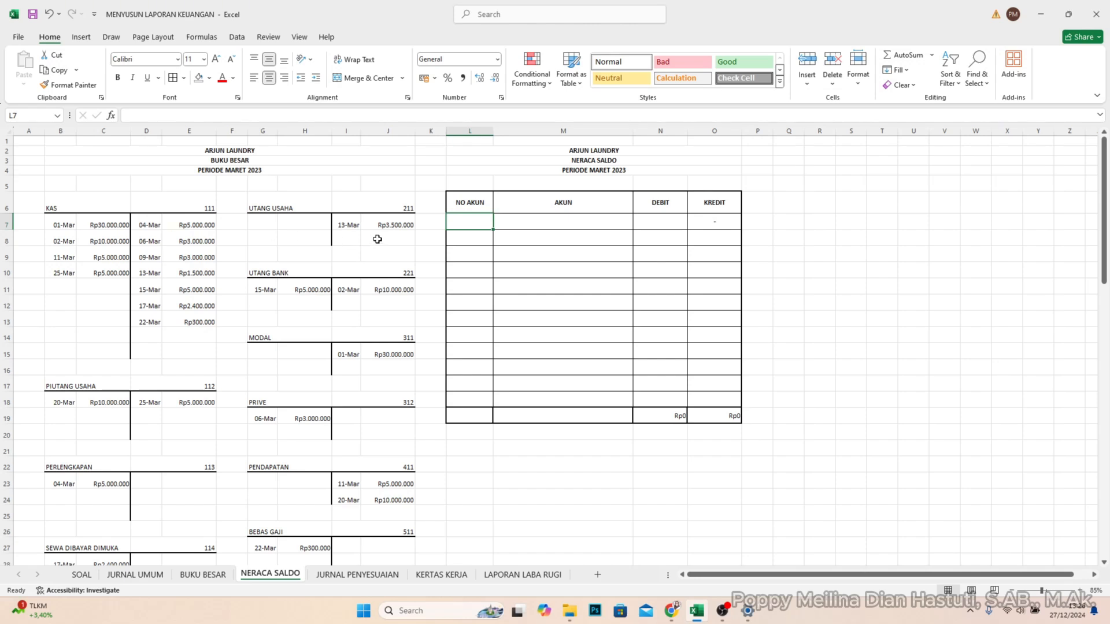
pyautogui.write('111')
pyautogui.press('Return')
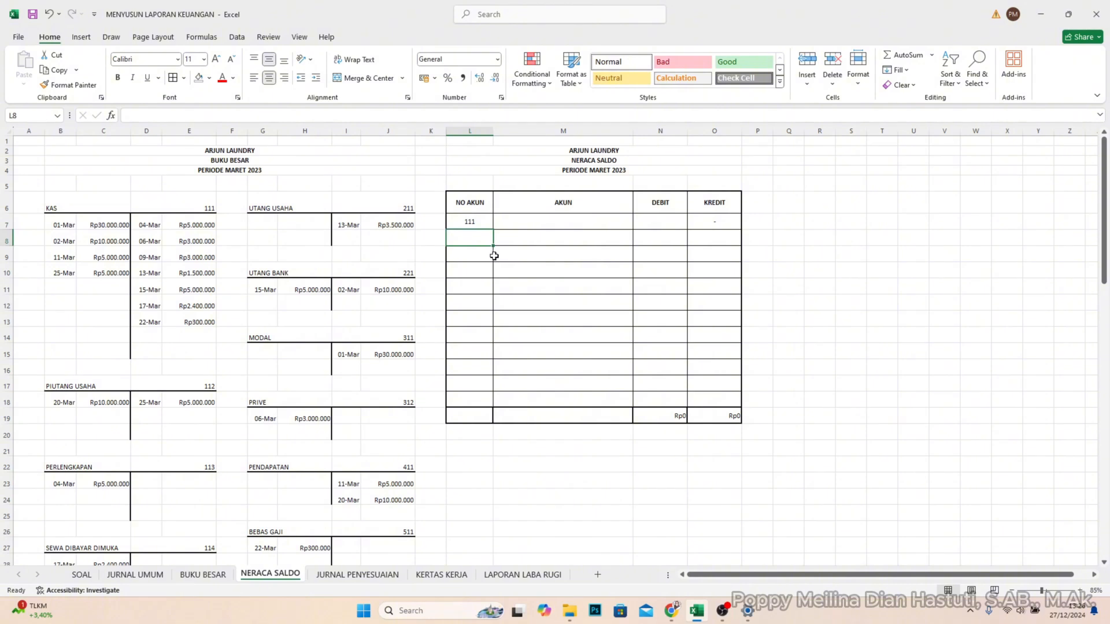
pyautogui.click(532, 232)
pyautogui.click(561, 215)
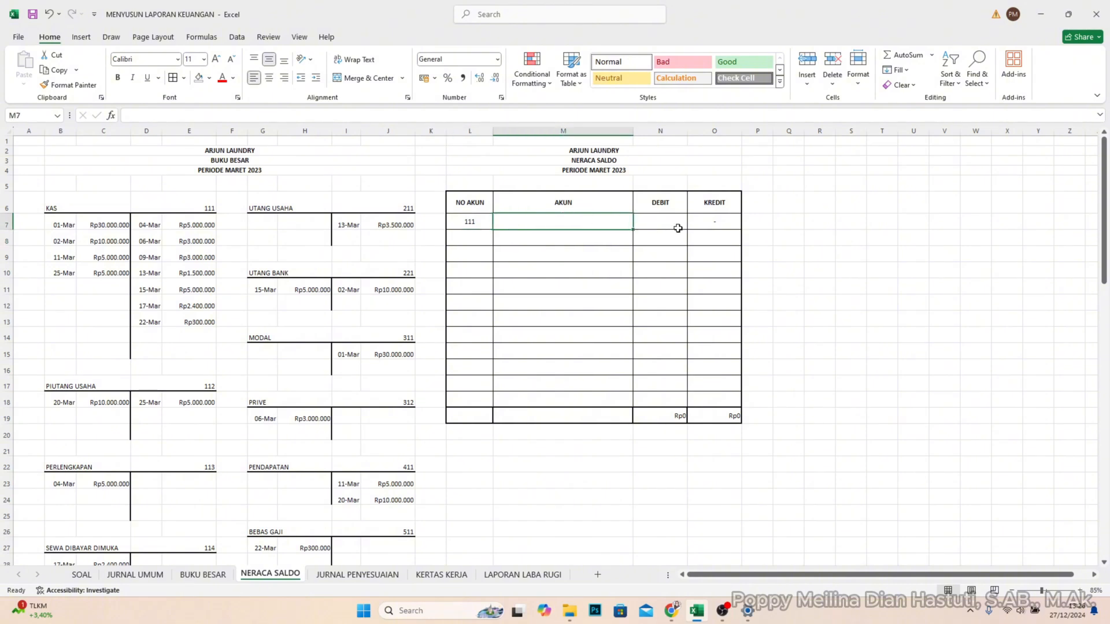
pyautogui.write('K')
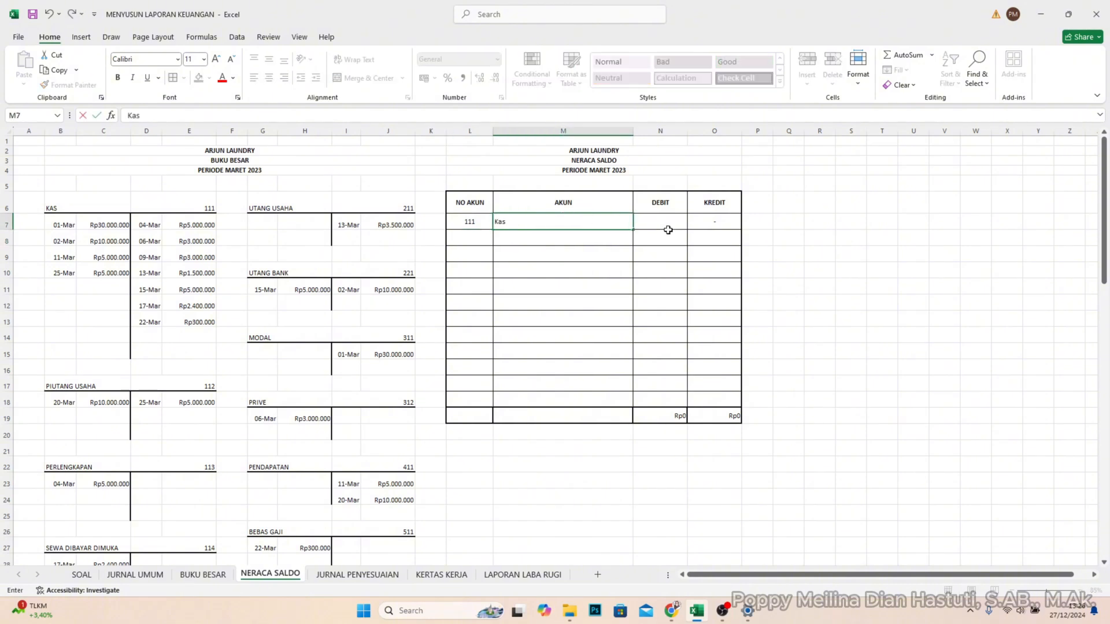
pyautogui.write('as')
pyautogui.press('Tab')
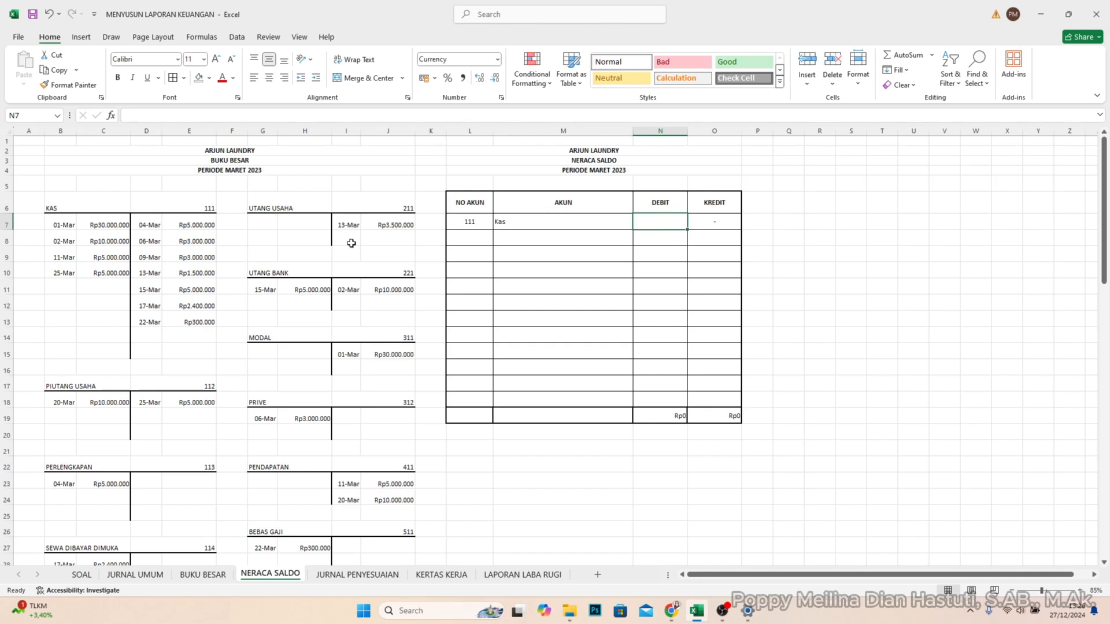
# - Total the KAS account's debit entries C7 to C10 with a SUM formula in C14
pyautogui.click(700, 225)
pyautogui.click(663, 226)
pyautogui.click(107, 340)
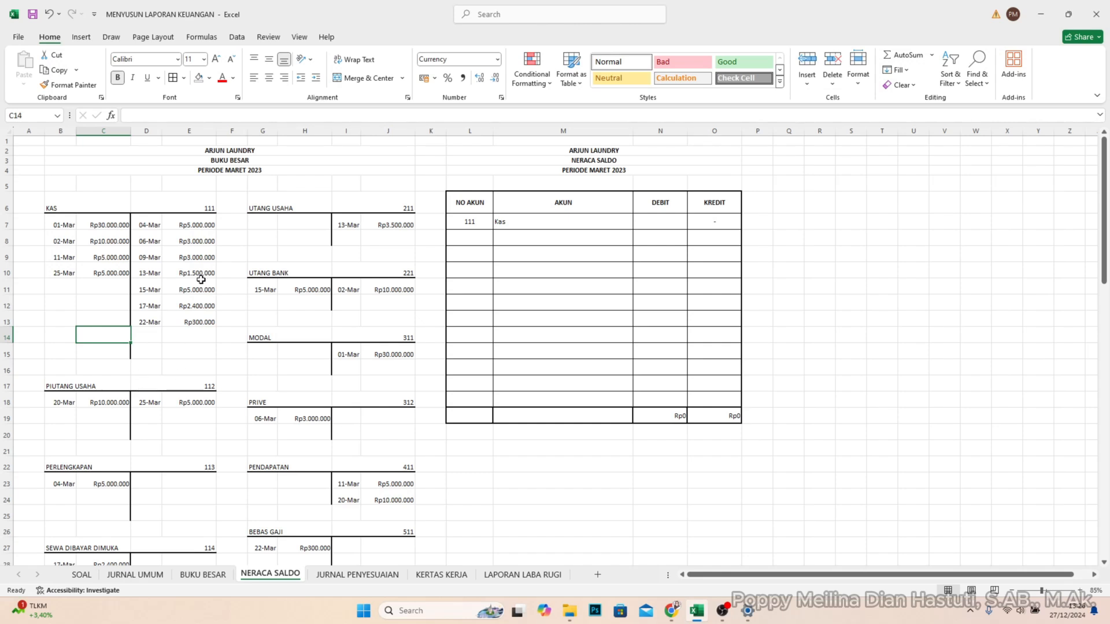
pyautogui.write('=')
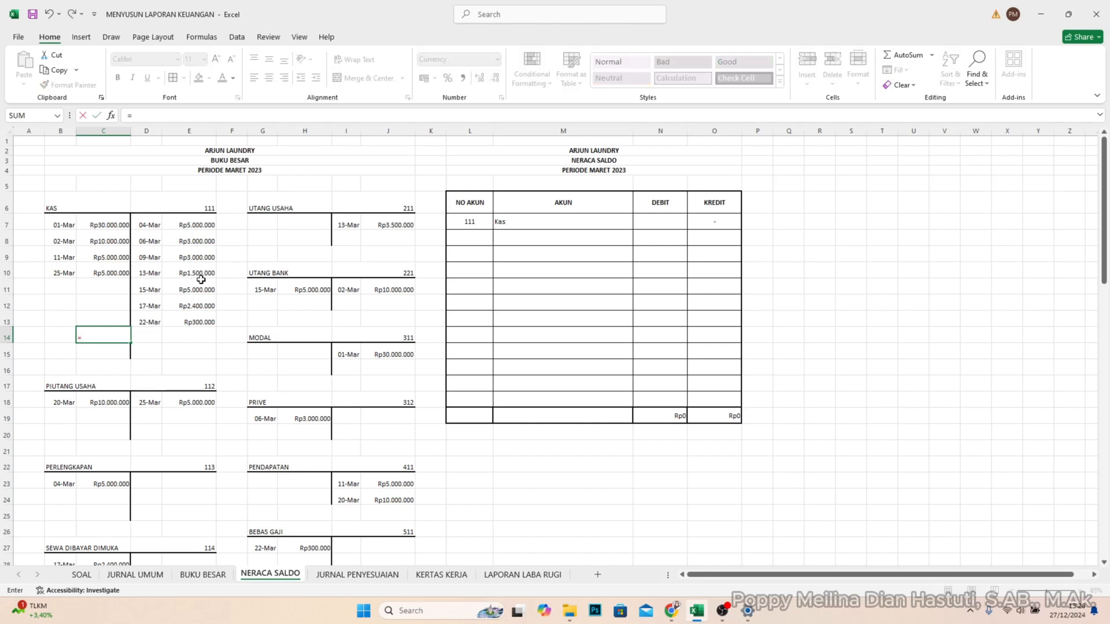
pyautogui.write('(')
pyautogui.write('SUM')
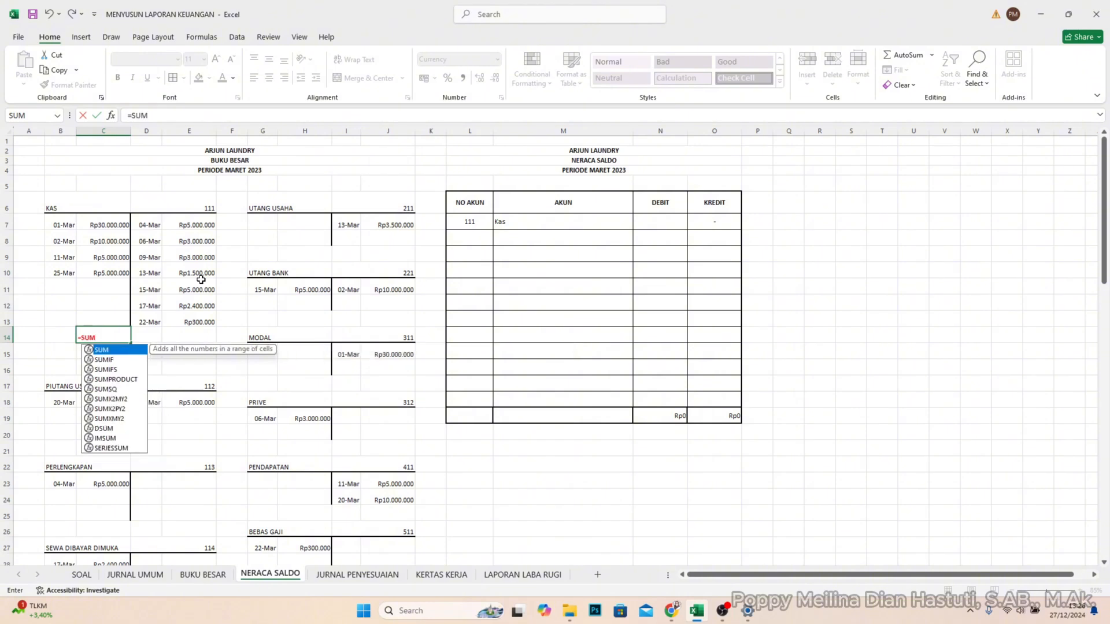
pyautogui.write('(')
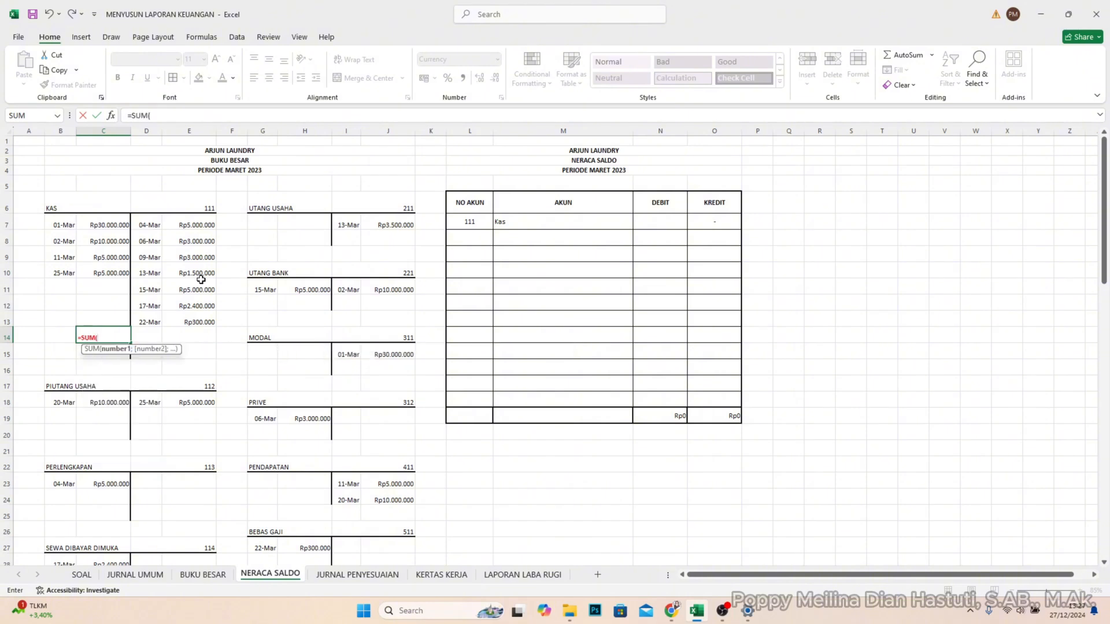
pyautogui.moveTo(109, 223); pyautogui.dragTo(97, 272)
pyautogui.press('Return')
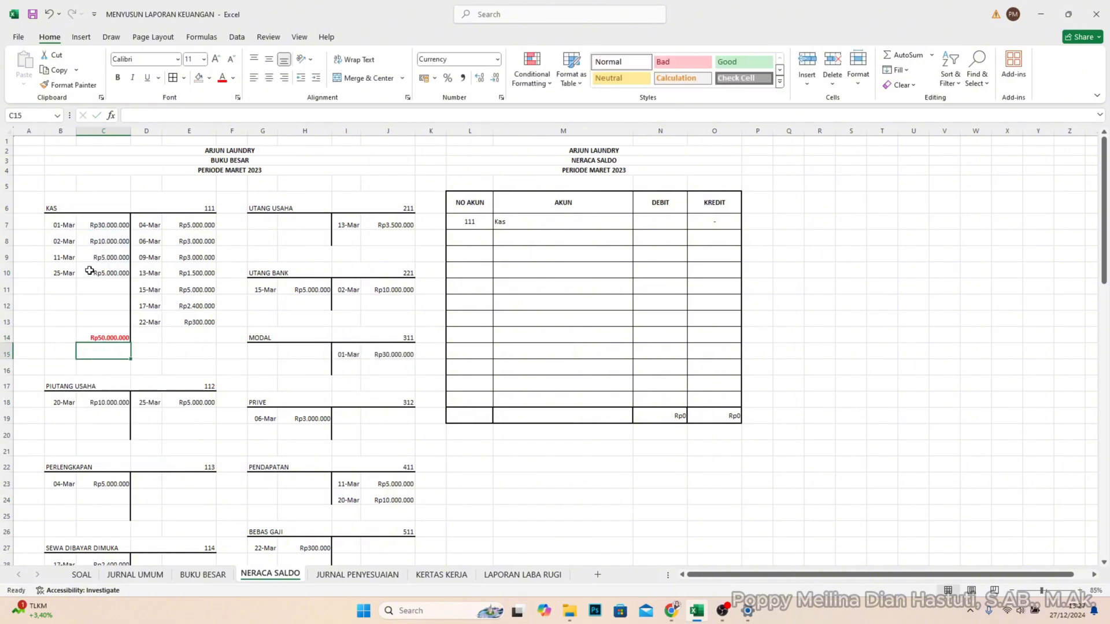
# - Total the KAS account's credit entries E7 to E13 with a SUM formula in E14
pyautogui.click(163, 337)
pyautogui.write('=SUM(')
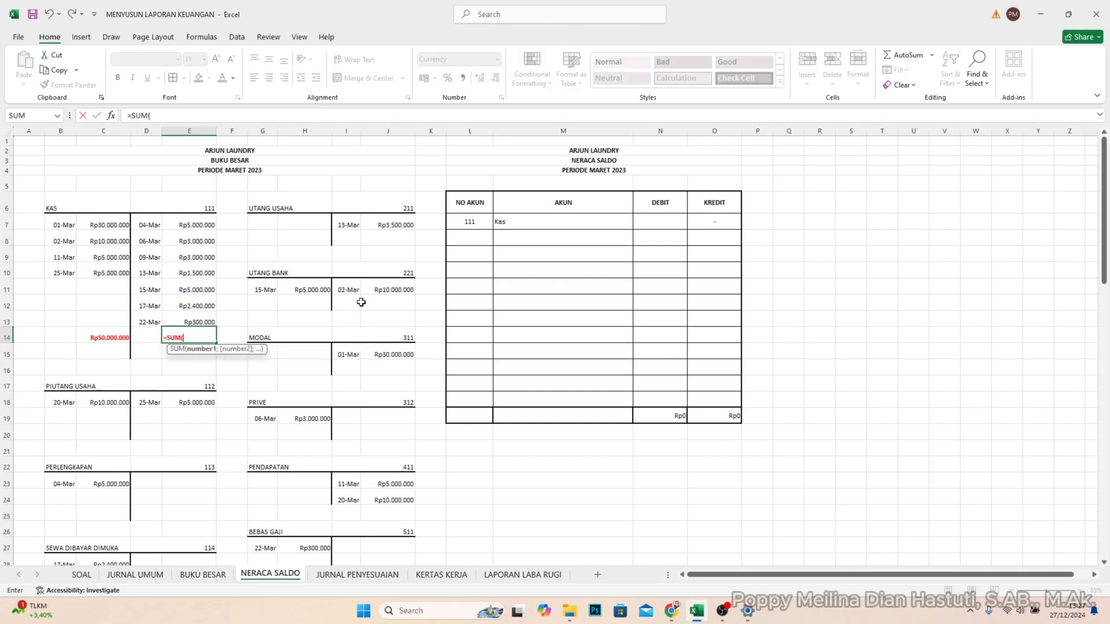
pyautogui.moveTo(205, 225); pyautogui.dragTo(198, 317)
pyautogui.write(')')
pyautogui.press('Return')
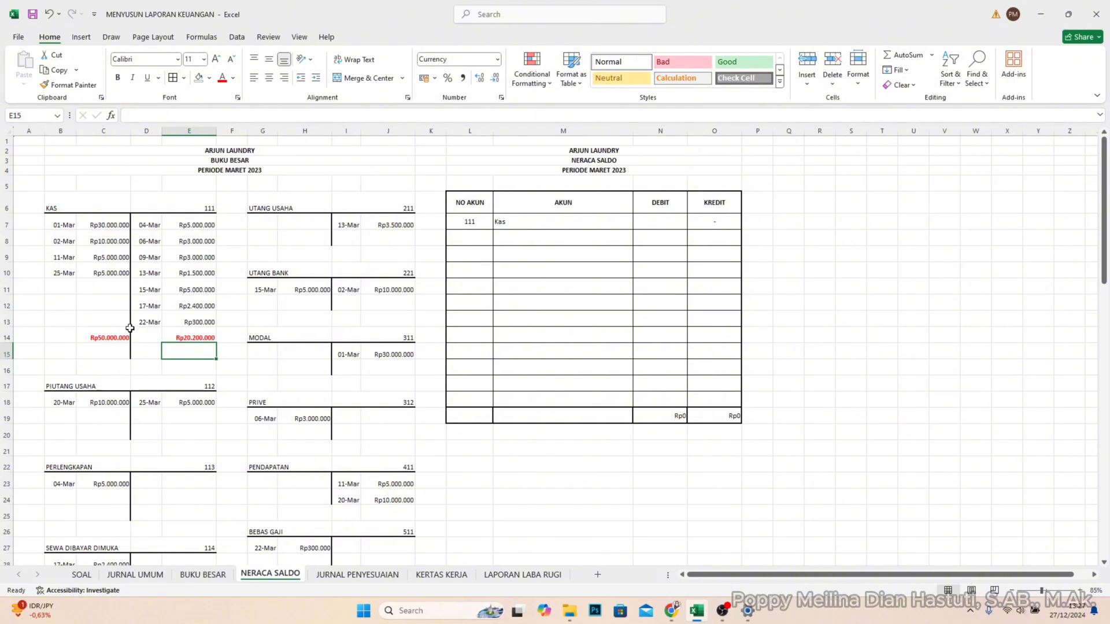
# - Enter the Kas balance of 29800000 in DEBIT cell N7 of the trial balance
pyautogui.click(681, 219)
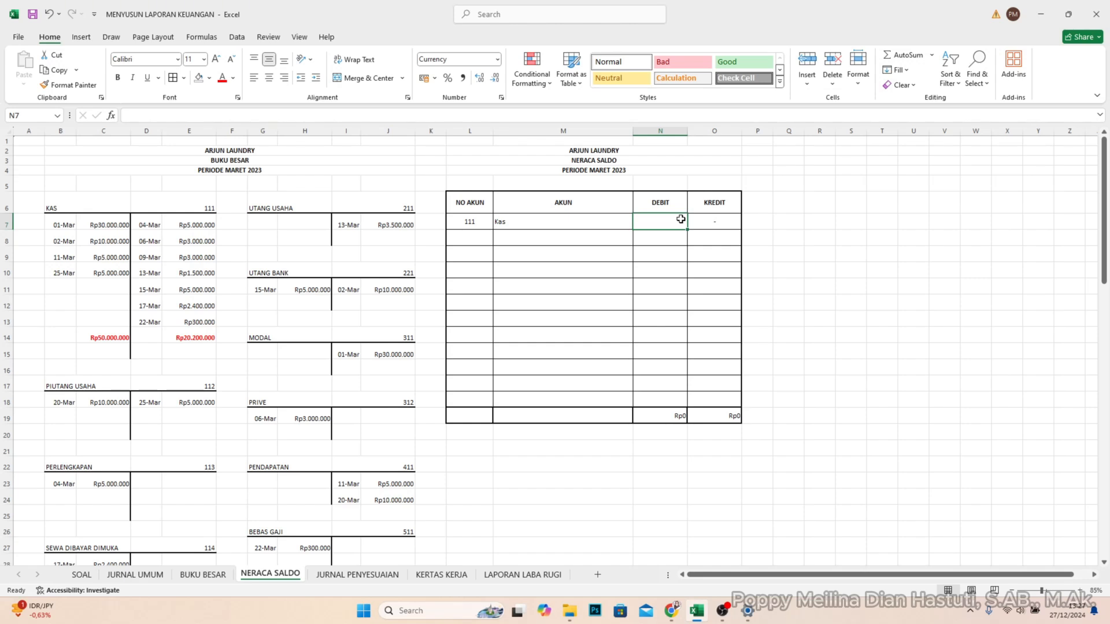
pyautogui.write('29800')
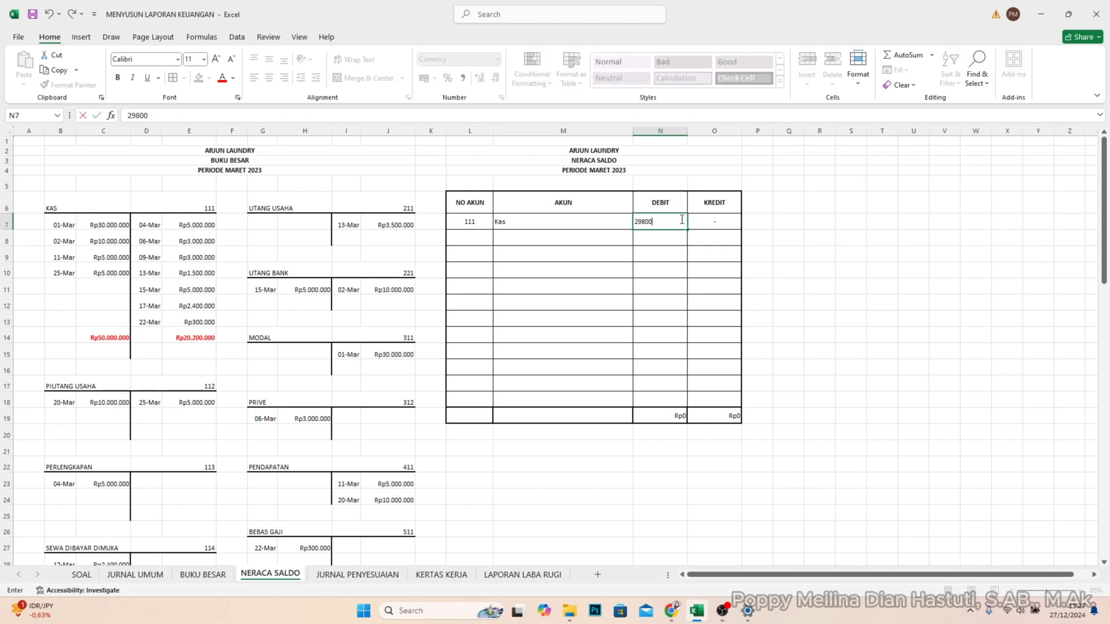
pyautogui.write('000')
pyautogui.press('Return')
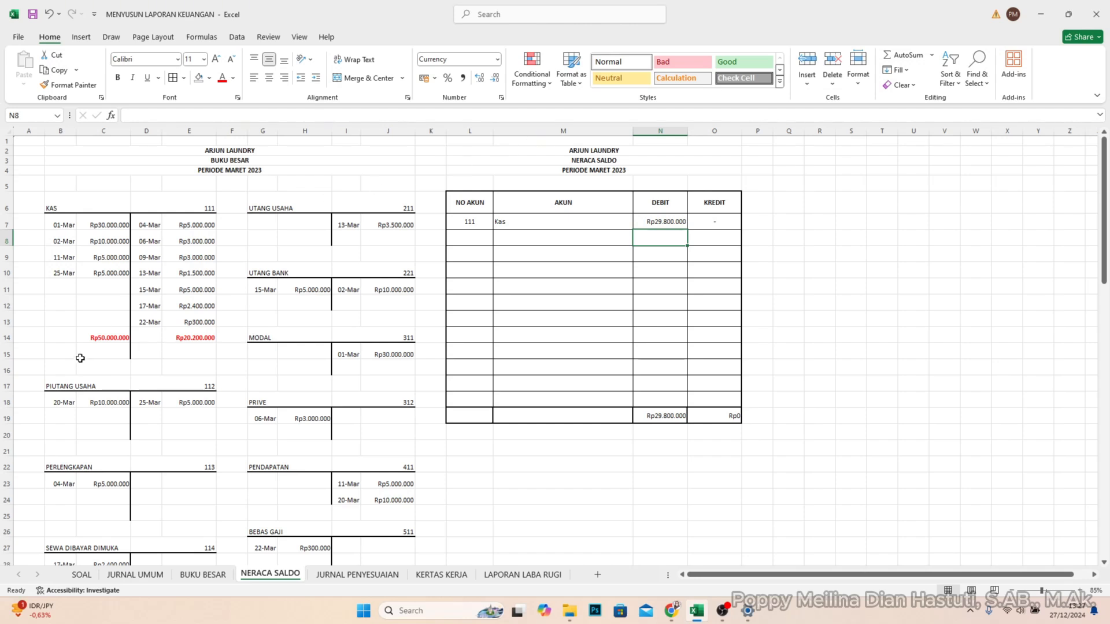
# - Enter account number 112 in L8 and account name Piutang Usaha in M8 of the trial balance
pyautogui.scroll(-1, 80, 358)
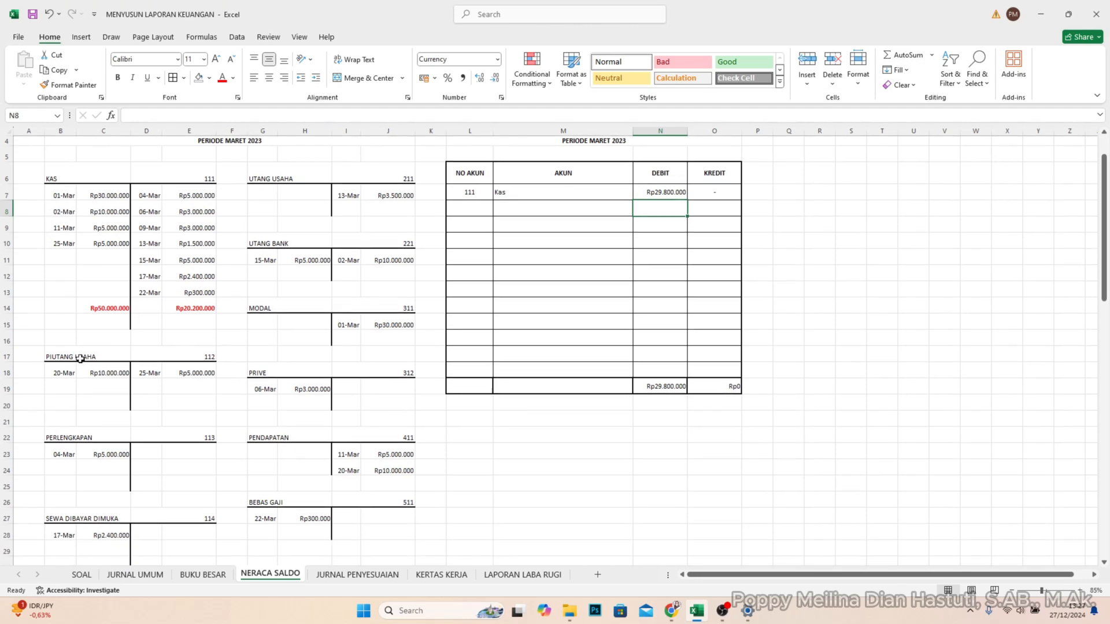
pyautogui.click(464, 207)
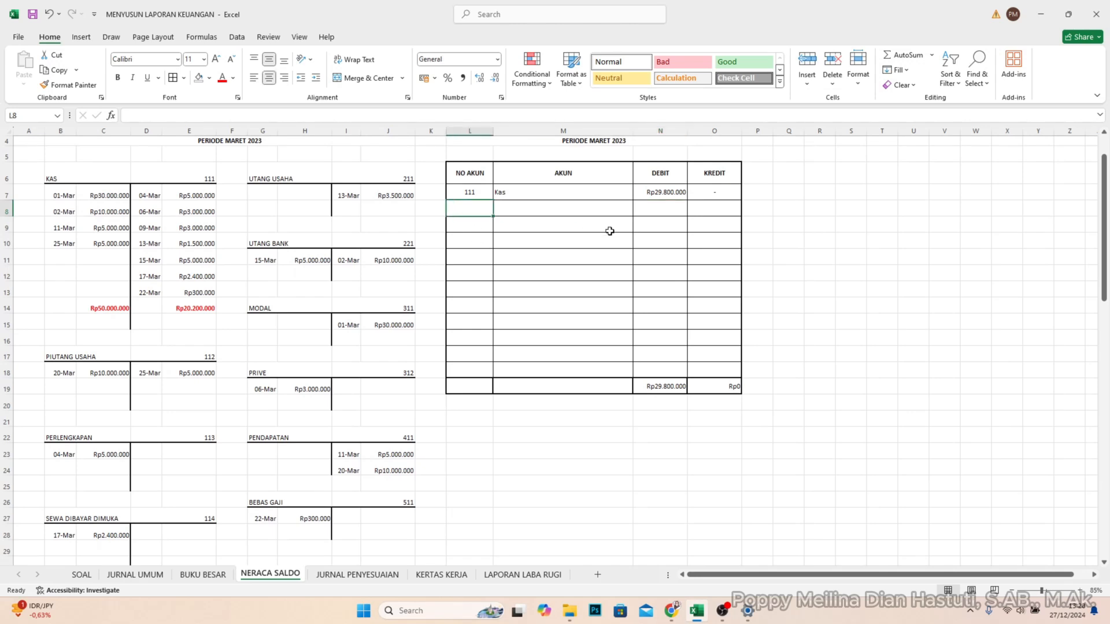
pyautogui.write('112')
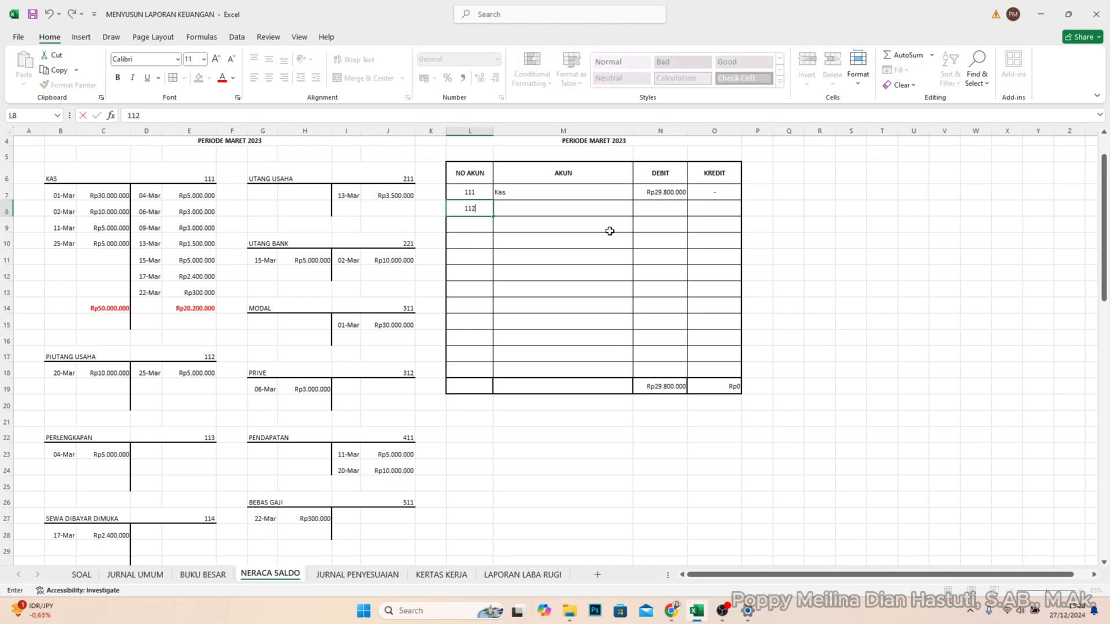
pyautogui.press('Tab')
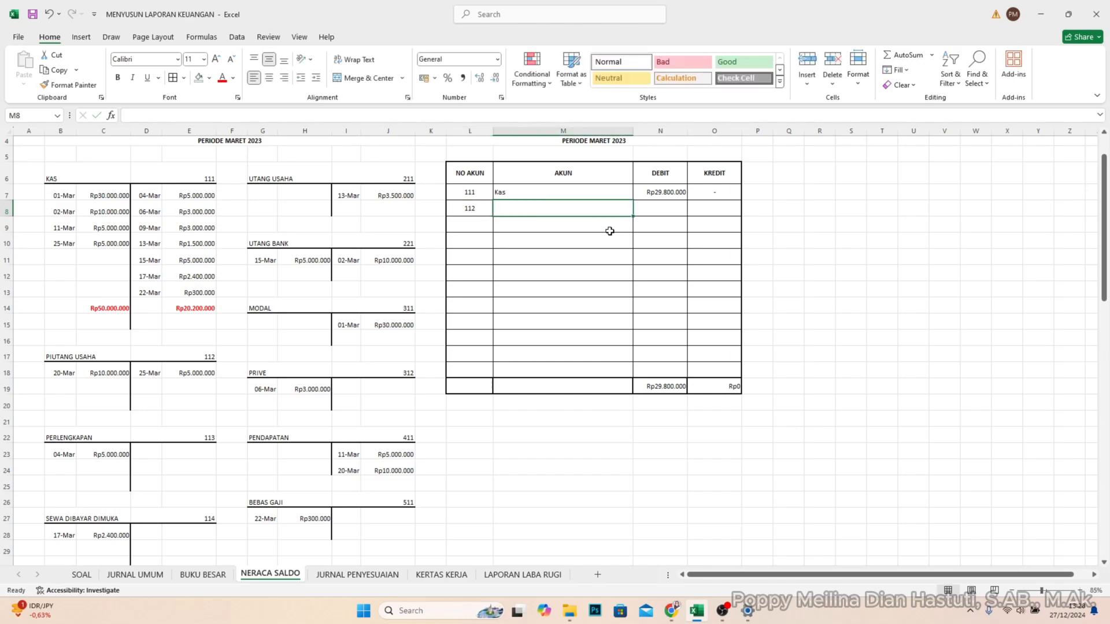
pyautogui.write('P')
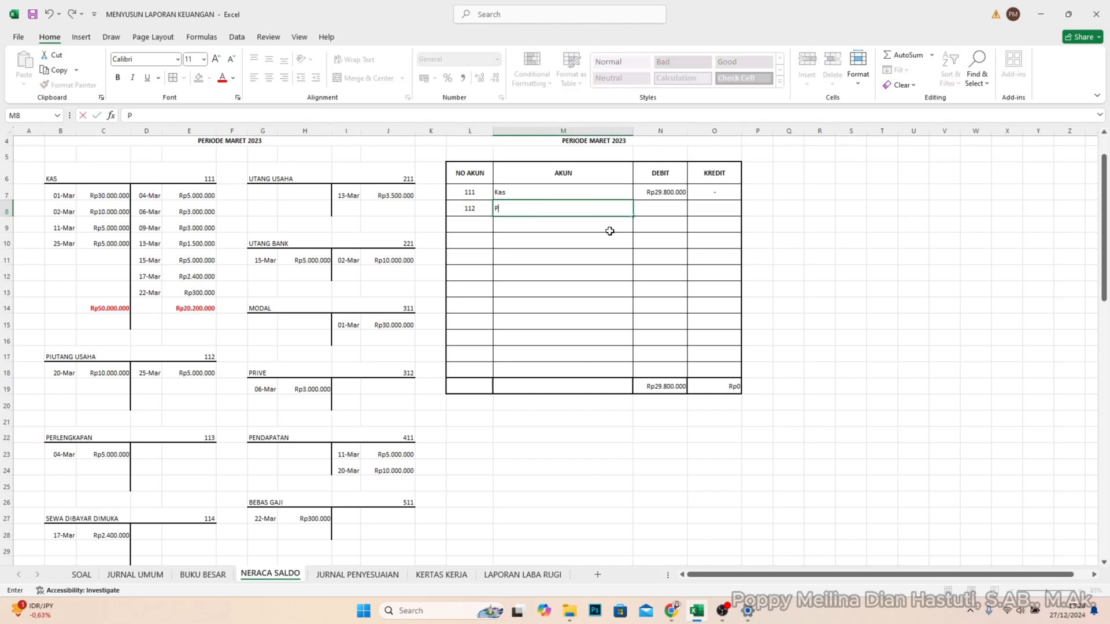
pyautogui.write('iutang Usaha')
pyautogui.press('Tab')
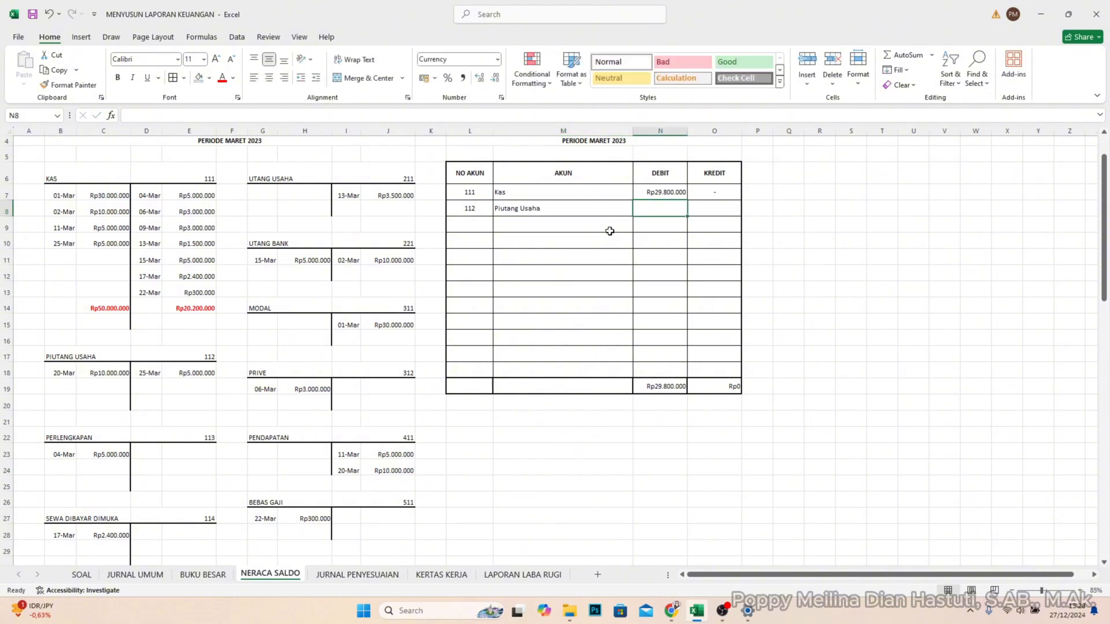
# - Work out the PIUTANG USAHA balance from its debit and credit entries and enter 5000000 in DEBIT cell N8
pyautogui.click(106, 403)
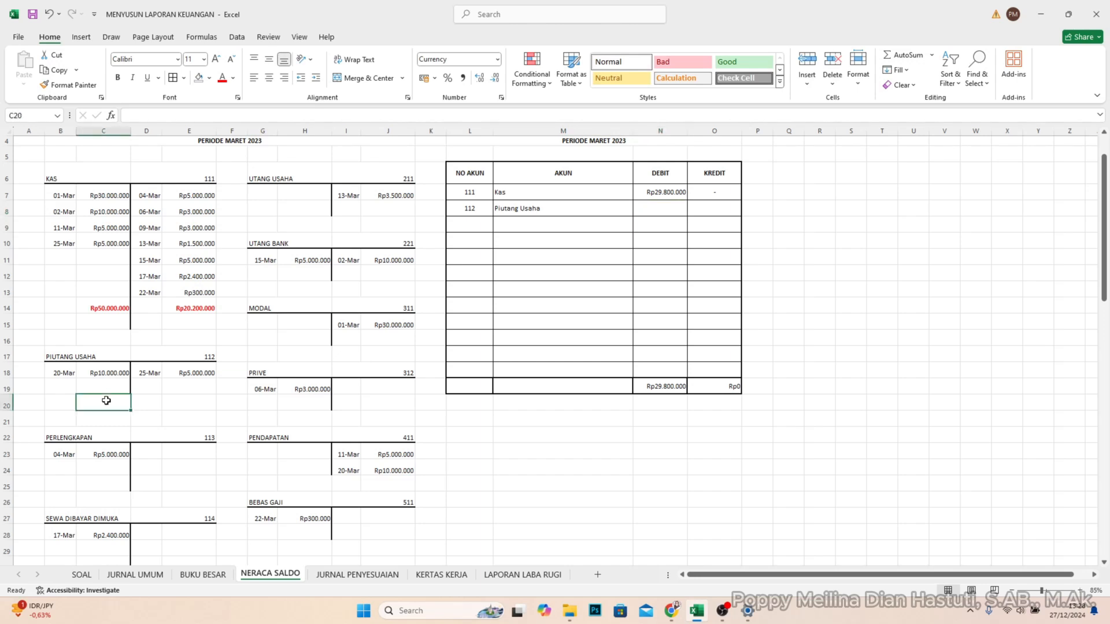
pyautogui.click(94, 370)
pyautogui.click(100, 408)
pyautogui.click(199, 373)
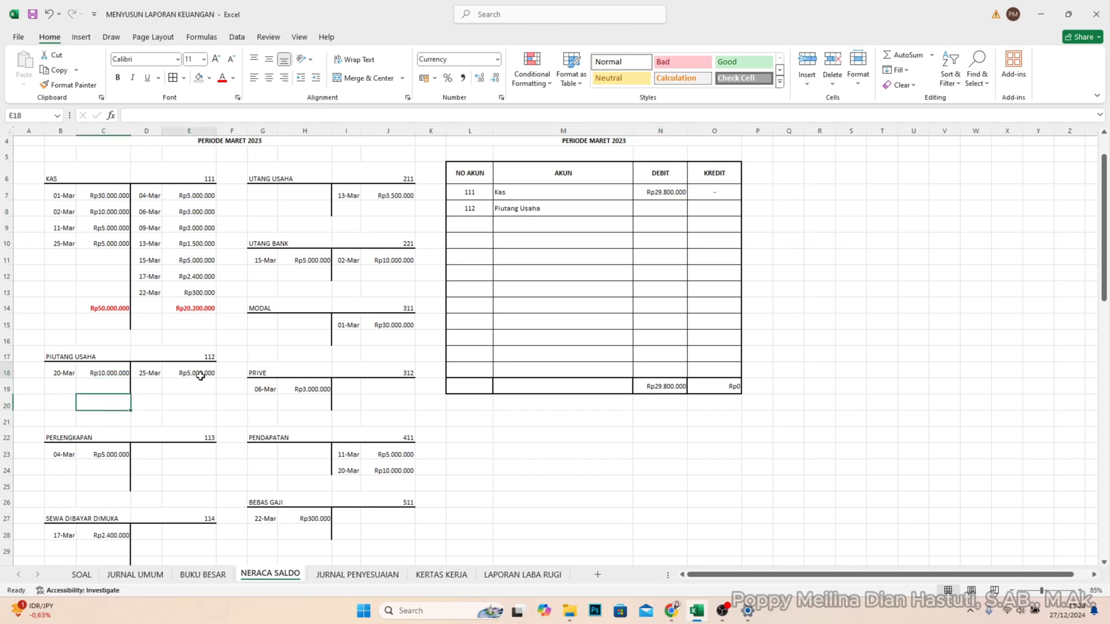
pyautogui.click(186, 405)
pyautogui.click(103, 371)
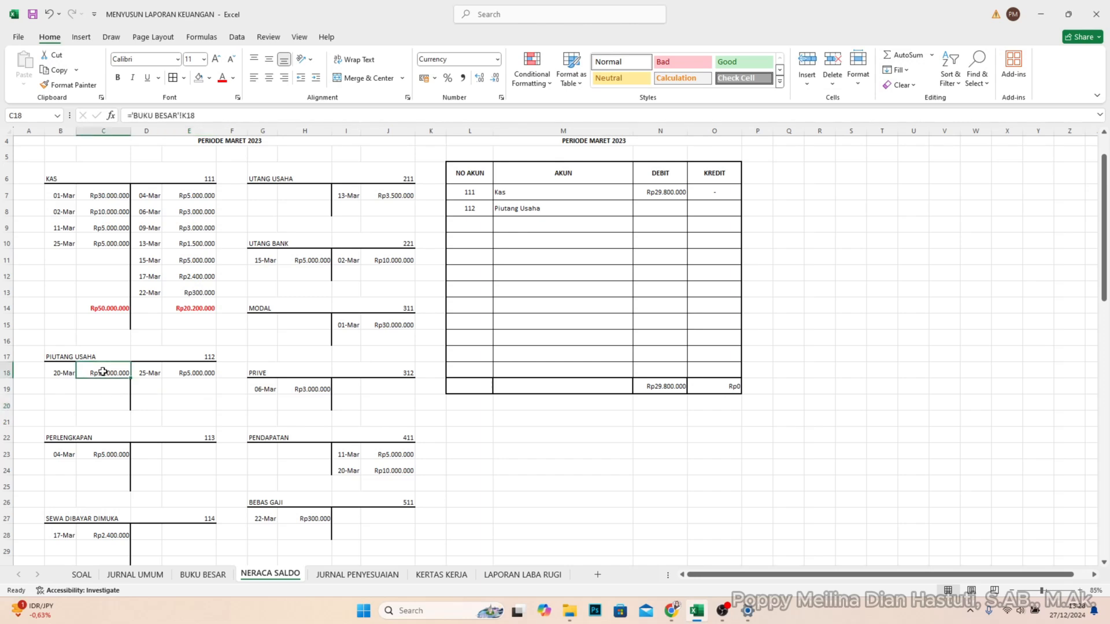
pyautogui.click(103, 404)
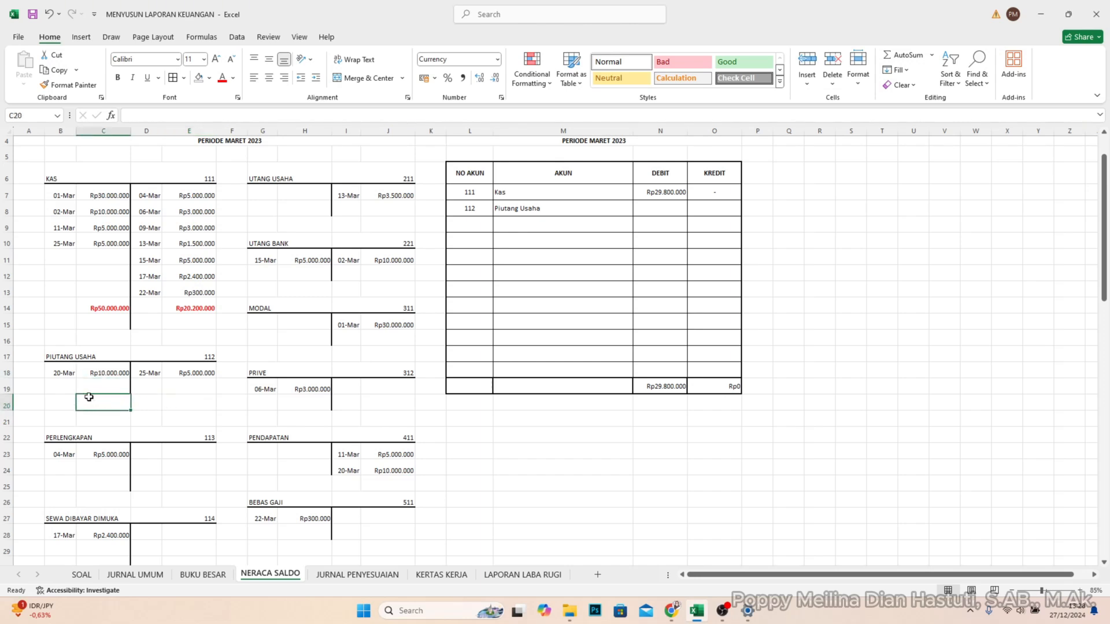
pyautogui.click(668, 208)
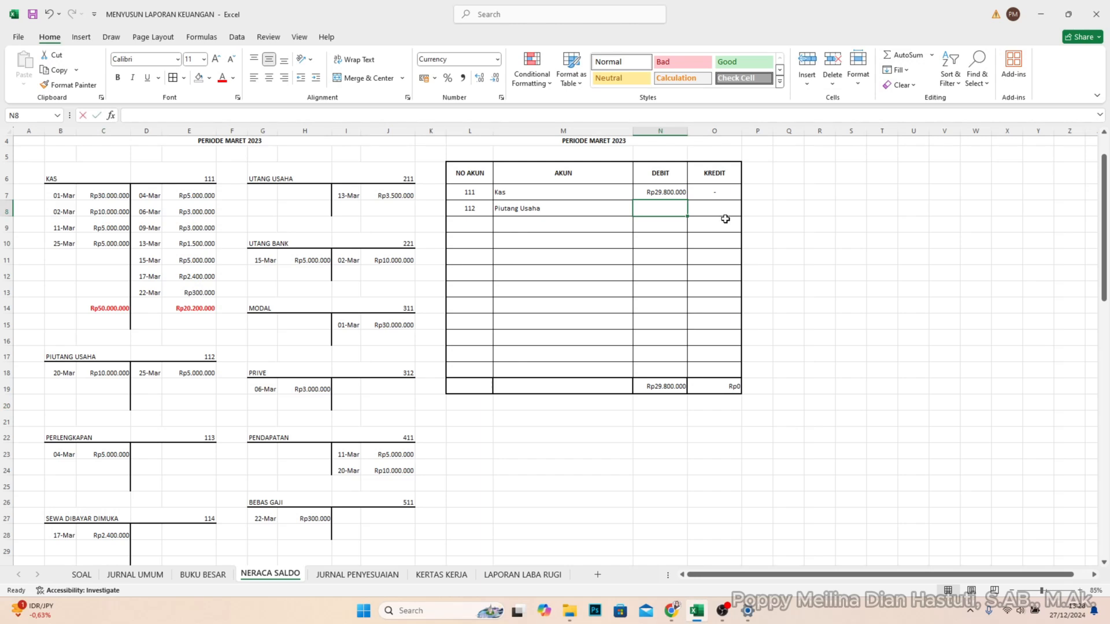
pyautogui.write('5.00')
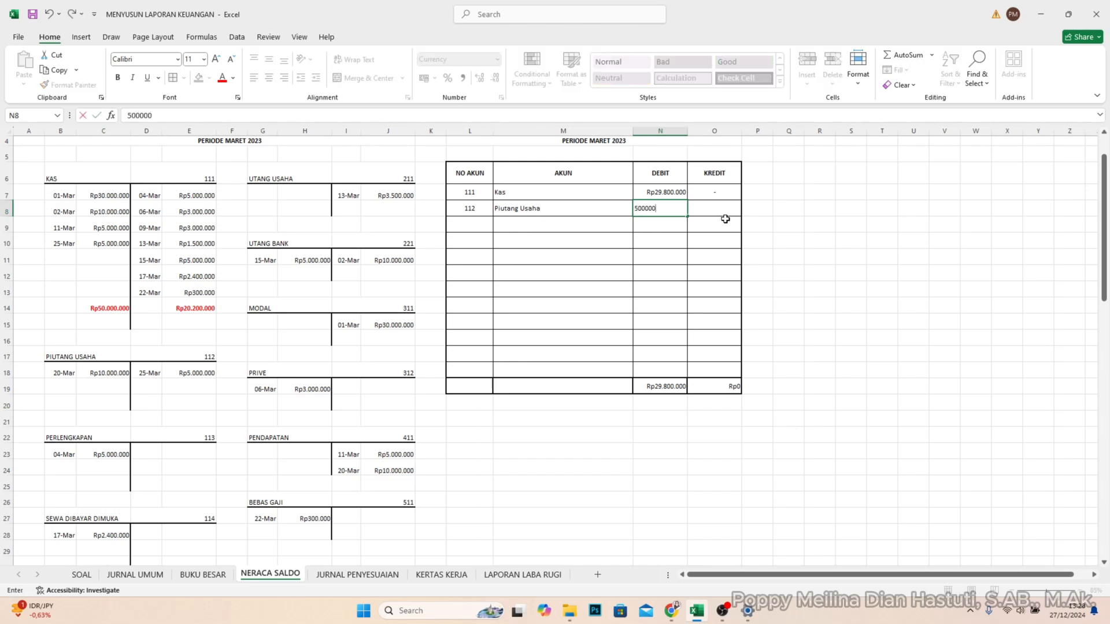
pyautogui.write('0.000')
pyautogui.press('Return')
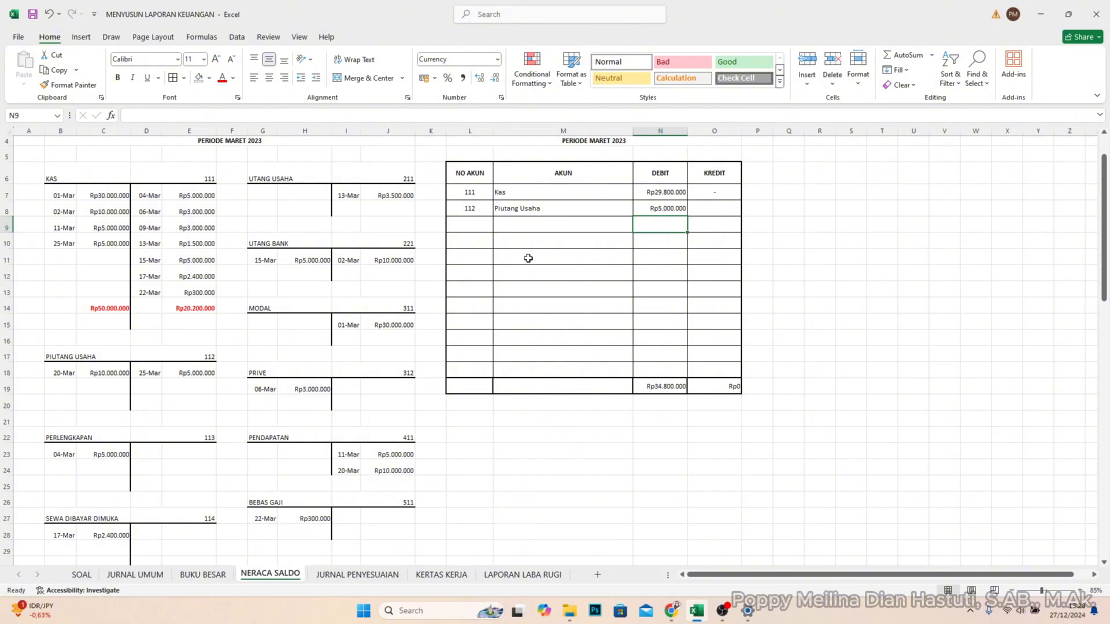
# - Enter account number 113 in L9 and account name Perlengkapan in M9 of the trial balance
pyautogui.click(472, 225)
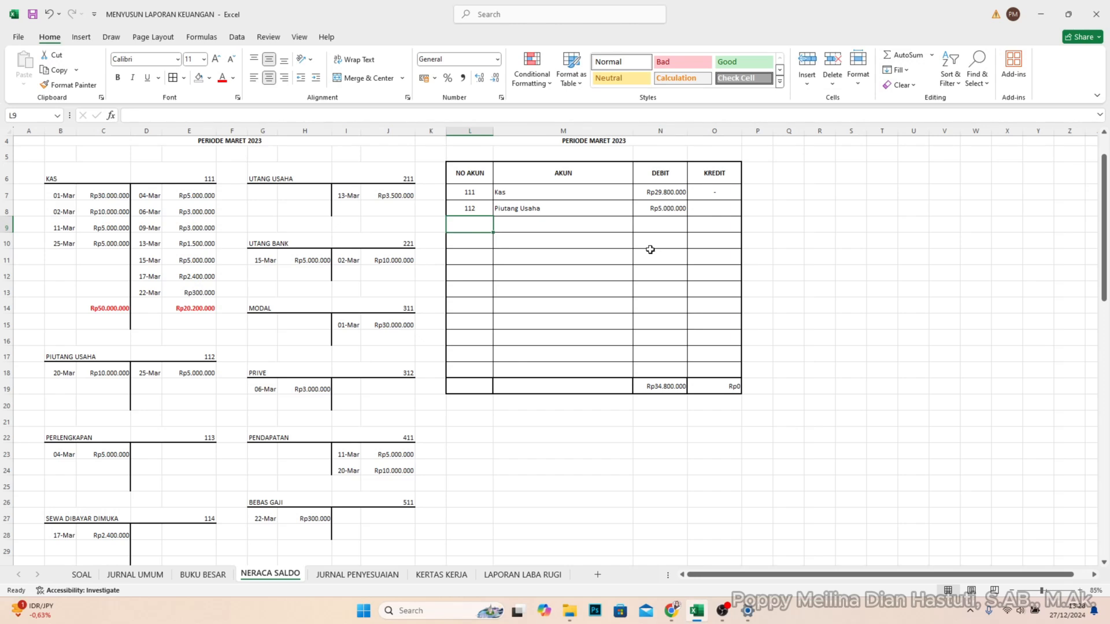
pyautogui.write('113')
pyautogui.press('Tab')
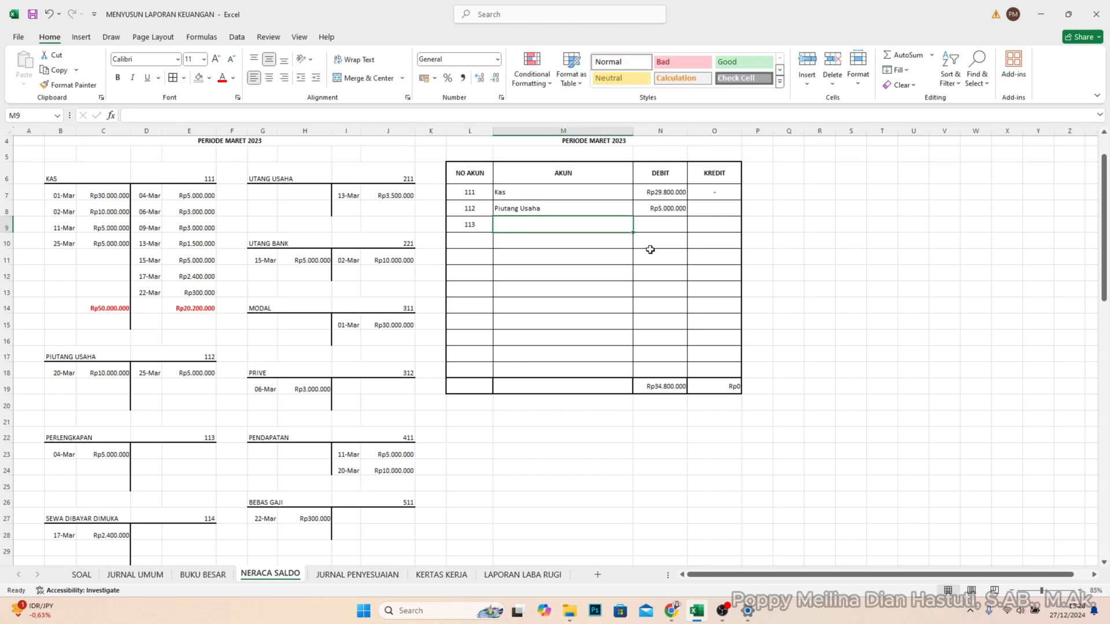
pyautogui.write('Perleng')
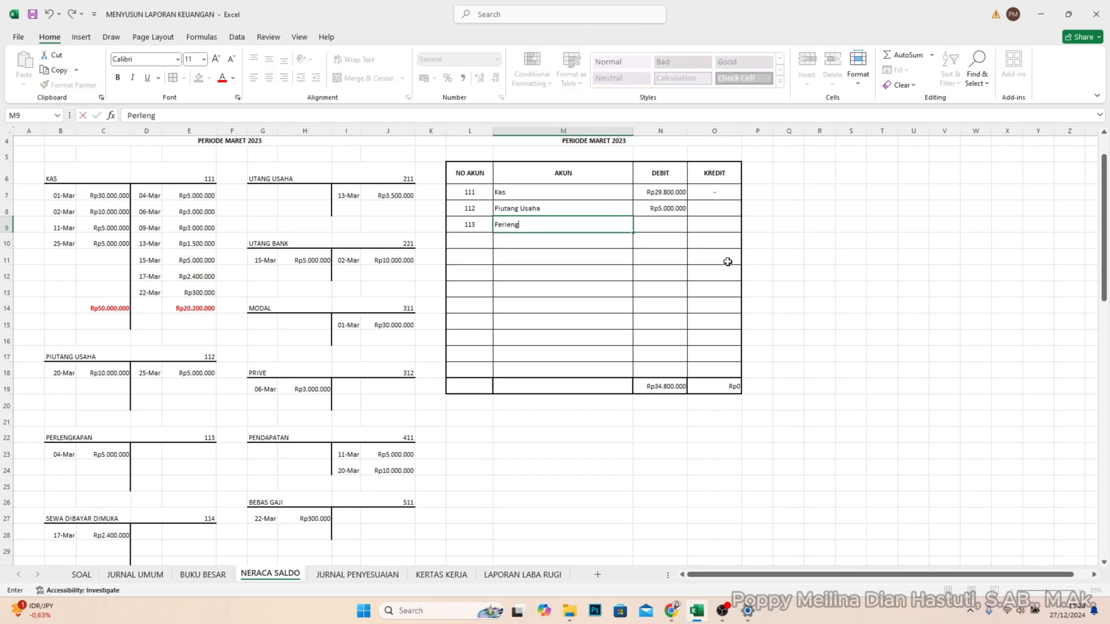
pyautogui.write('kapan')
pyautogui.press('Tab')
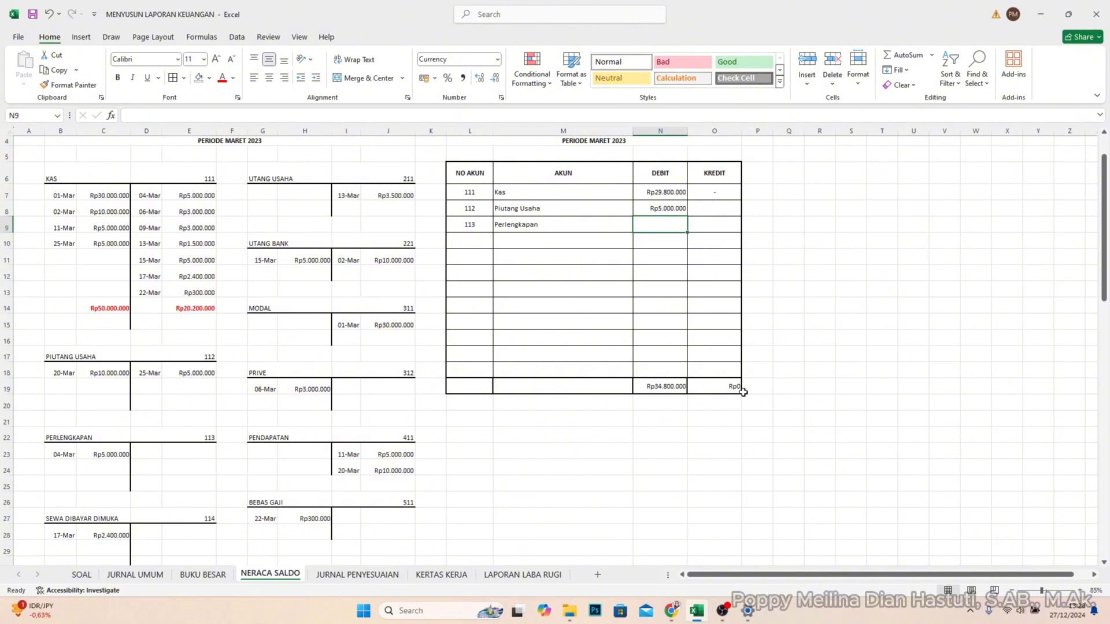
# - Enter the Perlengkapan balance of 5000000 in DEBIT cell N9 of the trial balance
pyautogui.scroll(-2, 184, 459)
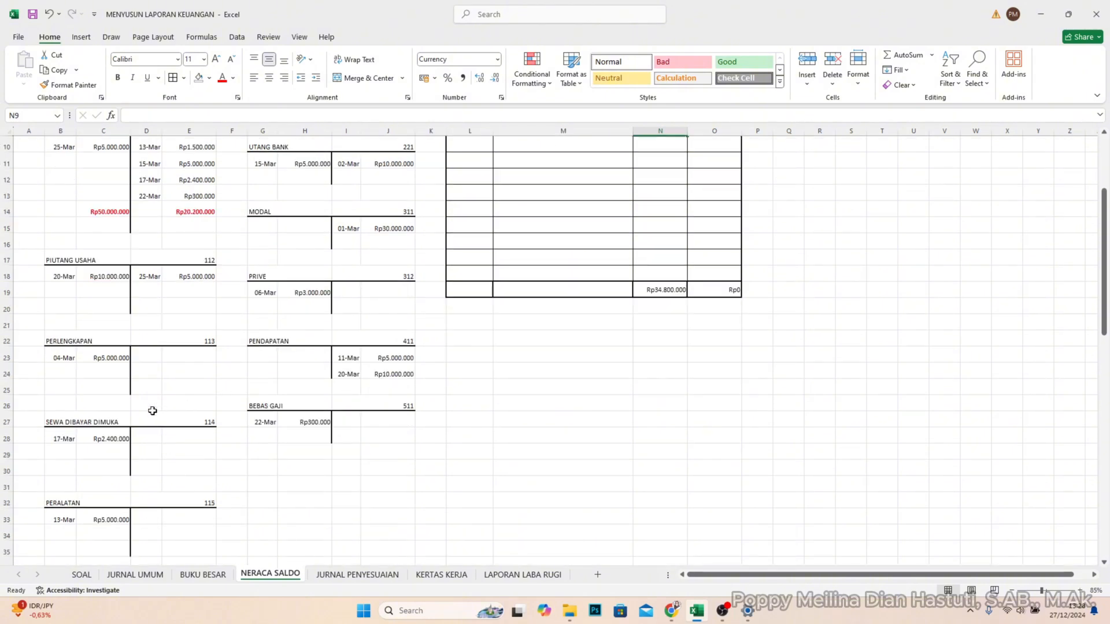
pyautogui.scroll(2, 447, 375)
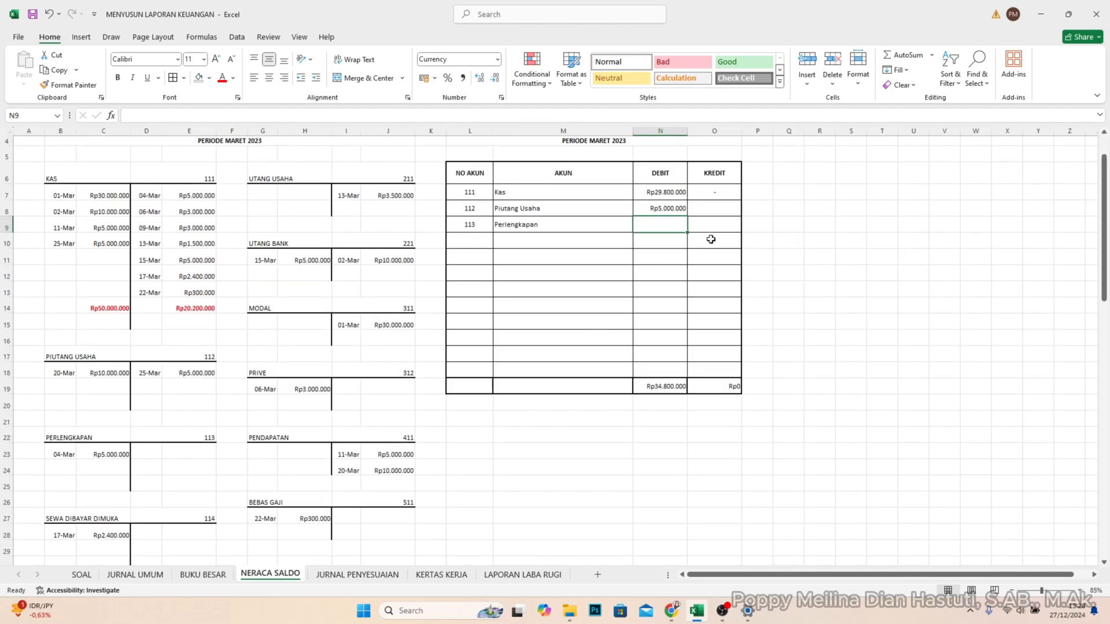
pyautogui.write('5000000')
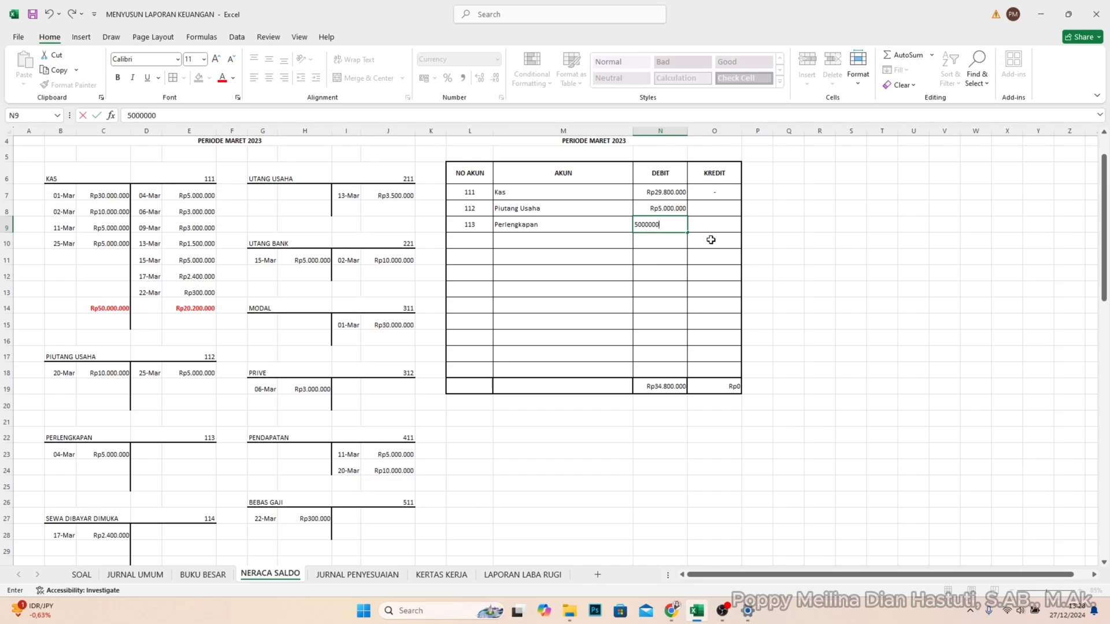
pyautogui.press('Return')
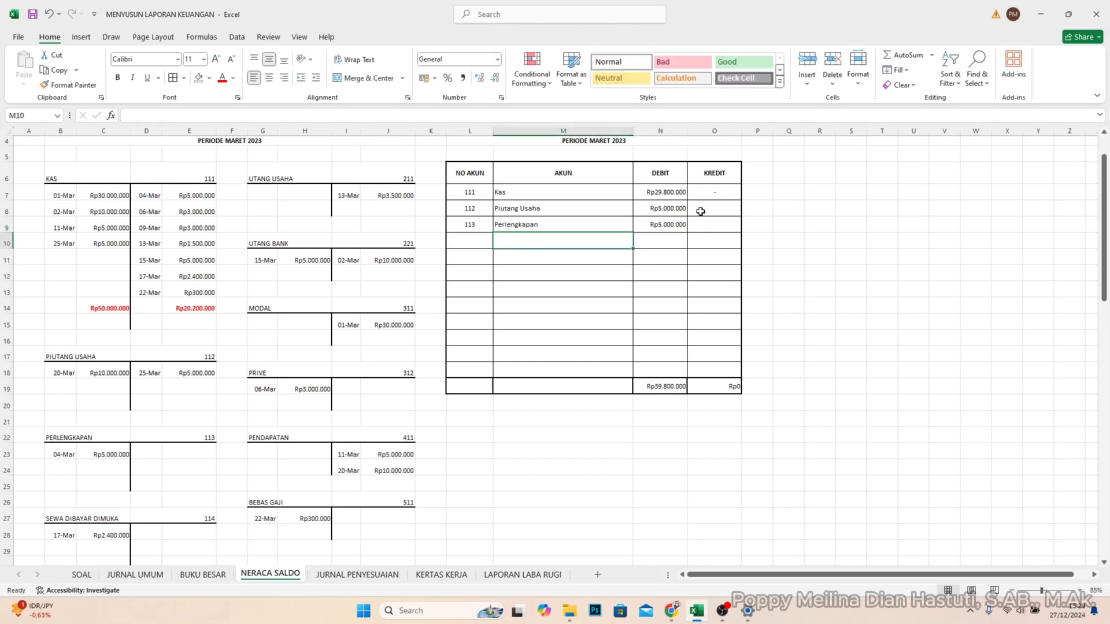
pyautogui.click(727, 207)
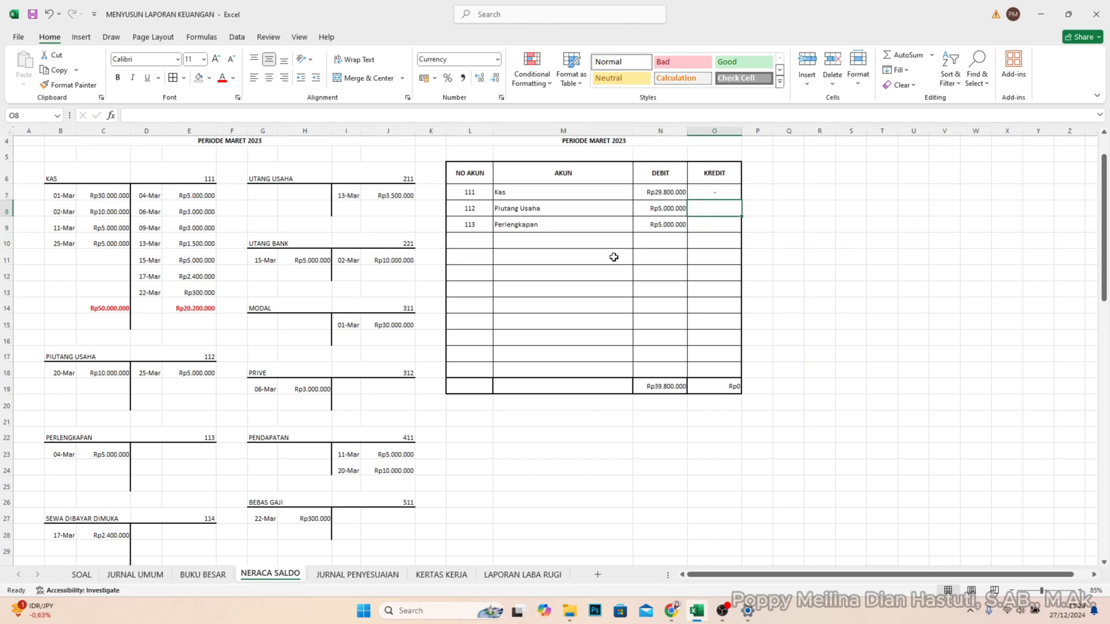
# - Enter account number 114 in L10 and account name Sewa dibayar dimuka in M10 of the trial balance
pyautogui.click(480, 243)
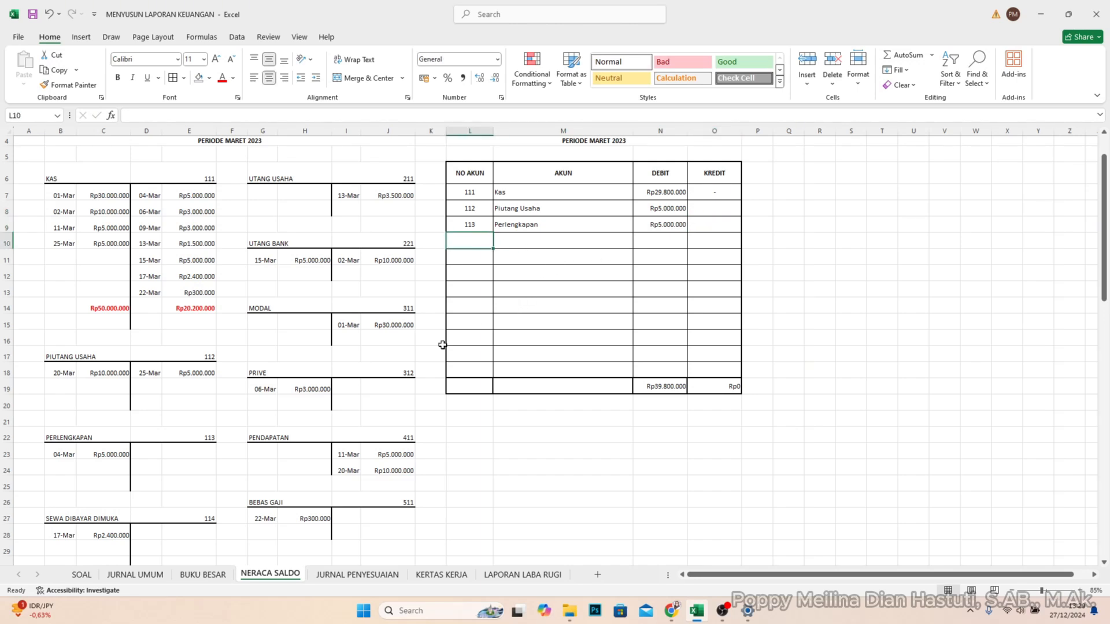
pyautogui.scroll(-1, 217, 402)
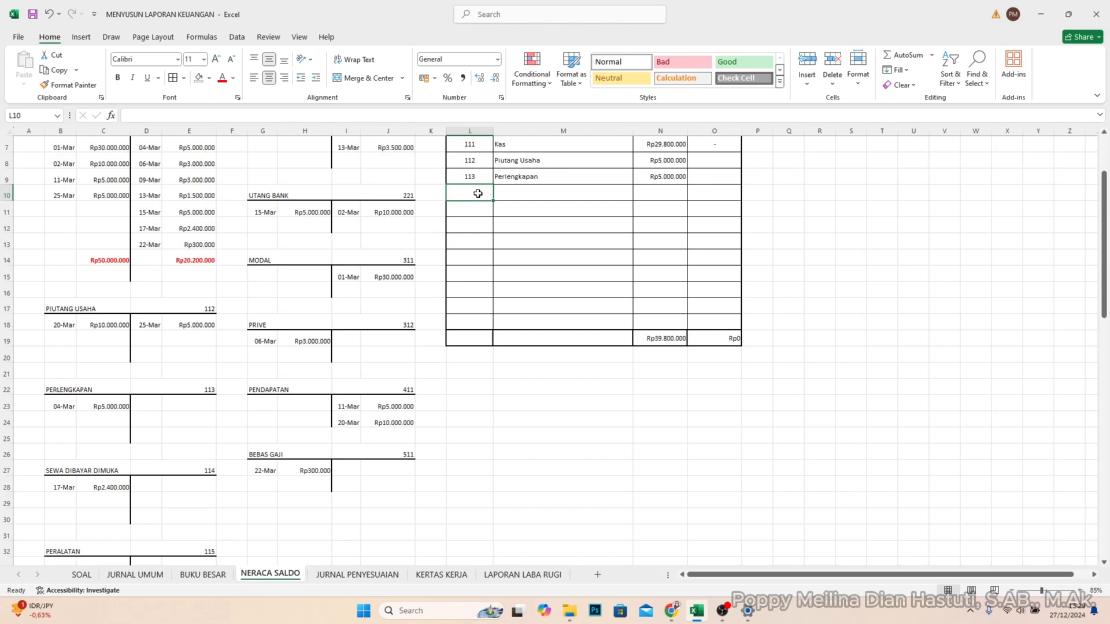
pyautogui.write('114')
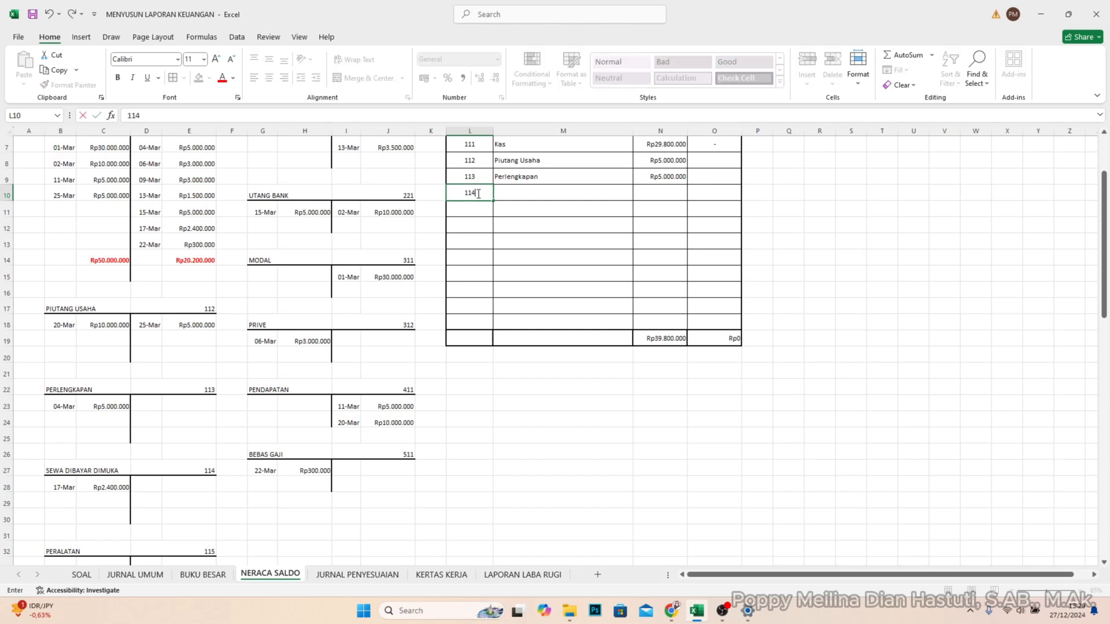
pyautogui.press('Tab')
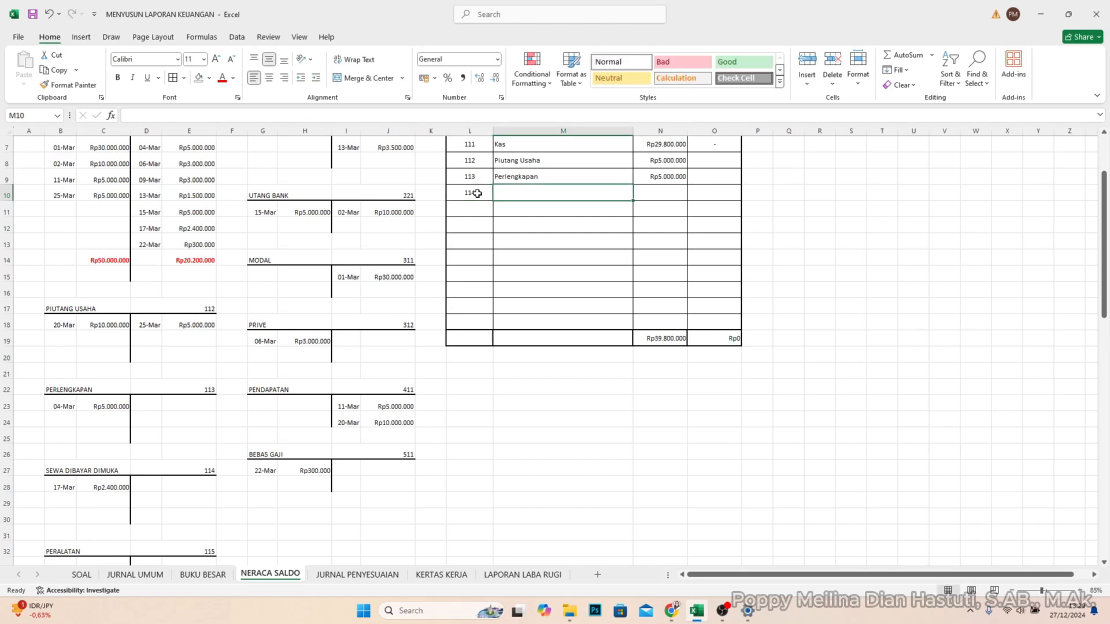
pyautogui.write('Sewa dibaya')
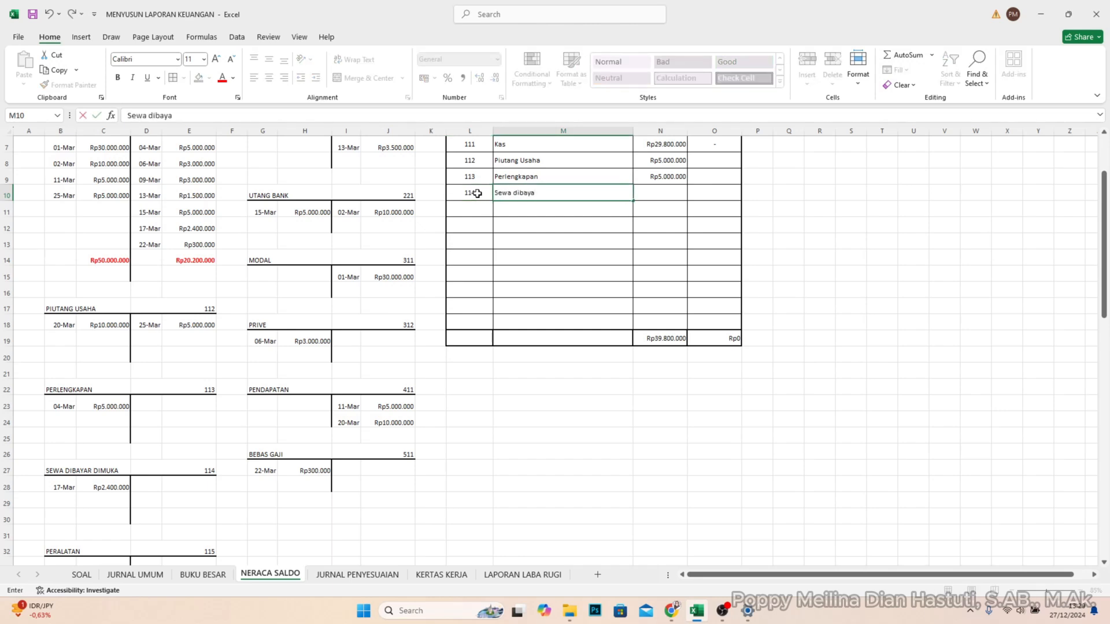
pyautogui.write('r dimuka')
pyautogui.press('Tab')
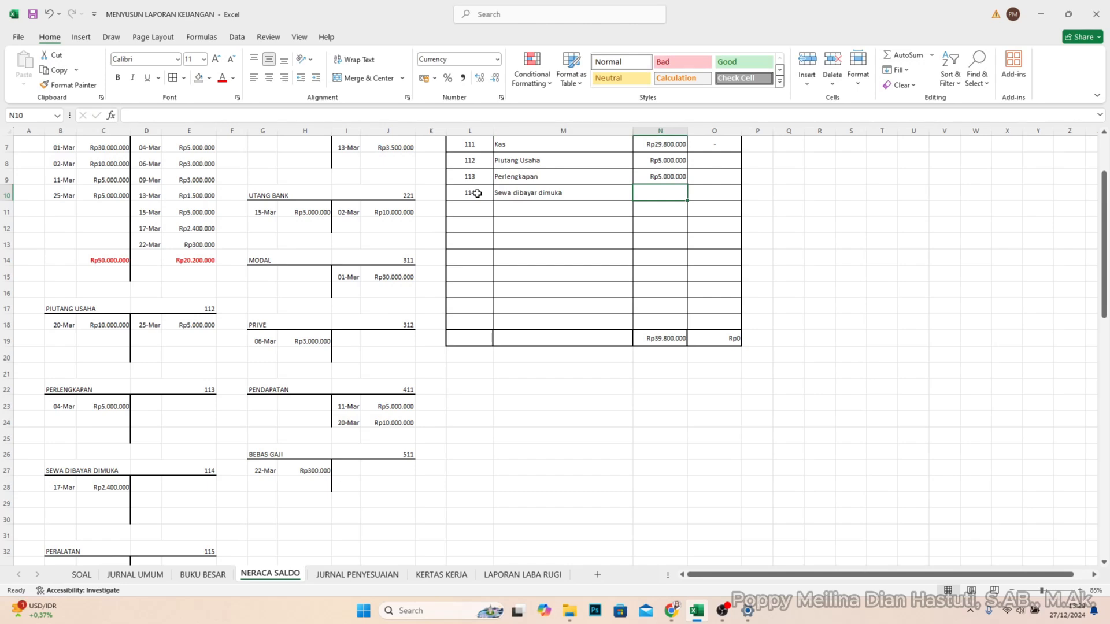
# - Enter the Sewa dibayar dimuka balance of 2400000 in DEBIT cell N10 of the trial balance
pyautogui.write('2')
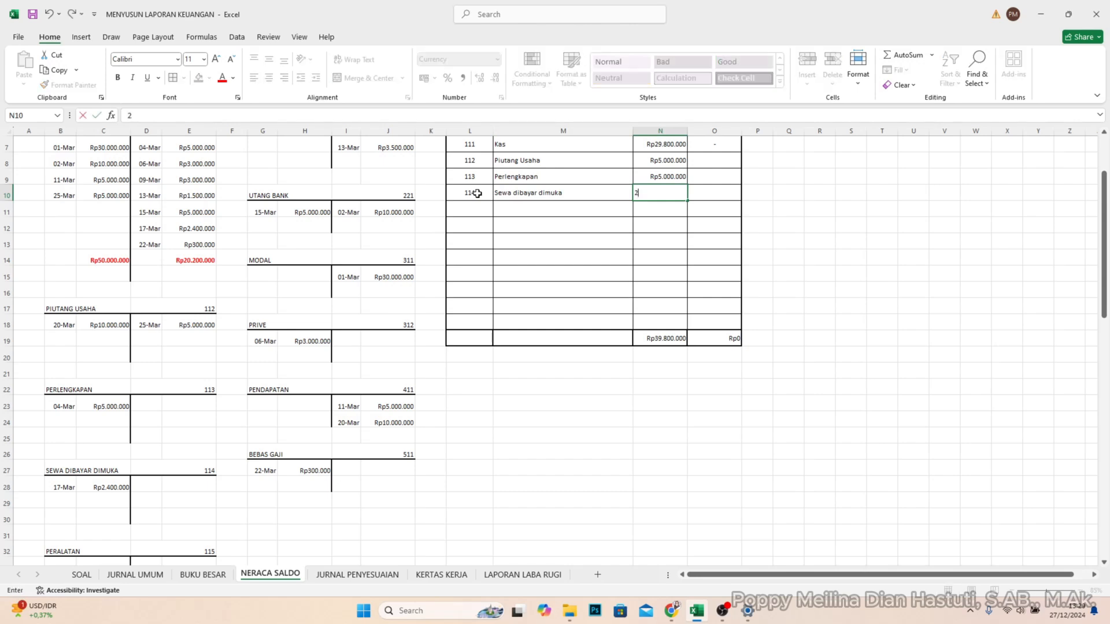
pyautogui.write('.400.000')
pyautogui.press('Return')
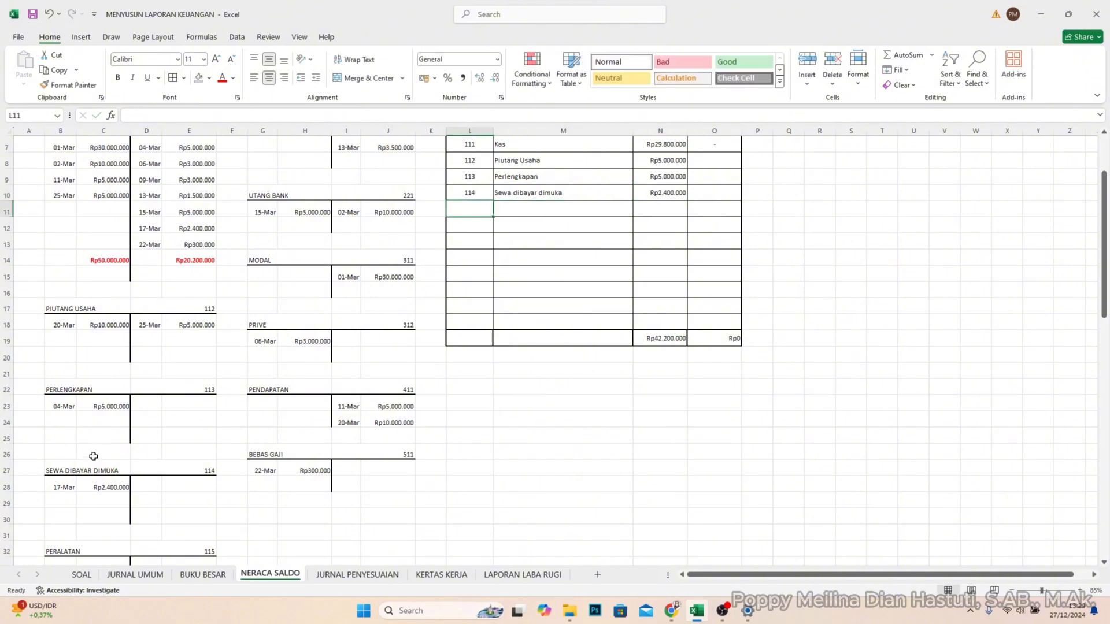
# - Examine the PERALATAN ledger account below the other T-accounts and the next empty trial balance row
pyautogui.click(168, 491)
pyautogui.scroll(-2, 159, 483)
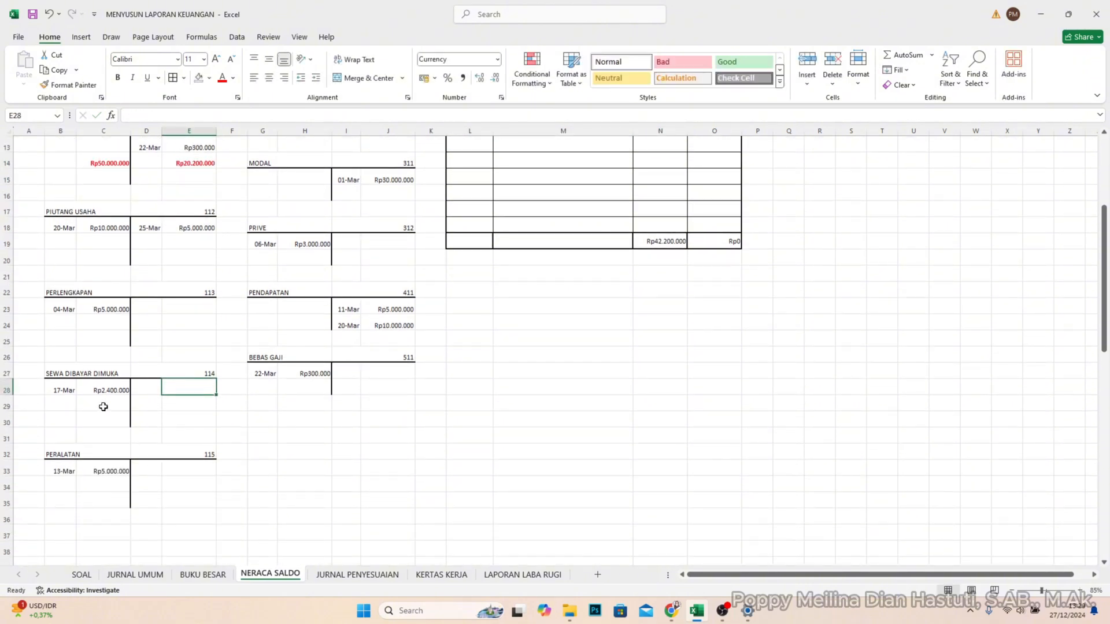
pyautogui.scroll(2, 585, 320)
pyautogui.scroll(-2, 136, 450)
pyautogui.click(84, 479)
pyautogui.scroll(3, 498, 312)
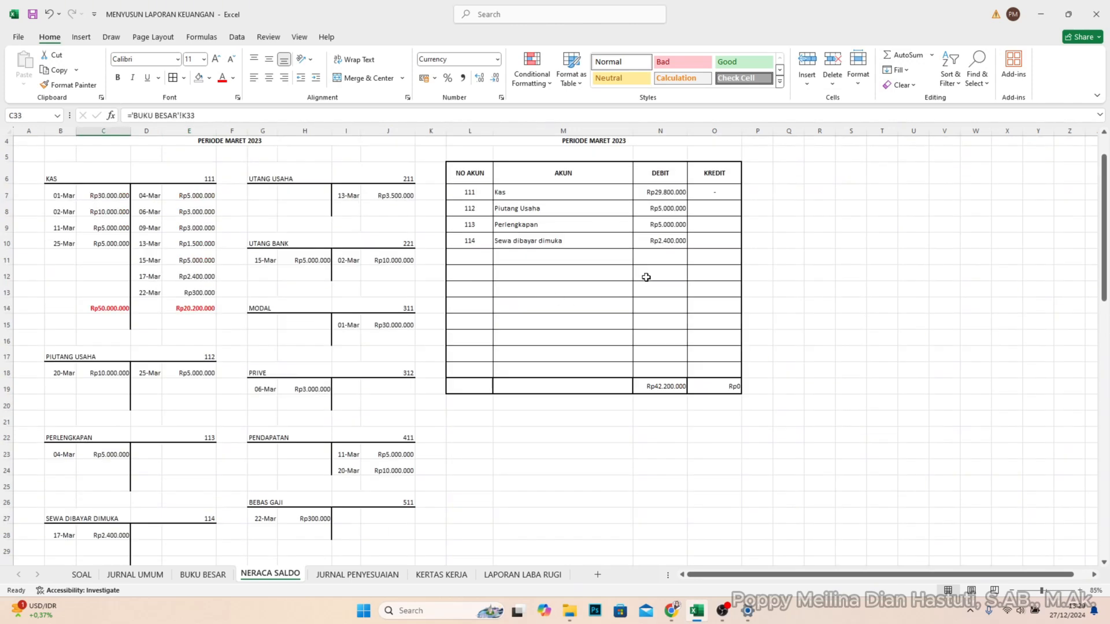
pyautogui.click(481, 258)
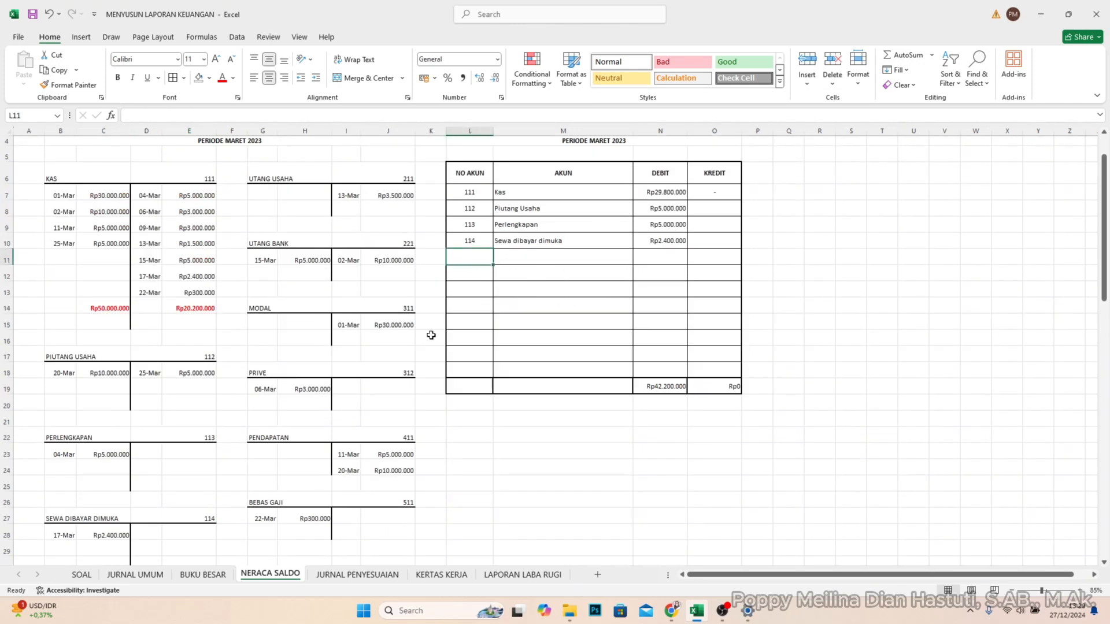
pyautogui.scroll(-4, 355, 350)
pyautogui.scroll(4, 355, 350)
pyautogui.scroll(-4, 355, 350)
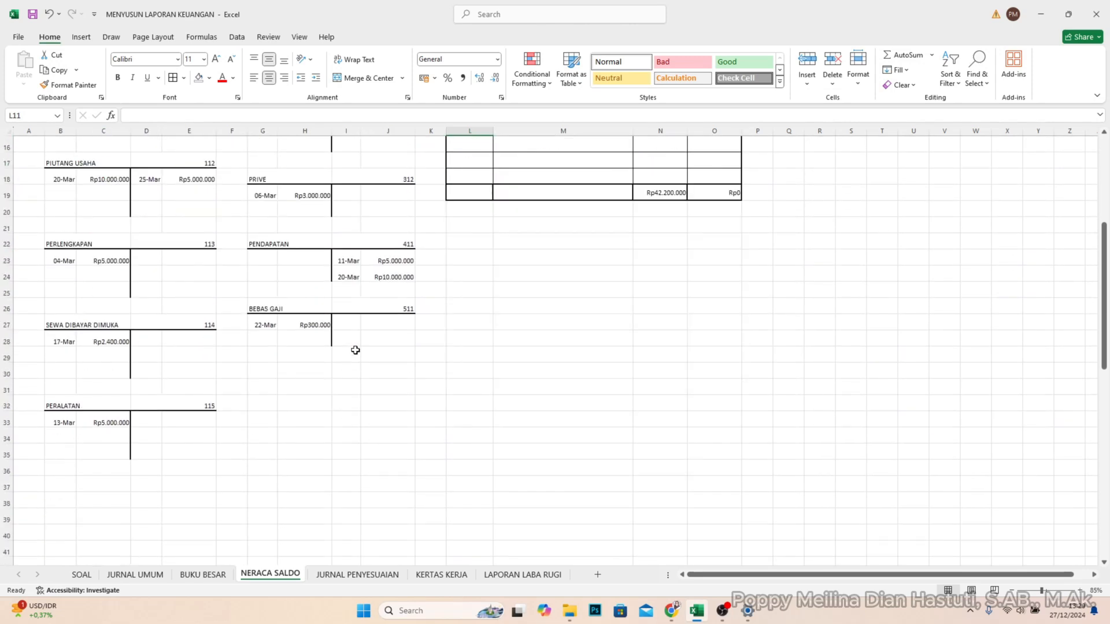
pyautogui.scroll(5, 355, 349)
pyautogui.scroll(-3, 355, 350)
# - Change the account number of the PERALATAN ledger account in D32 to 121
pyautogui.doubleClick(209, 502)
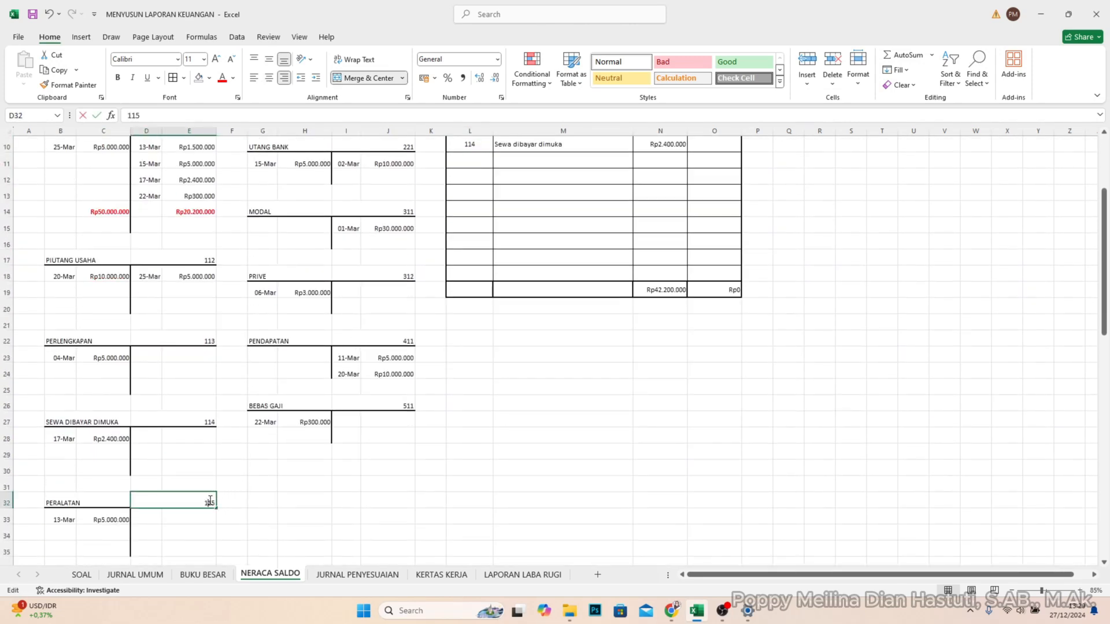
pyautogui.moveTo(204, 502); pyautogui.dragTo(226, 505)
pyautogui.write('121')
pyautogui.press('Return')
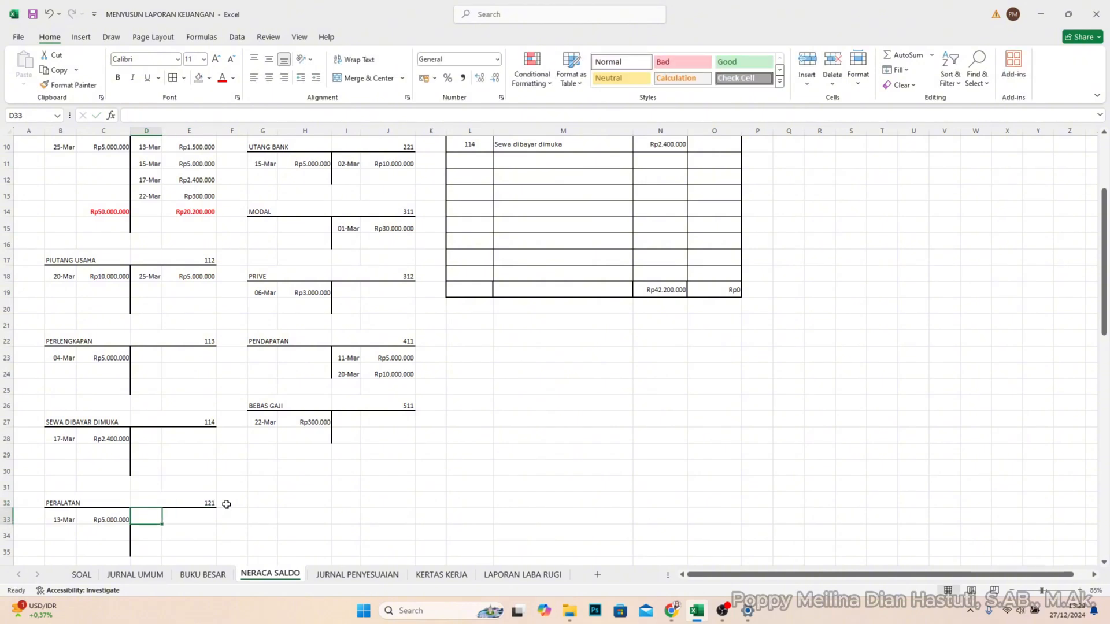
# - Enter account number 121 in L11 and account name Peralatan in M11 of the trial balance
pyautogui.scroll(3, 456, 437)
pyautogui.click(488, 282)
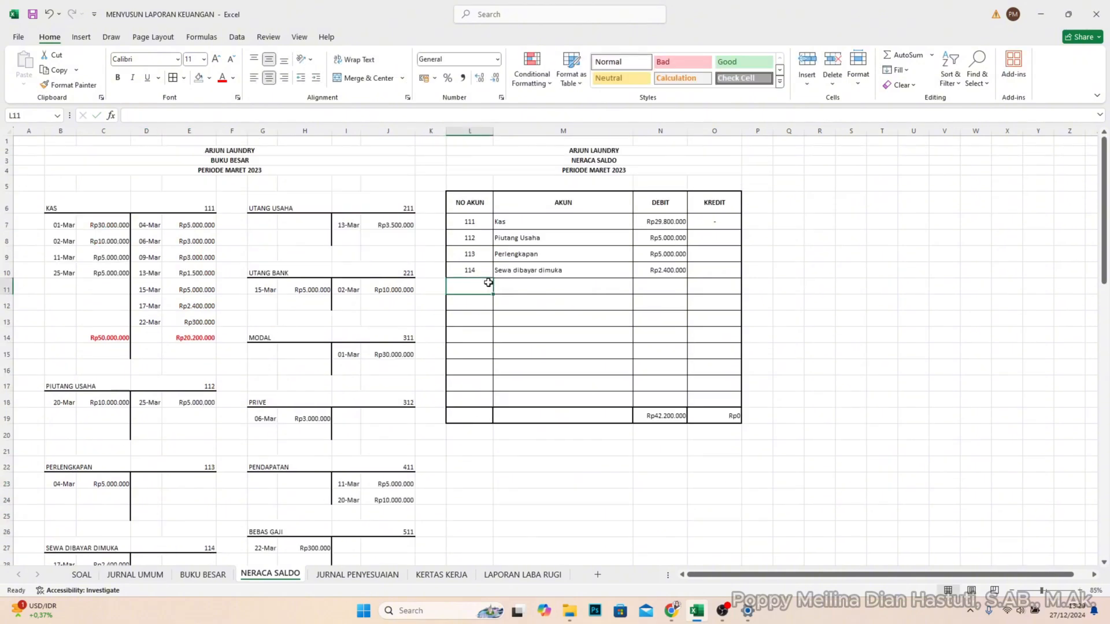
pyautogui.write('121')
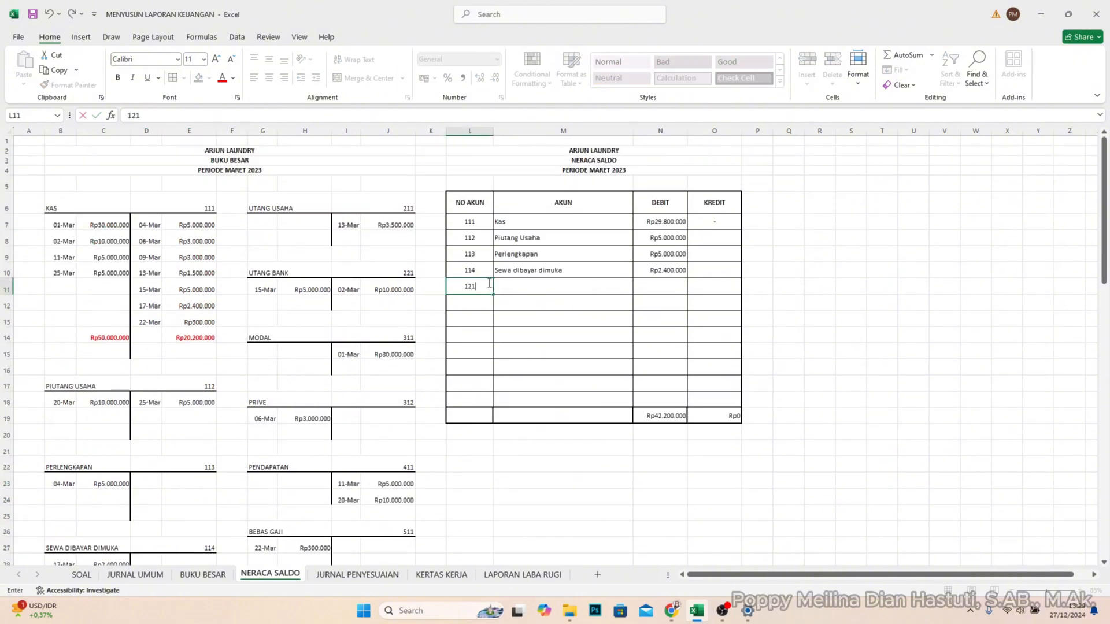
pyautogui.press('Tab')
pyautogui.write('Pera')
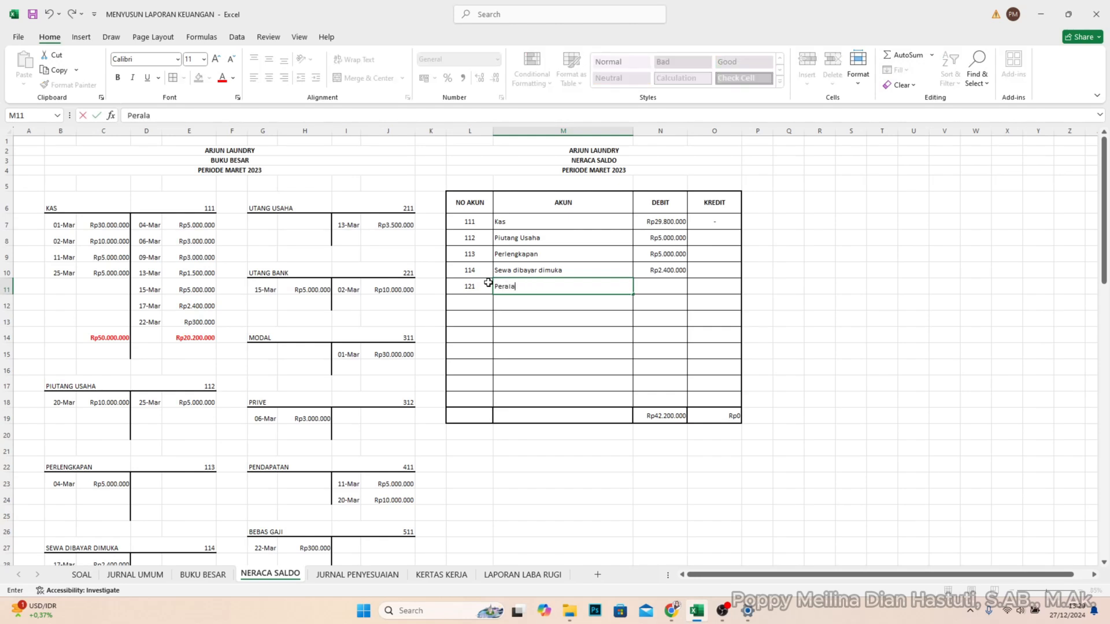
pyautogui.write('latan')
pyautogui.press('Tab')
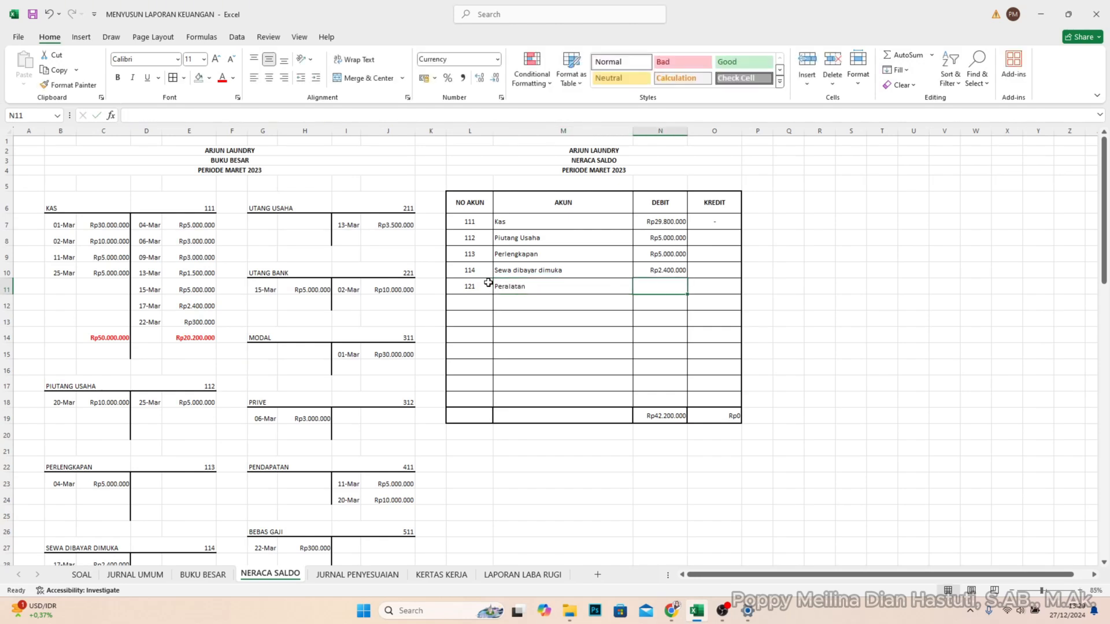
# - Enter the Peralatan balance of 5000000 in DEBIT cell N11 of the trial balance
pyautogui.scroll(-4, 379, 322)
pyautogui.scroll(4, 662, 292)
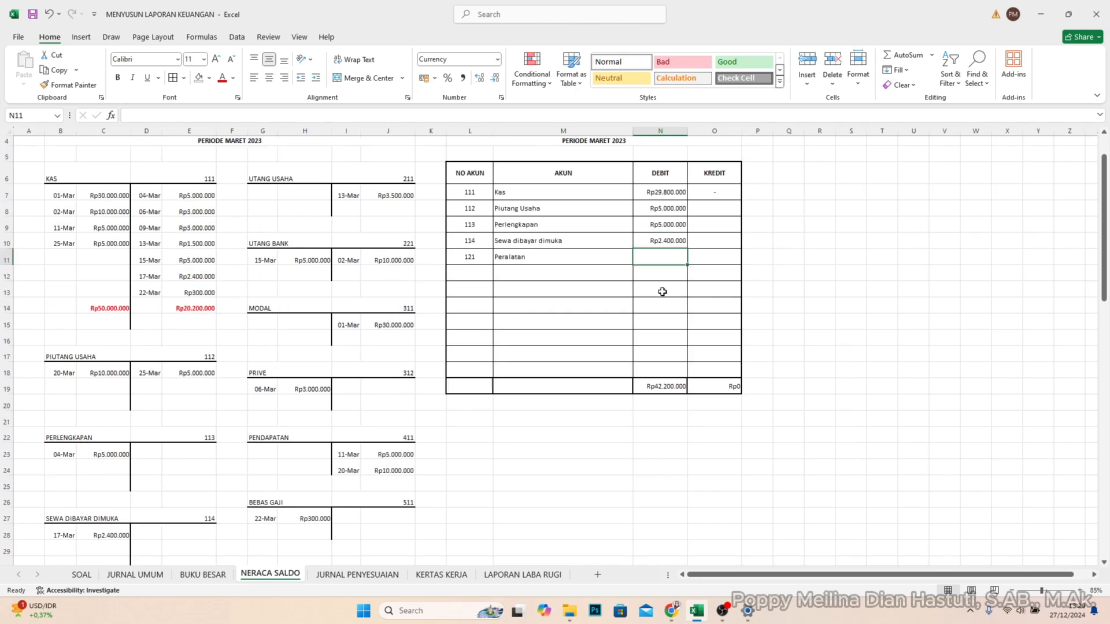
pyautogui.write('500')
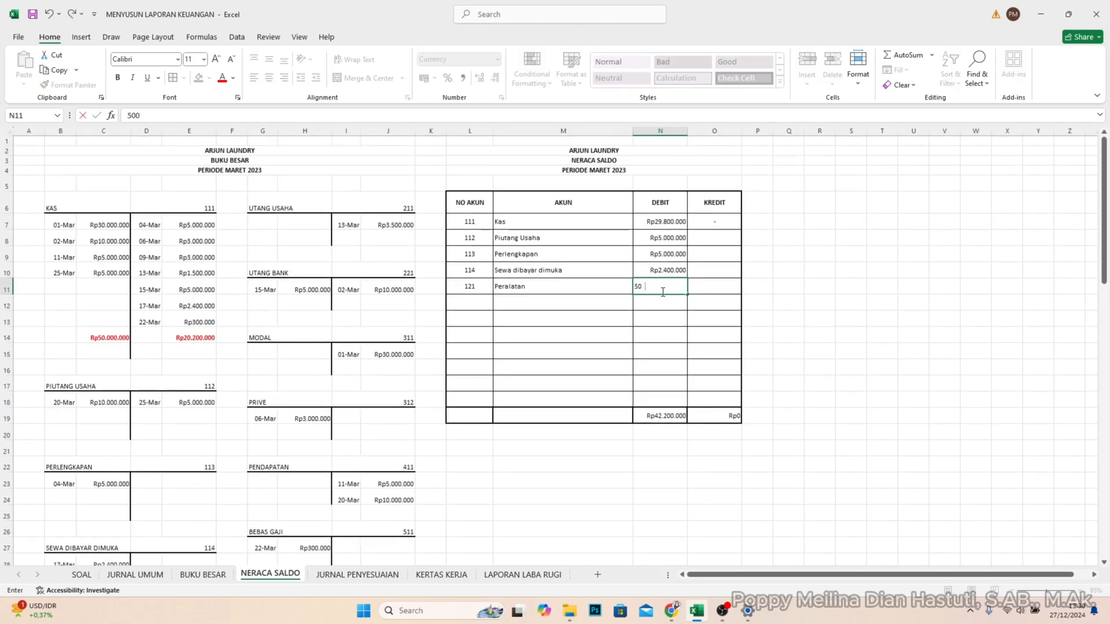
pyautogui.write('0000')
pyautogui.press('Return')
# - Enter account number 211 in L12 and account name Utang Usaha in M12 of the trial balance
pyautogui.scroll(-1, 228, 381)
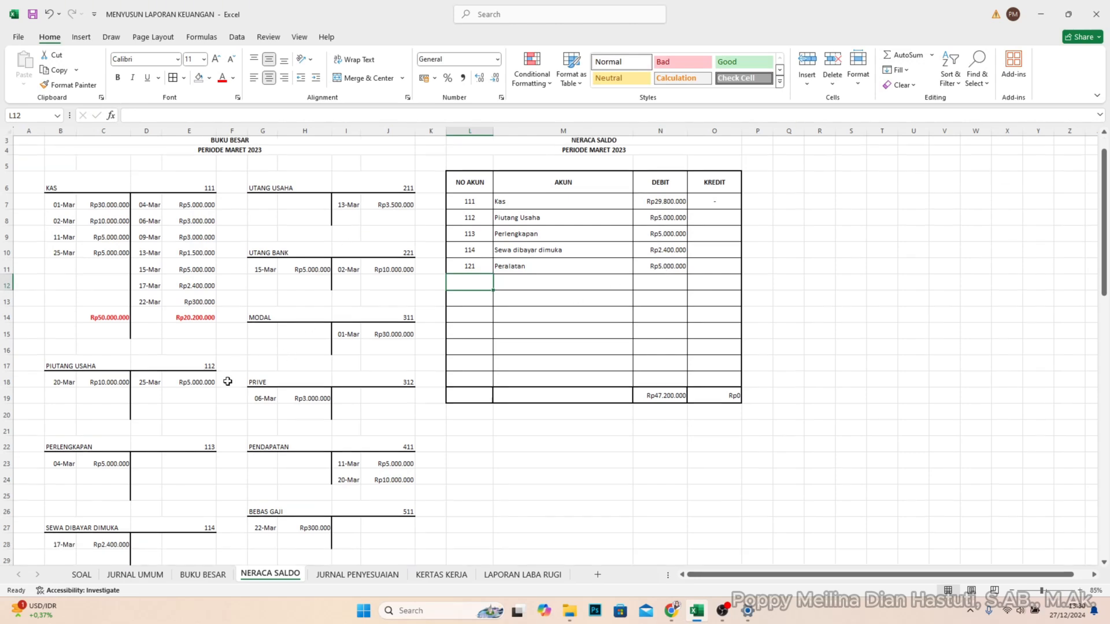
pyautogui.scroll(1, 223, 368)
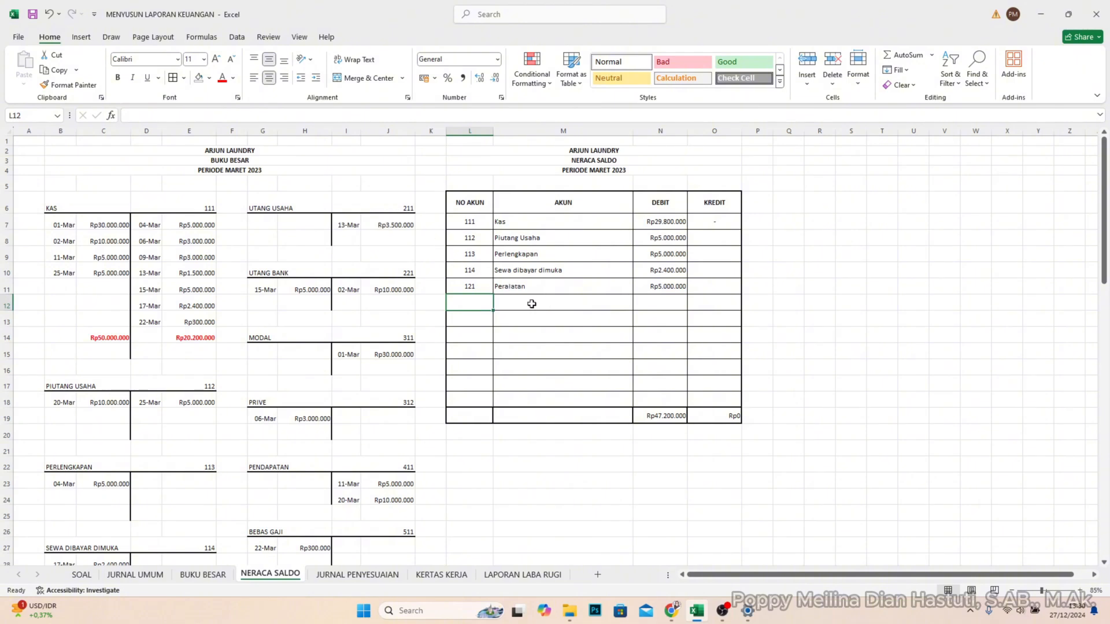
pyautogui.write('21')
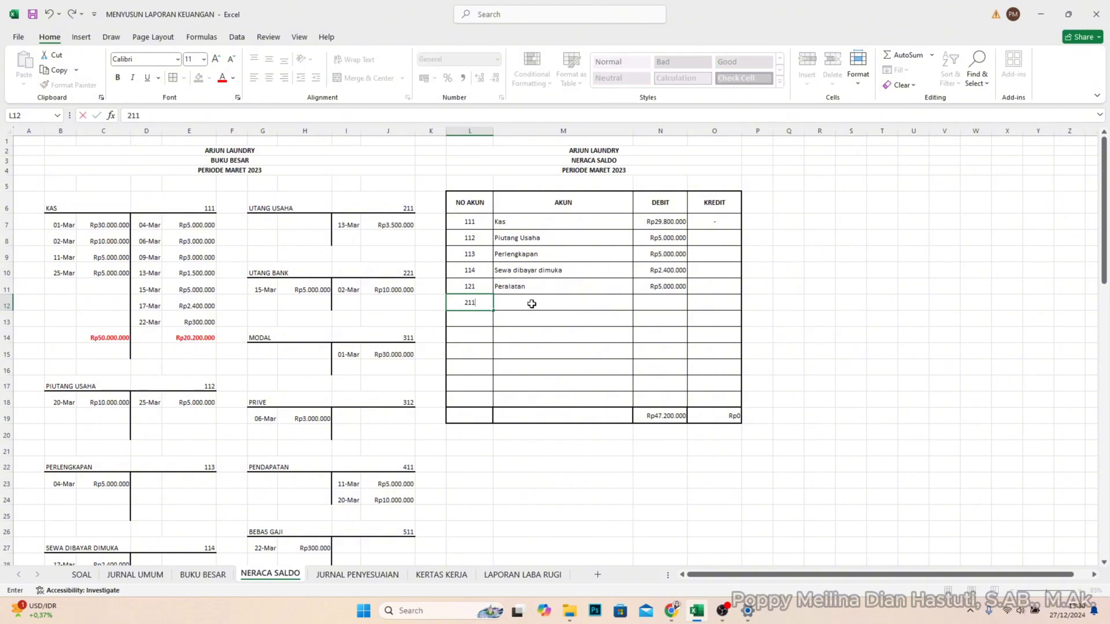
pyautogui.write('1')
pyautogui.click(531, 304)
pyautogui.write('Utang')
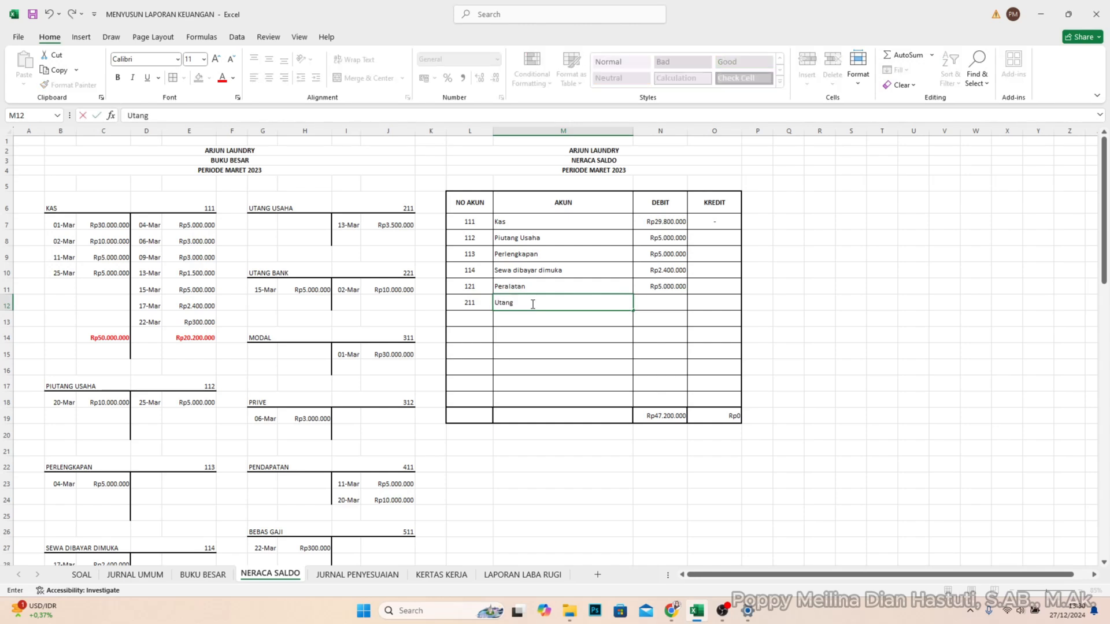
pyautogui.write(' Usaha')
pyautogui.press('Tab')
pyautogui.press('Tab')
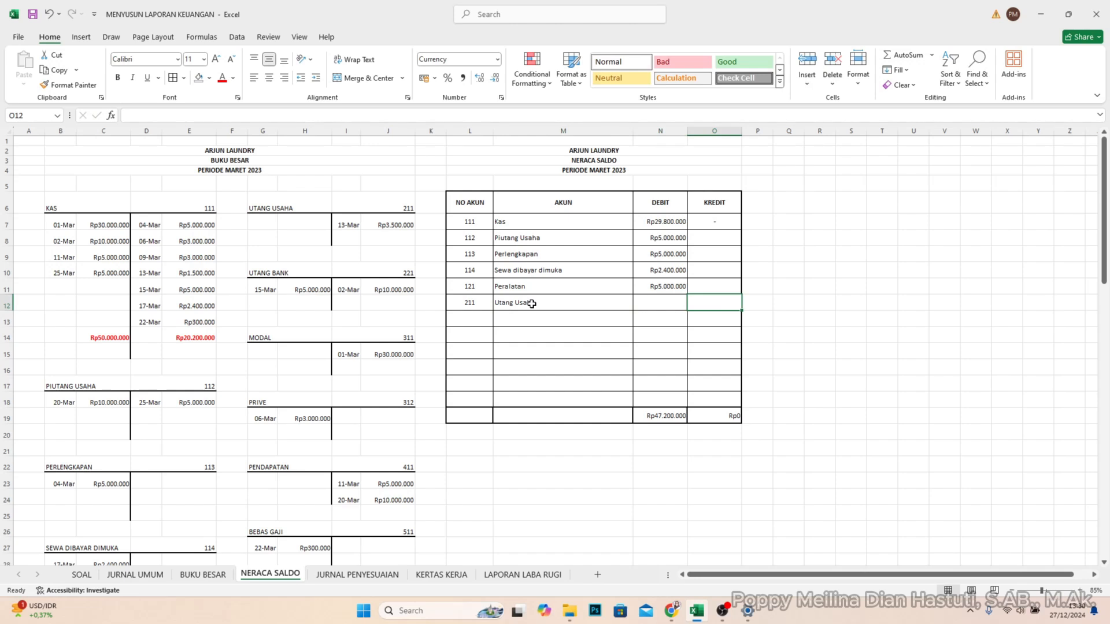
# - Enter the Utang Usaha balance of 3500000 in KREDIT cell O12 of the trial balance
pyautogui.write('3.5')
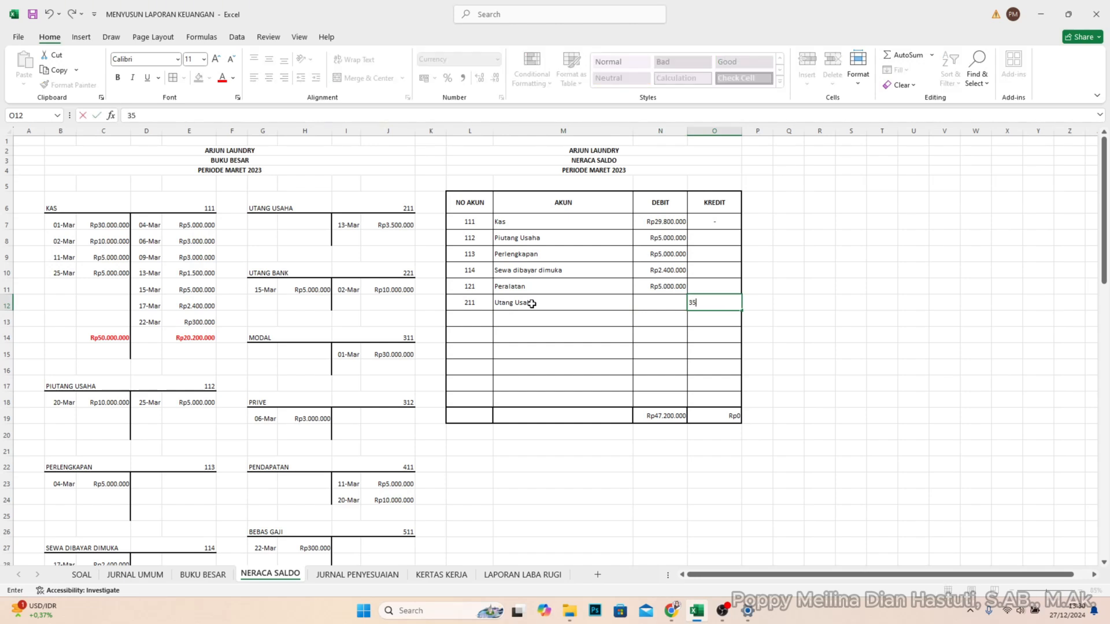
pyautogui.write('00.000')
pyautogui.press('Return')
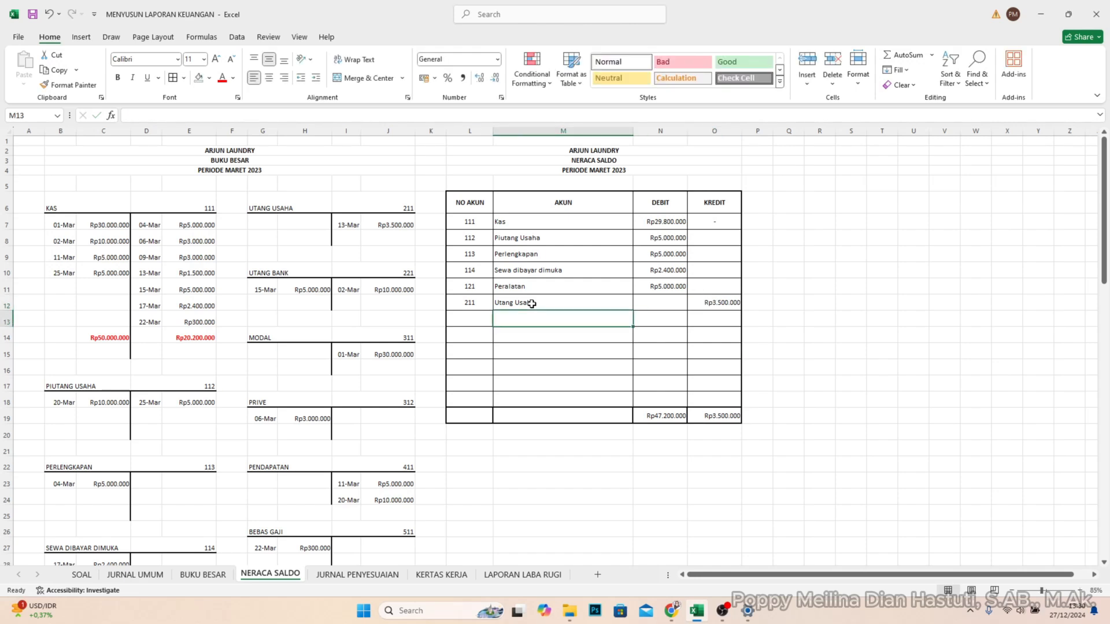
# - Enter account number 221 in L13 and account name Utang Bank in M13 of the trial balance
pyautogui.press('Left')
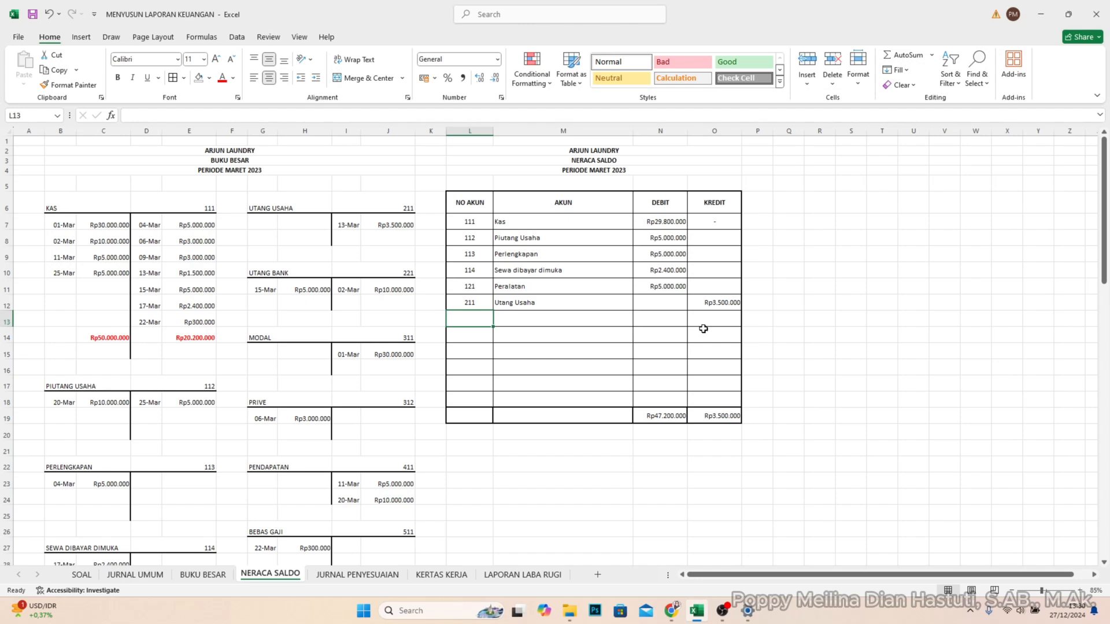
pyautogui.write('22')
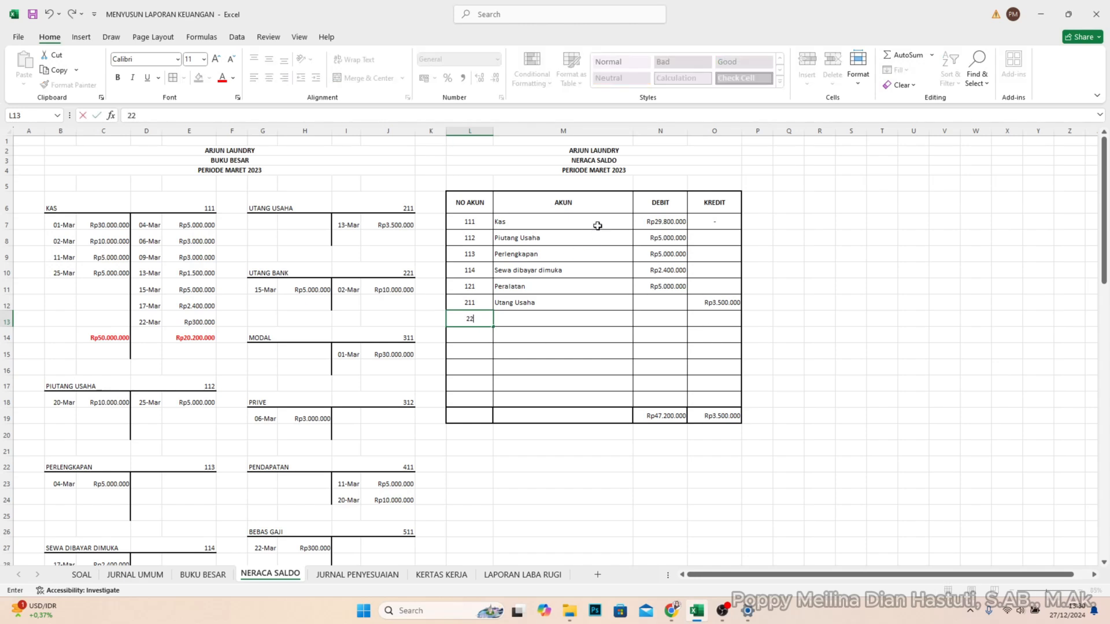
pyautogui.write('1')
pyautogui.press('Tab')
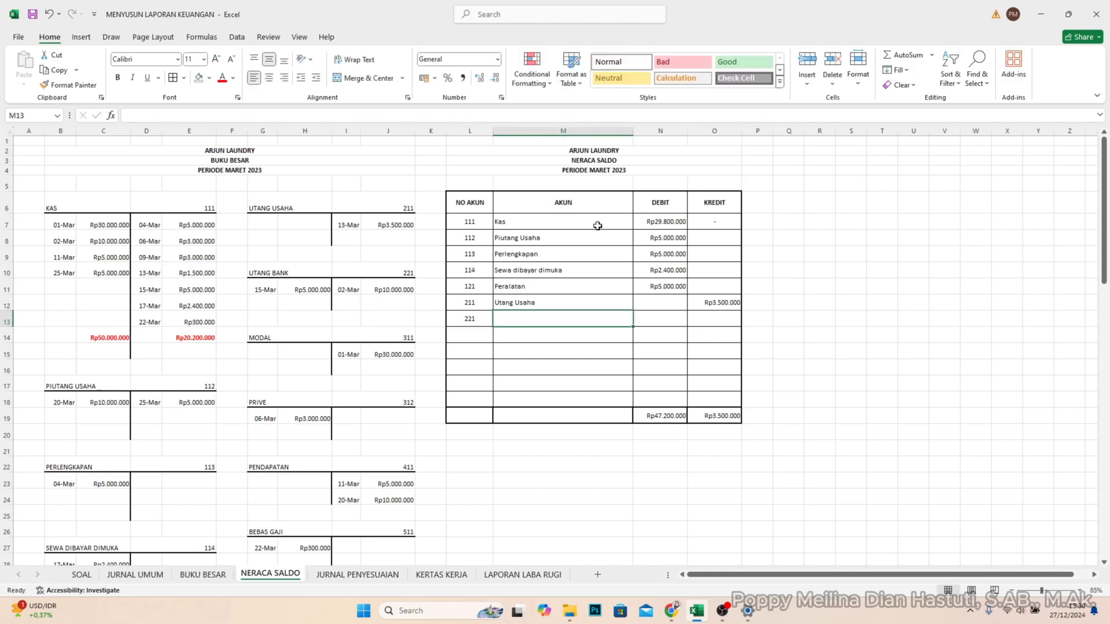
pyautogui.write('Utang N')
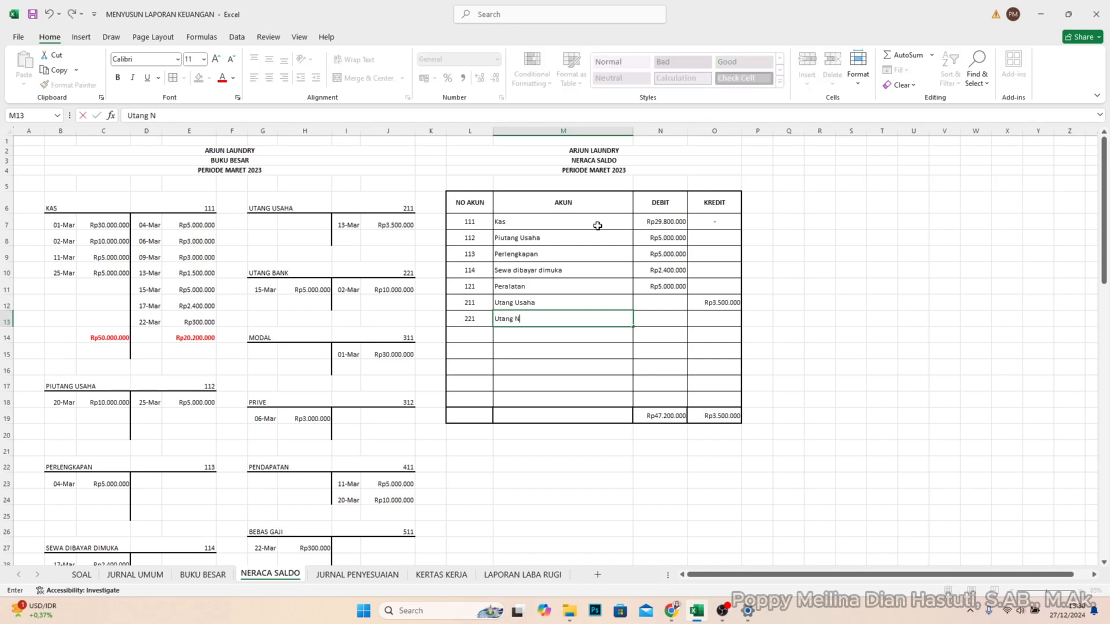
pyautogui.press('BackSpace')
pyautogui.write('Bank')
pyautogui.press('Tab')
pyautogui.press('Tab')
# - Enter the Utang Bank balance of 5000000 in KREDIT cell O13 of the trial balance
pyautogui.write('50')
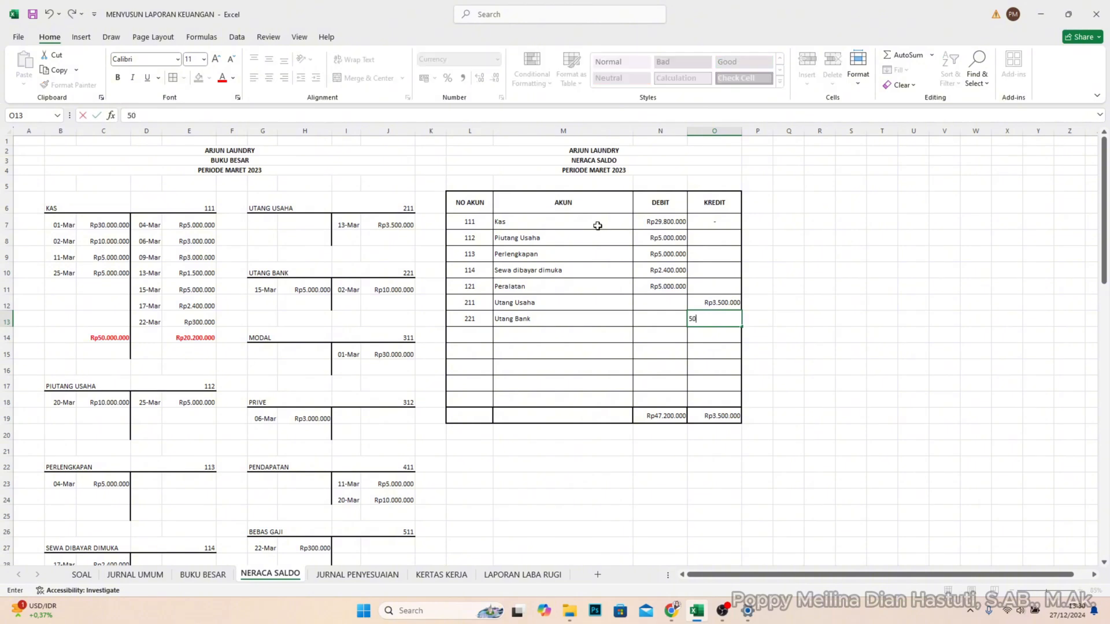
pyautogui.write('00000')
pyautogui.press('Return')
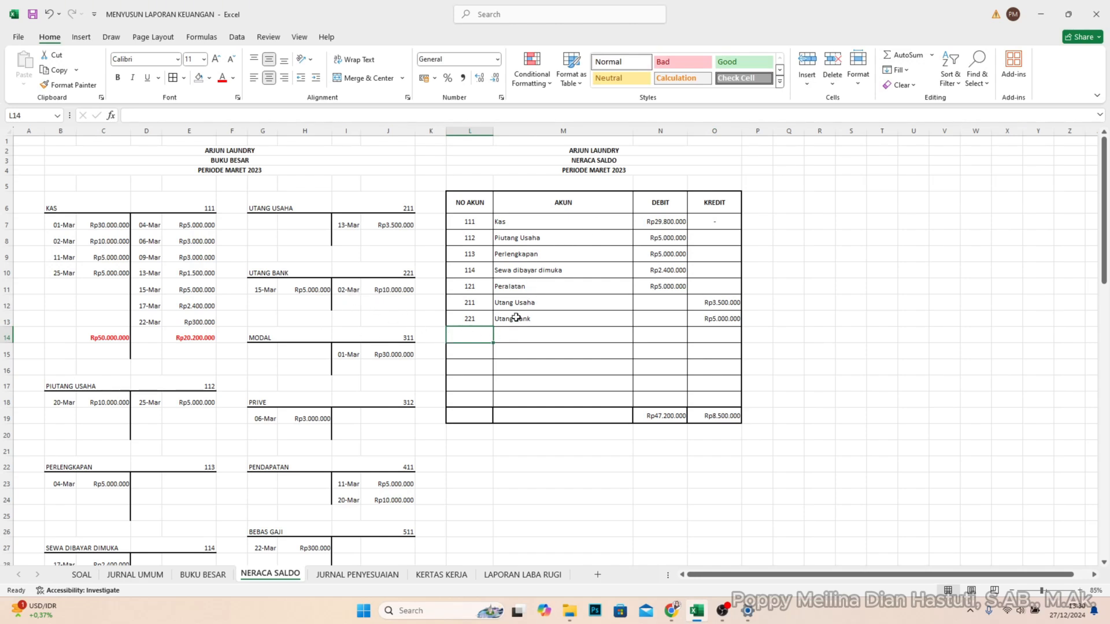
# - Enter account number 311 in L14 and account name Modal in M14 of the trial balance
pyautogui.write('311')
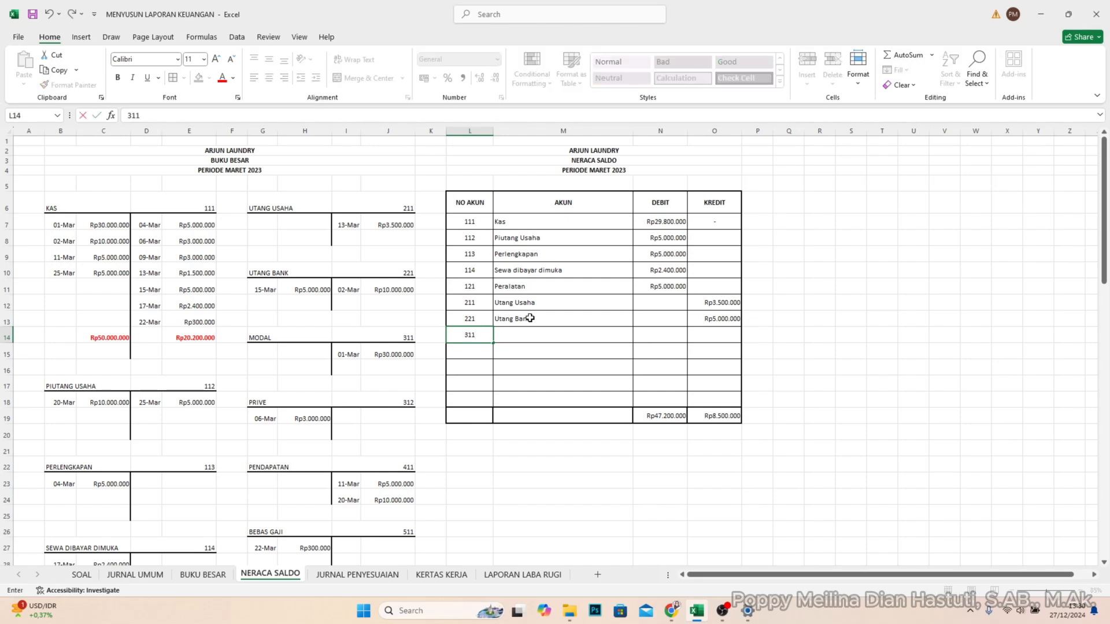
pyautogui.press('Tab')
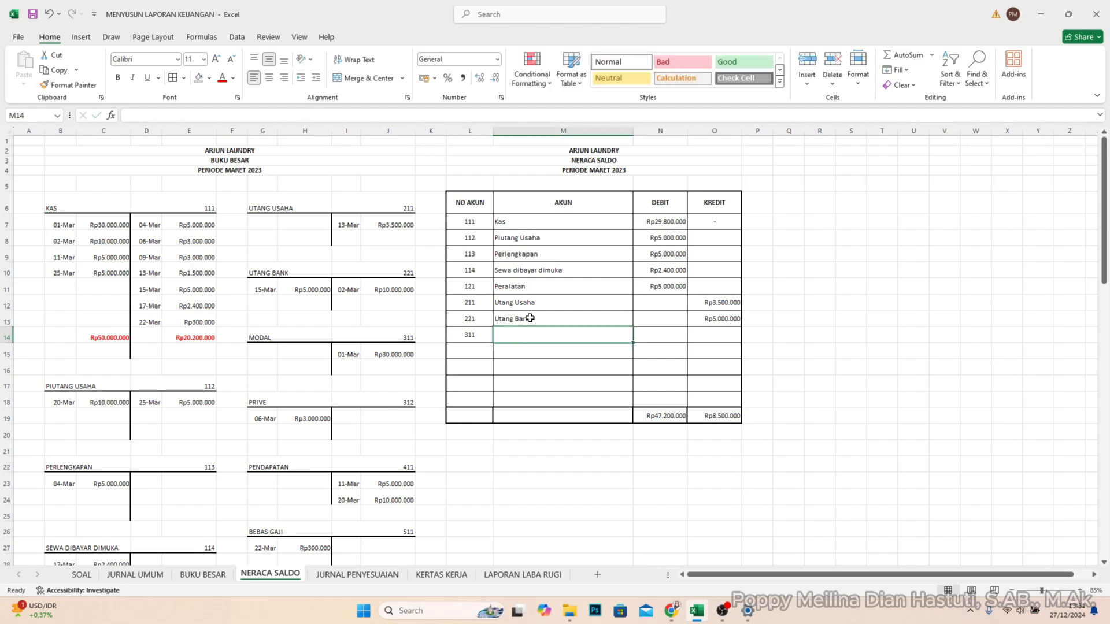
pyautogui.write('Modal')
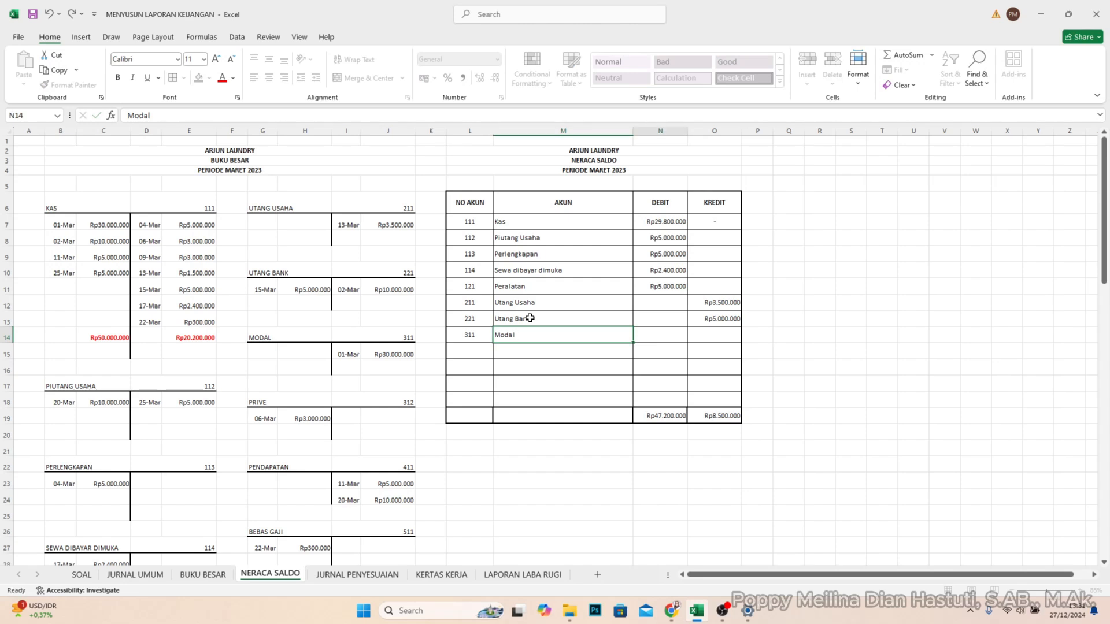
pyautogui.press('Tab')
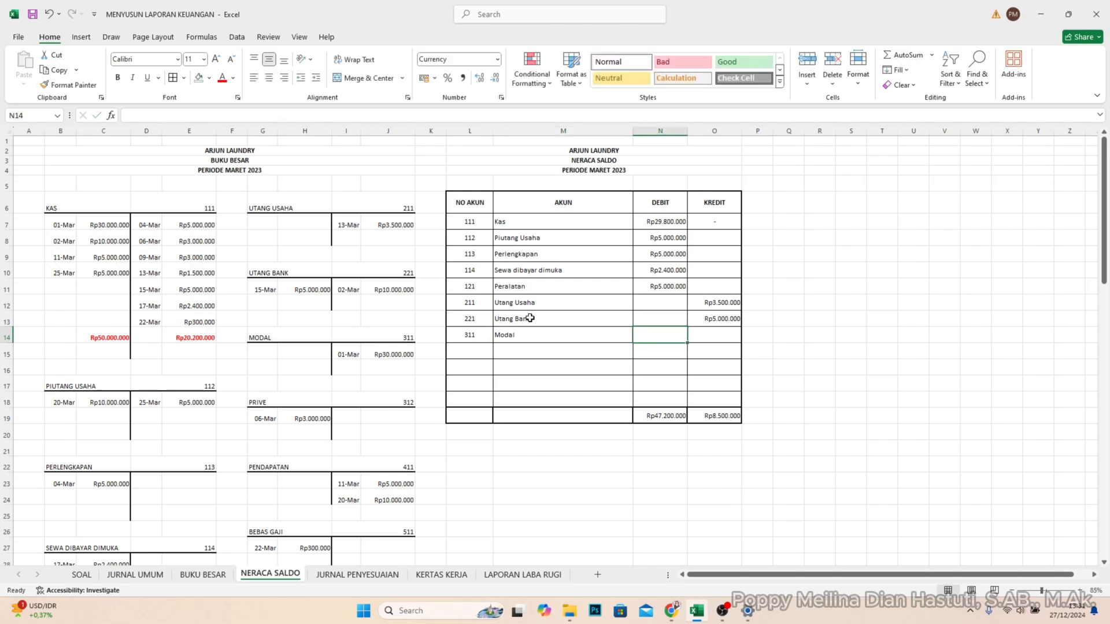
# - Enter the Modal balance in KREDIT cell O14 of the trial balance and correct it to 30000000
pyautogui.press('Tab')
pyautogui.write('30')
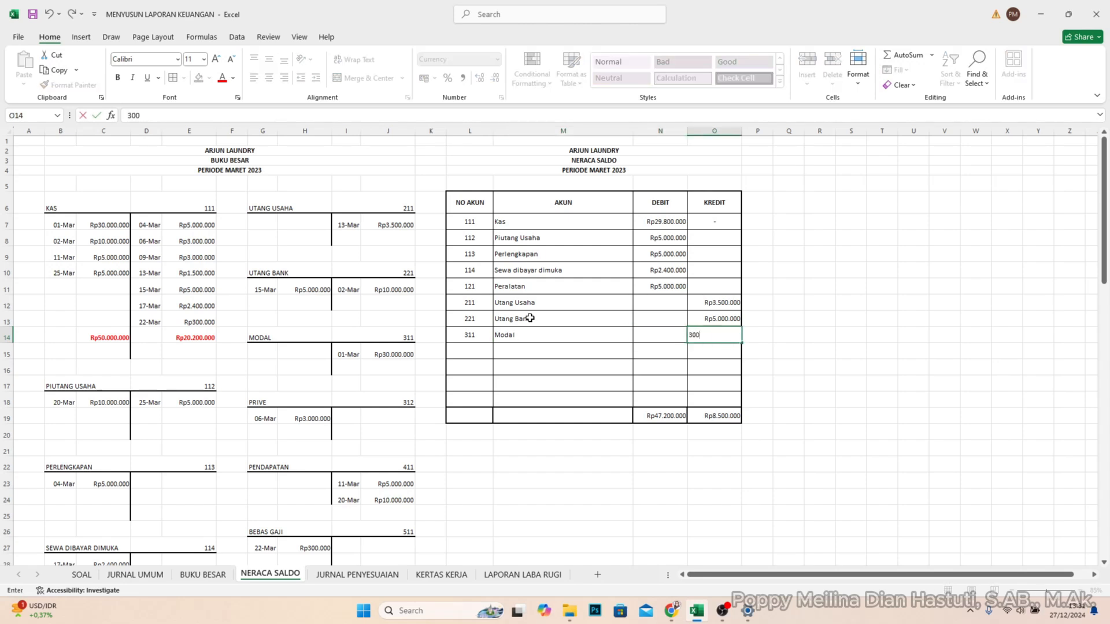
pyautogui.write('0.000.000')
pyautogui.press('Return')
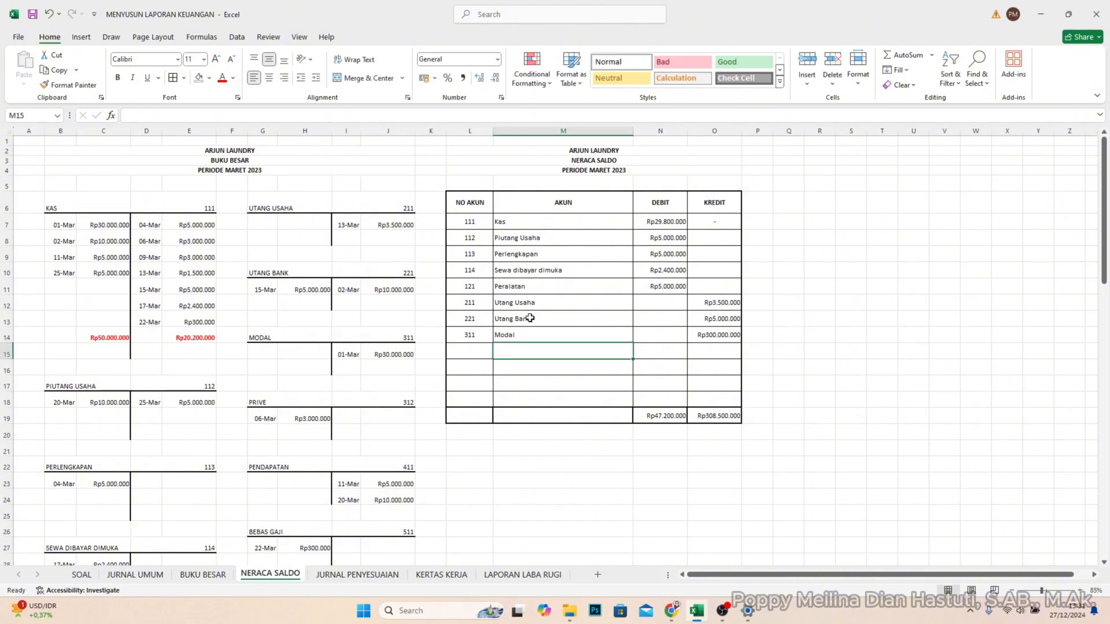
pyautogui.doubleClick(724, 335)
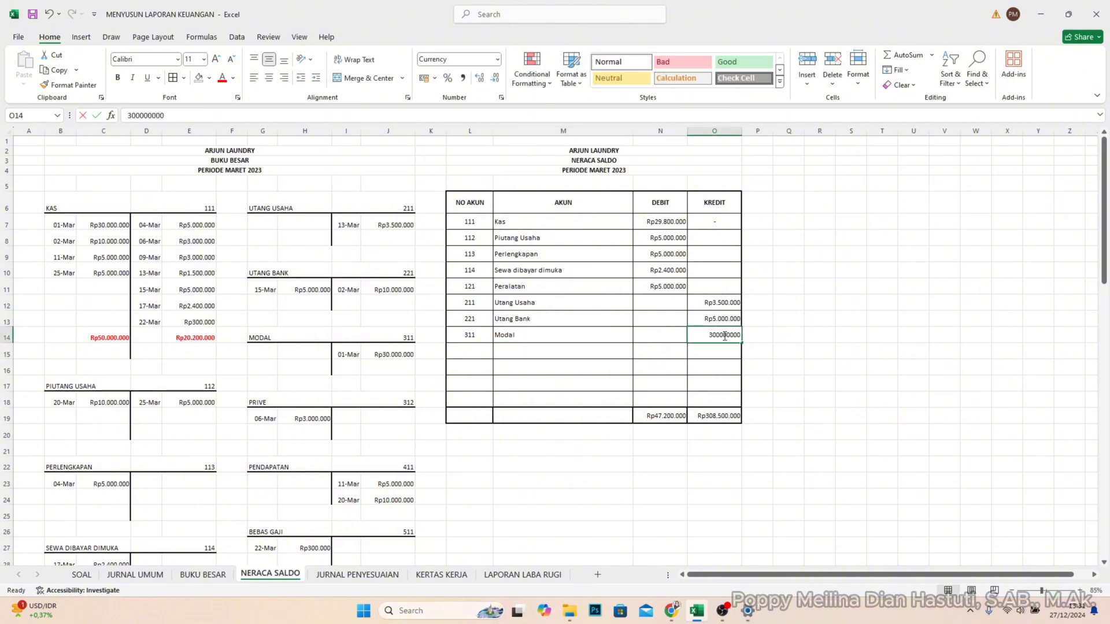
pyautogui.press('Return')
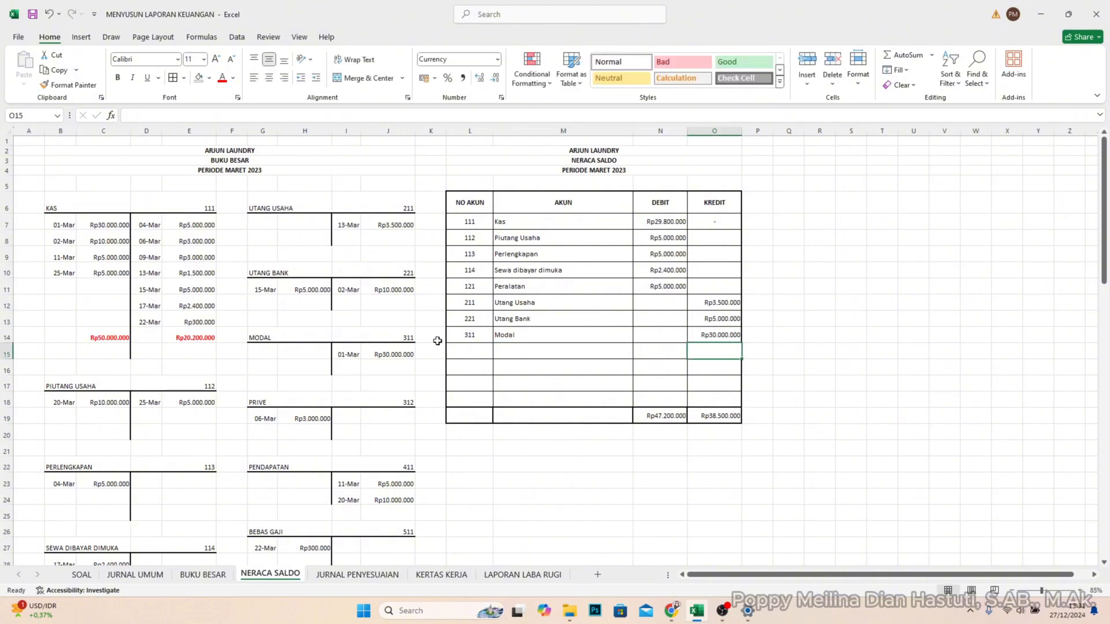
# - Fill row 15 of the trial balance with account number 312, account name Prive and a DEBIT balance of 3000000
pyautogui.click(466, 350)
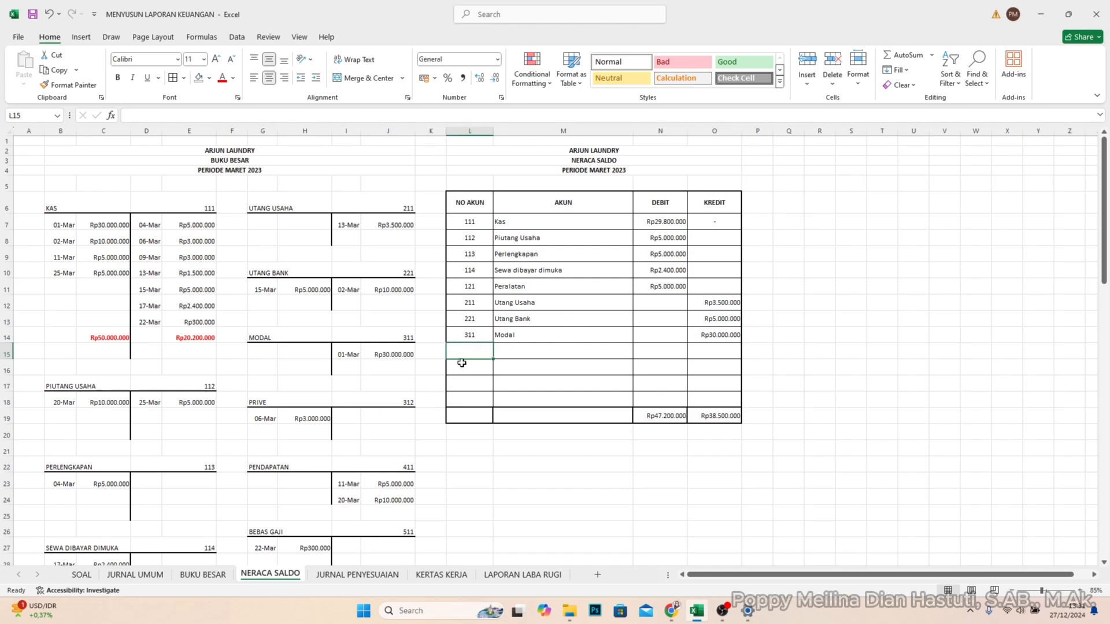
pyautogui.write('312')
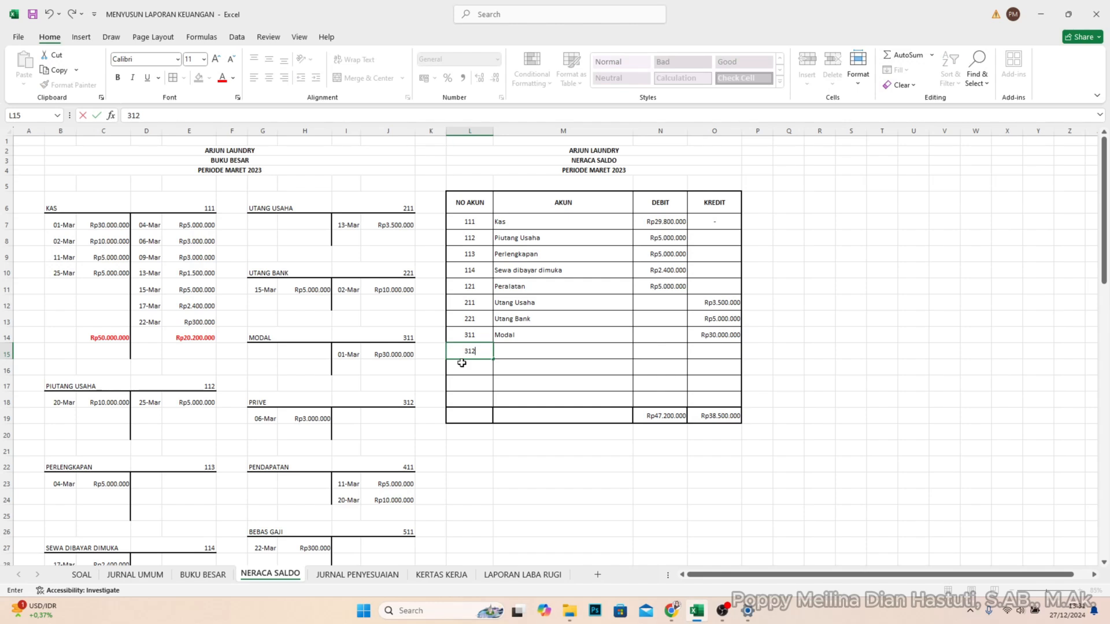
pyautogui.press('Tab')
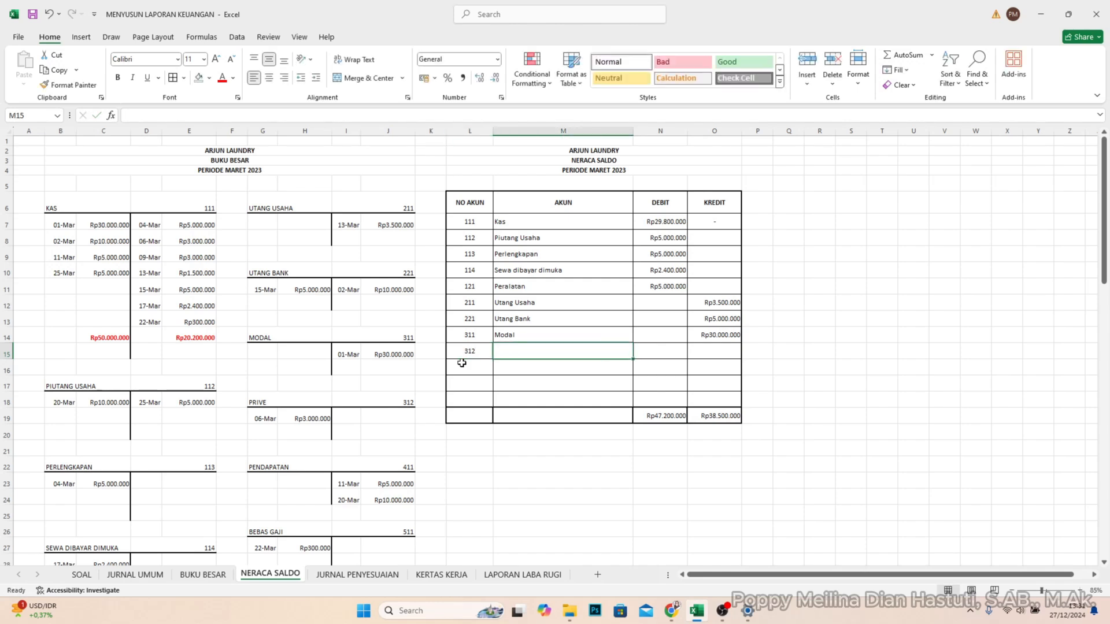
pyautogui.write('Pr')
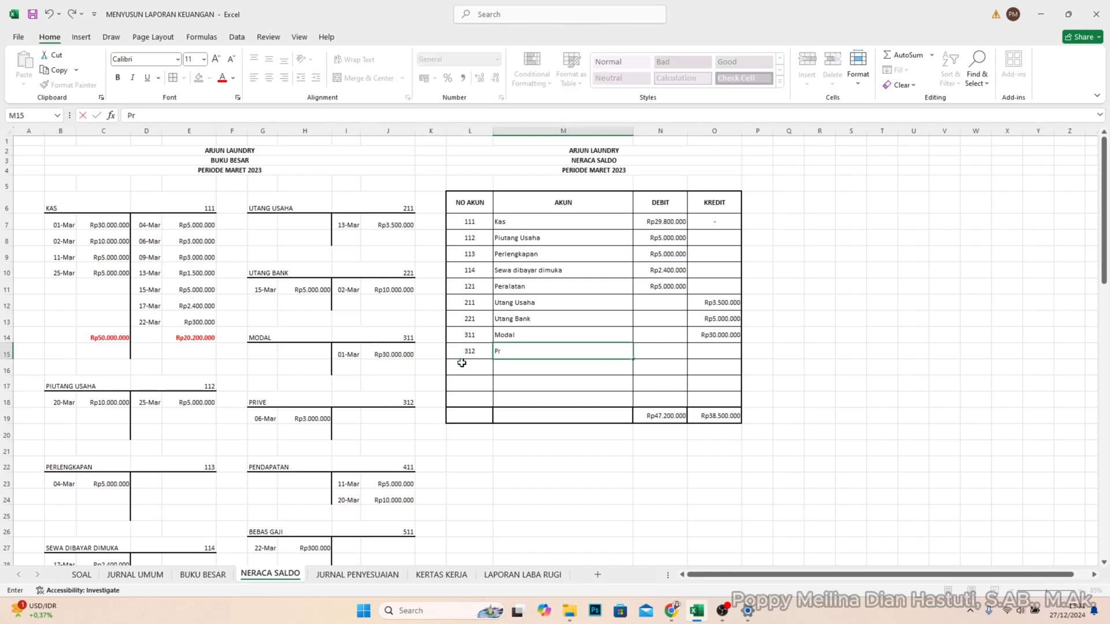
pyautogui.write('ive')
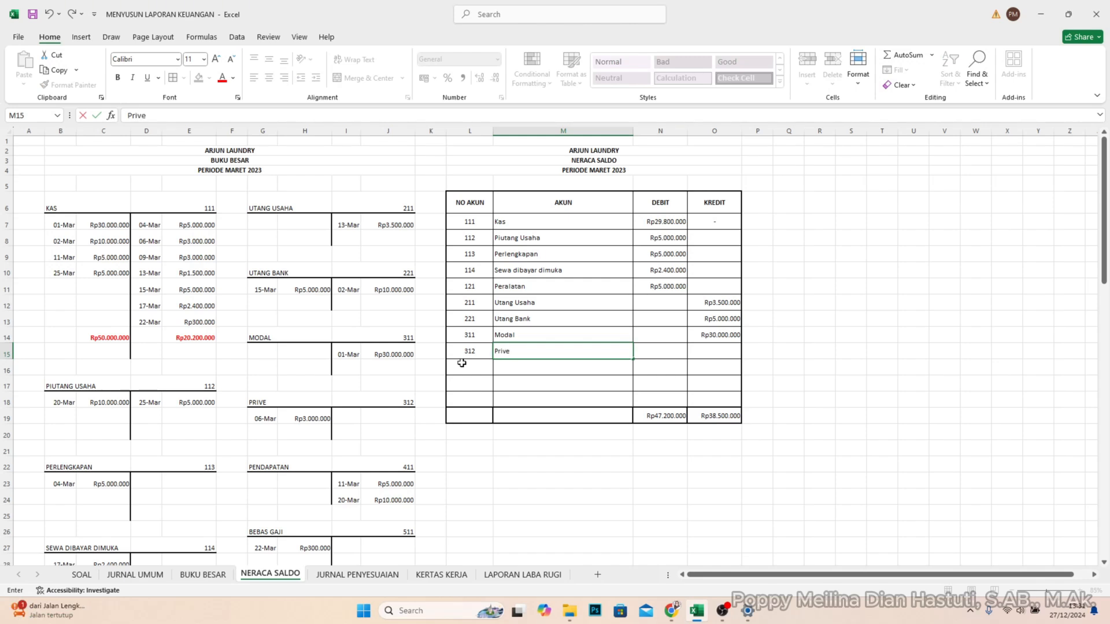
pyautogui.press('Tab')
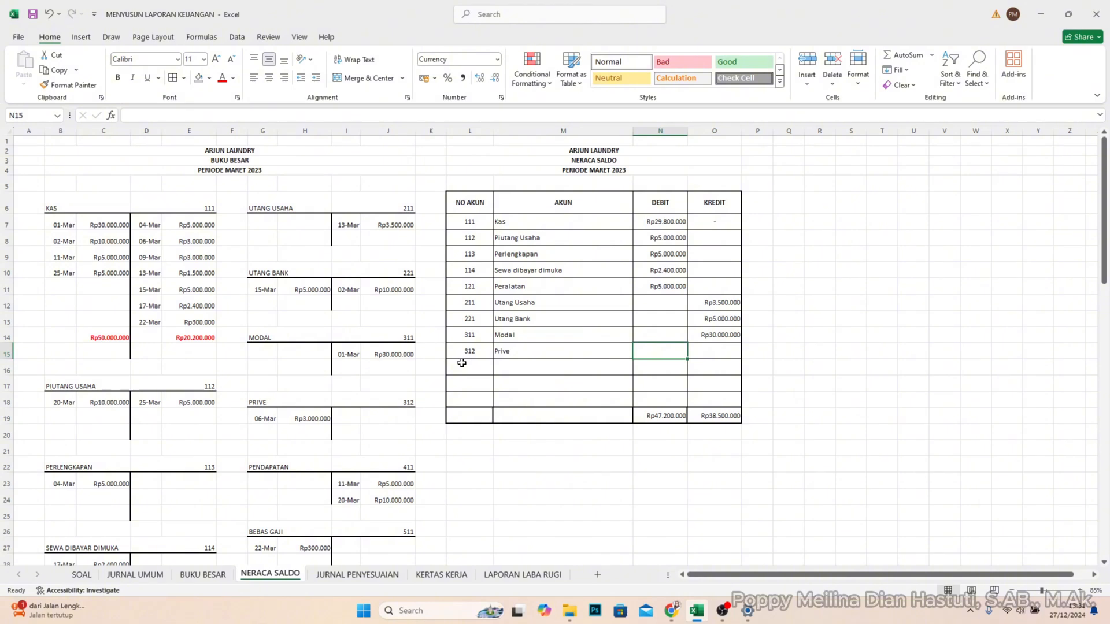
pyautogui.write('3000000')
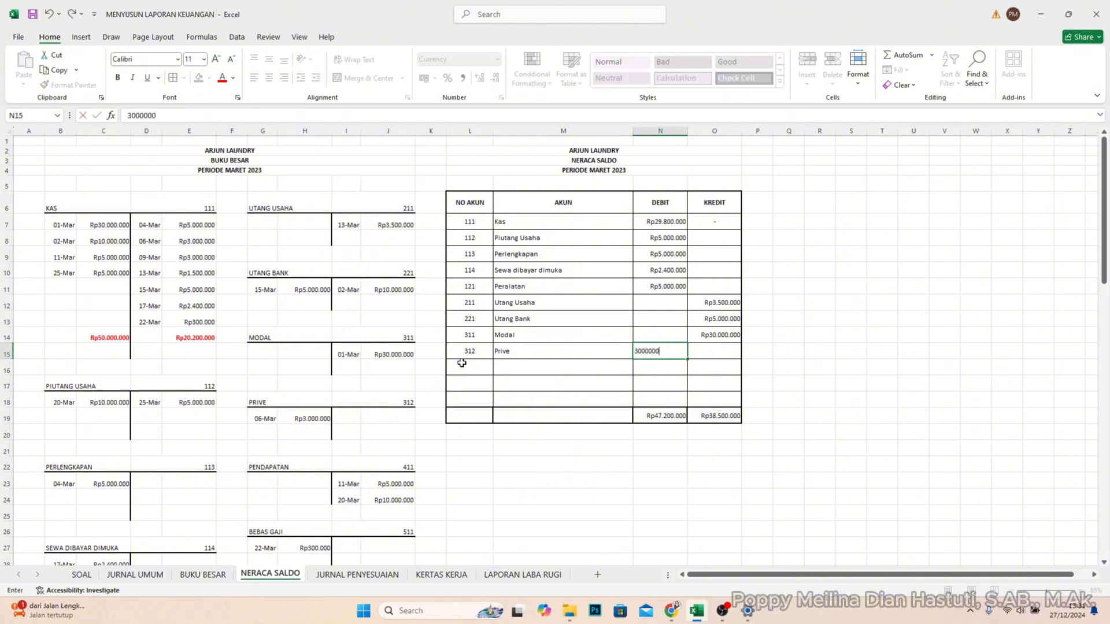
# - Enter account number 411 in L16 and account name Pendapatan Usaha in M16 of the trial balance
pyautogui.click(461, 363)
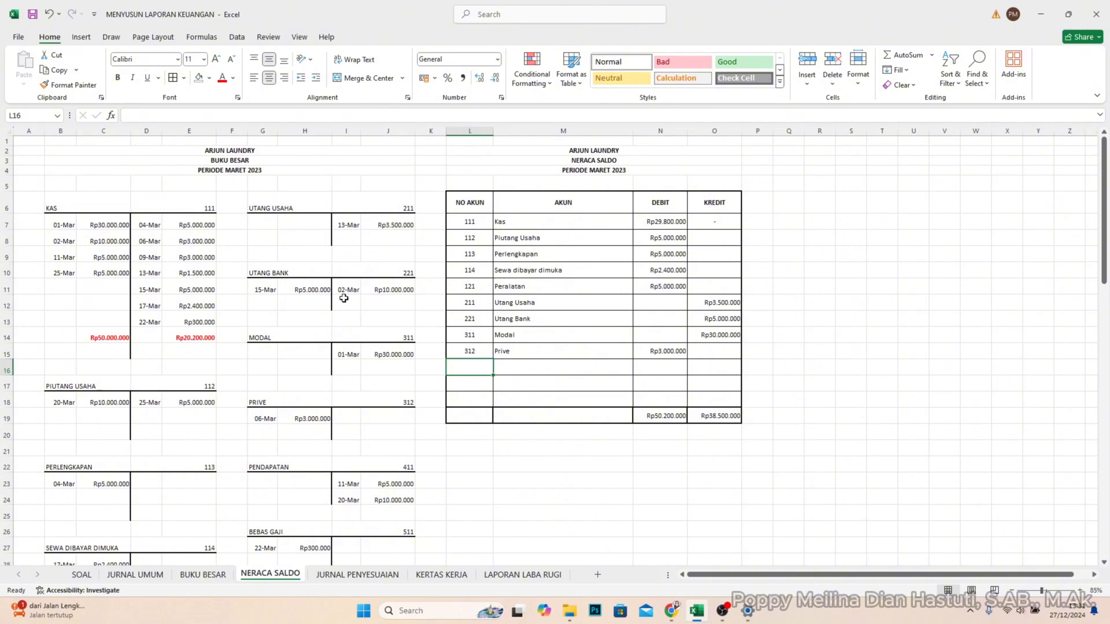
pyautogui.write('411')
pyautogui.press('Tab')
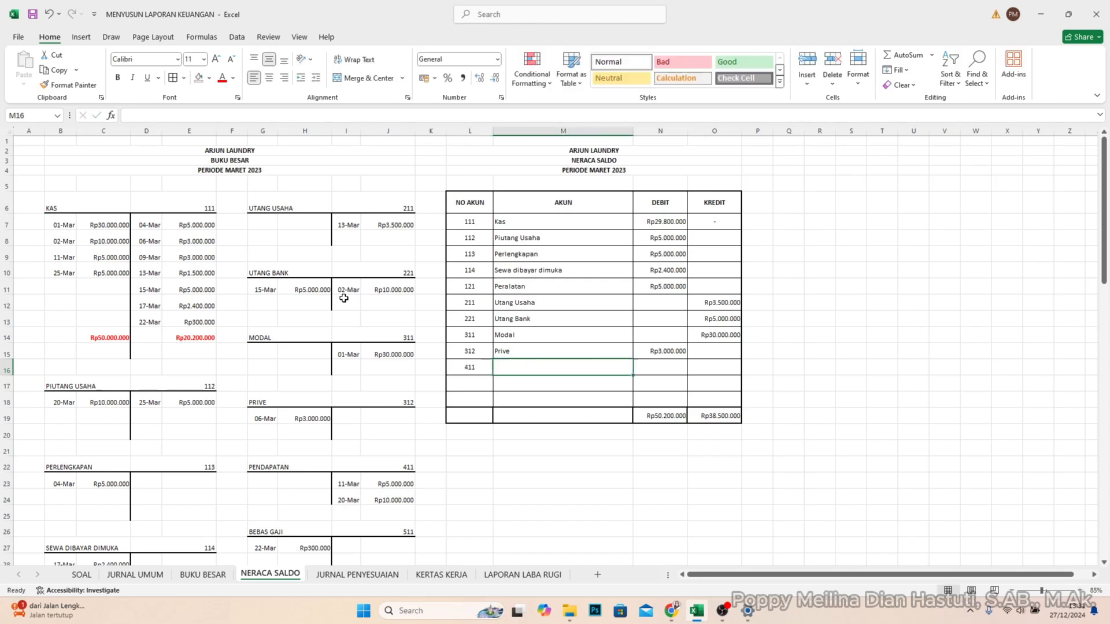
pyautogui.write('Pendapatan')
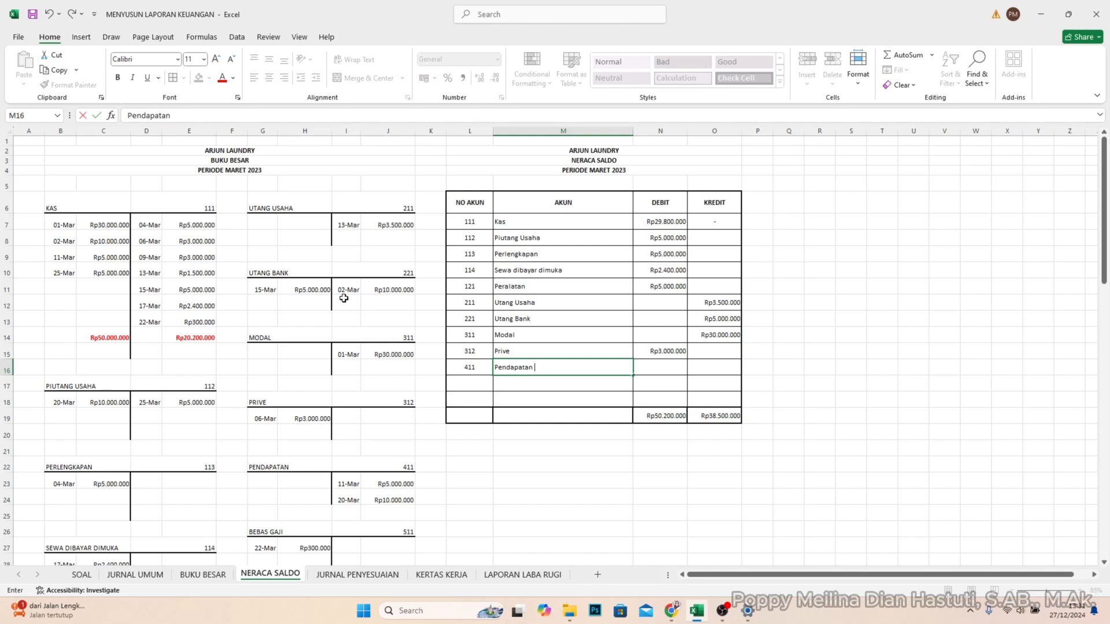
pyautogui.write(' Usa')
pyautogui.press('Tab')
pyautogui.press('Tab')
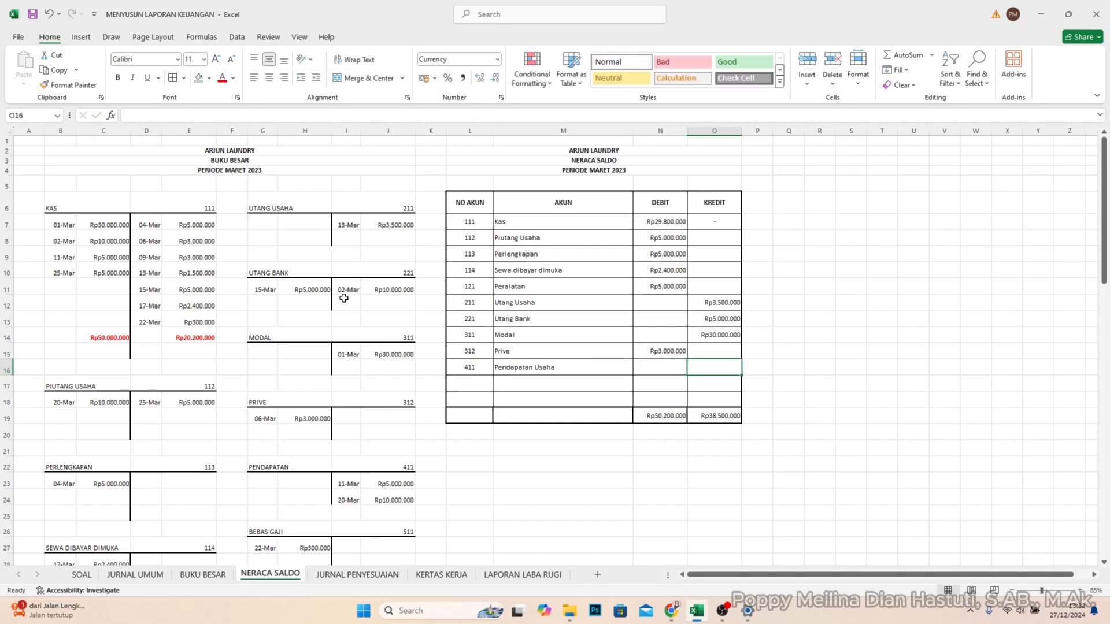
# - Enter the Pendapatan Usaha balance of 15000000 in KREDIT cell O16 of the trial balance
pyautogui.write('15.')
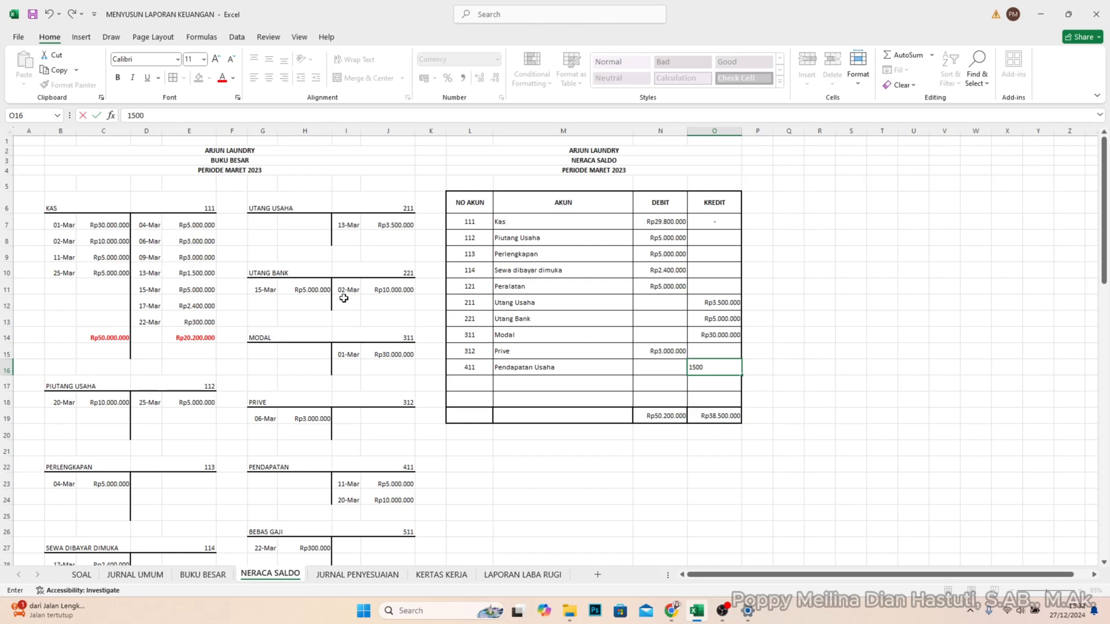
pyautogui.write('000.000')
pyautogui.press('Return')
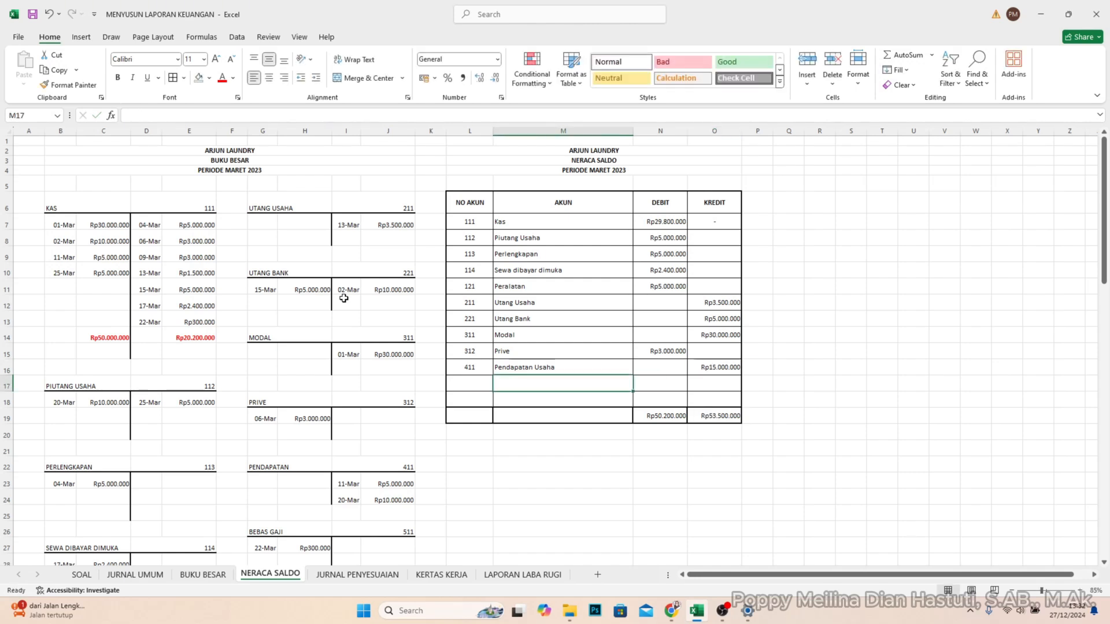
# - Fill row 17 of the trial balance with account number 511, account name Beban Gaji and a DEBIT balance of 3000000
pyautogui.click(466, 379)
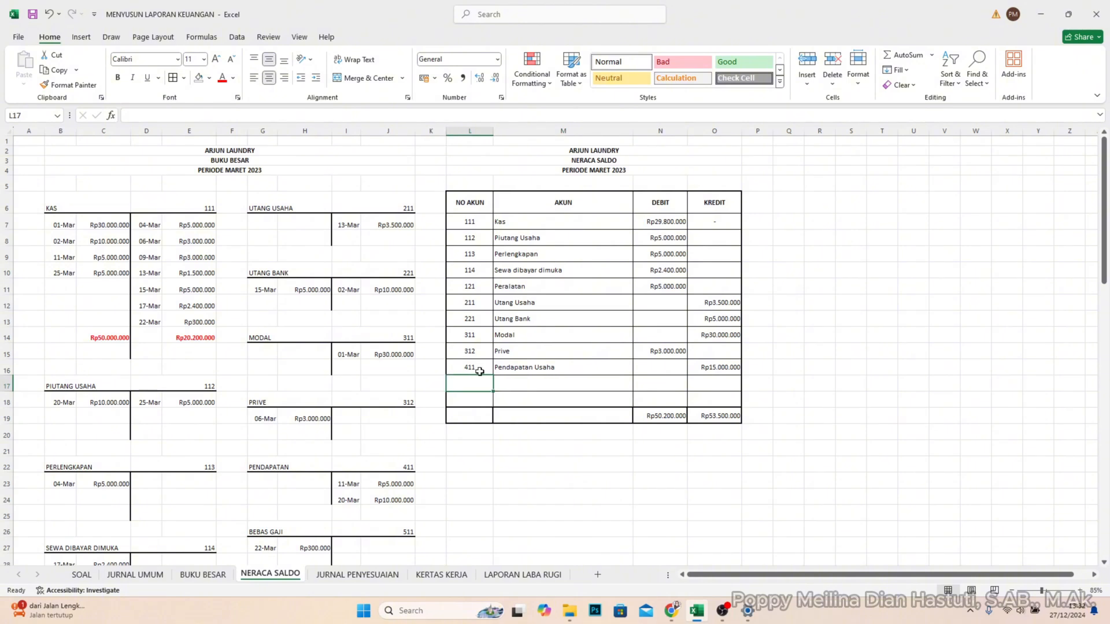
pyautogui.scroll(-1, 390, 474)
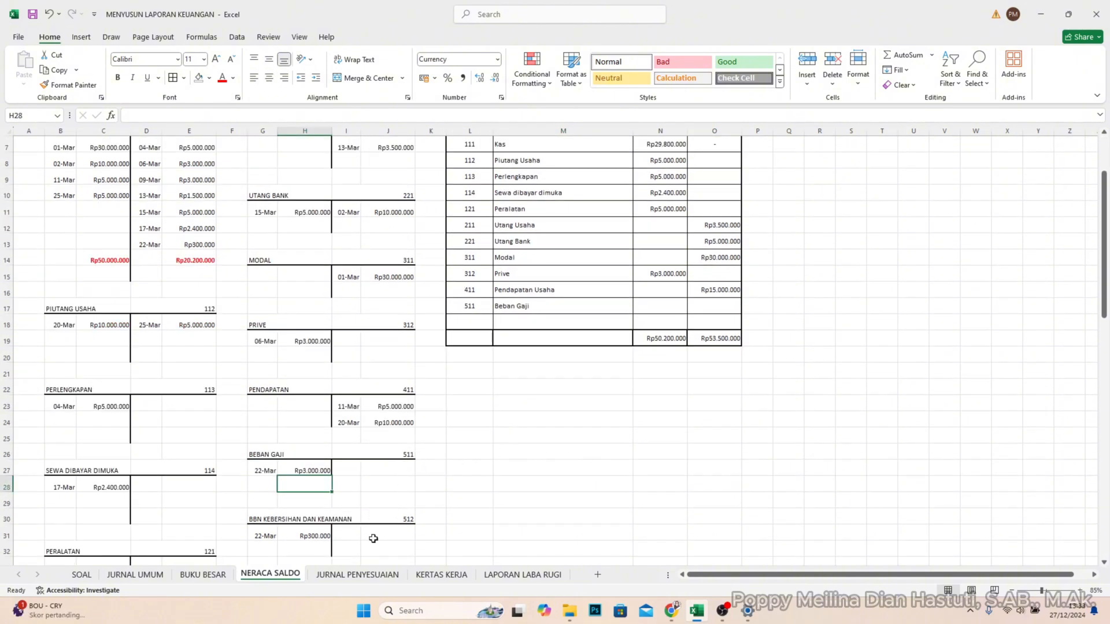
pyautogui.click(653, 308)
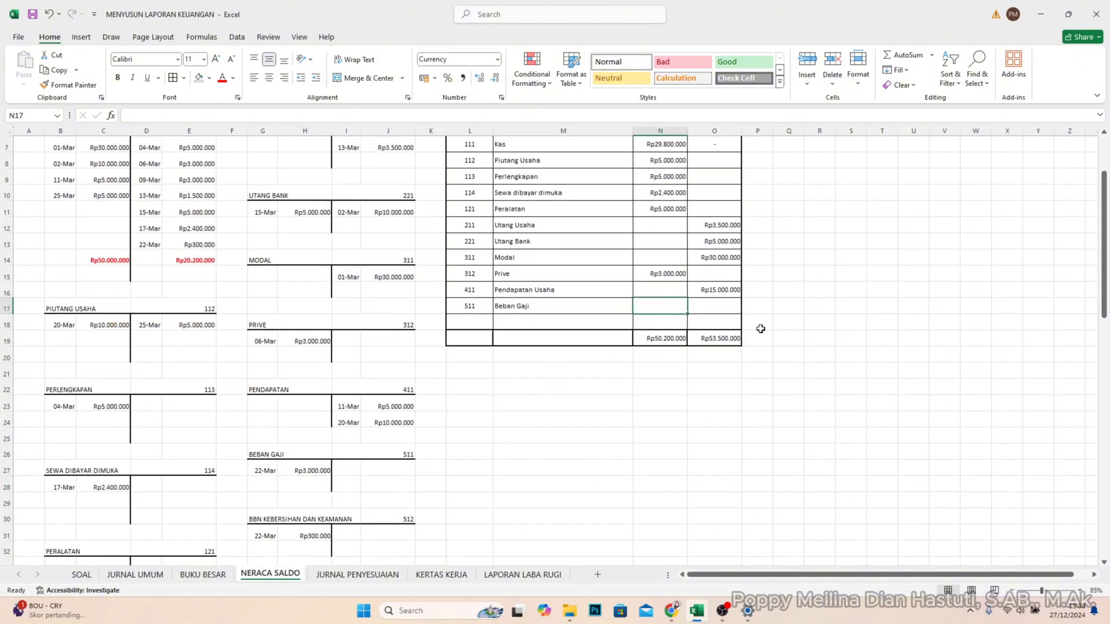
pyautogui.write('3')
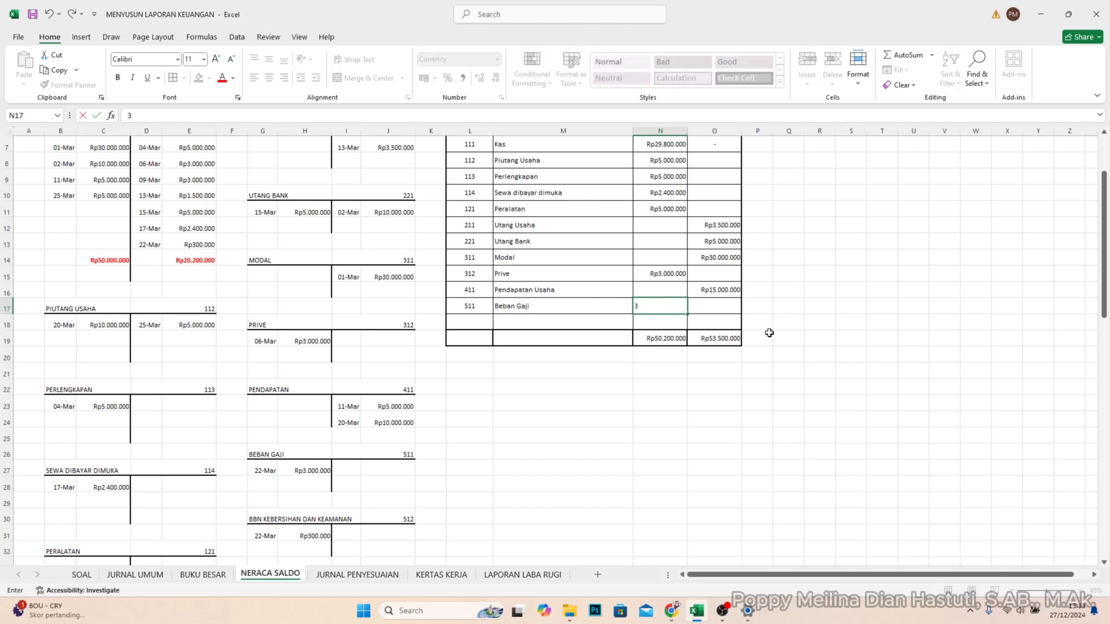
pyautogui.write('.000.000')
pyautogui.press('Return')
# - Enter account number 512 in L18 and account name Beban Kebersihan dan Keamanan in M18 of the trial balance
pyautogui.click(466, 317)
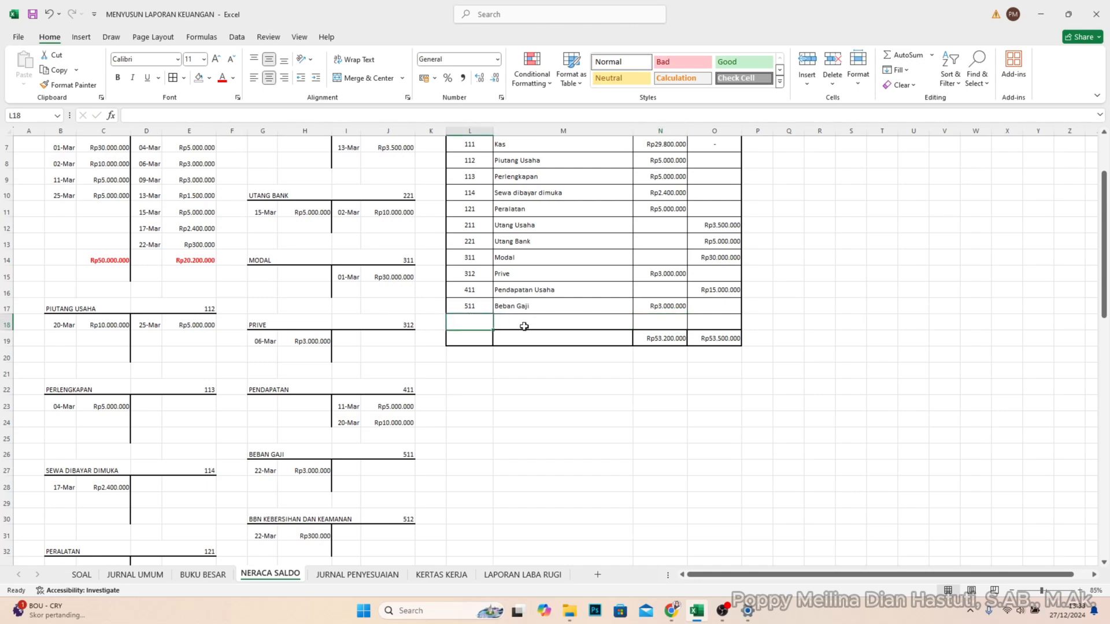
pyautogui.scroll(-1, 369, 464)
pyautogui.scroll(1, 354, 464)
pyautogui.write('512')
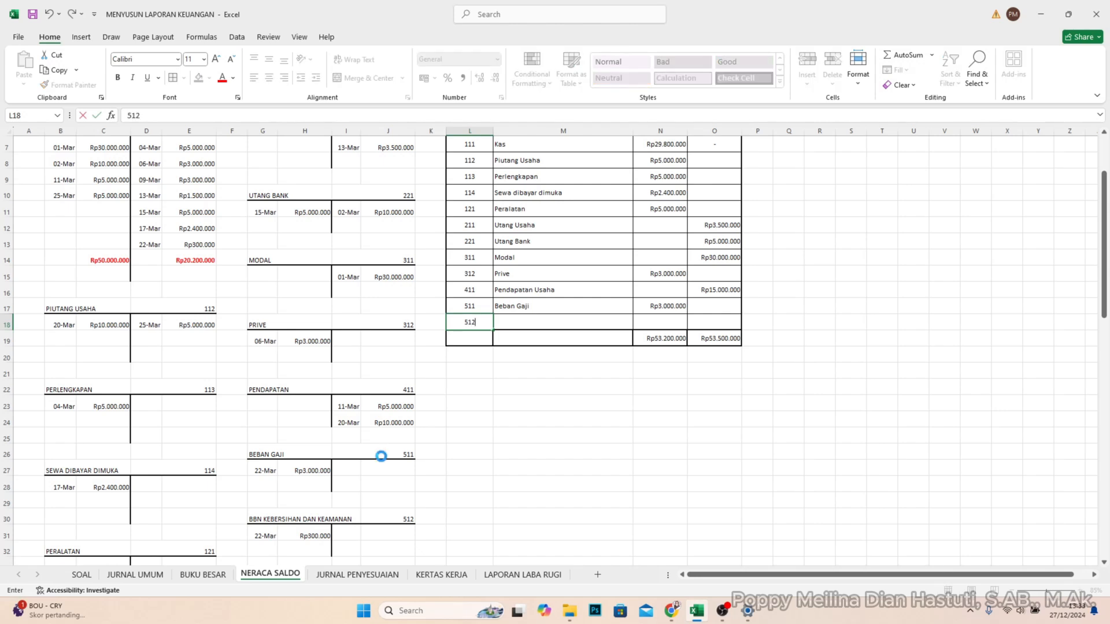
pyautogui.press('Tab')
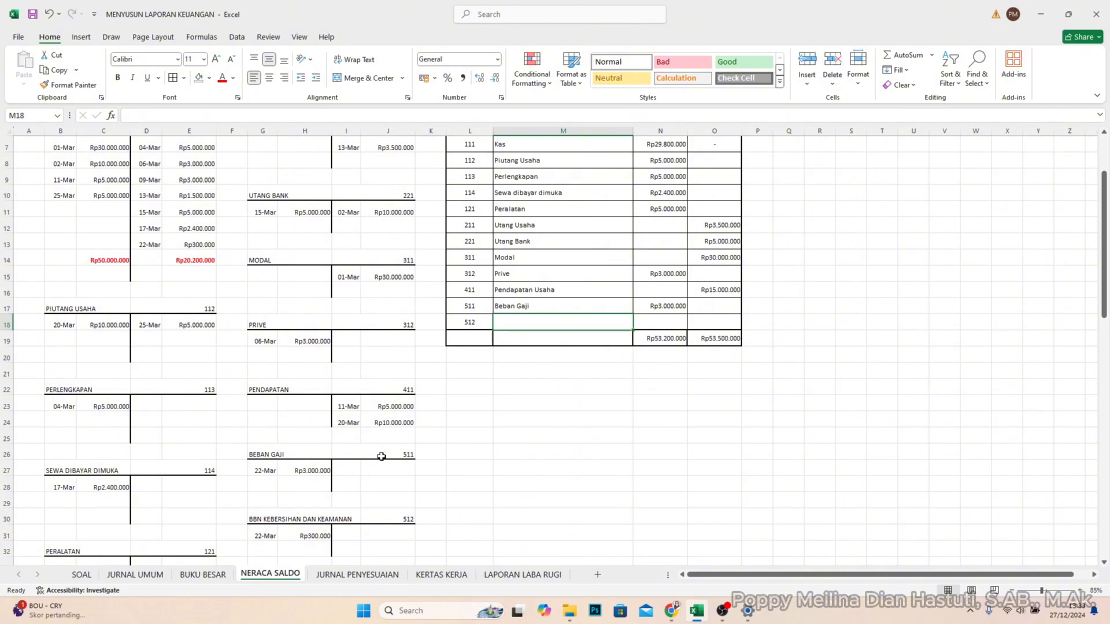
pyautogui.write('Beban ')
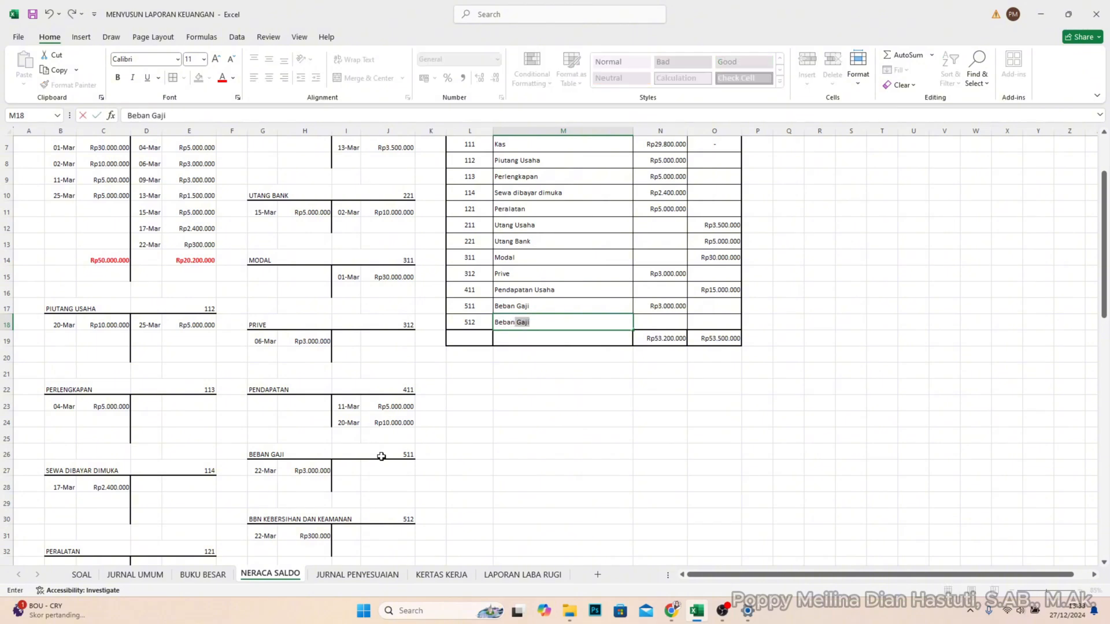
pyautogui.write('Kebersijan dan Keamanan')
# - Enter the Beban Kebersihan dan Keamanan balance of 300000 in DEBIT cell N18 of the trial balance
pyautogui.press('Tab')
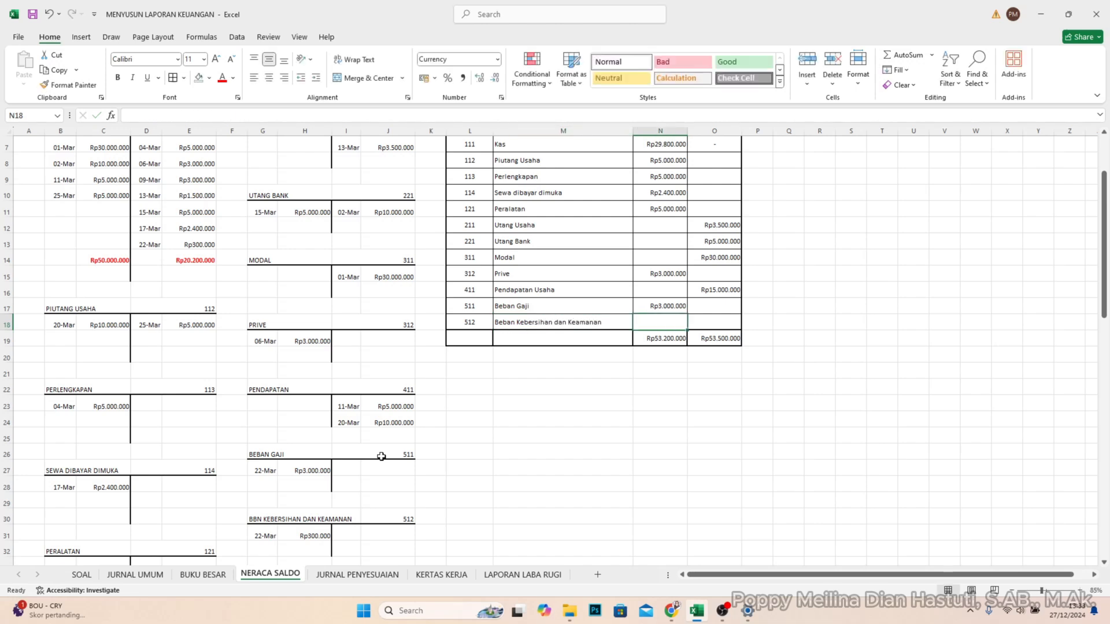
pyautogui.write('3')
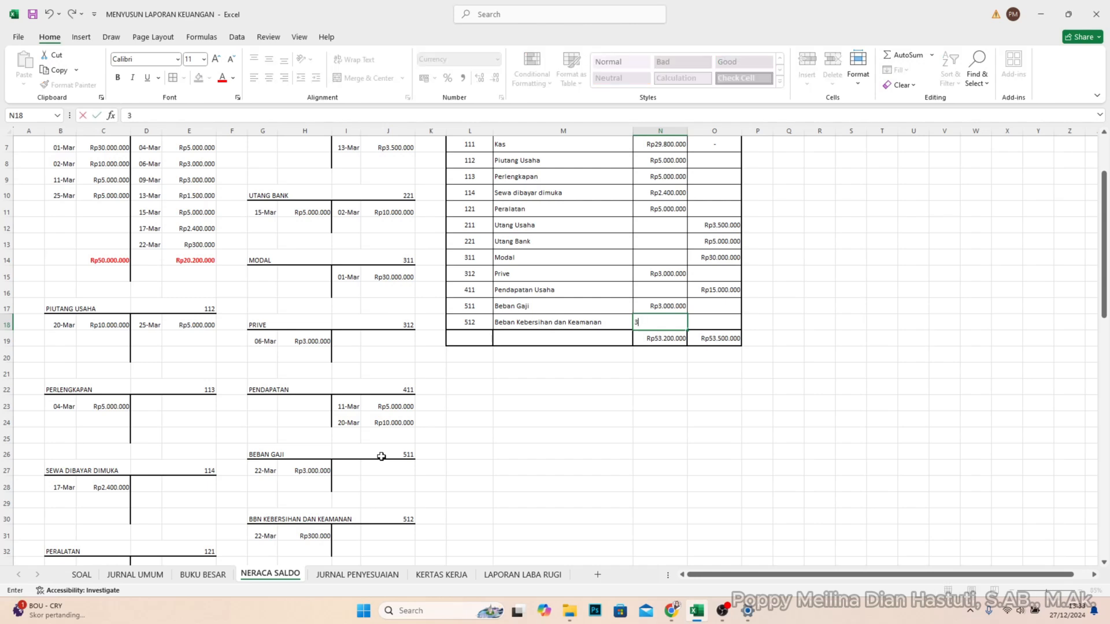
pyautogui.write('00.000')
pyautogui.press('Return')
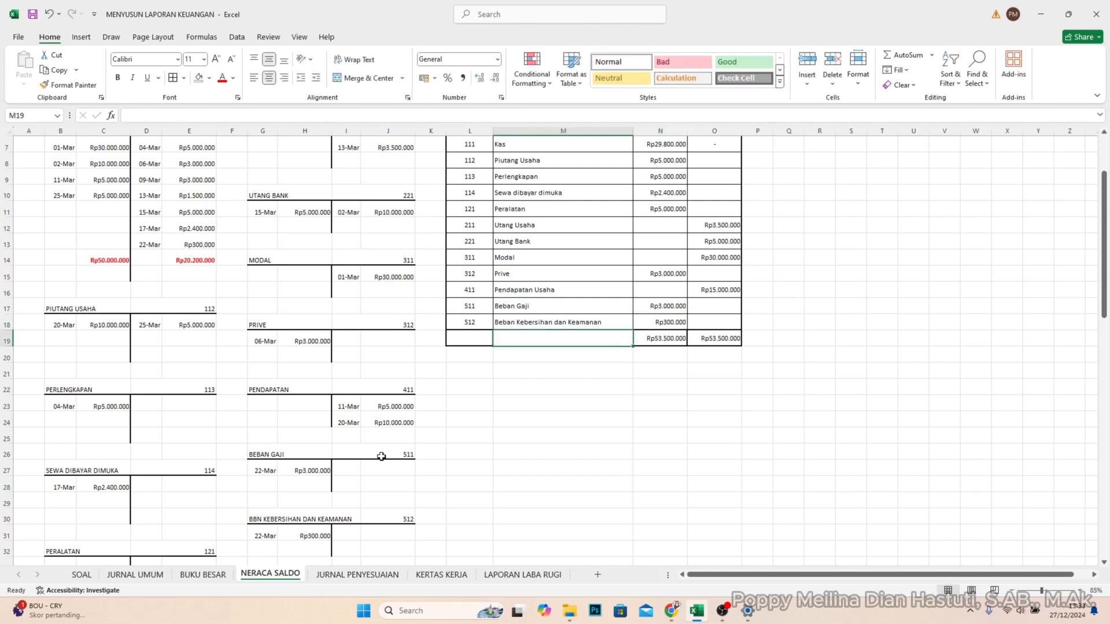
pyautogui.click(659, 425)
pyautogui.scroll(2, 653, 430)
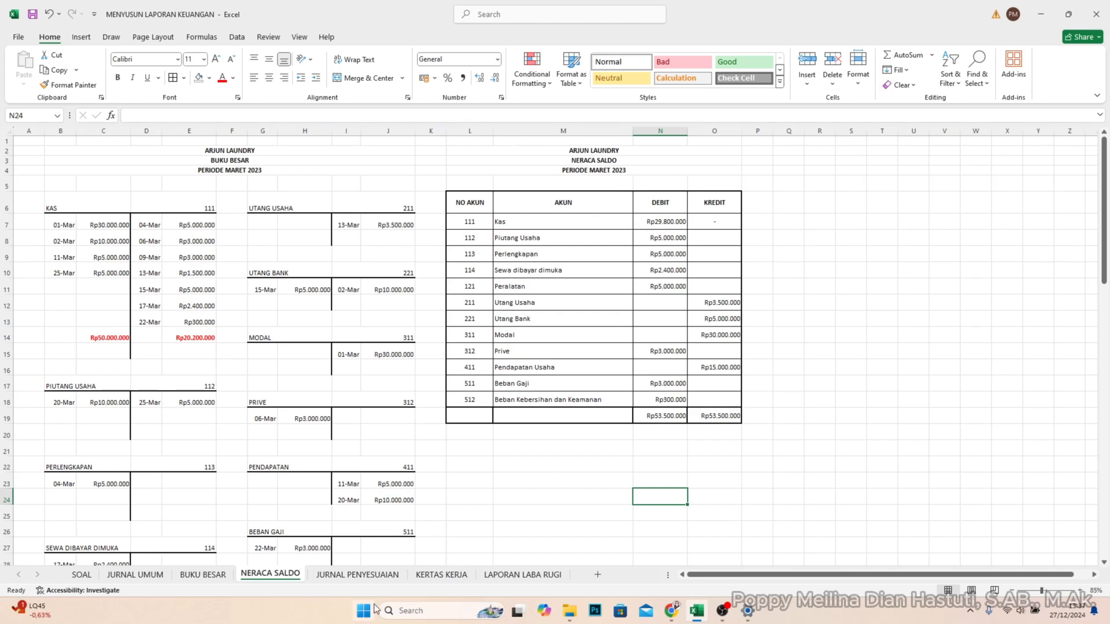
# - Check the JURNAL PENYESUAIAN sheet's layout and review the 31 Maret 2023 adjustment data on the SOAL sheet
pyautogui.click(371, 578)
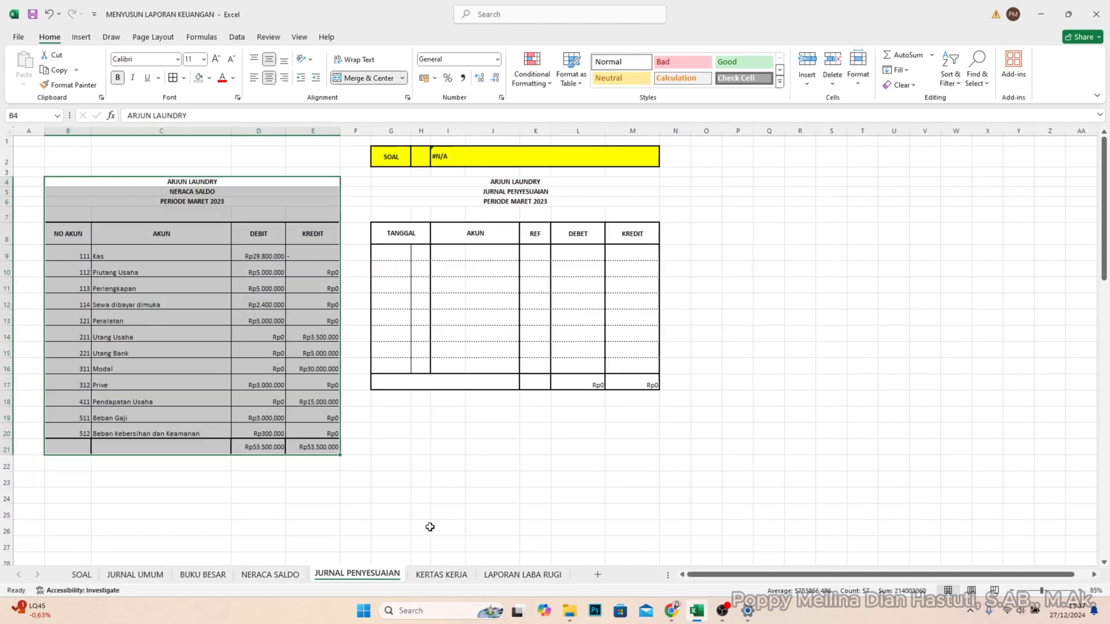
pyautogui.click(437, 426)
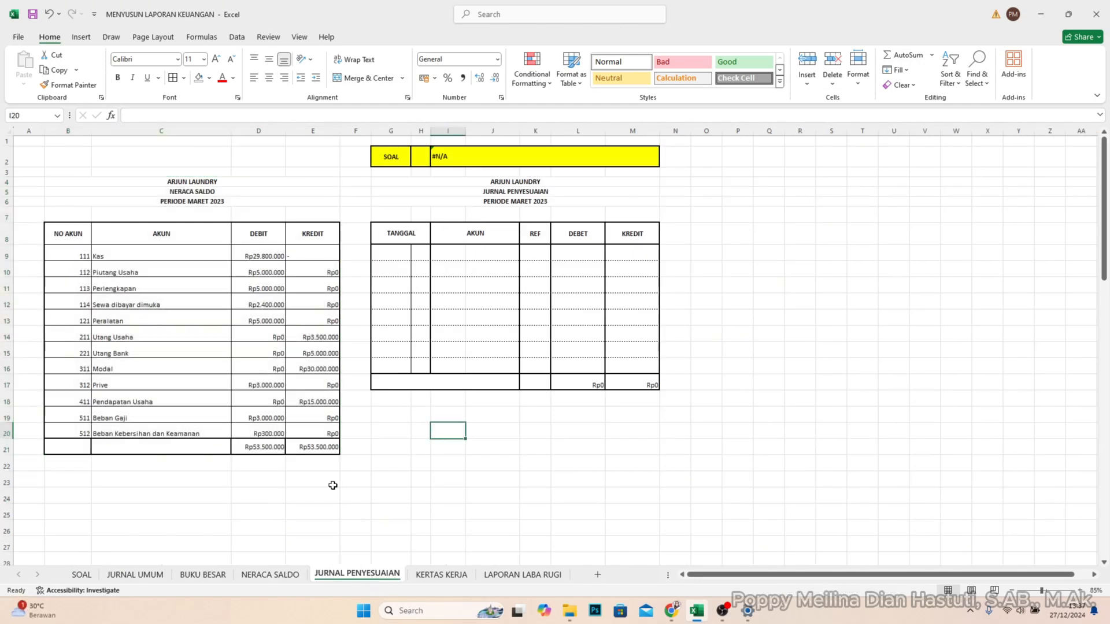
pyautogui.click(80, 575)
pyautogui.scroll(-2, 196, 526)
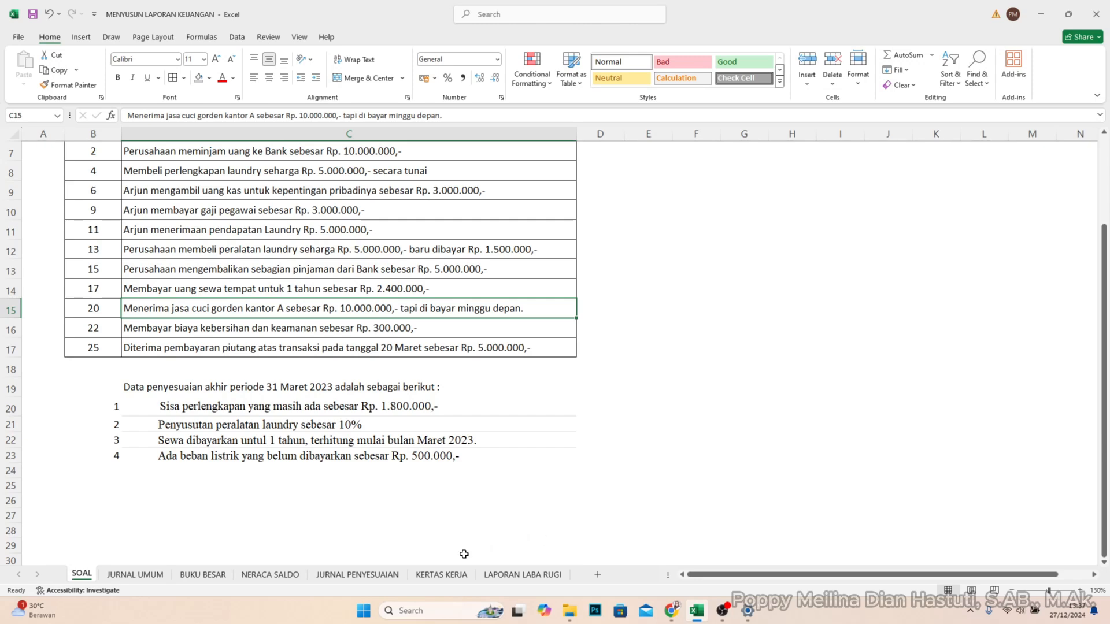
# - Set the SOAL number in H2 of the JURNAL PENYESUAIAN sheet to 1 to look up the first adjustment
pyautogui.click(382, 576)
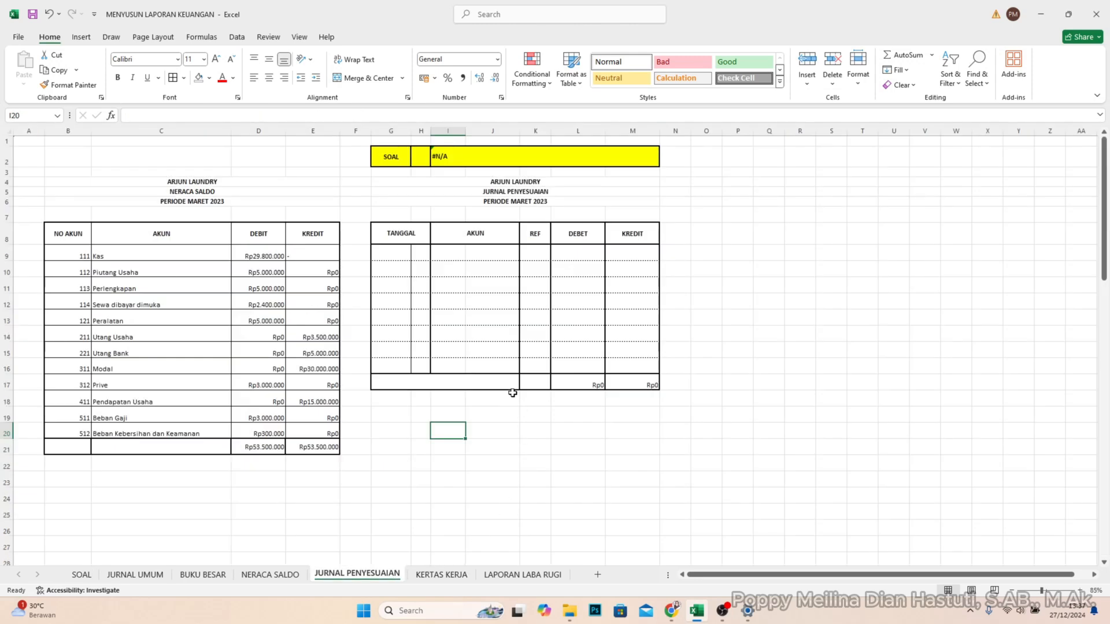
pyautogui.click(415, 162)
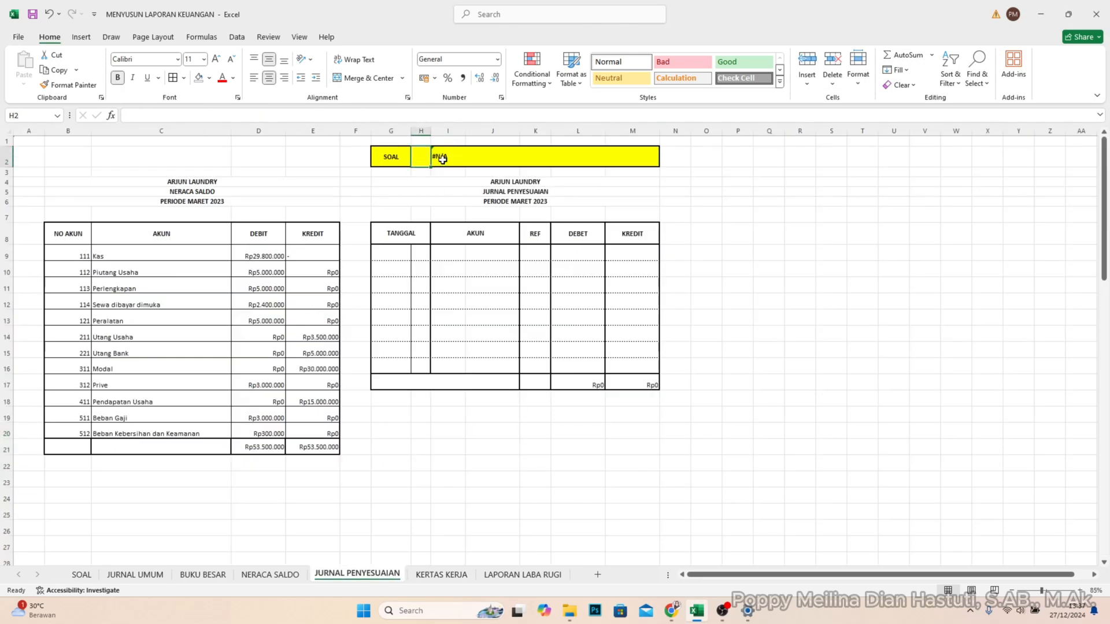
pyautogui.write('1')
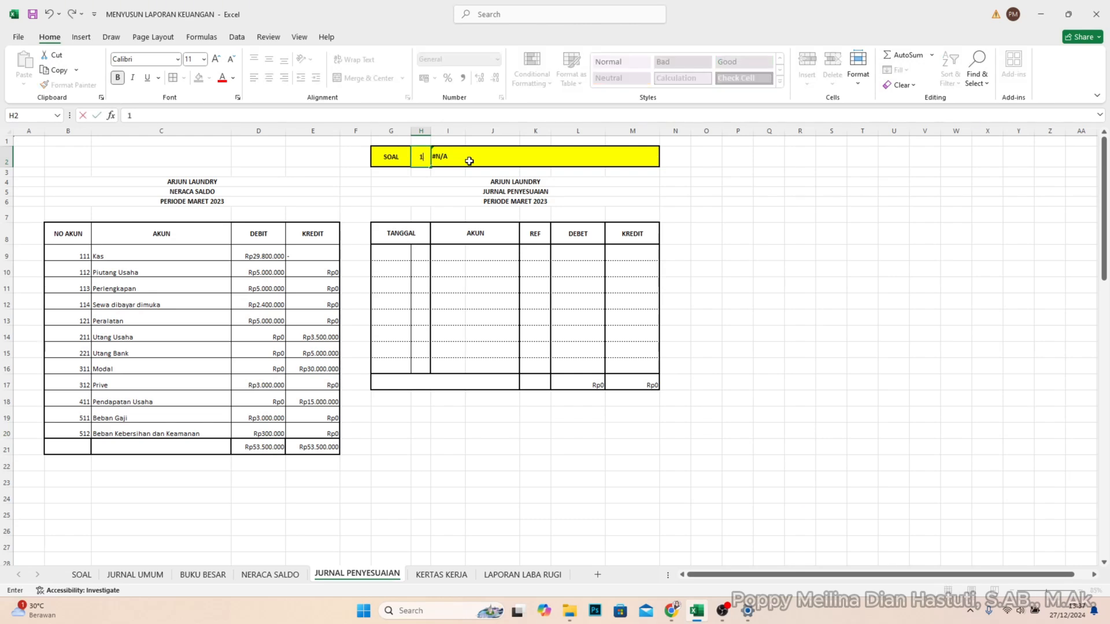
pyautogui.press('Return')
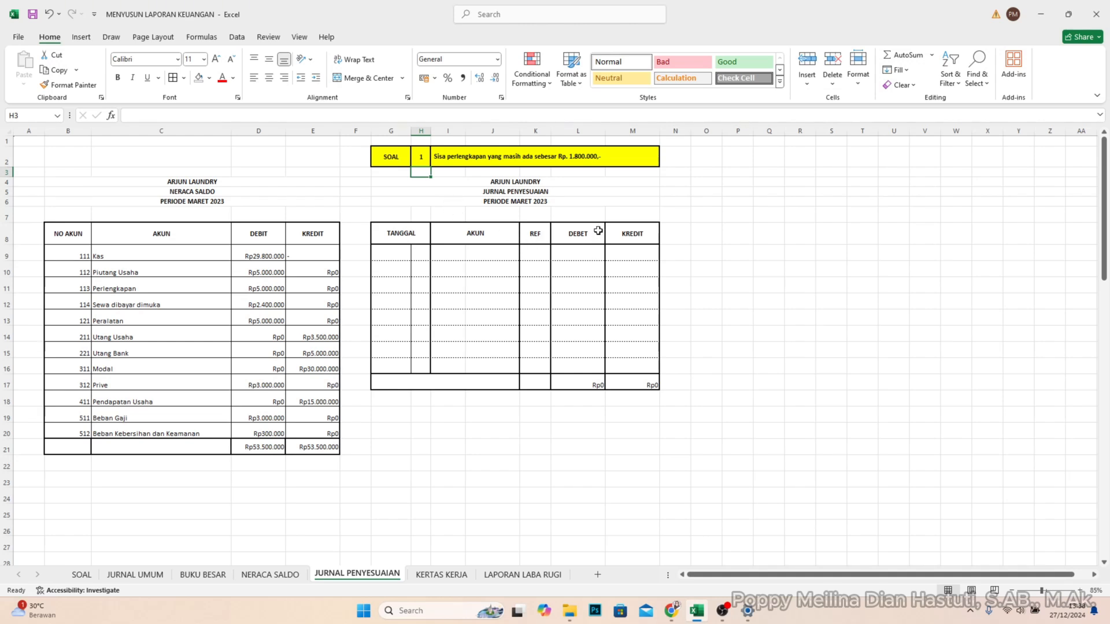
# - Enter the first adjusting entry's date in row 9 of the adjusting journal: Maret 2023 in G9 and 31 in H9
pyautogui.click(393, 251)
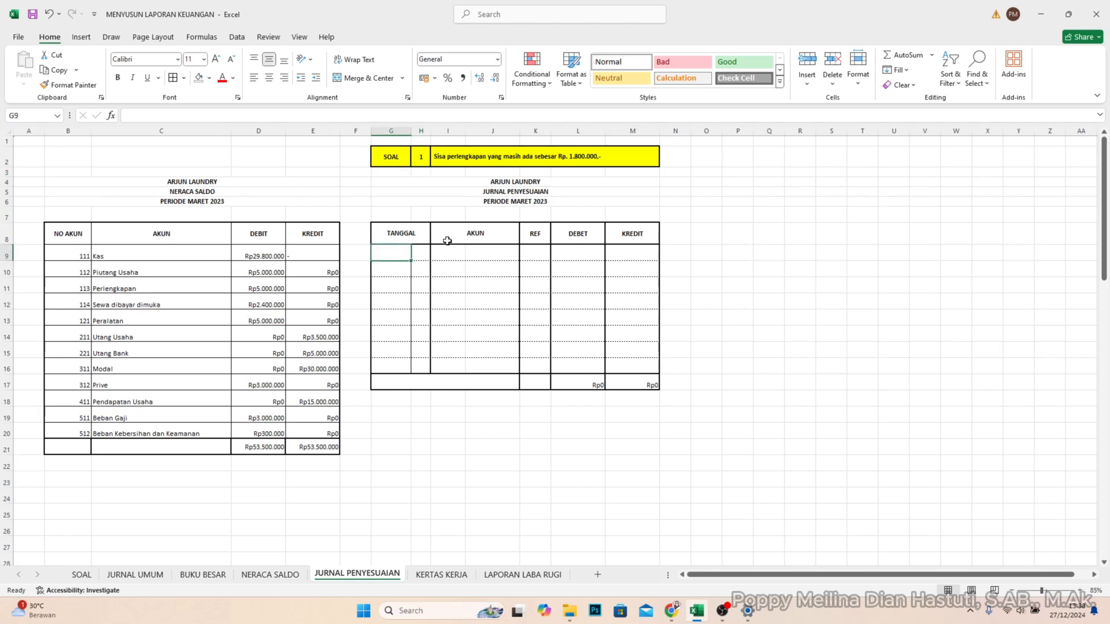
pyautogui.write('Maret')
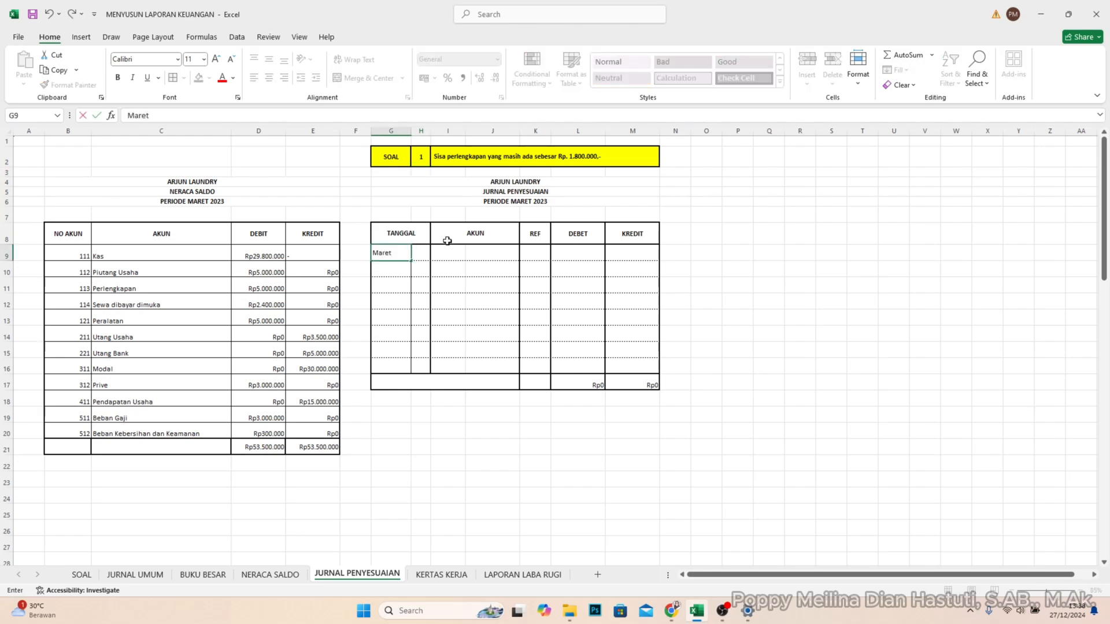
pyautogui.write(' 2023')
pyautogui.press('Tab')
pyautogui.write('3')
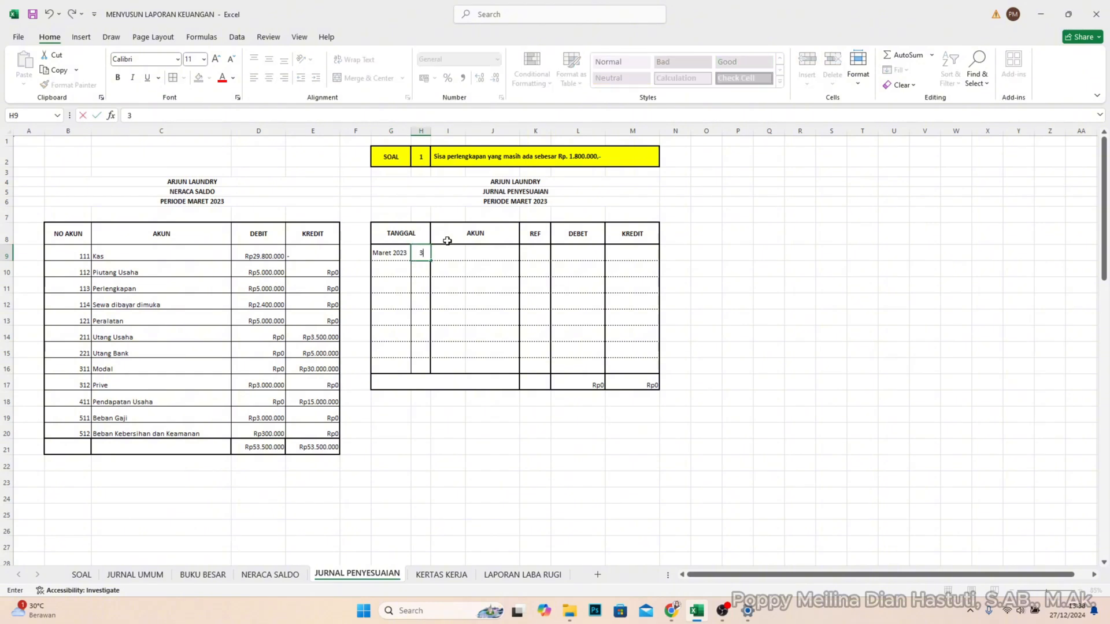
pyautogui.press('Tab')
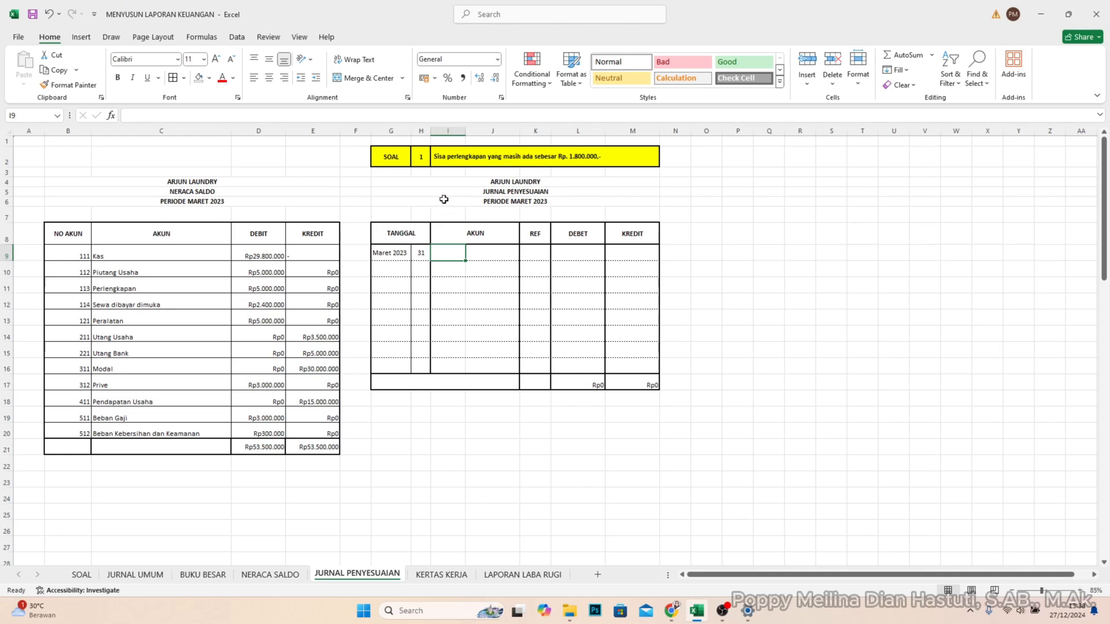
pyautogui.click(417, 258)
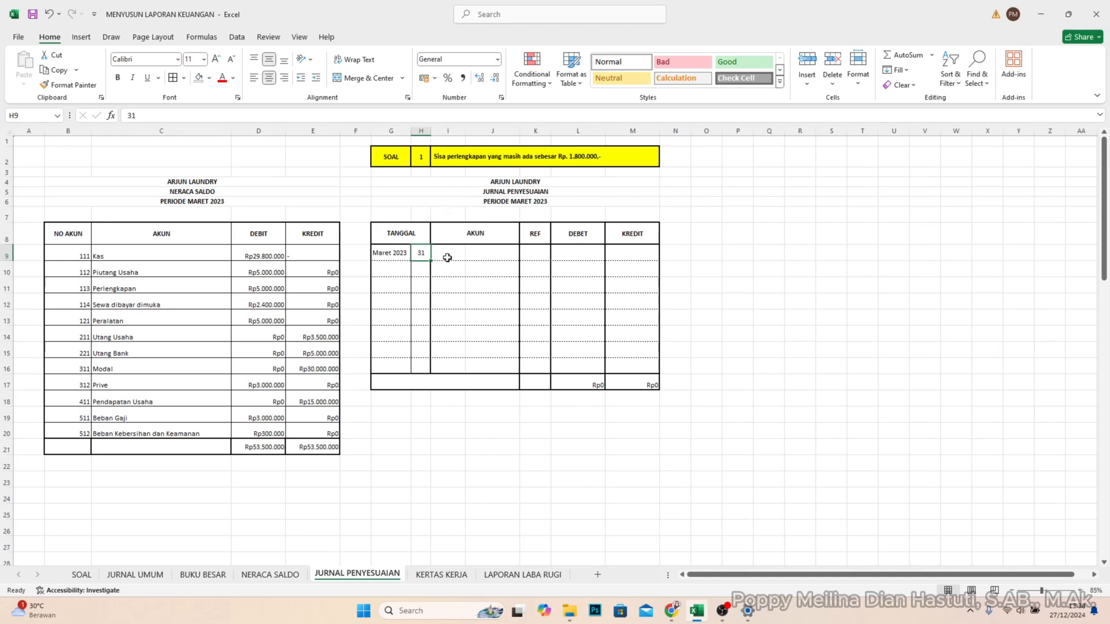
pyautogui.click(471, 257)
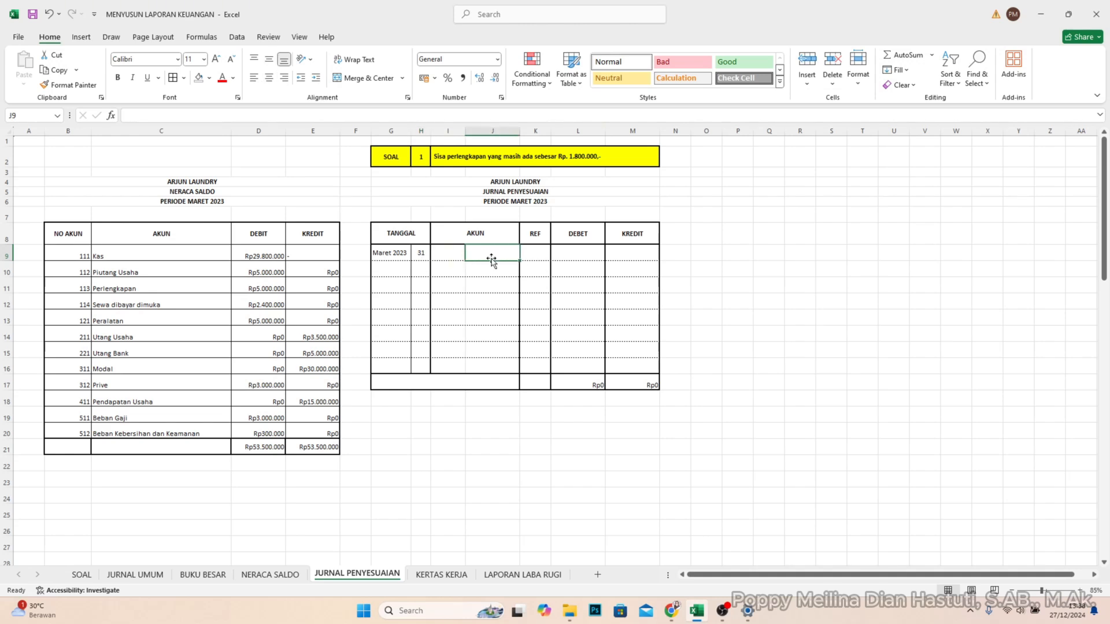
# - Enter Beban Perlengkapan as the debit account in I9 and Perlengkapan as the credit account in J10
pyautogui.click(451, 253)
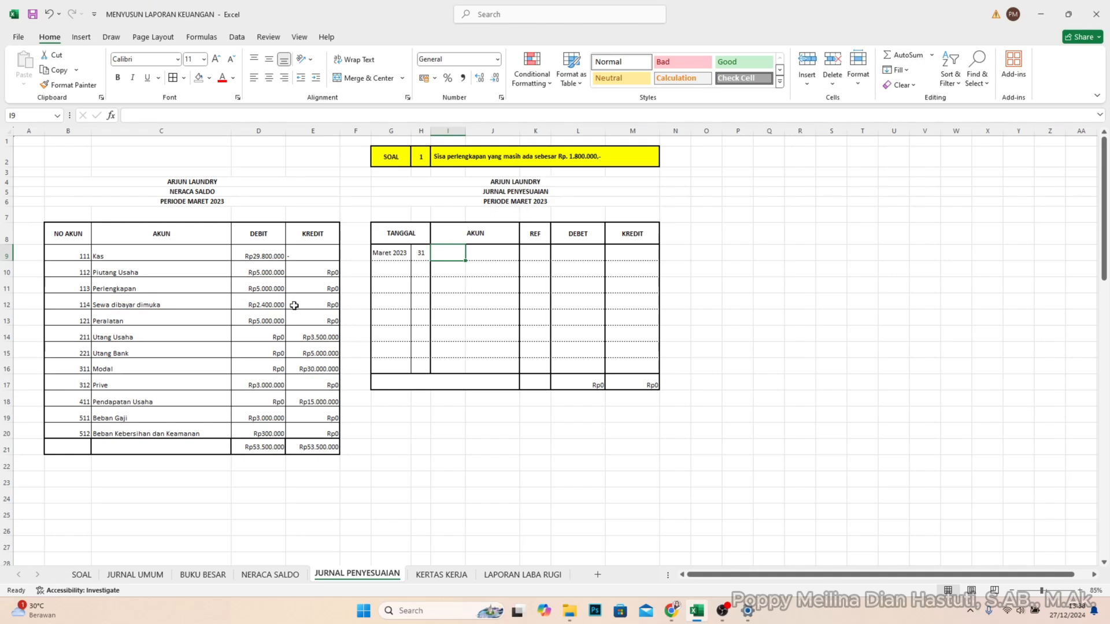
pyautogui.click(259, 289)
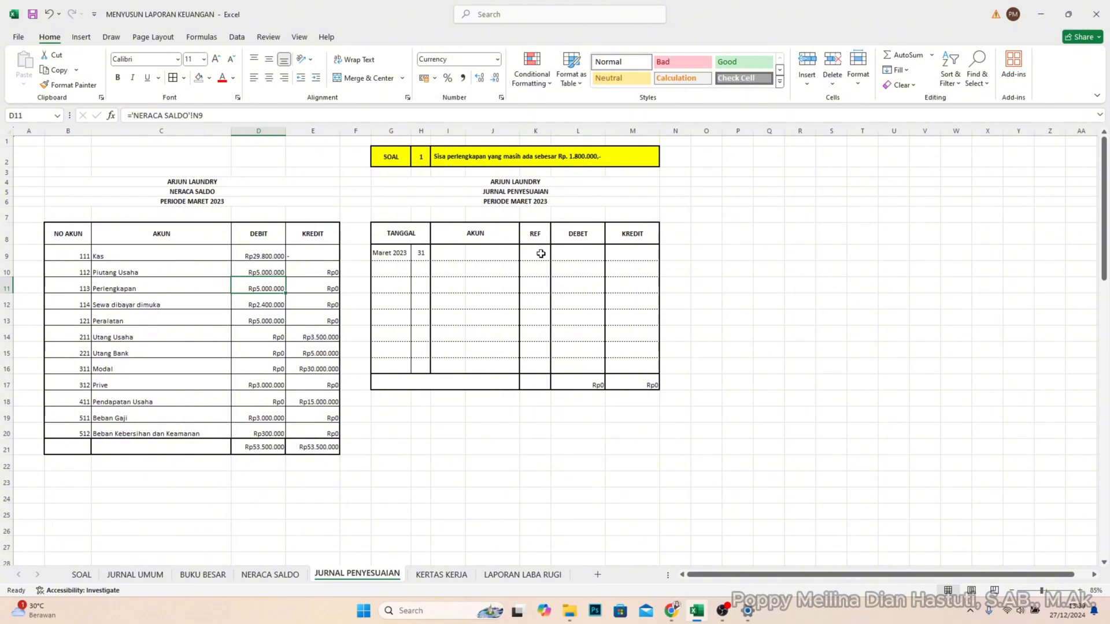
pyautogui.click(451, 255)
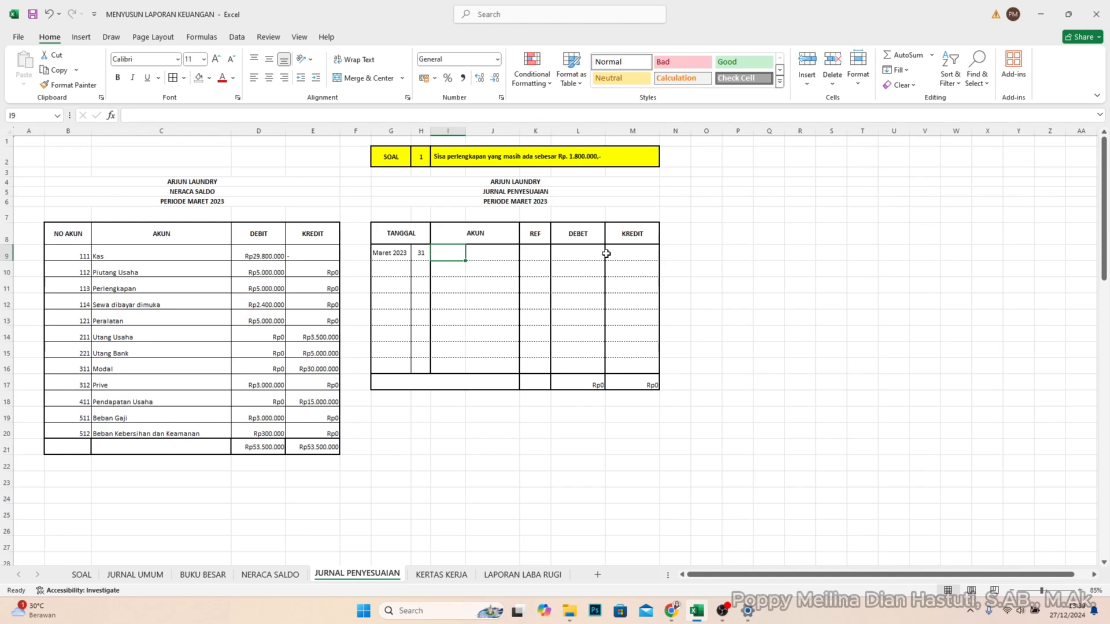
pyautogui.write('Beban Pe')
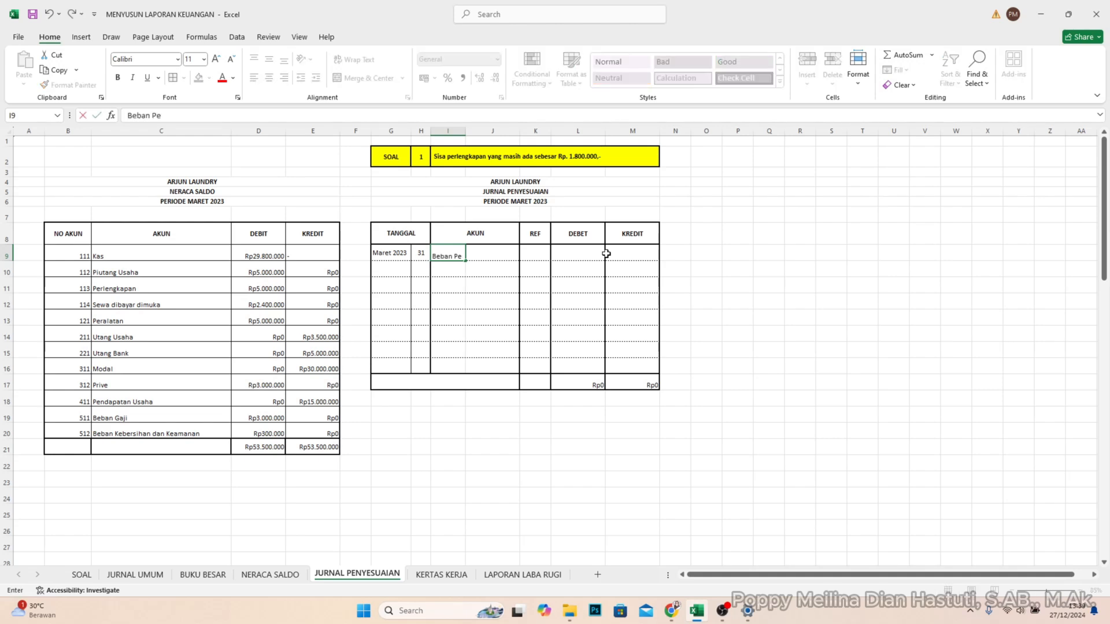
pyautogui.write('rlengkapan')
pyautogui.press('Tab')
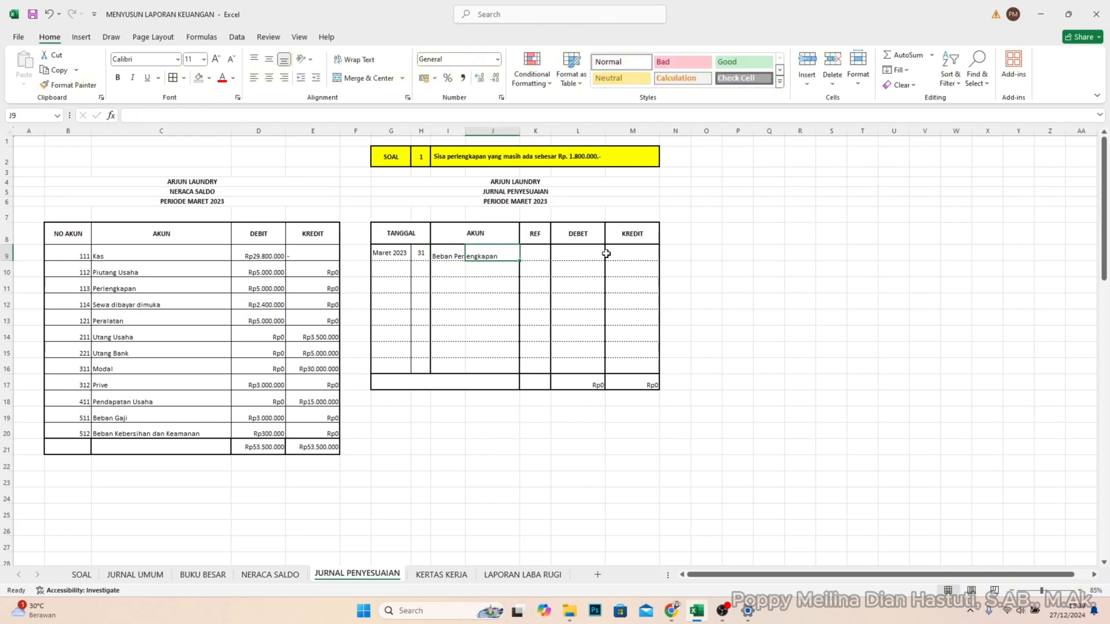
pyautogui.press('Down')
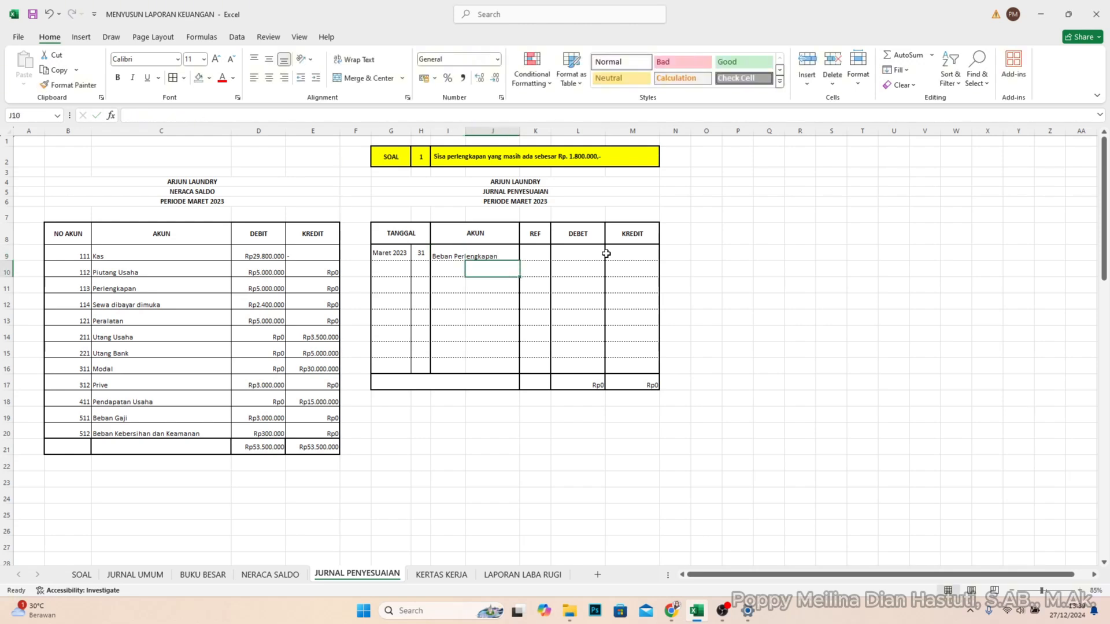
pyautogui.write('Per')
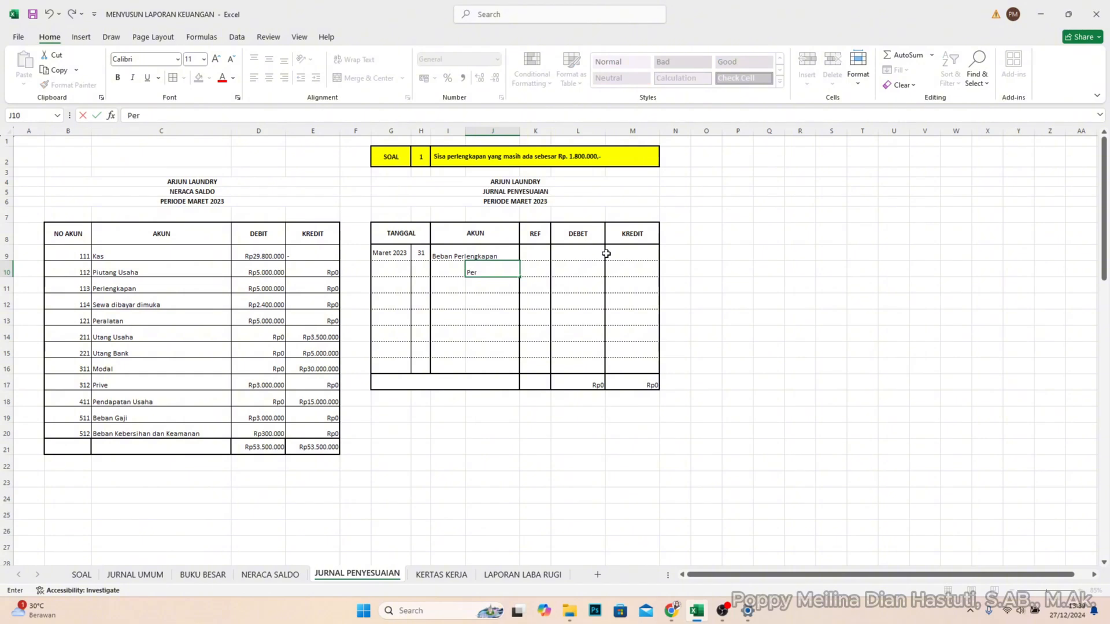
pyautogui.write('lengkapan')
# - Enter 3200000 in DEBET cell L9 for Beban Perlengkapan and 3200000 in KREDIT cell M10 for Perlengkapan
pyautogui.click(569, 256)
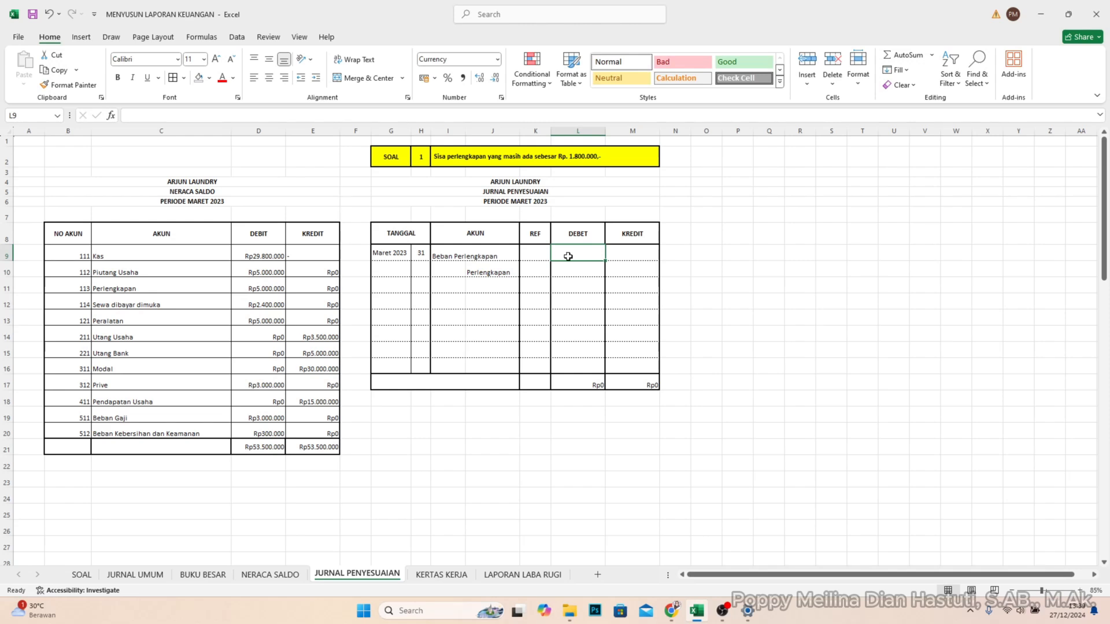
pyautogui.write('3200')
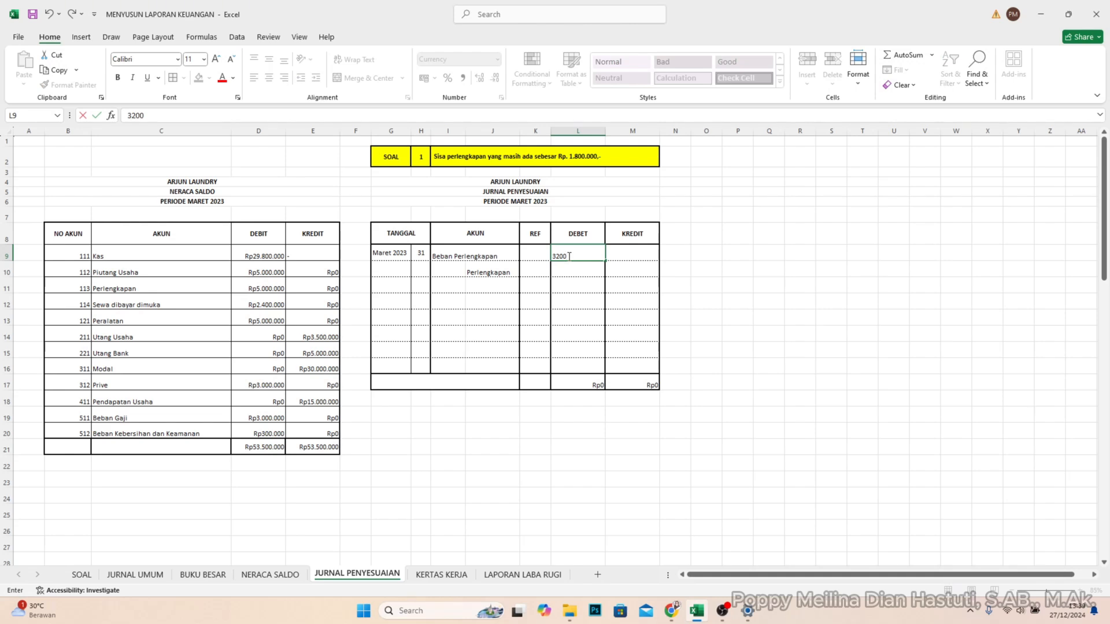
pyautogui.write('000')
pyautogui.press('Return')
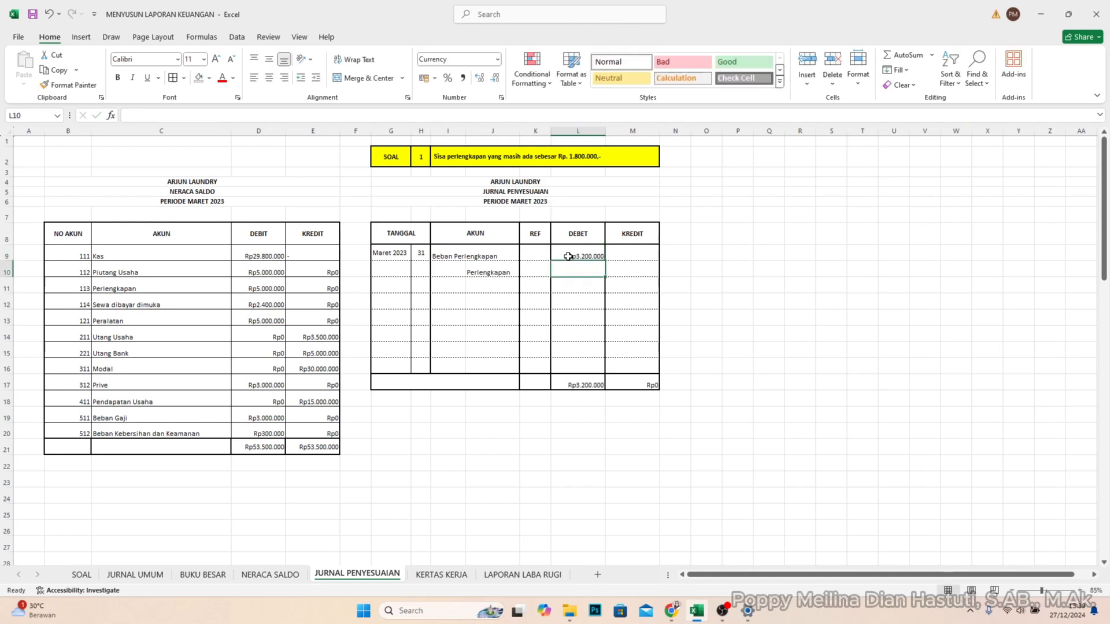
pyautogui.click(644, 283)
pyautogui.click(643, 272)
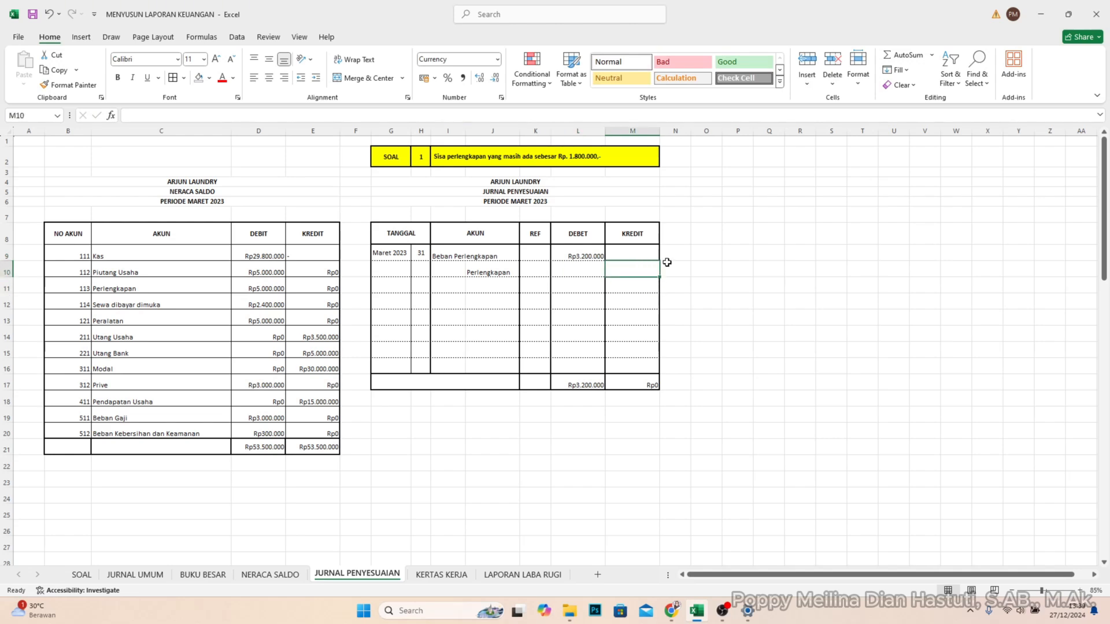
pyautogui.write('3.200.')
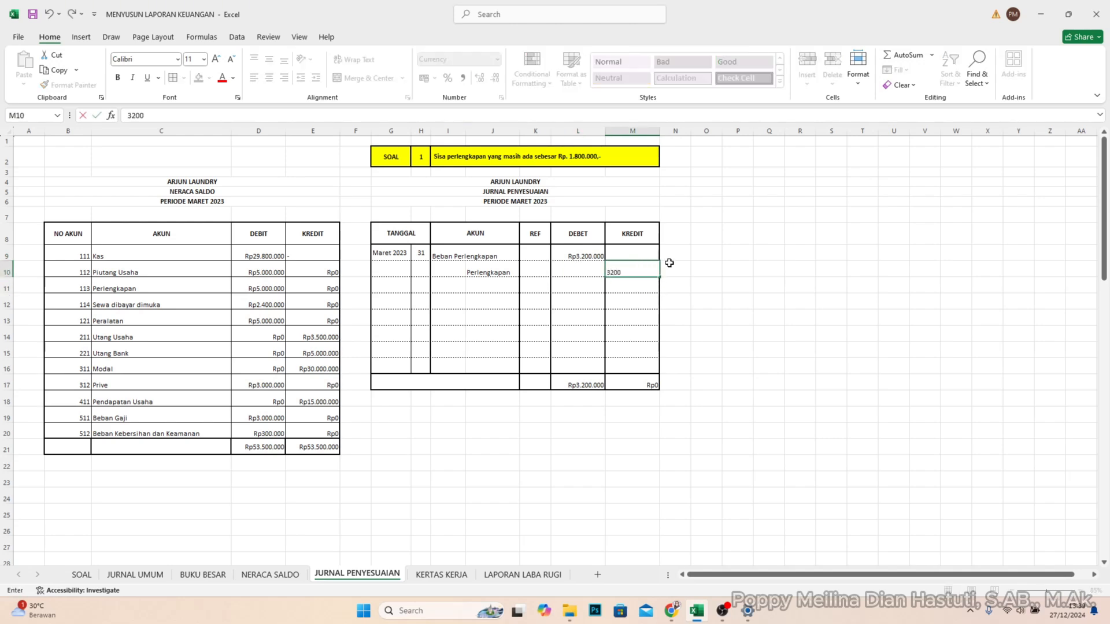
pyautogui.write('0000')
pyautogui.press('Return')
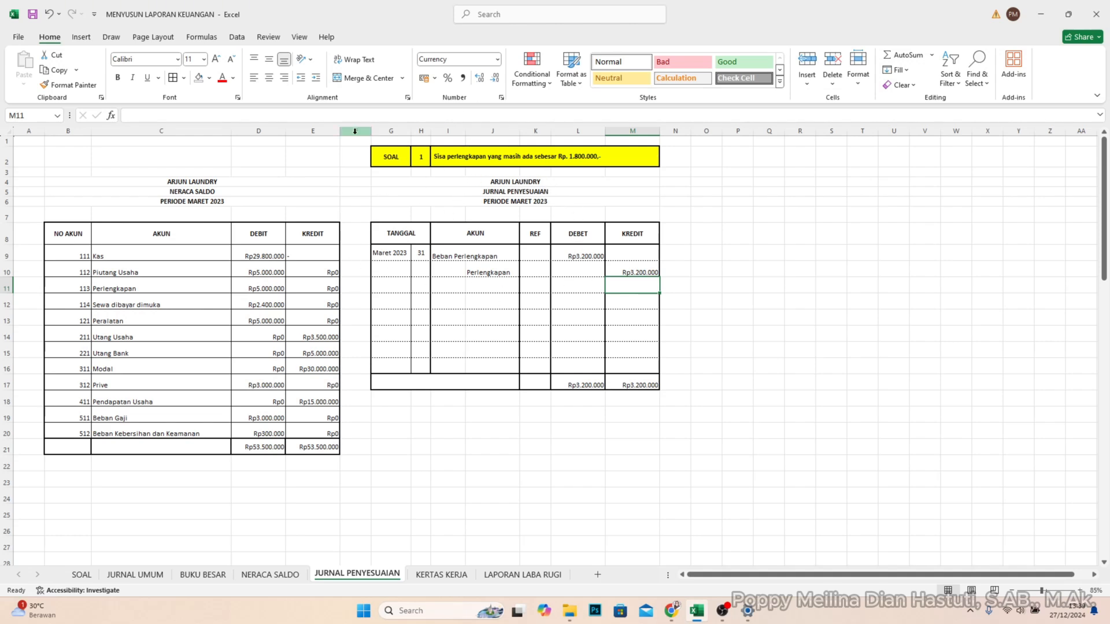
# - Set the SOAL number in H2 to 2 and check the Peralatan debit balance in the trial balance
pyautogui.click(420, 157)
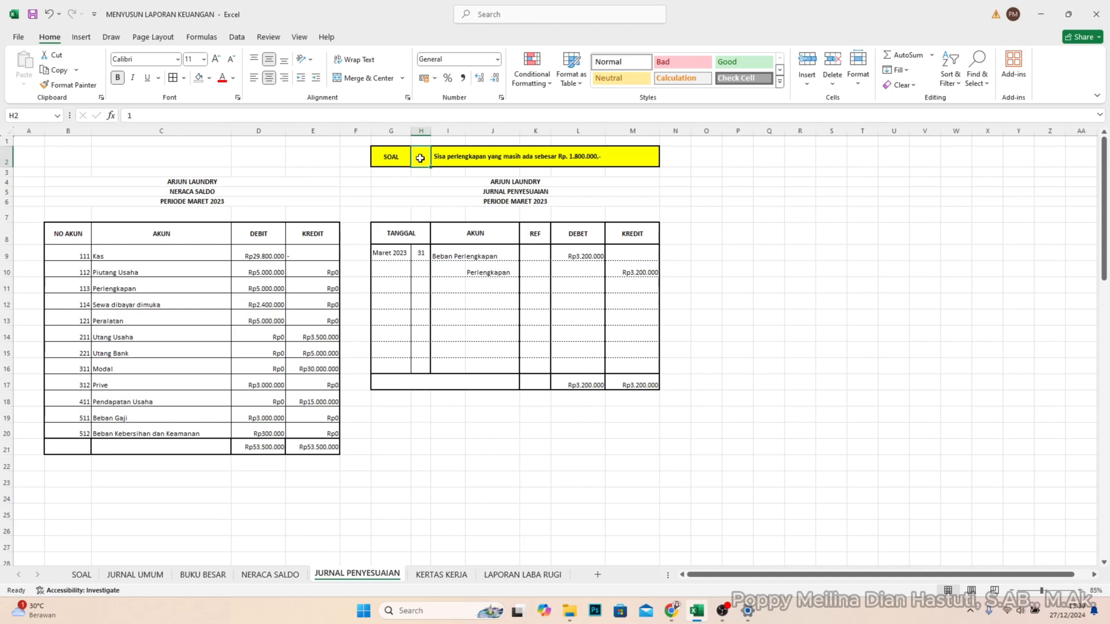
pyautogui.write('2')
pyautogui.press('Return')
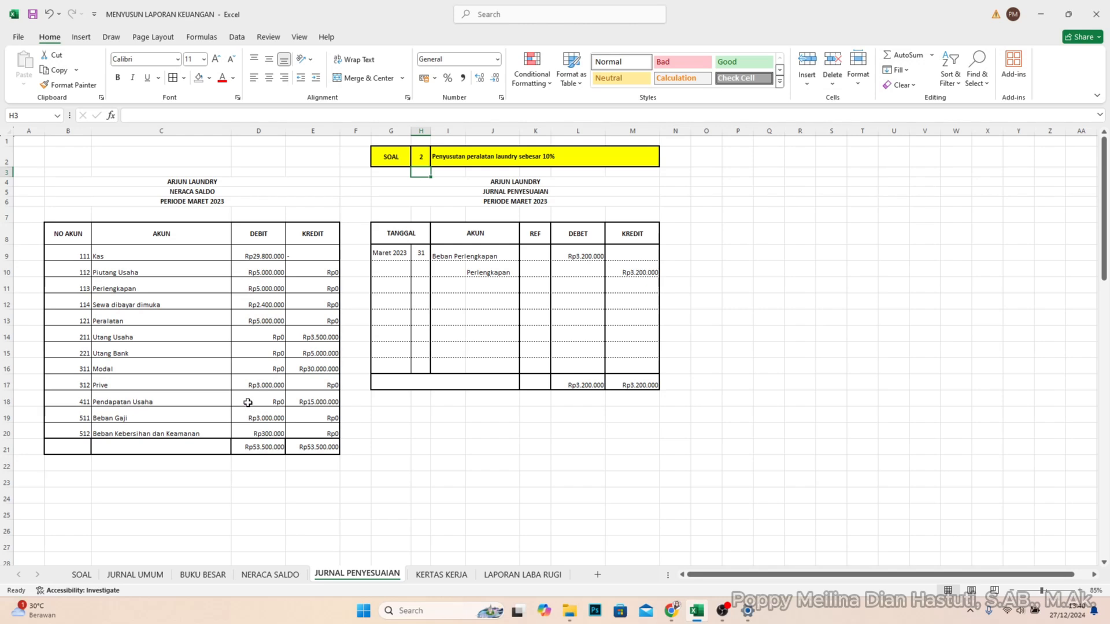
pyautogui.click(262, 331)
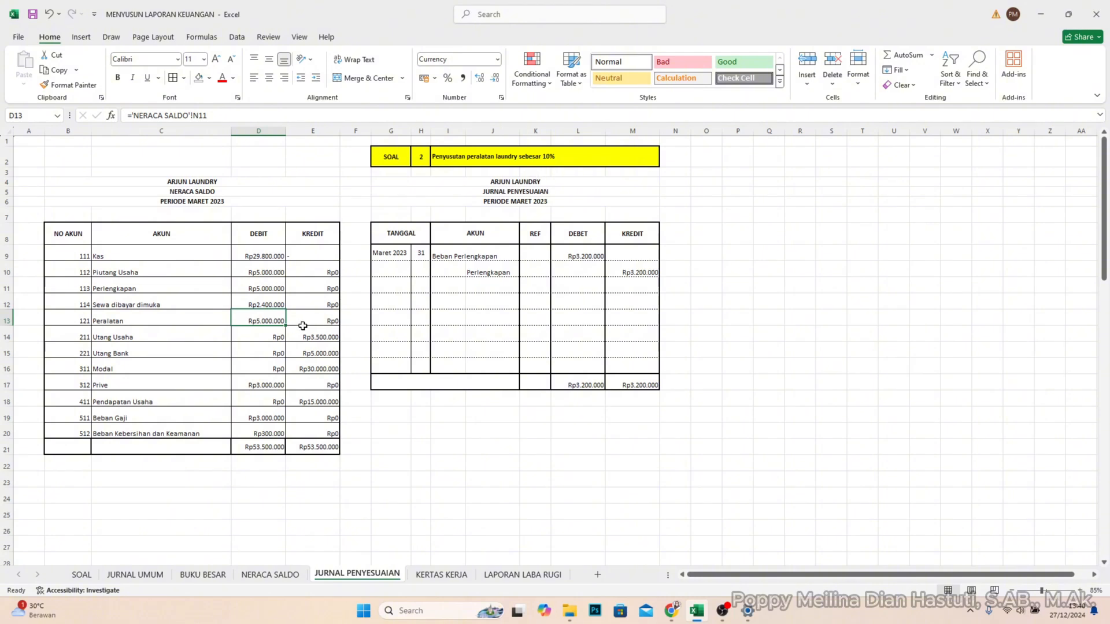
# - Enter day 31 in H11 and account Beban Penyusutan Peralatan in I11, widening column J slightly to fit the account name
pyautogui.click(420, 287)
pyautogui.write('31')
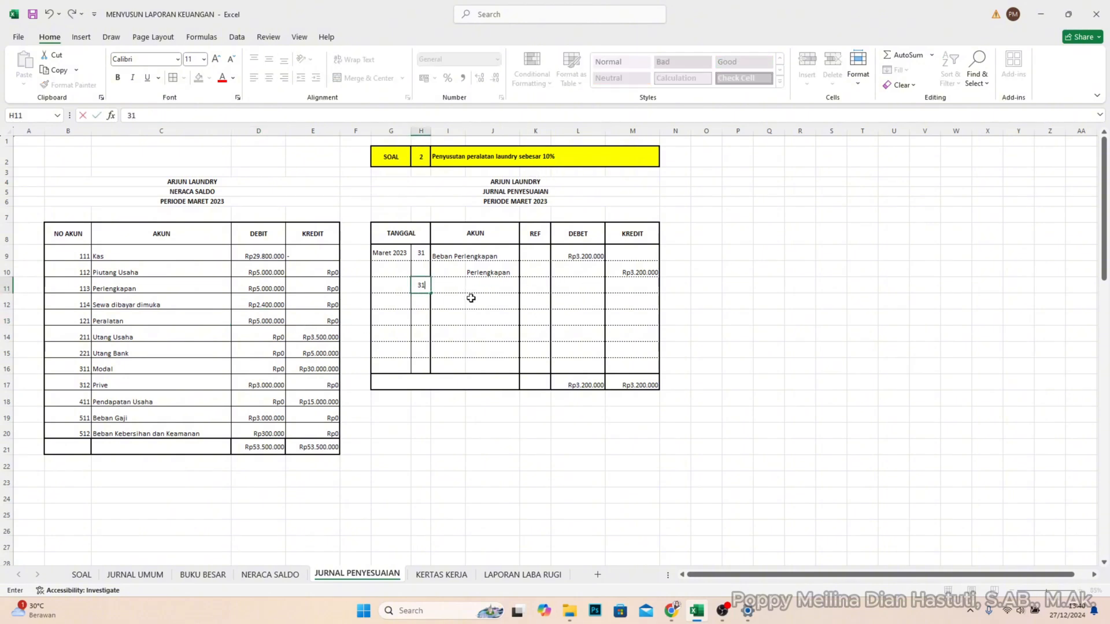
pyautogui.press('Tab')
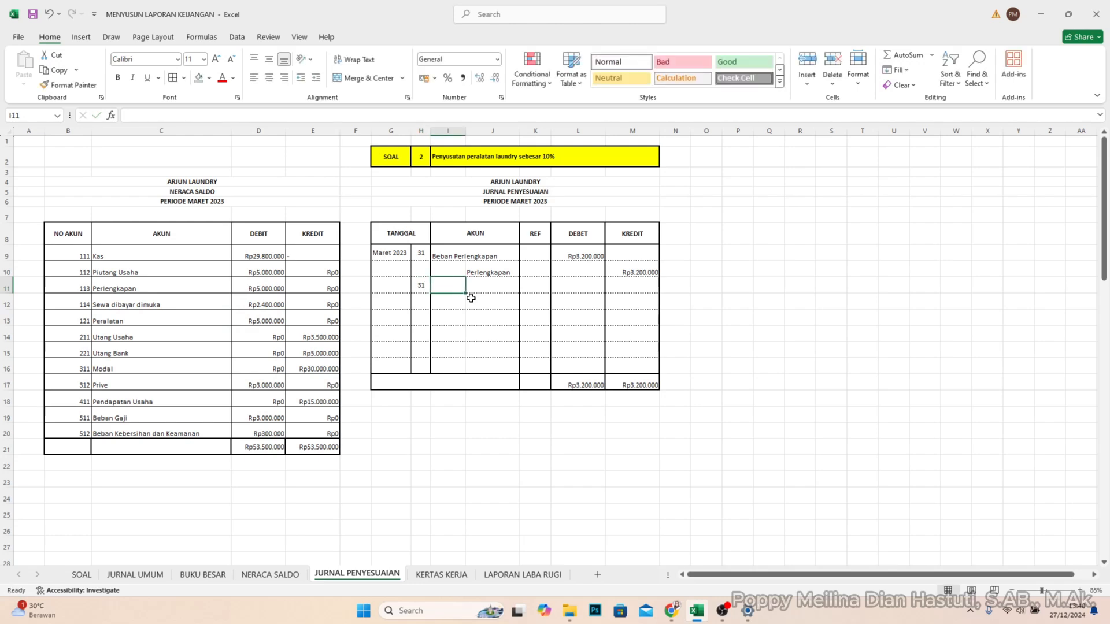
pyautogui.write('Beban')
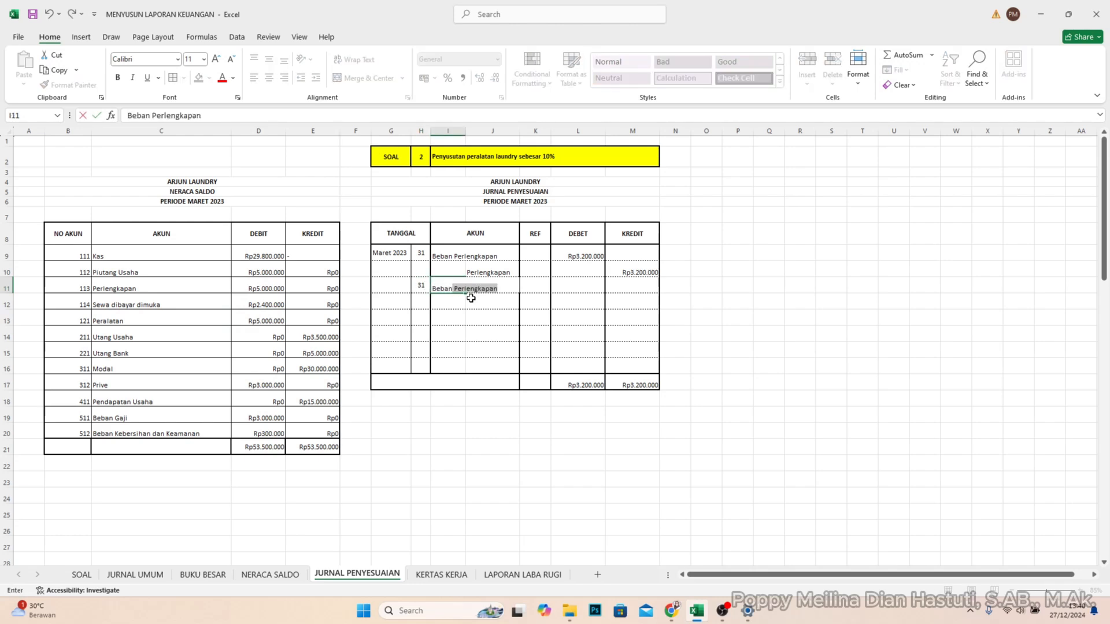
pyautogui.write(' O')
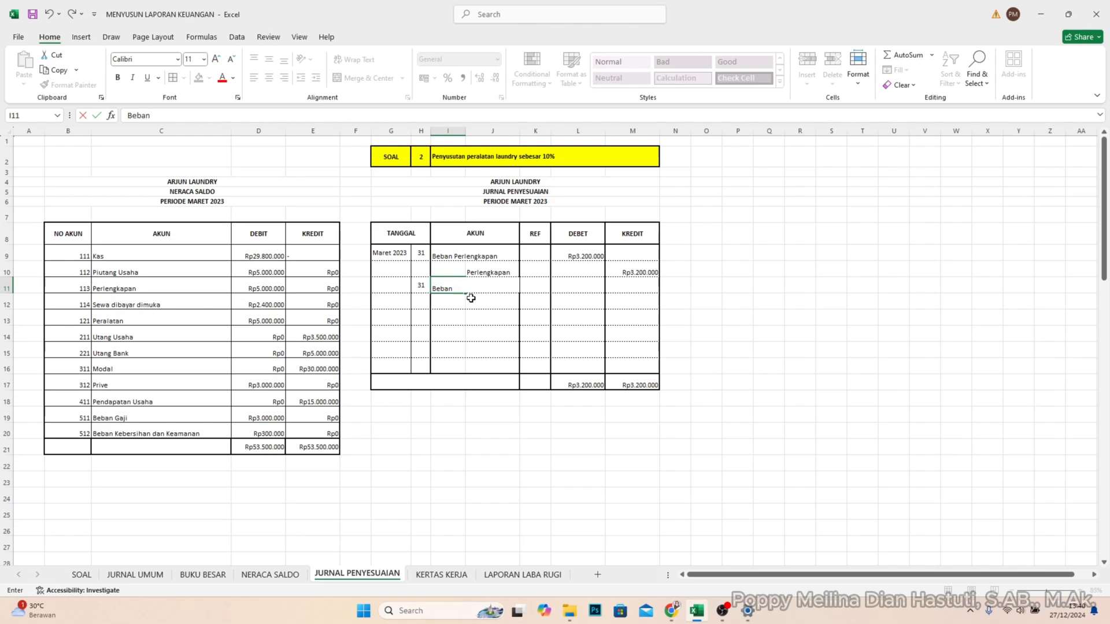
pyautogui.write('Penyusutan Peralatan')
pyautogui.press('Tab')
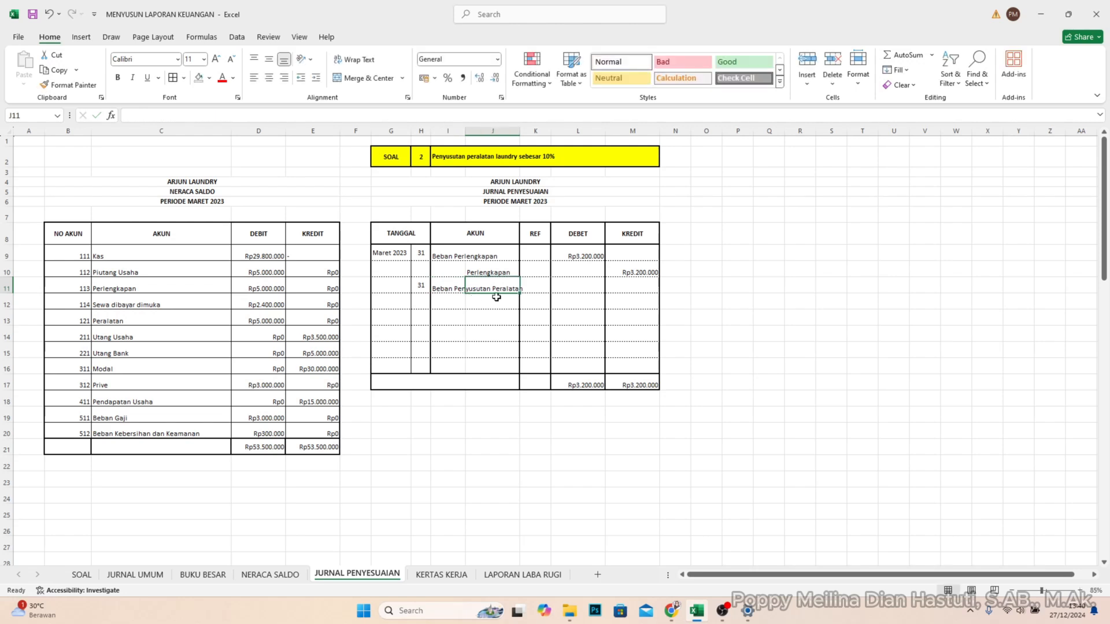
pyautogui.moveTo(520, 130); pyautogui.dragTo(526, 131)
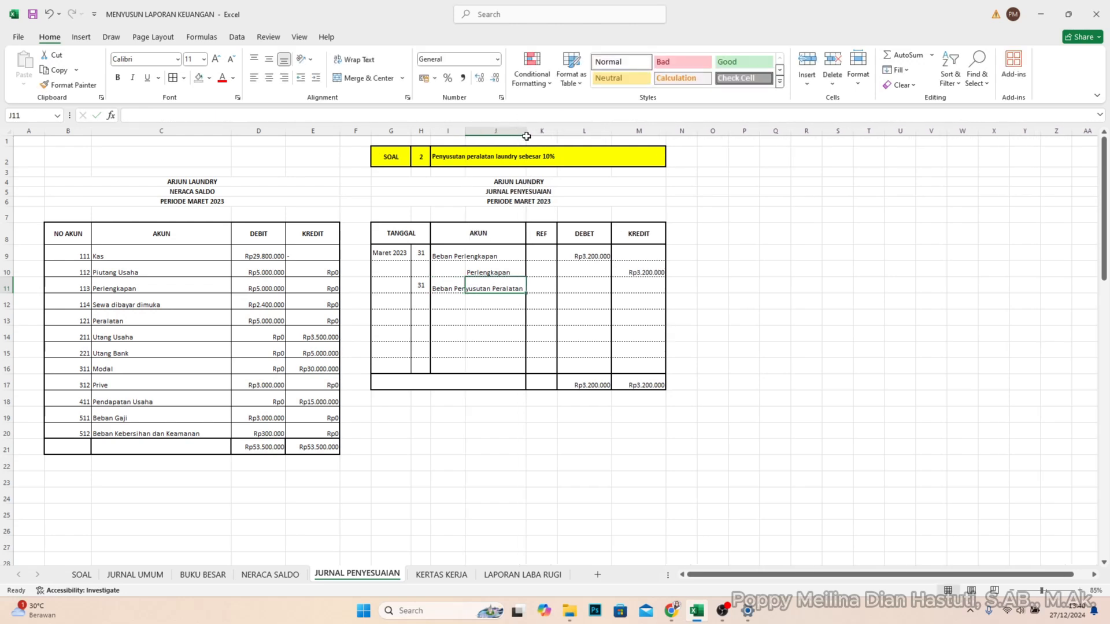
# - Enter the Beban Penyusutan Peralatan amount of 500000 in DEBET cell L11
pyautogui.click(564, 286)
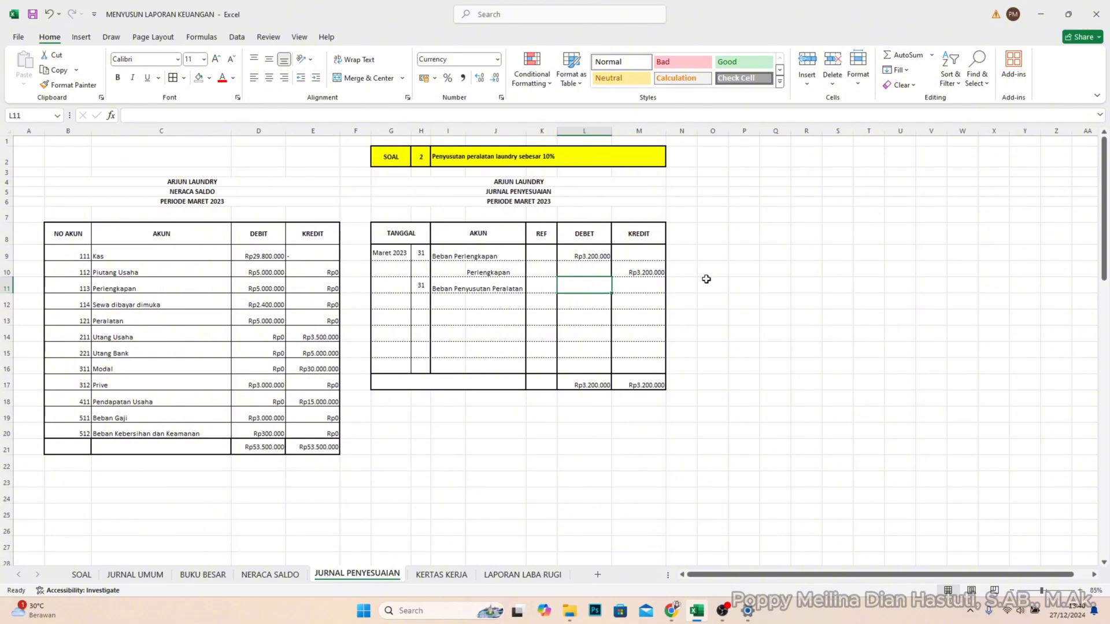
pyautogui.write('500.')
pyautogui.write('00000')
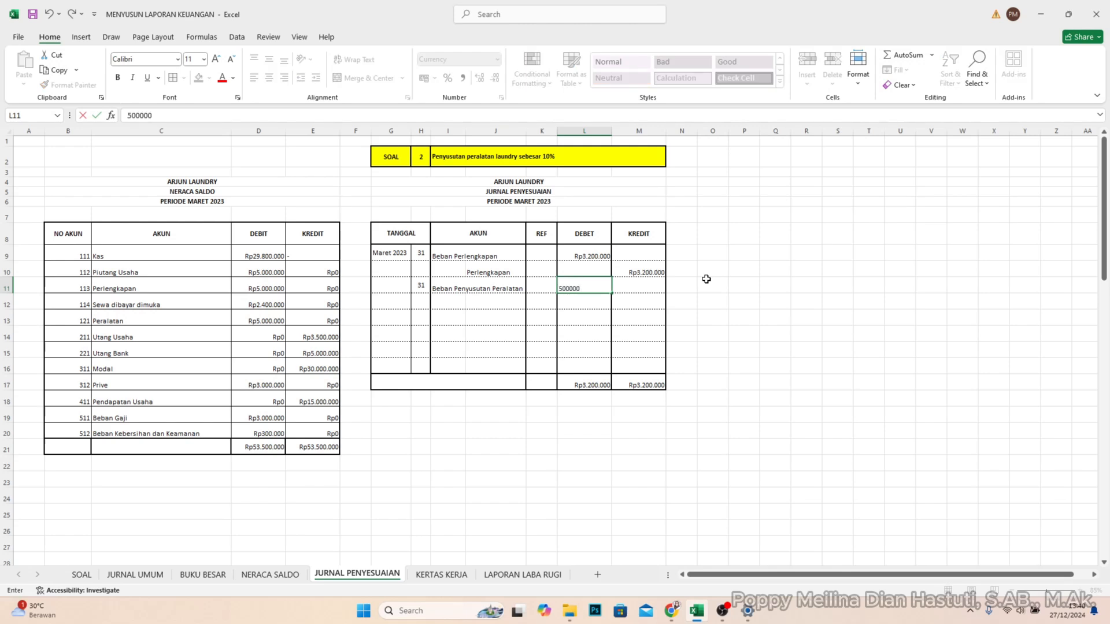
pyautogui.press('Return')
# - Enter credit account Akm. Penyusutan Peralatan in J12 and widen column J to fit the account name
pyautogui.click(480, 303)
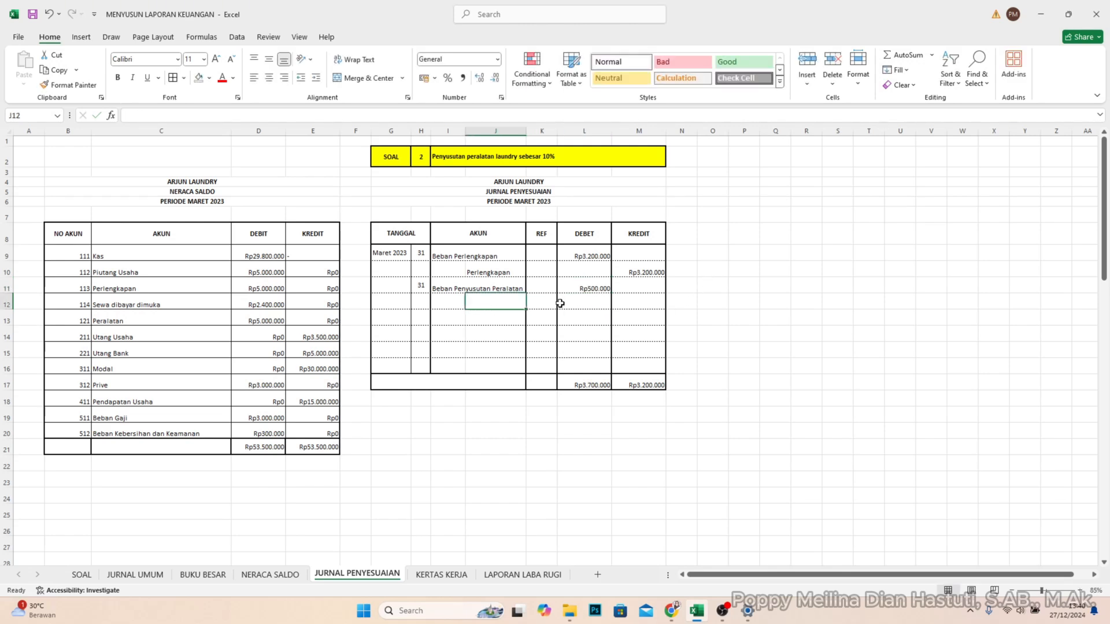
pyautogui.write('Akm')
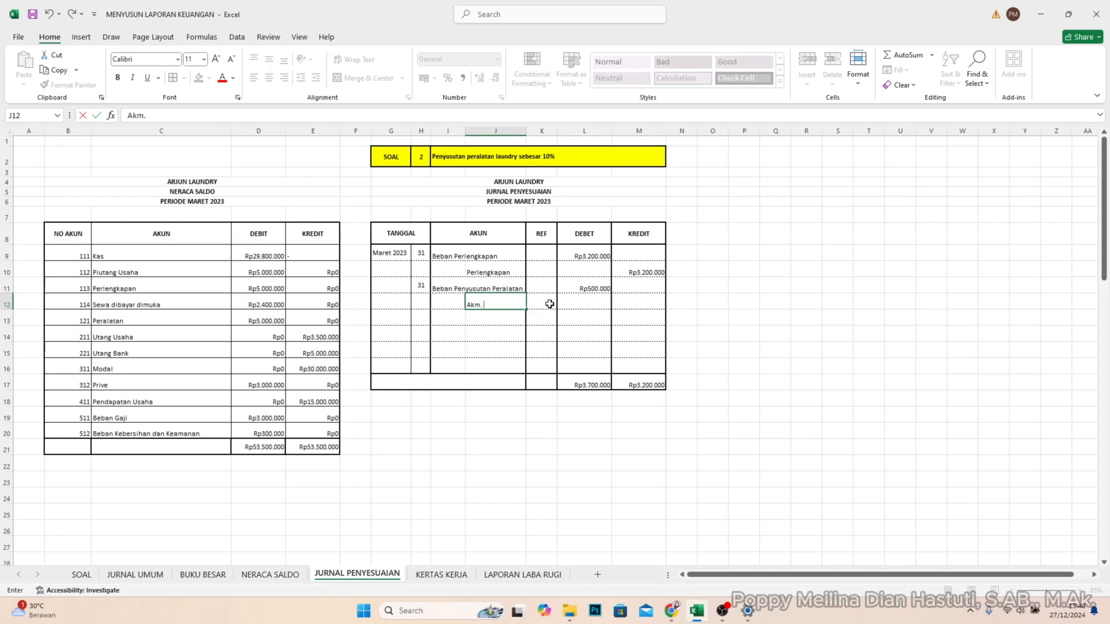
pyautogui.write('. Penyusutan Pe')
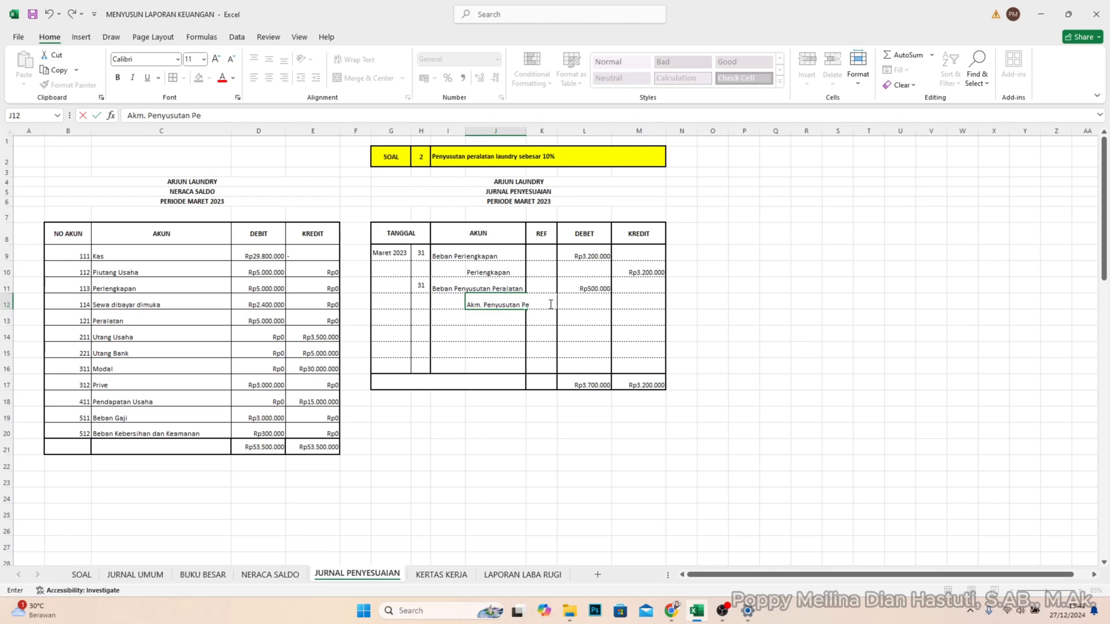
pyautogui.write('ralatan')
pyautogui.click(520, 131)
pyautogui.moveTo(525, 130); pyautogui.dragTo(559, 130)
# - Enter the Akm. Penyusutan Peralatan amount of 500000 in KREDIT cell M12
pyautogui.click(631, 314)
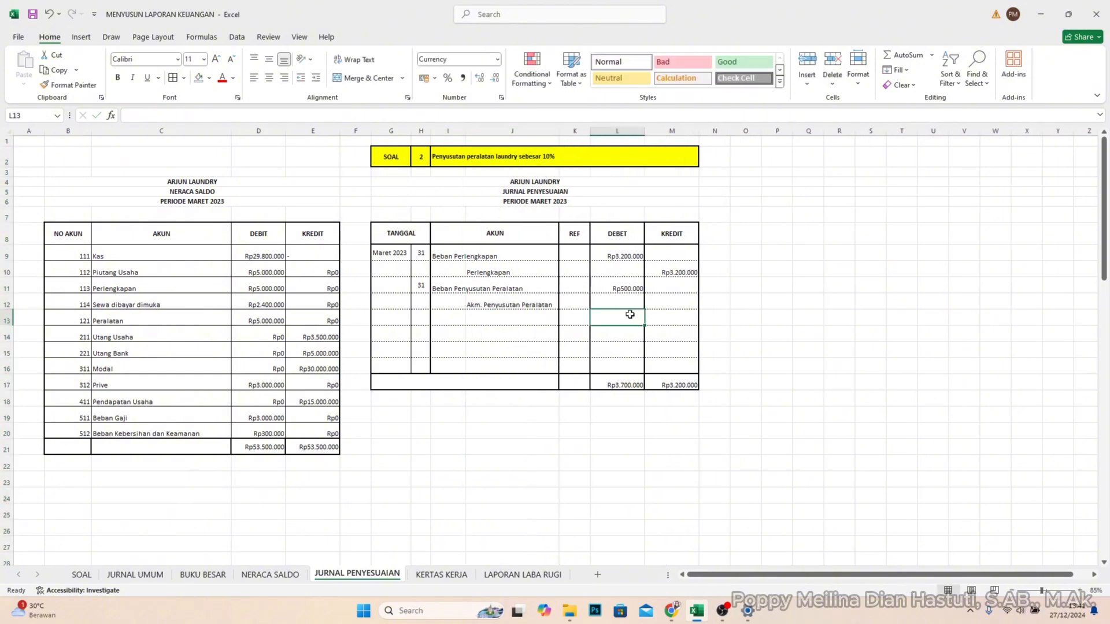
pyautogui.click(672, 302)
pyautogui.write('500000')
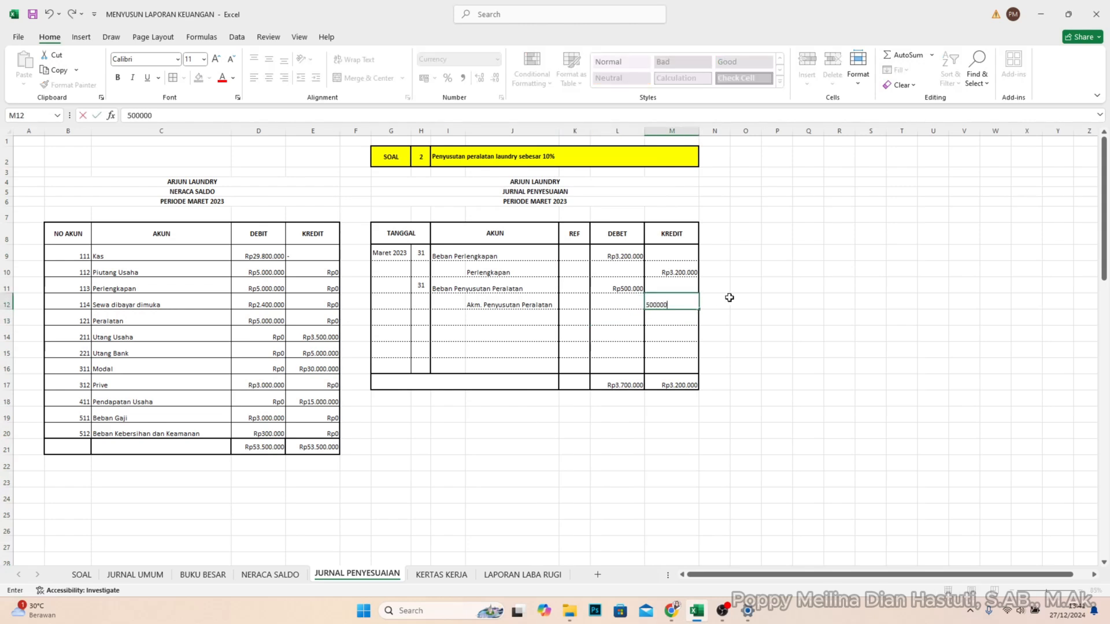
pyautogui.press('Return')
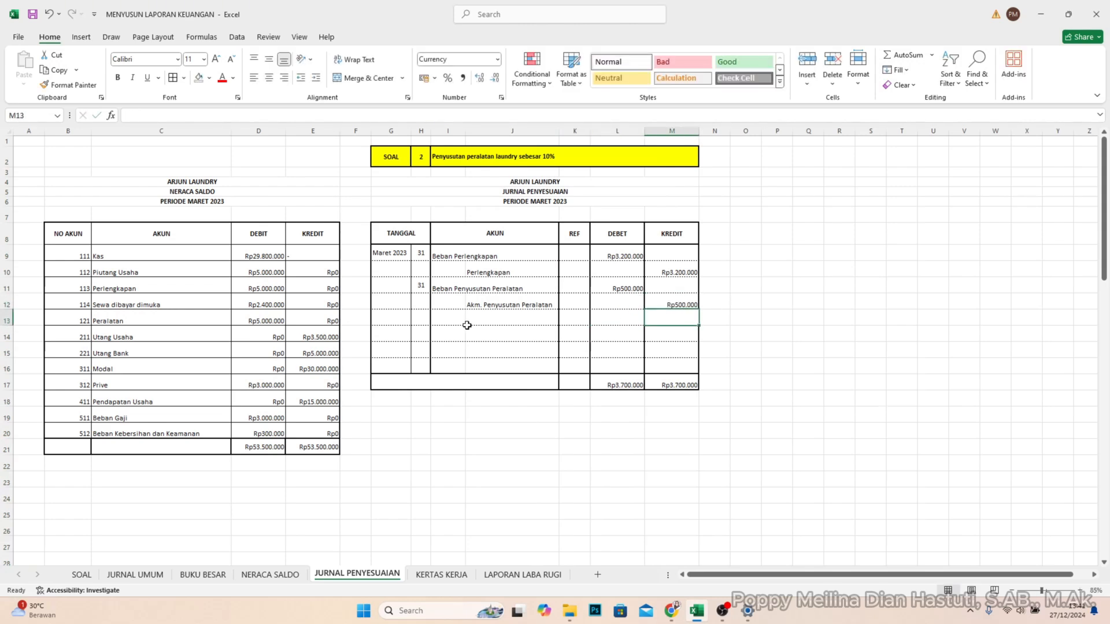
# - Set the SOAL number in H2 to 3
pyautogui.click(417, 313)
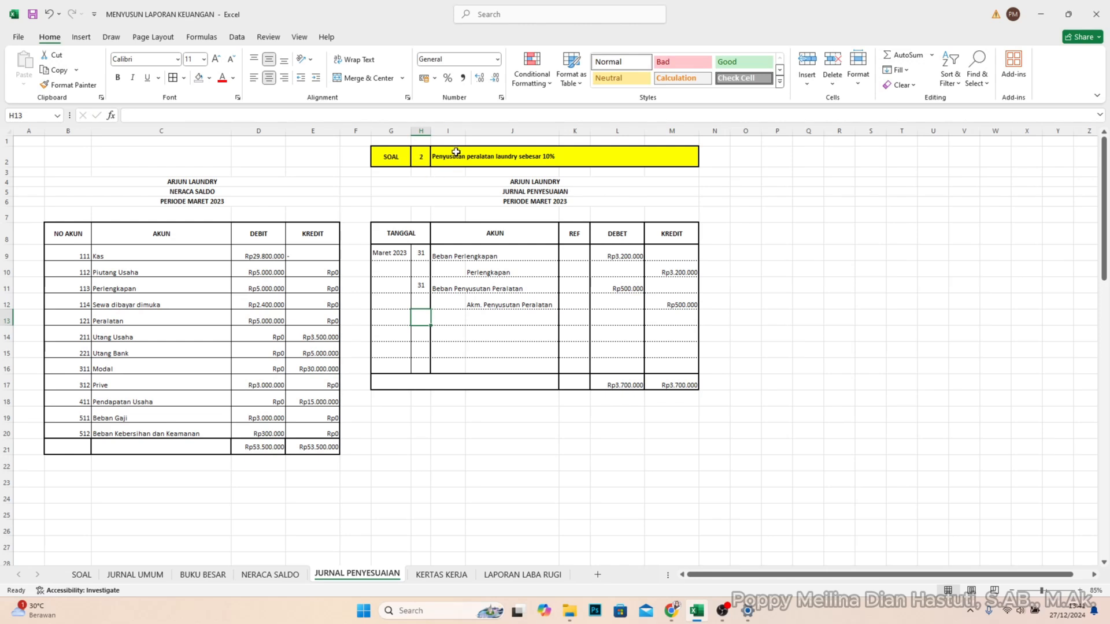
pyautogui.click(417, 158)
pyautogui.doubleClick(420, 158)
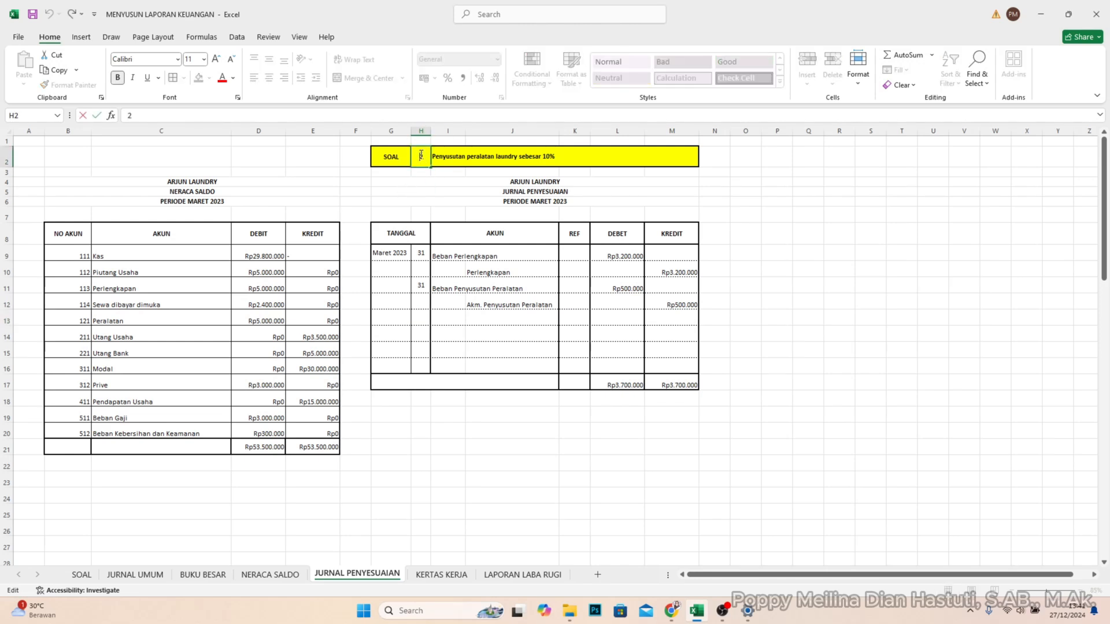
pyautogui.moveTo(420, 156); pyautogui.dragTo(437, 156)
pyautogui.write('3')
pyautogui.press('Return')
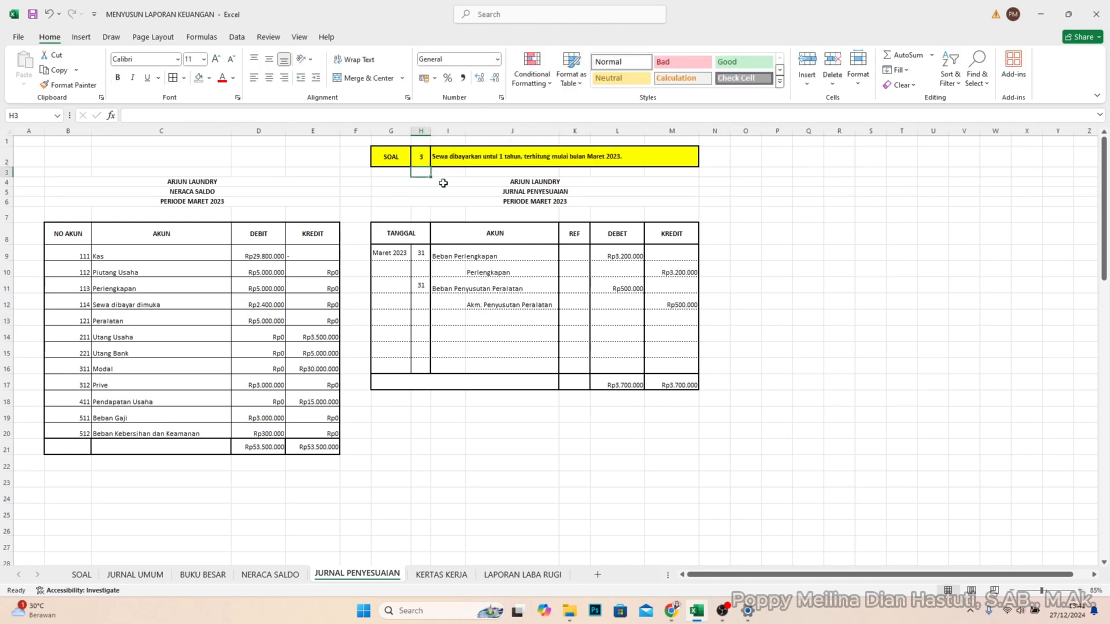
# - Enter day 31 in H13 and debit account Beban Sewa in I13, checking the Sewa dibayar dimuka balance in the trial balance
pyautogui.click(417, 318)
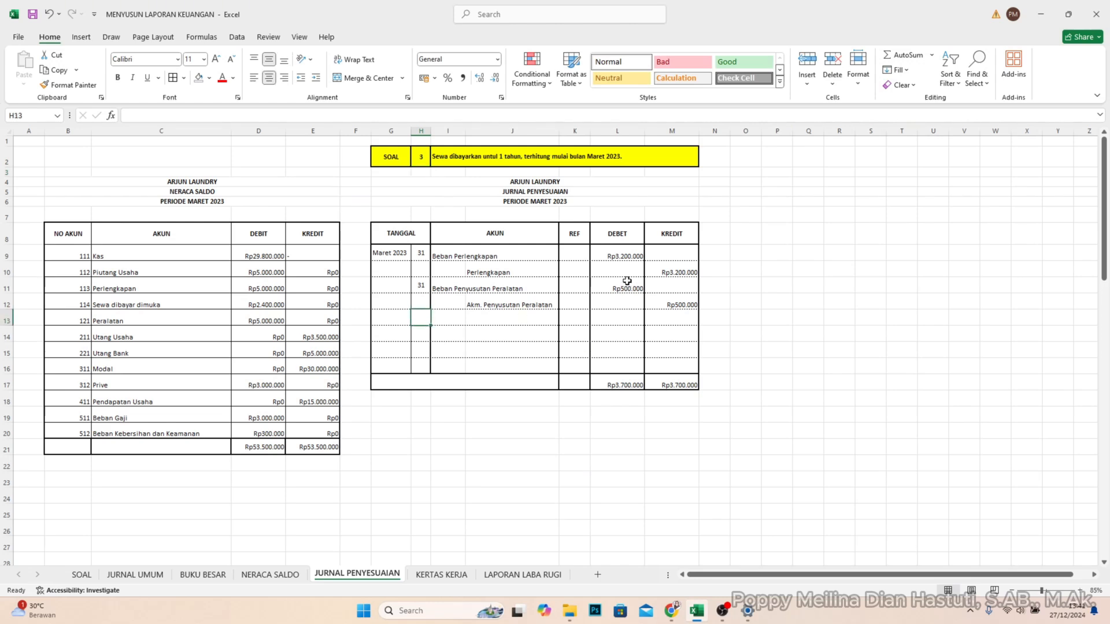
pyautogui.write('31')
pyautogui.press('Tab')
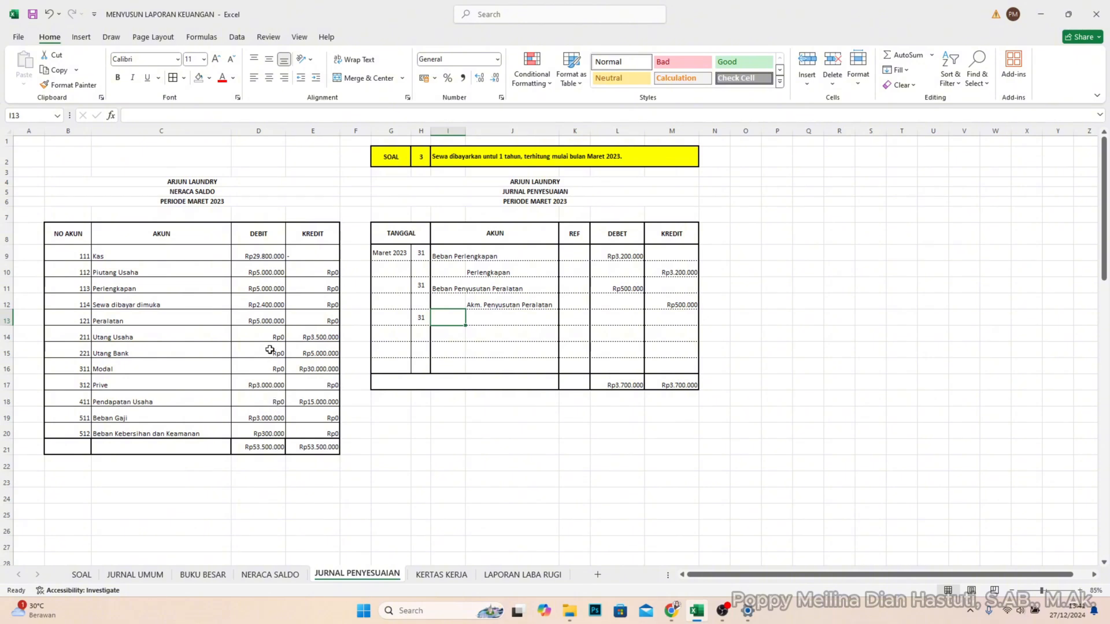
pyautogui.click(272, 305)
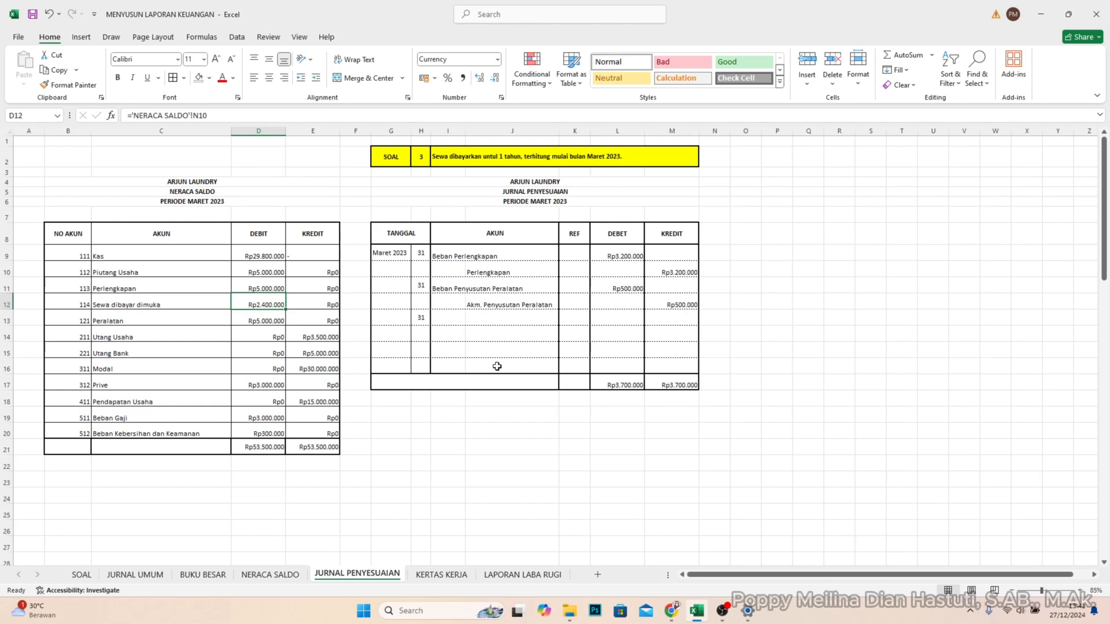
pyautogui.click(463, 319)
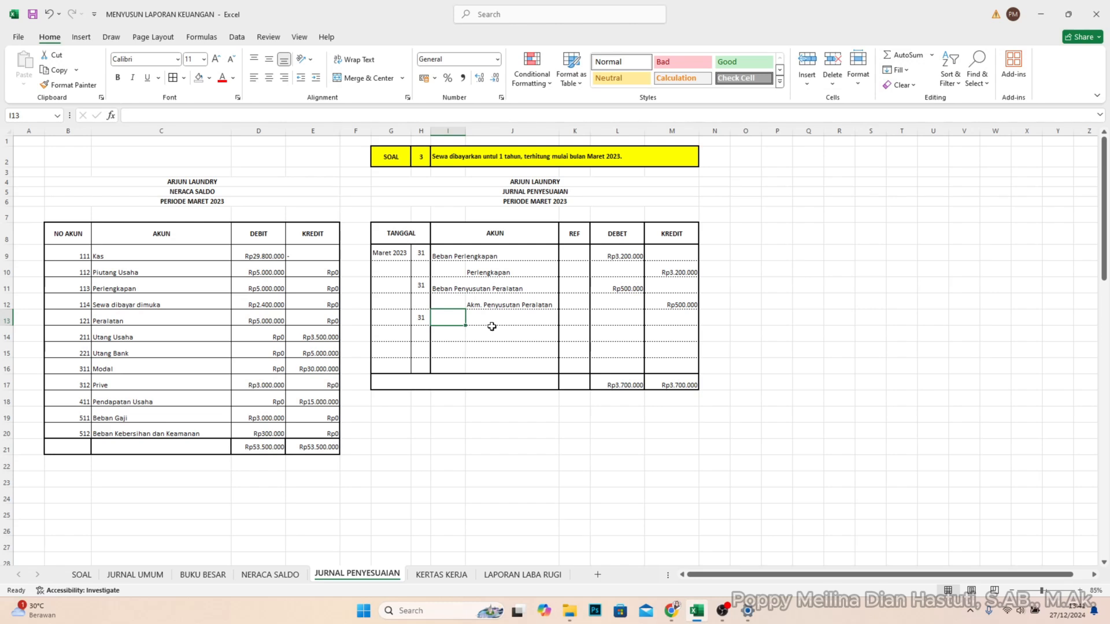
pyautogui.write('Beban S')
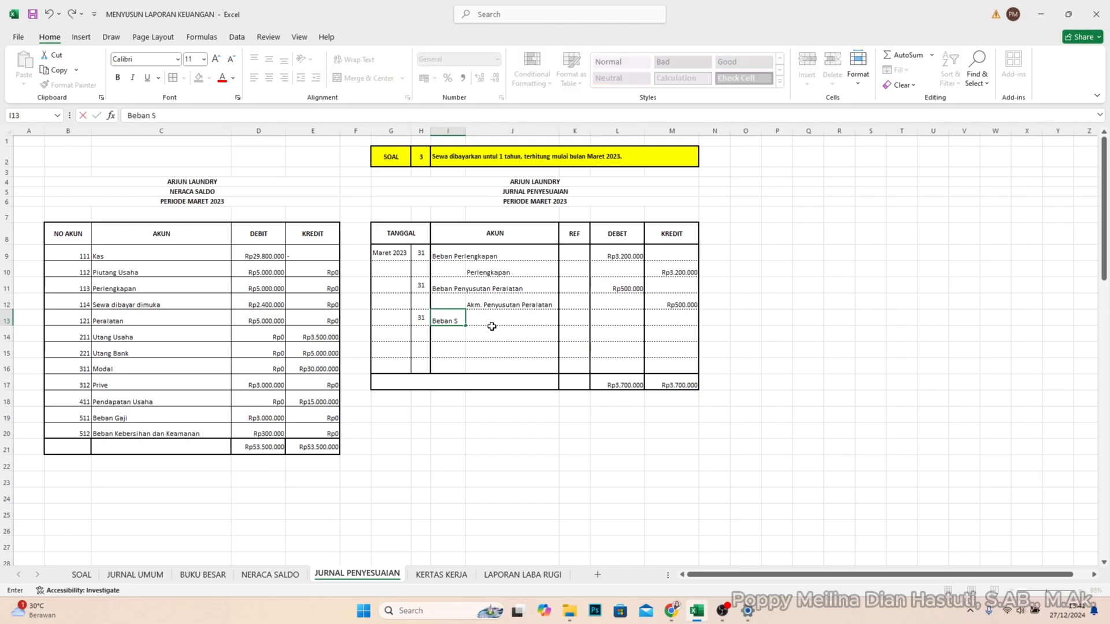
pyautogui.write('ewa')
pyautogui.press('Return')
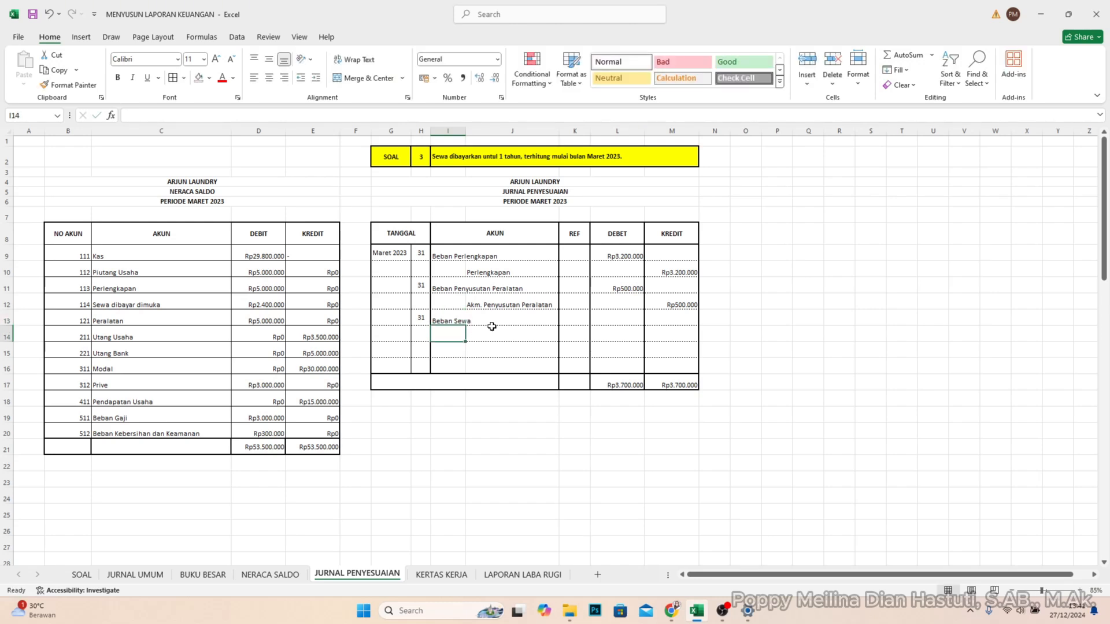
# - Enter credit account Sewa dibayar dimuka in J14
pyautogui.click(493, 330)
pyautogui.write('S')
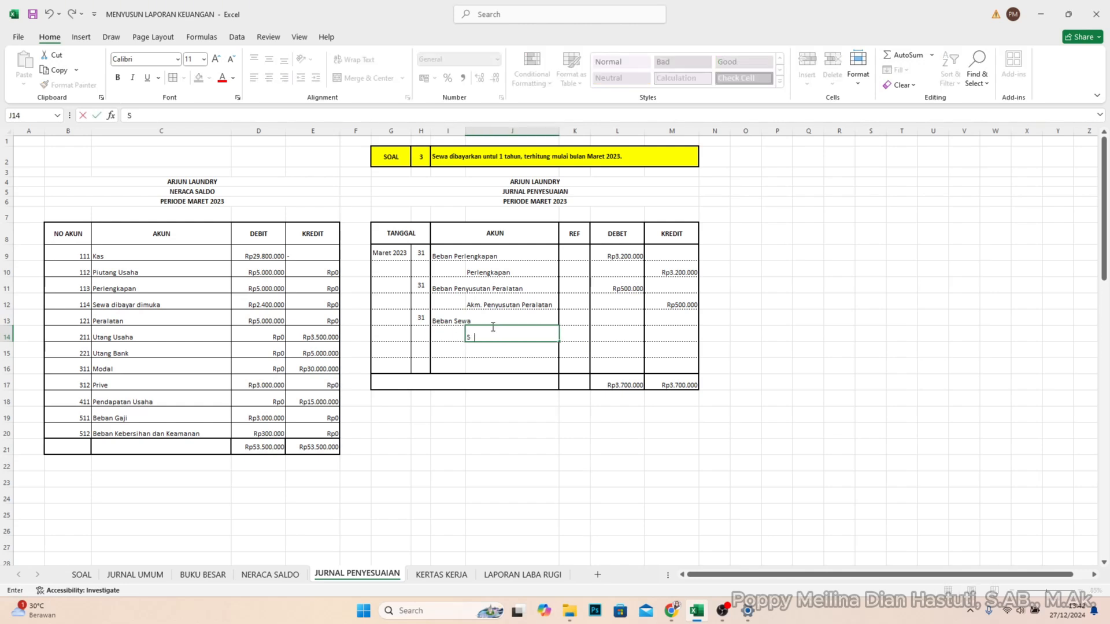
pyautogui.write('ewa dibayar dimuka')
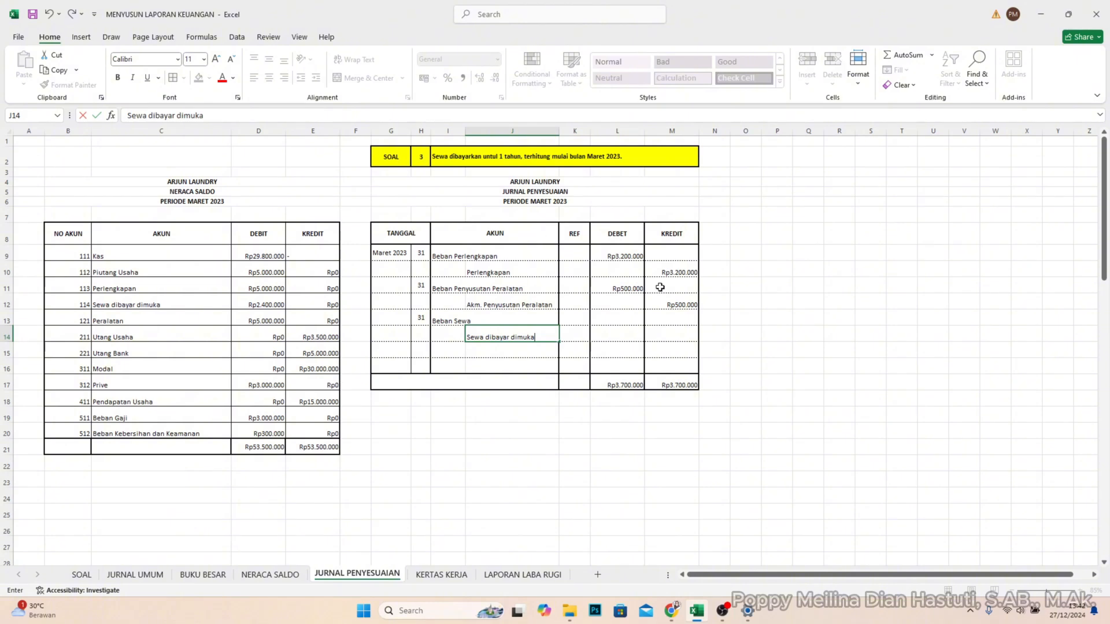
pyautogui.click(737, 330)
pyautogui.click(621, 323)
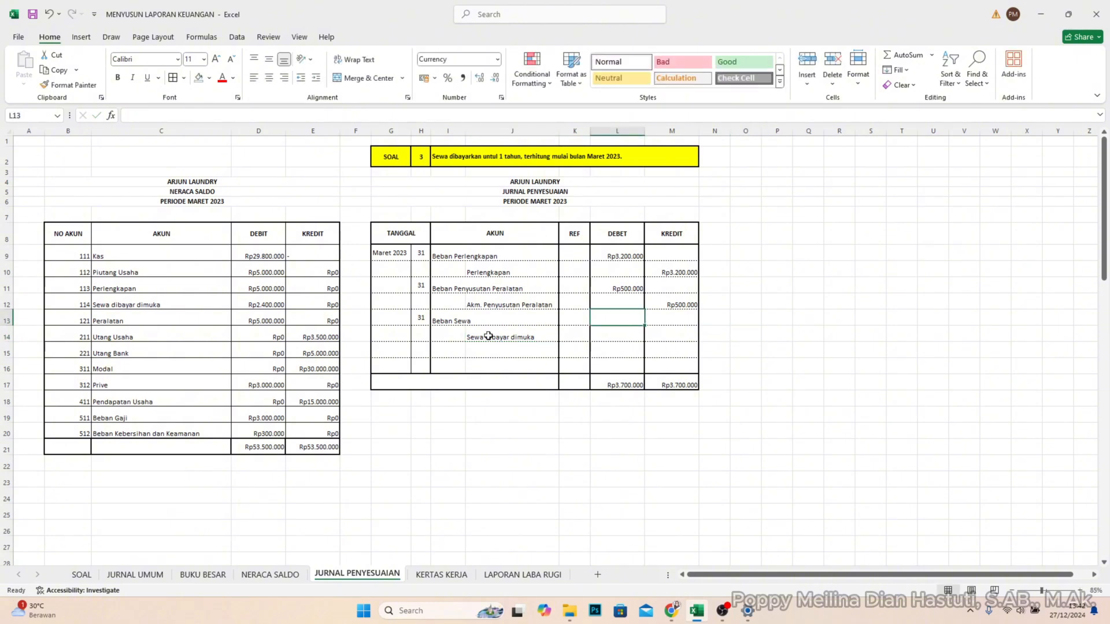
# - Vertically centre the account names in the AKUN range I9:J16
pyautogui.click(454, 321)
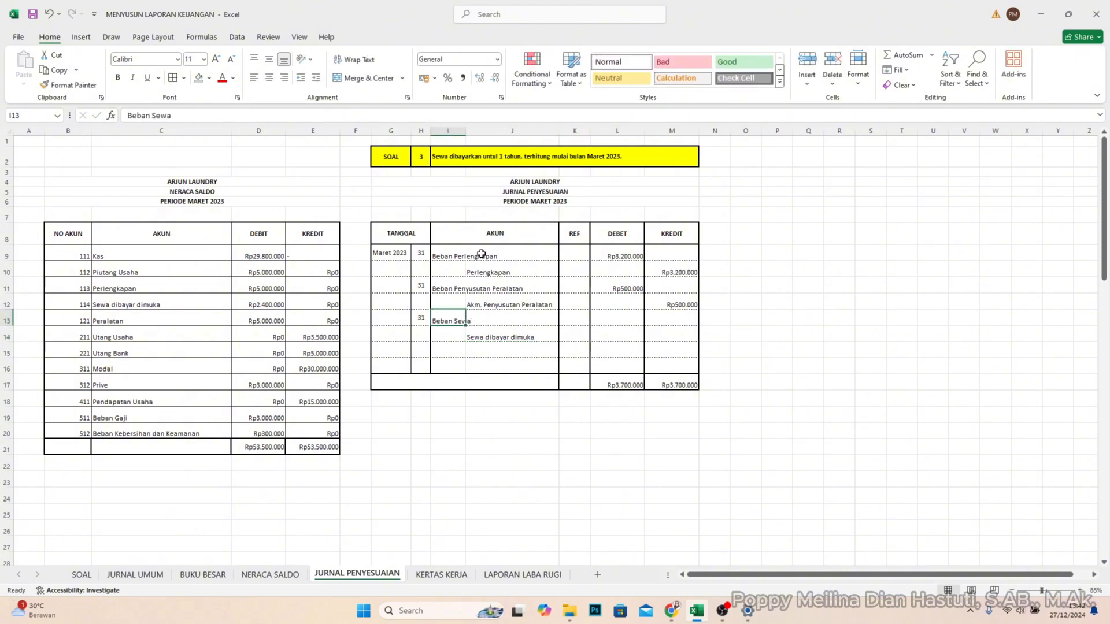
pyautogui.moveTo(461, 255); pyautogui.dragTo(511, 367)
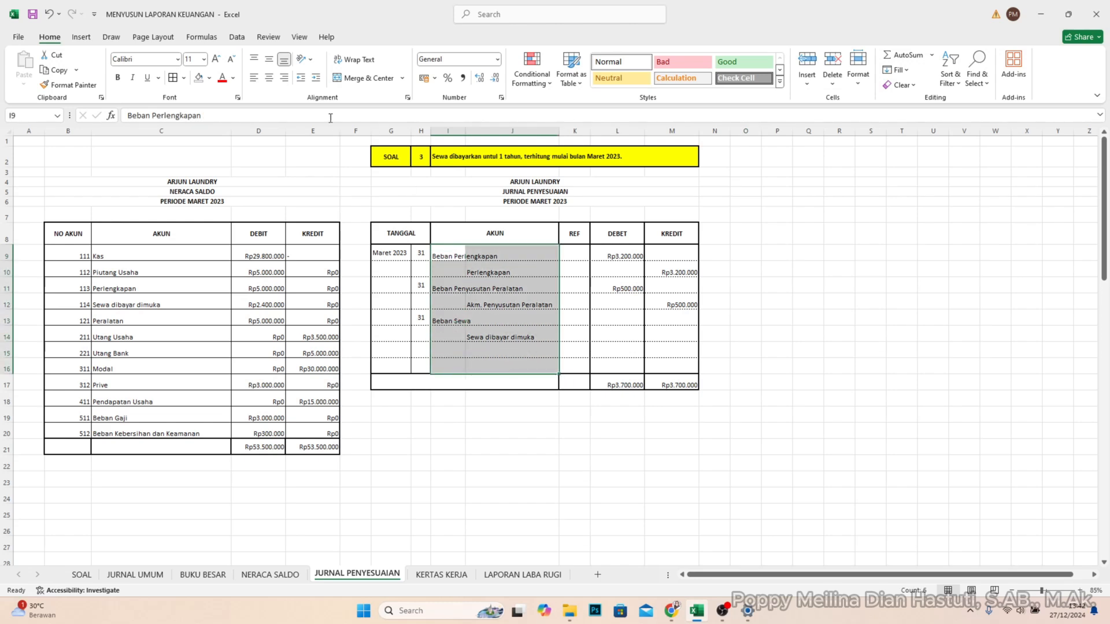
pyautogui.click(270, 60)
pyautogui.click(743, 285)
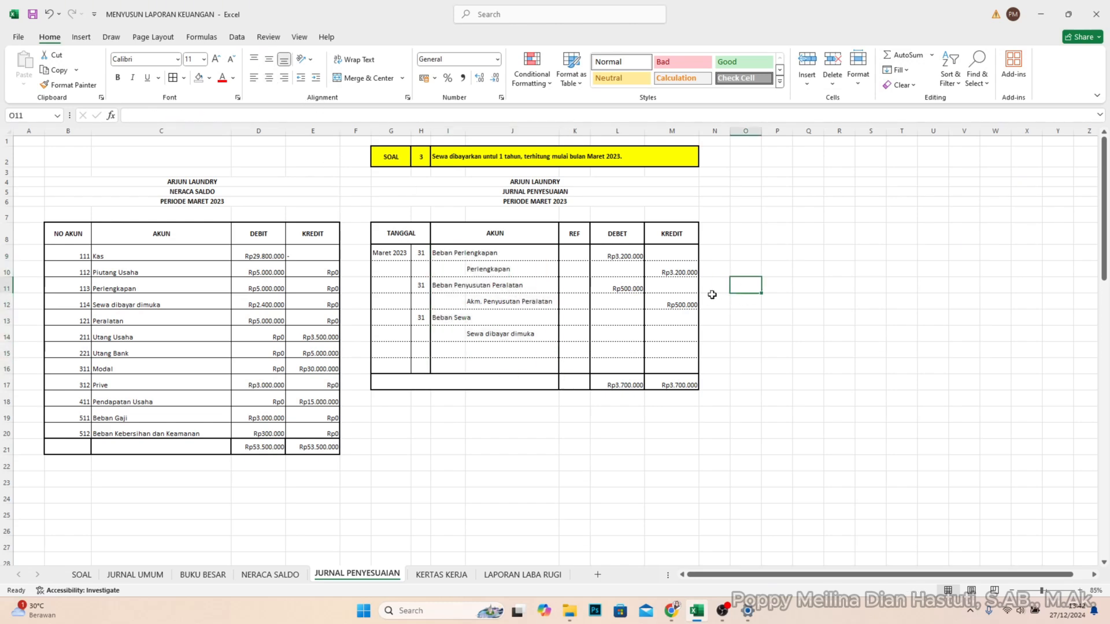
# - Write the rent calculation note "1/12 x Sewa dibayar dimuka" in P12 beside the journal
pyautogui.click(483, 330)
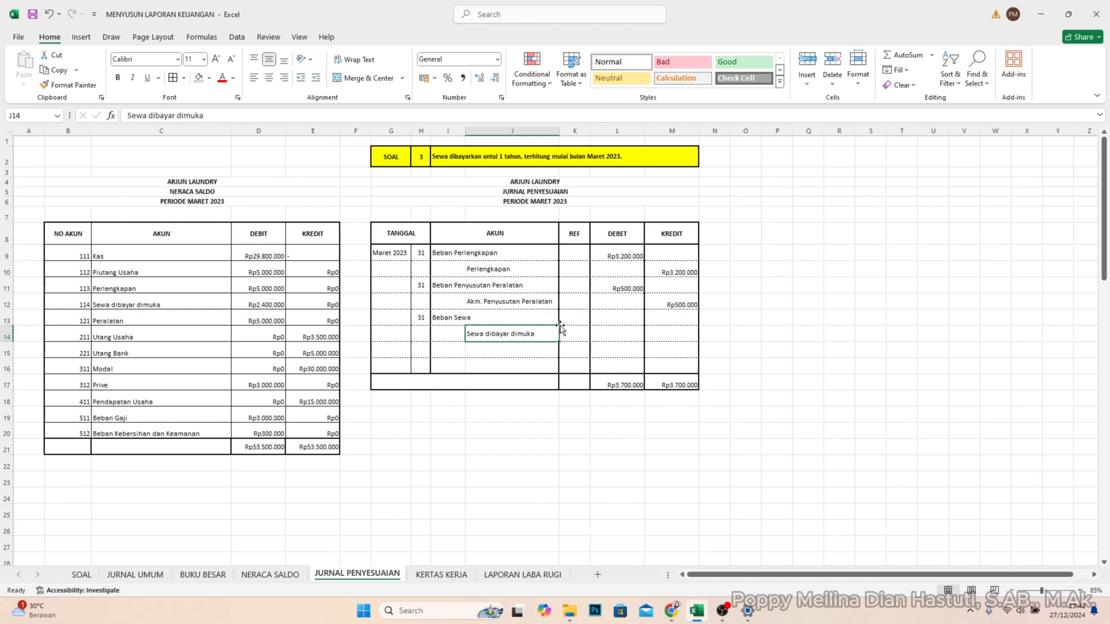
pyautogui.click(615, 317)
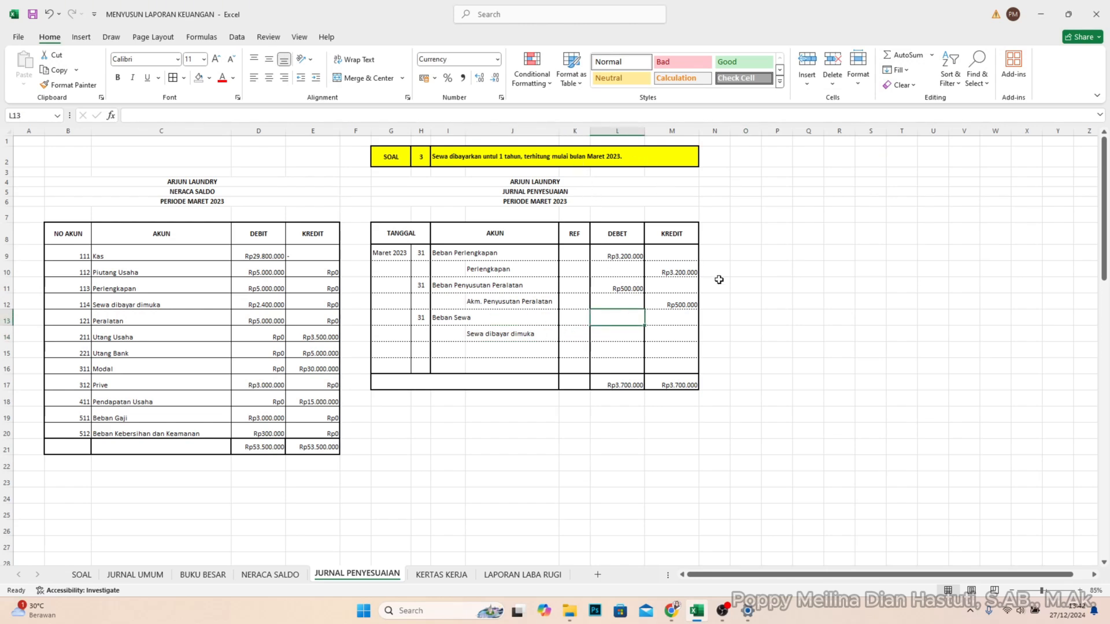
pyautogui.click(722, 182)
pyautogui.click(777, 302)
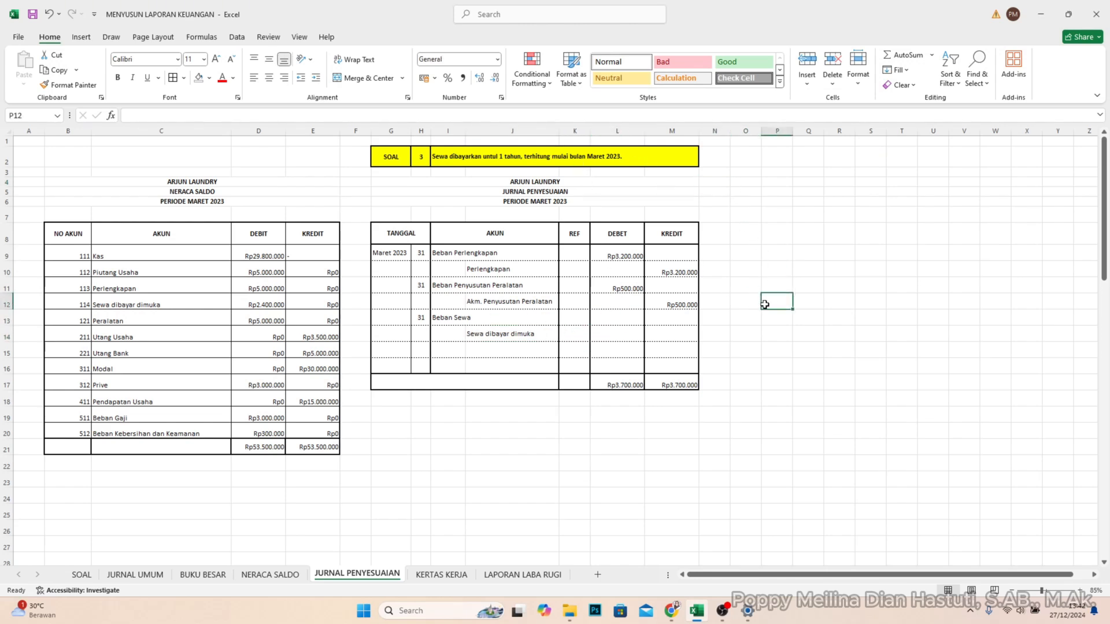
pyautogui.write('1/12 x')
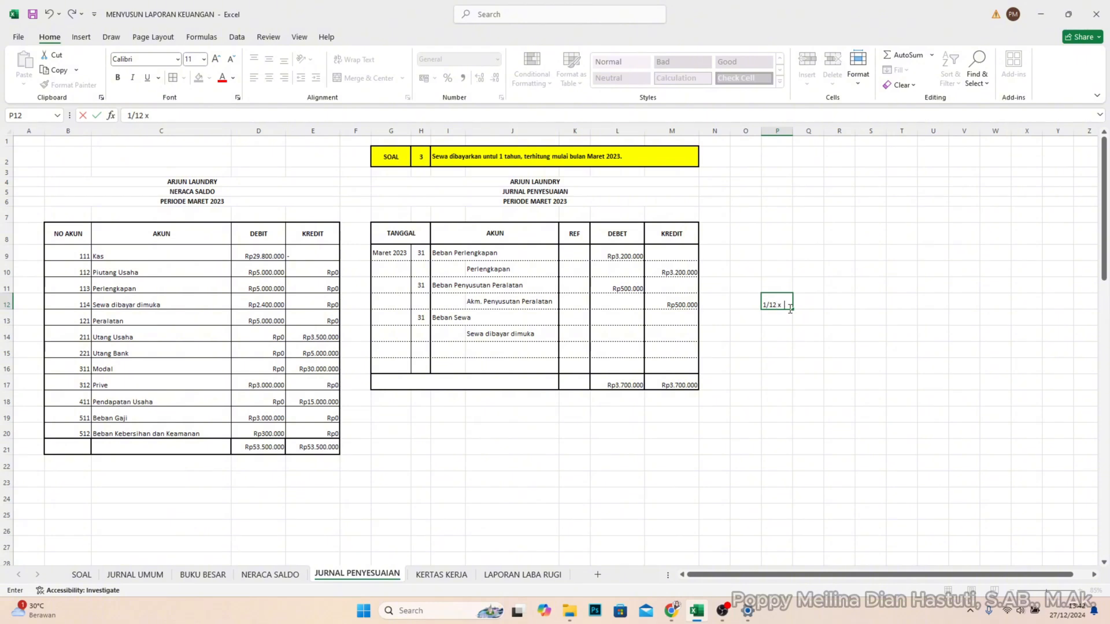
pyautogui.write('wa dibayar dibu')
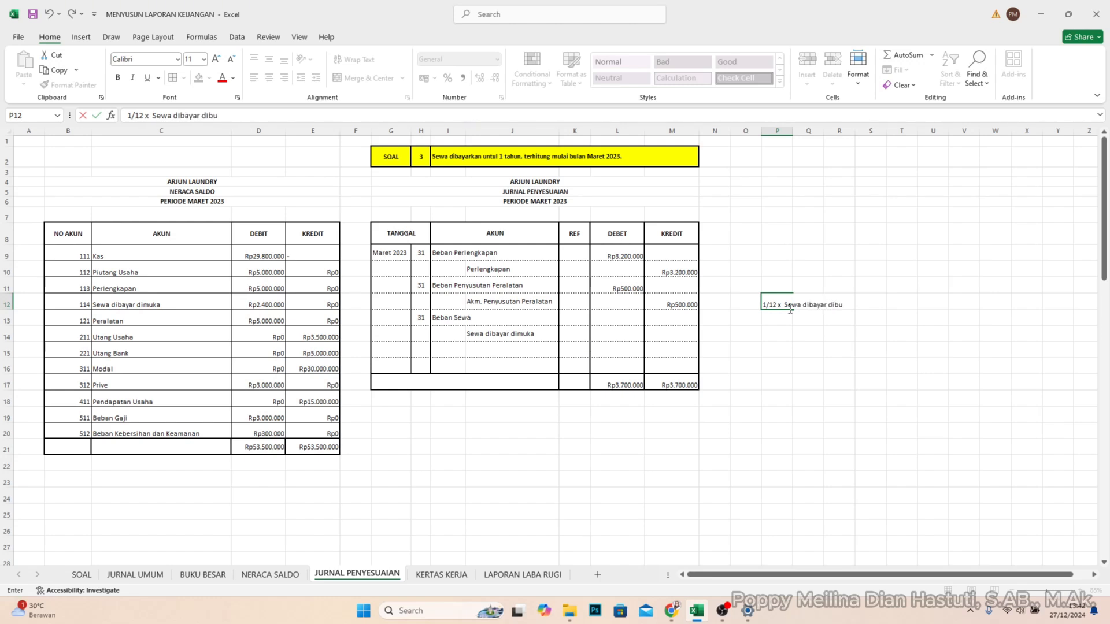
pyautogui.press('BackSpace')
pyautogui.press('BackSpace')
pyautogui.write('muka')
pyautogui.press('Return')
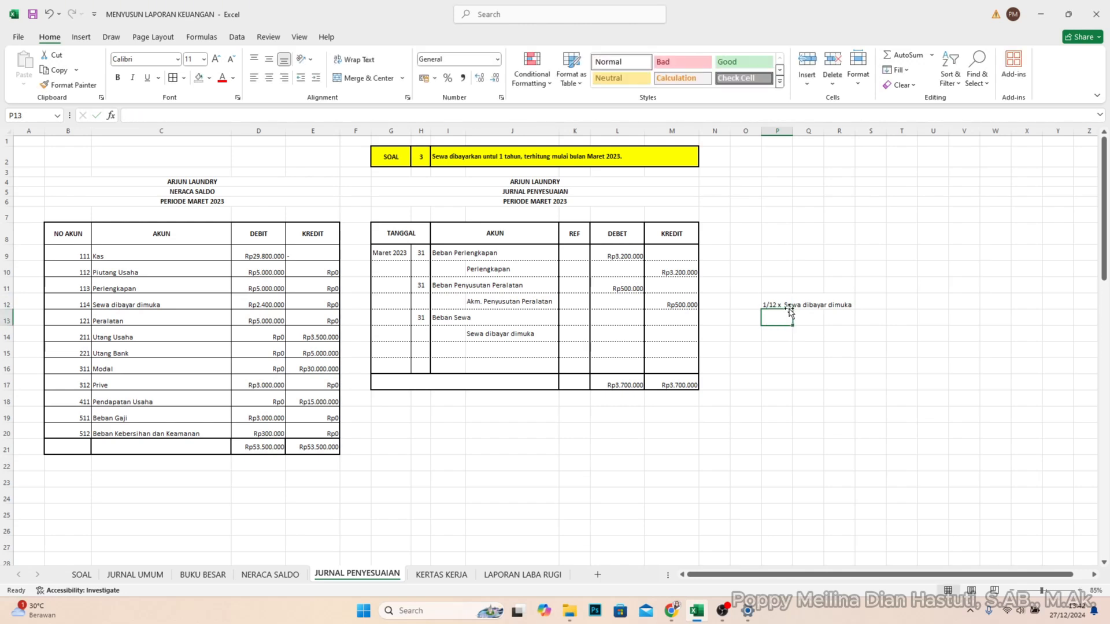
# - Enter the Beban Sewa amount of 200000 in DEBET cell L13
pyautogui.press('Left')
pyautogui.press('Left')
pyautogui.press('Left')
pyautogui.press('Left')
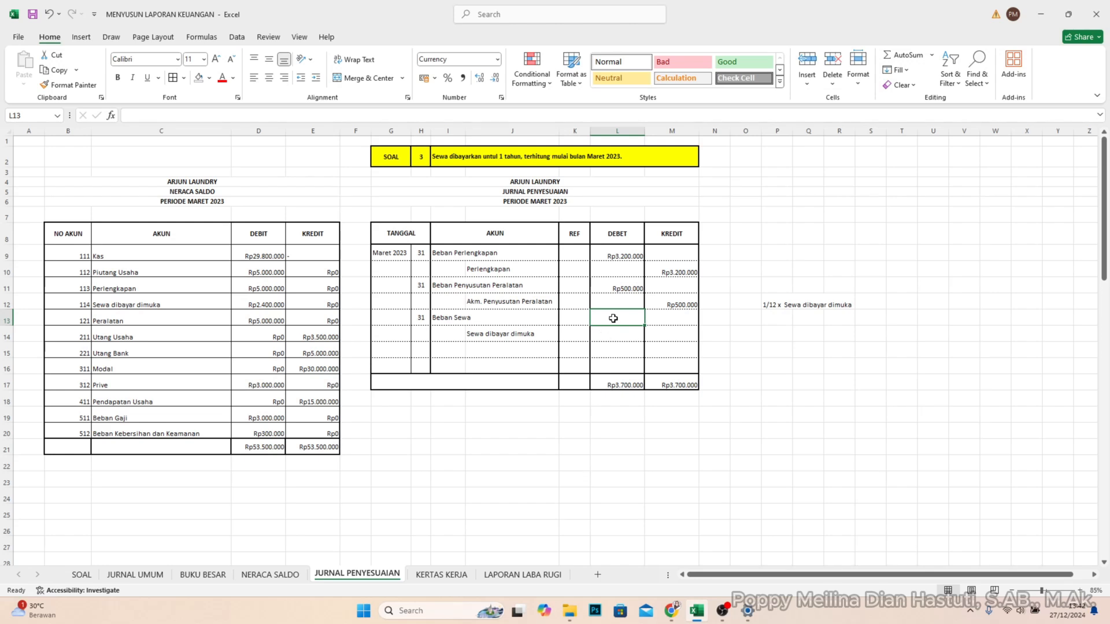
pyautogui.write('2')
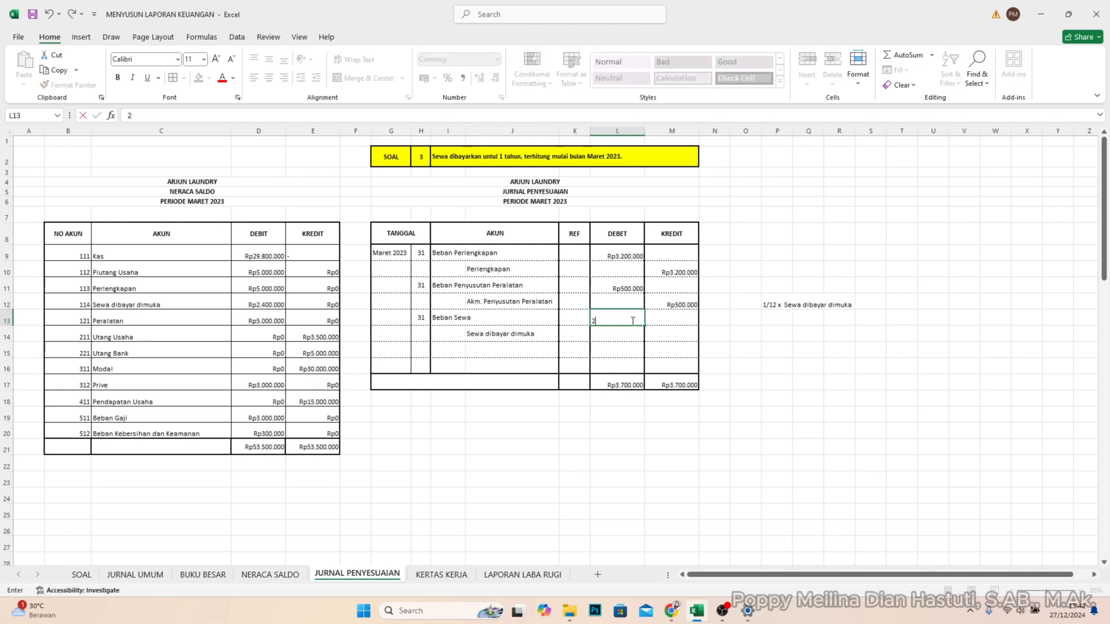
pyautogui.write('00.000')
pyautogui.press('Return')
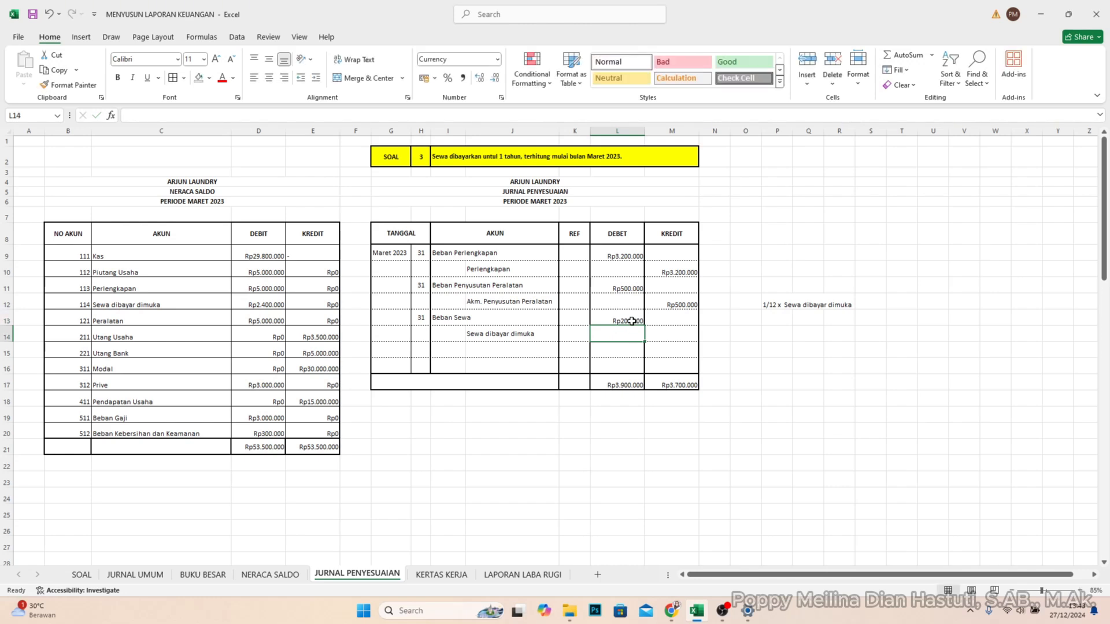
# - Enter the Sewa dibayar dimuka amount of 200000 in KREDIT cell M14
pyautogui.press('Right')
pyautogui.write('20')
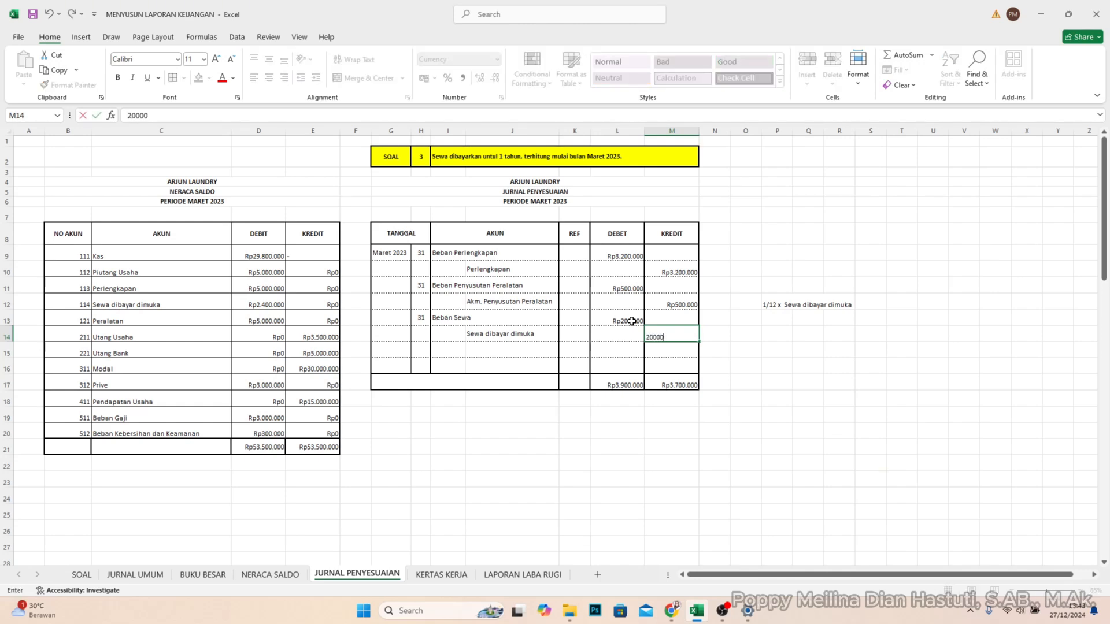
pyautogui.press('Return')
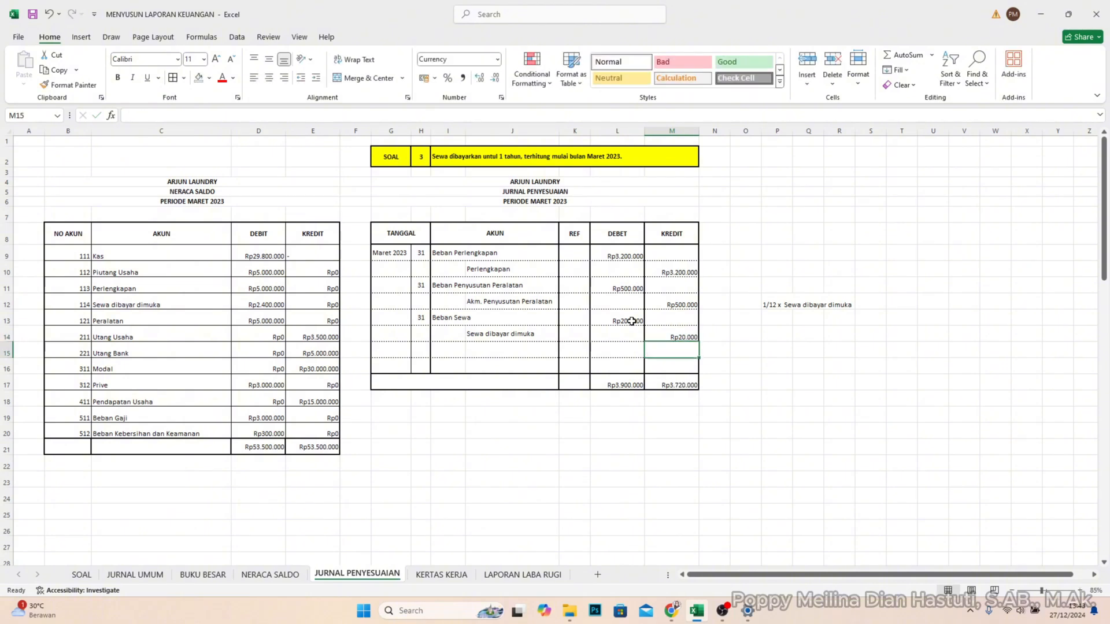
pyautogui.press('Up')
pyautogui.write('20')
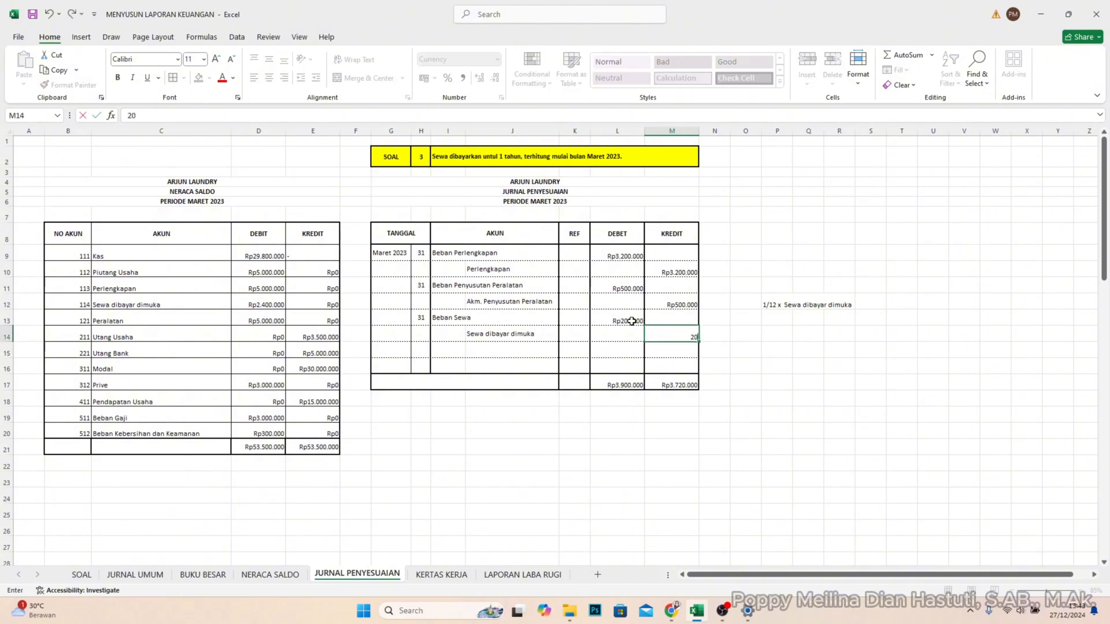
pyautogui.write('0.000')
pyautogui.press('Return')
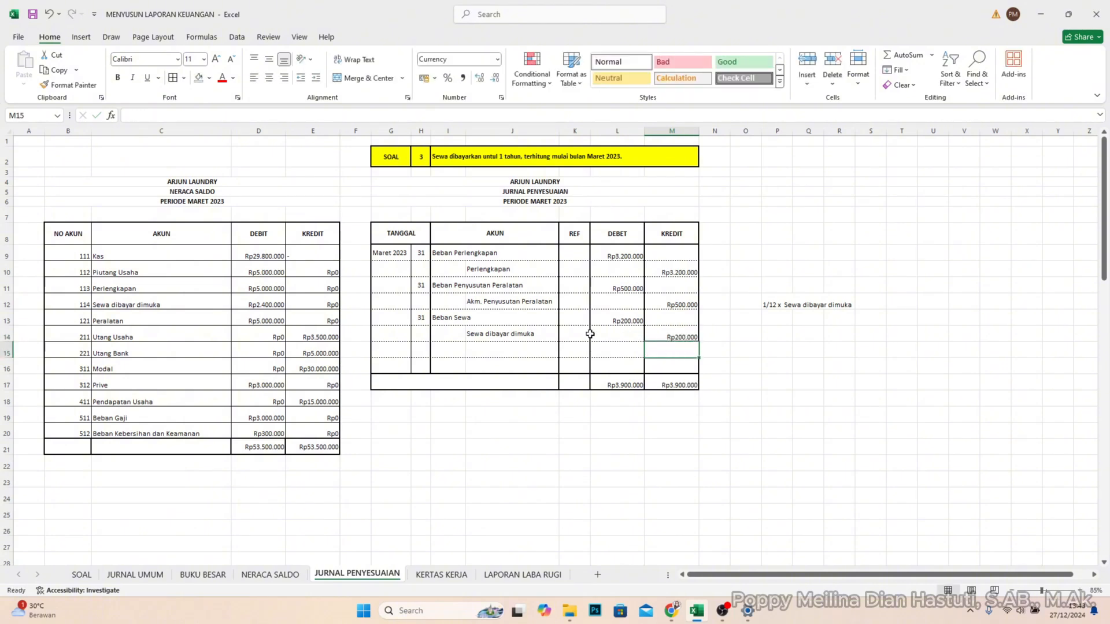
# - Set the SOAL number in H2 to 4 and select day cell H15 for the next journal entry
pyautogui.click(426, 349)
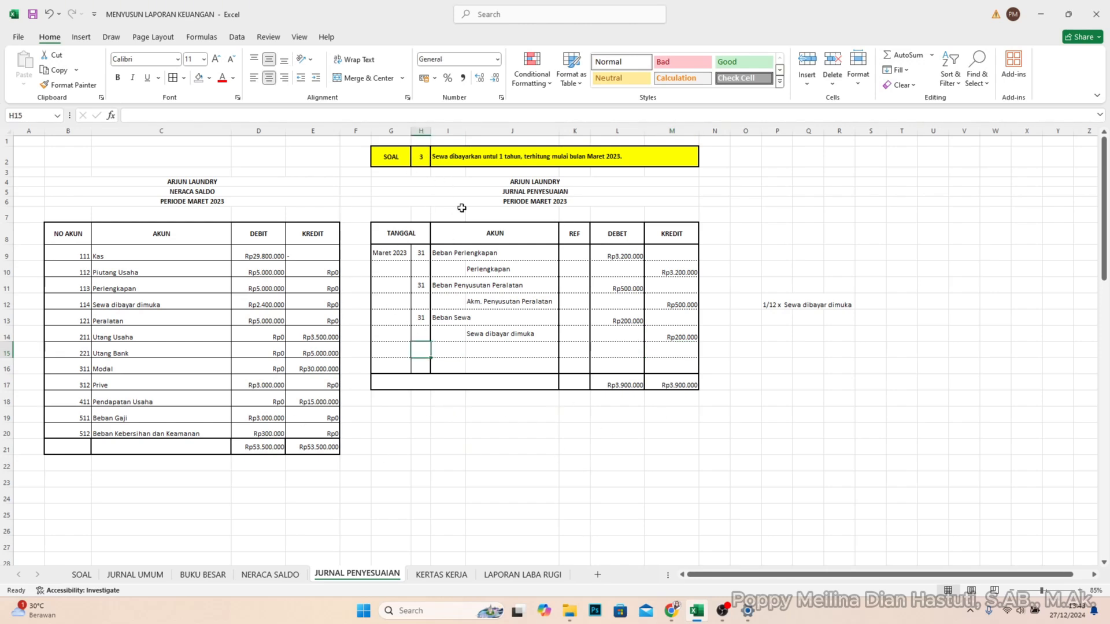
pyautogui.click(420, 157)
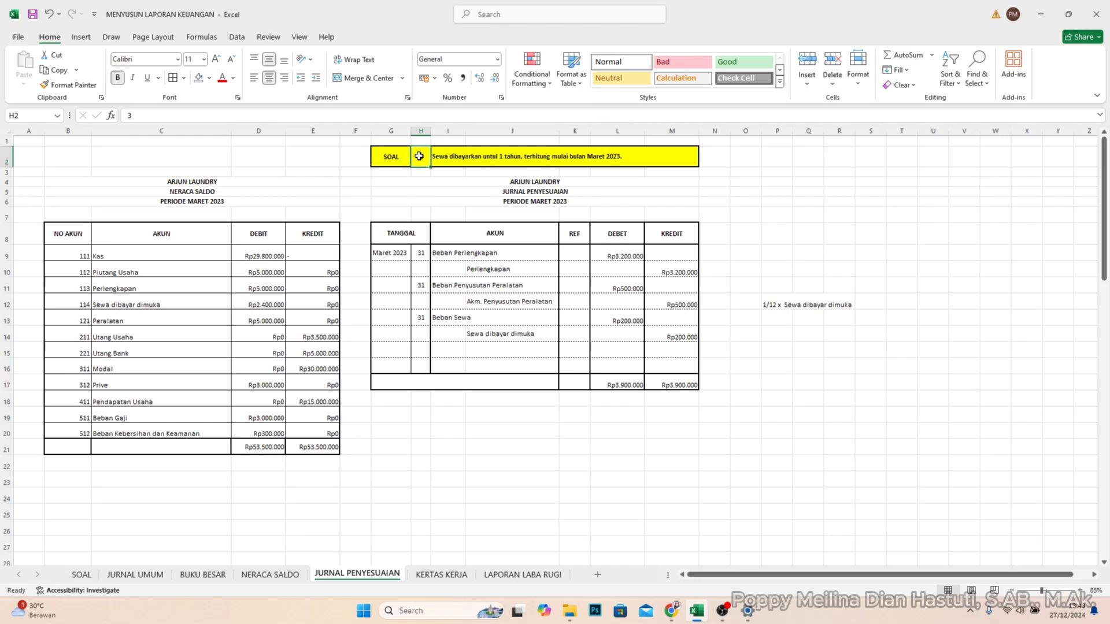
pyautogui.write('4')
pyautogui.press('Return')
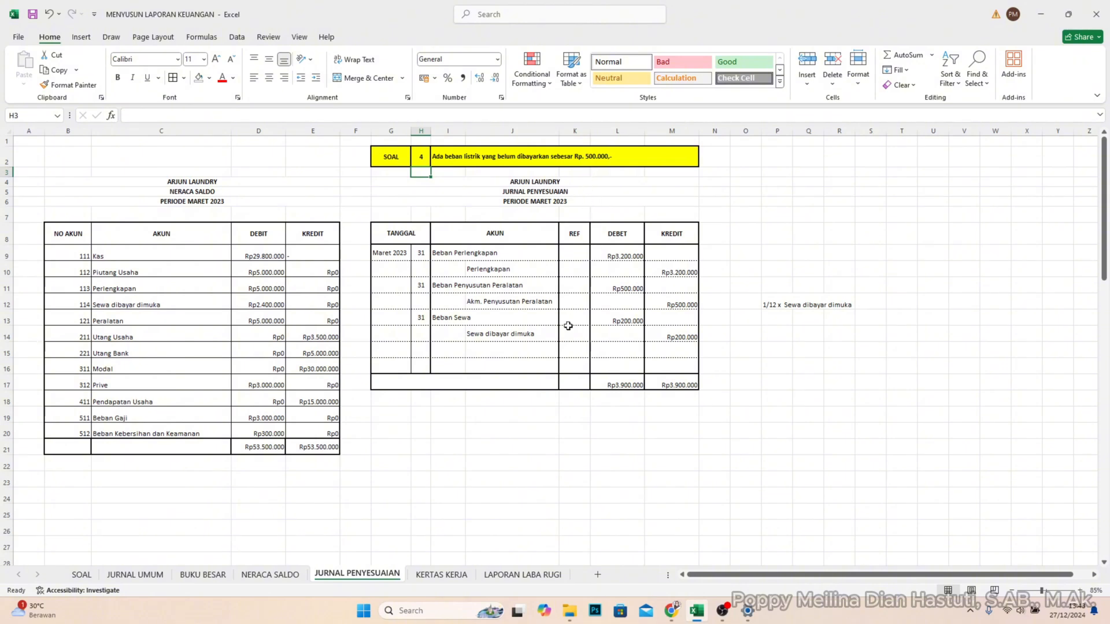
pyautogui.click(415, 351)
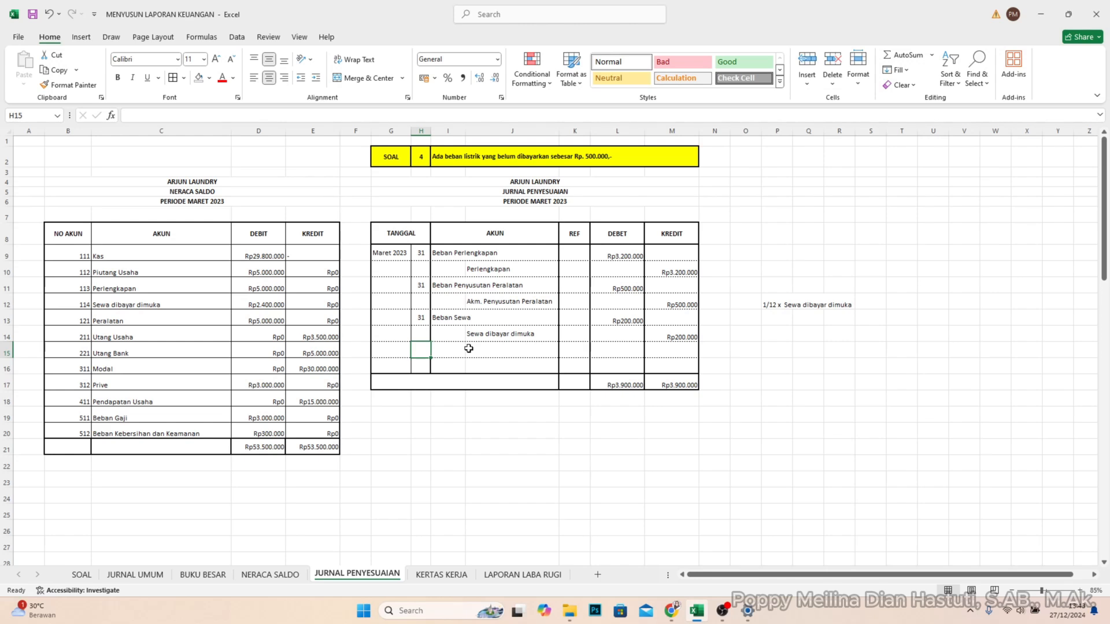
# - Enter day 31 in H15 with the accounts Beban Listrik in I15 and Utang Listrik in J16
pyautogui.write('31')
pyautogui.press('Tab')
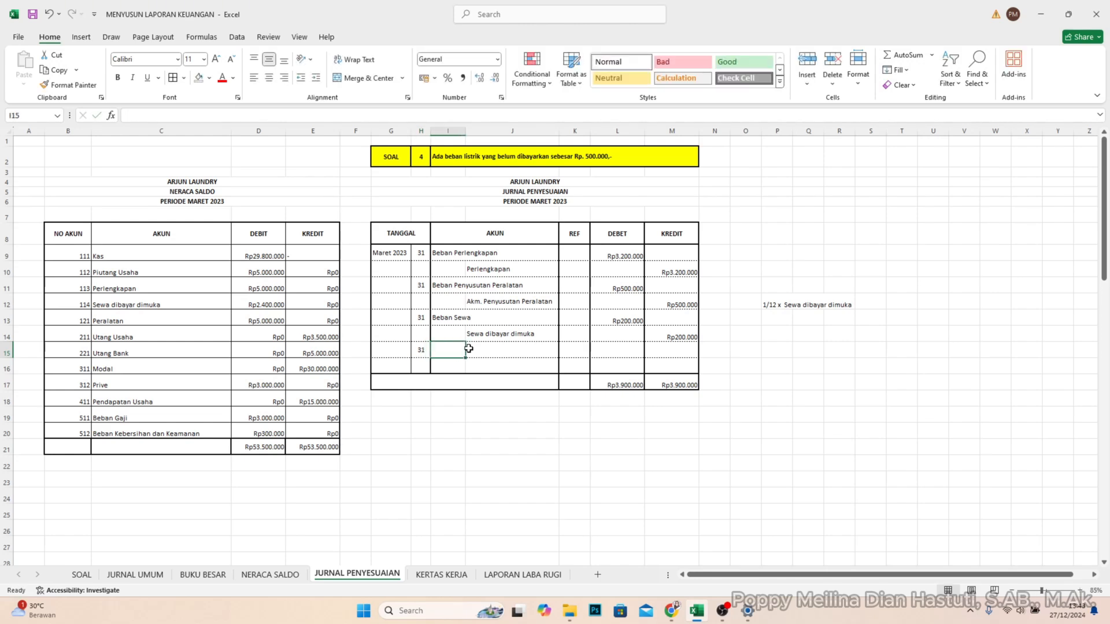
pyautogui.write('Beban Listrik')
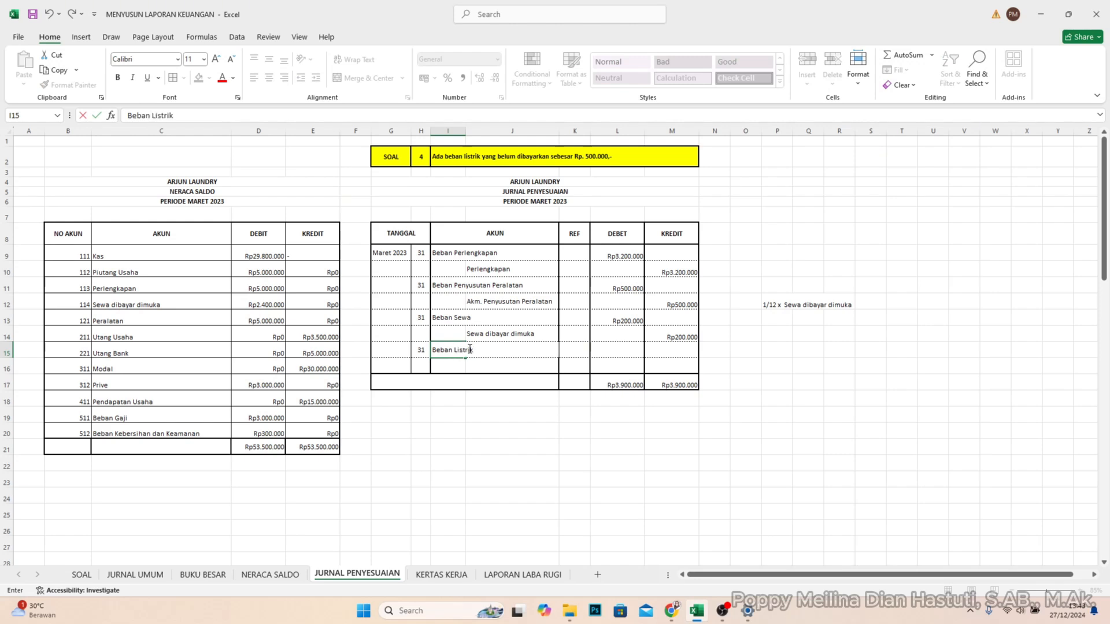
pyautogui.press('Down')
pyautogui.press('Right')
pyautogui.write('Ut')
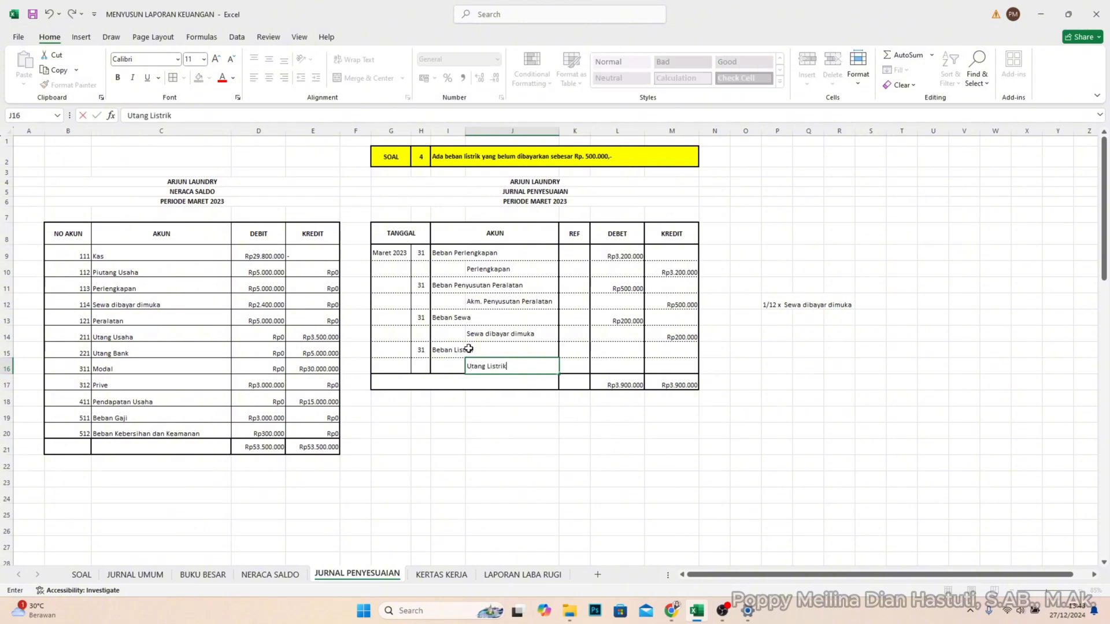
pyautogui.write('ang Listrik')
# - Enter 500000 as the Beban Listrik debit in L15 and as the Utang Listrik credit in M16
pyautogui.click(638, 354)
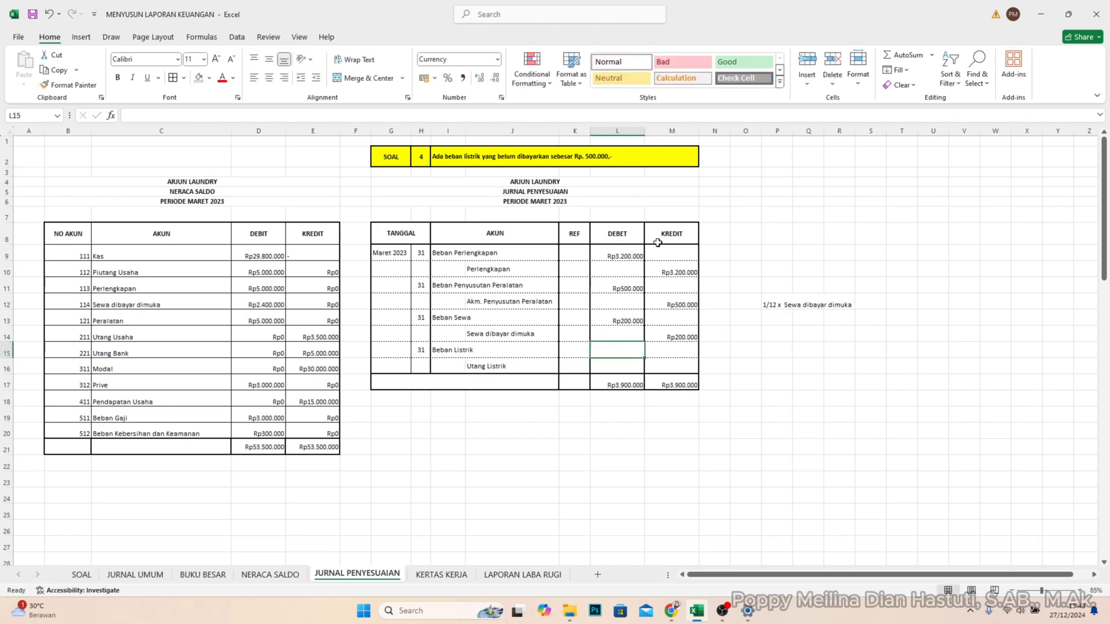
pyautogui.write('5')
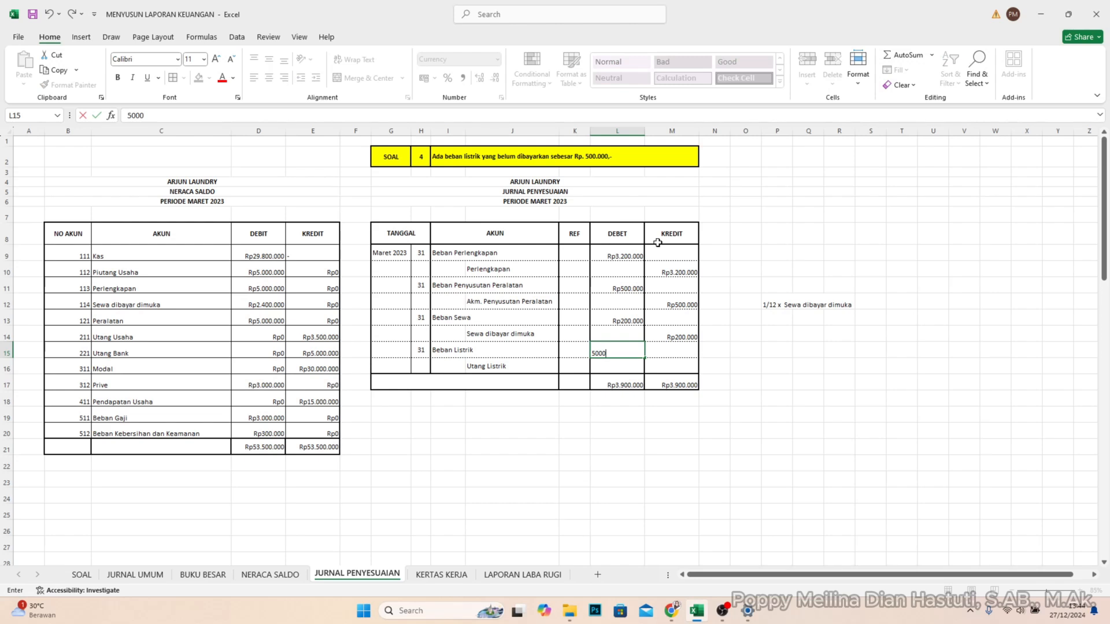
pyautogui.write('00.000')
pyautogui.press('Return')
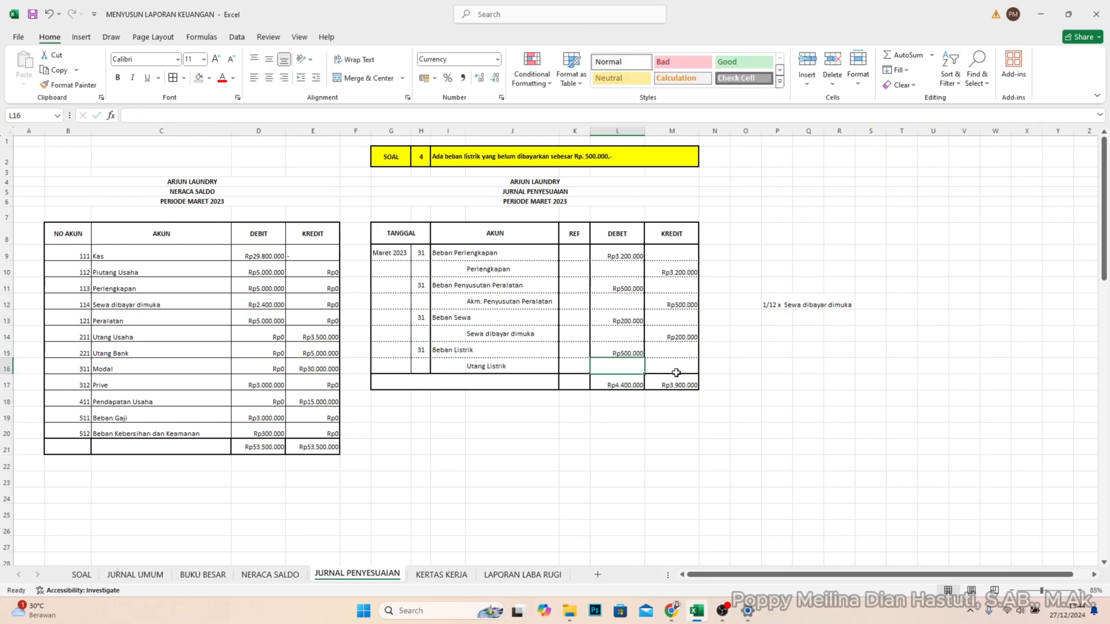
pyautogui.click(674, 369)
pyautogui.write('500.0')
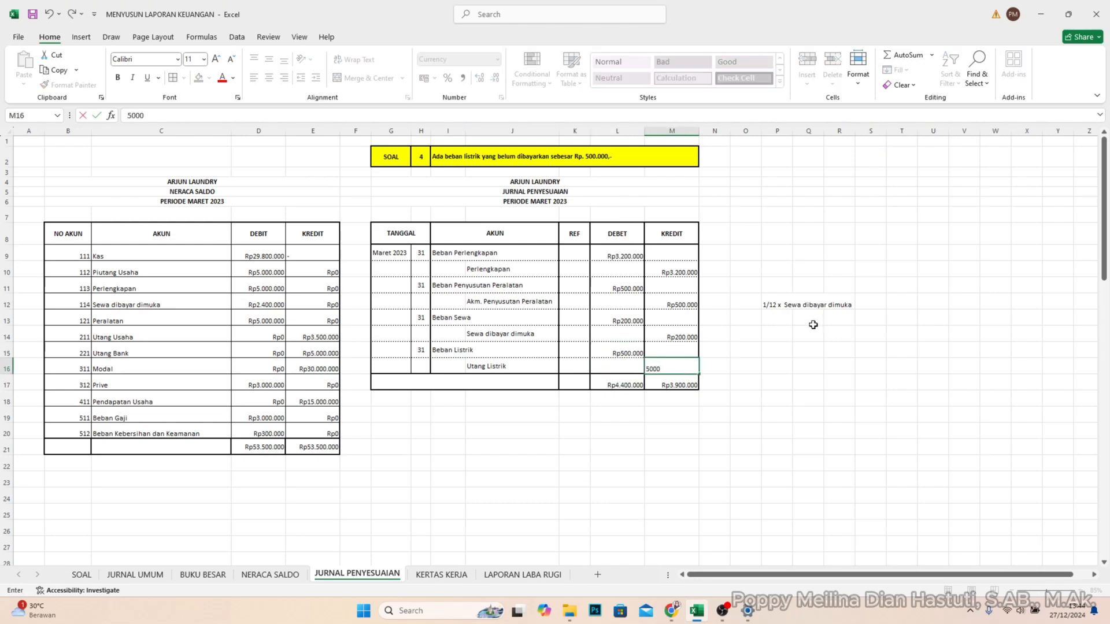
pyautogui.write('00')
pyautogui.press('Return')
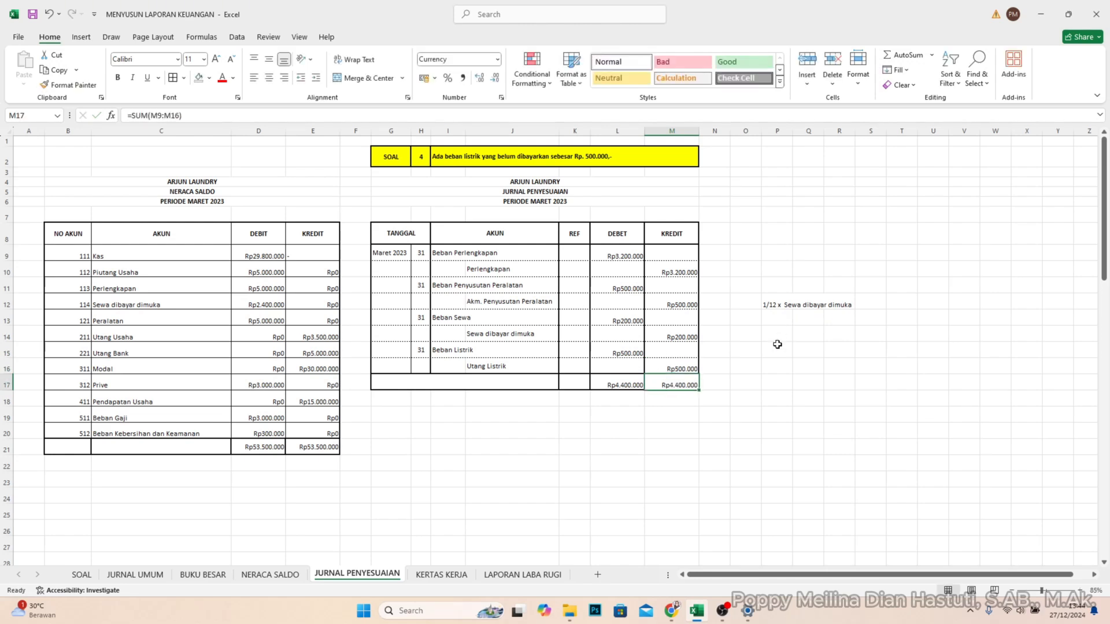
pyautogui.click(746, 398)
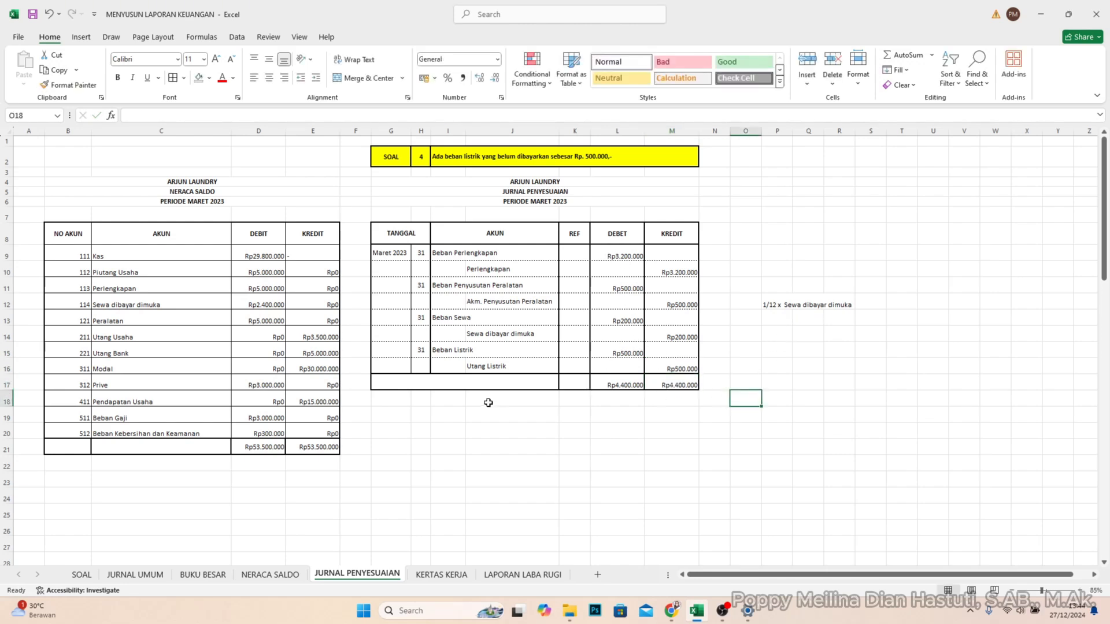
# - Label the journal's total row JUMLAH in merged cell G17
pyautogui.click(470, 384)
pyautogui.doubleClick(470, 383)
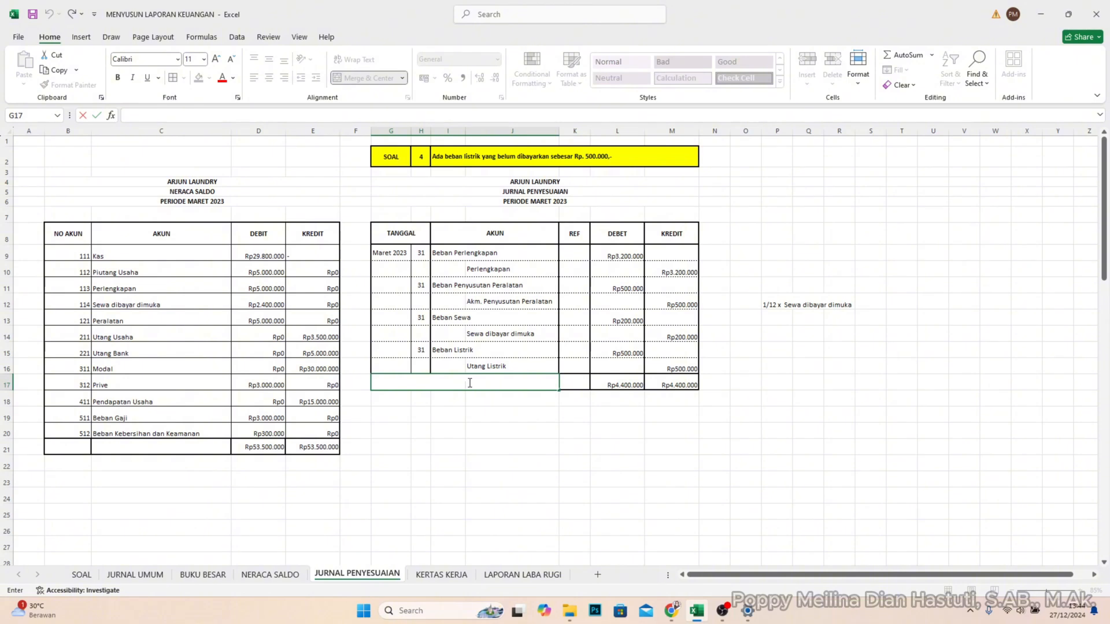
pyautogui.write('JUMLAH')
pyautogui.press('Return')
# - Make the JUMLAH row G17:M17 bold and align it vertically to the middle
pyautogui.click(468, 383)
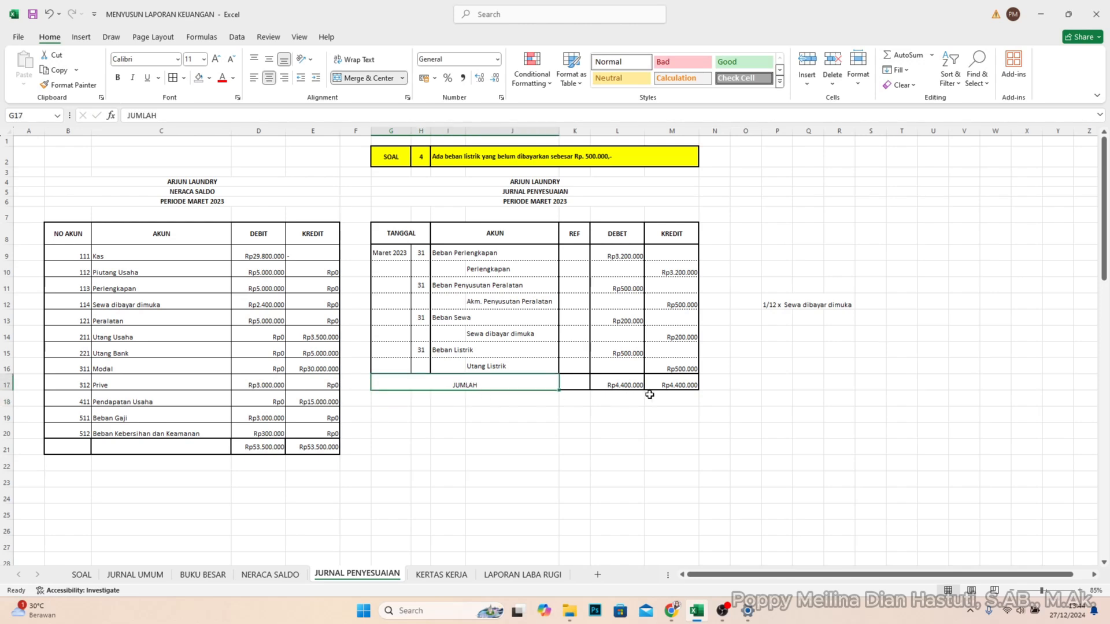
pyautogui.keyDown('shift'); pyautogui.click(683, 386); pyautogui.keyUp('shift')
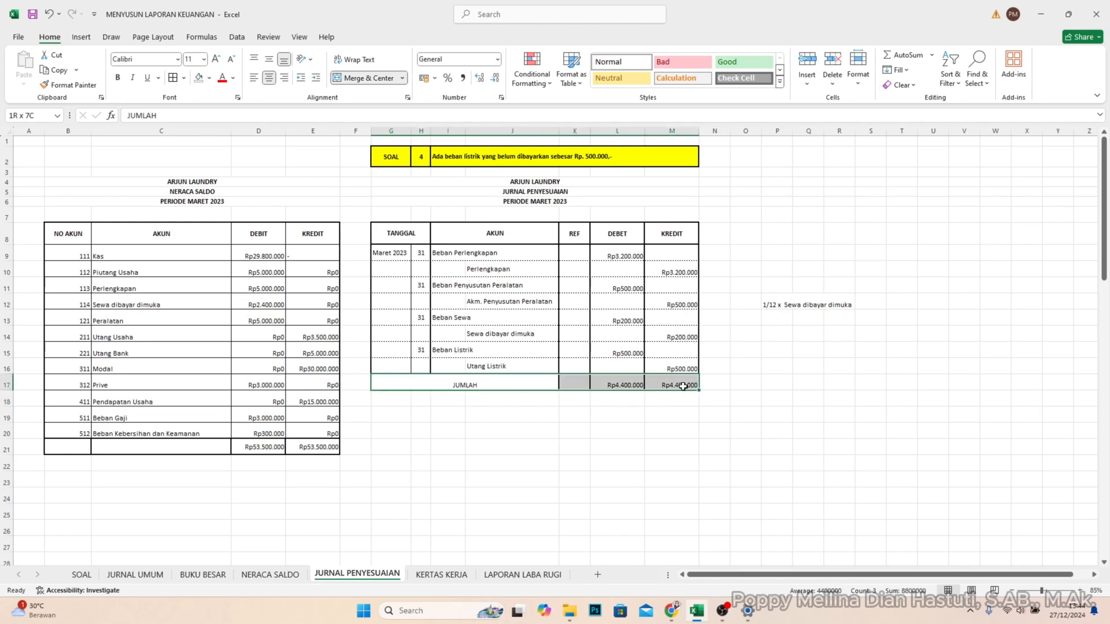
pyautogui.click(118, 78)
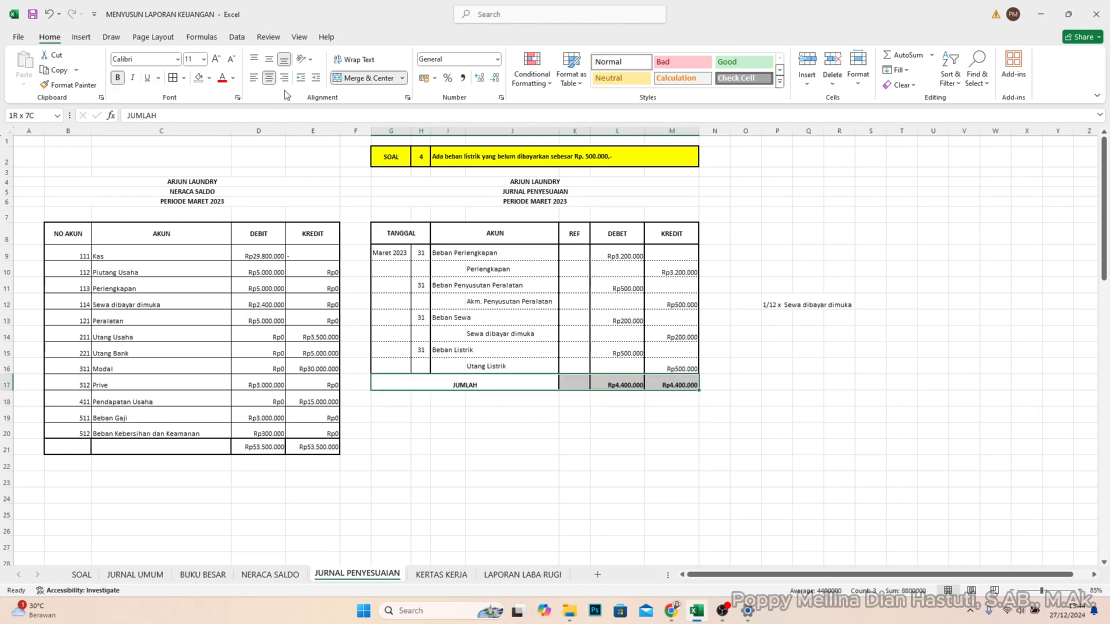
pyautogui.click(269, 59)
pyautogui.click(511, 430)
pyautogui.click(729, 434)
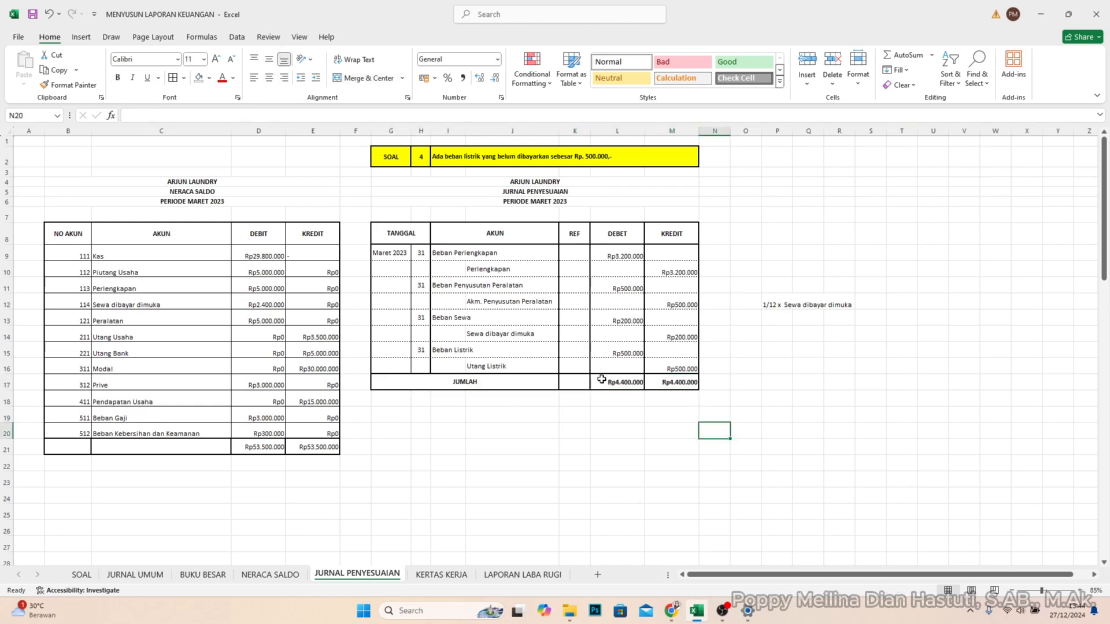
# - Compare the DEBET and KREDIT totals in L17 and M17 to check that the adjusting journal balances
pyautogui.click(629, 380)
pyautogui.click(672, 382)
pyautogui.click(627, 383)
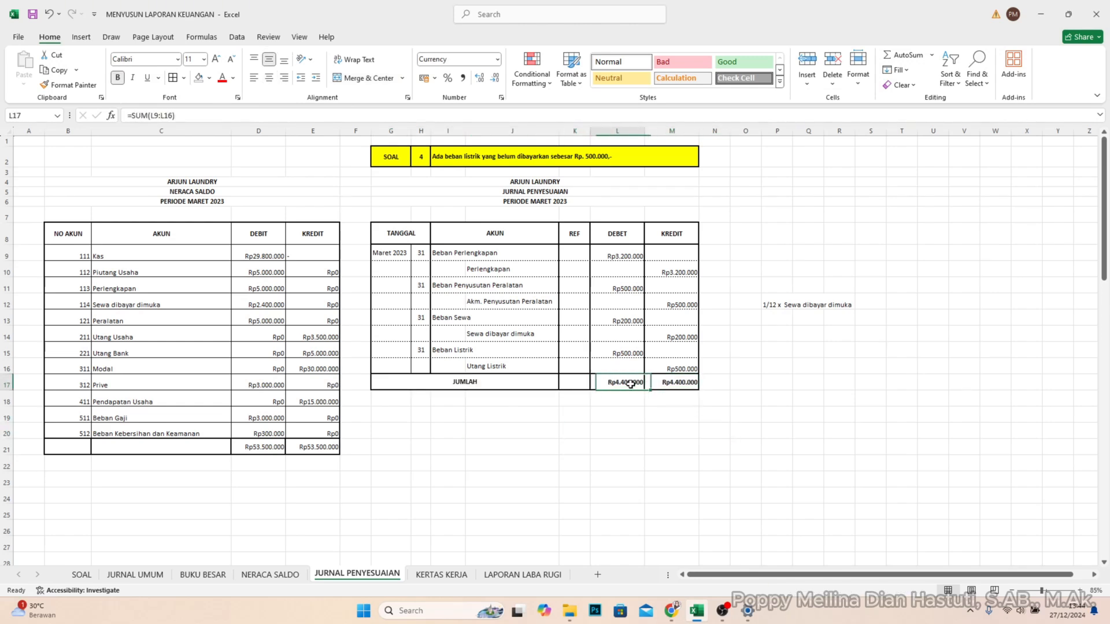
pyautogui.click(665, 413)
pyautogui.click(671, 383)
pyautogui.click(625, 383)
pyautogui.click(616, 412)
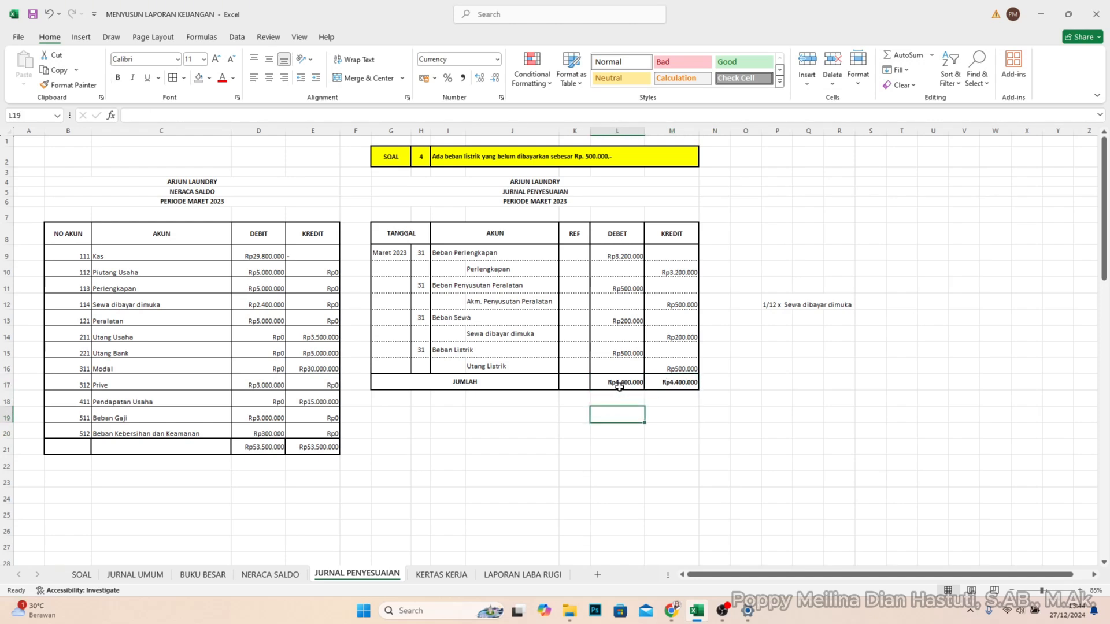
pyautogui.click(620, 386)
pyautogui.click(674, 386)
pyautogui.click(636, 385)
pyautogui.click(662, 384)
pyautogui.click(623, 385)
pyautogui.click(652, 386)
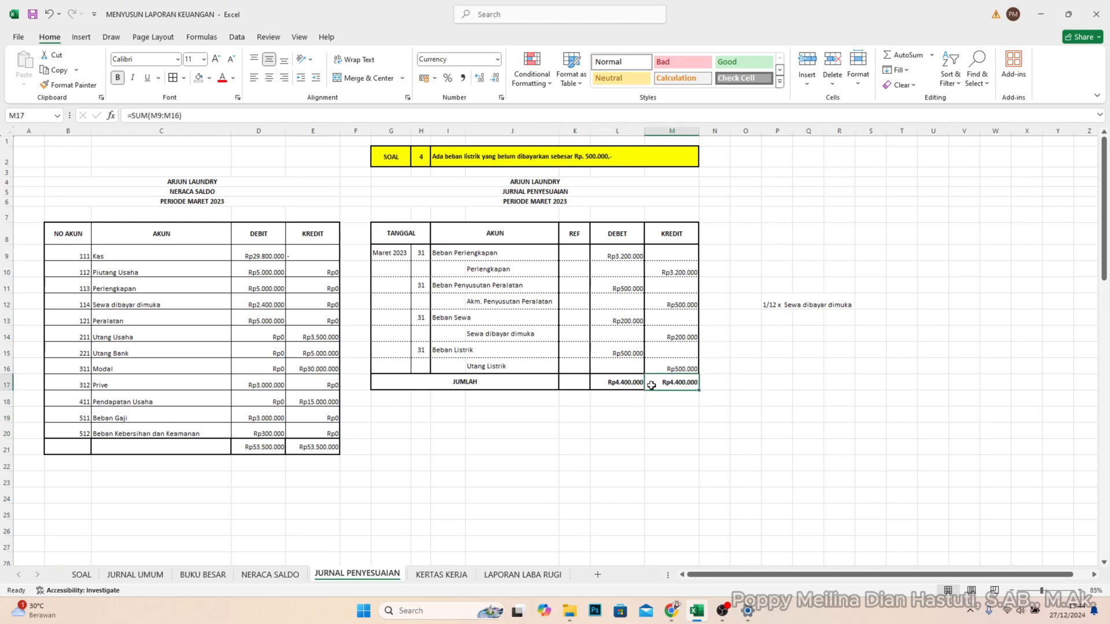
pyautogui.moveTo(422, 413); pyautogui.dragTo(422, 399)
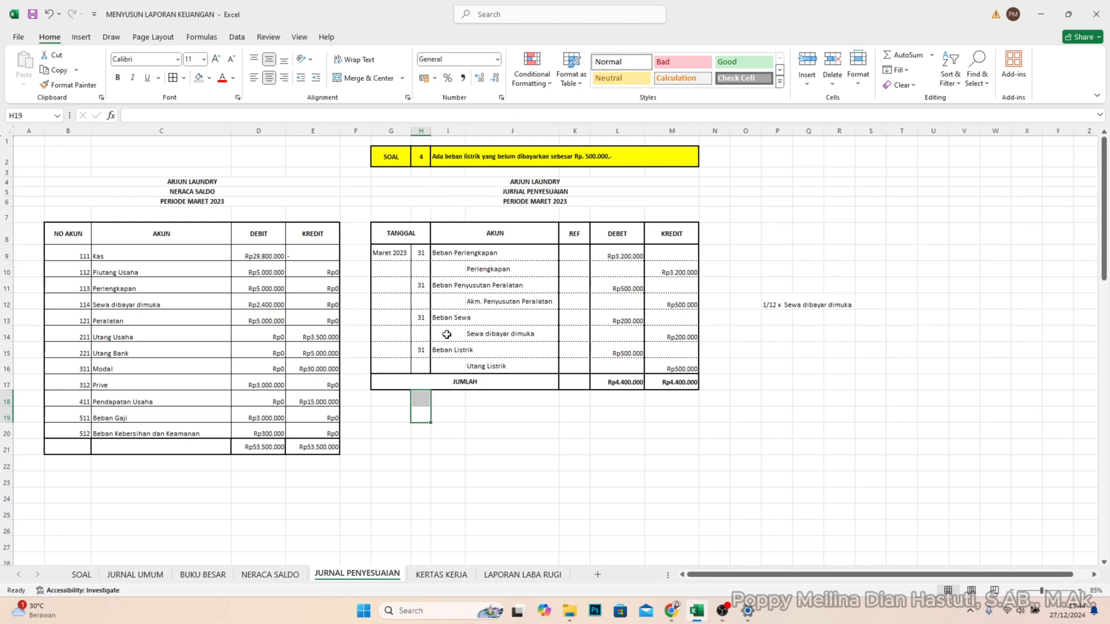
pyautogui.click(677, 448)
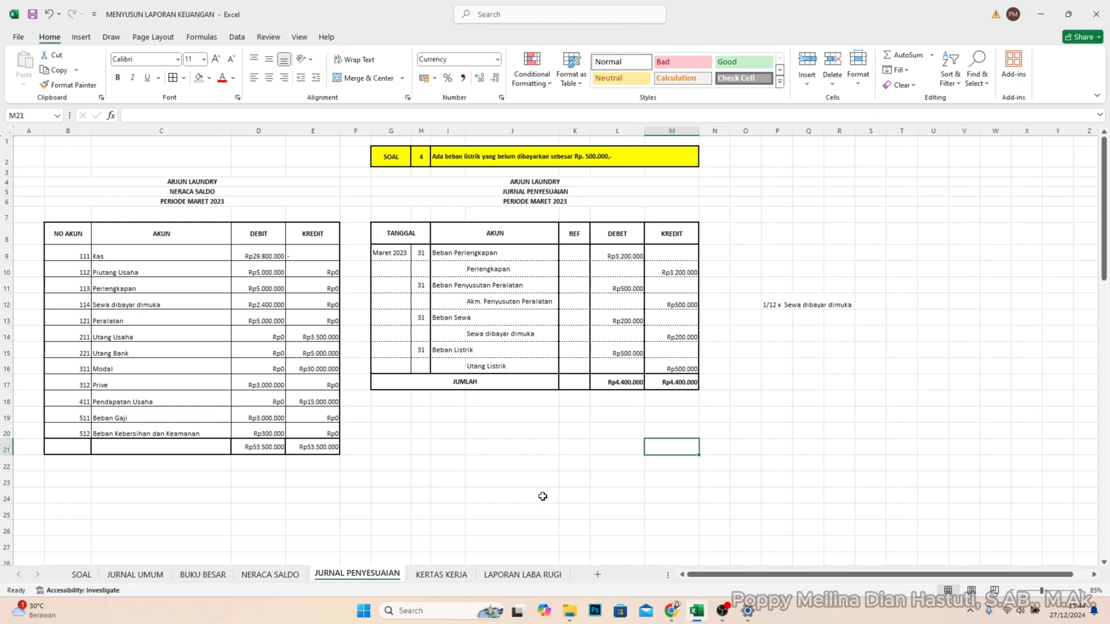
# - On the KERTAS KERJA sheet, copy the NERACA SALDO account rows J7:M18 into the worksheet table starting at O8
pyautogui.hotkey('ctrl', 'pagedown')
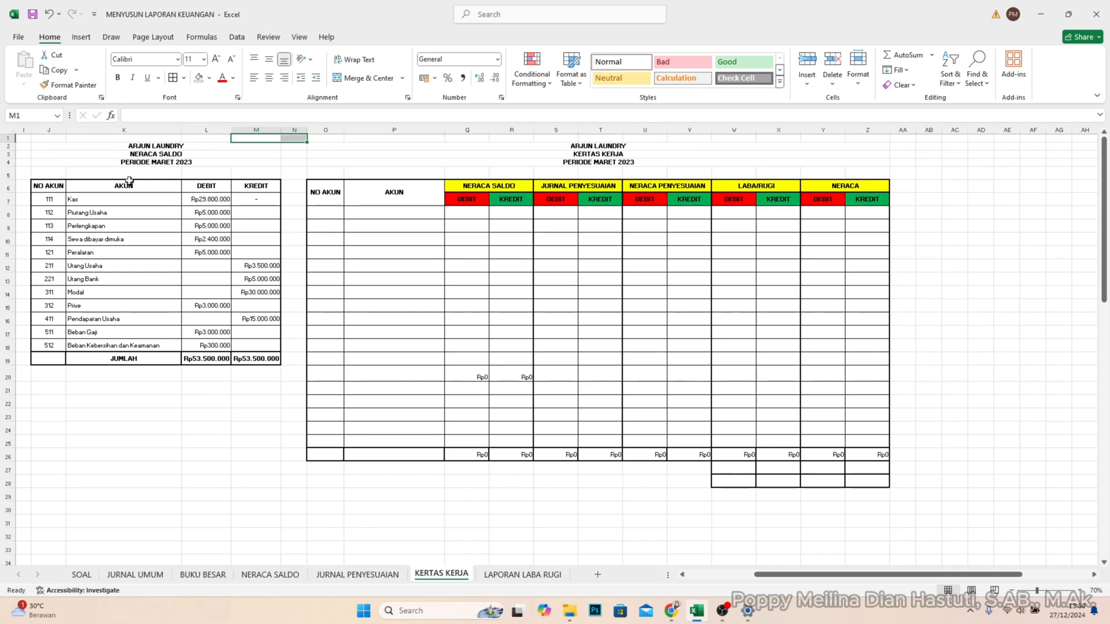
pyautogui.click(258, 579)
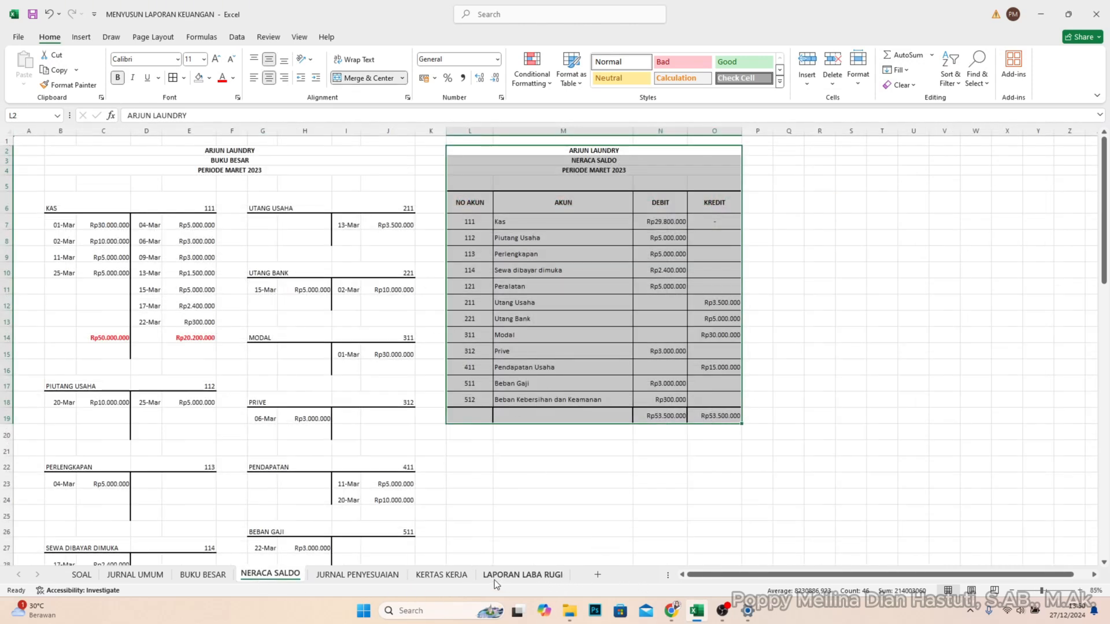
pyautogui.click(431, 576)
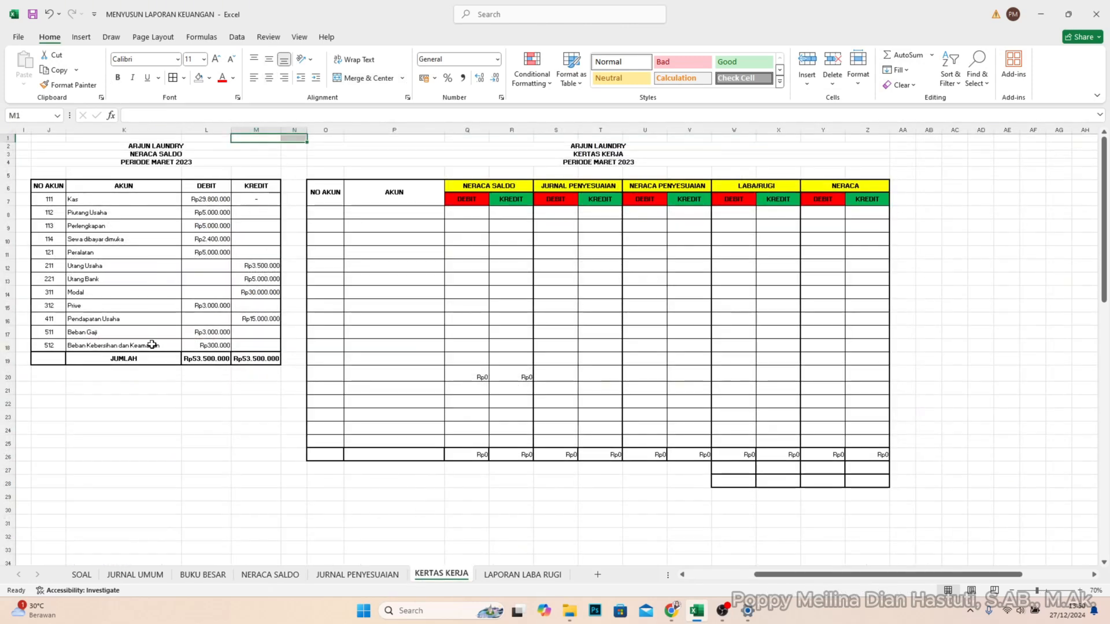
pyautogui.click(248, 467)
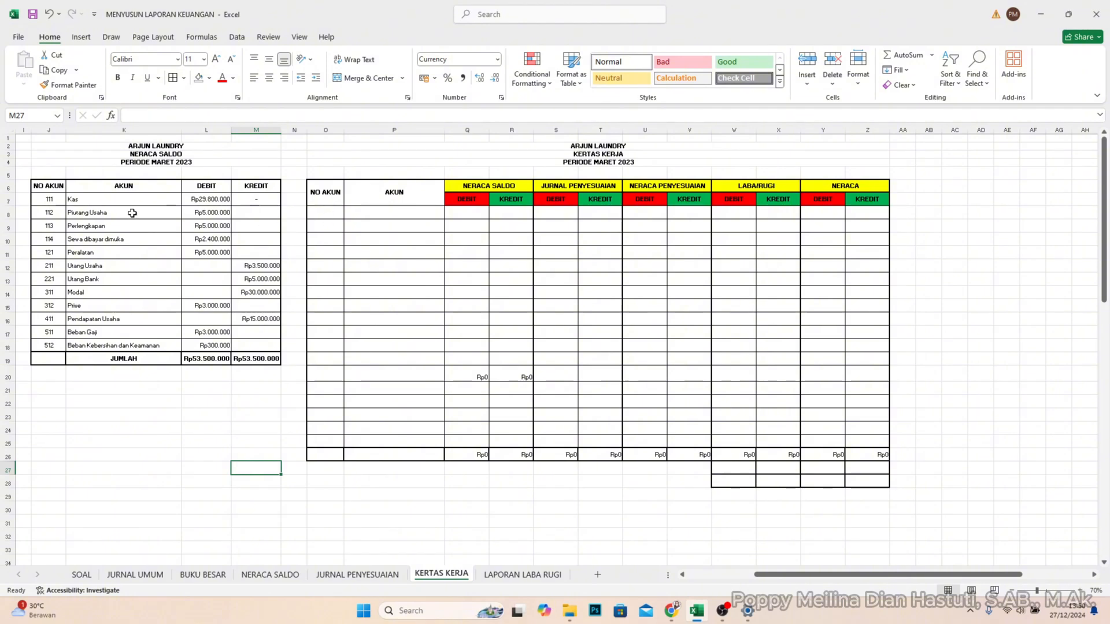
pyautogui.click(58, 202)
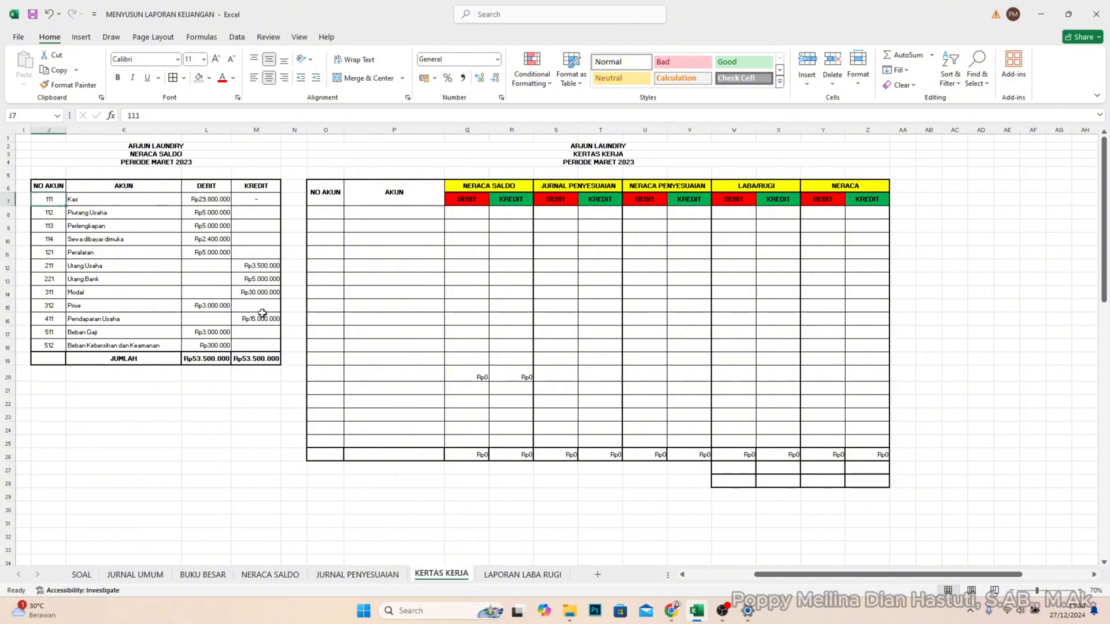
pyautogui.keyDown('shift'); pyautogui.click(263, 340); pyautogui.keyUp('shift')
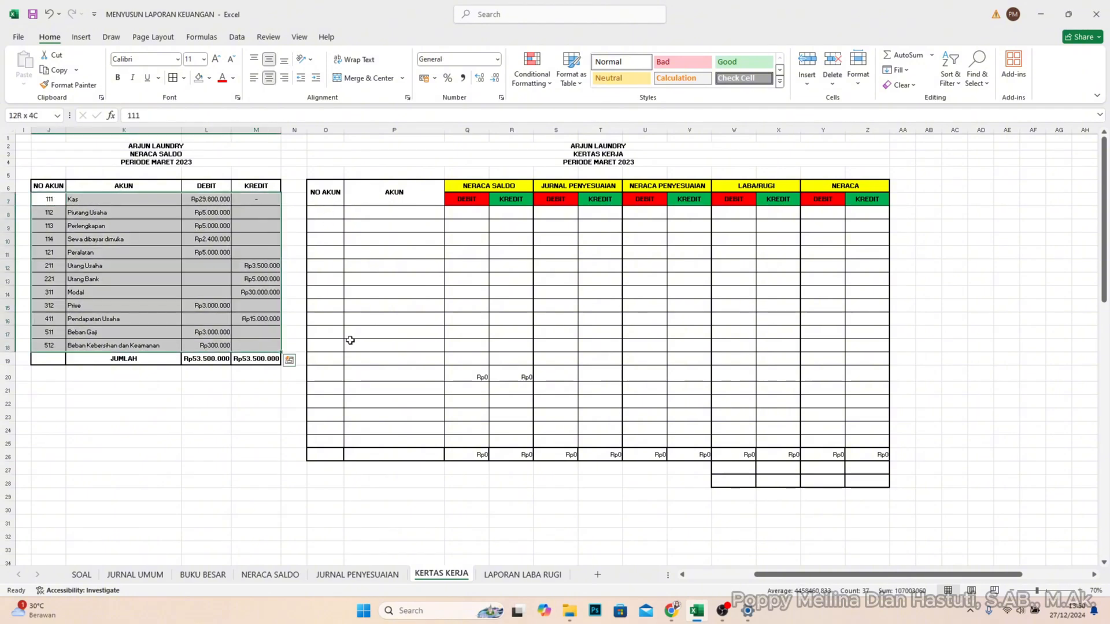
pyautogui.hotkey('ctrl', 'c')
pyautogui.click(325, 213)
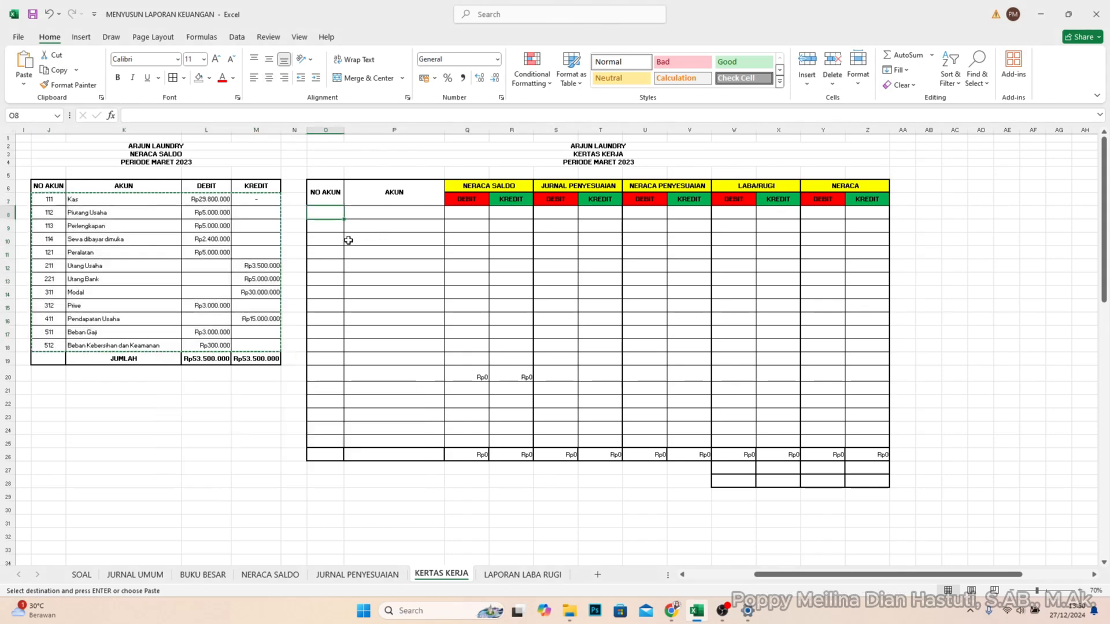
pyautogui.hotkey('ctrl', 'v')
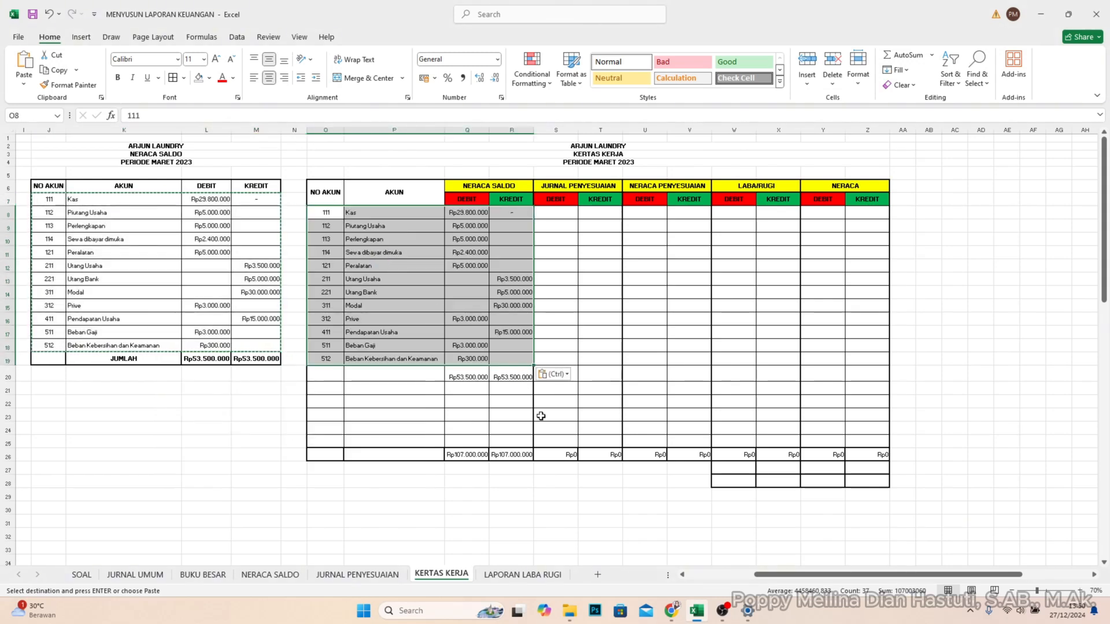
# - Enter the label JUMLAH in P20 below the copied accounts in the KERTAS KERJA table
pyautogui.click(422, 377)
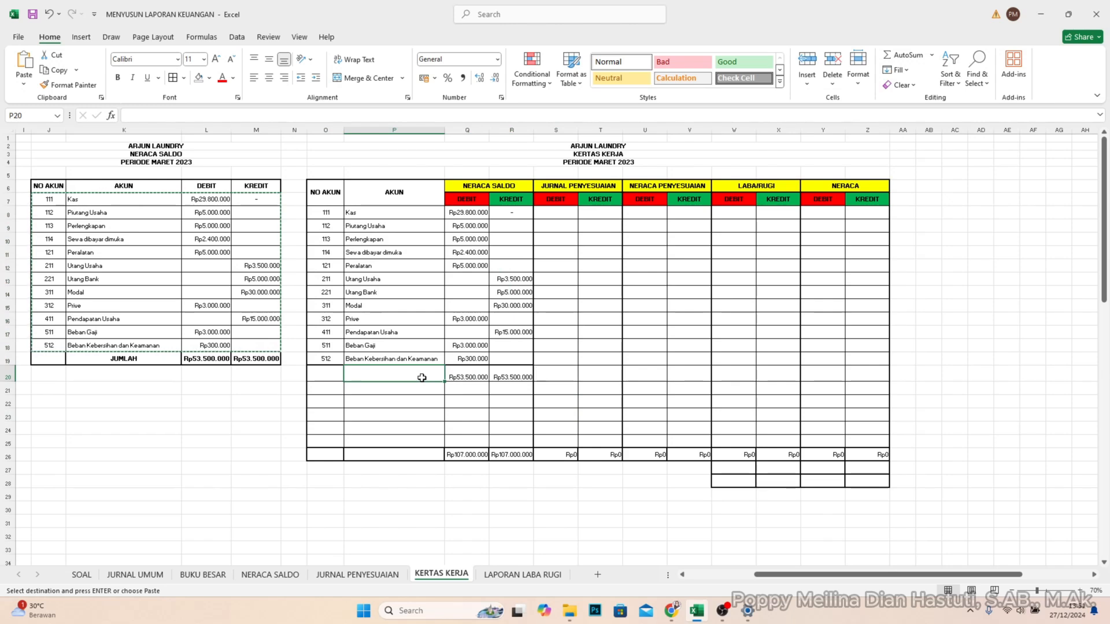
pyautogui.write('JUMLAH')
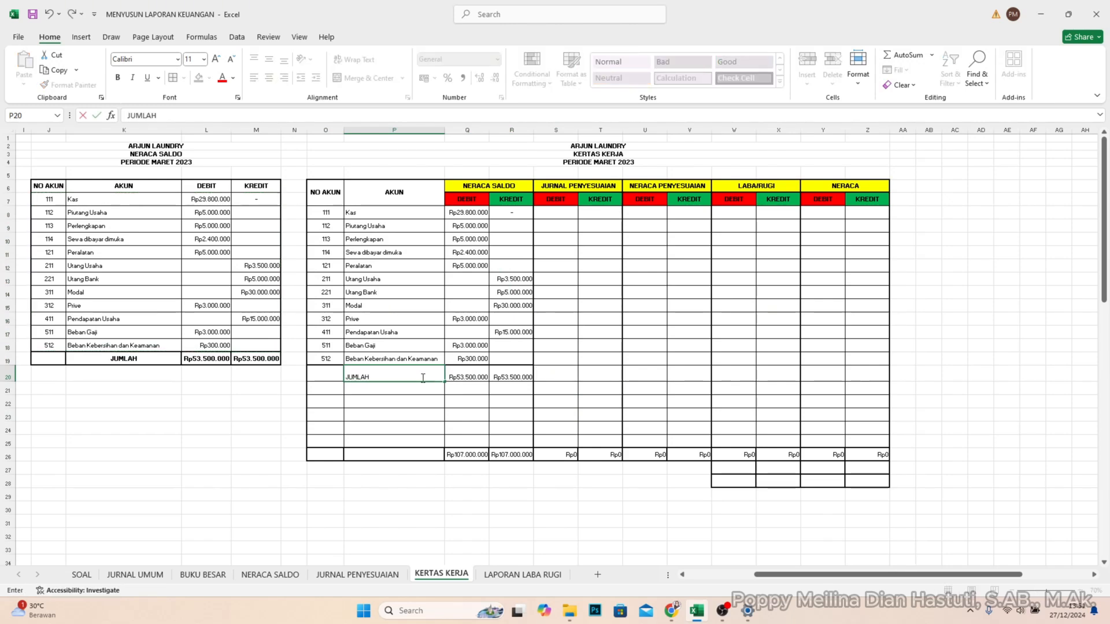
pyautogui.press('Return')
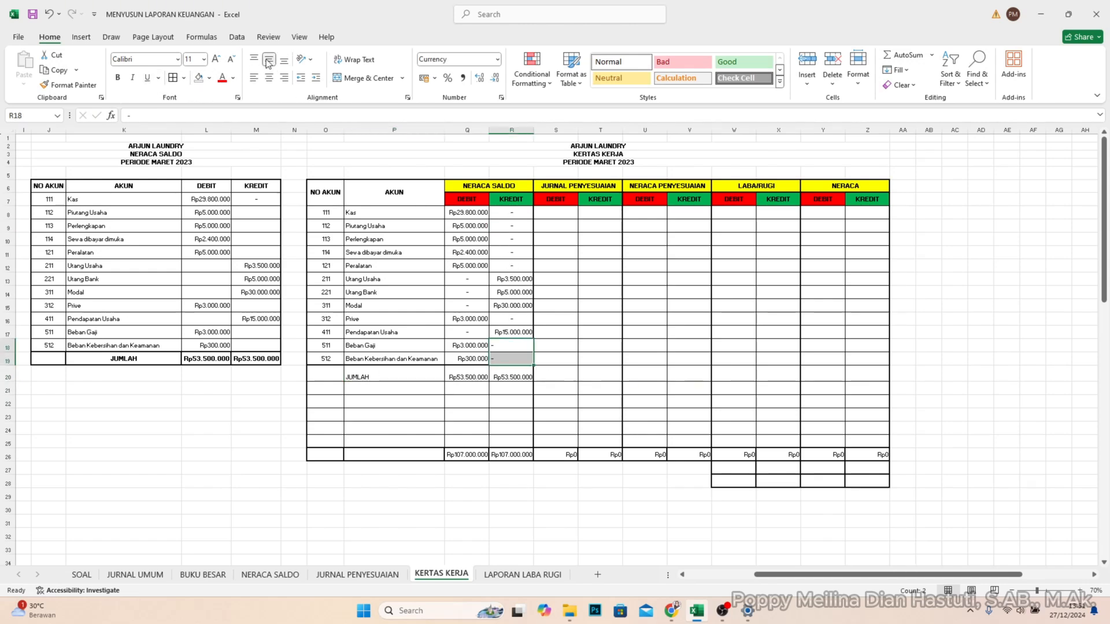
# - Center the dashes horizontally in KREDIT cells R18:R19 of the NERACA SALDO columns
pyautogui.click(268, 78)
pyautogui.click(512, 455)
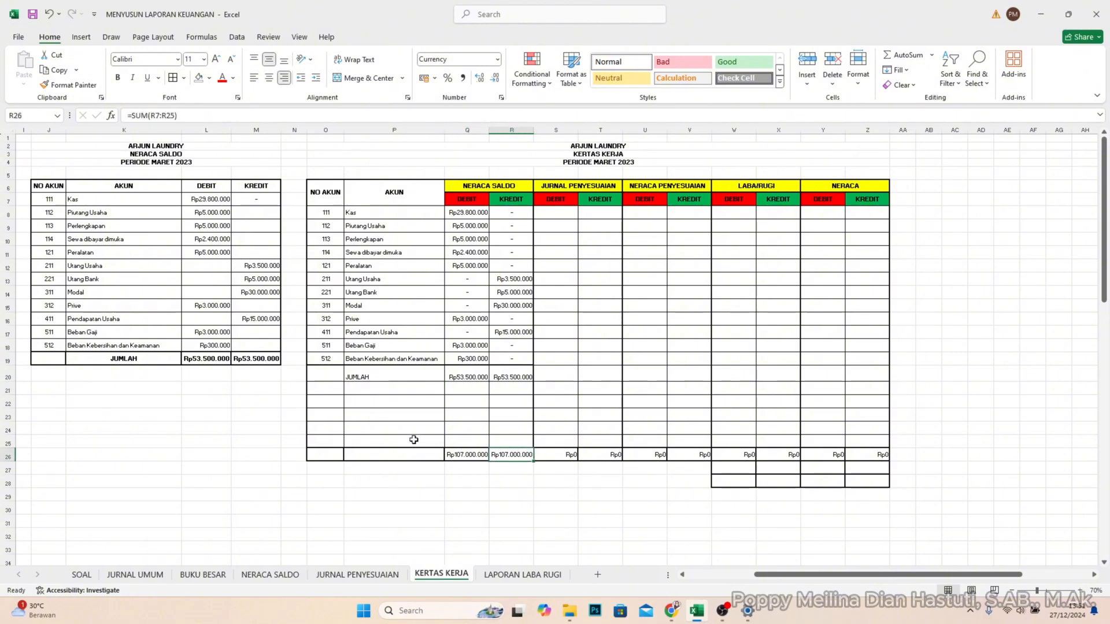
pyautogui.click(349, 405)
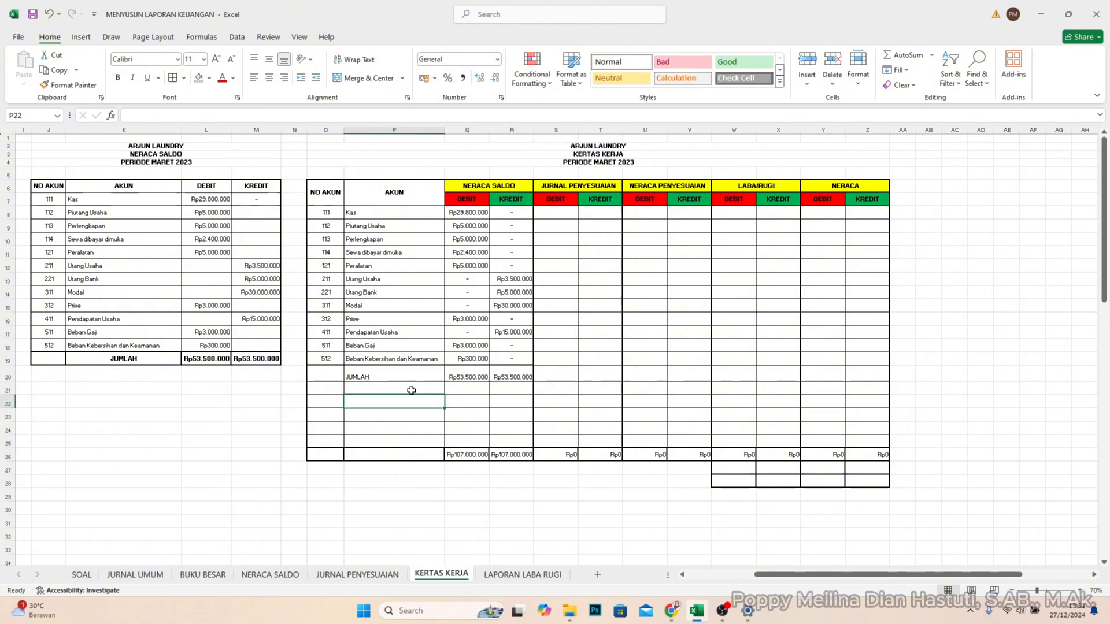
# - Shade the unused NERACA SALDO cells Q21:R25 below the JUMLAH row with a dark gray fill
pyautogui.moveTo(462, 389); pyautogui.dragTo(496, 441)
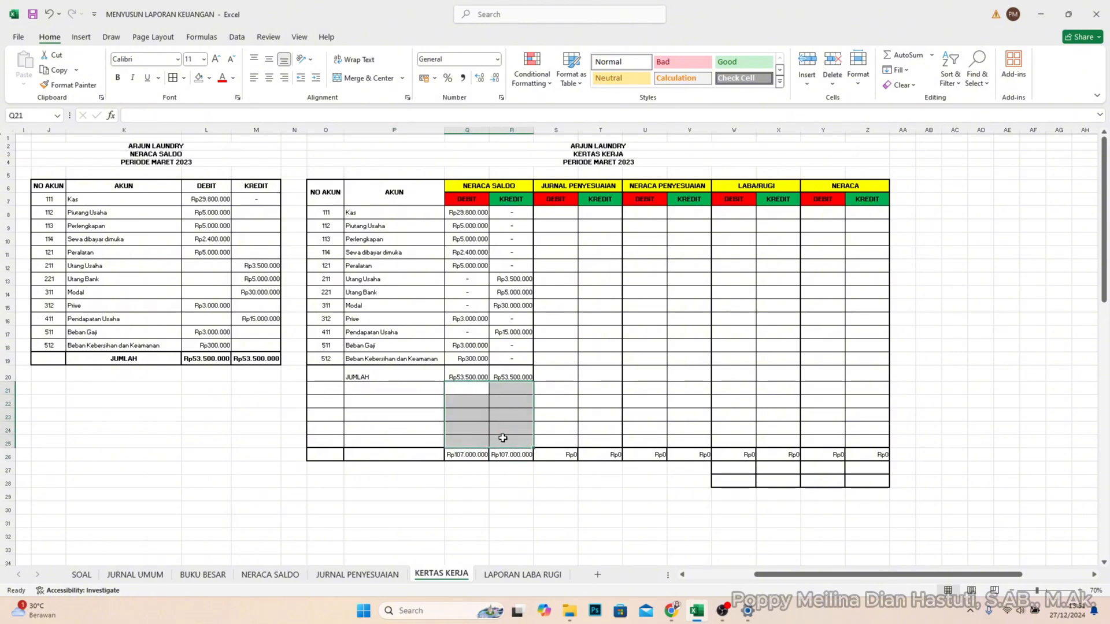
pyautogui.click(209, 80)
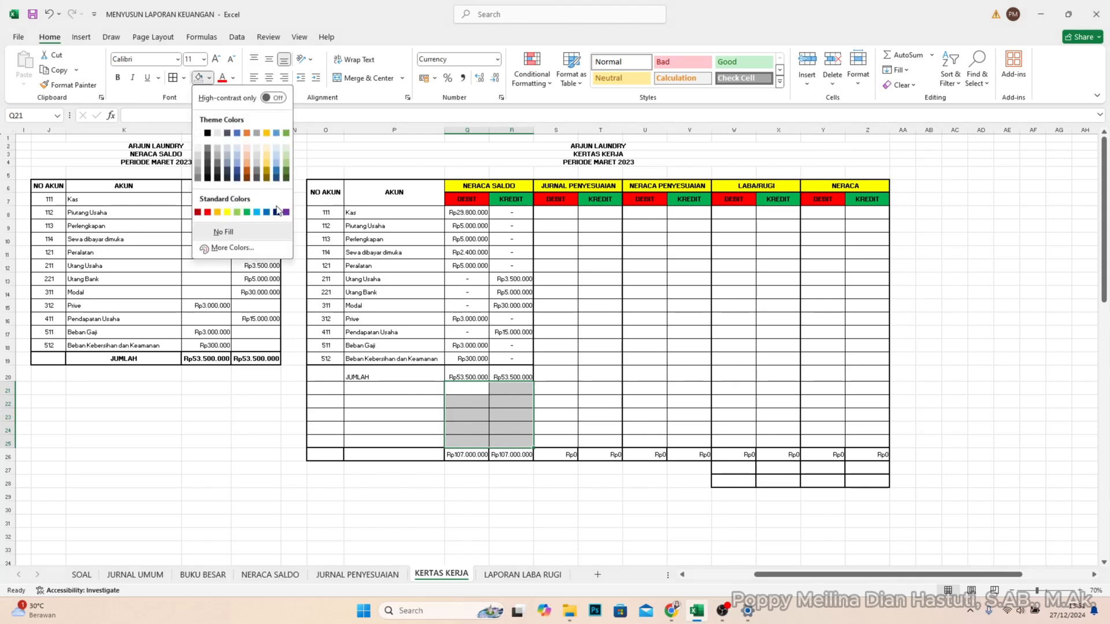
pyautogui.click(200, 179)
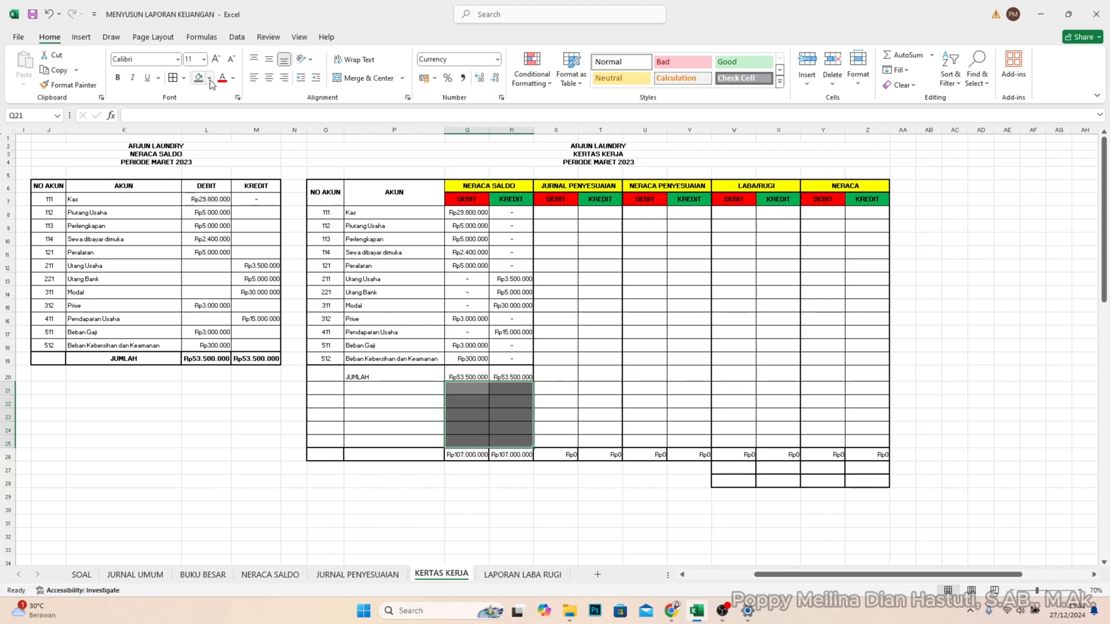
# - Hide the NERACA SALDO reference columns J:M so the JURNAL PENYESUAIAN table sits beside the KERTAS KERJA
pyautogui.click(380, 428)
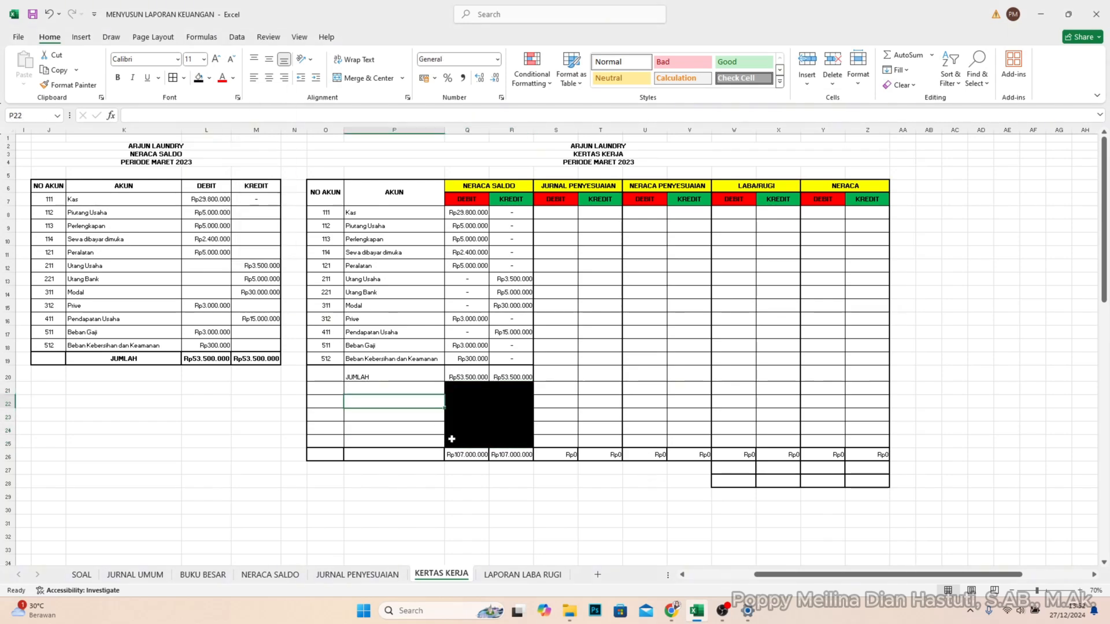
pyautogui.click(511, 495)
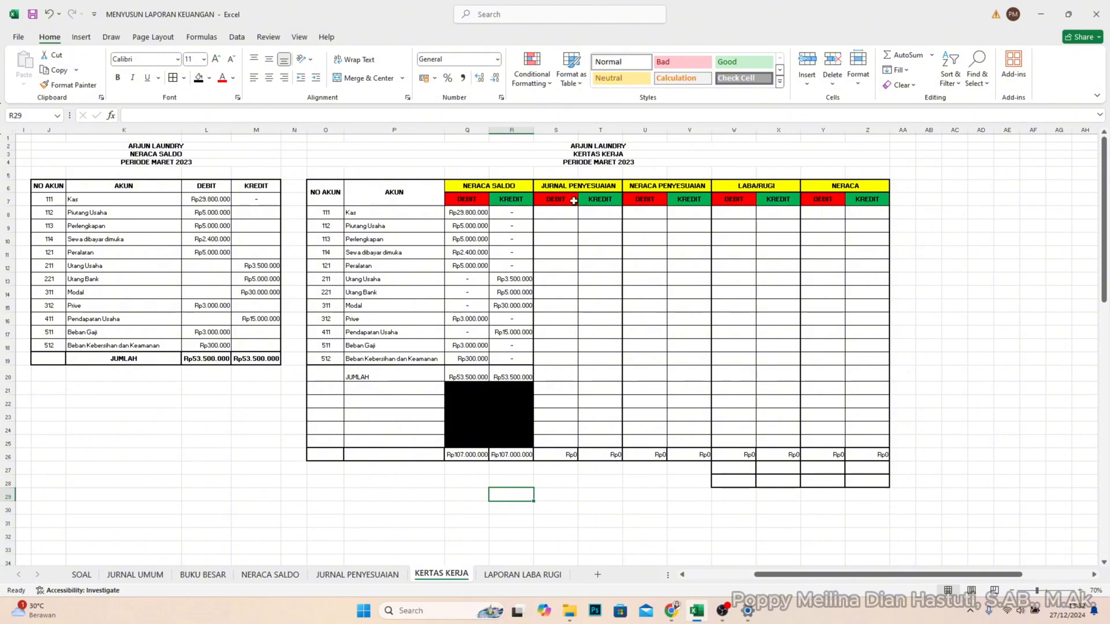
pyautogui.click(261, 129)
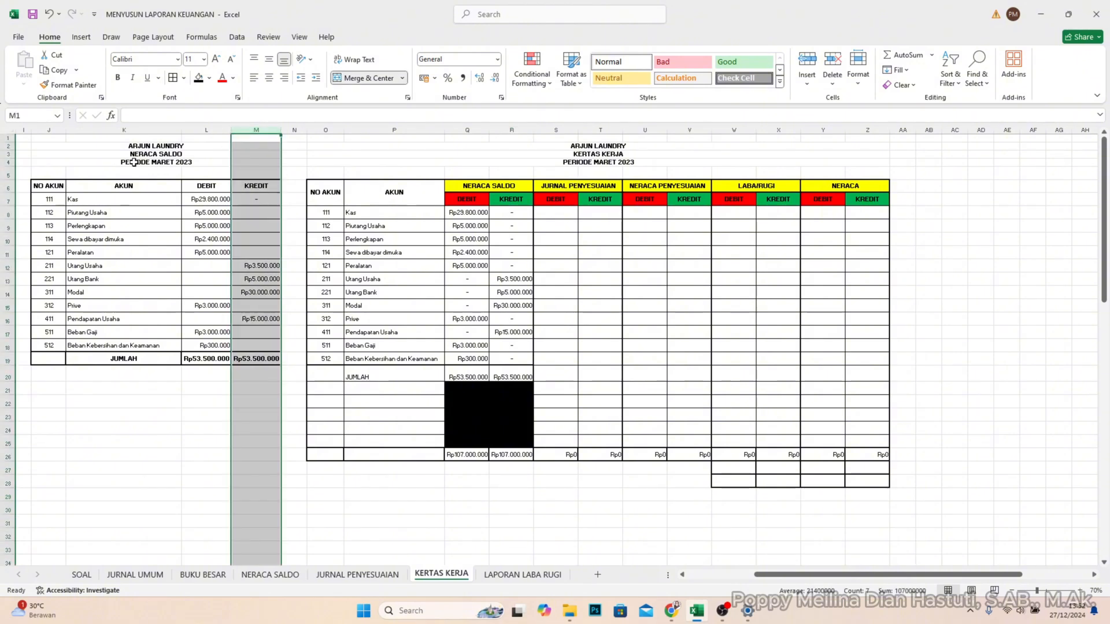
pyautogui.keyDown('shift'); pyautogui.click(56, 129); pyautogui.keyUp('shift')
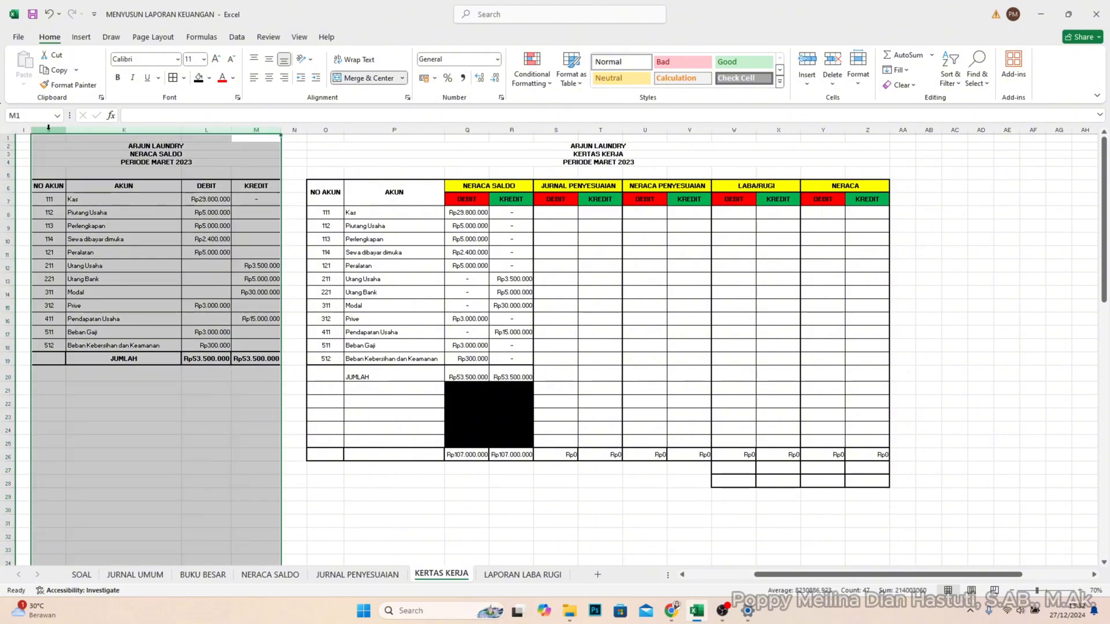
pyautogui.rightClick(48, 128)
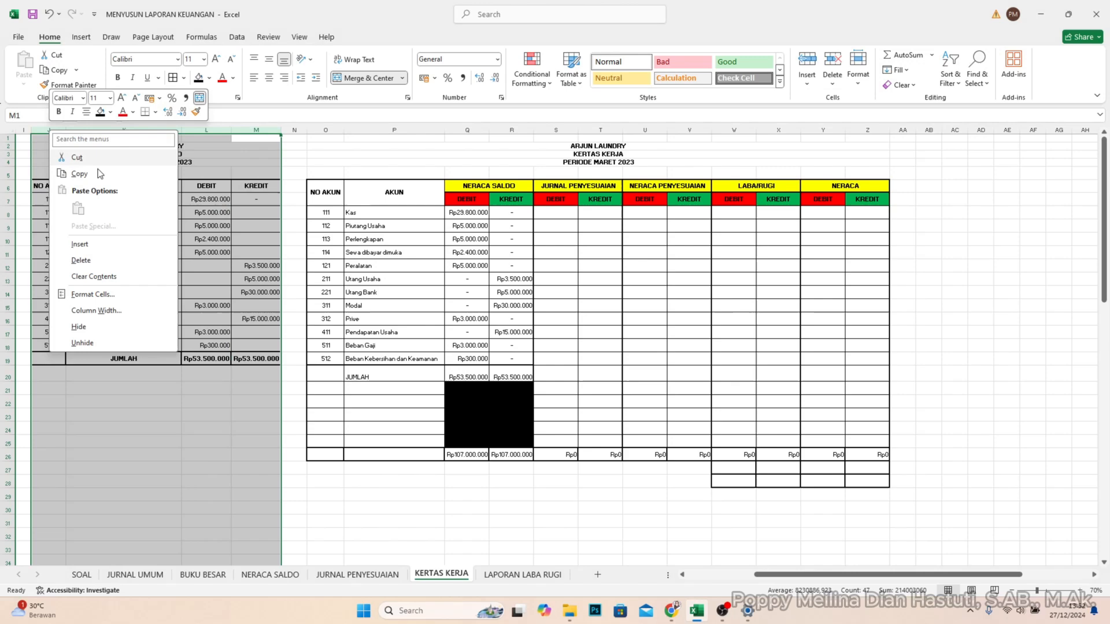
pyautogui.click(99, 327)
pyautogui.click(720, 576)
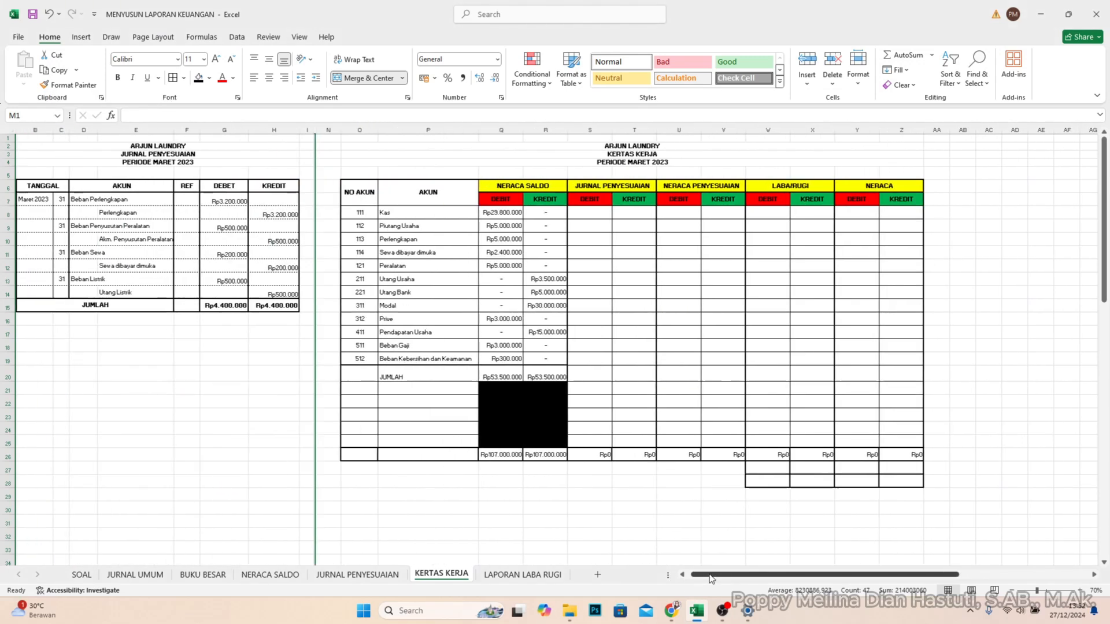
# - Add account 513 Beban Perlengkapan in O21:P21, below the JUMLAH row of the KERTAS KERJA table
pyautogui.click(234, 331)
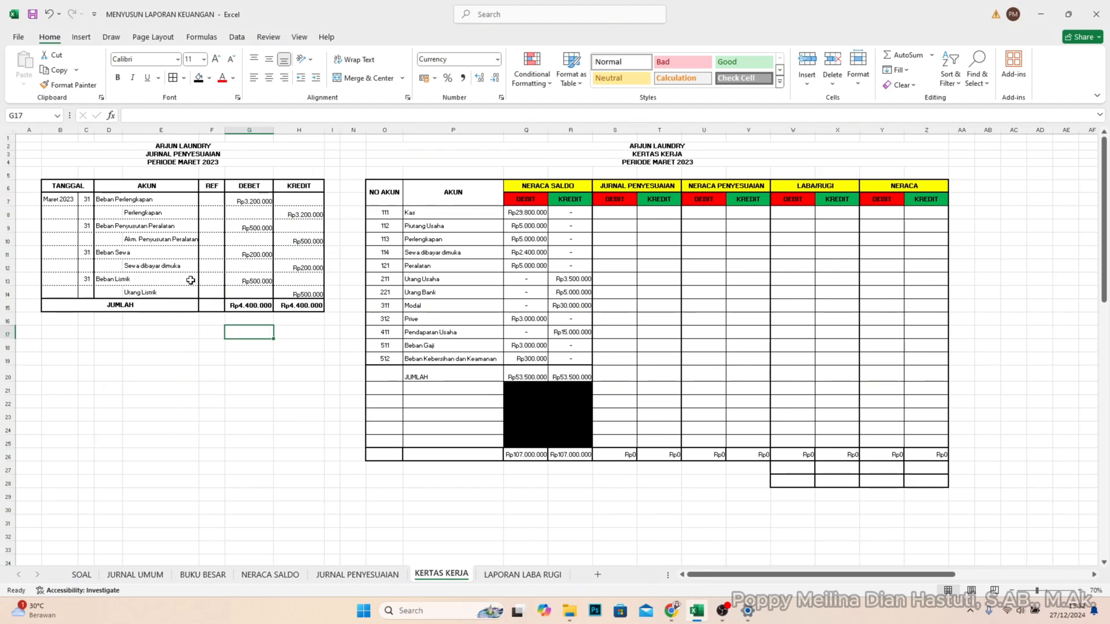
pyautogui.click(126, 200)
pyautogui.click(193, 357)
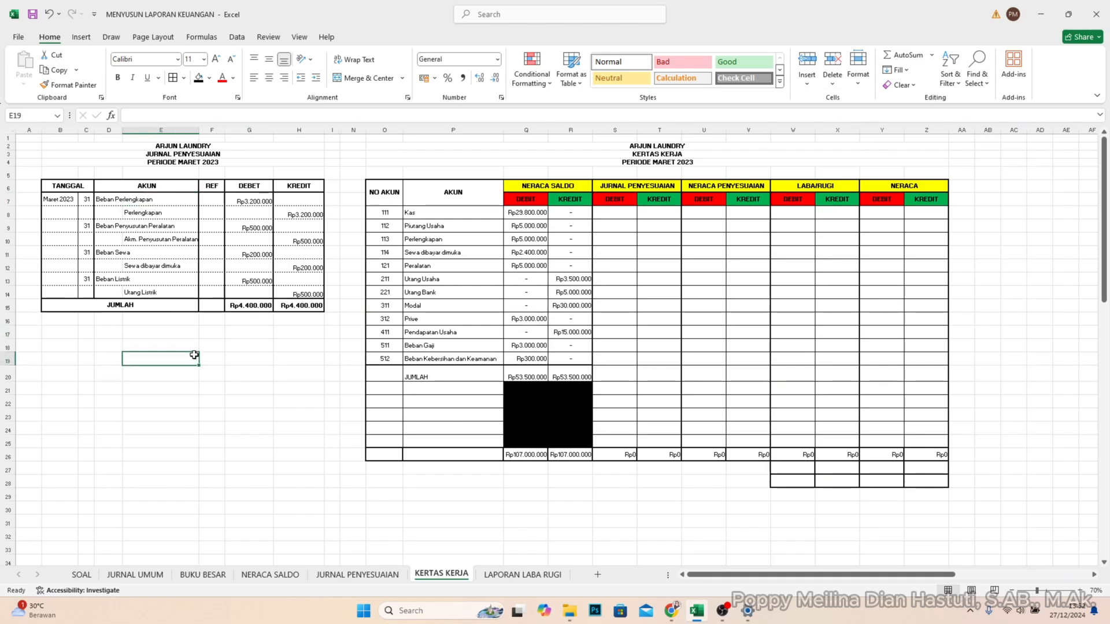
pyautogui.click(629, 215)
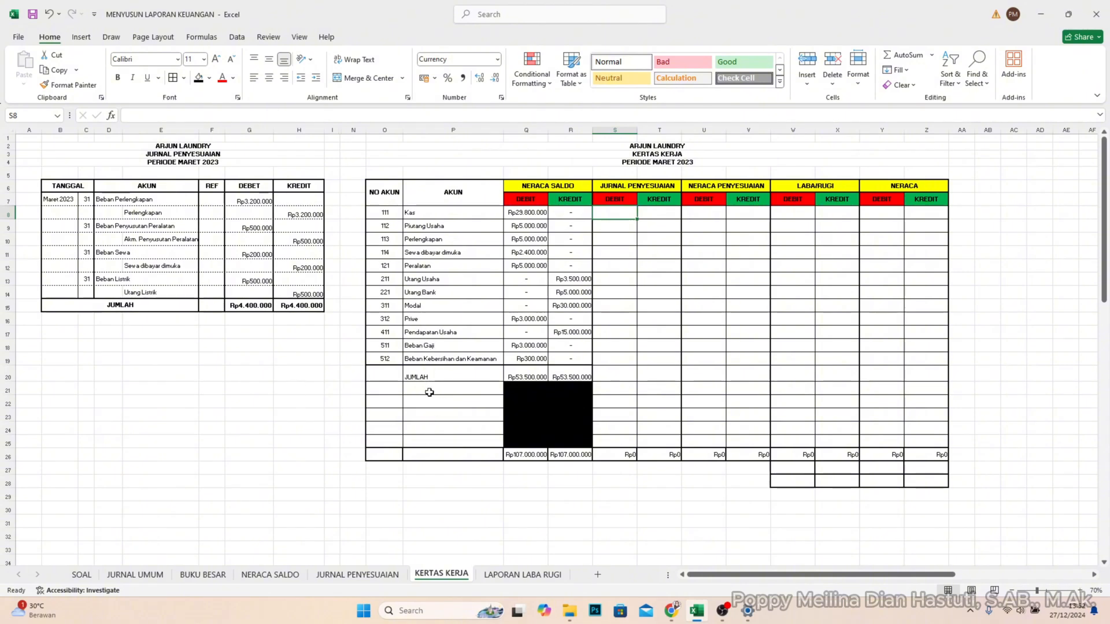
pyautogui.click(382, 386)
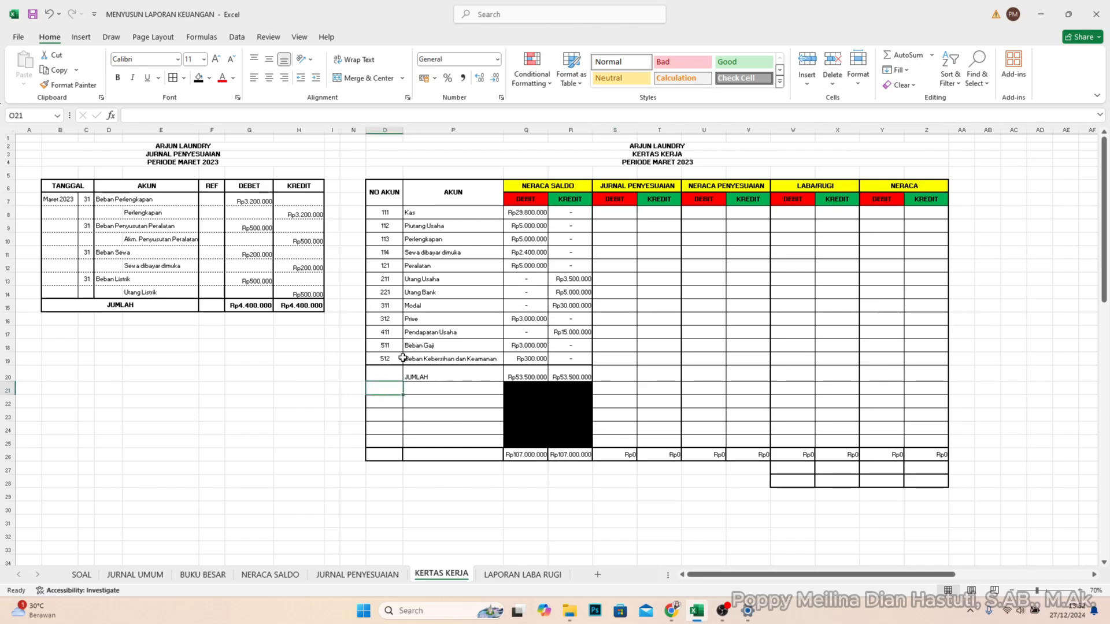
pyautogui.click(387, 358)
pyautogui.click(389, 392)
pyautogui.write('513')
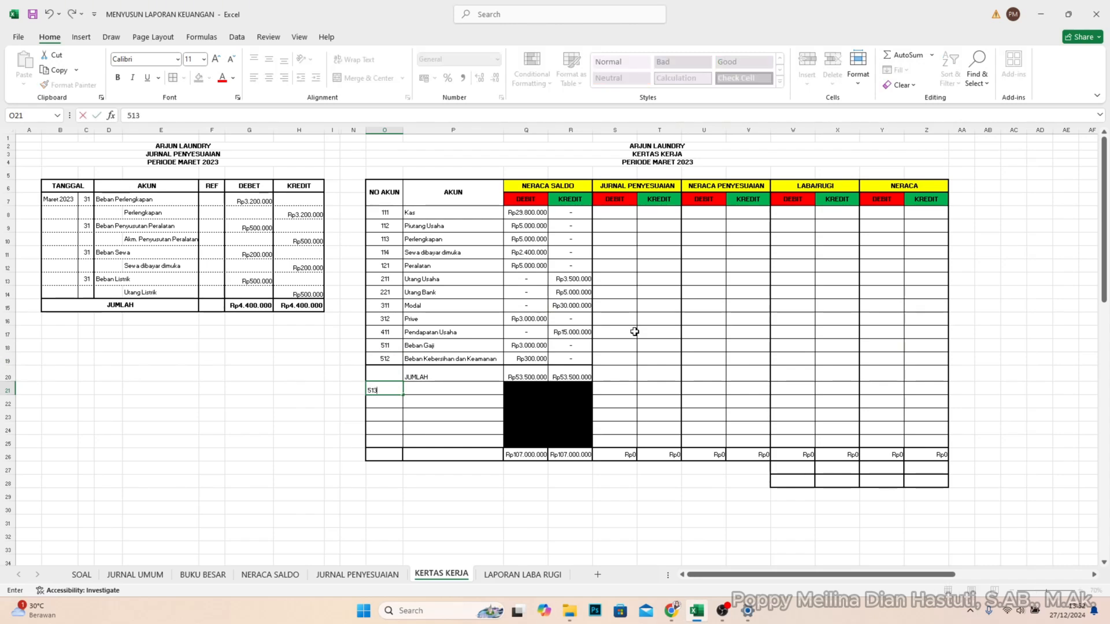
pyautogui.press('Tab')
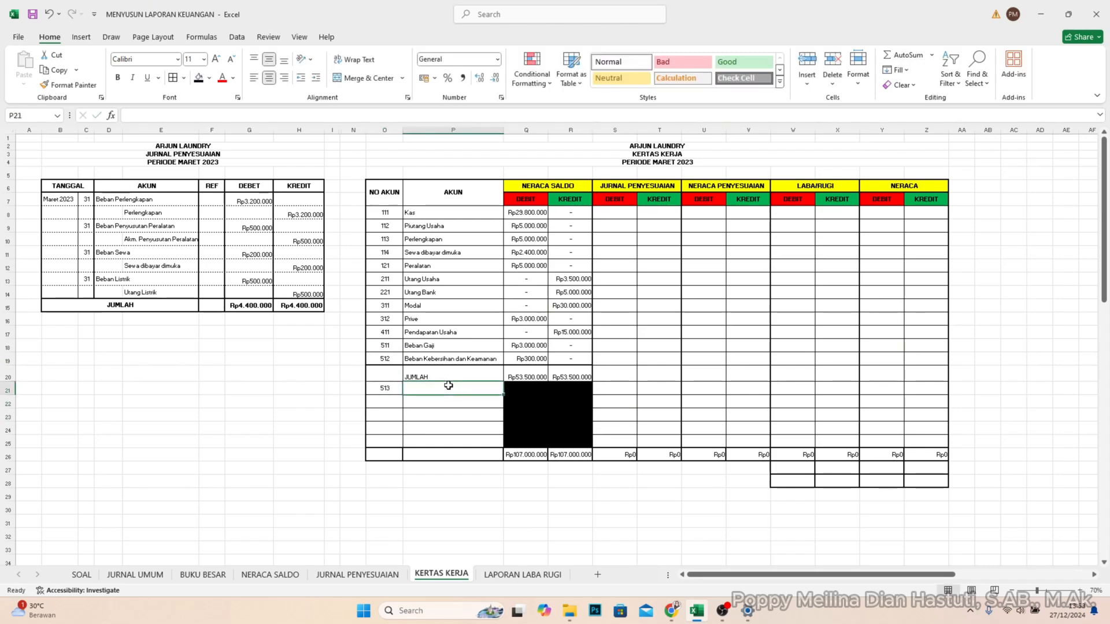
pyautogui.write('Beban')
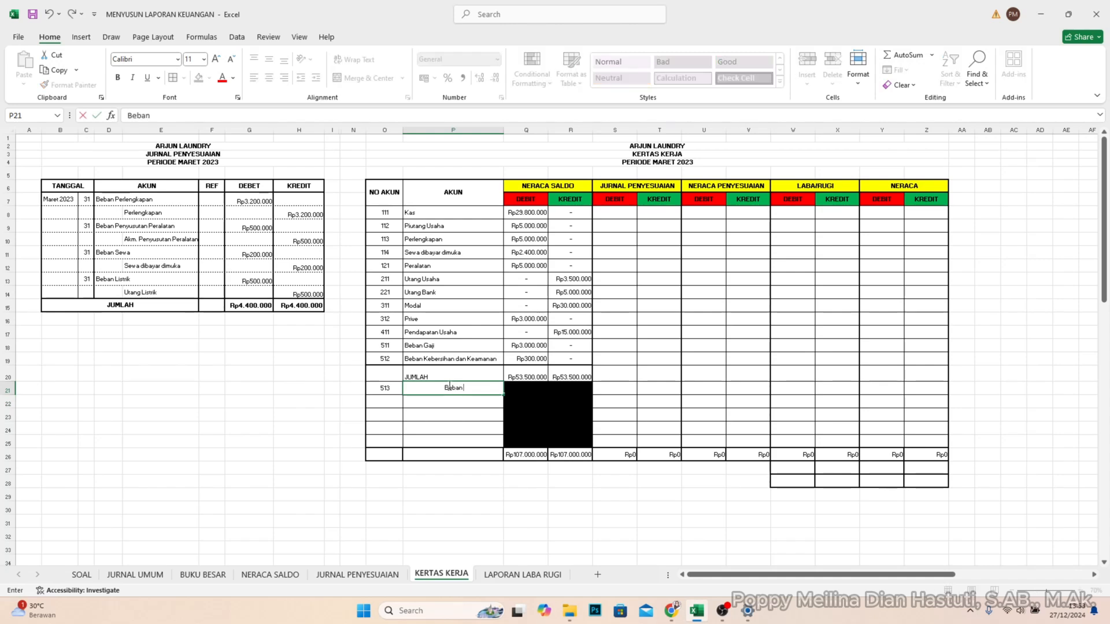
pyautogui.write(' Perlengkapan')
pyautogui.hotkey('ctrl', 'Return')
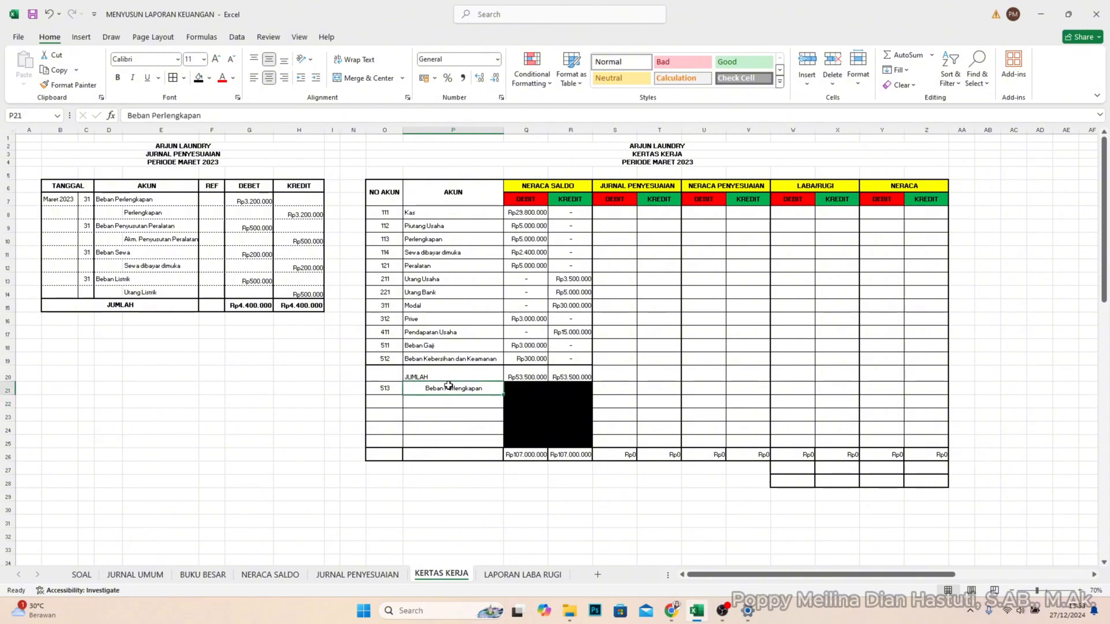
# - Remove the horizontal centering from the account name cells P21:P25
pyautogui.moveTo(465, 446); pyautogui.dragTo(418, 371)
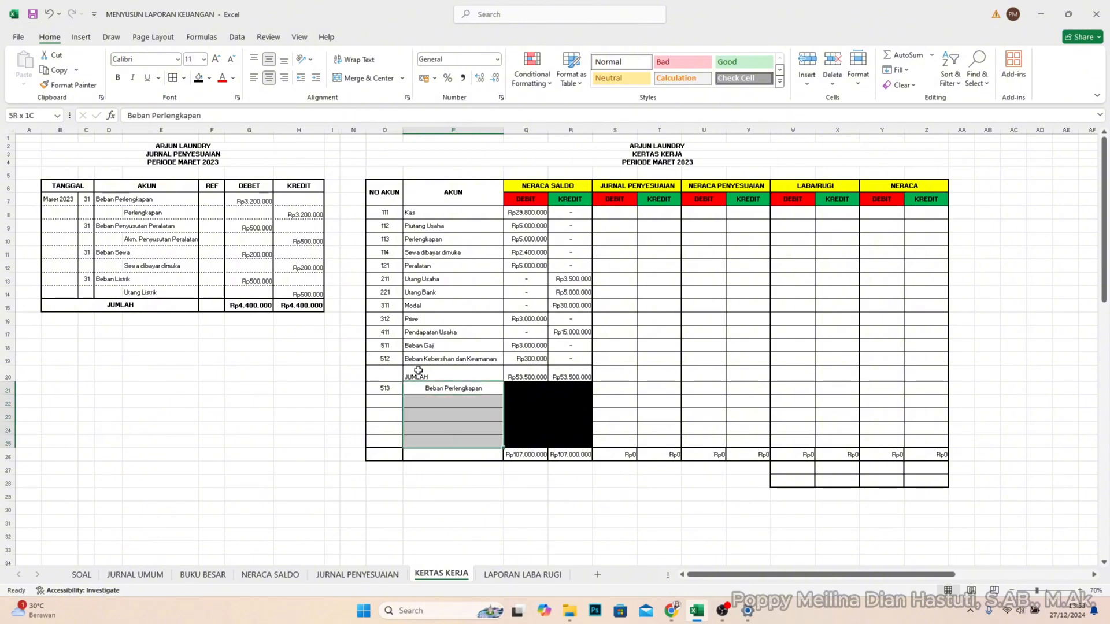
pyautogui.click(269, 77)
pyautogui.click(532, 495)
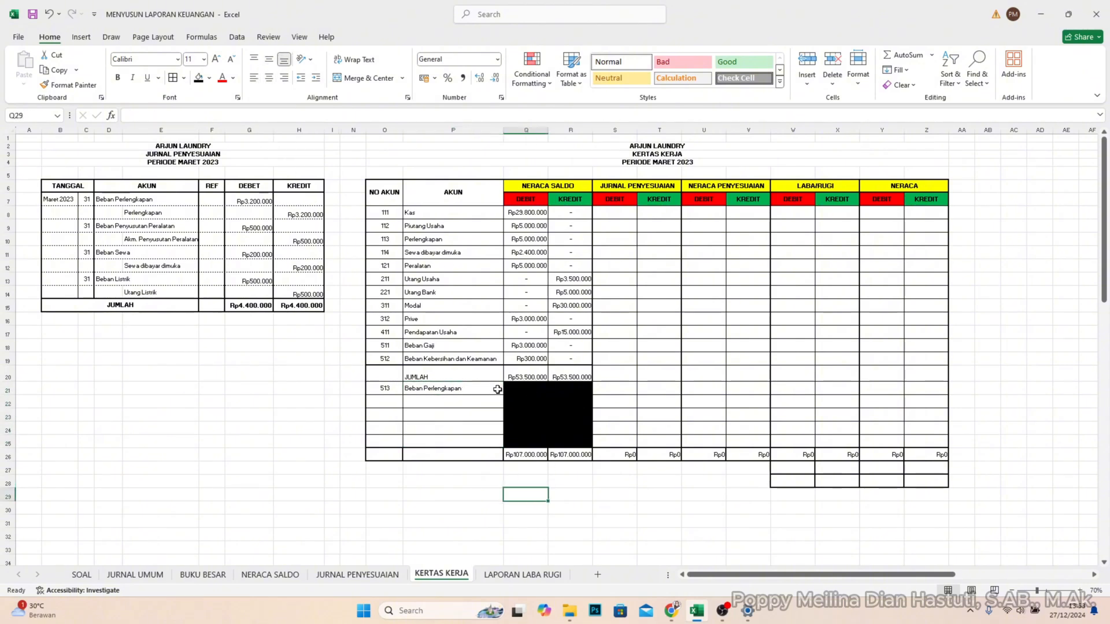
# - In the JURNAL PENYESUAIAN columns, enter 3200000 as debit for Beban Perlengkapan in S21 and as credit for Perlengkapan in T10
pyautogui.click(614, 390)
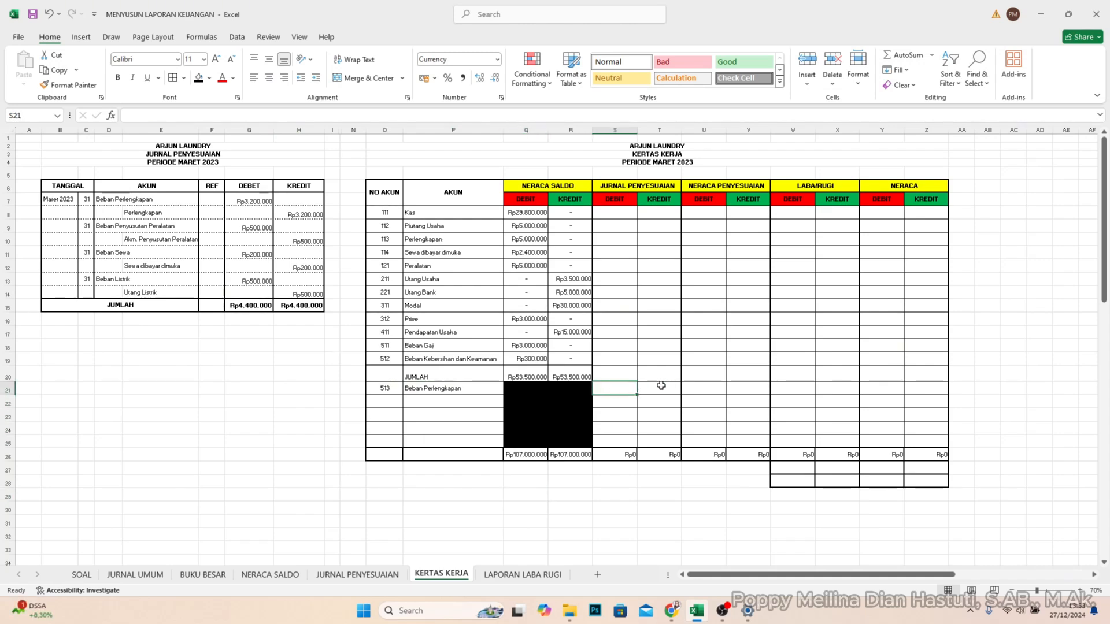
pyautogui.write('3.200.')
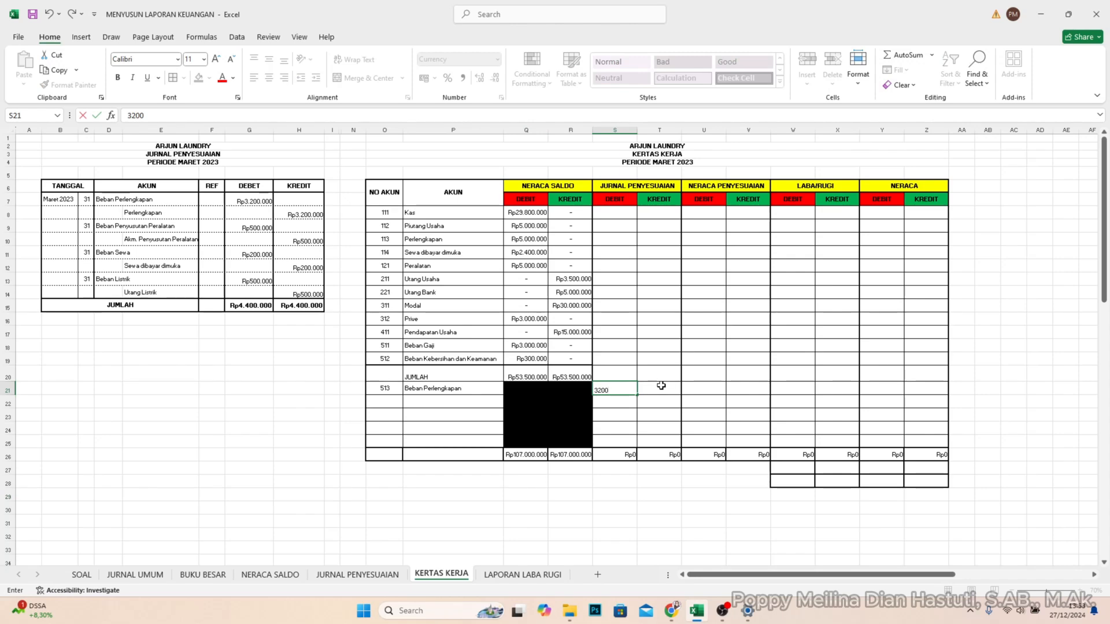
pyautogui.write('0000')
pyautogui.press('Return')
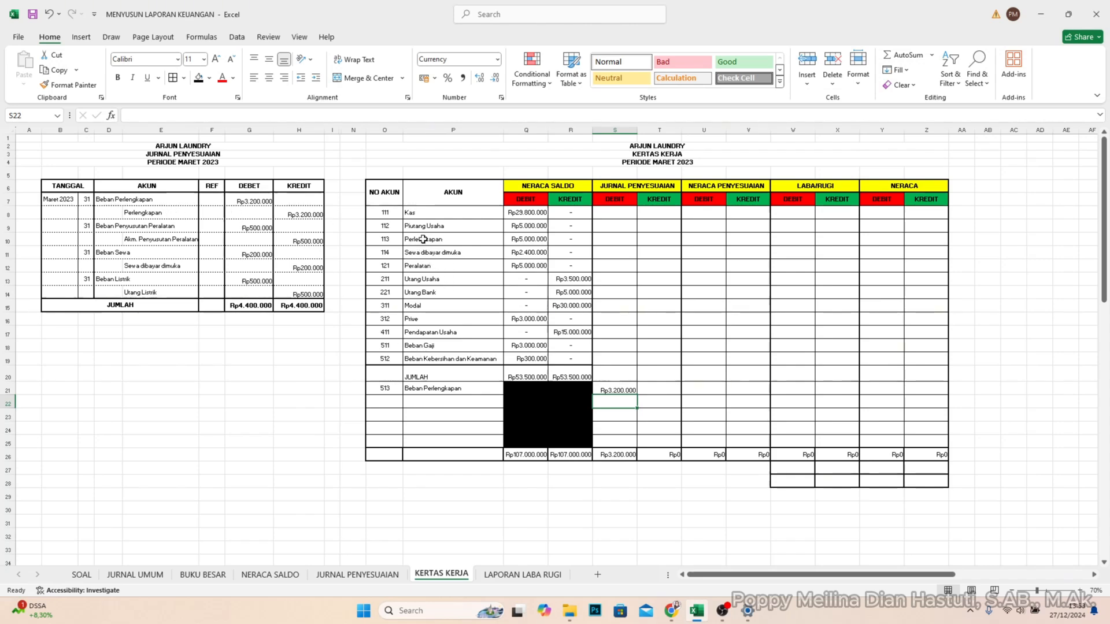
pyautogui.click(655, 239)
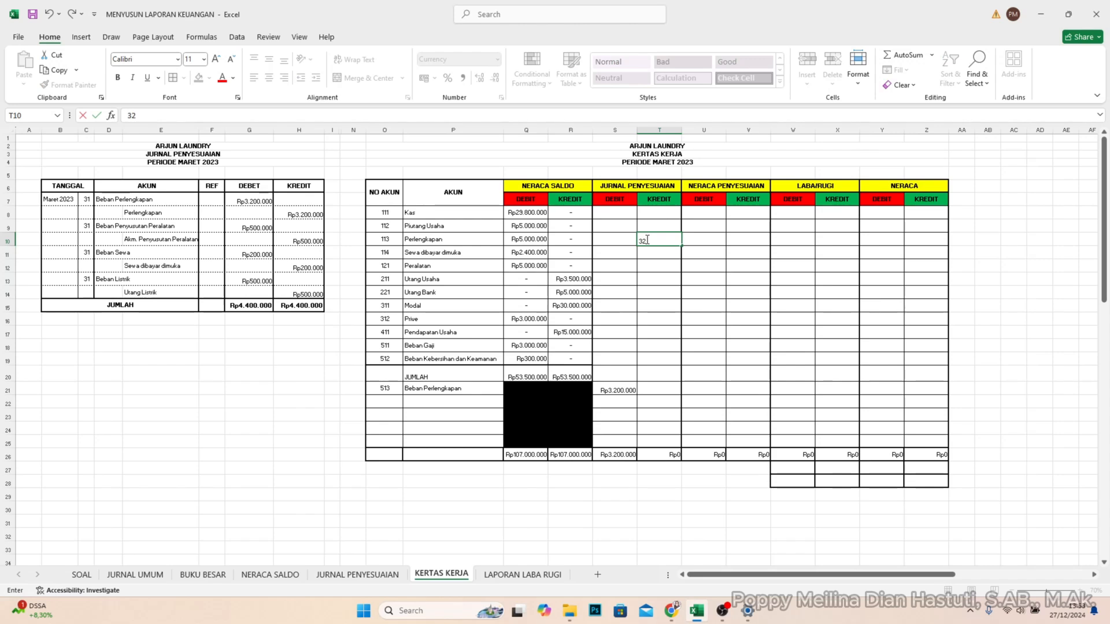
pyautogui.write('00000')
pyautogui.press('Return')
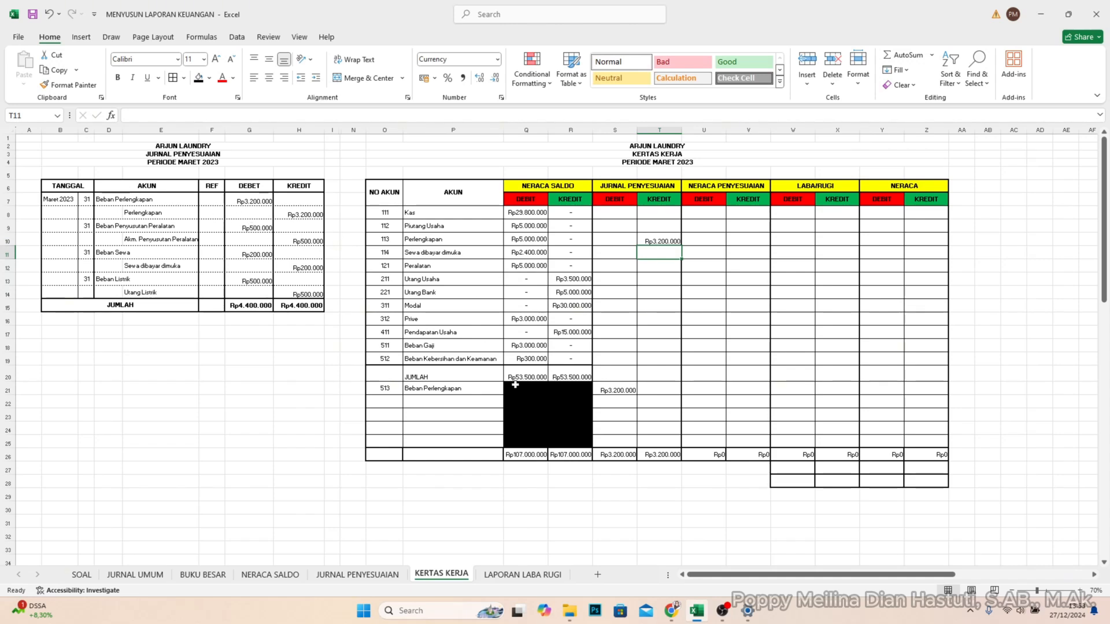
# - Fill the REF column of the JURNAL PENYESUAIAN table with 513 for Beban Perlengkapan and 113 for Perlengkapan
pyautogui.click(382, 391)
pyautogui.click(220, 202)
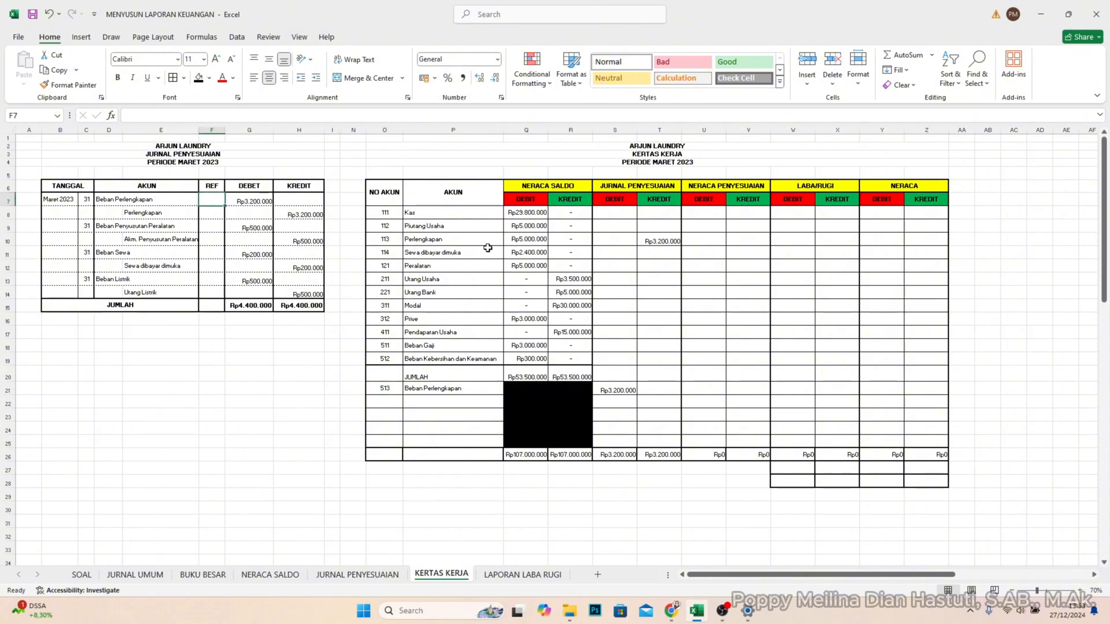
pyautogui.write('513')
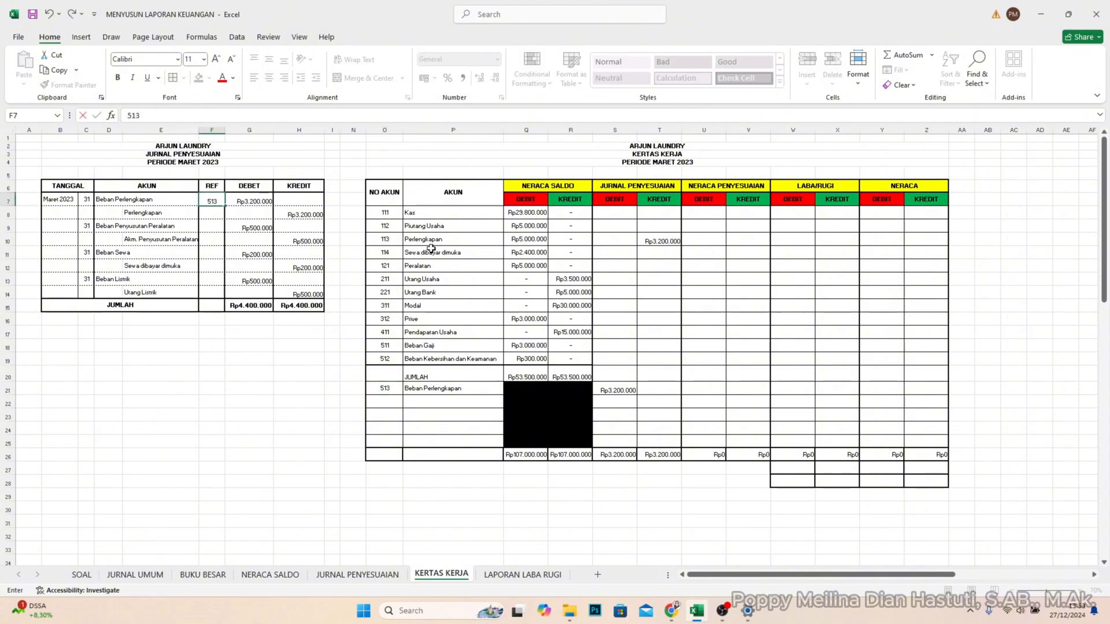
pyautogui.press('Return')
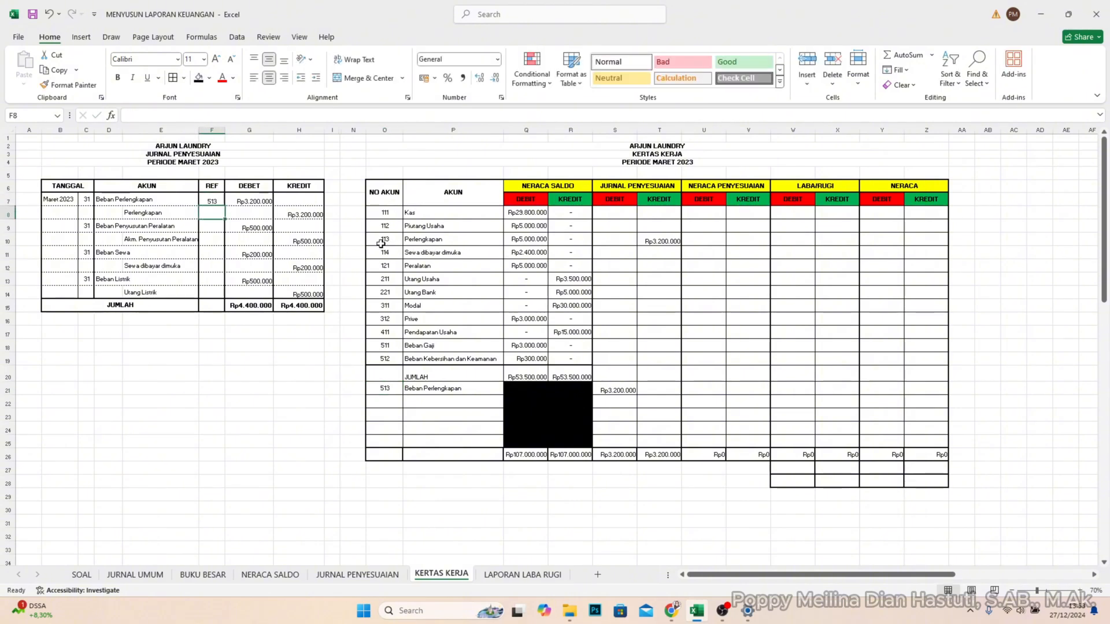
pyautogui.write('11')
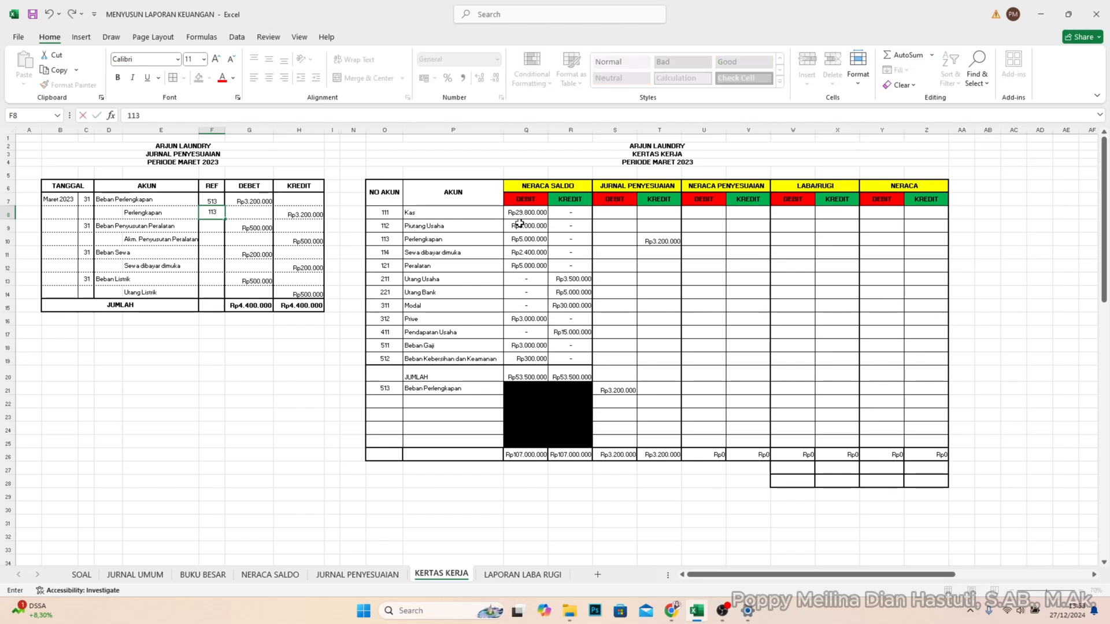
pyautogui.write('3')
pyautogui.press('Return')
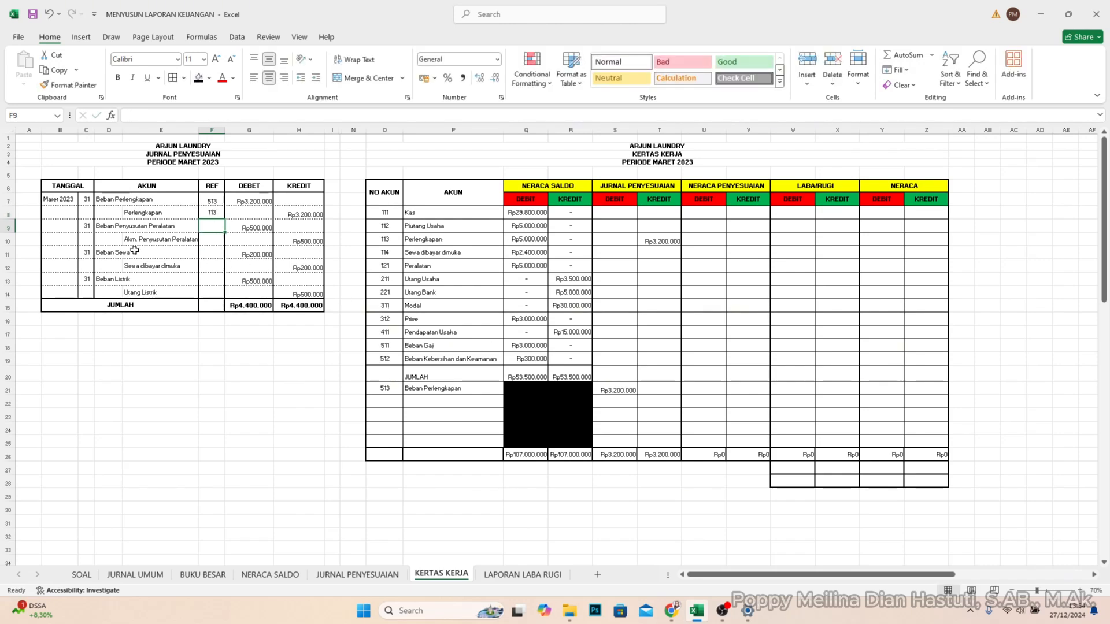
# - Add account 514 Beban Penyusutan Peralatan in O22:P22 of the KERTAS KERJA table
pyautogui.click(109, 227)
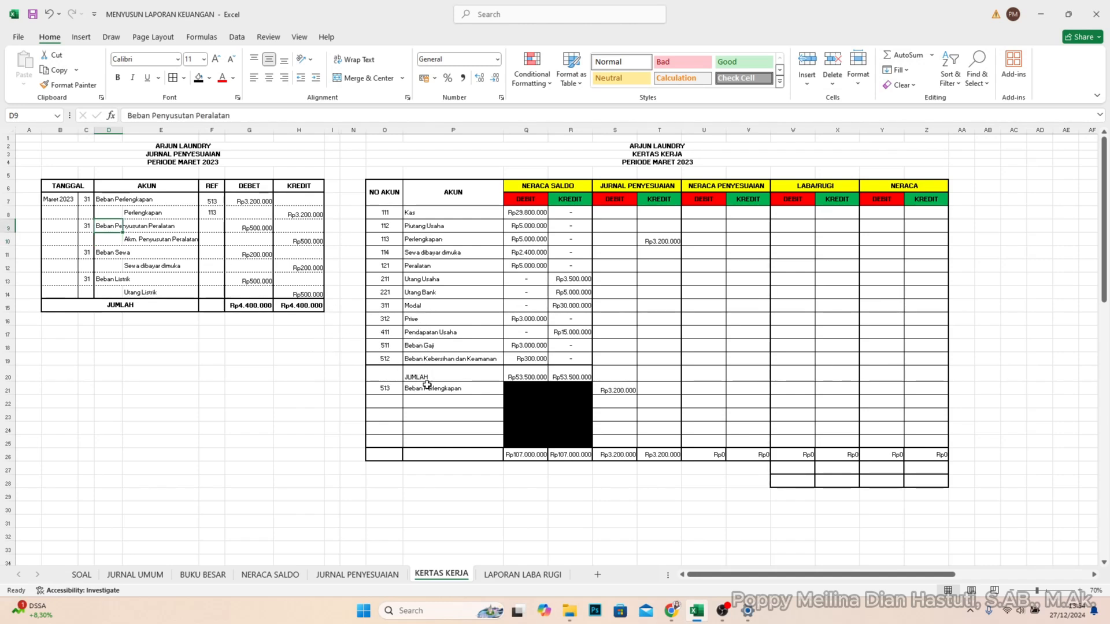
pyautogui.click(381, 403)
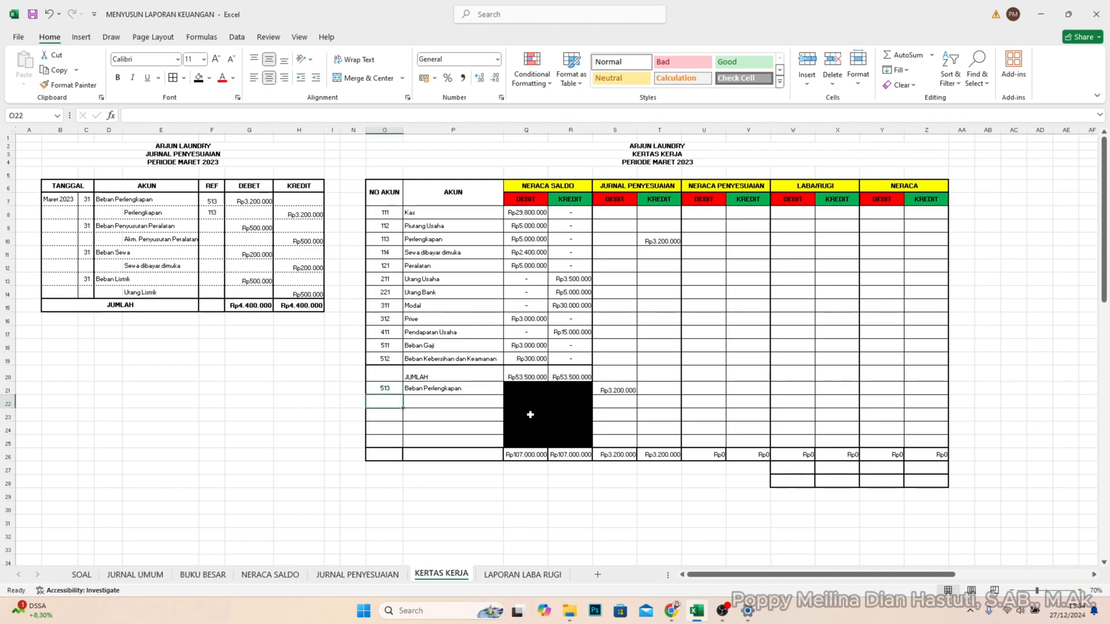
pyautogui.write('5')
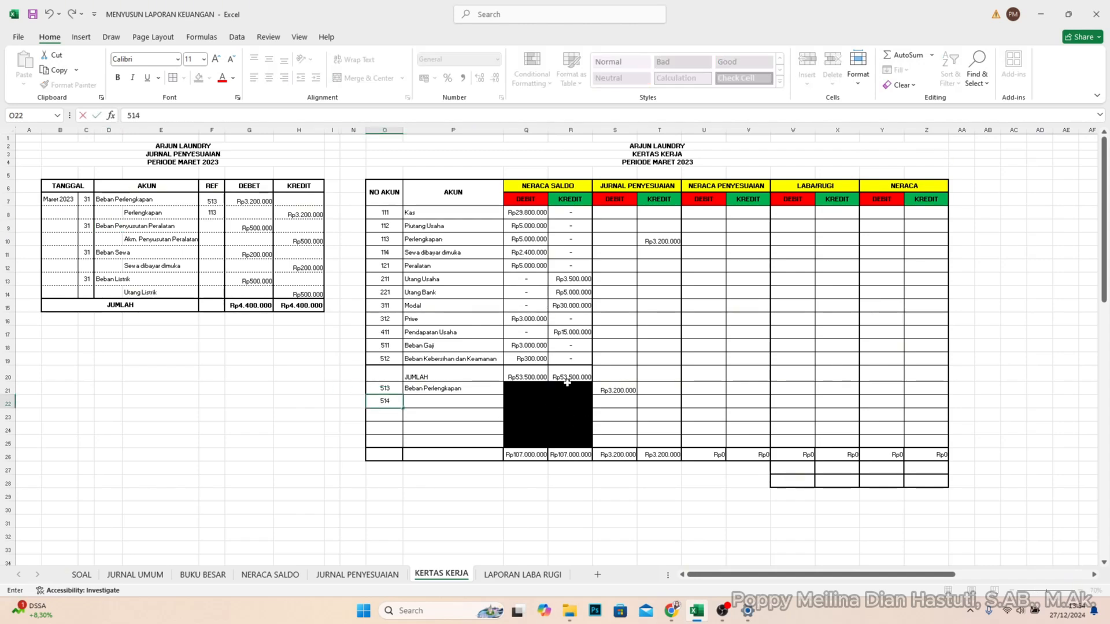
pyautogui.write('14')
pyautogui.click(433, 401)
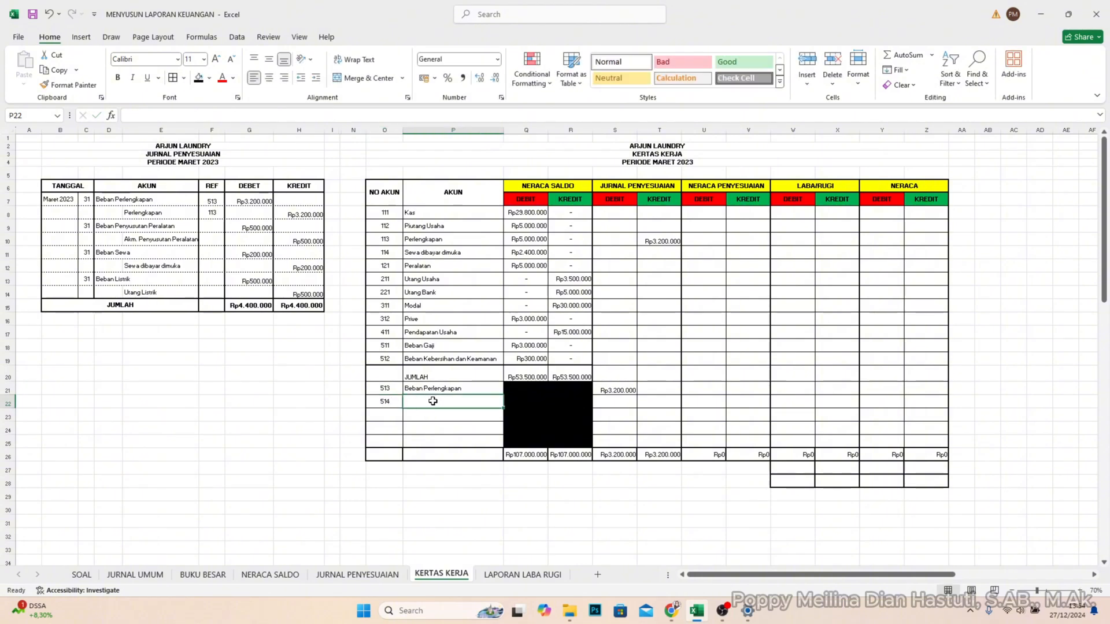
pyautogui.write('Beban Peny')
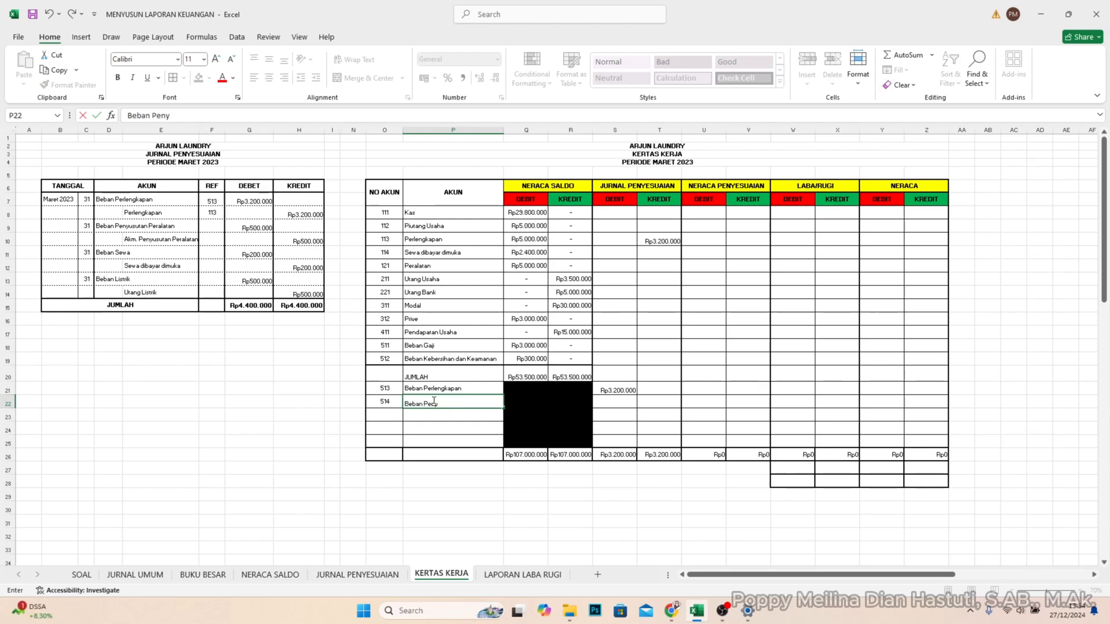
pyautogui.write('usutan Pe')
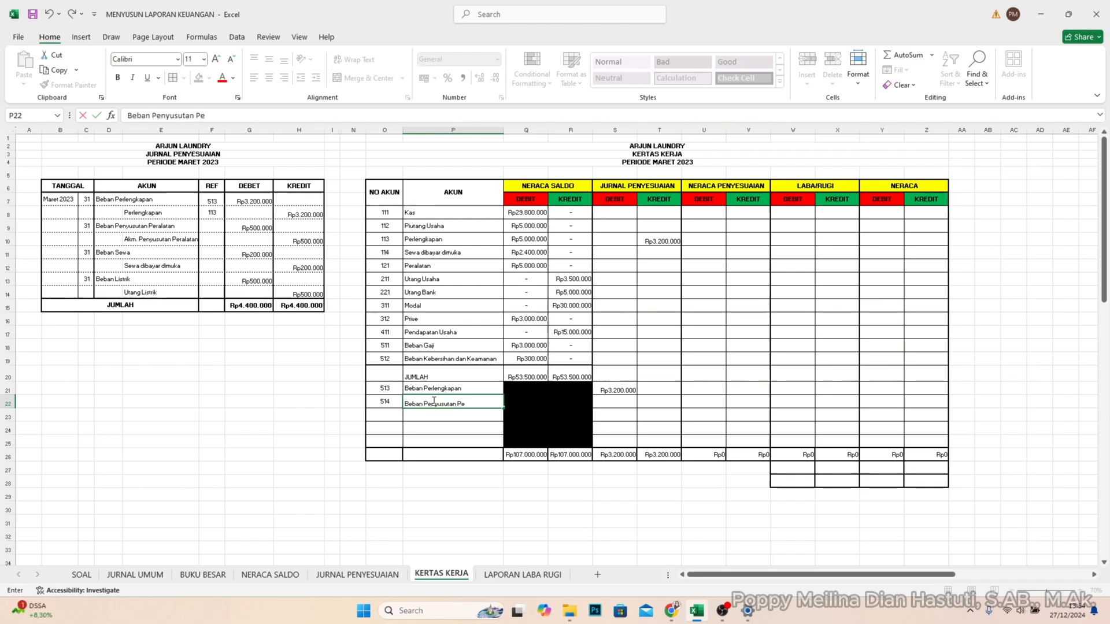
pyautogui.write('ralatan')
pyautogui.press('Tab')
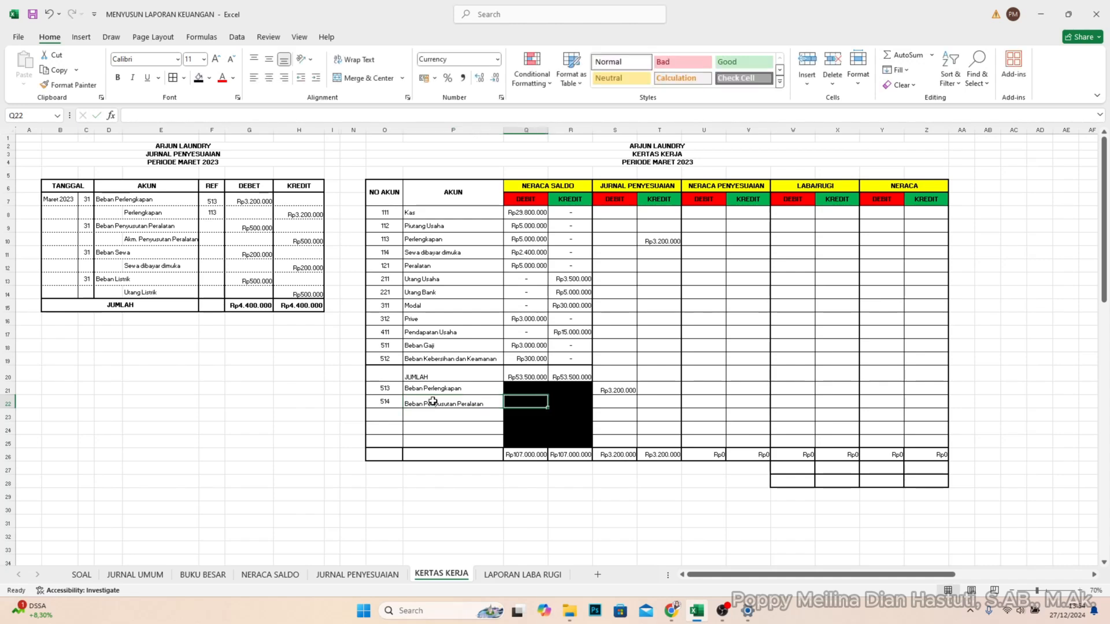
# - Enter 500000 as the JURNAL PENYESUAIAN debit for Beban Penyusutan Peralatan in S22
pyautogui.press('Tab')
pyautogui.press('Tab')
pyautogui.press('Tab')
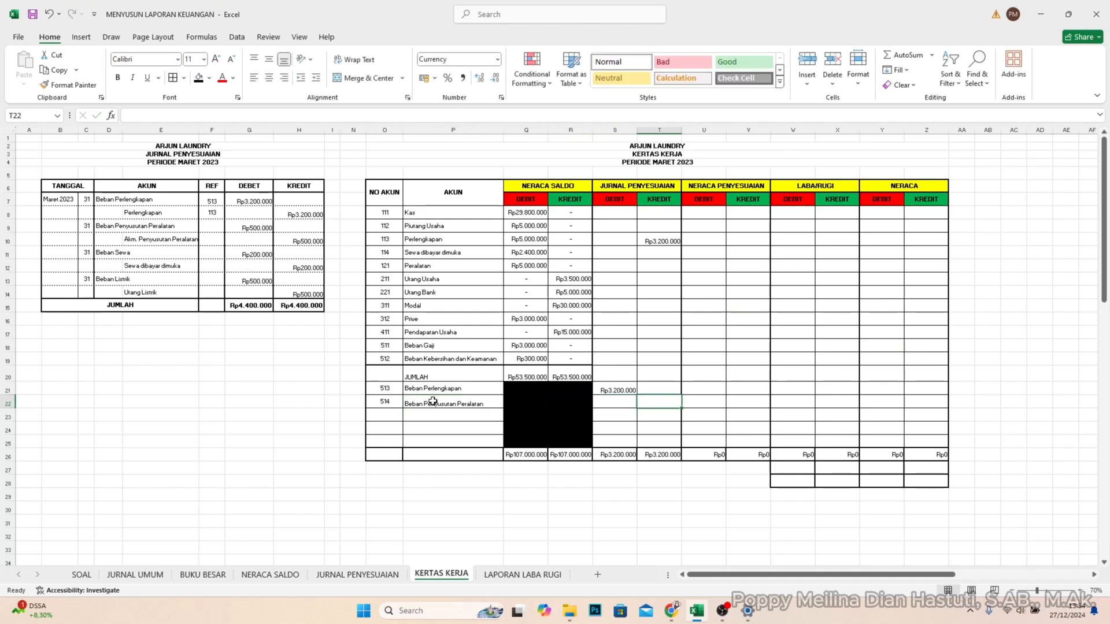
pyautogui.press('Left')
pyautogui.press('Left')
pyautogui.press('Right')
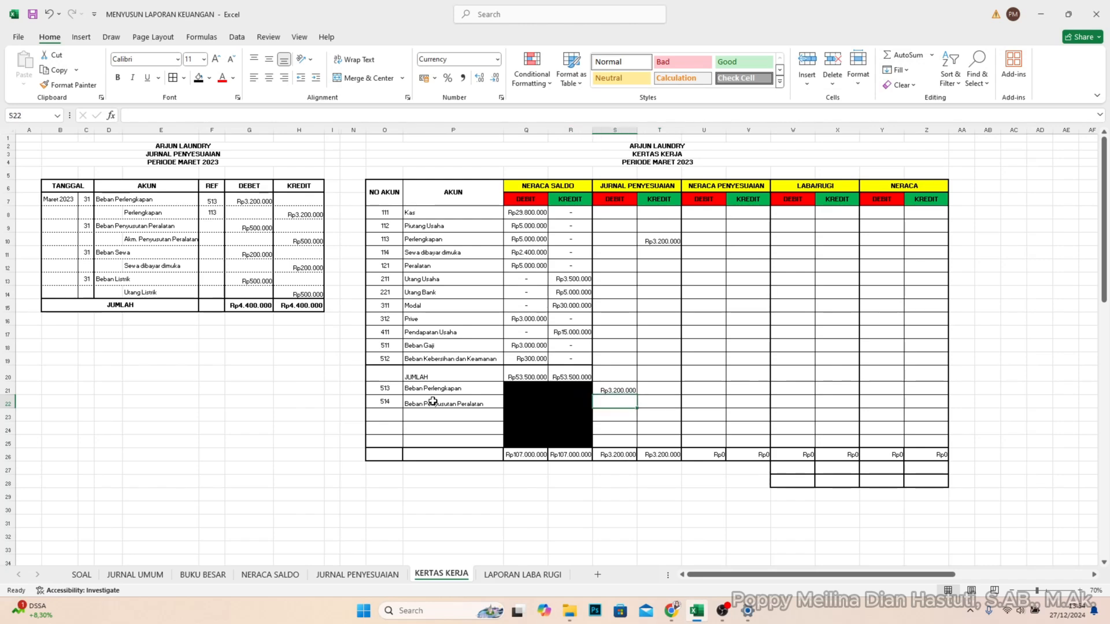
pyautogui.write('50')
pyautogui.write('0')
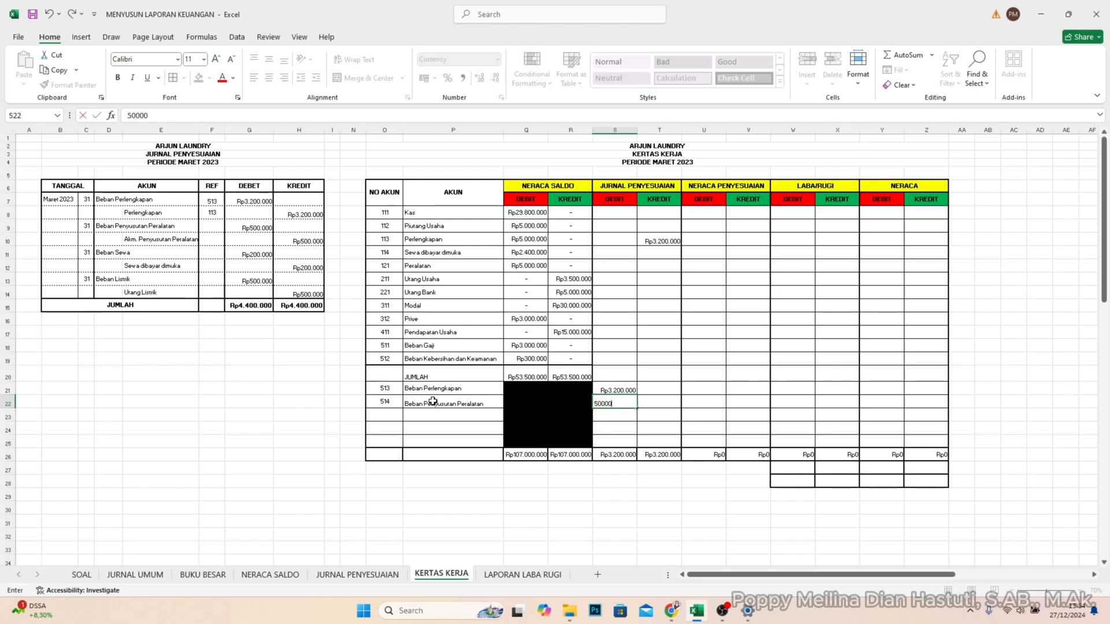
pyautogui.write('.000')
pyautogui.press('Return')
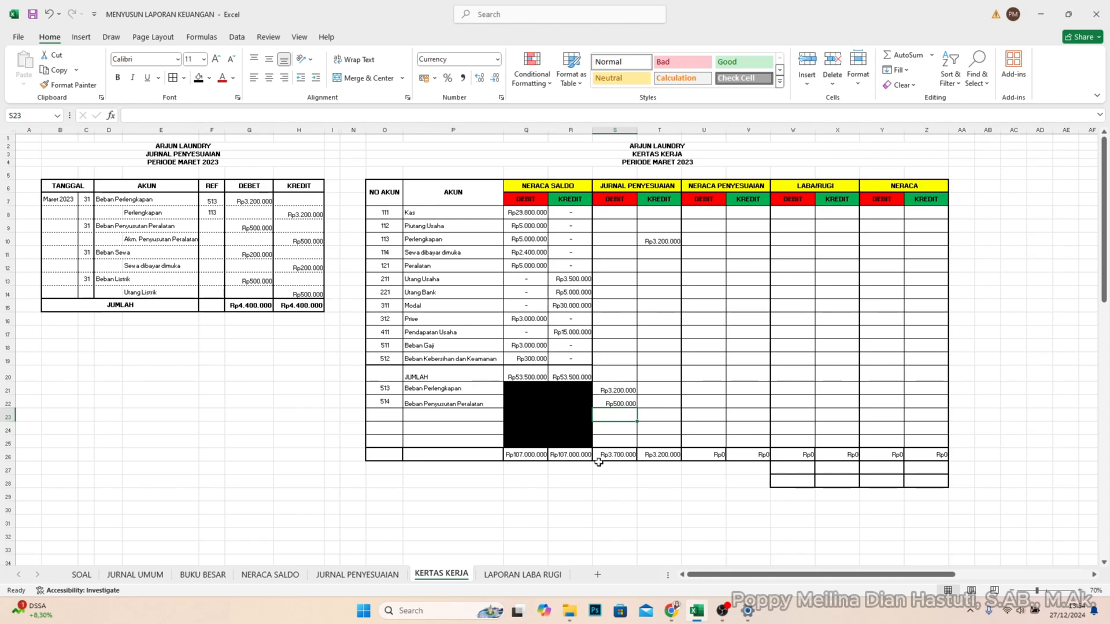
# - Enter 514 as the REF for Beban Penyusutan Peralatan in F9 of the JURNAL PENYESUAIAN table
pyautogui.click(209, 226)
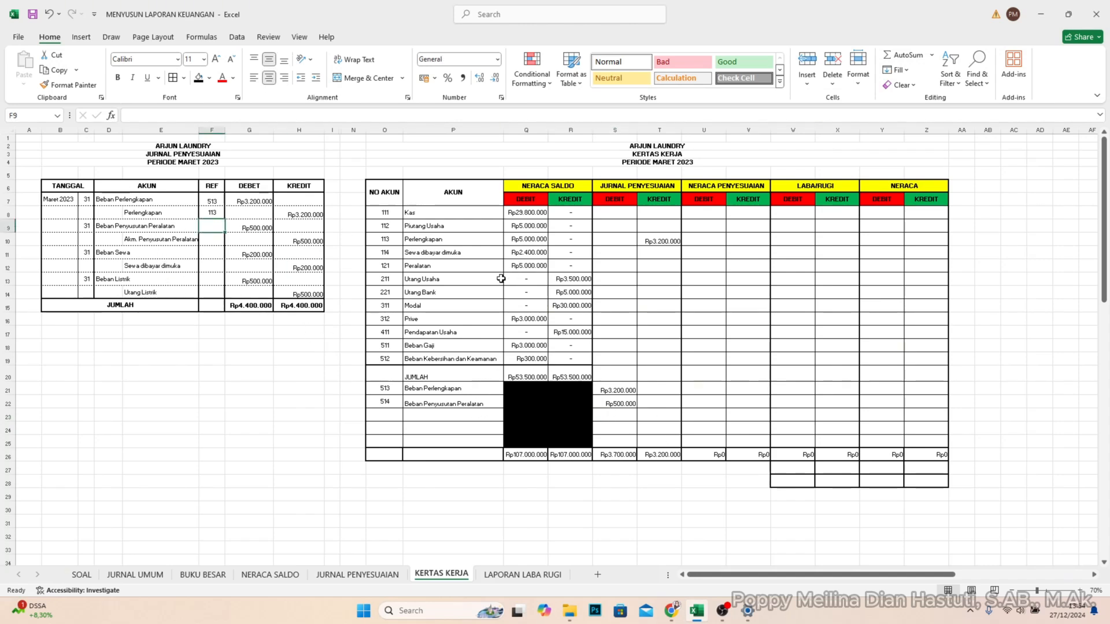
pyautogui.write('514')
pyautogui.press('Return')
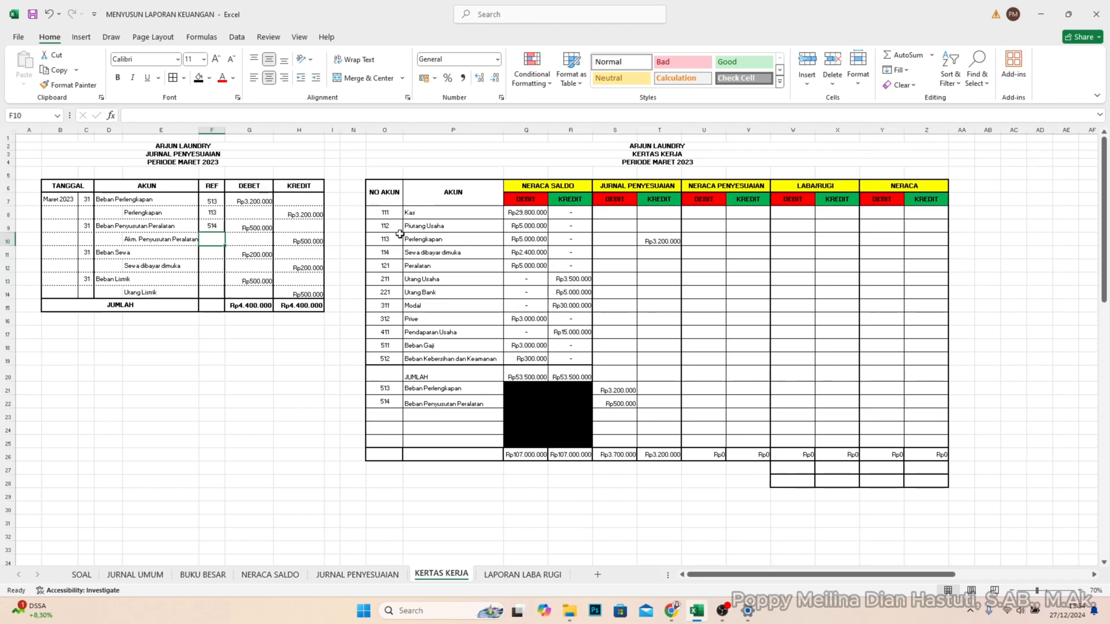
# - Add account 122 Akm Penyusutan Peralatan in O23:P23 of the KERTAS KERJA table
pyautogui.click(387, 414)
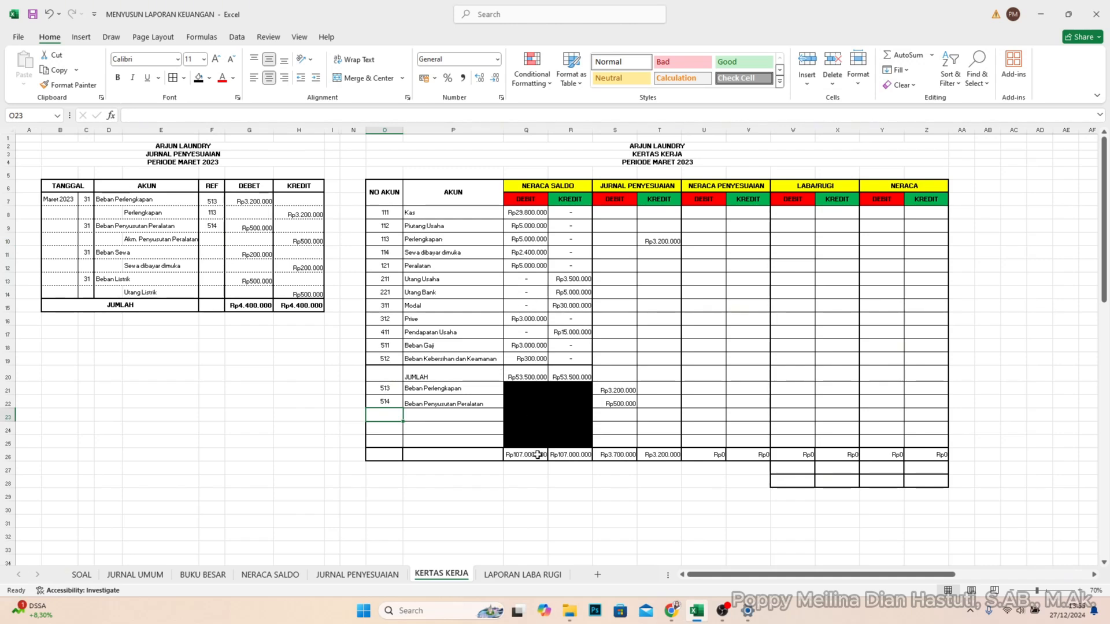
pyautogui.write('122')
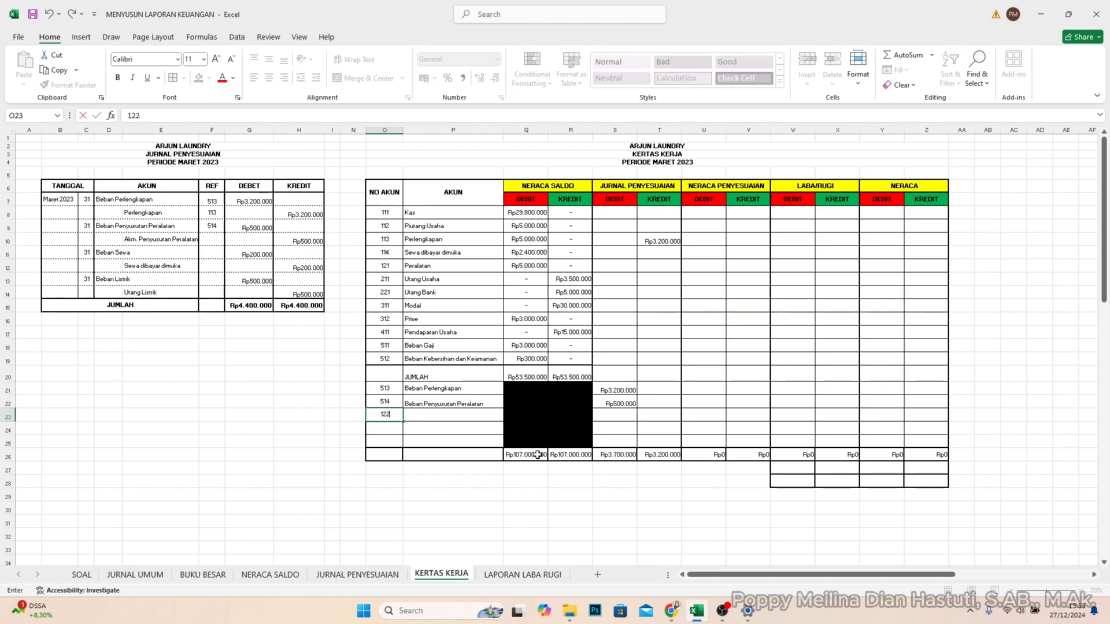
pyautogui.press('Tab')
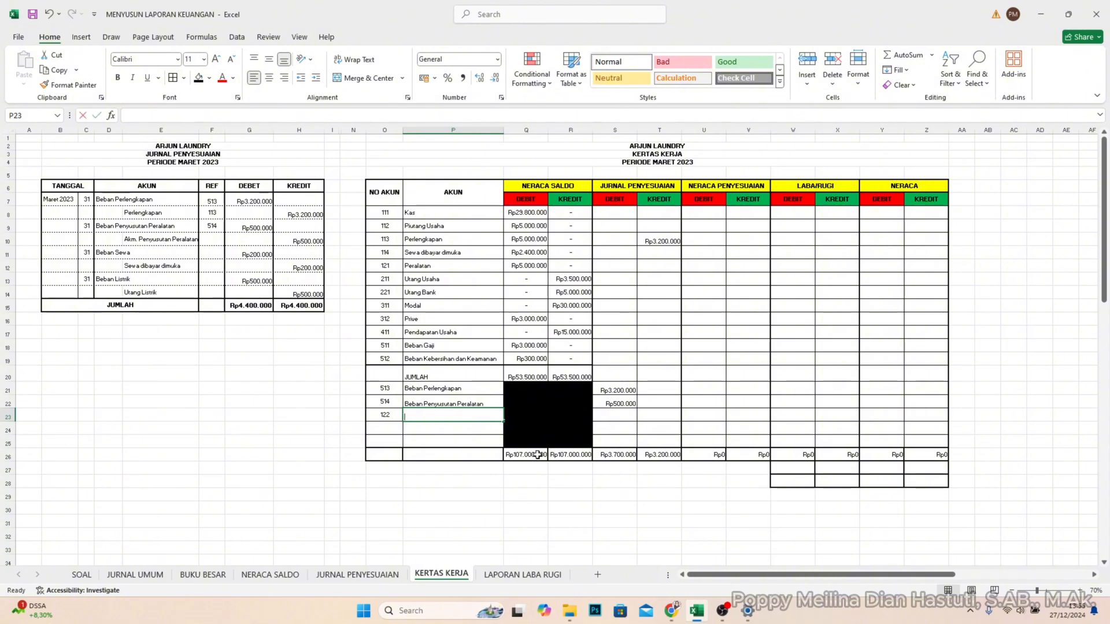
pyautogui.write('Akm Pe')
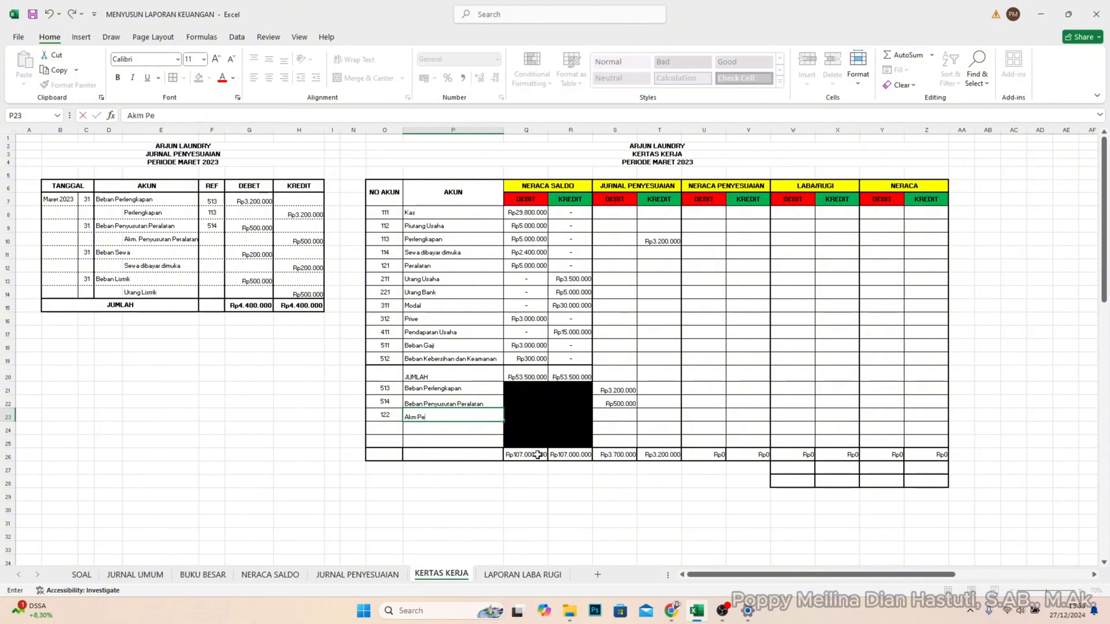
pyautogui.write('nyusutan Peralatan')
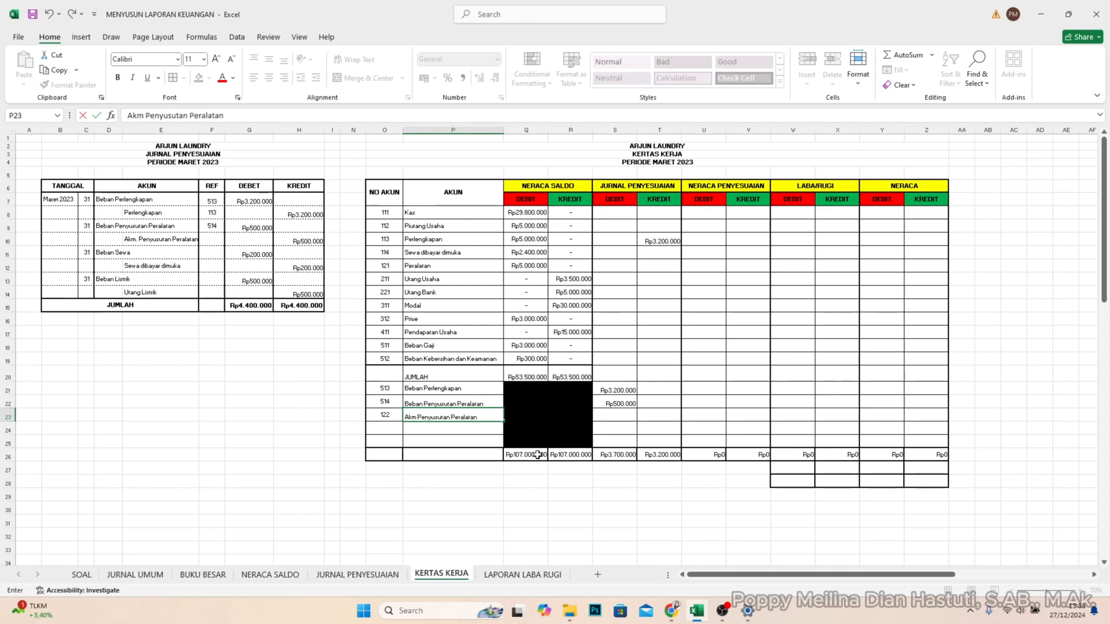
# - Enter 500000 as the JURNAL PENYESUAIAN credit for Akm Penyusutan Peralatan in T23
pyautogui.press('Tab')
pyautogui.press('Tab')
pyautogui.press('Tab')
pyautogui.press('Tab')
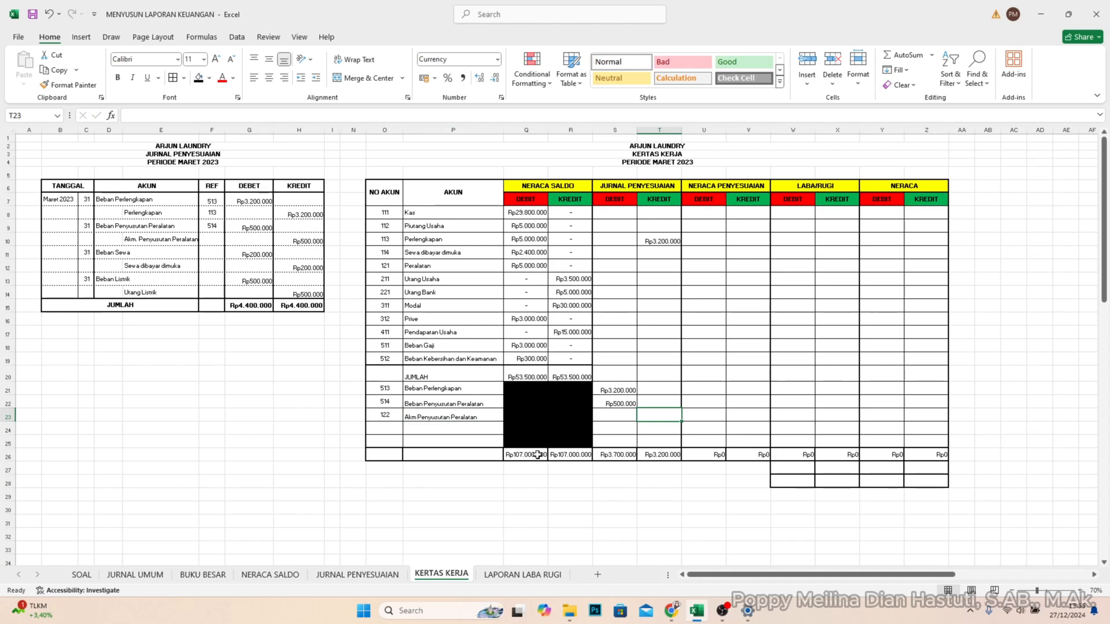
pyautogui.write('50')
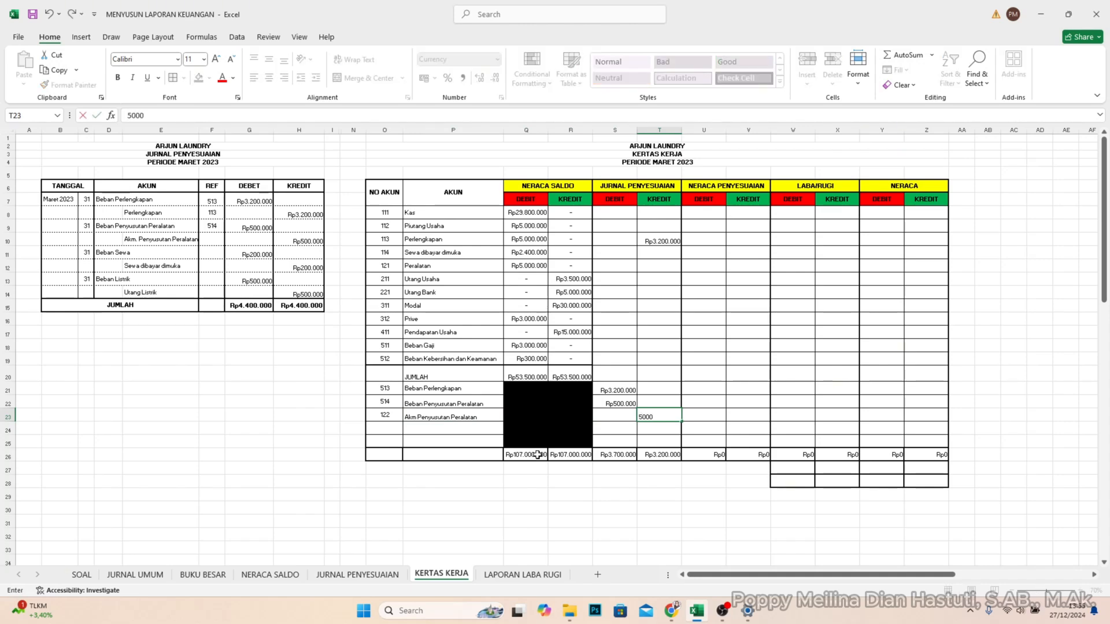
pyautogui.write('0.000')
pyautogui.press('Return')
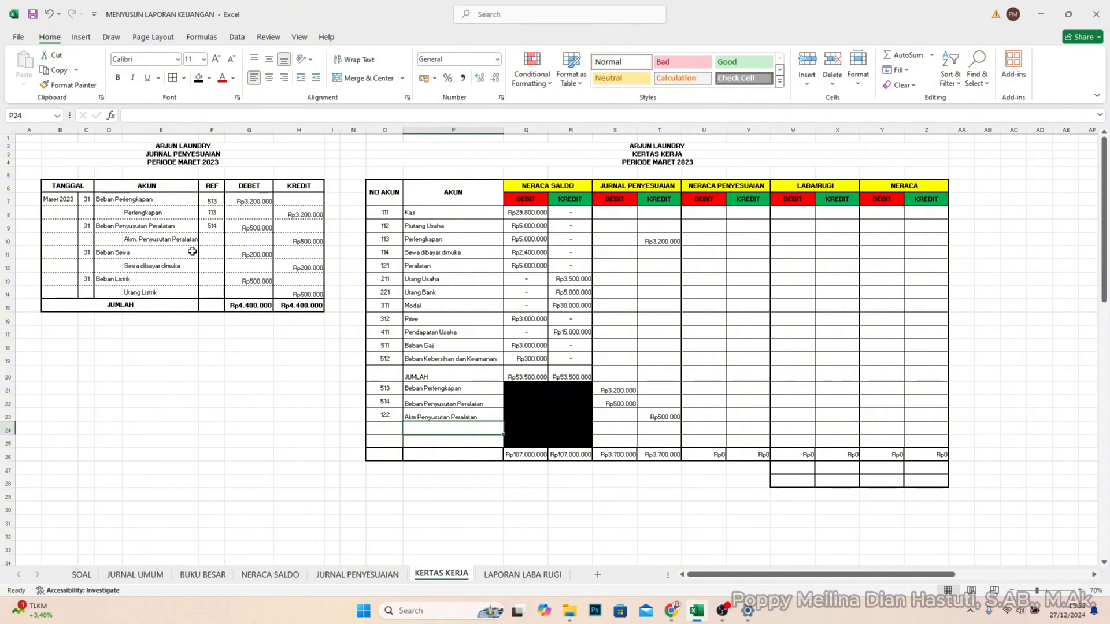
# - Enter 122 as the REF for Akm. Penyusutan Peralatan in F10 of the JURNAL PENYESUAIAN table
pyautogui.click(212, 239)
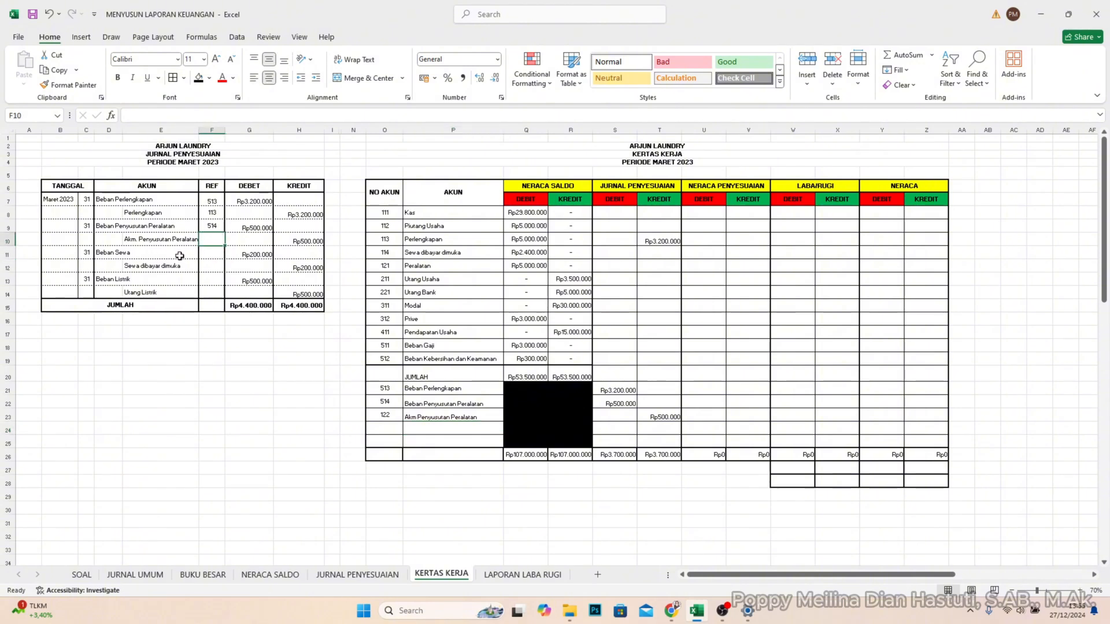
pyautogui.write('122')
pyautogui.press('Return')
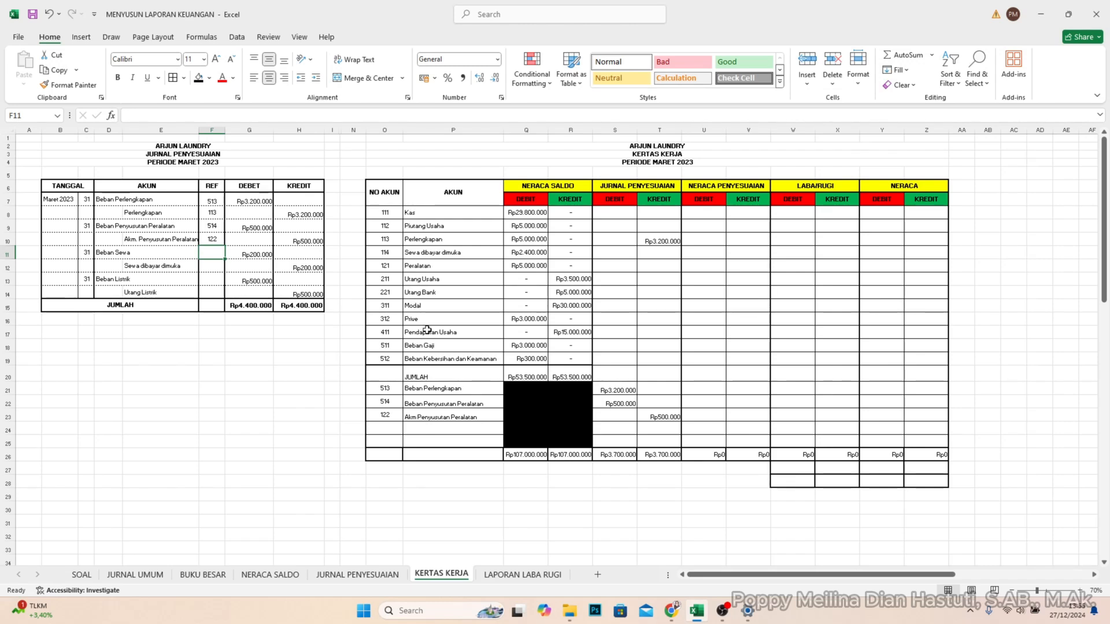
# - Add account 515 Beban Sewa in O24:P24 of the KERTAS KERJA table
pyautogui.click(397, 426)
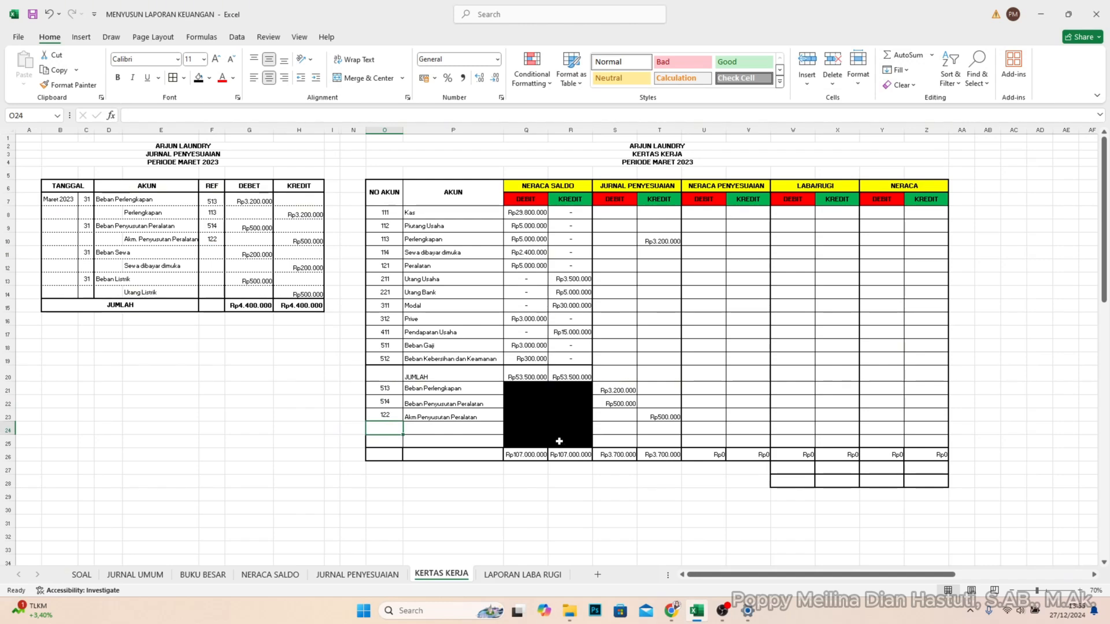
pyautogui.write('515')
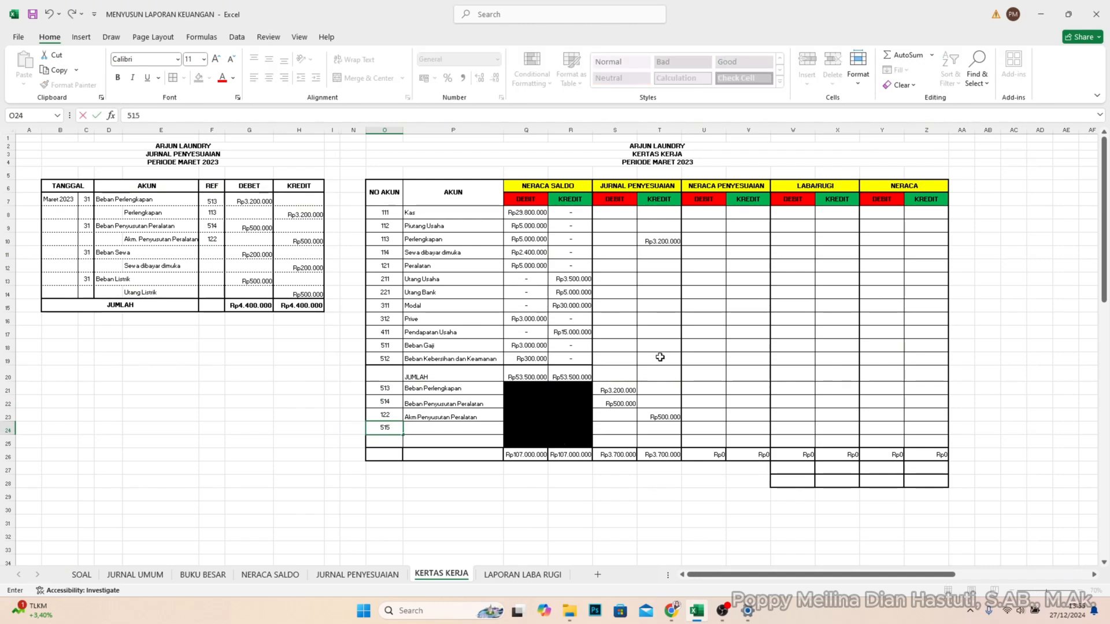
pyautogui.press('Tab')
pyautogui.write('Beban')
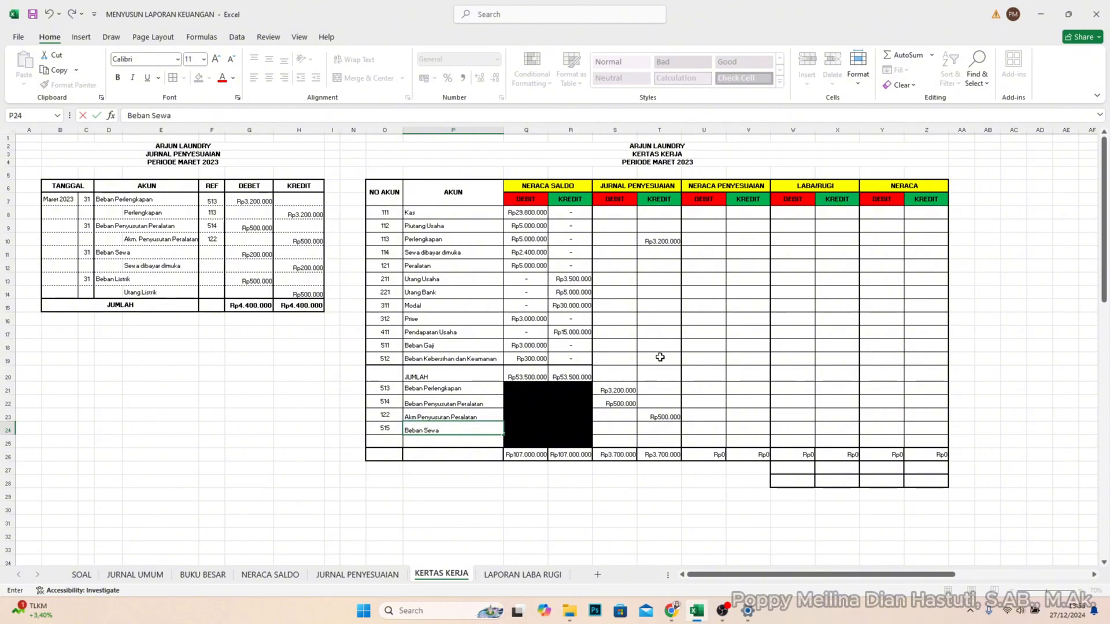
pyautogui.write(' Sewa')
# - Enter 200000 as the JURNAL PENYESUAIAN debit for Beban Sewa in S24
pyautogui.press('Tab')
pyautogui.press('Tab')
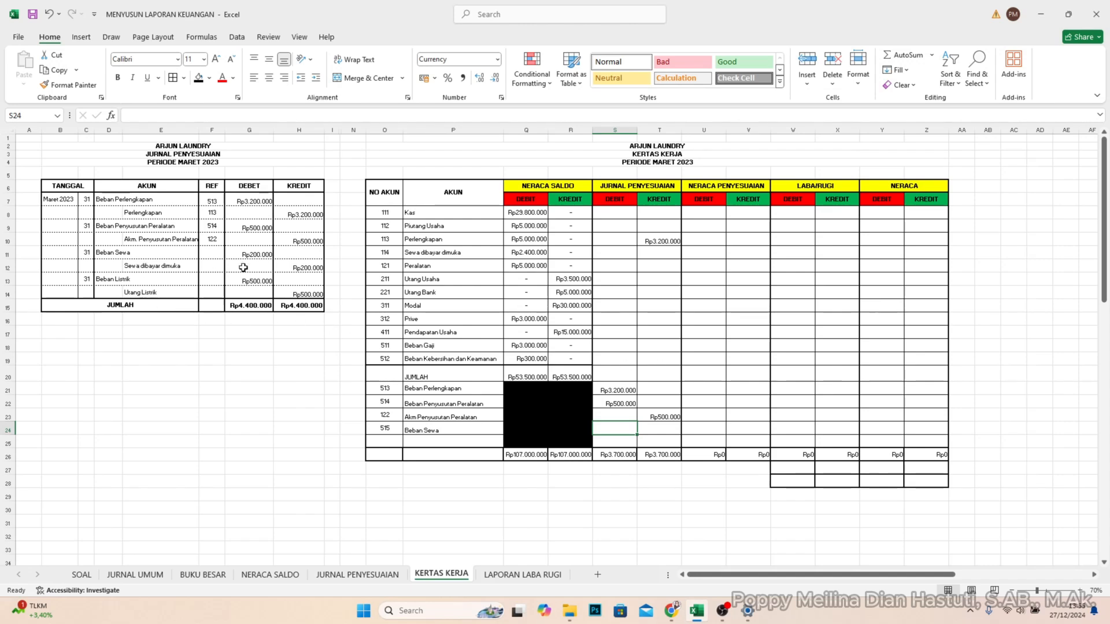
pyautogui.write('200')
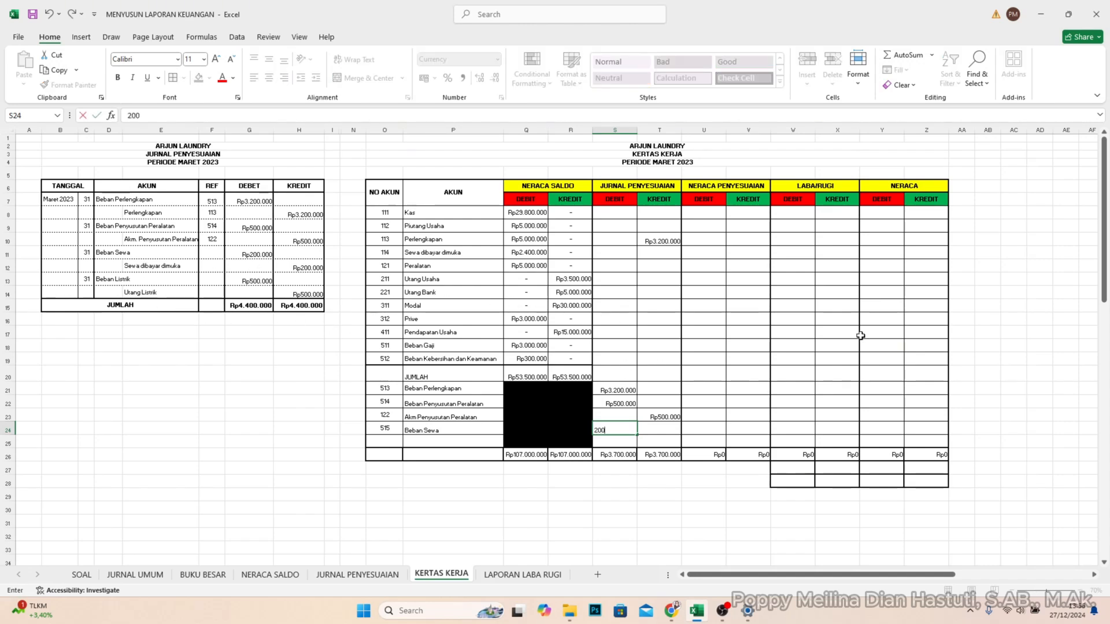
pyautogui.press('Return')
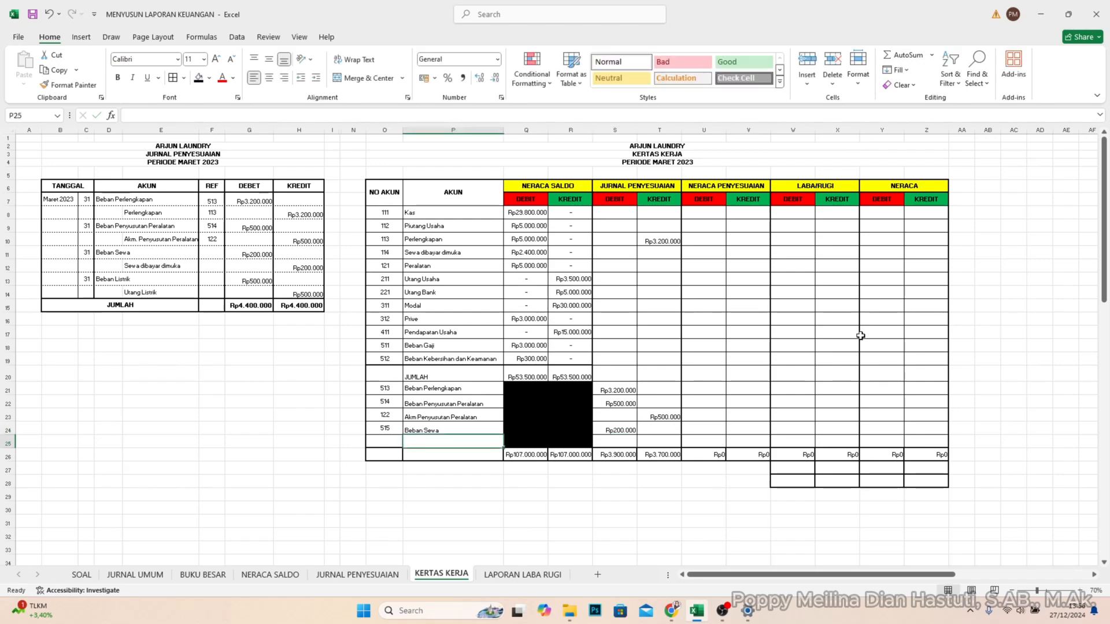
# - Enter 515 as the REF for Beban Sewa in F11 of the JURNAL PENYESUAIAN table
pyautogui.click(222, 251)
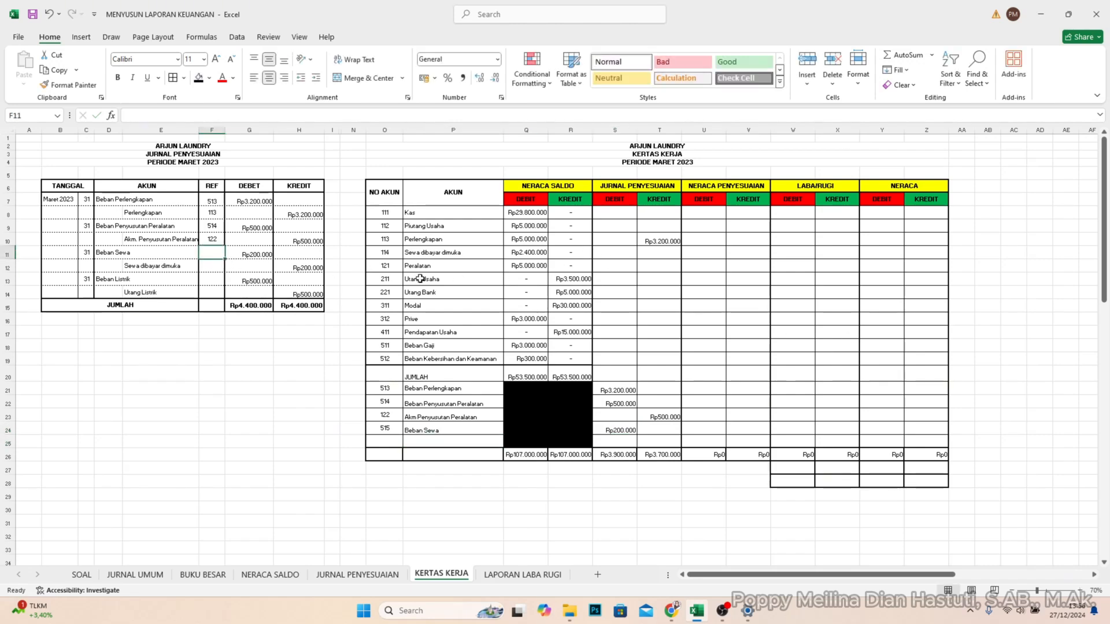
pyautogui.write('515')
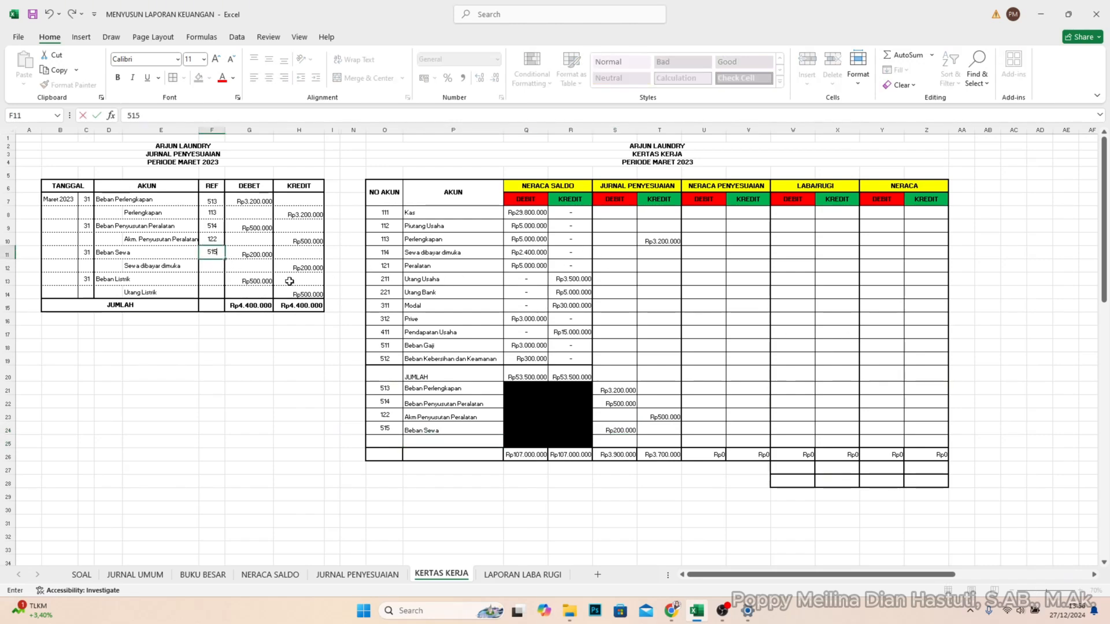
# - Enter 200000 as the JURNAL PENYESUAIAN credit for Sewa dibayar dimuka in T11 of the KERTAS KERJA table
pyautogui.click(182, 269)
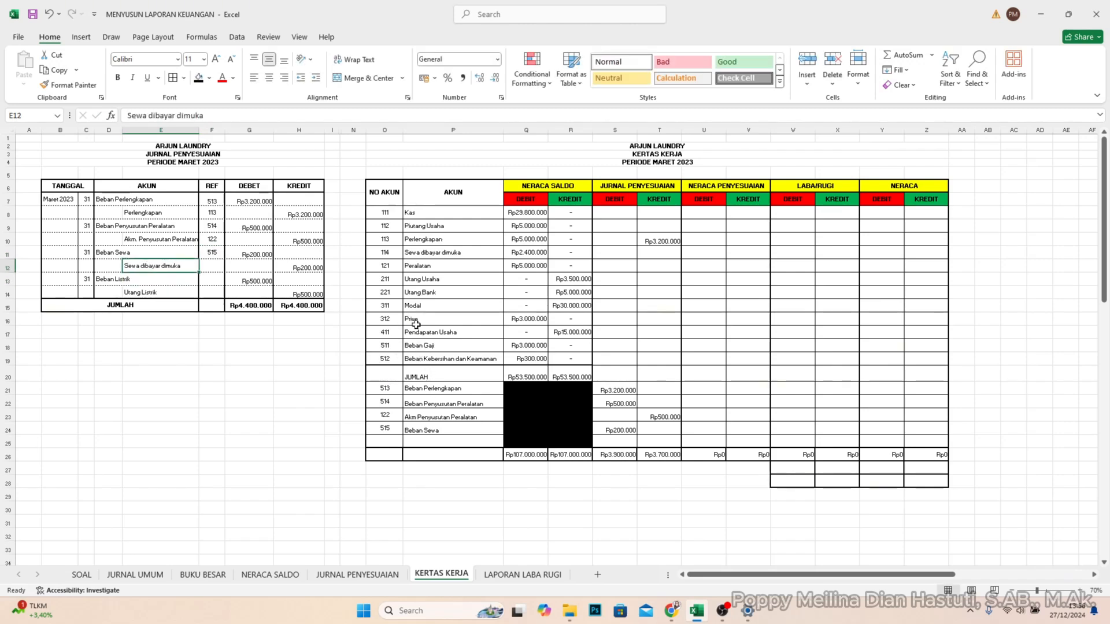
pyautogui.click(432, 254)
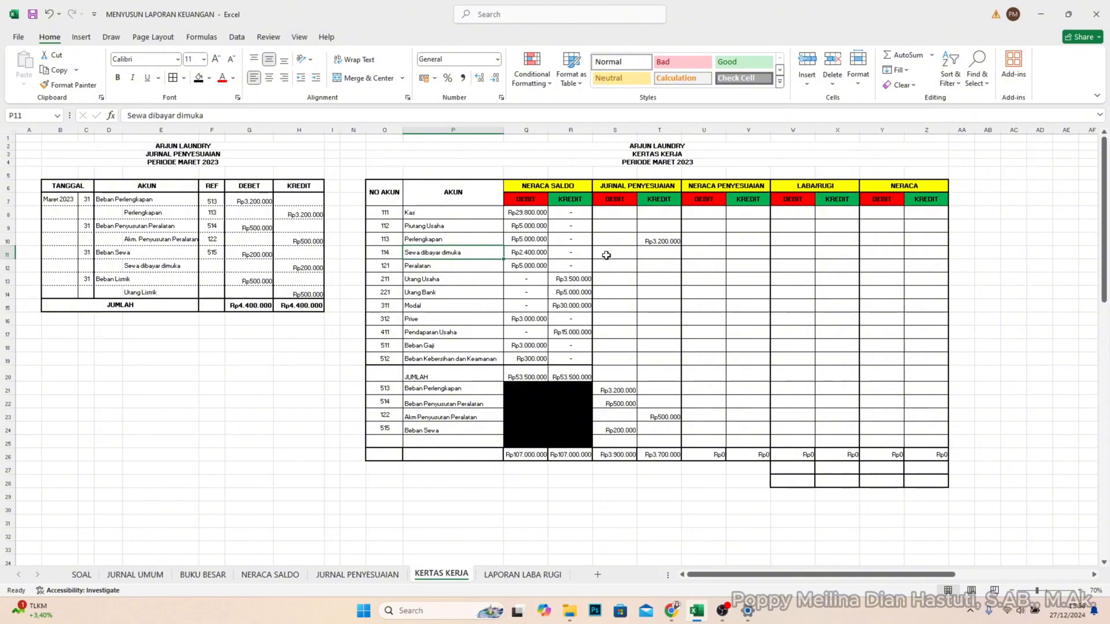
pyautogui.click(647, 253)
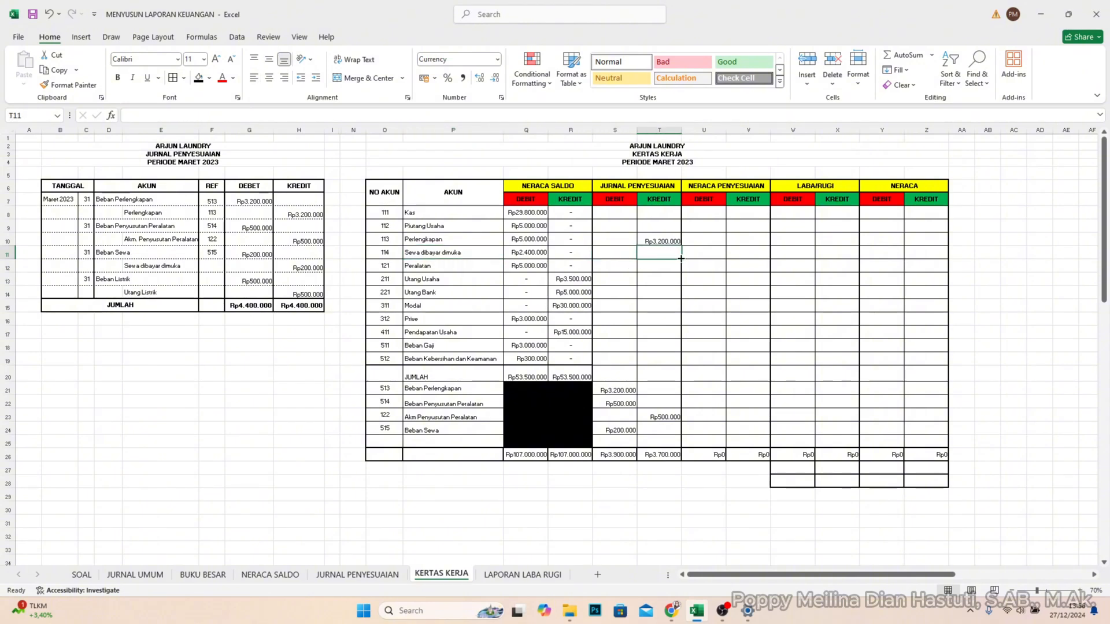
pyautogui.write('20')
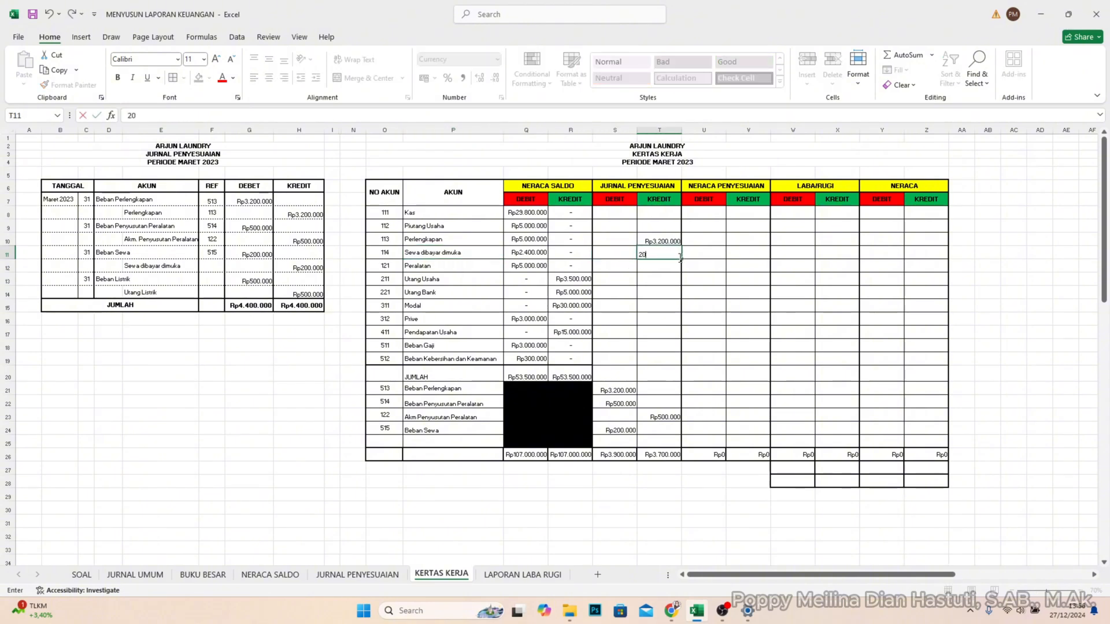
pyautogui.write('0.00000')
pyautogui.press('Return')
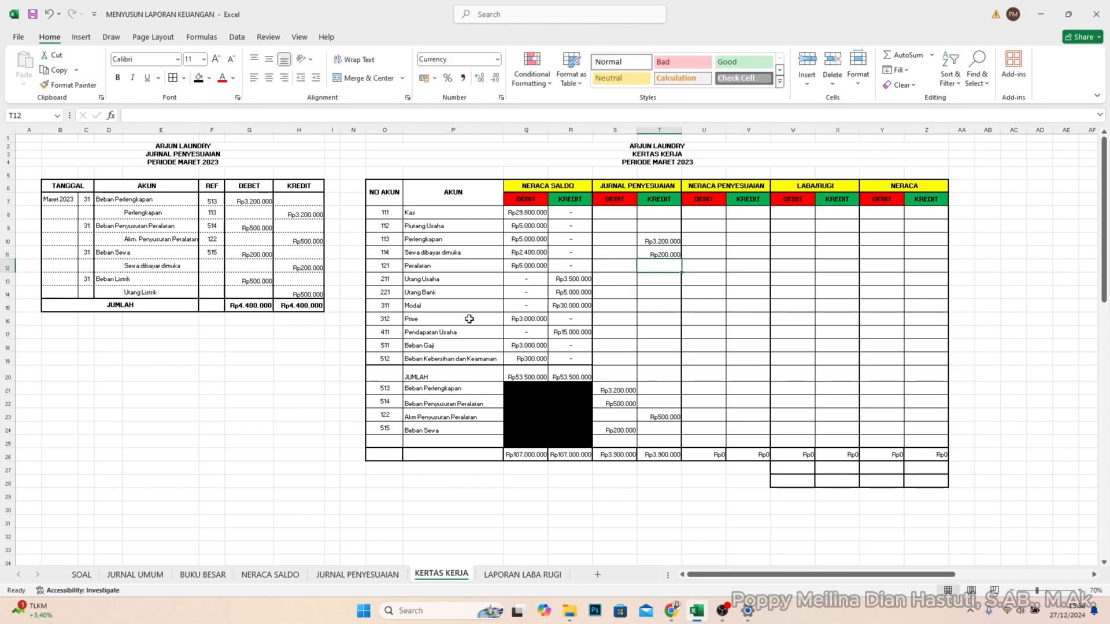
# - Enter 114 as the REF for Sewa dibayar dimuka in F12 of the JURNAL PENYESUAIAN table
pyautogui.click(217, 266)
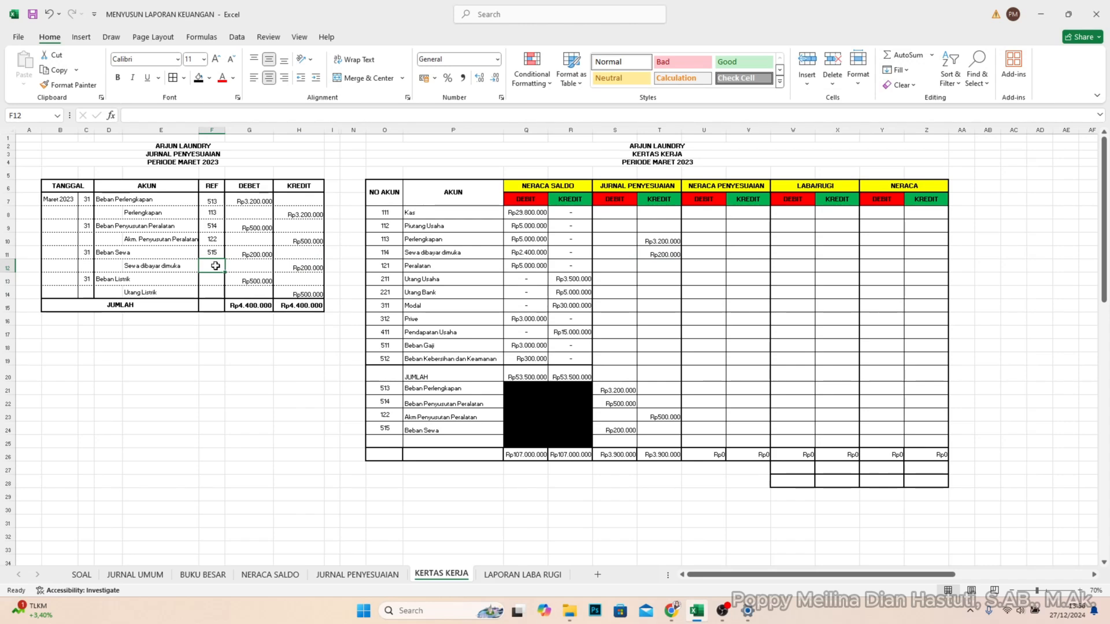
pyautogui.write('114')
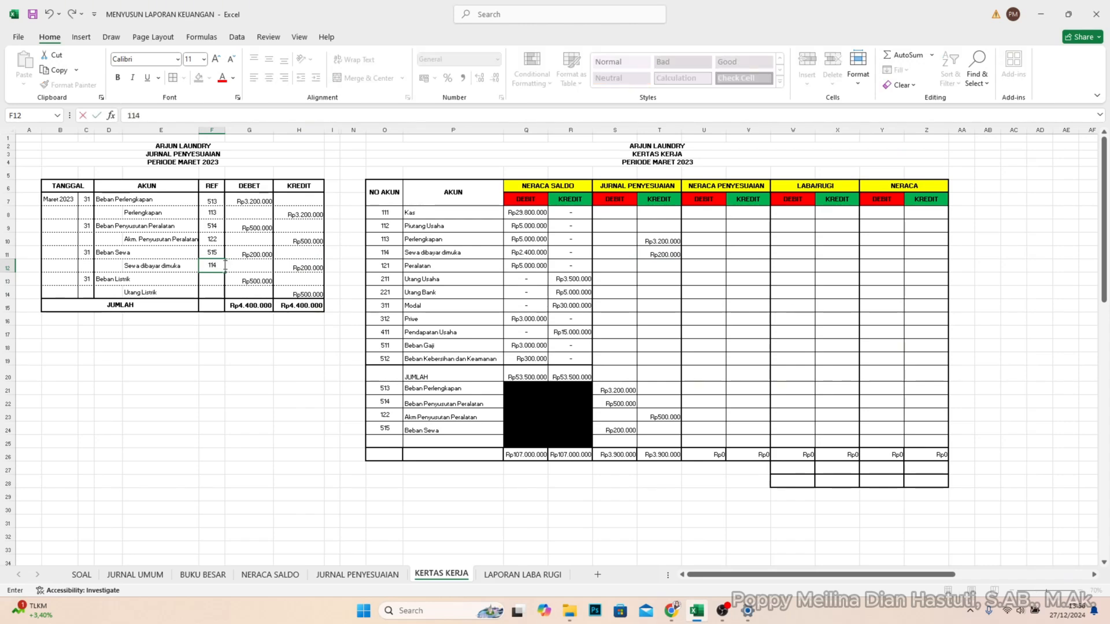
pyautogui.press('Return')
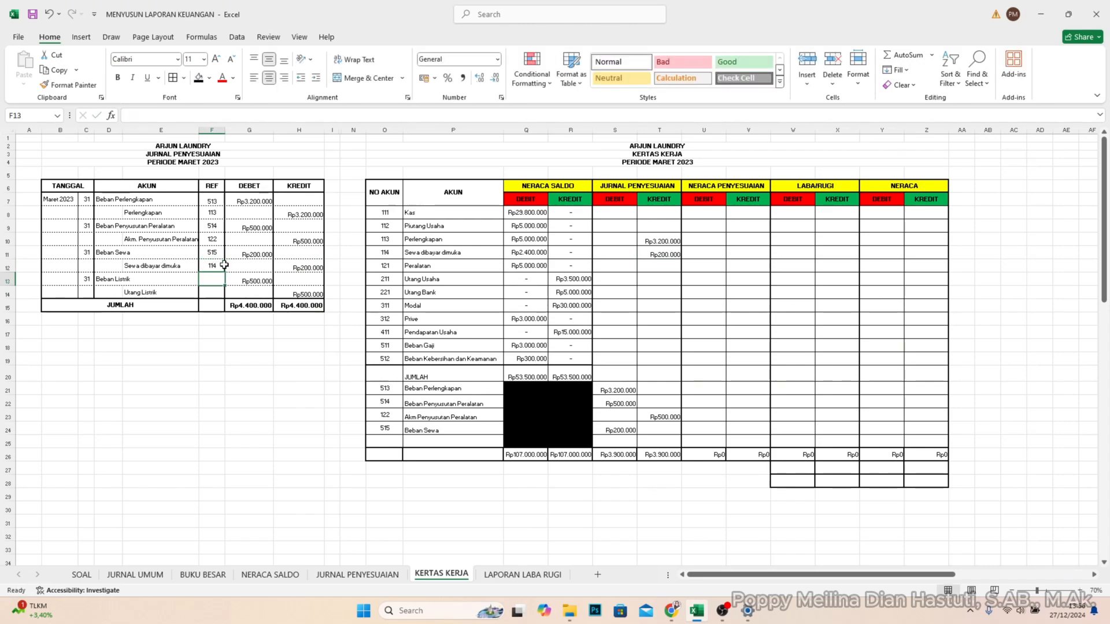
# - Add account 516 Beban Listrik in O25:P25 of the KERTAS KERJA table
pyautogui.click(389, 440)
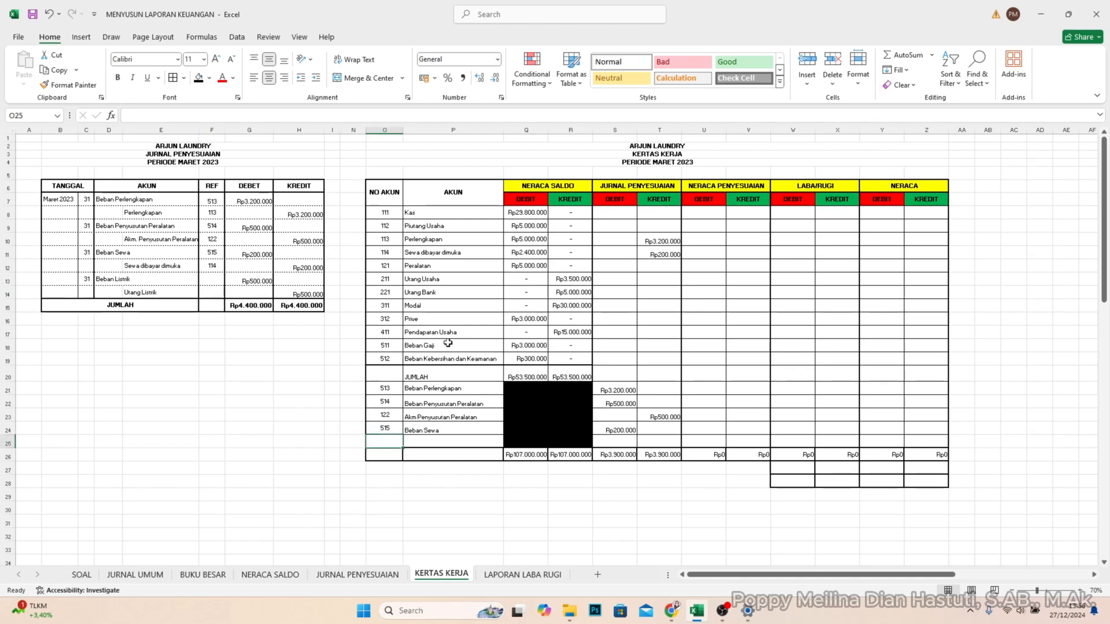
pyautogui.write('516')
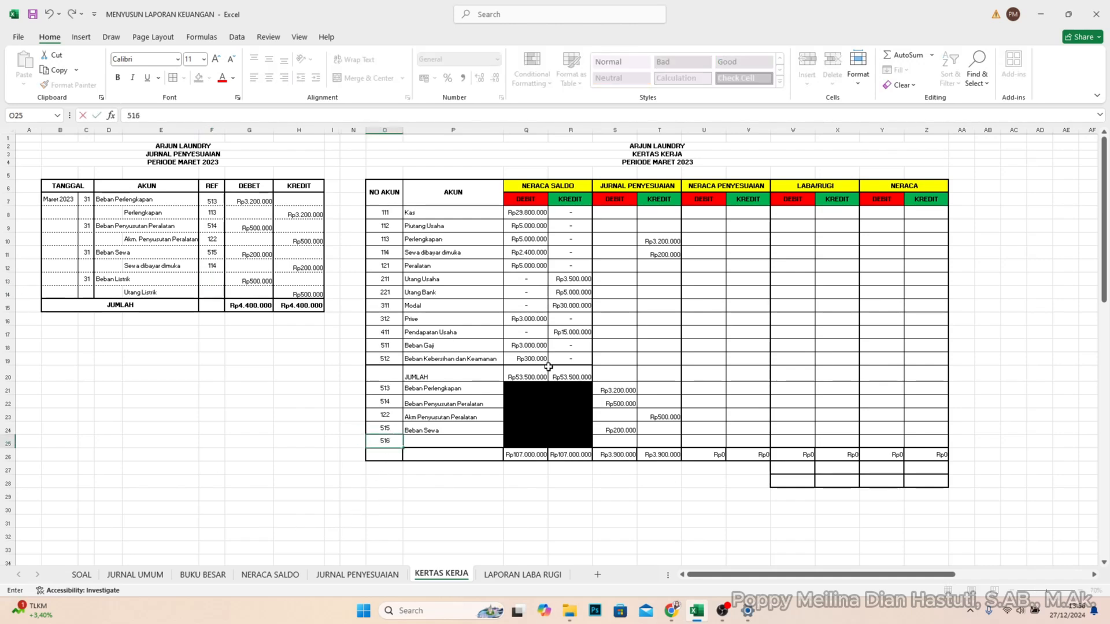
pyautogui.press('Tab')
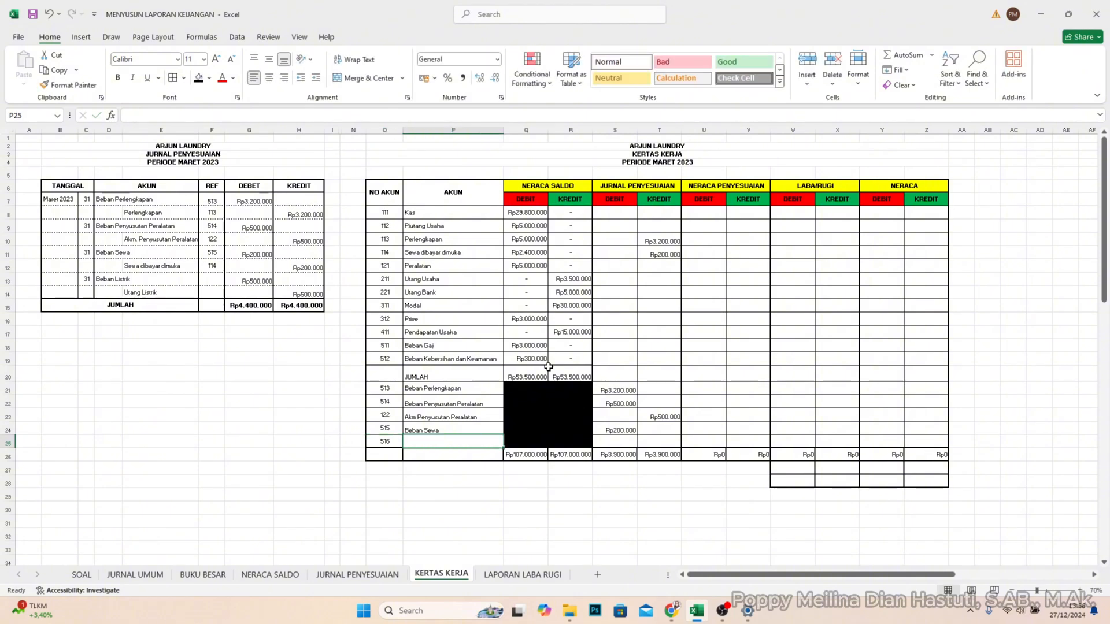
pyautogui.write('Beban Listrik')
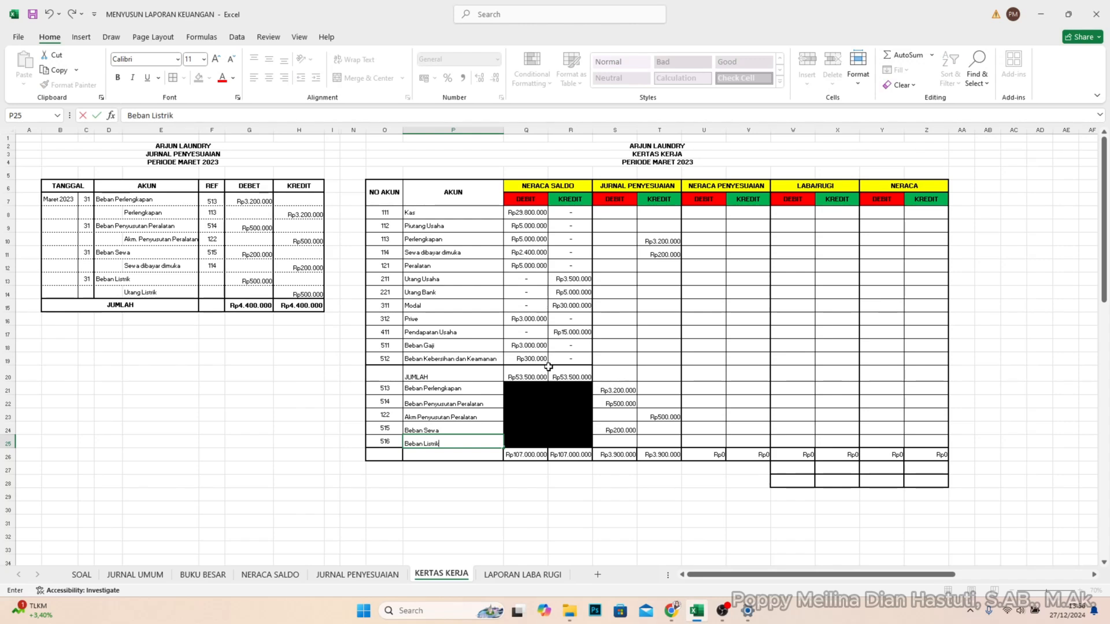
# - Enter 500000 as the JURNAL PENYESUAIAN debit for Beban Listrik in S25 of the KERTAS KERJA table
pyautogui.press('Tab')
pyautogui.press('Tab')
pyautogui.press('Tab')
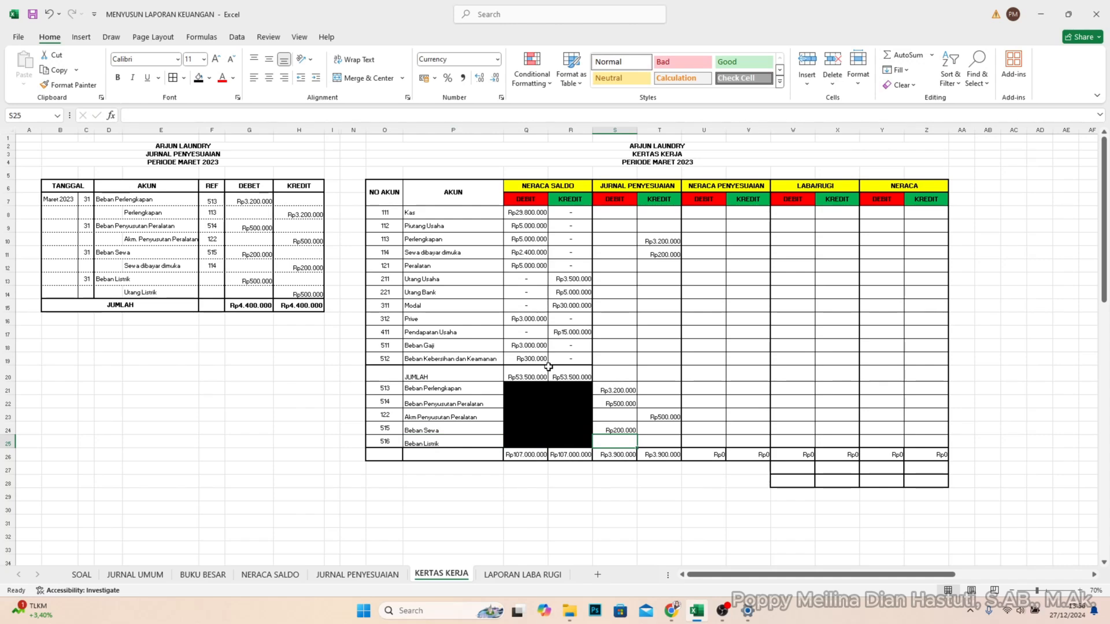
pyautogui.press('Tab')
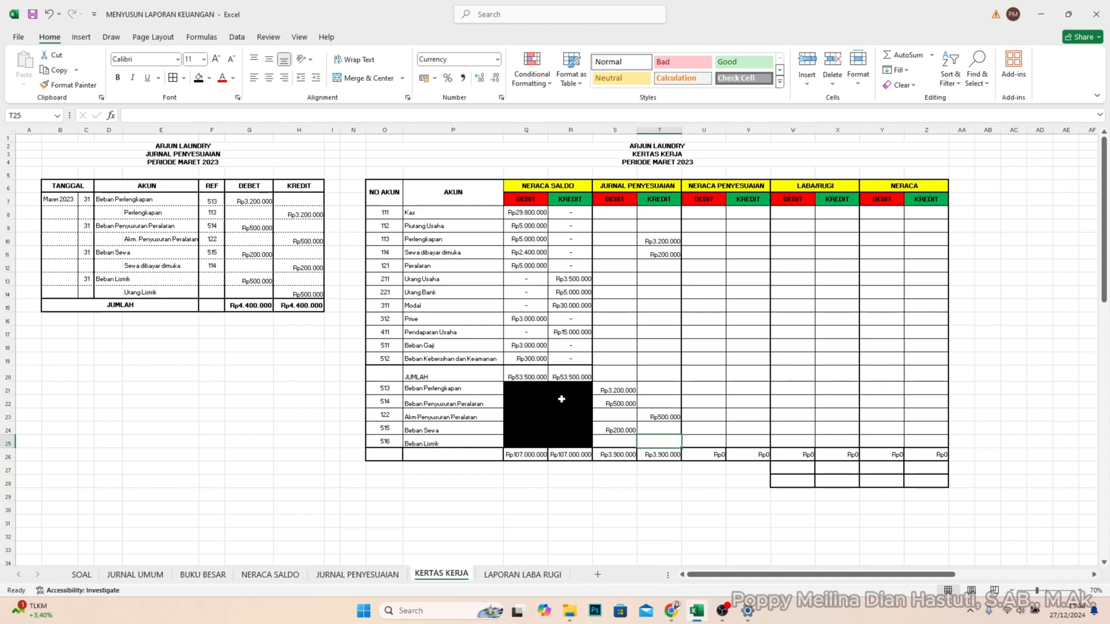
pyautogui.click(625, 443)
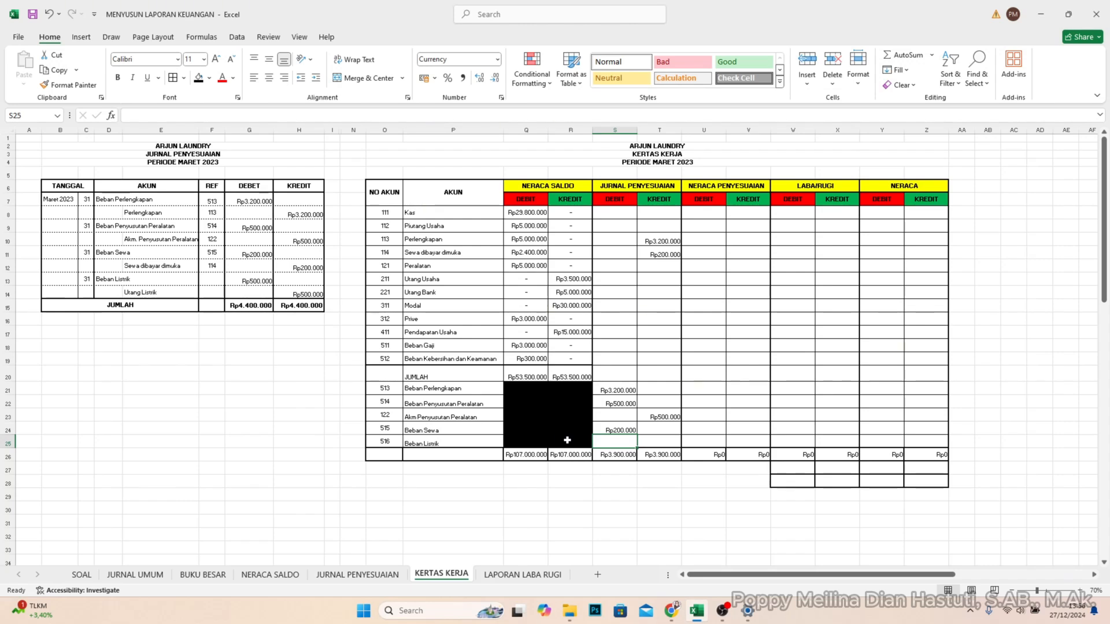
pyautogui.write('500')
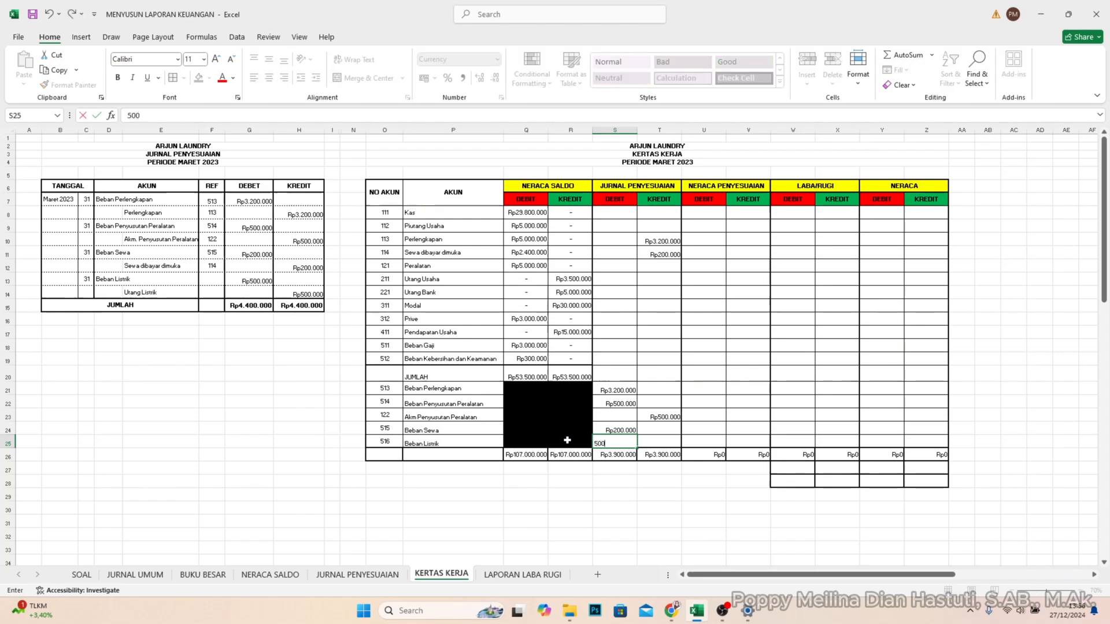
pyautogui.write('.0000')
pyautogui.press('Return')
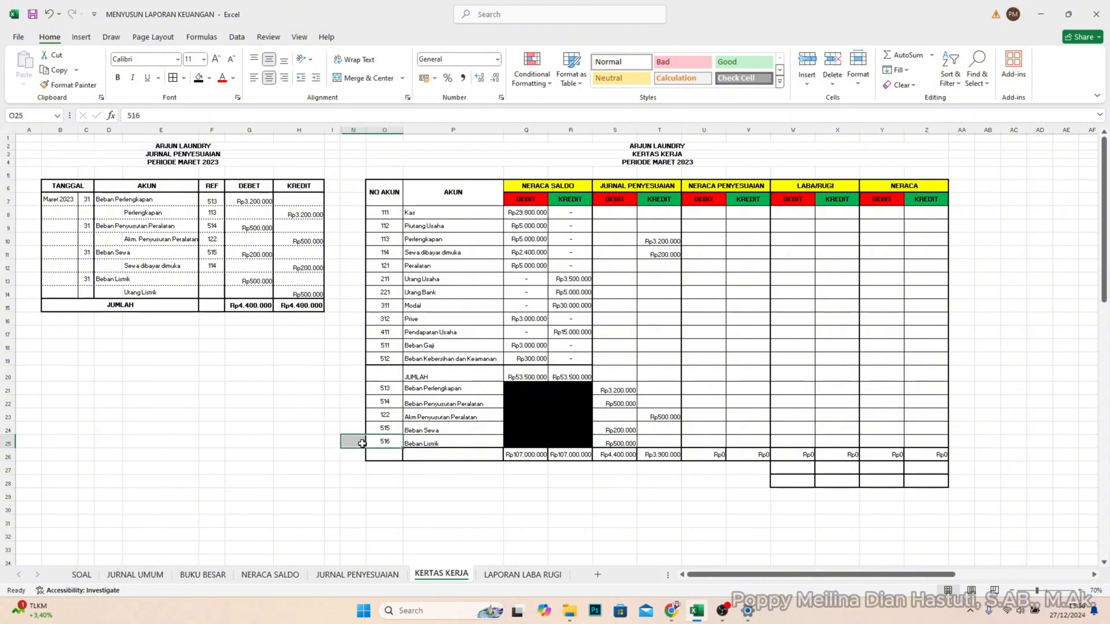
# - Insert a row above Beban Listrik at row 25 and clear the account number, name and debit shifted into row 26
pyautogui.click(7, 443)
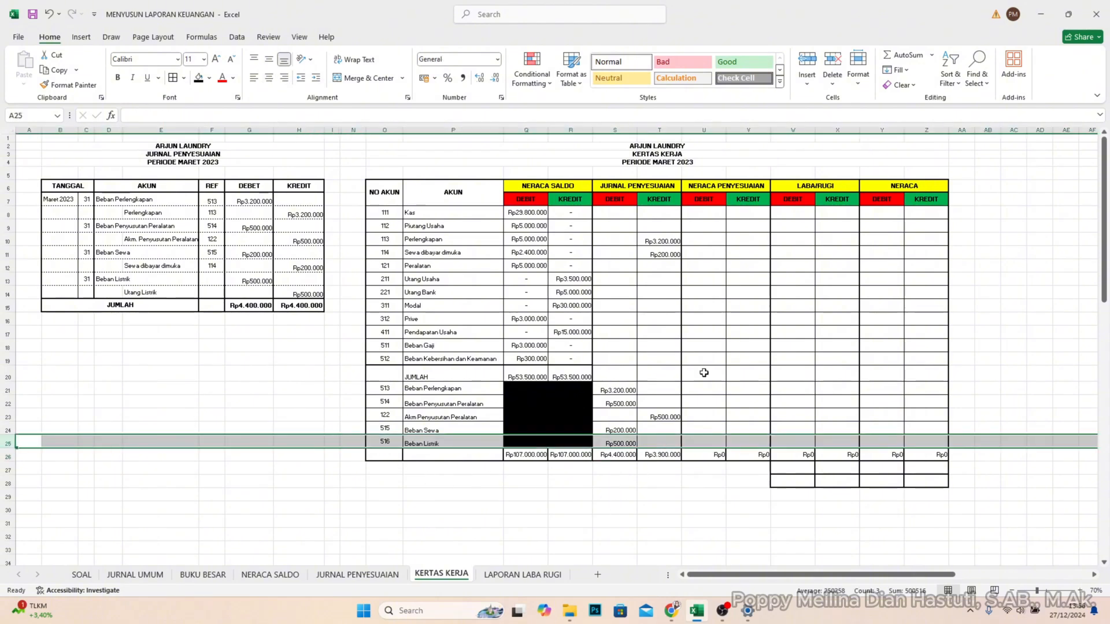
pyautogui.click(812, 65)
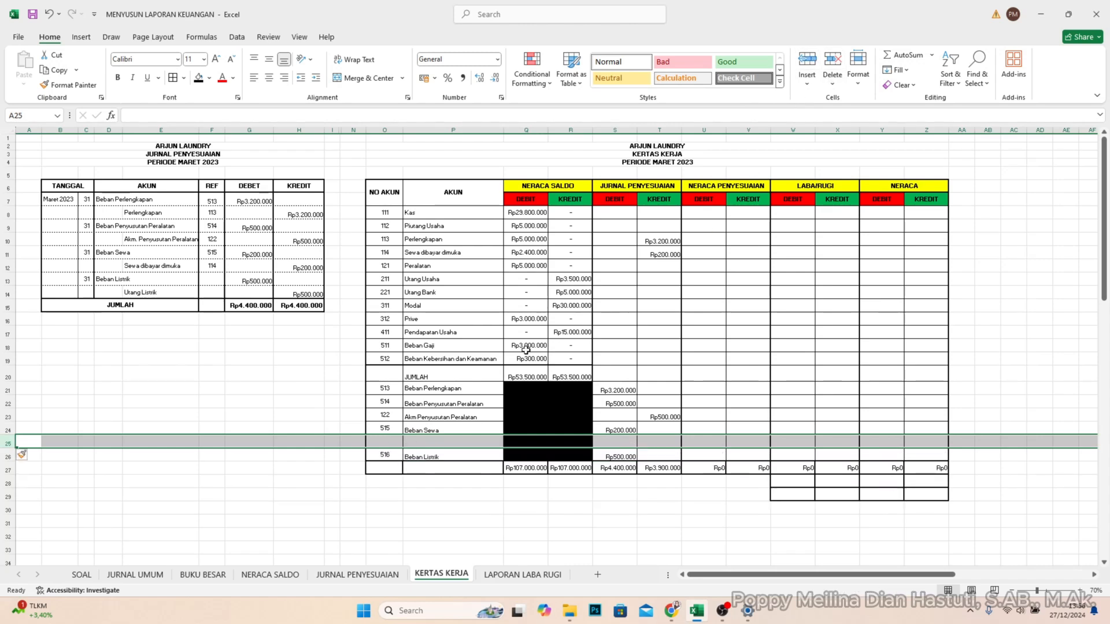
pyautogui.click(396, 455)
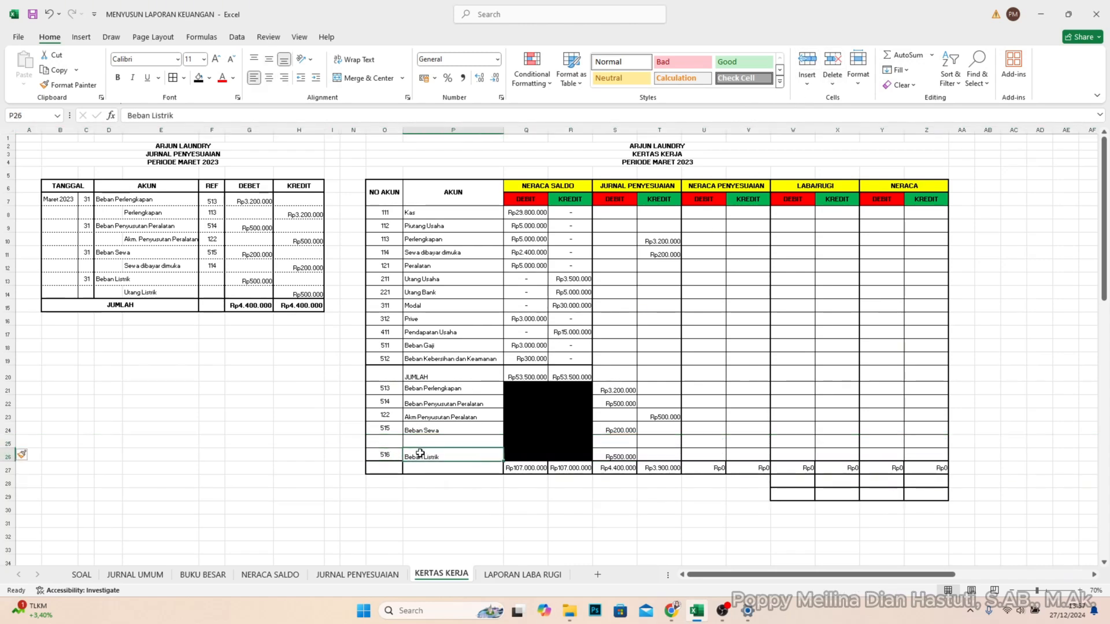
pyautogui.click(405, 444)
pyautogui.click(413, 456)
pyautogui.click(394, 458)
pyautogui.click(389, 442)
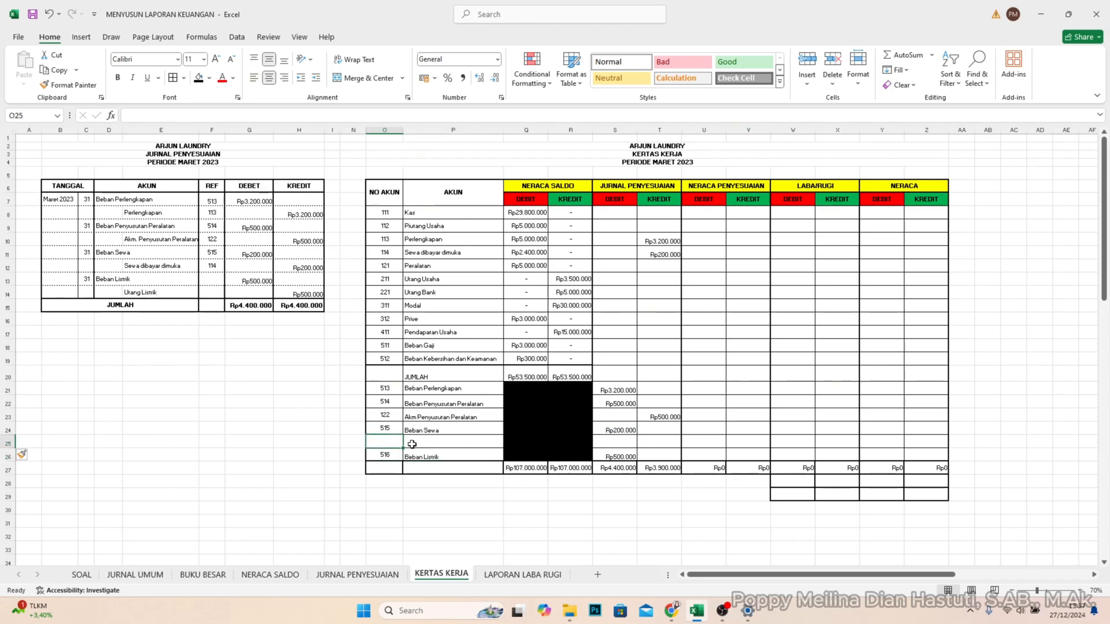
pyautogui.moveTo(385, 457); pyautogui.dragTo(393, 437)
pyautogui.click(414, 454)
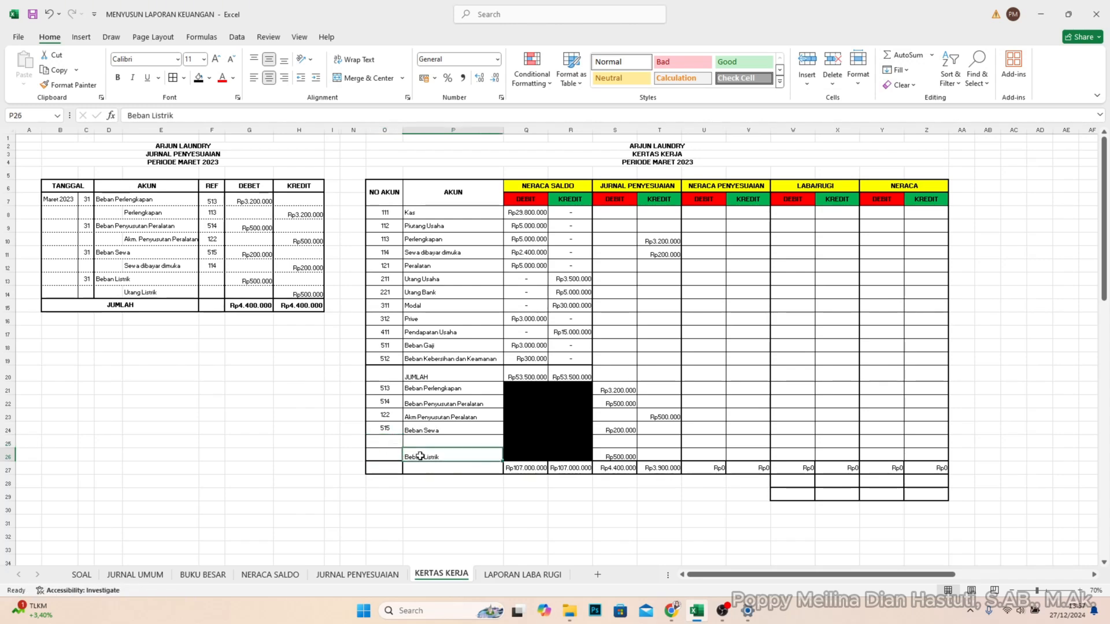
pyautogui.press('Delete')
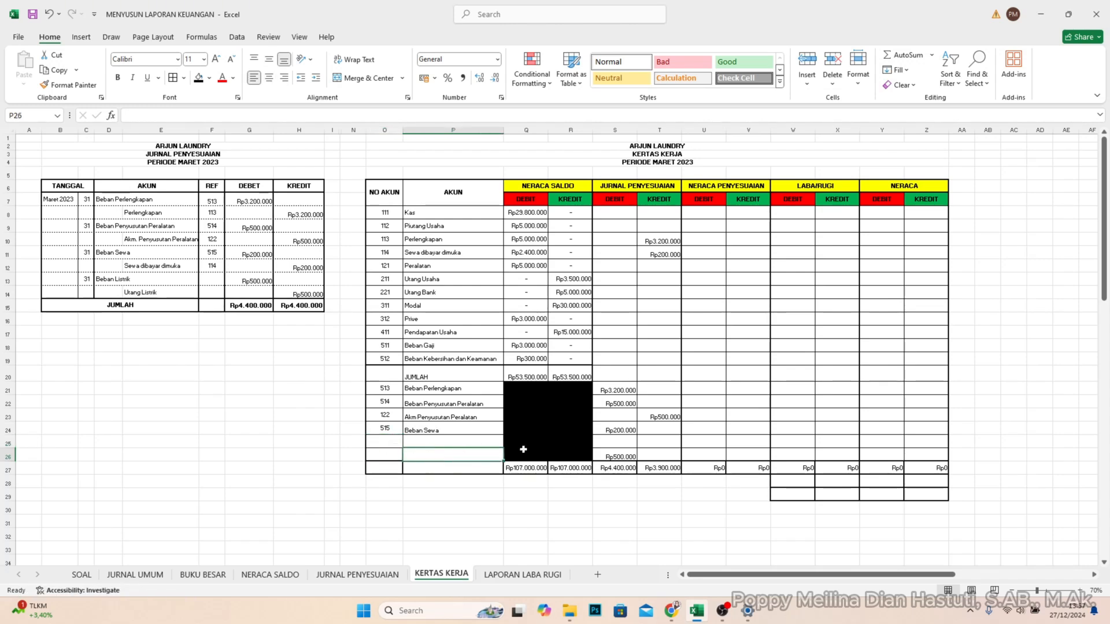
pyautogui.click(616, 457)
pyautogui.press('Delete')
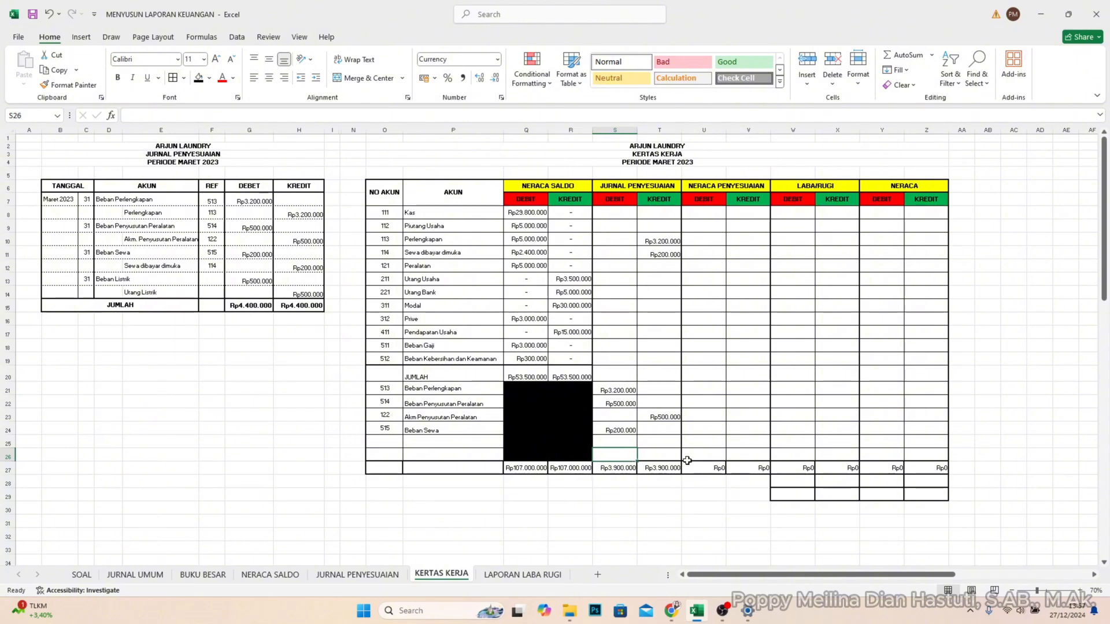
# - Re-enter account 516 Beban Listrik in O25:P25 of the KERTAS KERJA table
pyautogui.click(383, 442)
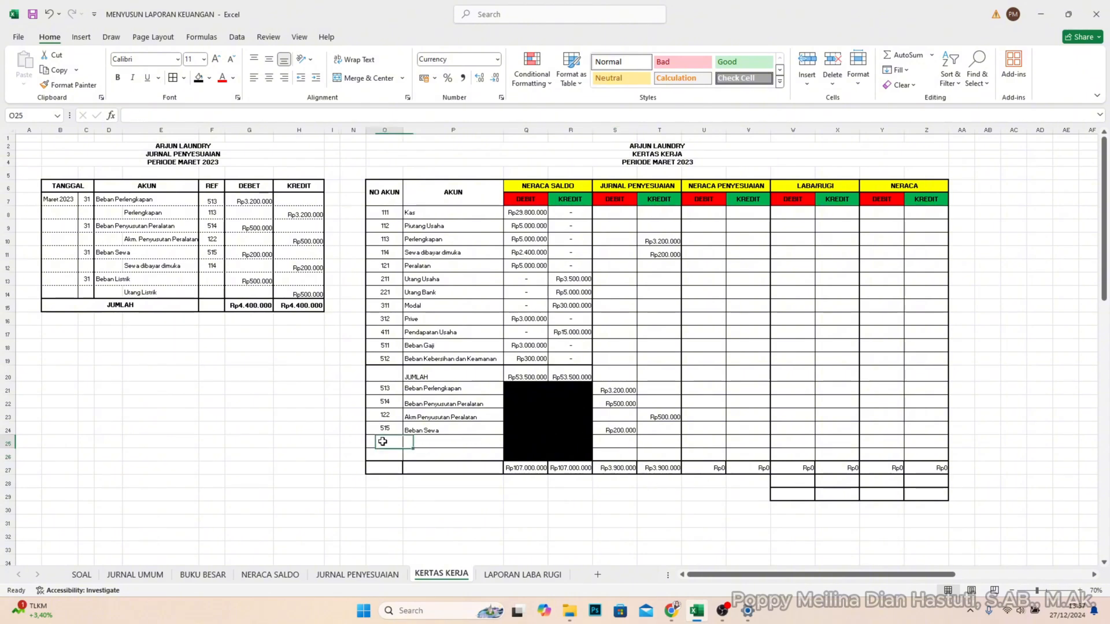
pyautogui.write('516')
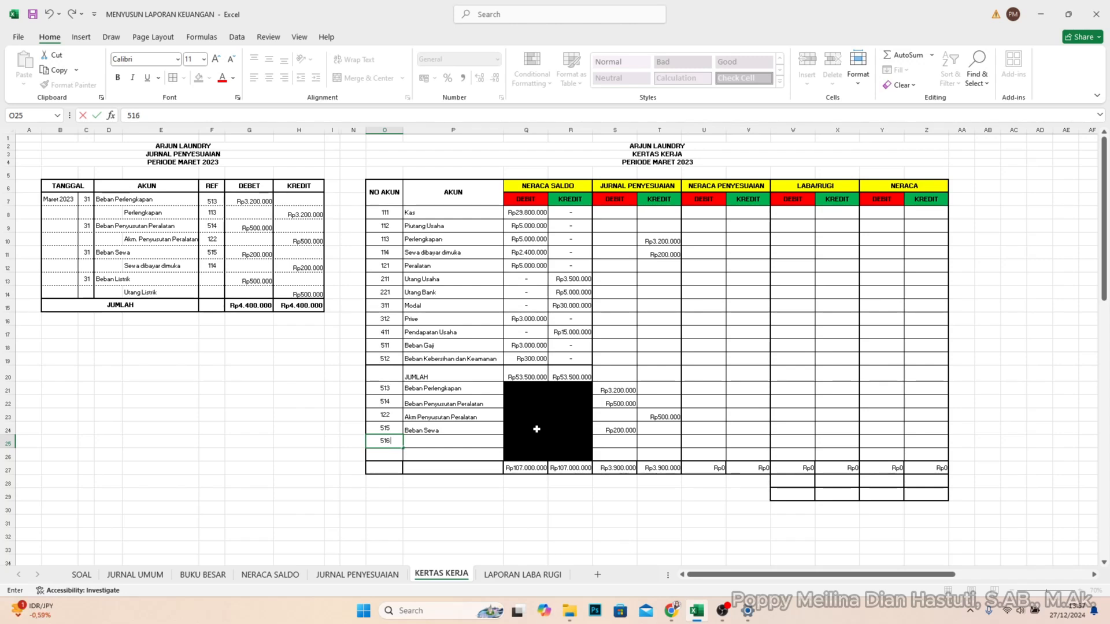
pyautogui.press('Tab')
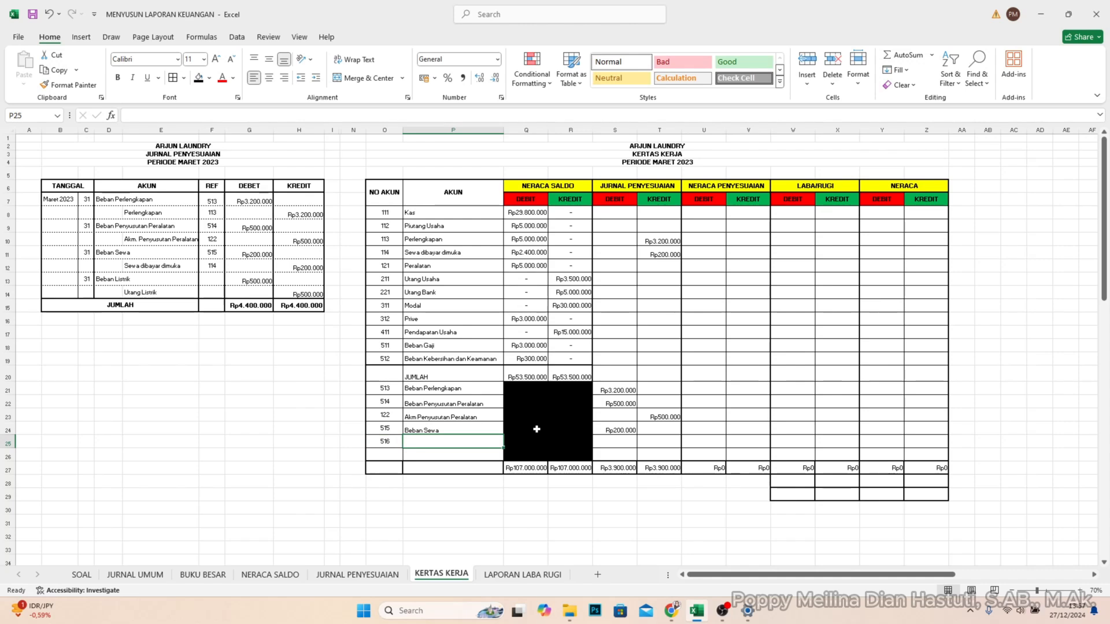
pyautogui.write('Beban L')
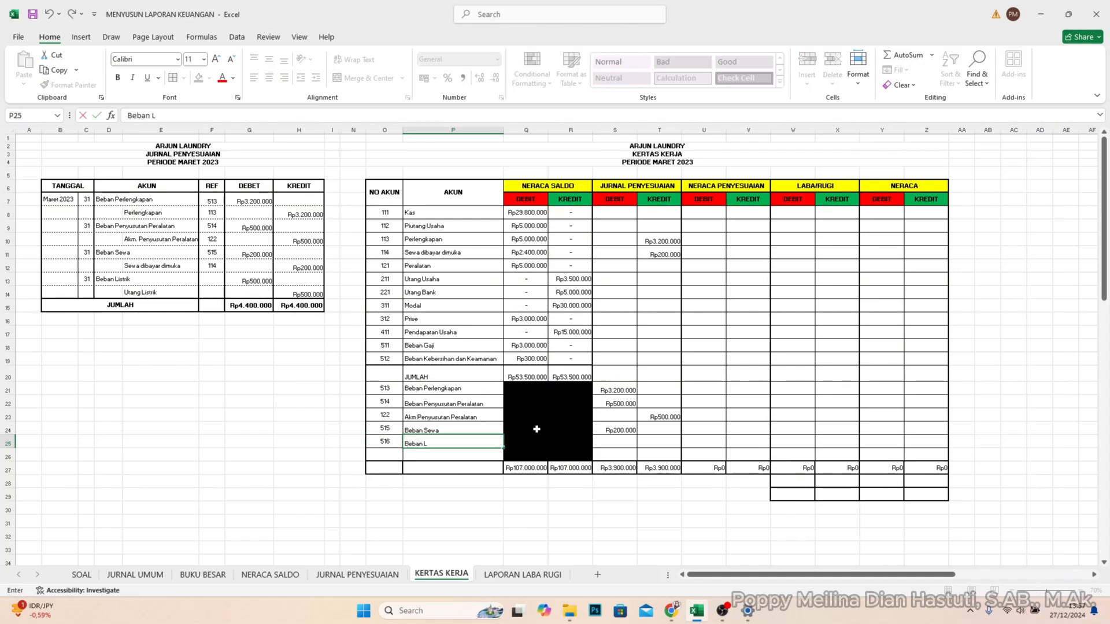
# - Enter 500000 in S25 as the JURNAL PENYESUAIAN debit for the re-entered Beban Listrik account
pyautogui.press('Right')
pyautogui.press('Right')
pyautogui.press('Right')
pyautogui.press('Right')
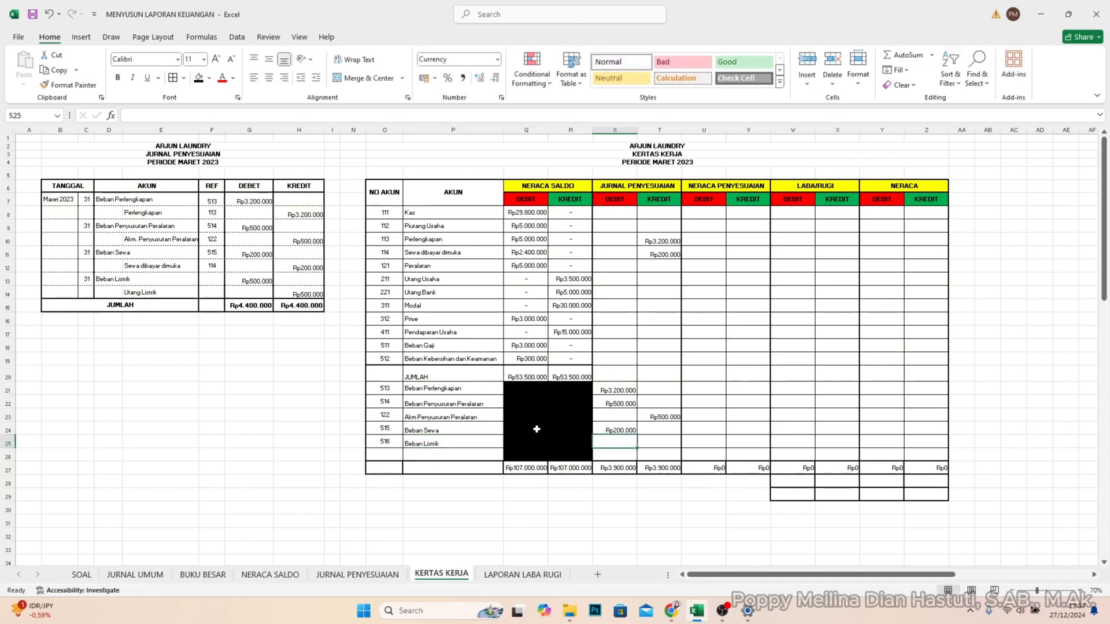
pyautogui.press('Left')
pyautogui.write('5')
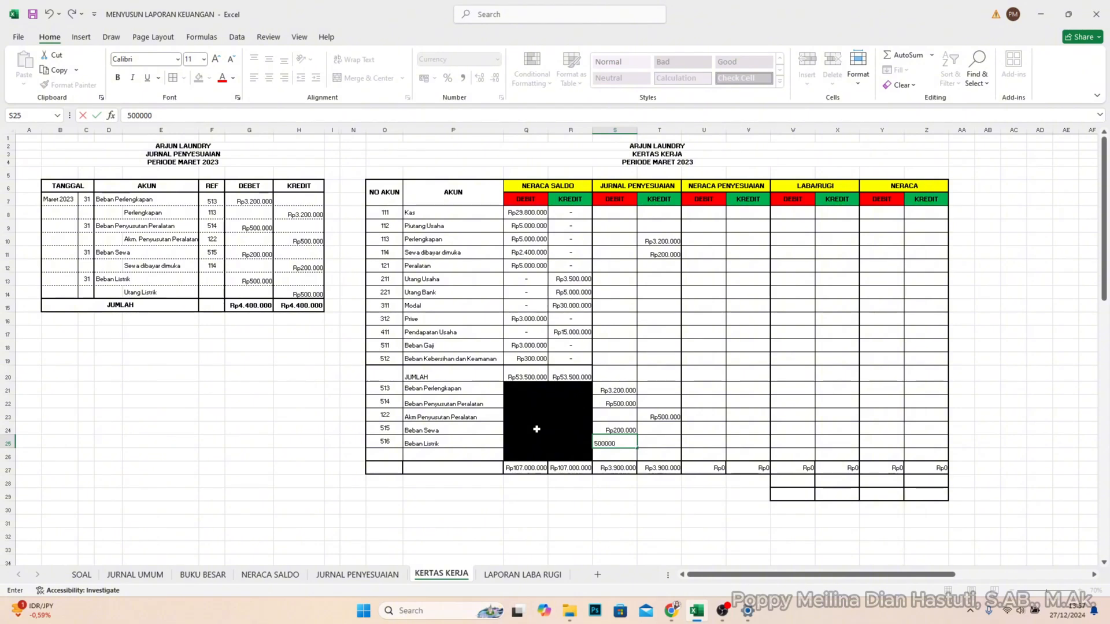
pyautogui.press('Return')
pyautogui.press('Left')
pyautogui.press('Left')
pyautogui.press('Left')
pyautogui.press('Left')
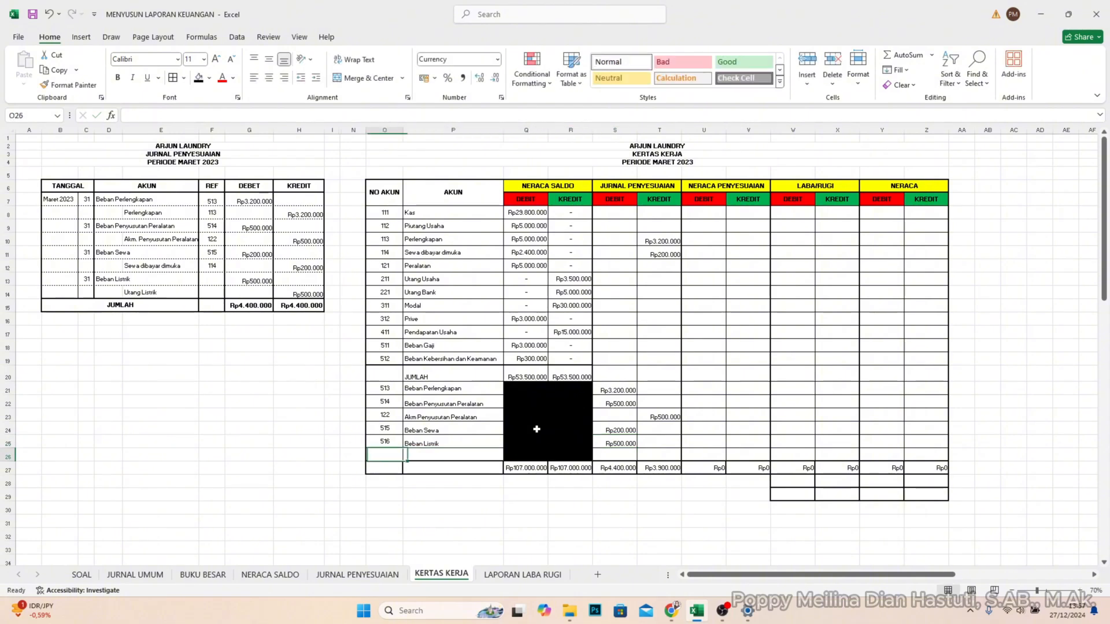
# - Enter 516 as the REF for Beban Listrik in F13 of the JURNAL PENYESUAIAN table
pyautogui.click(219, 280)
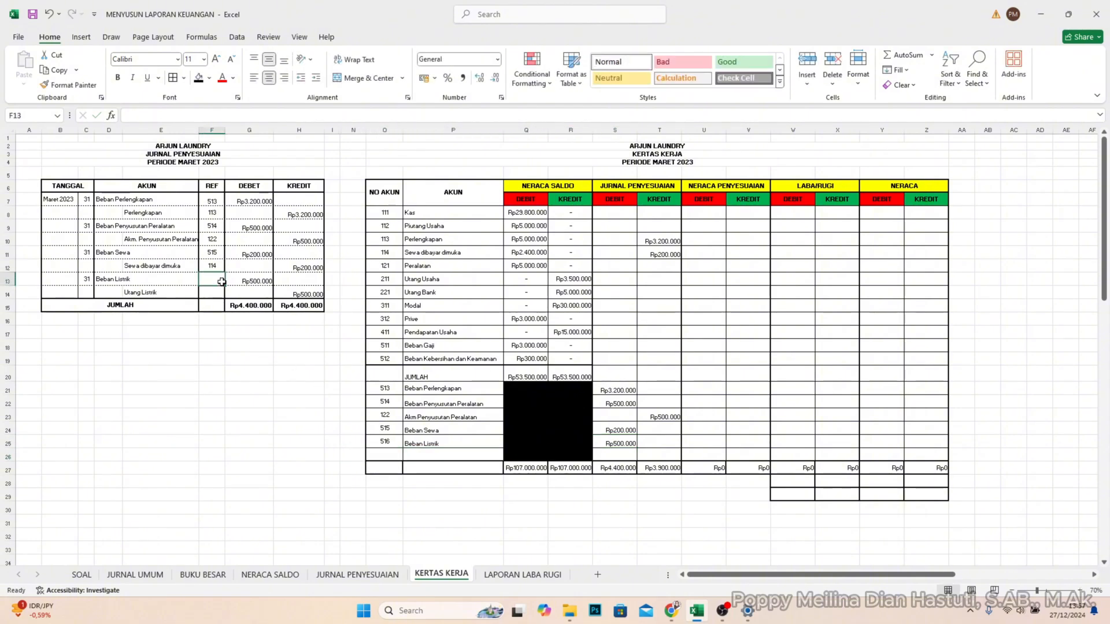
pyautogui.write('51')
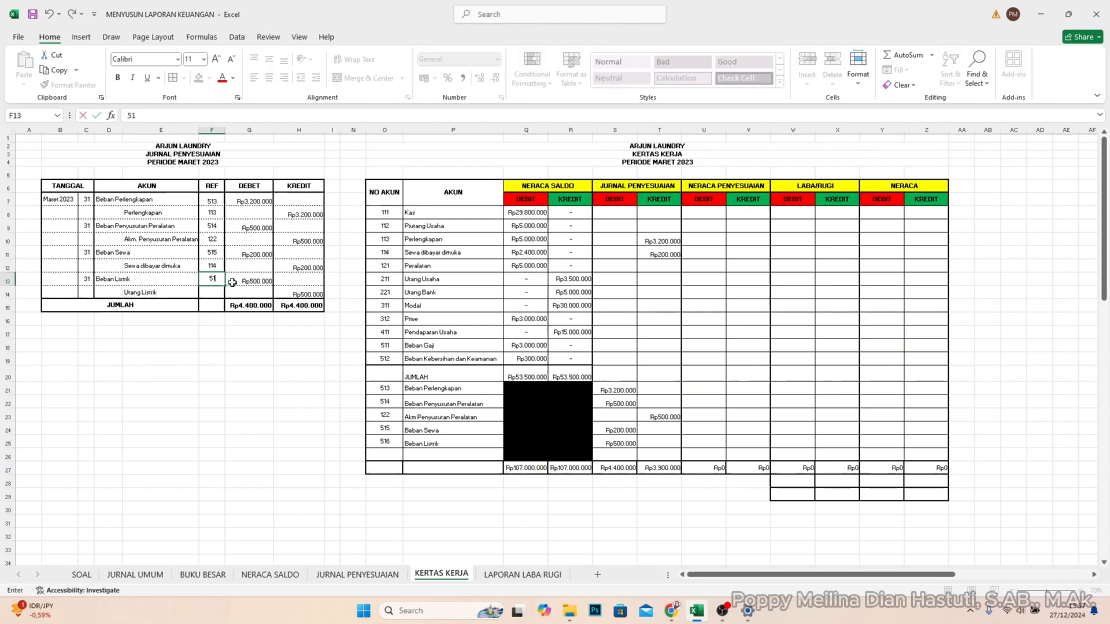
pyautogui.write('6')
pyautogui.press('Return')
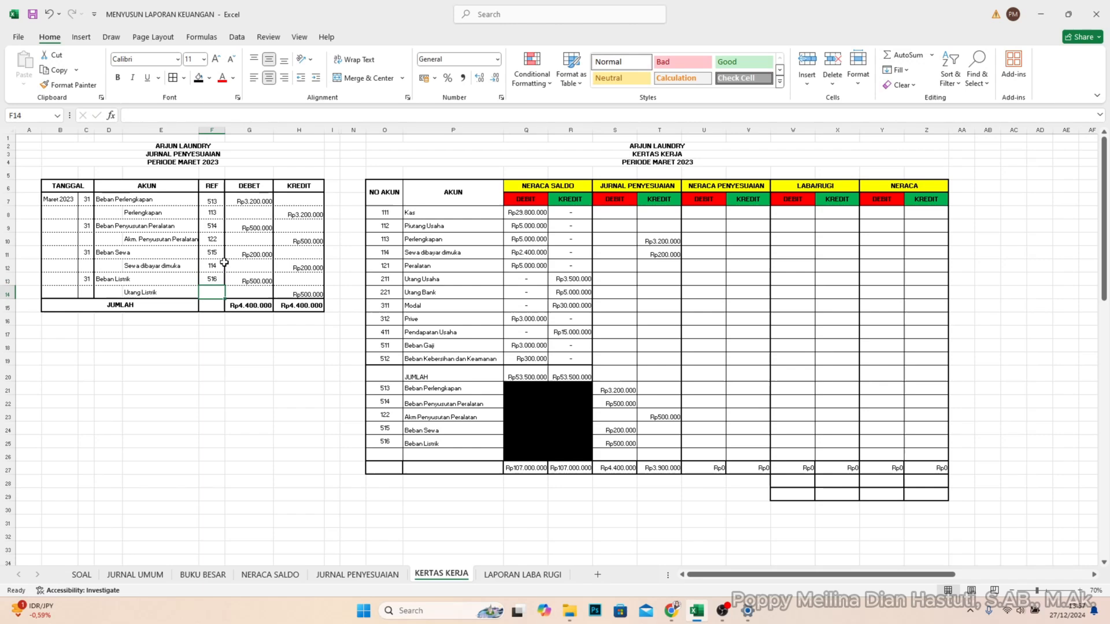
# - Add account 212 Utang Listrik in O26:P26 of the KERTAS KERJA table
pyautogui.click(399, 455)
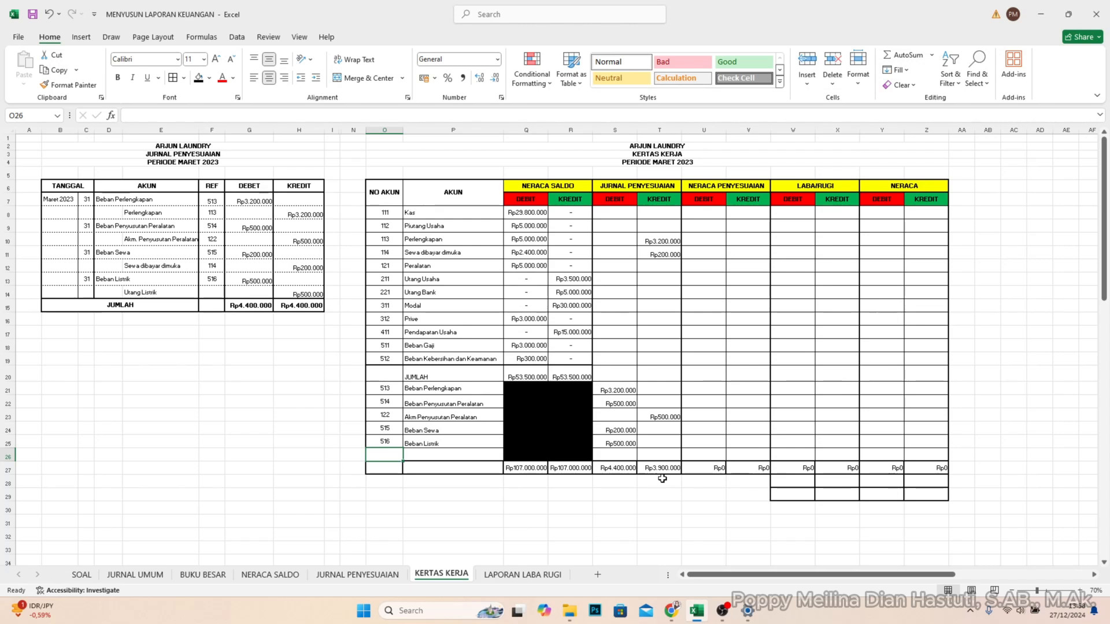
pyautogui.write('2')
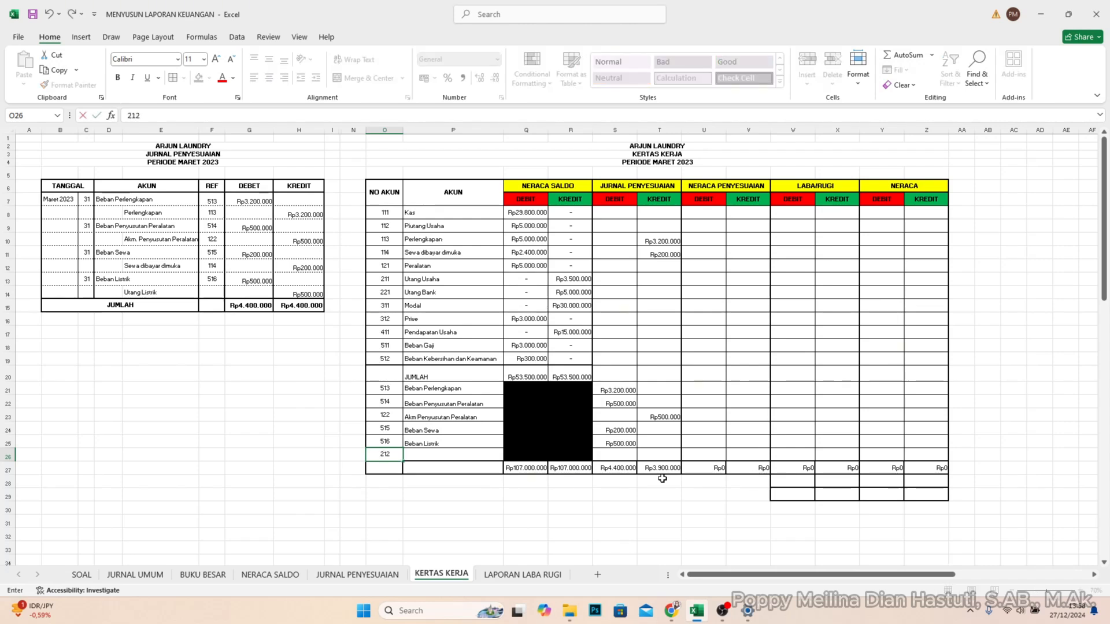
pyautogui.write('12')
pyautogui.press('Tab')
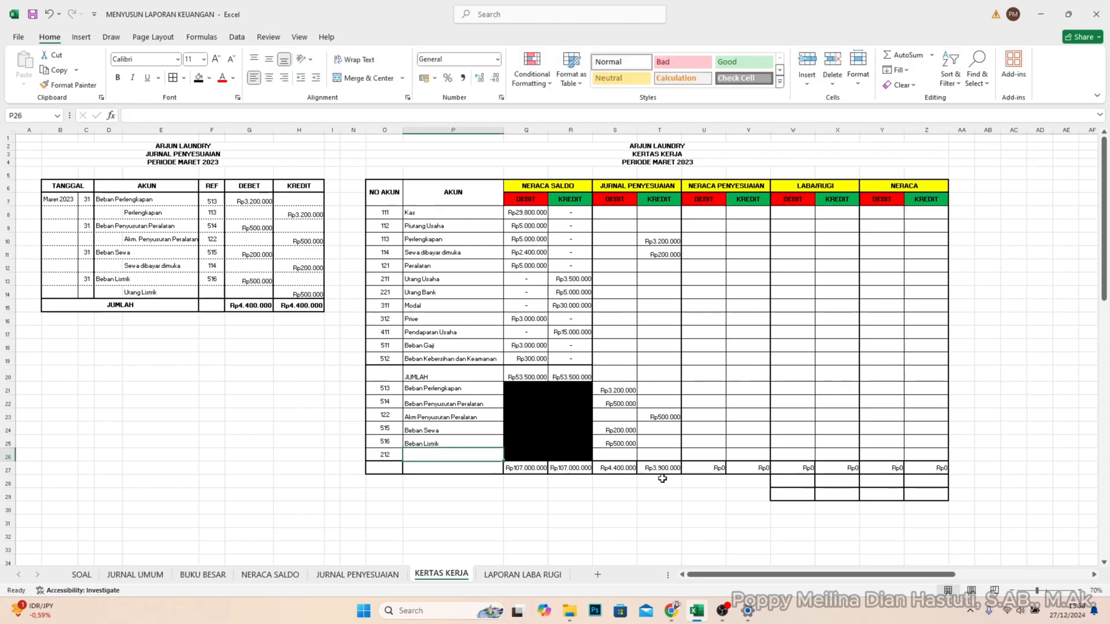
pyautogui.write('Utang')
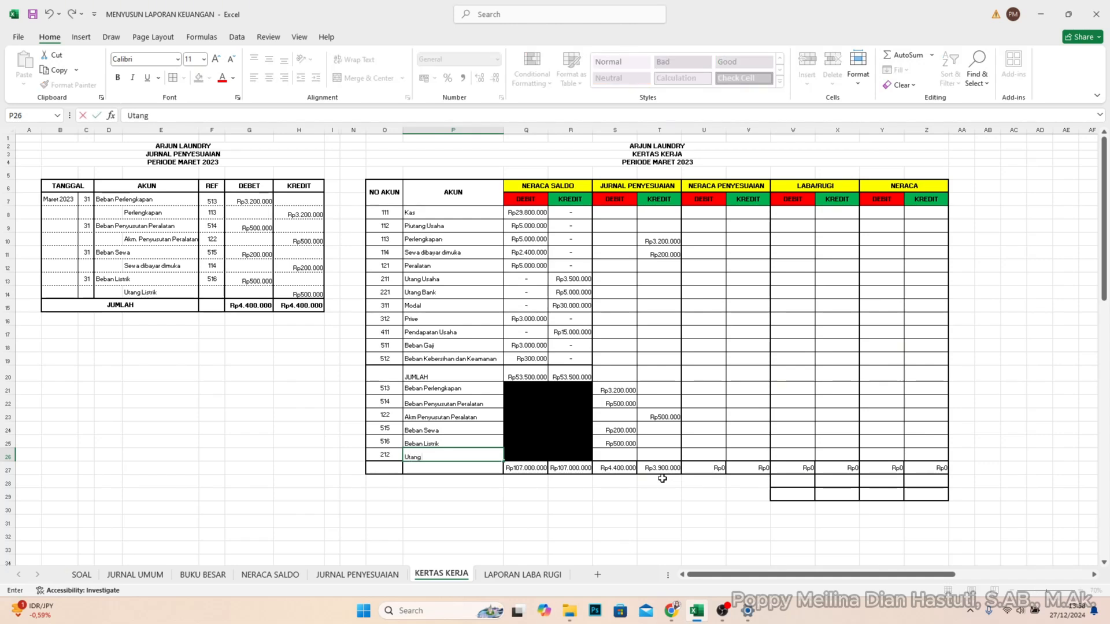
pyautogui.write(' Listrik')
# - Enter 500000 as the JURNAL PENYESUAIAN credit for Utang Listrik in T26 of the KERTAS KERJA table
pyautogui.press('Tab')
pyautogui.press('Tab')
pyautogui.press('Tab')
pyautogui.press('Tab')
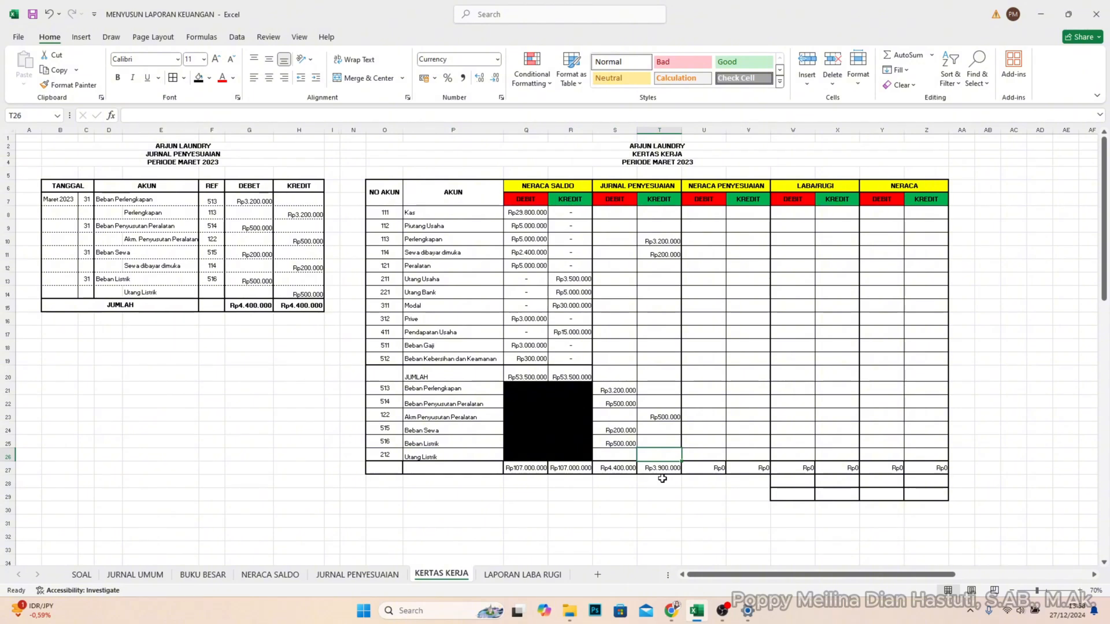
pyautogui.write('500000')
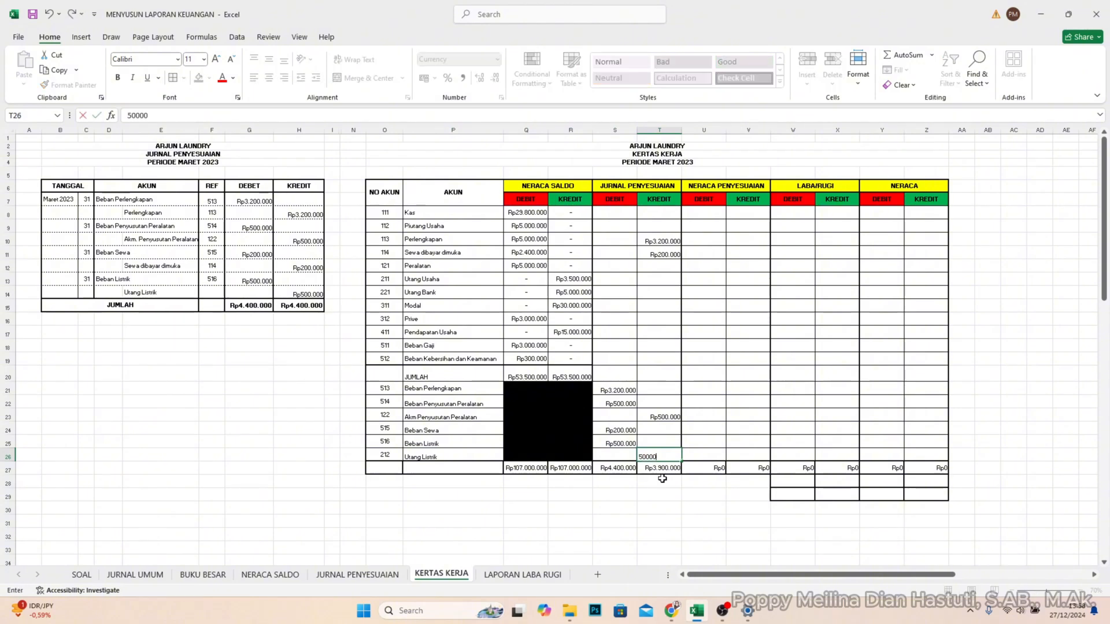
pyautogui.press('Return')
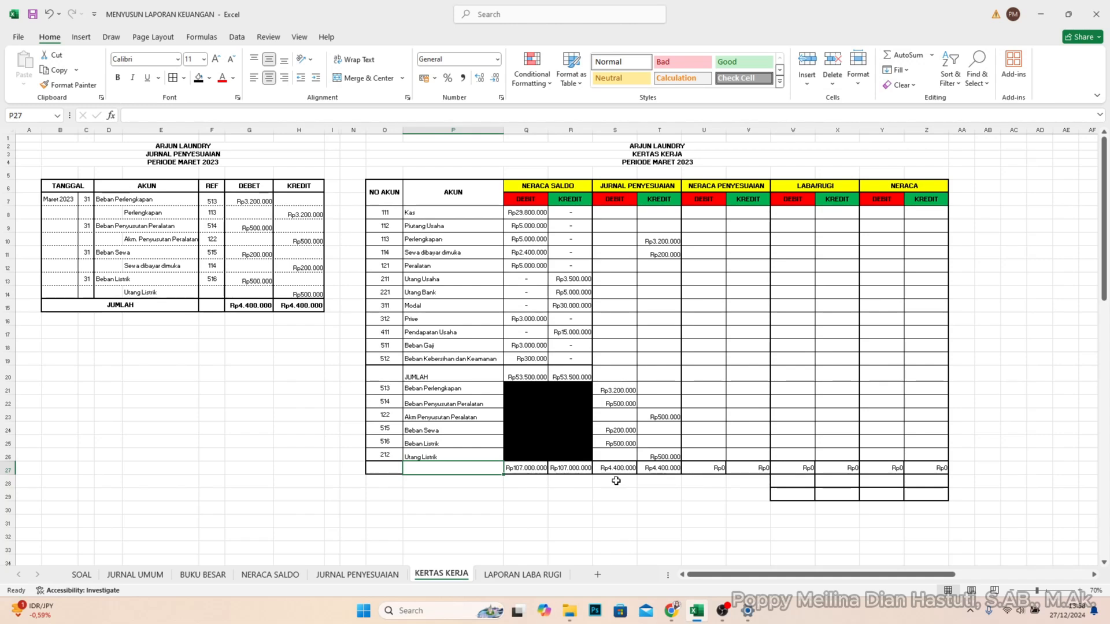
# - Check the adjusting journal's debit and credit totals against the worksheet, and review the NERACA SALDO amounts for Kas and Piutang Usaha
pyautogui.click(243, 305)
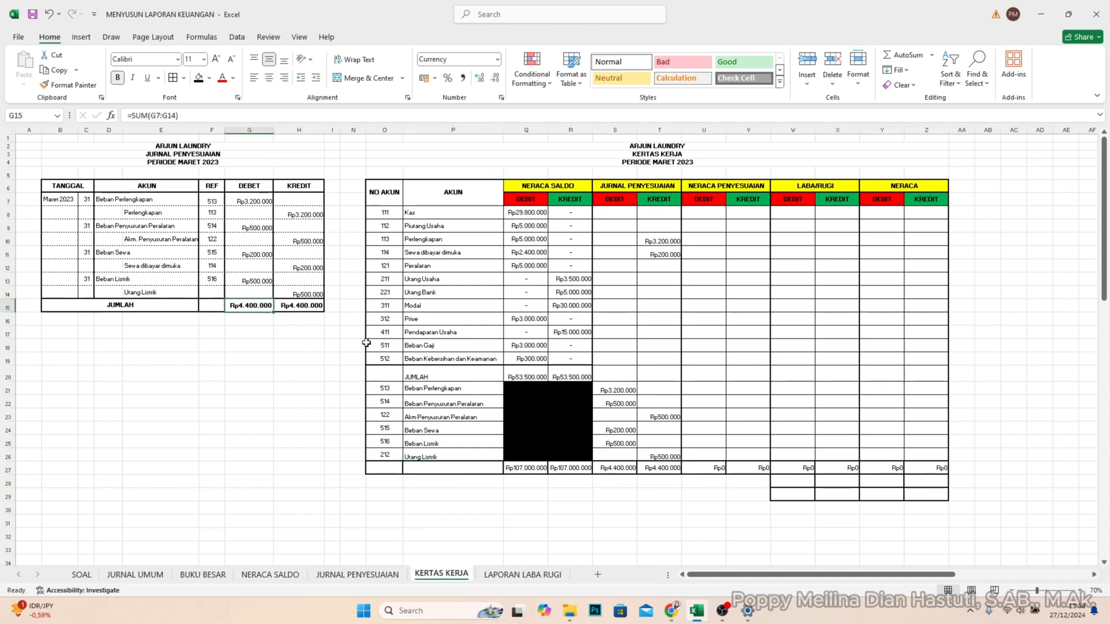
pyautogui.click(300, 307)
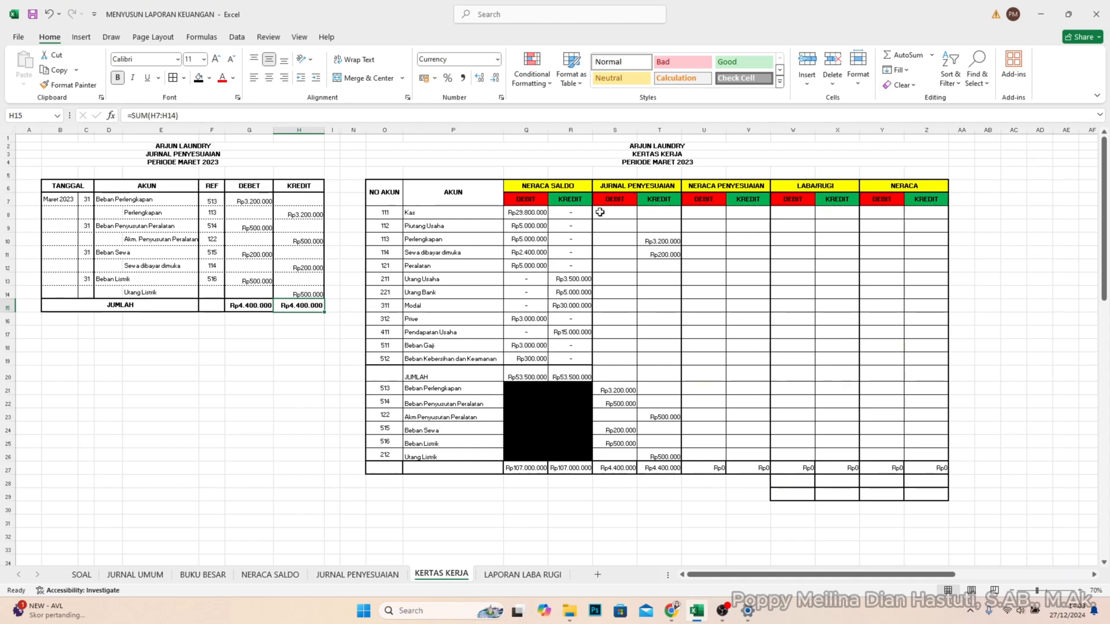
pyautogui.click(527, 215)
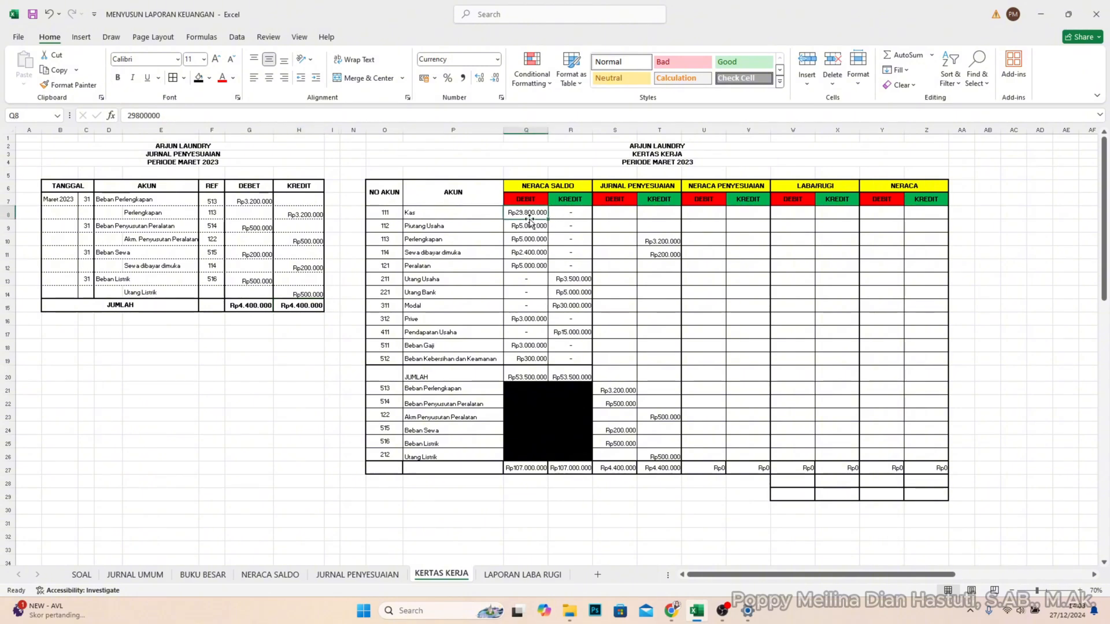
pyautogui.click(529, 232)
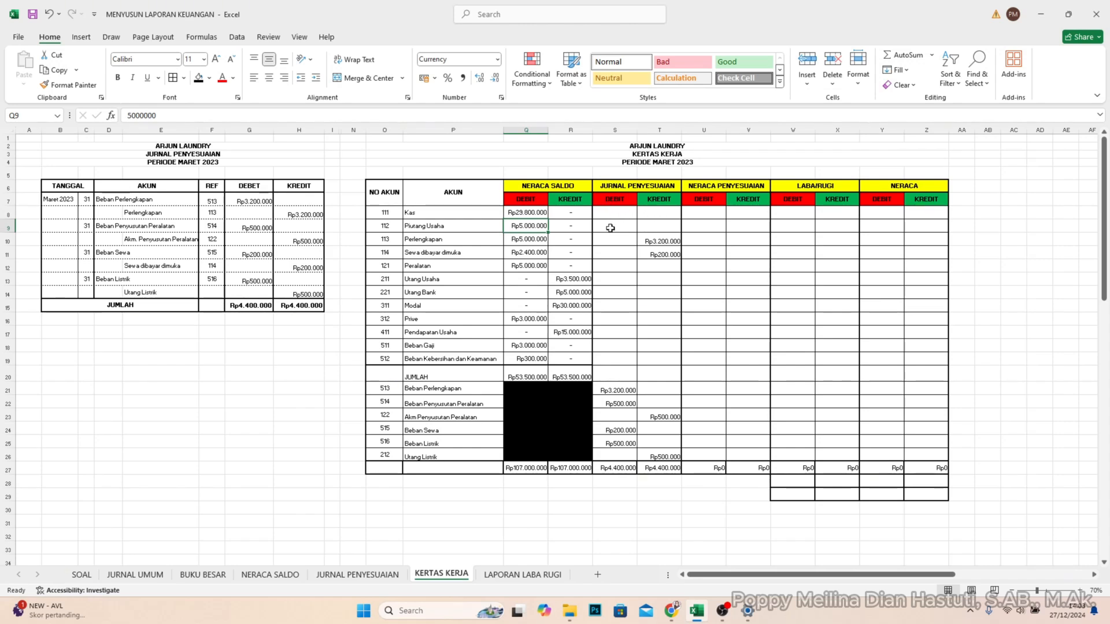
pyautogui.click(539, 211)
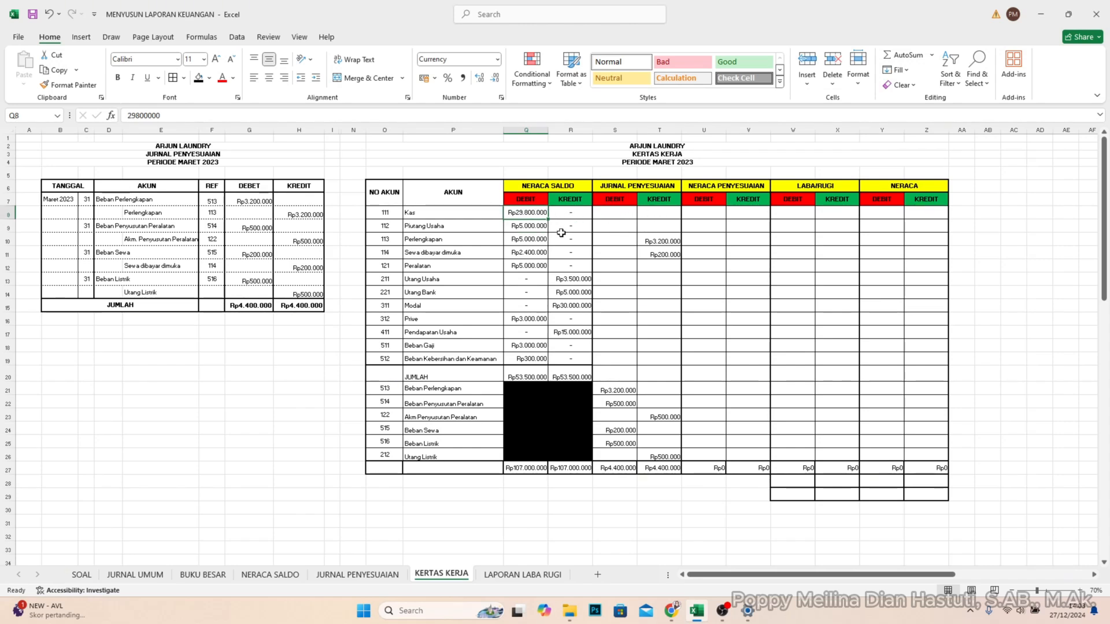
pyautogui.keyDown('shift'); pyautogui.click(568, 227); pyautogui.keyUp('shift')
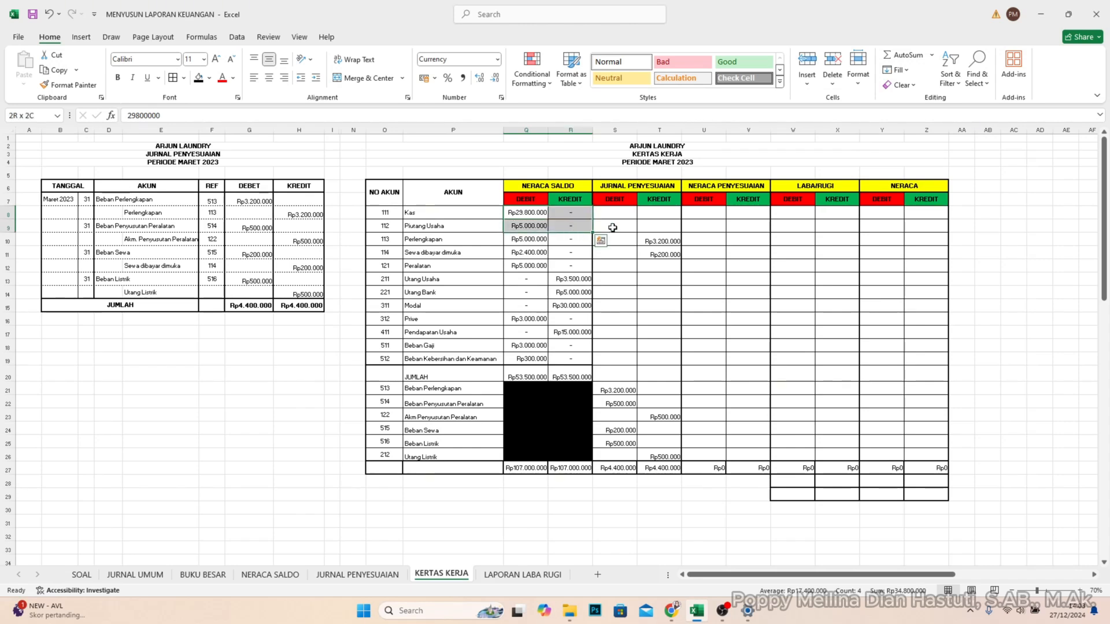
# - Copy the NERACA SALDO amounts of Kas and Piutang Usaha into U8:V9 under NERACA PENYESUAIAN
pyautogui.hotkey('ctrl', 'c')
pyautogui.click(701, 214)
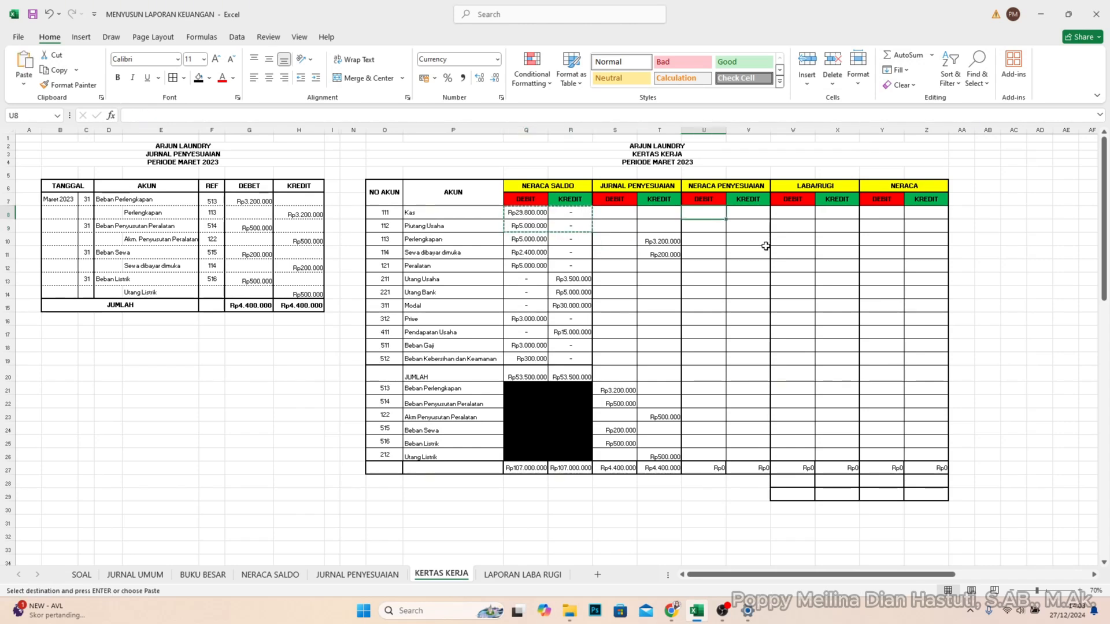
pyautogui.hotkey('ctrl', 'v')
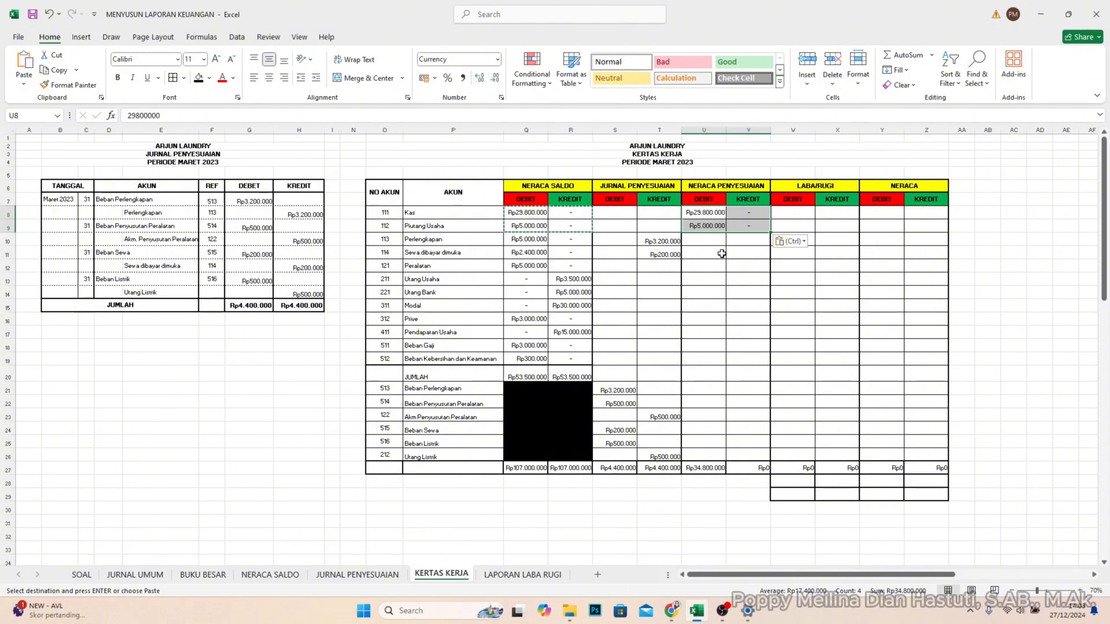
# - Enter 1800000 as the NERACA PENYESUAIAN debit for Perlengkapan in U10, its trial balance amount less the adjustment
pyautogui.click(527, 244)
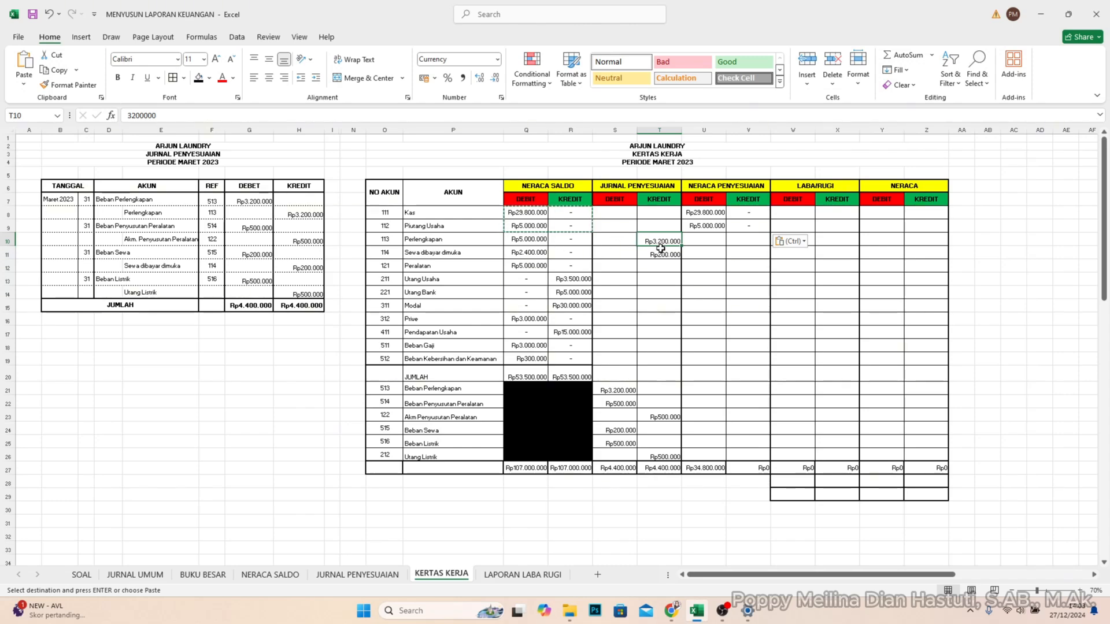
pyautogui.click(541, 240)
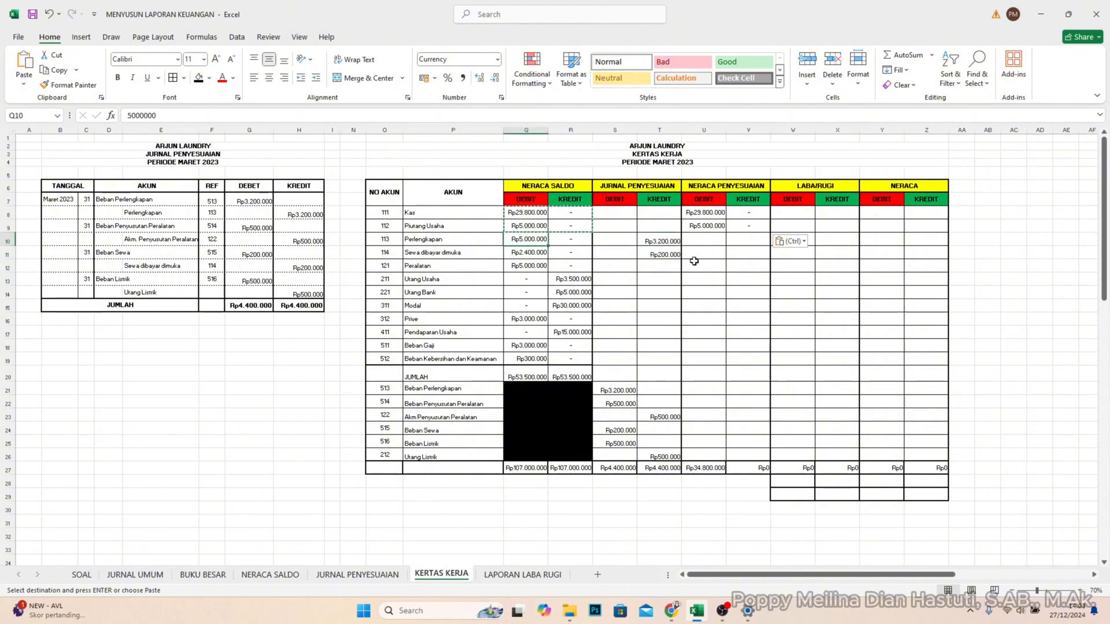
pyautogui.click(704, 240)
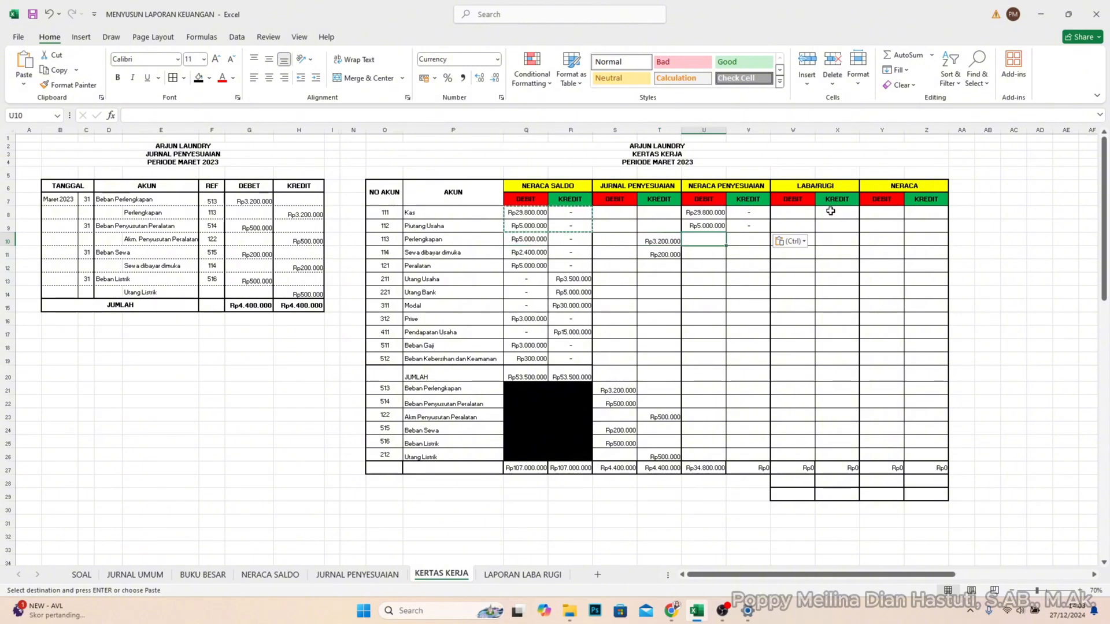
pyautogui.write('1800000')
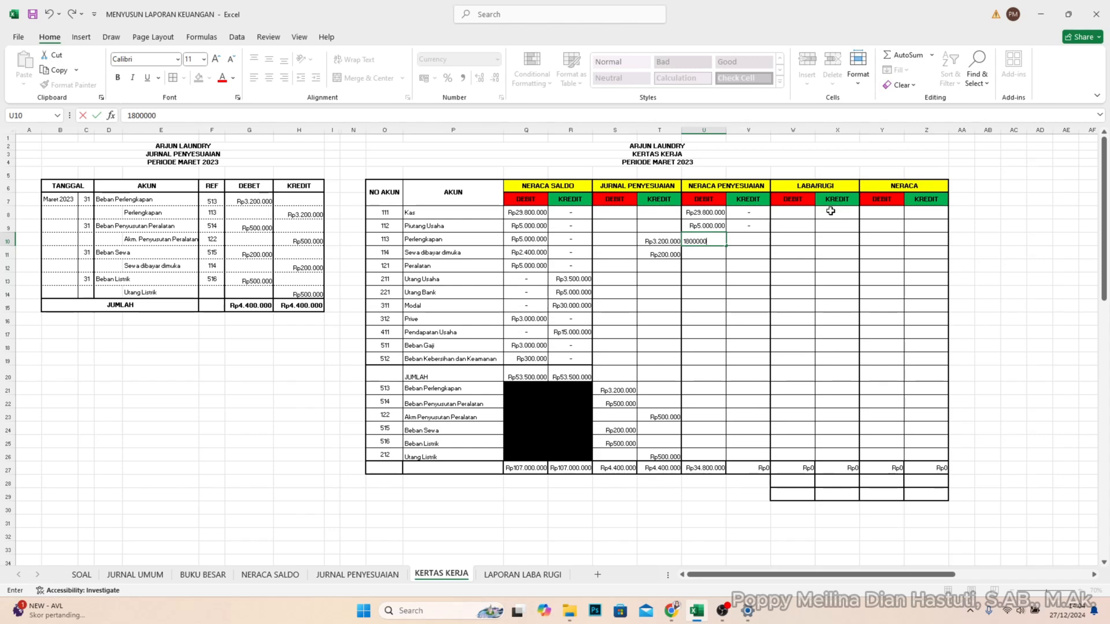
pyautogui.press('Return')
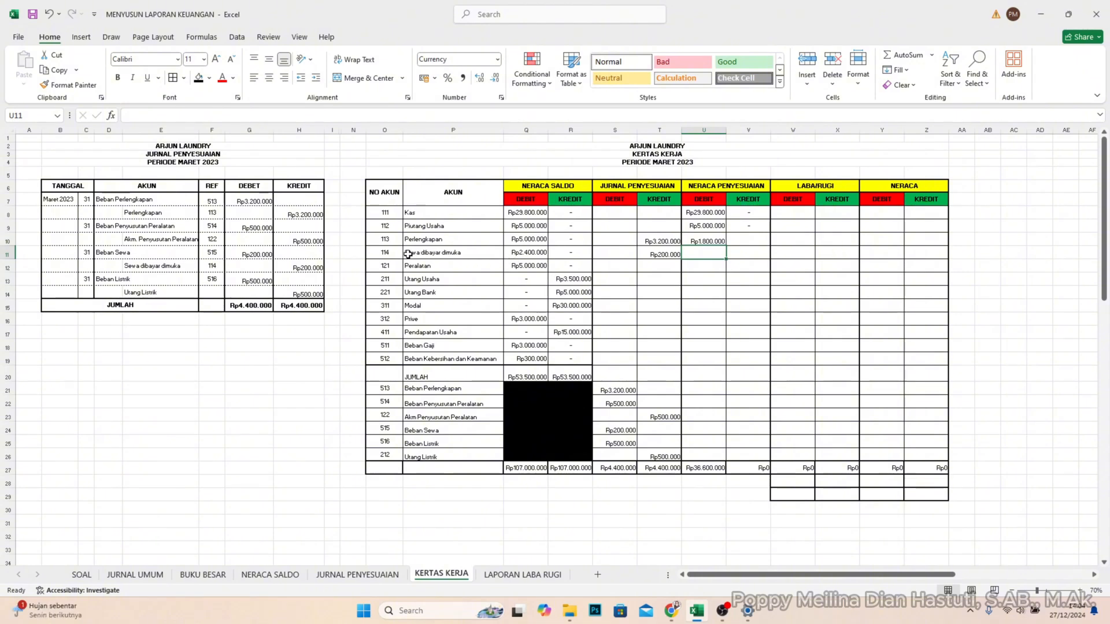
# - Enter 2200000 as the NERACA PENYESUAIAN debit for Sewa dibayar dimuka in U11
pyautogui.click(487, 259)
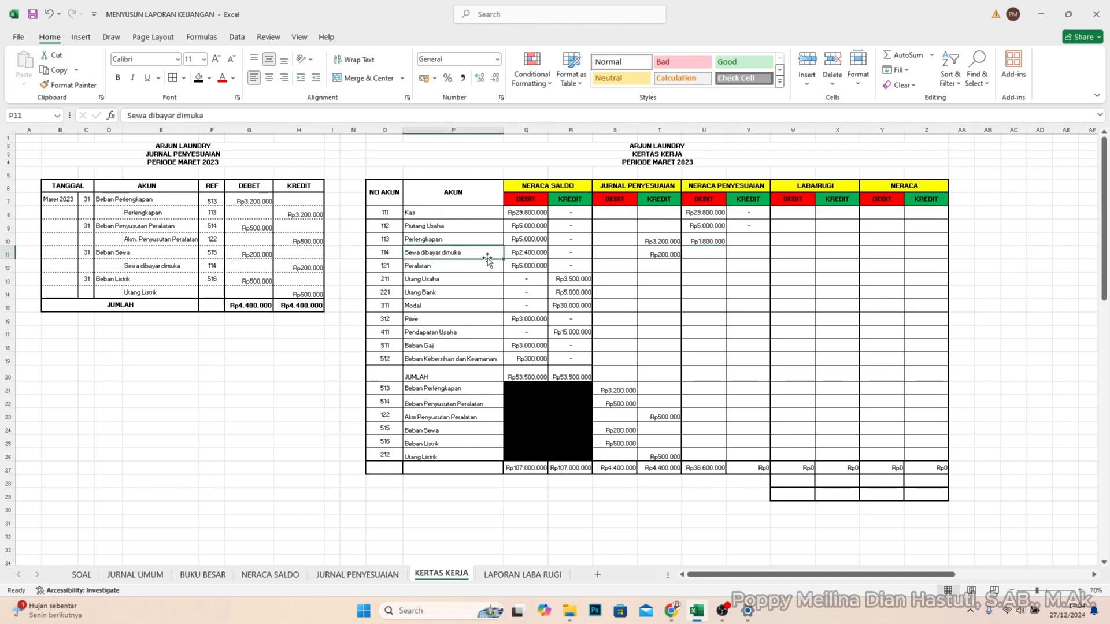
pyautogui.click(540, 252)
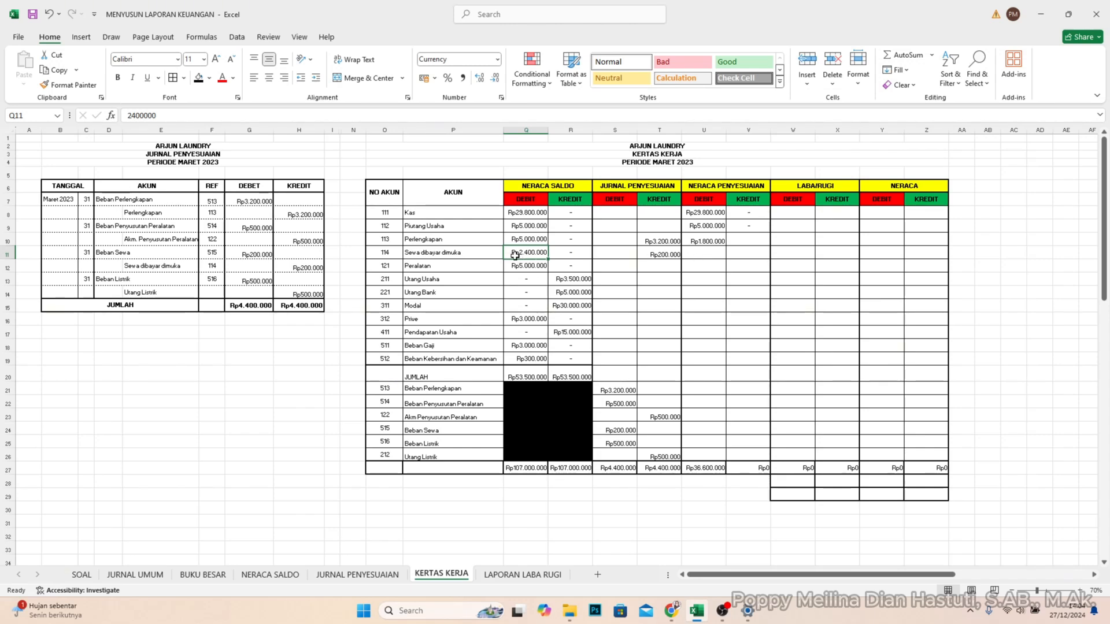
pyautogui.click(717, 254)
pyautogui.write('2200000')
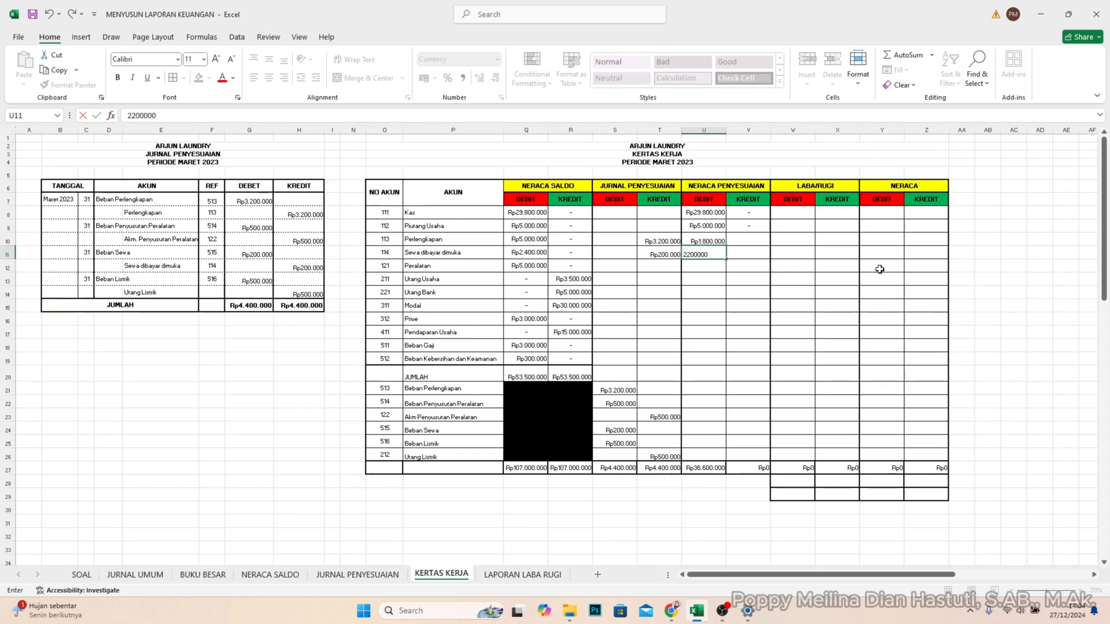
pyautogui.press('Return')
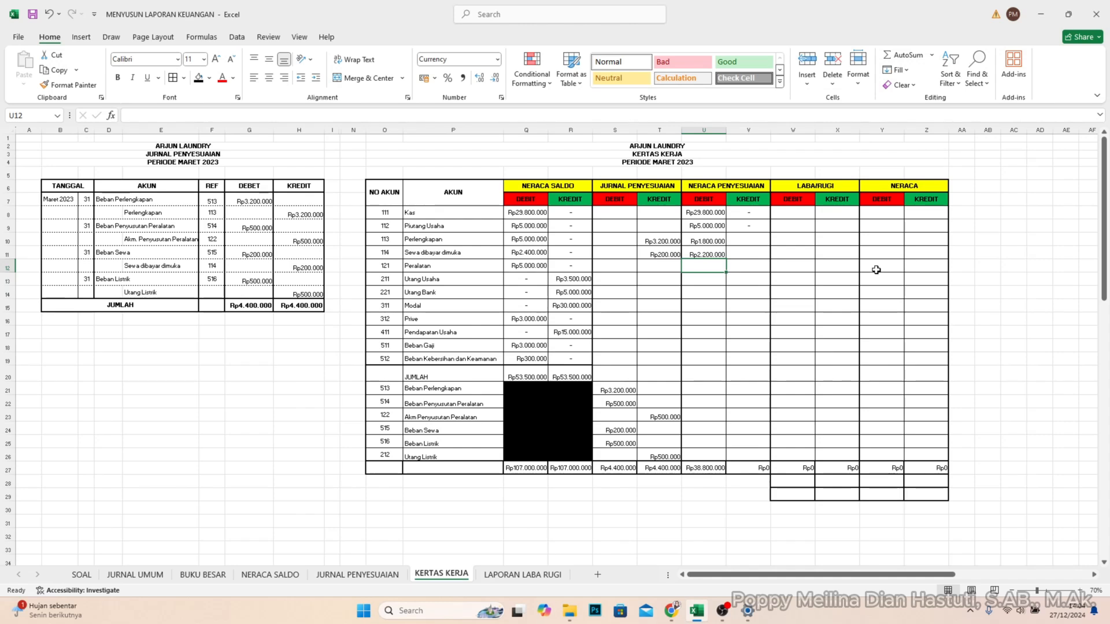
# - Copy the NERACA SALDO amounts from Peralatan through Beban Kebersihan dan Keamanan (Q12:R19) into U12:V19 under NERACA PENYESUAIAN
pyautogui.click(571, 279)
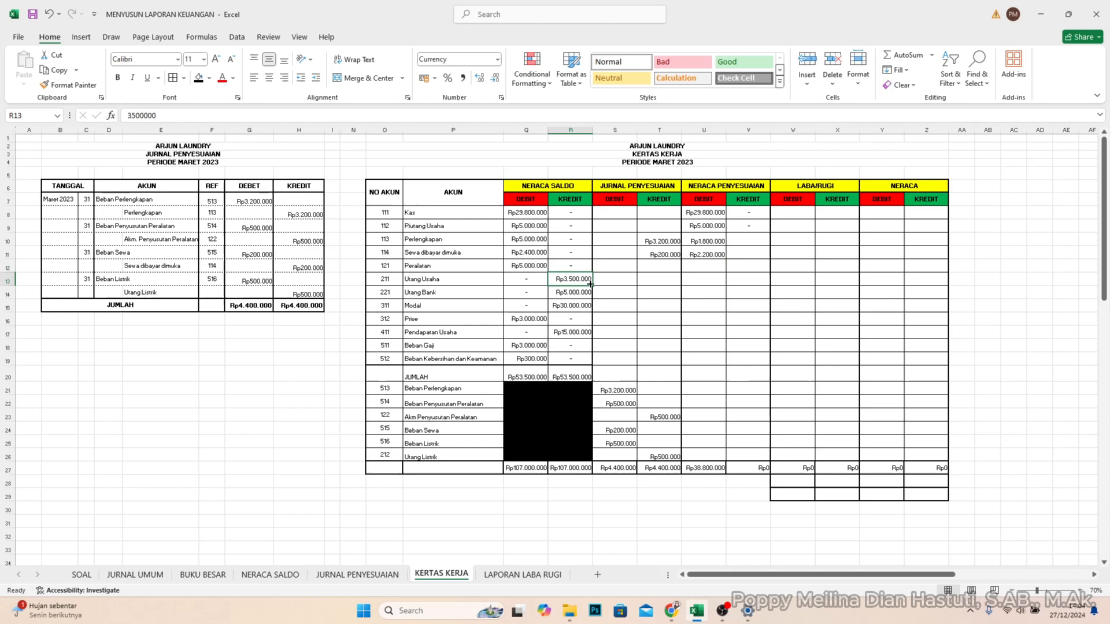
pyautogui.click(516, 267)
pyautogui.click(471, 268)
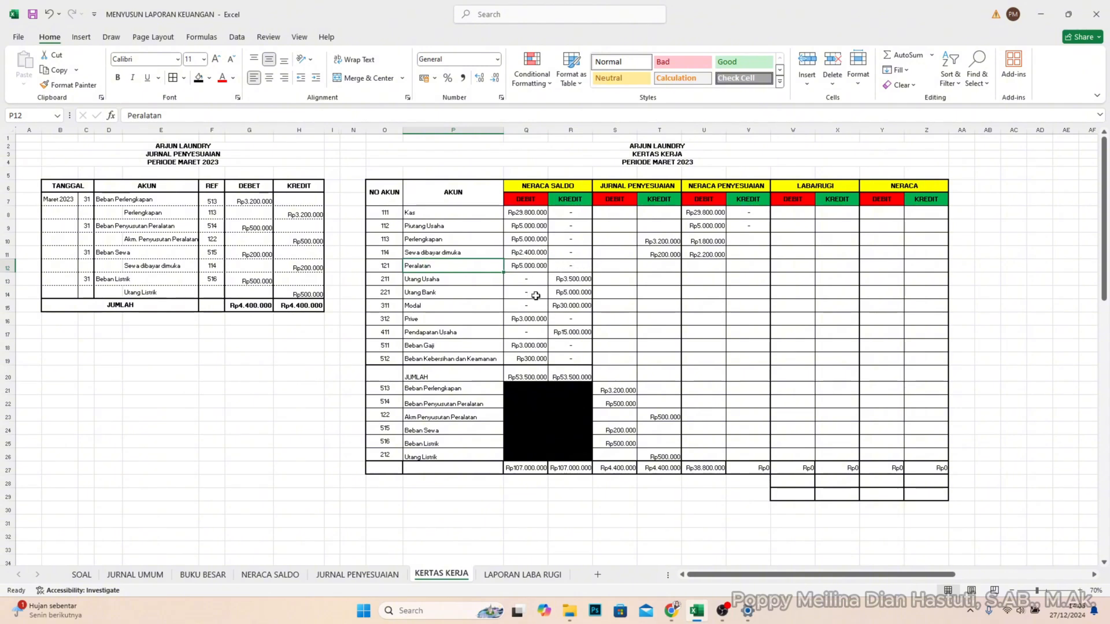
pyautogui.click(532, 267)
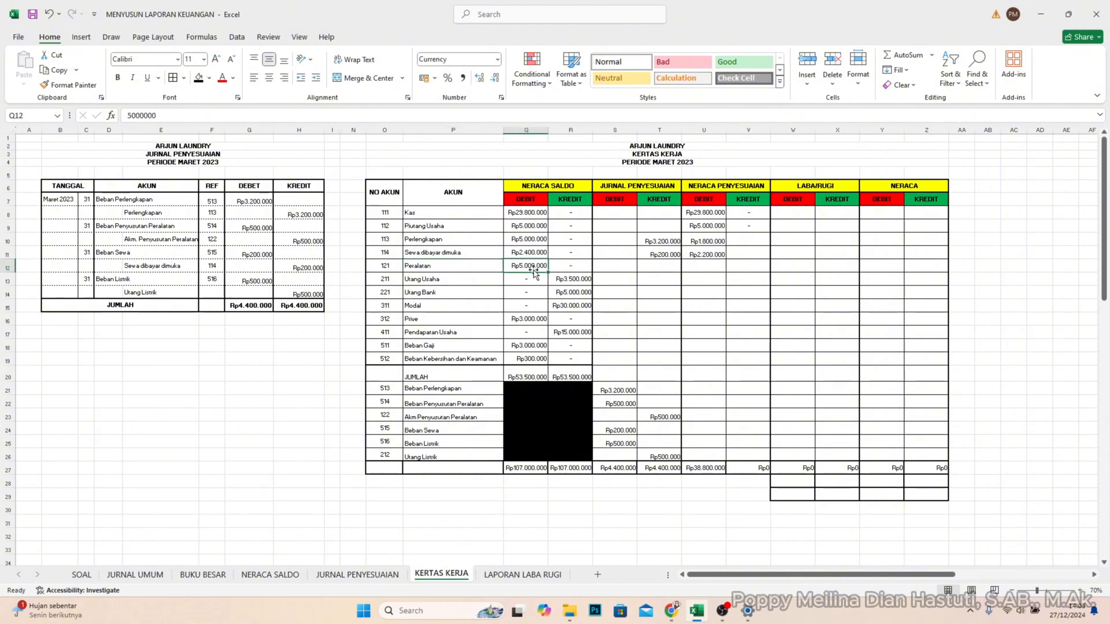
pyautogui.keyDown('shift'); pyautogui.click(529, 360); pyautogui.keyUp('shift')
pyautogui.keyDown('shift'); pyautogui.click(585, 360); pyautogui.keyUp('shift')
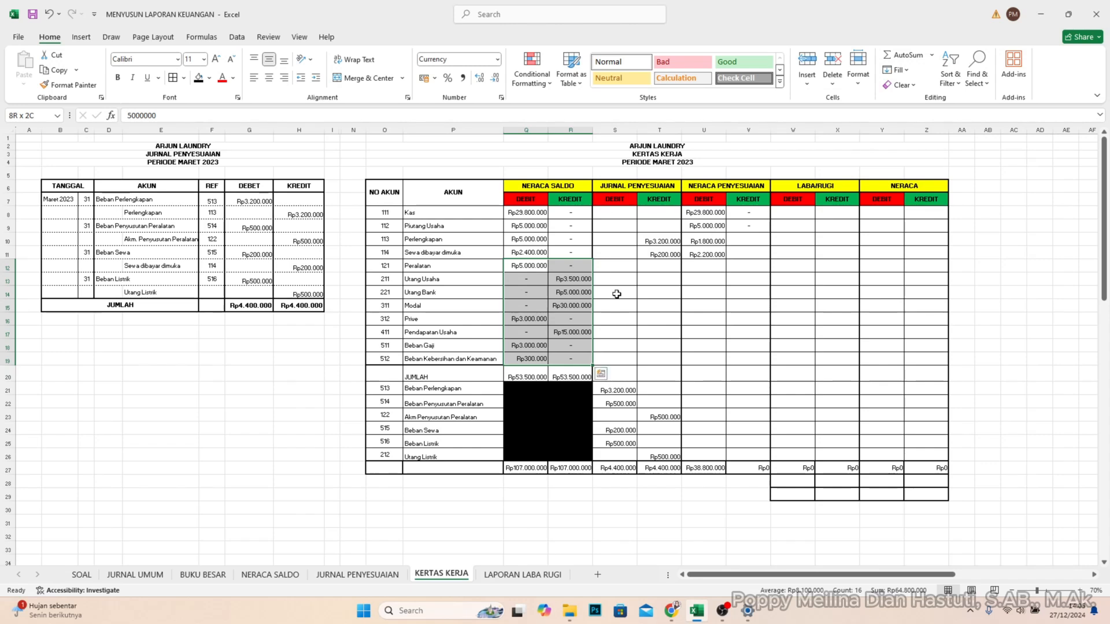
pyautogui.hotkey('ctrl', 'c')
pyautogui.click(708, 267)
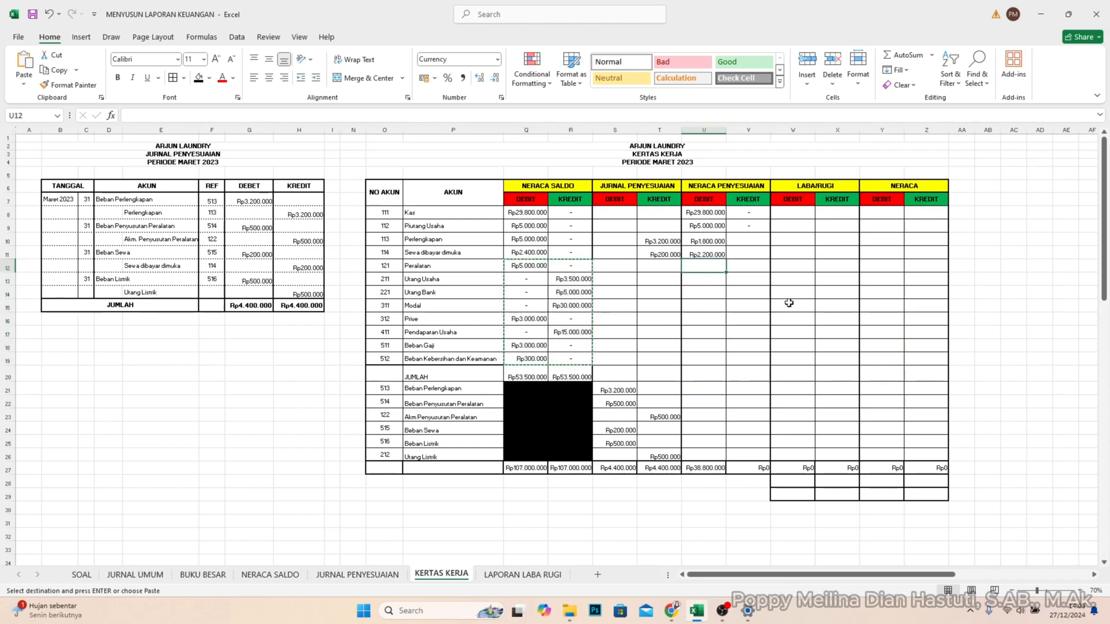
pyautogui.hotkey('ctrl', 'v')
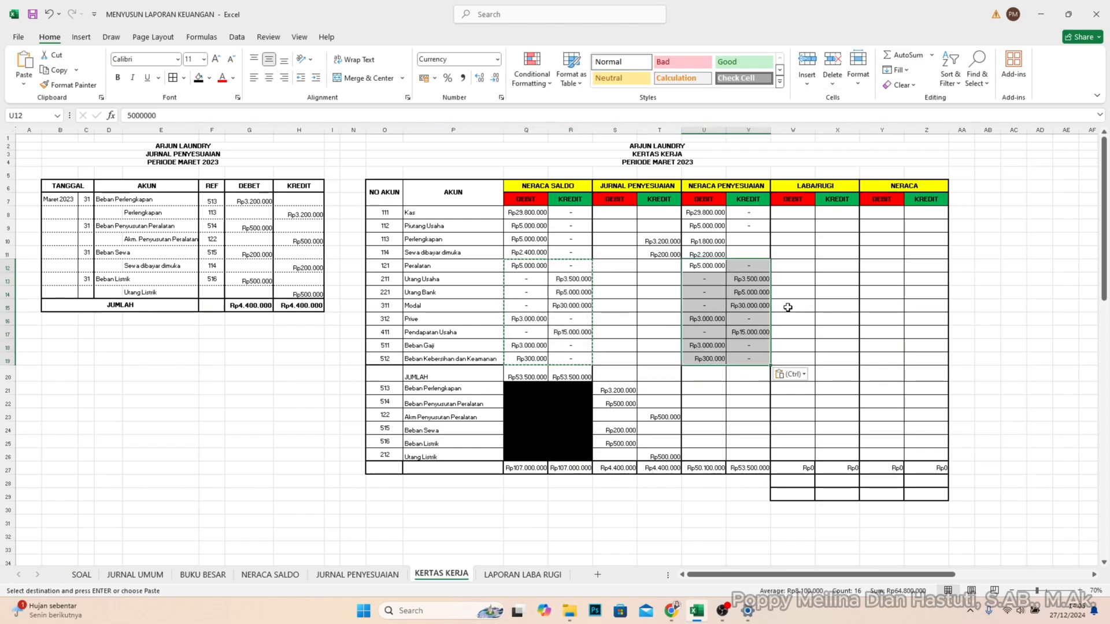
# - Copy the JURNAL PENYESUAIAN amounts from Beban Perlengkapan through Utang Listrik (S21:T26) into U21:V26 under NERACA PENYESUAIAN
pyautogui.click(715, 384)
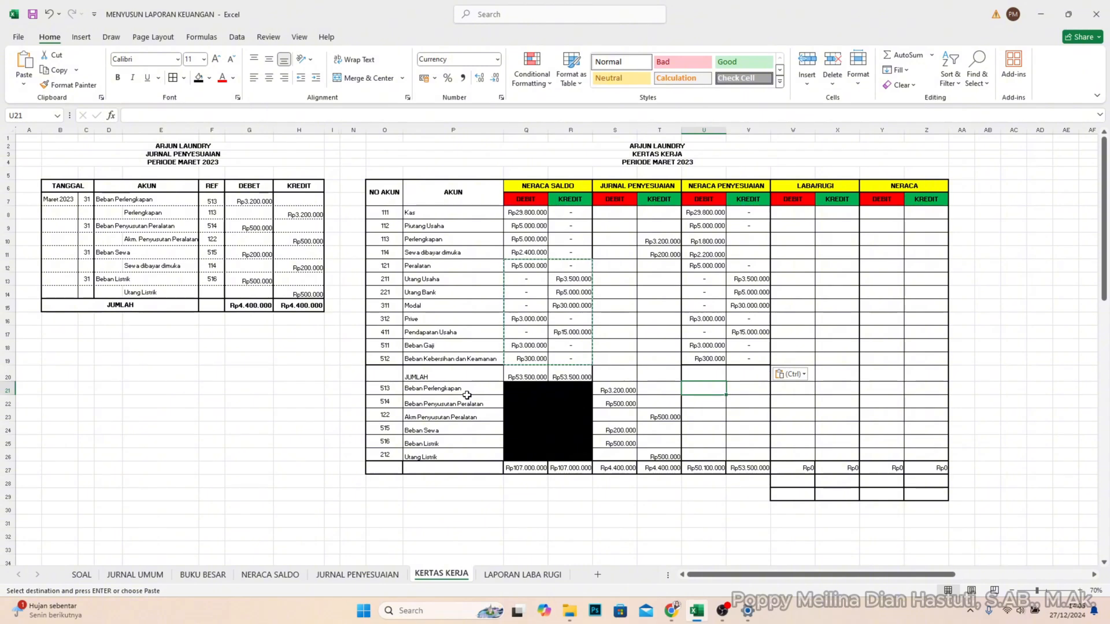
pyautogui.moveTo(450, 396); pyautogui.dragTo(454, 389)
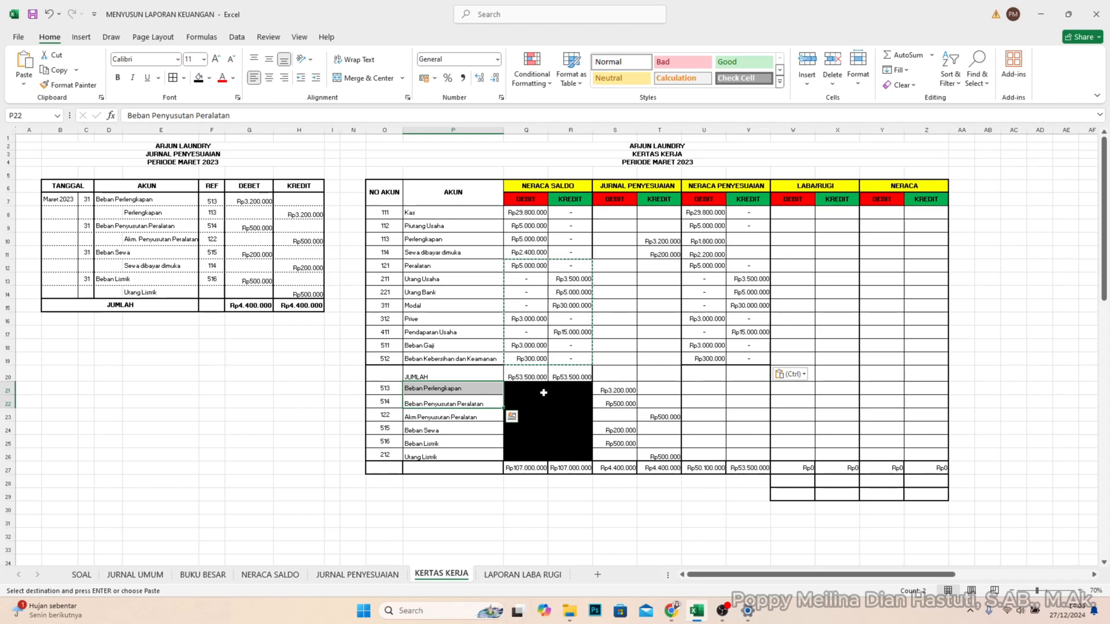
pyautogui.moveTo(623, 391); pyautogui.dragTo(658, 457)
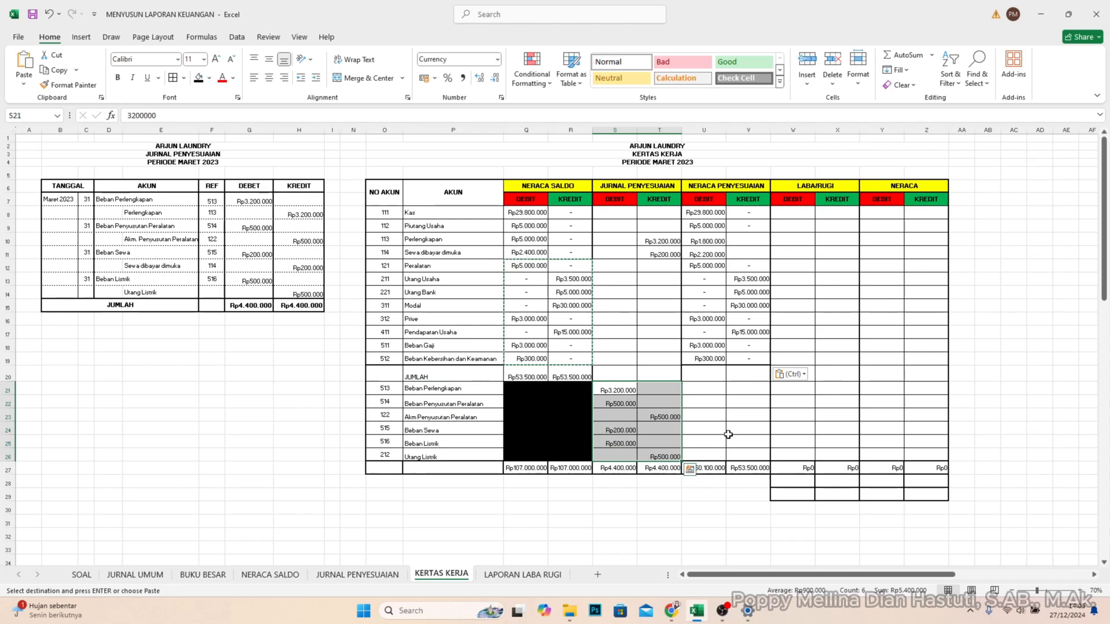
pyautogui.hotkey('ctrl', 'c')
pyautogui.click(713, 389)
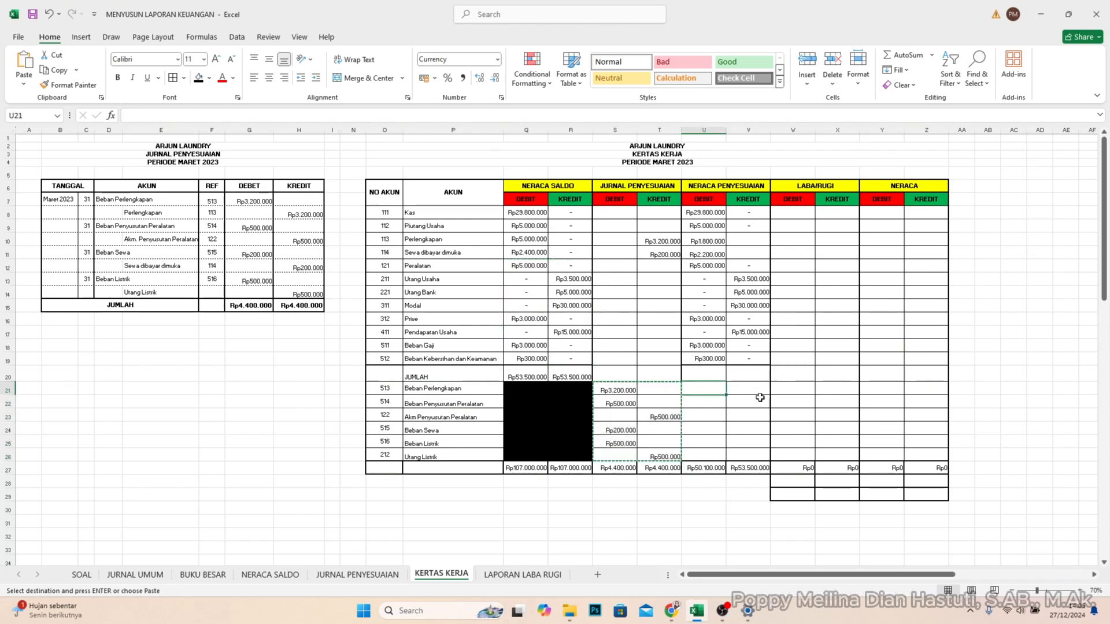
pyautogui.hotkey('ctrl', 'v')
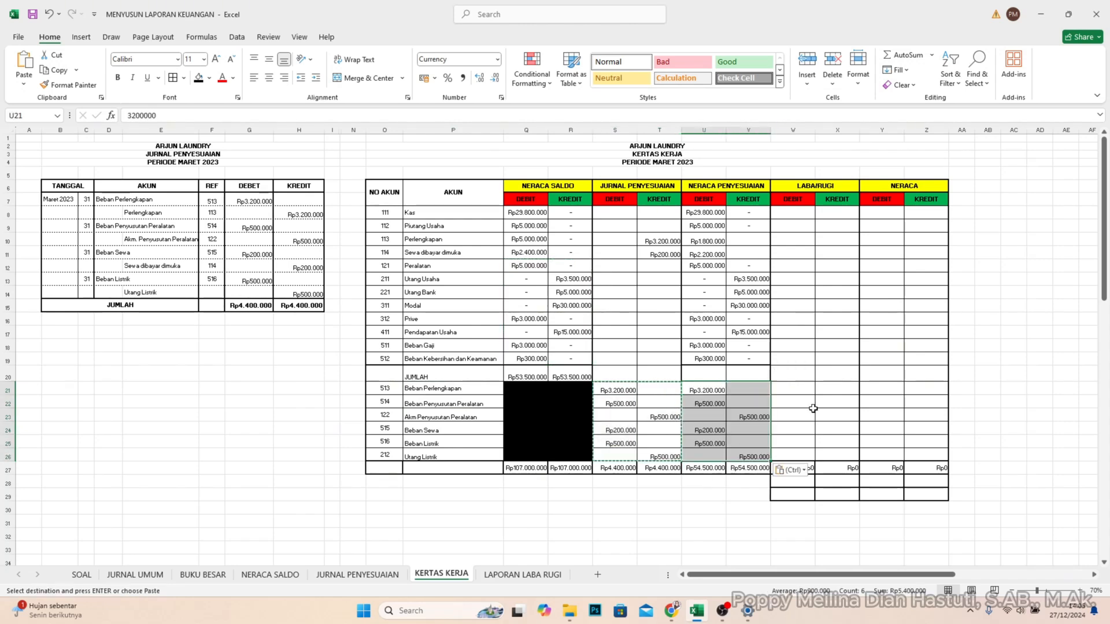
# - Compare the NERACA PENYESUAIAN debit and credit totals in U27 and V27
pyautogui.click(723, 511)
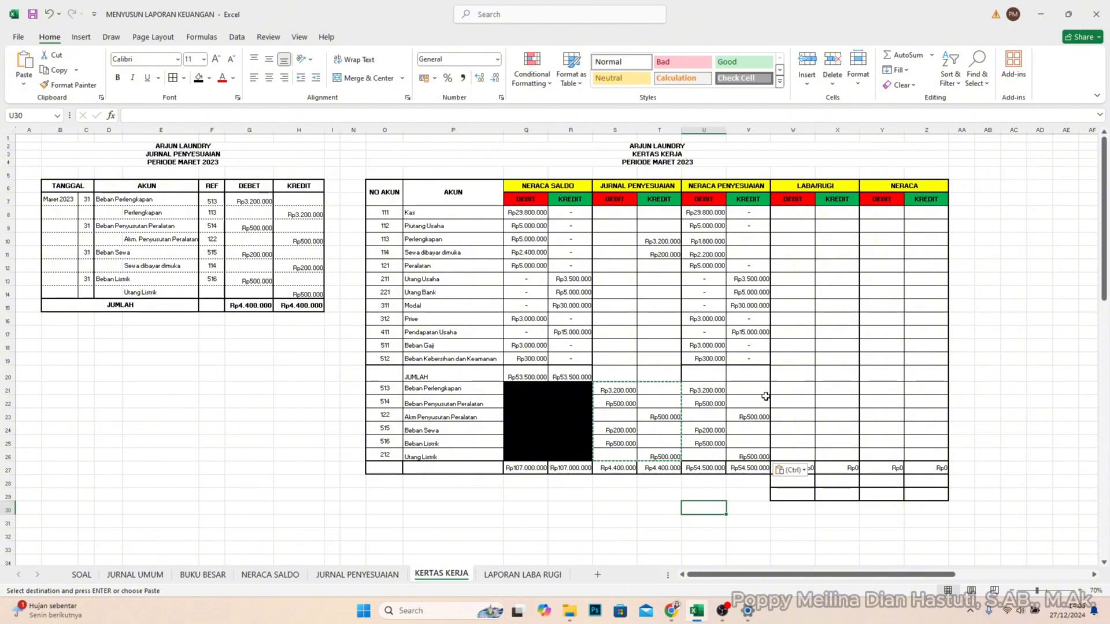
pyautogui.click(711, 469)
pyautogui.click(751, 468)
pyautogui.click(706, 470)
pyautogui.click(756, 470)
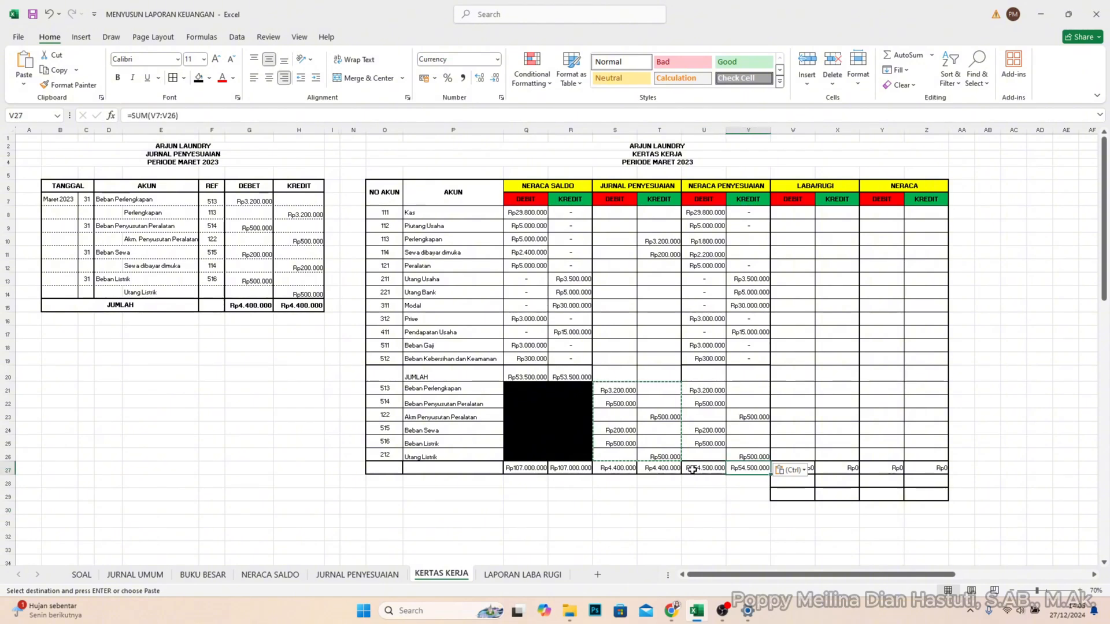
pyautogui.click(693, 470)
pyautogui.click(746, 471)
pyautogui.click(706, 472)
pyautogui.click(747, 471)
pyautogui.click(693, 471)
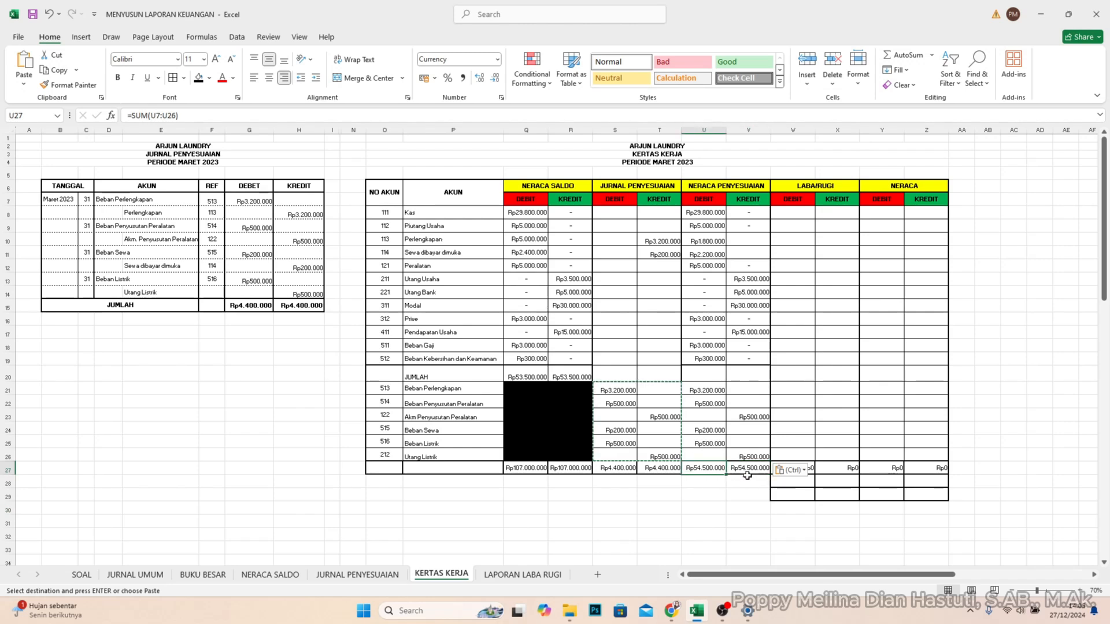
pyautogui.click(747, 477)
pyautogui.click(697, 470)
pyautogui.click(740, 470)
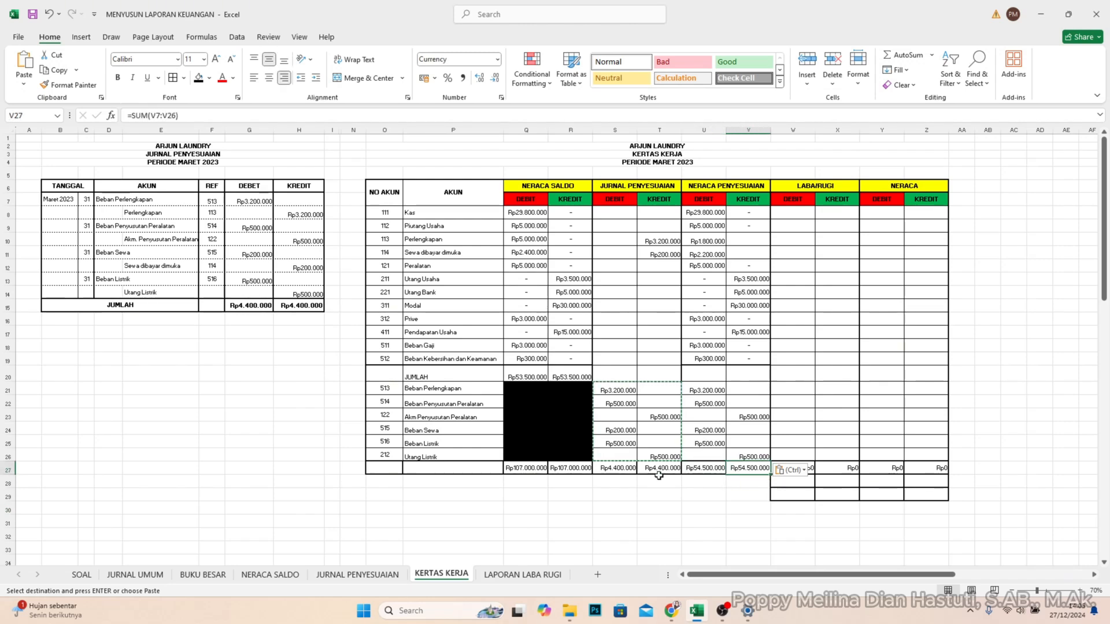
pyautogui.click(693, 475)
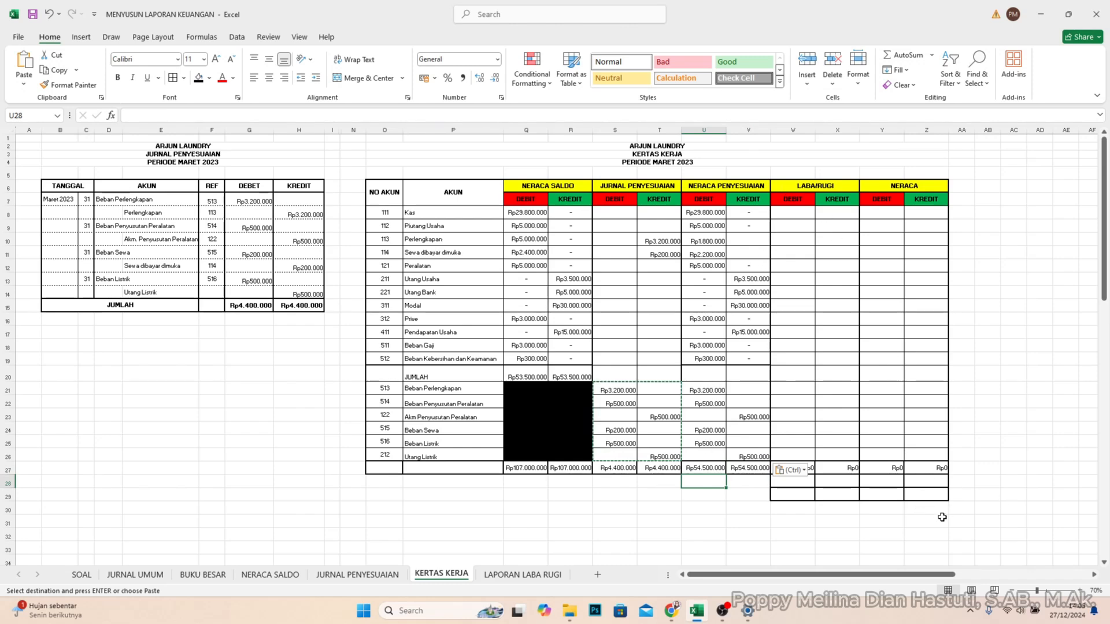
# - Enter the note 1,2,3 in Z5 above the NERACA heading to mark its account groups
pyautogui.hscroll(5, 1095, 577)
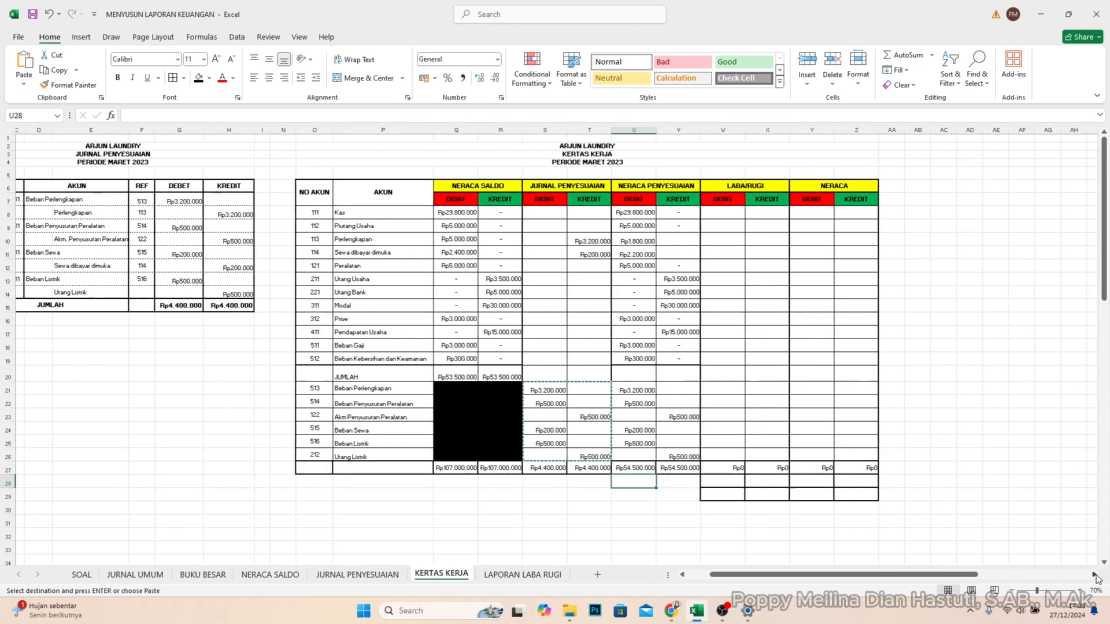
pyautogui.click(1094, 575)
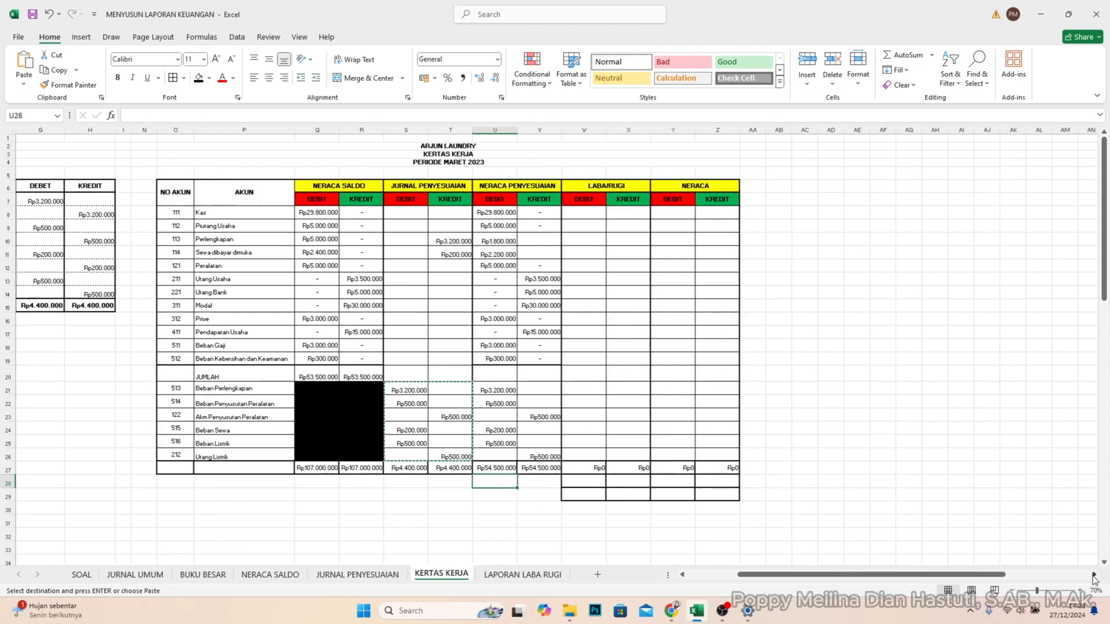
pyautogui.scroll(1, 623, 227)
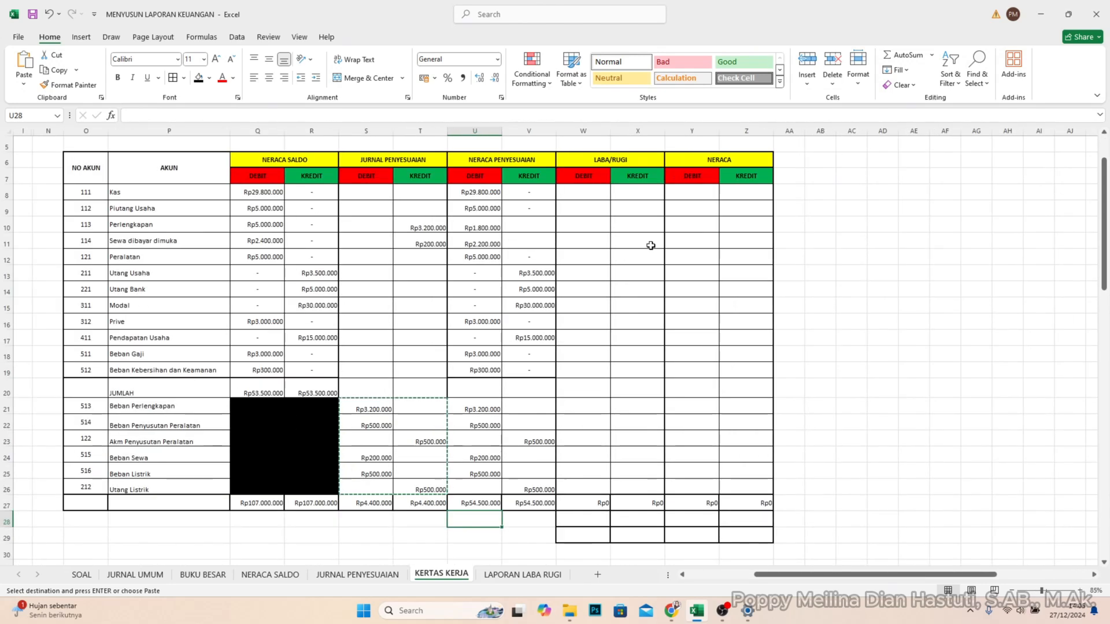
pyautogui.scroll(1, 594, 179)
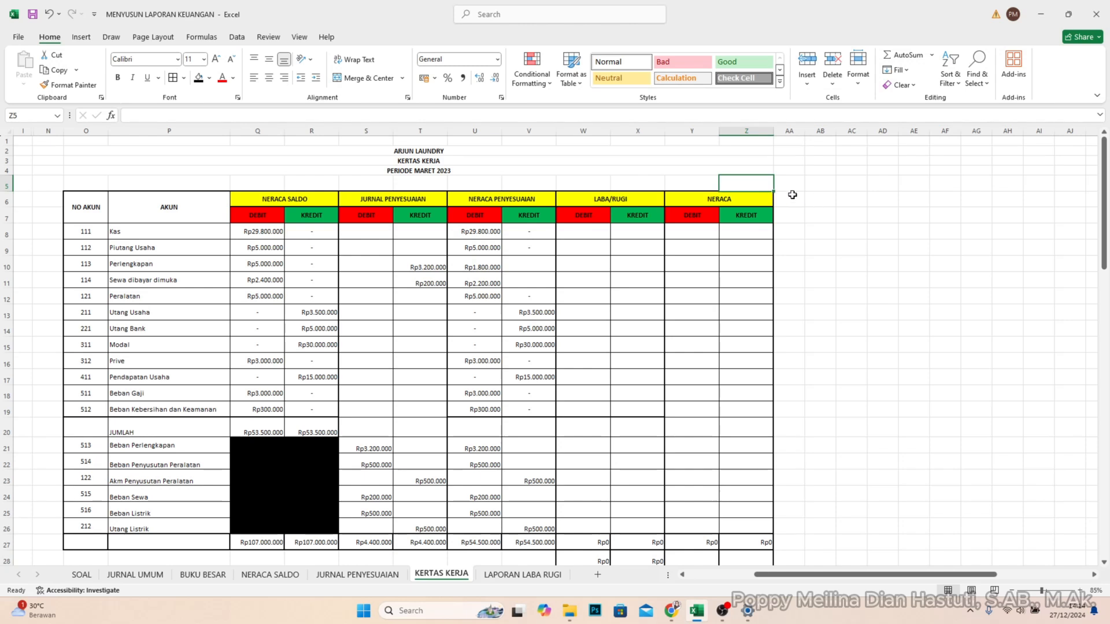
pyautogui.click(745, 172)
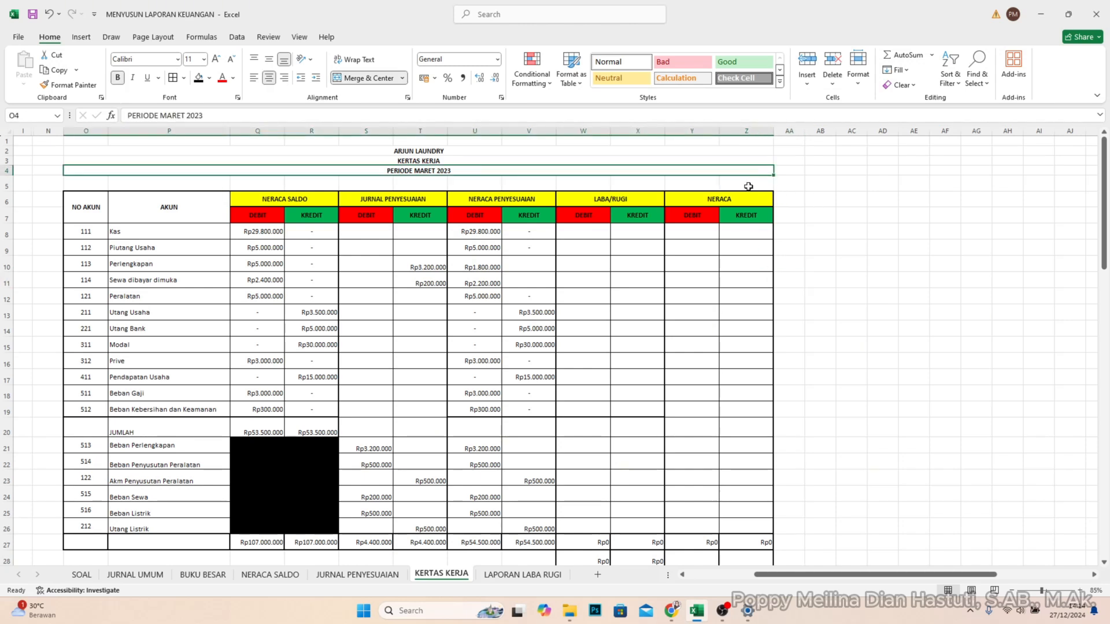
pyautogui.click(748, 186)
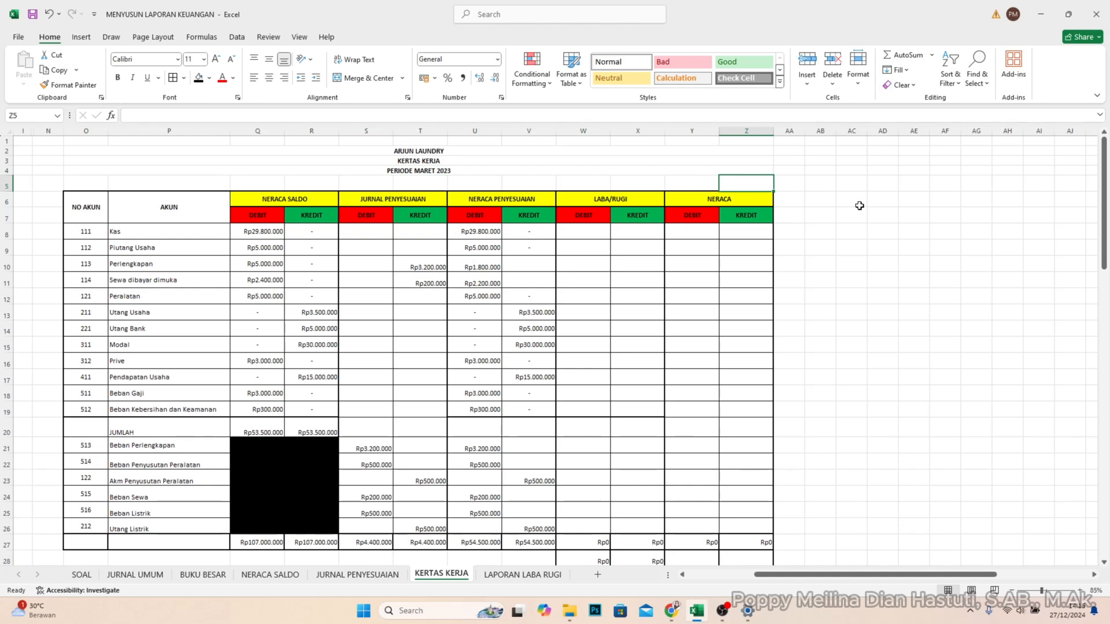
pyautogui.write('1,')
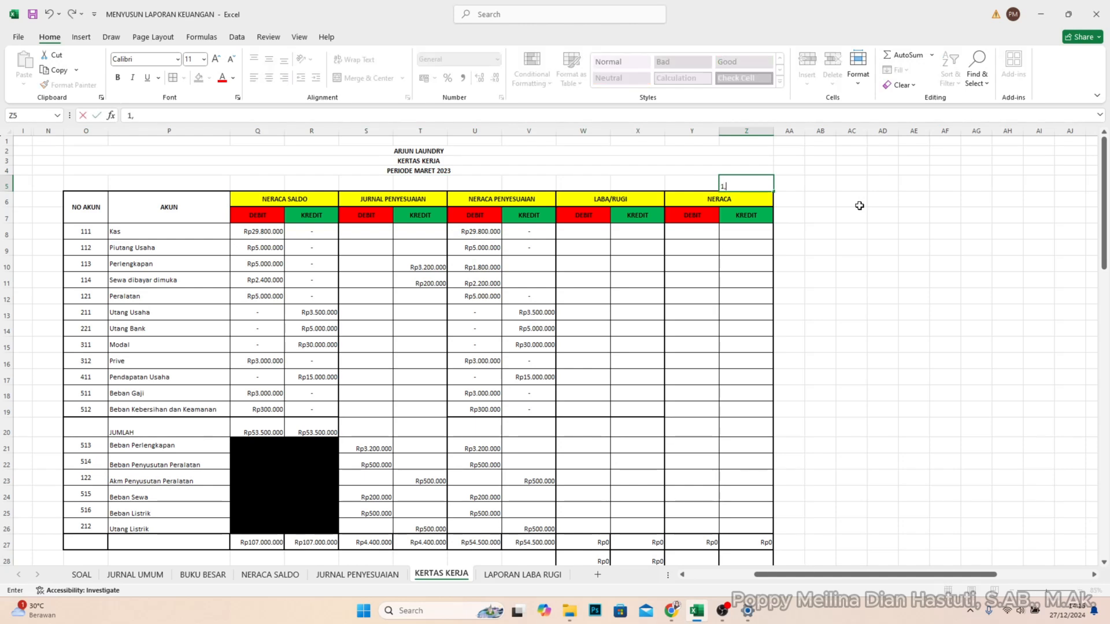
pyautogui.write('2,3')
pyautogui.press('Return')
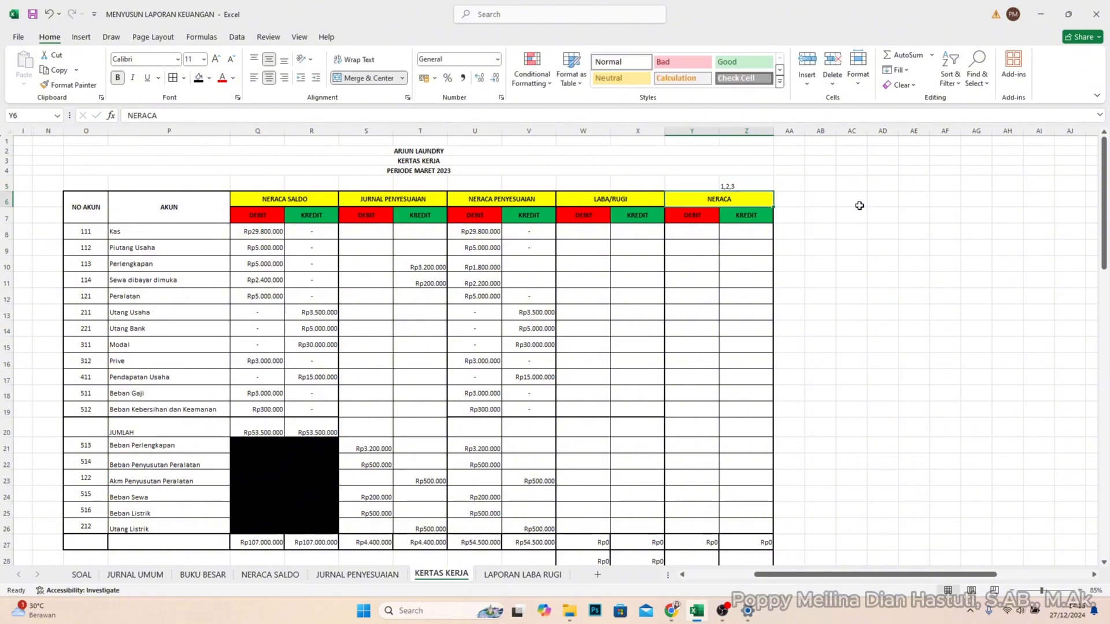
# - Enter the note 4,5 in X5 above the LABA/RUGI heading to mark its account groups
pyautogui.click(729, 185)
pyautogui.click(639, 183)
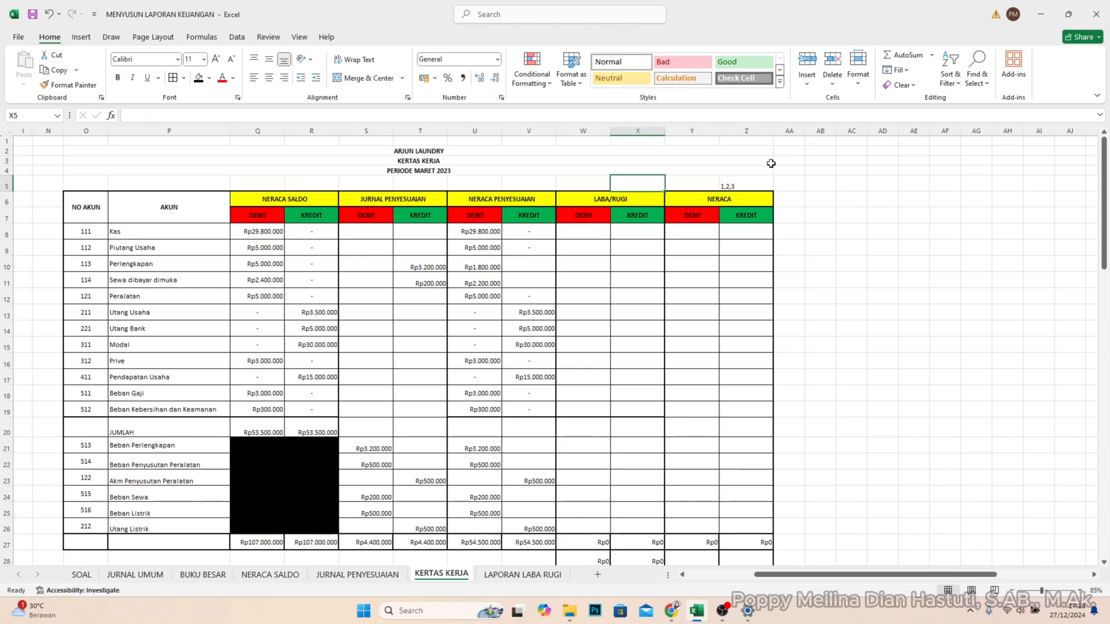
pyautogui.write('4,5')
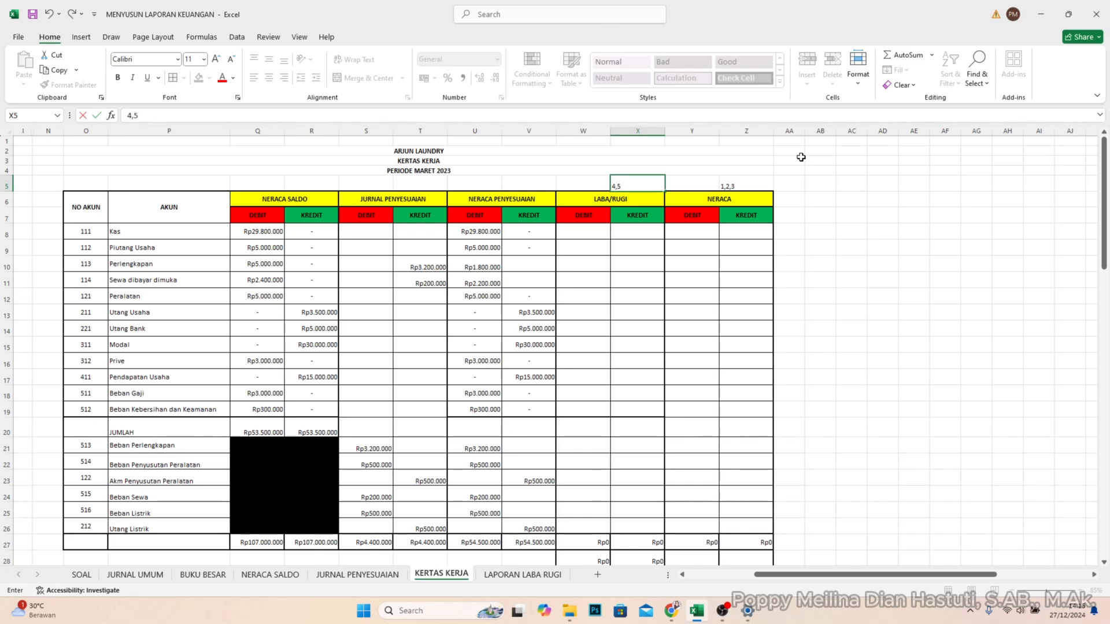
pyautogui.press('Return')
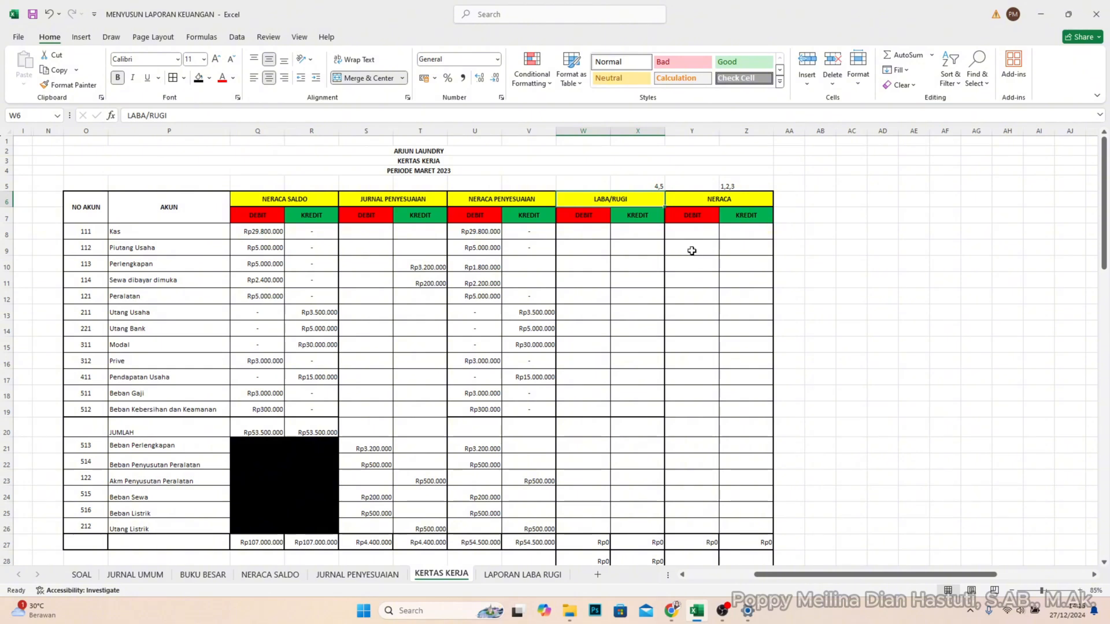
pyautogui.click(599, 239)
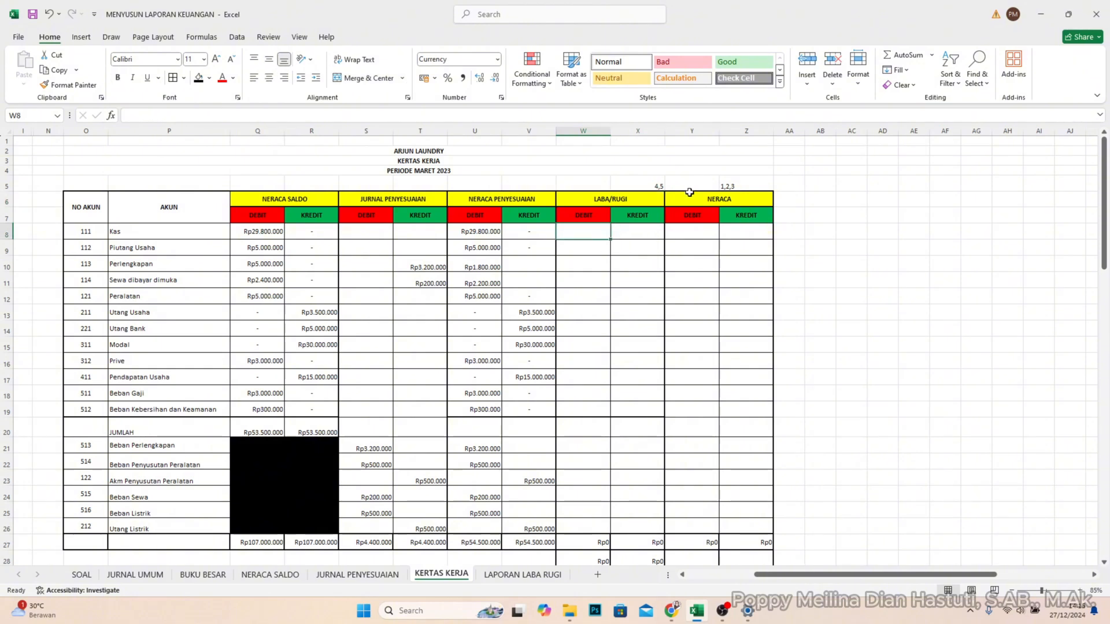
pyautogui.click(656, 181)
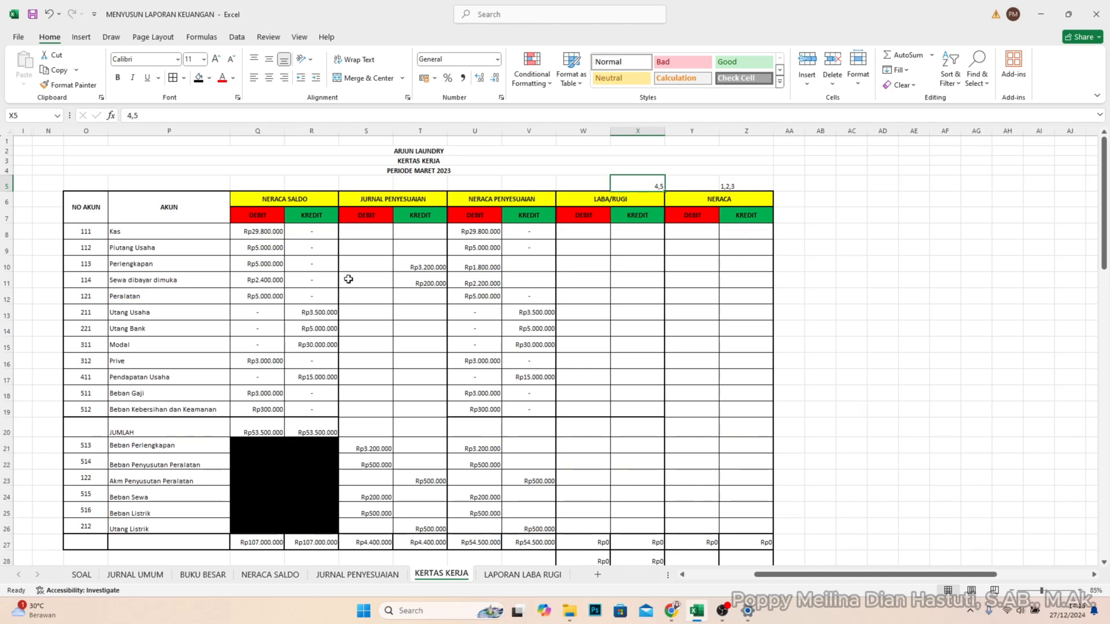
# - Copy the NERACA PENYESUAIAN amounts from Kas through Prive (U8:V16) into Y8:Z16 under NERACA
pyautogui.click(90, 236)
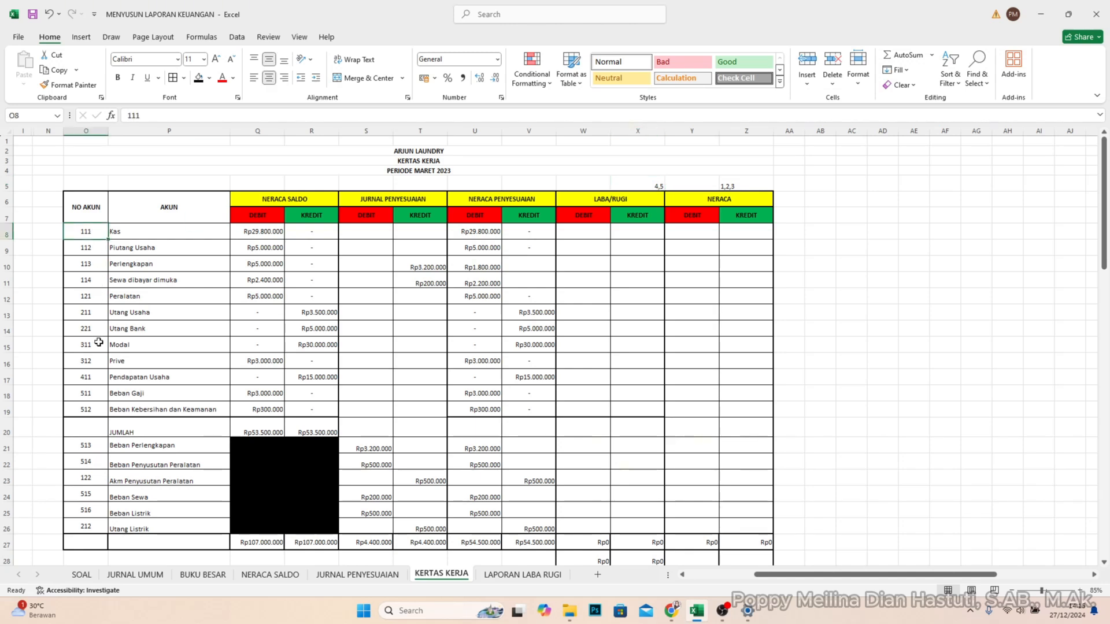
pyautogui.keyDown('shift'); pyautogui.click(93, 365); pyautogui.keyUp('shift')
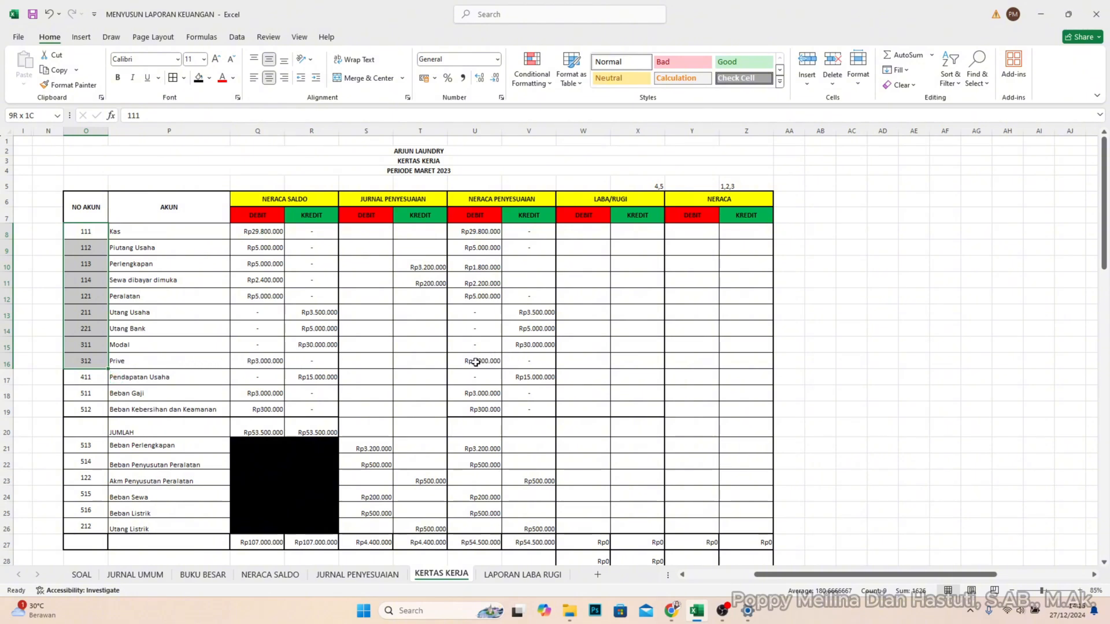
pyautogui.moveTo(475, 362); pyautogui.dragTo(528, 233)
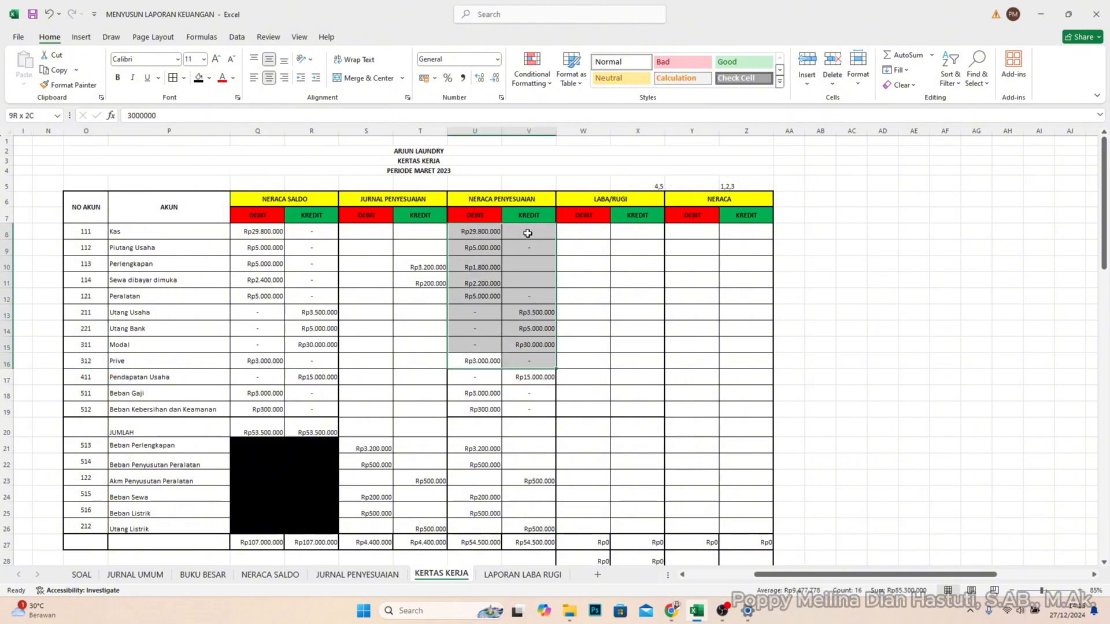
pyautogui.hotkey('ctrl', 'c')
pyautogui.click(701, 234)
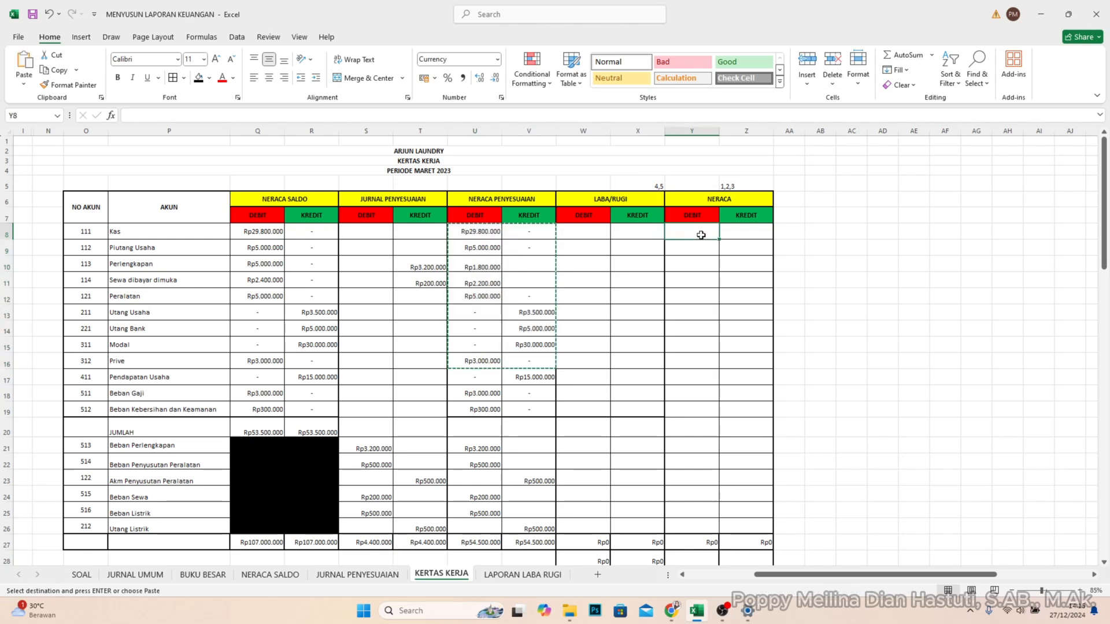
pyautogui.hotkey('ctrl', 'v')
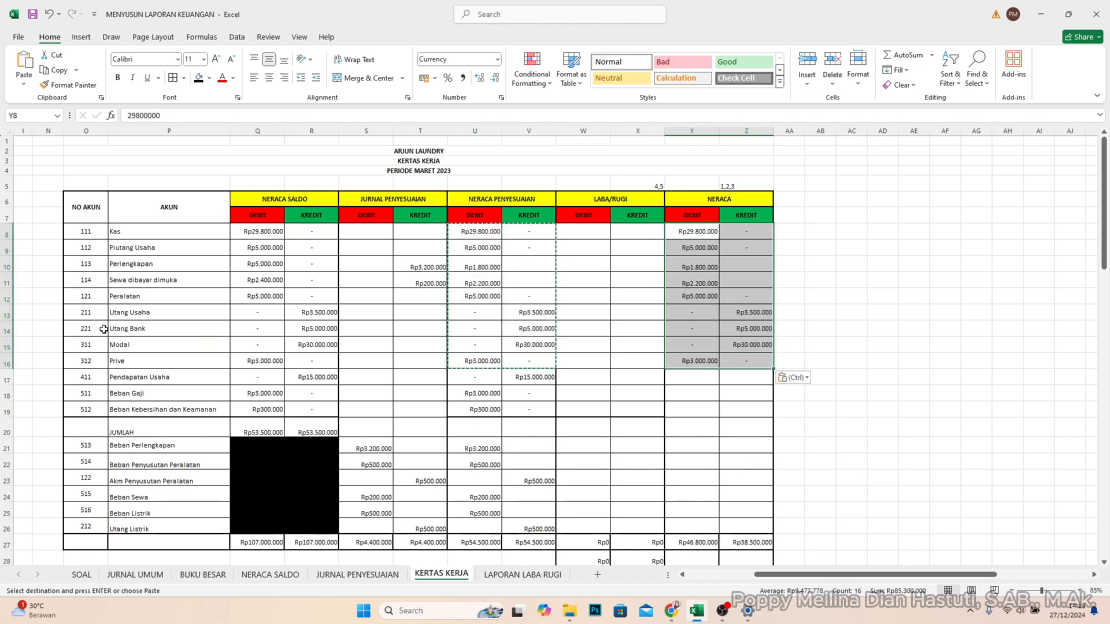
# - Copy the NERACA PENYESUAIAN amounts of Akm Penyusutan Peralatan (U23:V23) into Y23:Z23 under NERACA
pyautogui.click(88, 479)
pyautogui.click(134, 483)
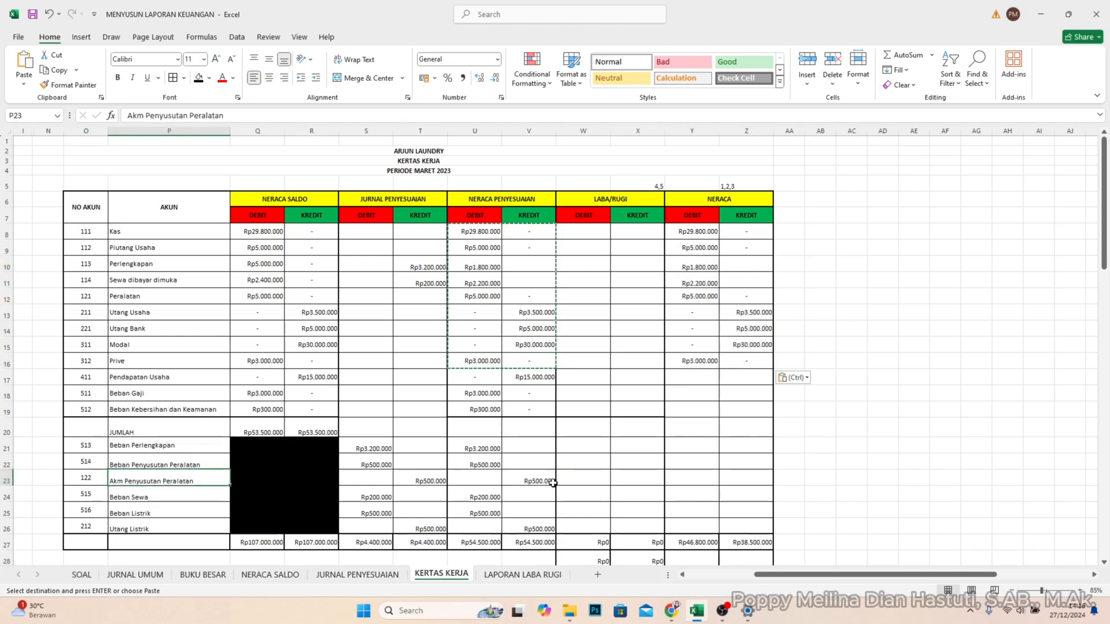
pyautogui.click(509, 481)
pyautogui.moveTo(495, 478); pyautogui.dragTo(528, 478)
pyautogui.hotkey('ctrl', 'c')
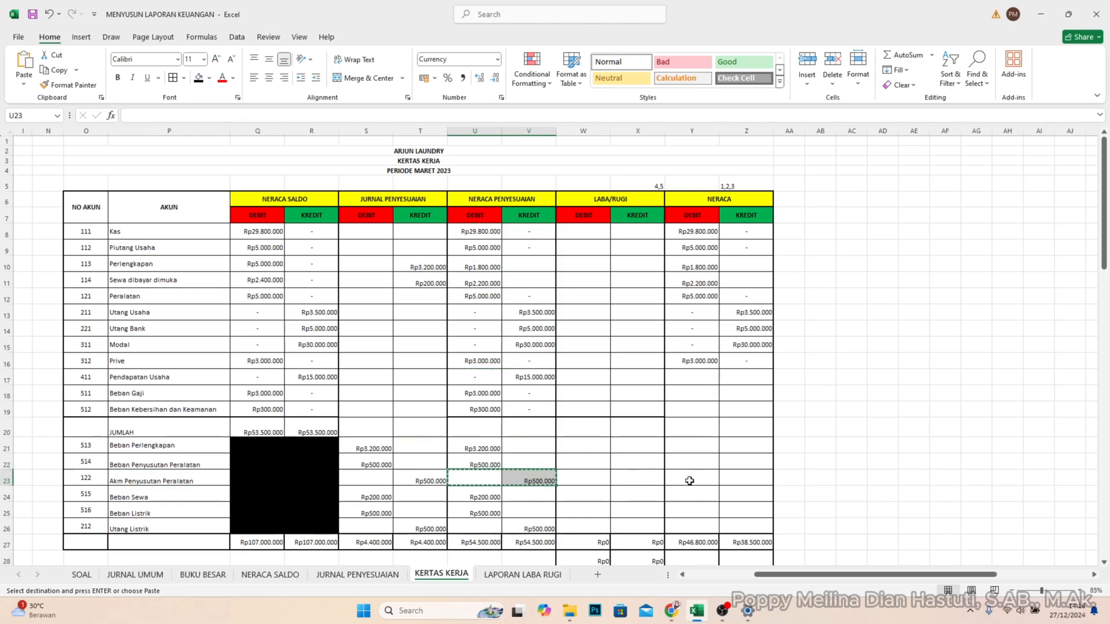
pyautogui.click(702, 476)
pyautogui.hotkey('ctrl', 'v')
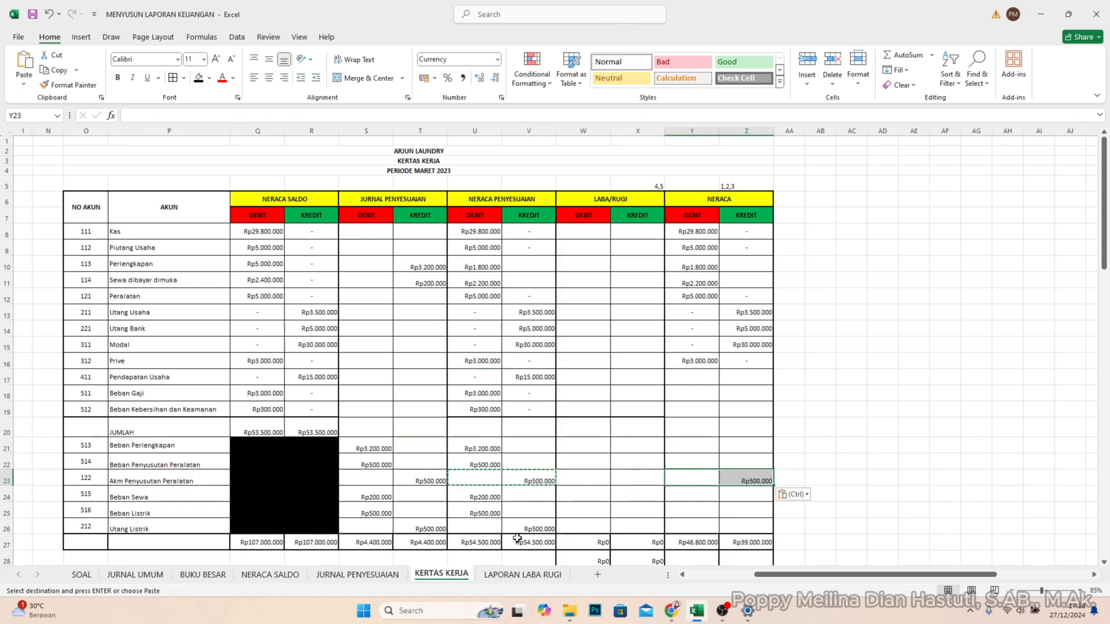
# - Copy the NERACA PENYESUAIAN amounts of Utang Listrik (U26:V26) into Y26:Z26 under NERACA
pyautogui.click(469, 527)
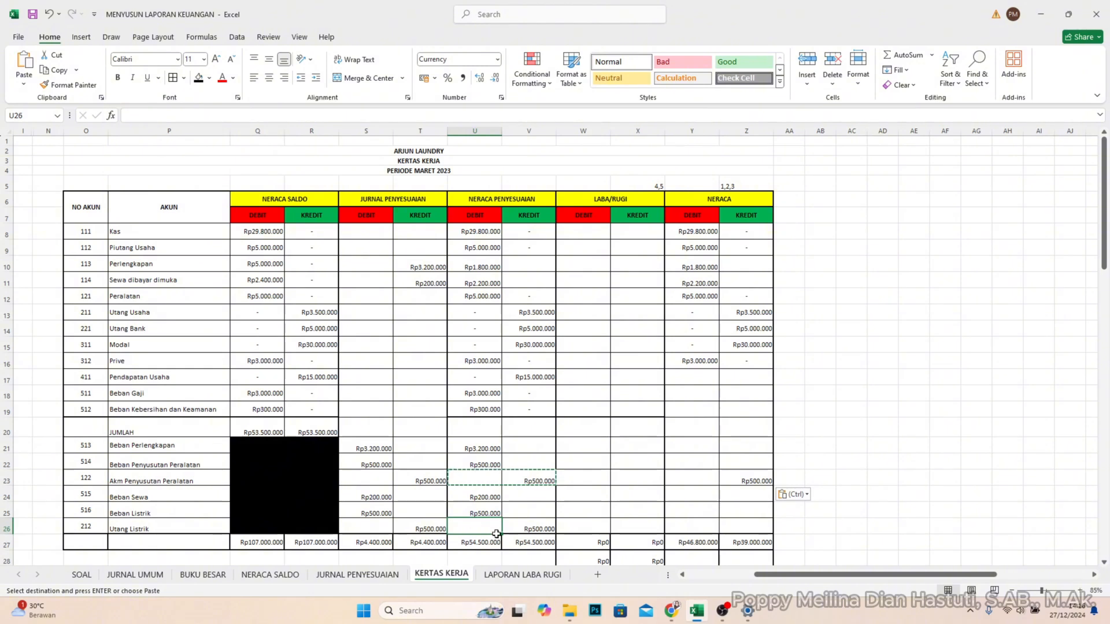
pyautogui.moveTo(470, 528); pyautogui.dragTo(523, 535)
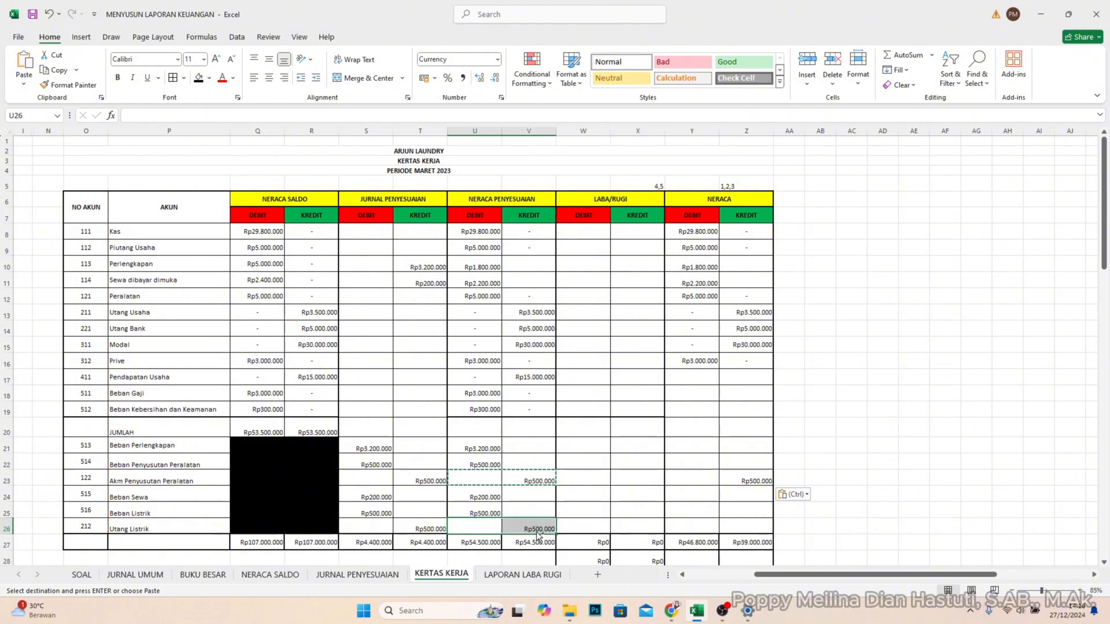
pyautogui.hotkey('ctrl', 'c')
pyautogui.click(716, 522)
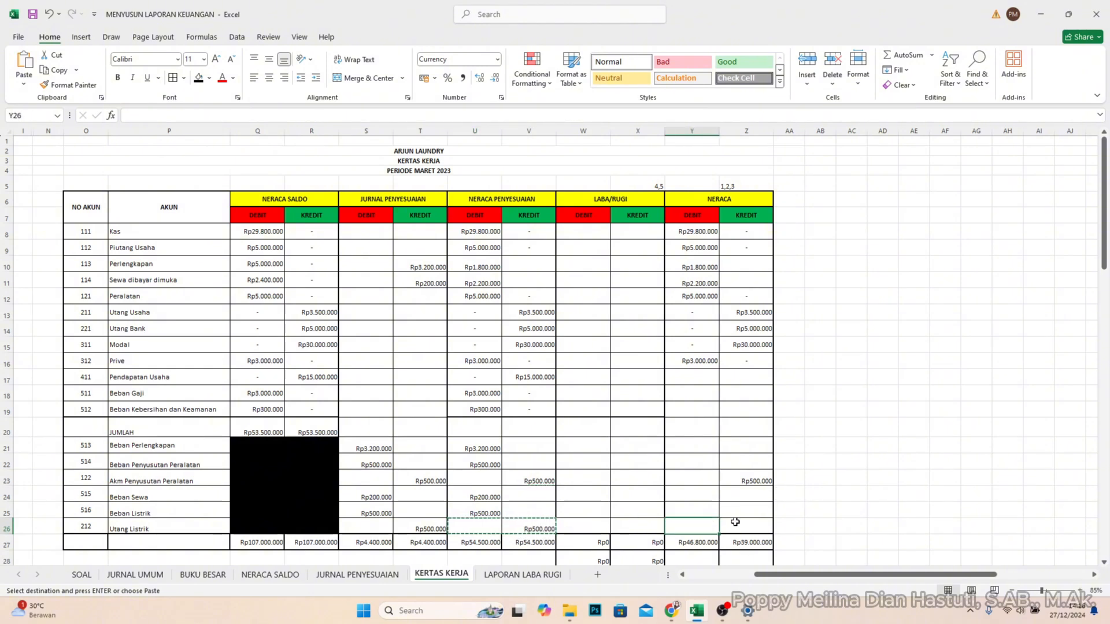
pyautogui.hotkey('ctrl', 'v')
pyautogui.click(847, 460)
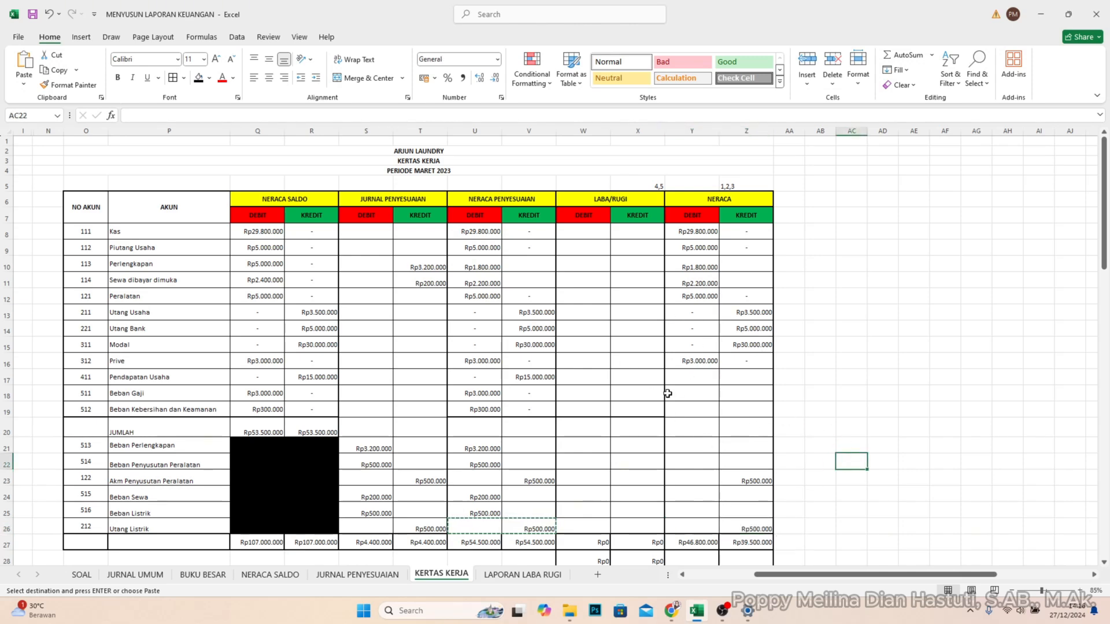
pyautogui.scroll(-1, 607, 410)
pyautogui.scroll(1, 646, 407)
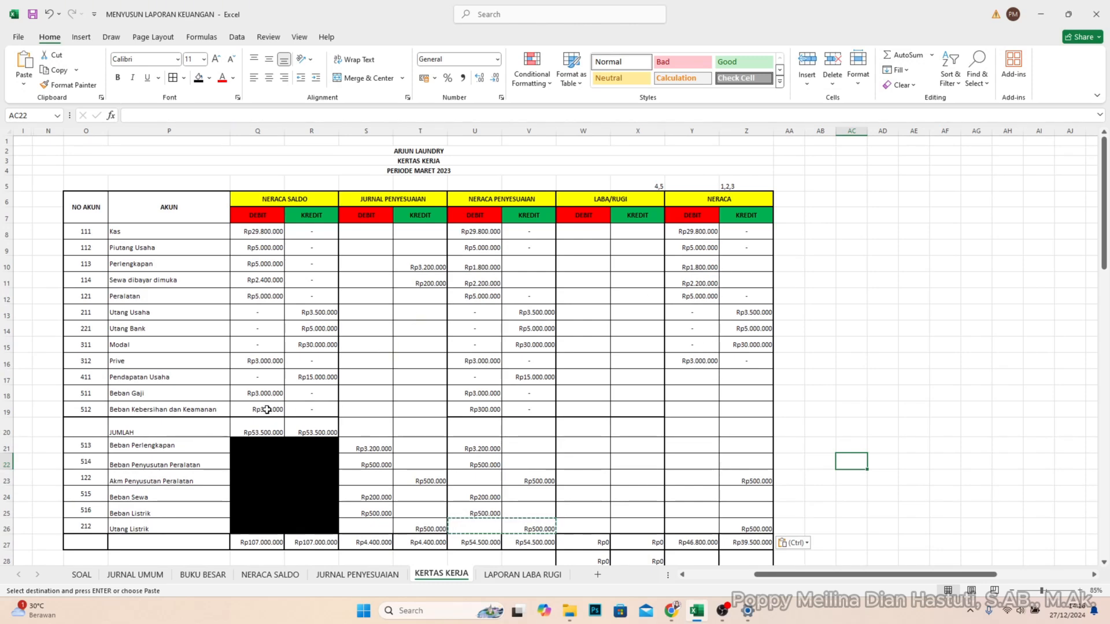
# - Copy the NERACA PENYESUAIAN amounts from Pendapatan Usaha through Beban Penyusutan Peralatan (U17:V22) into W17:X22 under LABA/RUGI
pyautogui.click(87, 382)
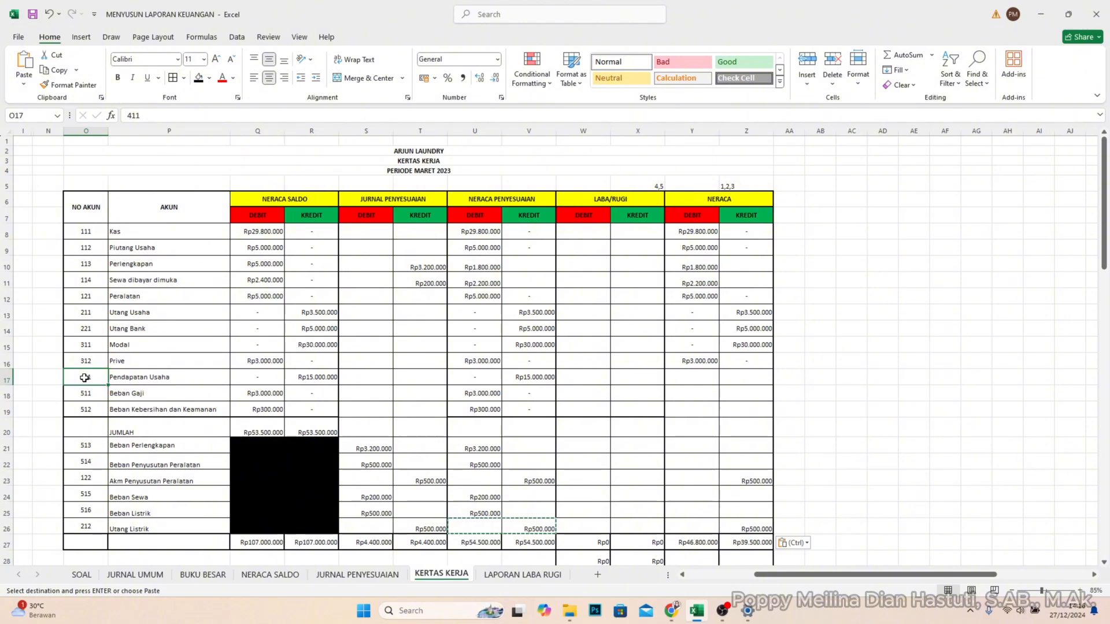
pyautogui.click(82, 395)
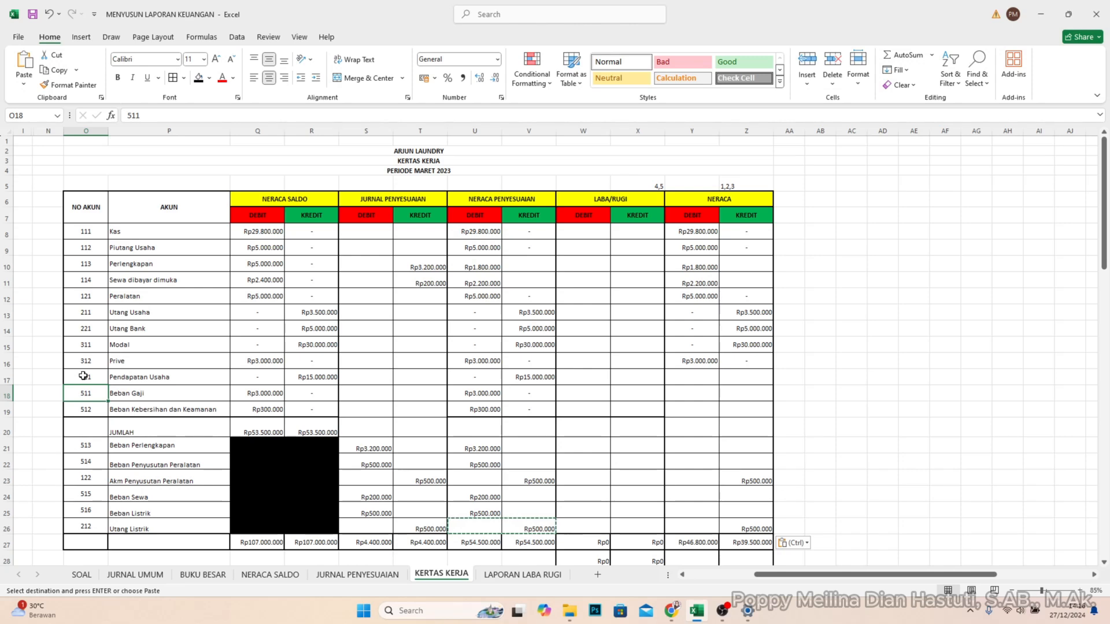
pyautogui.click(110, 379)
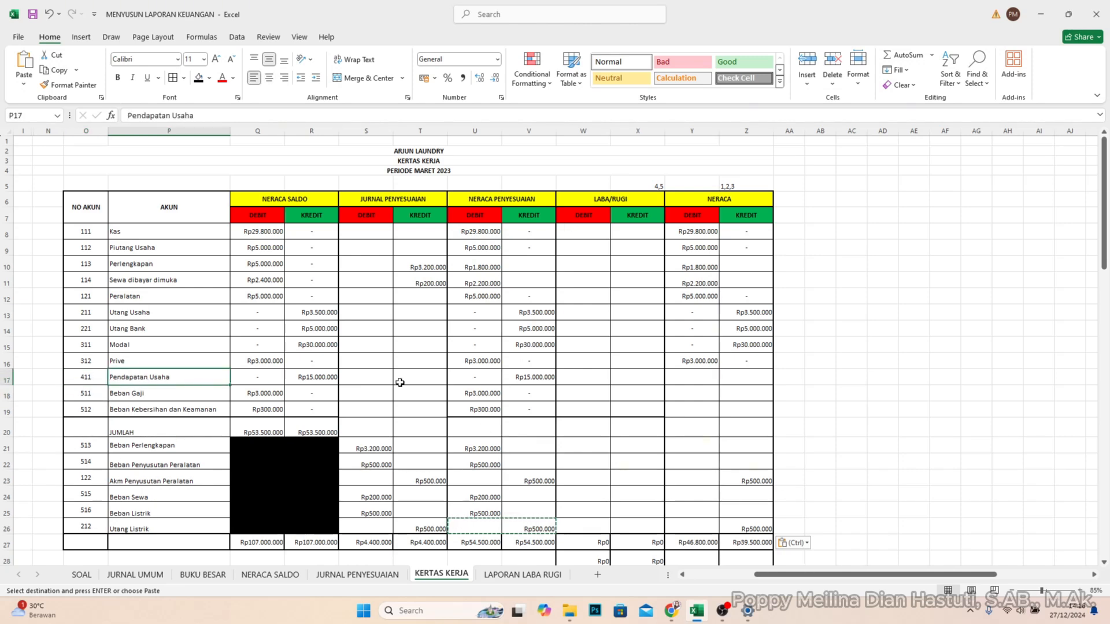
pyautogui.click(544, 377)
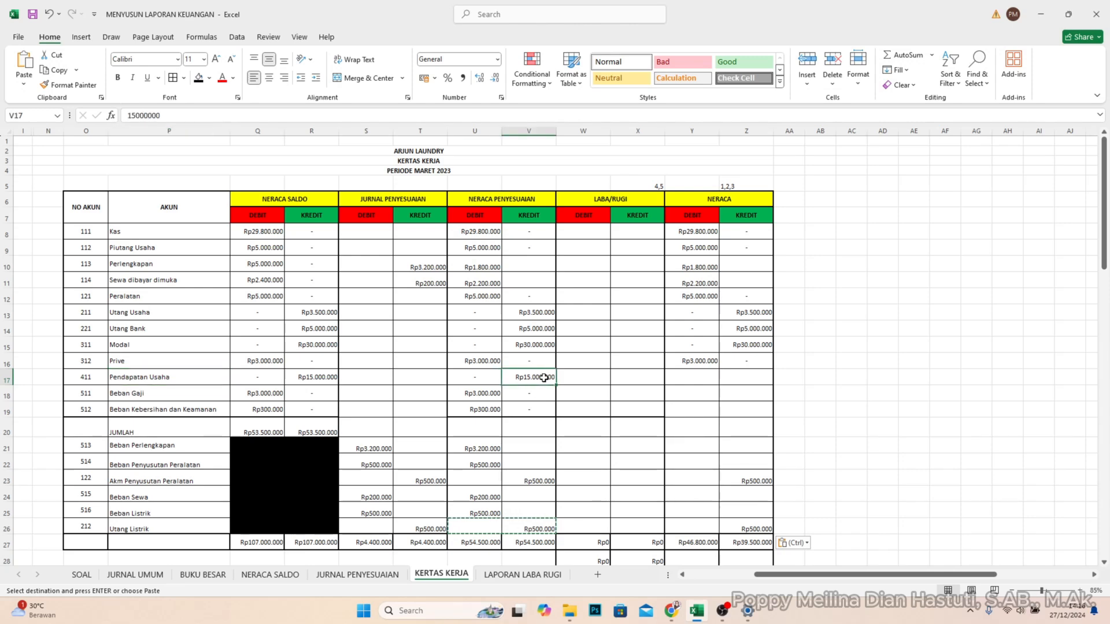
pyautogui.moveTo(518, 379); pyautogui.dragTo(468, 463)
pyautogui.hotkey('ctrl', 'c')
pyautogui.click(587, 376)
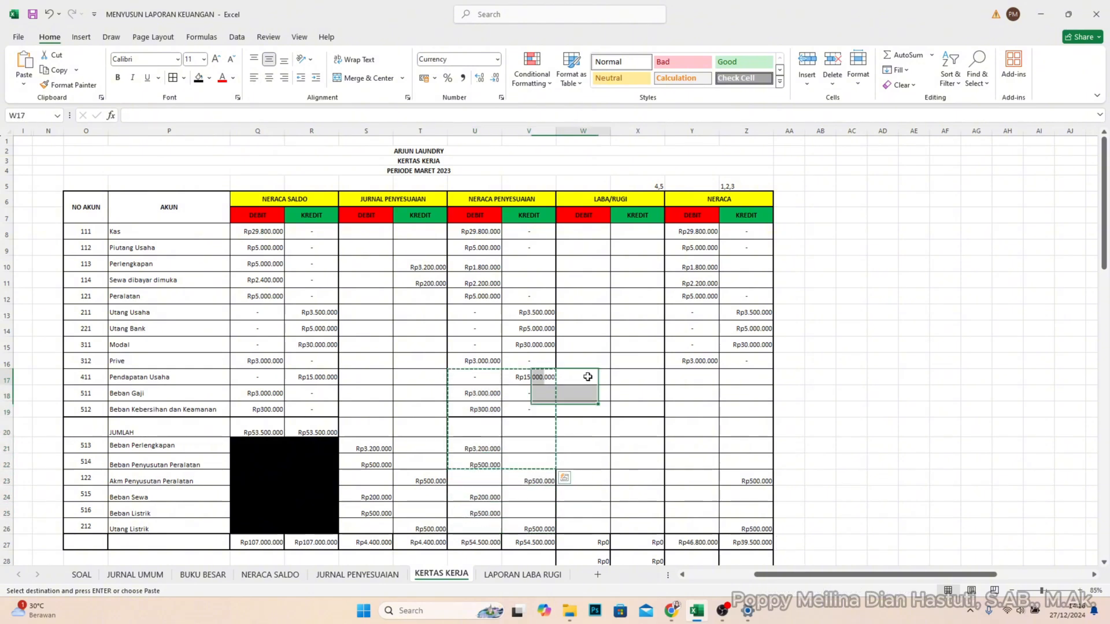
pyautogui.hotkey('ctrl', 'v')
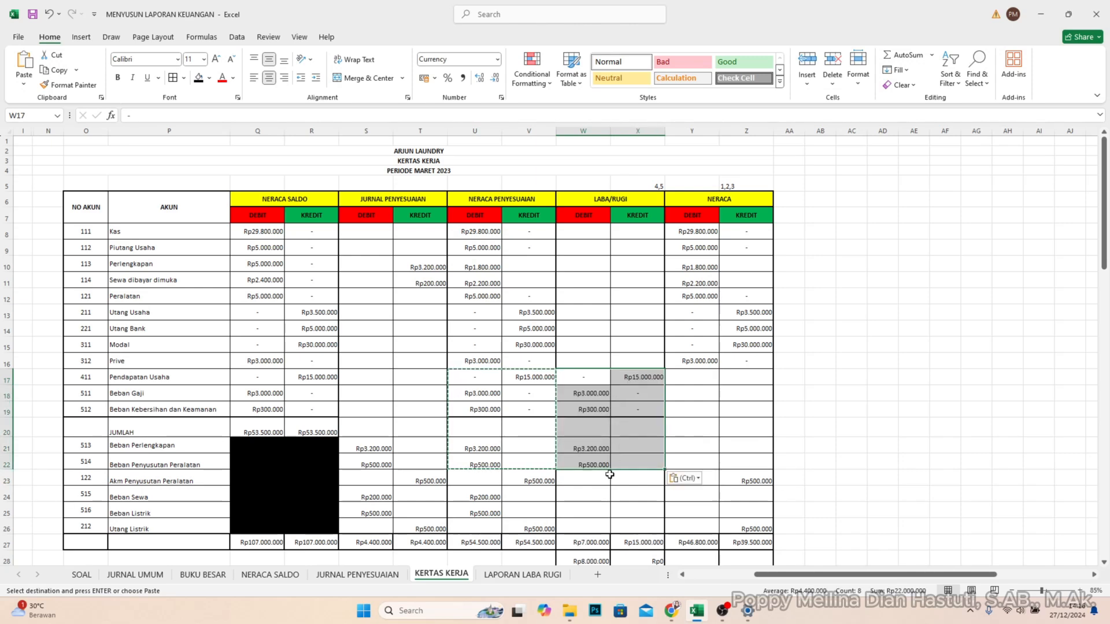
# - Copy the NERACA PENYESUAIAN amounts of Beban Sewa and Beban Listrik (U24:V25) into W24:X25 under LABA/RUGI
pyautogui.moveTo(466, 493); pyautogui.dragTo(516, 512)
pyautogui.hotkey('ctrl', 'c')
pyautogui.click(595, 491)
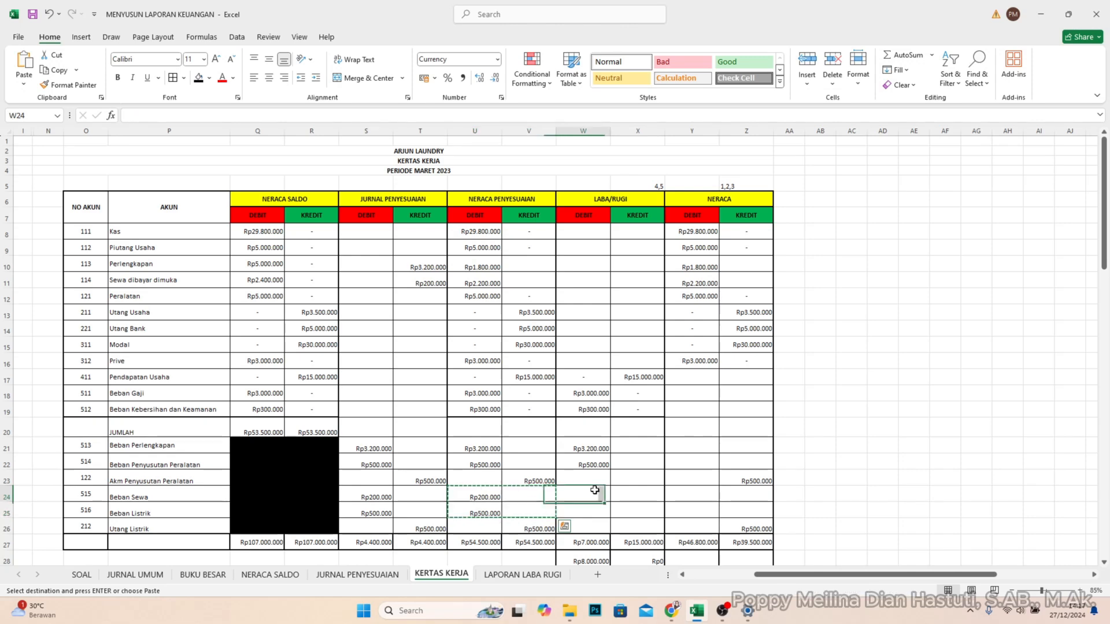
pyautogui.hotkey('ctrl', 'v')
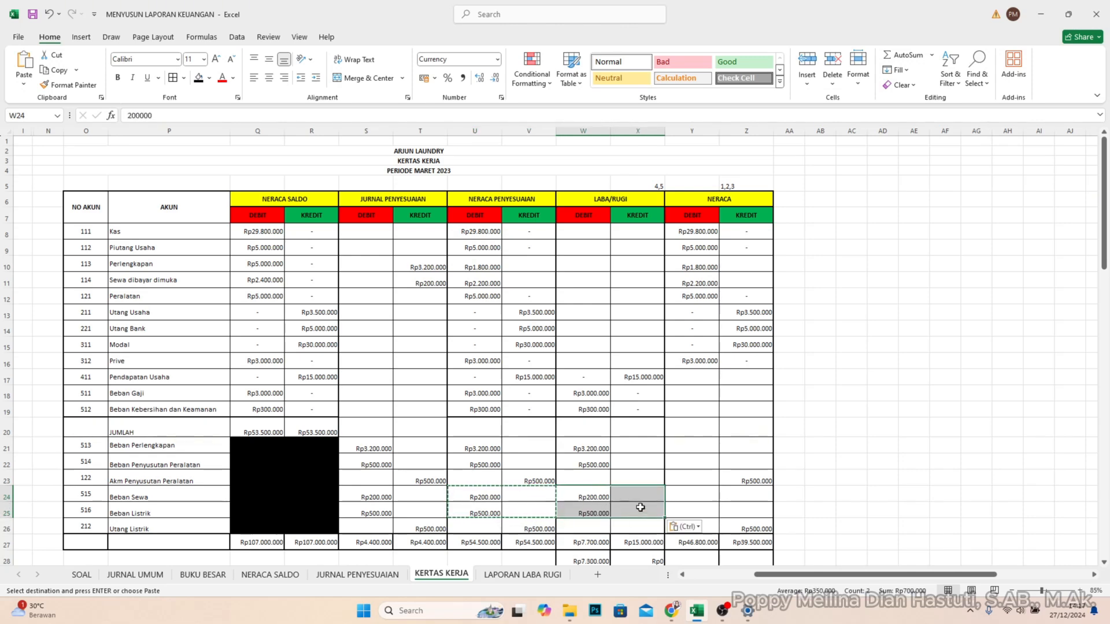
# - Examine the LABA/RUGI debit and credit totals in row 27, their difference in W28 and the balancing total in W29
pyautogui.scroll(-2, 641, 506)
pyautogui.scroll(2, 612, 434)
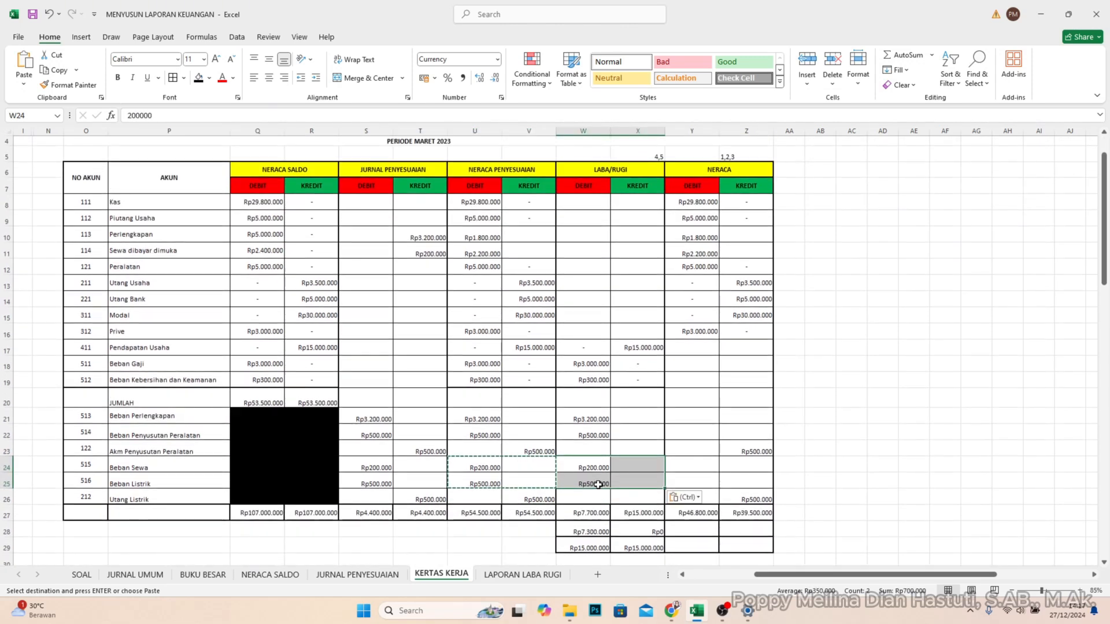
pyautogui.scroll(-1, 626, 514)
pyautogui.scroll(1, 624, 503)
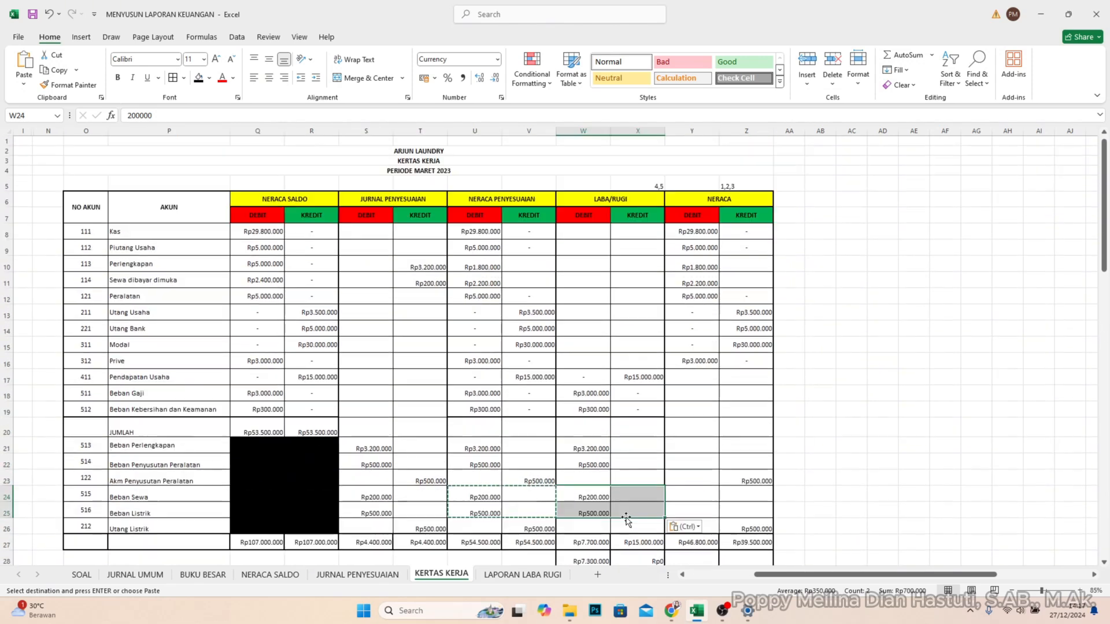
pyautogui.scroll(-1, 613, 500)
pyautogui.click(602, 515)
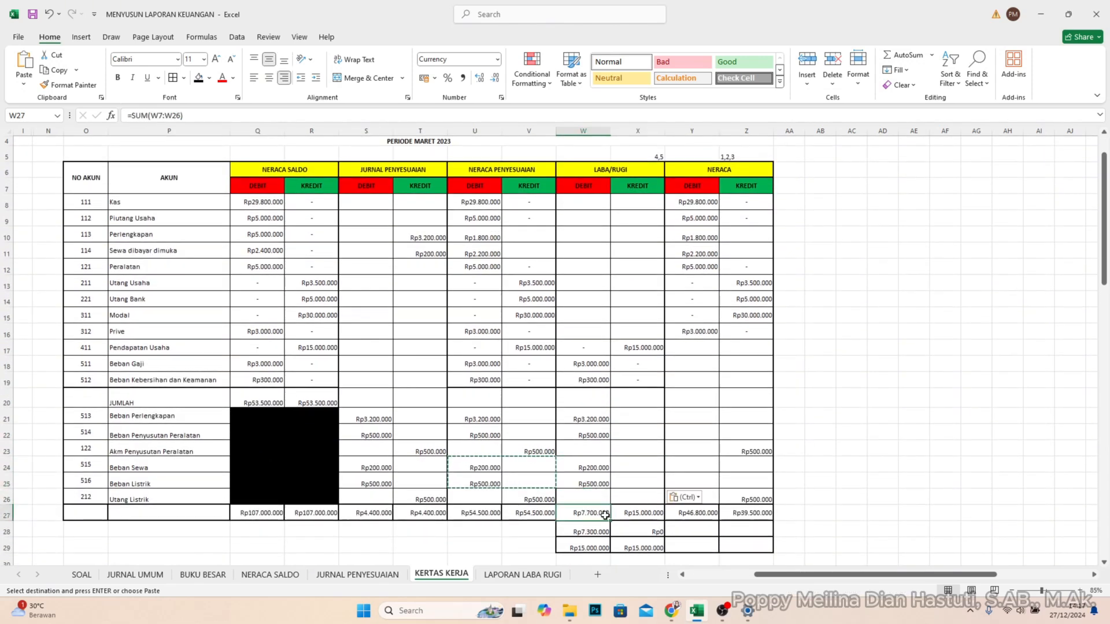
pyautogui.click(654, 517)
pyautogui.moveTo(591, 513); pyautogui.dragTo(631, 512)
pyautogui.click(601, 524)
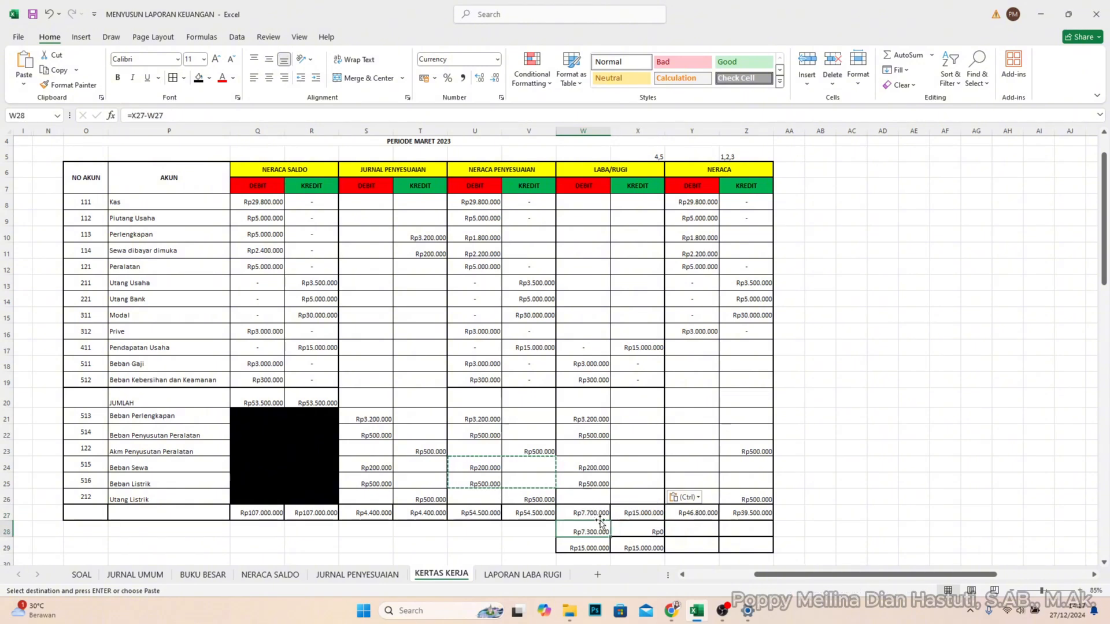
pyautogui.click(640, 512)
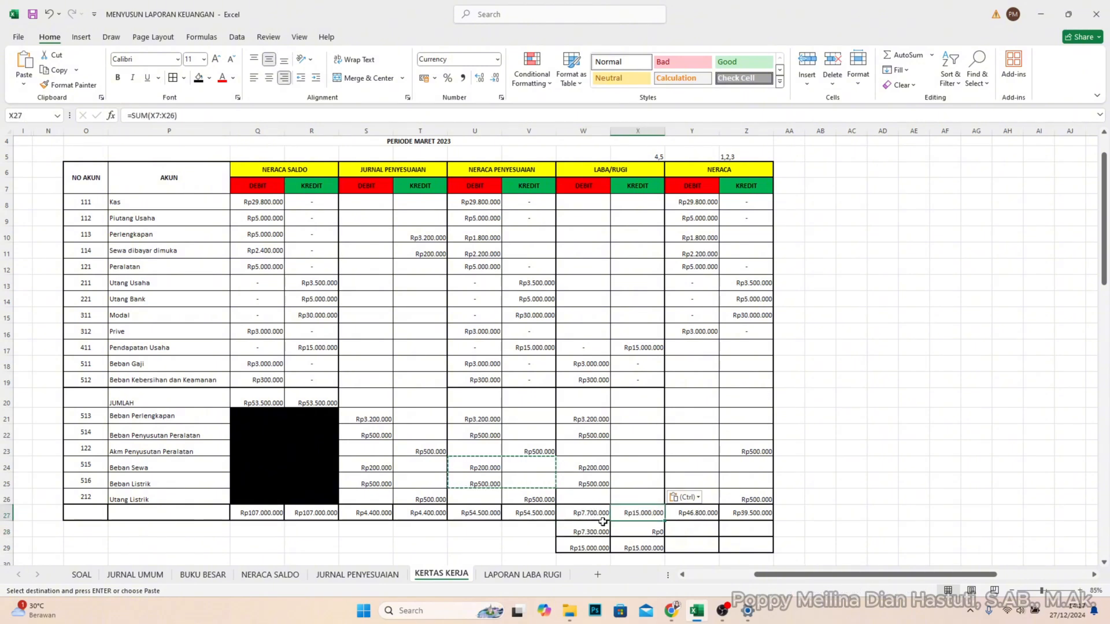
pyautogui.click(593, 515)
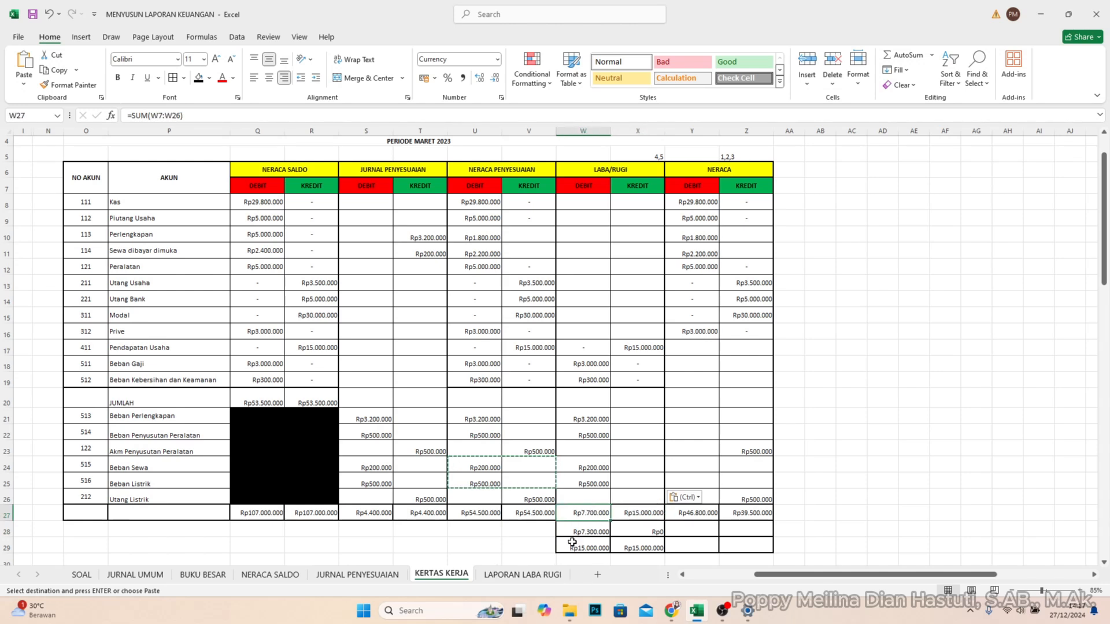
pyautogui.scroll(-1, 581, 531)
pyautogui.click(590, 491)
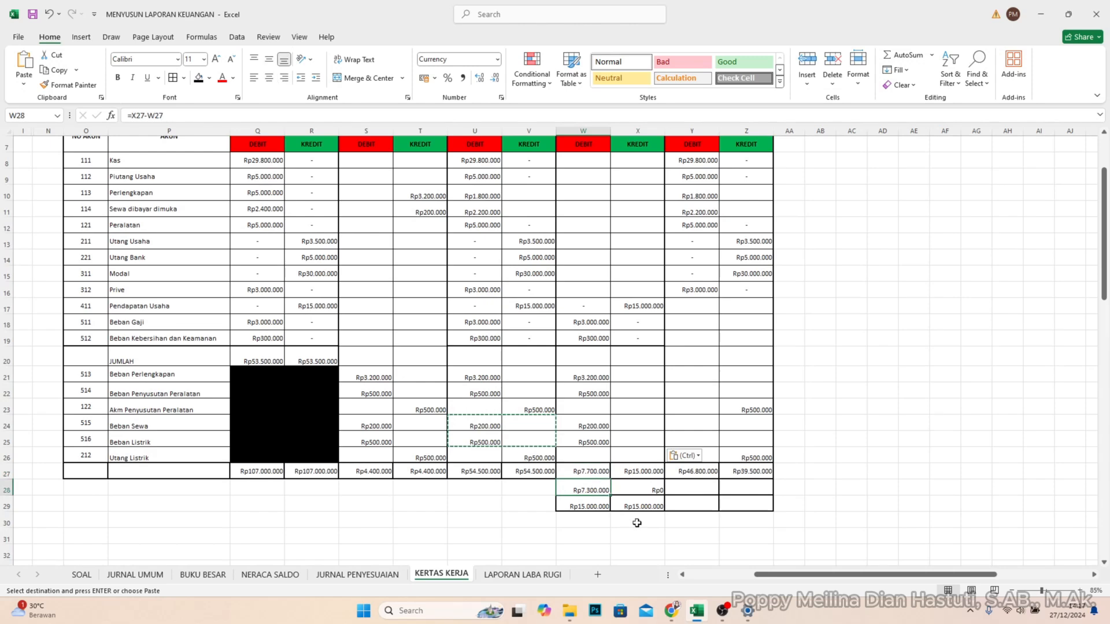
pyautogui.click(596, 473)
pyautogui.moveTo(592, 492); pyautogui.dragTo(596, 499)
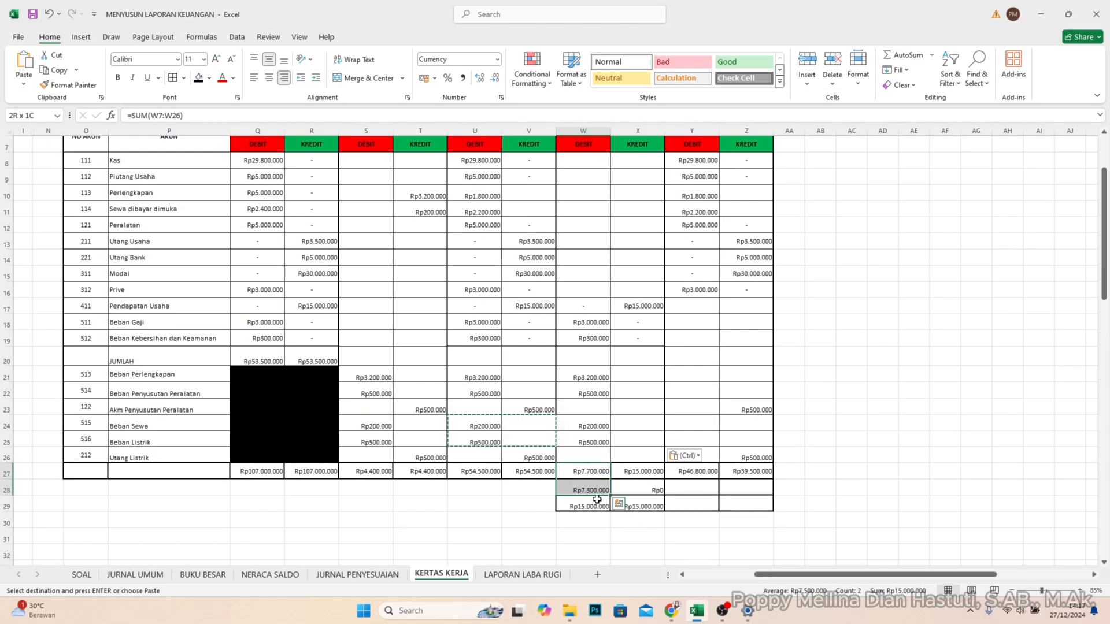
pyautogui.click(589, 507)
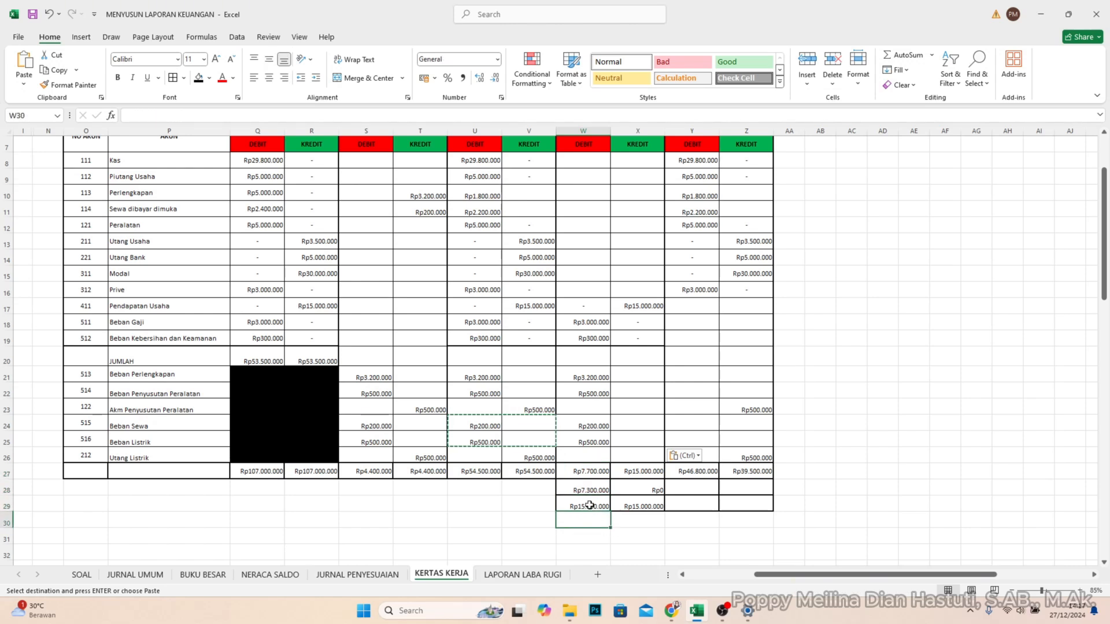
# - Calculate the NERACA difference in Z28 with =Y27-Z27 and put 0 beside it in Y28
pyautogui.click(659, 506)
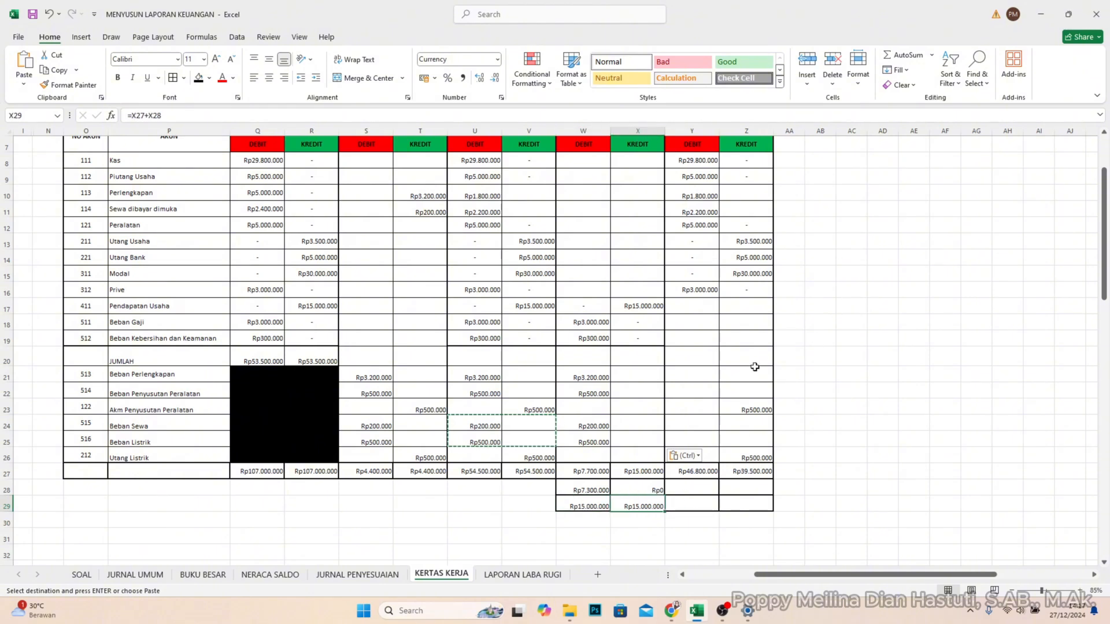
pyautogui.scroll(2, 714, 289)
pyautogui.scroll(-2, 727, 295)
pyautogui.click(712, 477)
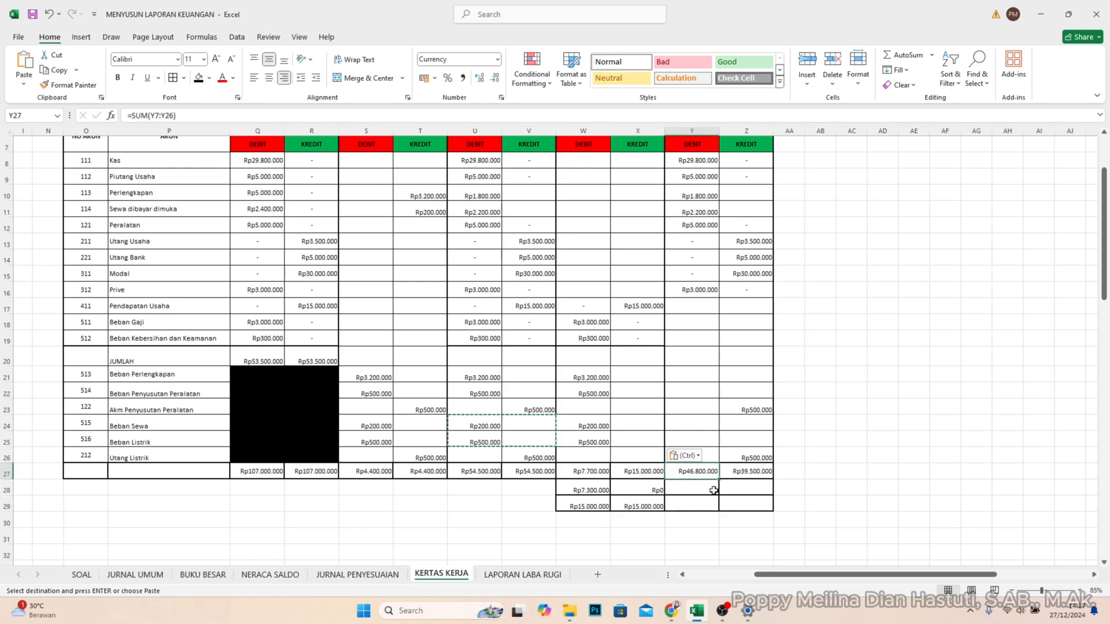
pyautogui.click(715, 491)
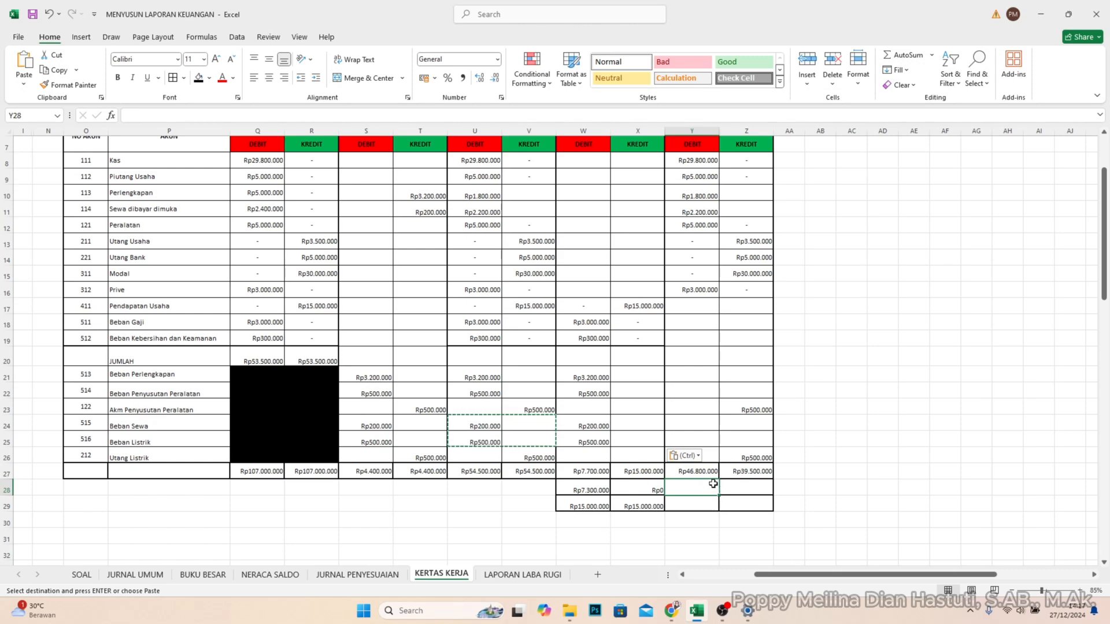
pyautogui.click(736, 488)
pyautogui.write('=')
pyautogui.click(697, 471)
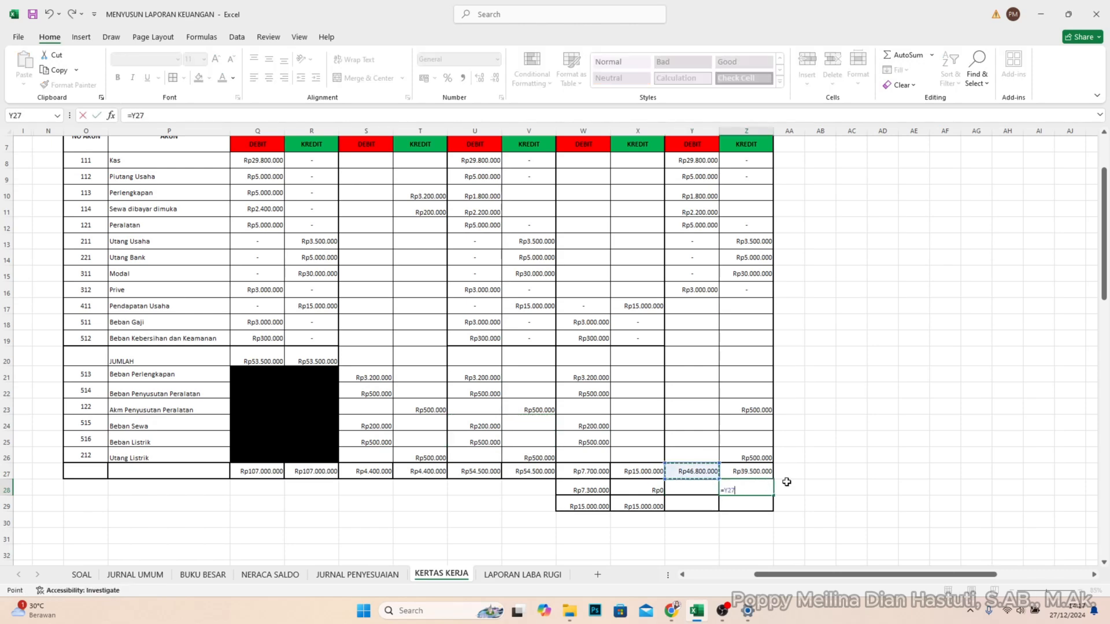
pyautogui.write('-')
pyautogui.press('Up')
pyautogui.press('Return')
pyautogui.press('Left')
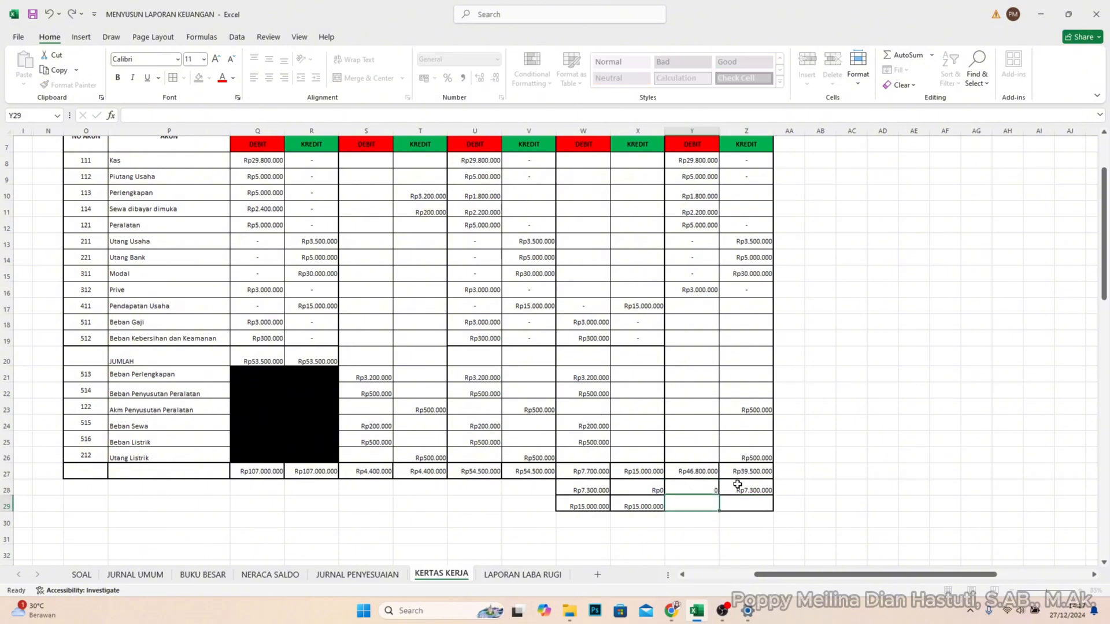
# - Total rows 27 and 28 of the NERACA debit and credit columns in Y29 and Z29 with SUM
pyautogui.write('=SUM(')
pyautogui.moveTo(694, 471); pyautogui.dragTo(585, 508)
pyautogui.press('Return')
pyautogui.click(761, 507)
pyautogui.write('=SUM(')
pyautogui.press('Return')
# - Make the balancing totals of LABA/RUGI and NERACA in W29:Z29 bold
pyautogui.click(762, 507)
pyautogui.click(821, 521)
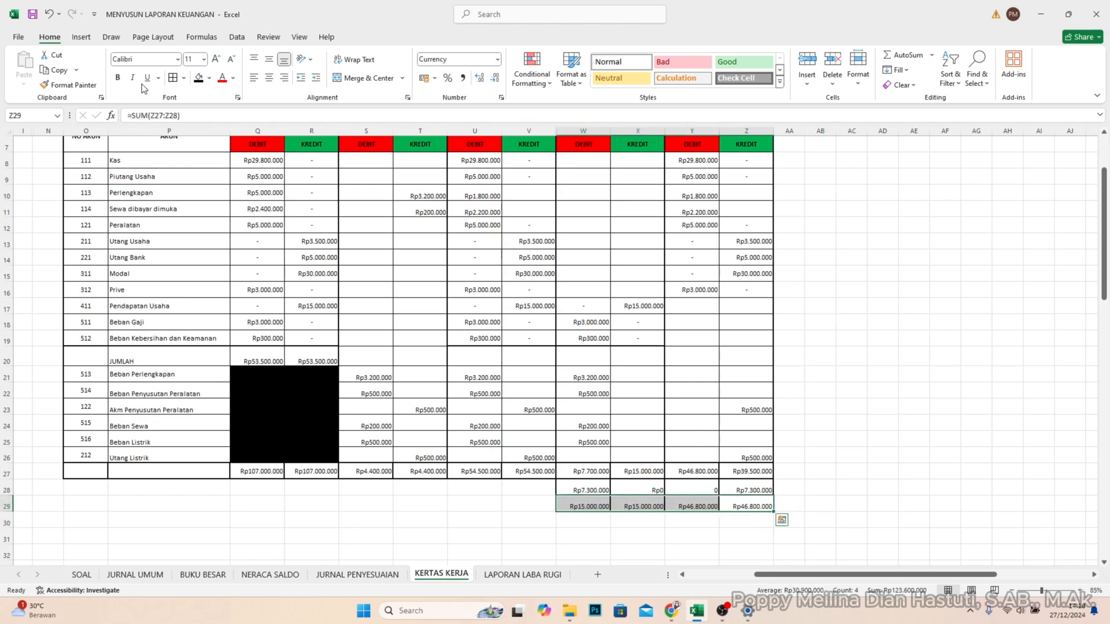
pyautogui.click(118, 78)
pyautogui.click(882, 487)
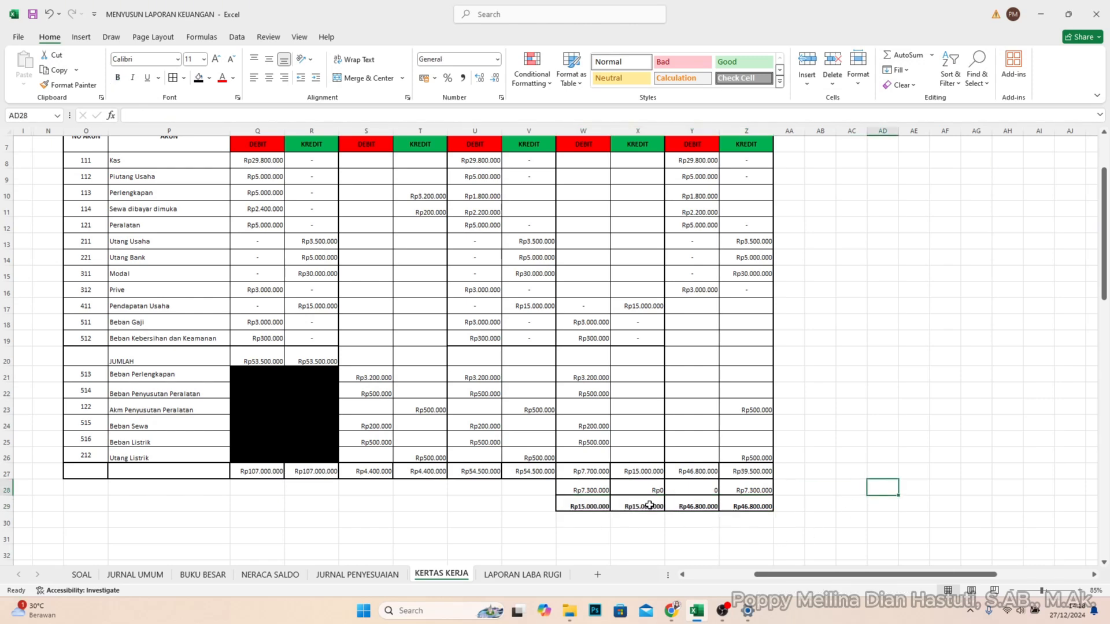
# - Review the completed KERTAS KERJA, then open the LAPORAN KEUANGAN sheet and look over its blank report templates
pyautogui.scroll(2, 650, 431)
pyautogui.scroll(-3, 650, 431)
pyautogui.scroll(3, 650, 428)
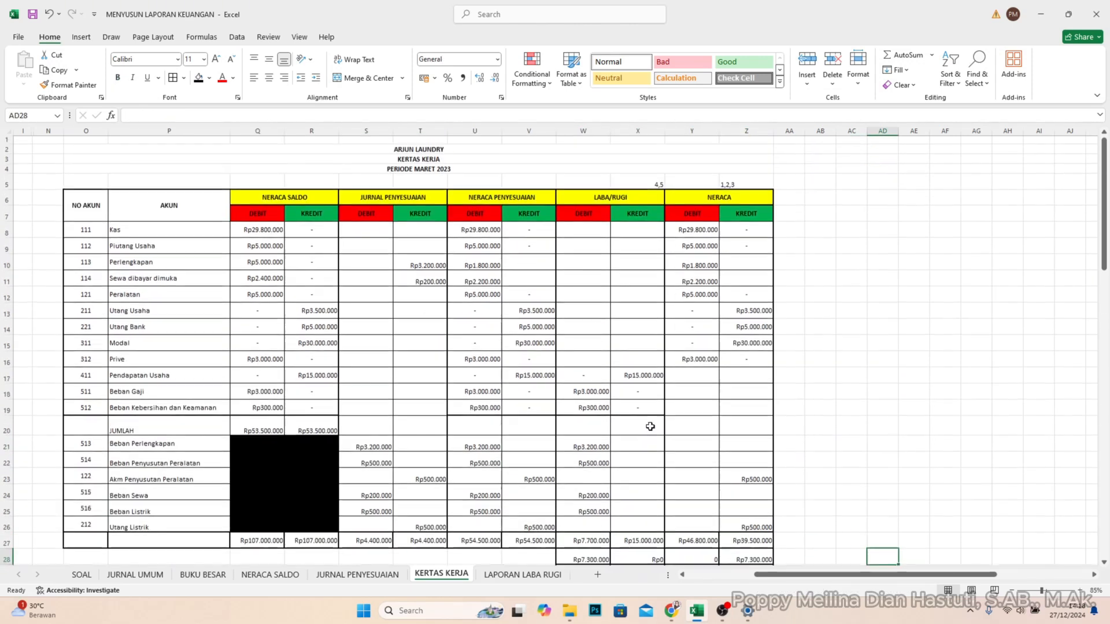
pyautogui.scroll(-3, 650, 427)
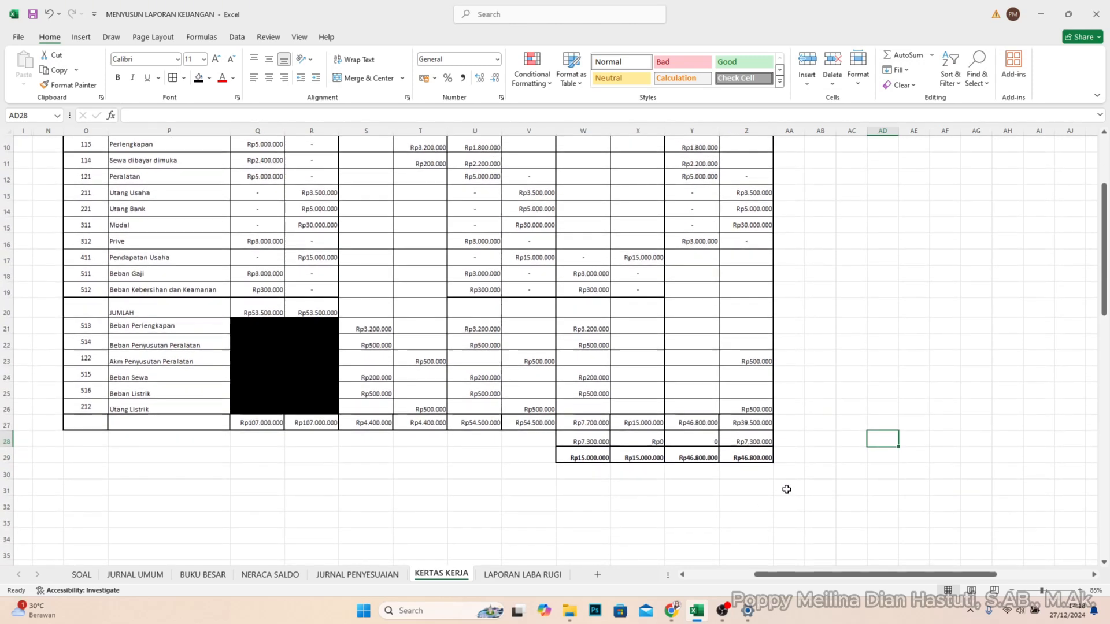
pyautogui.scroll(3, 503, 439)
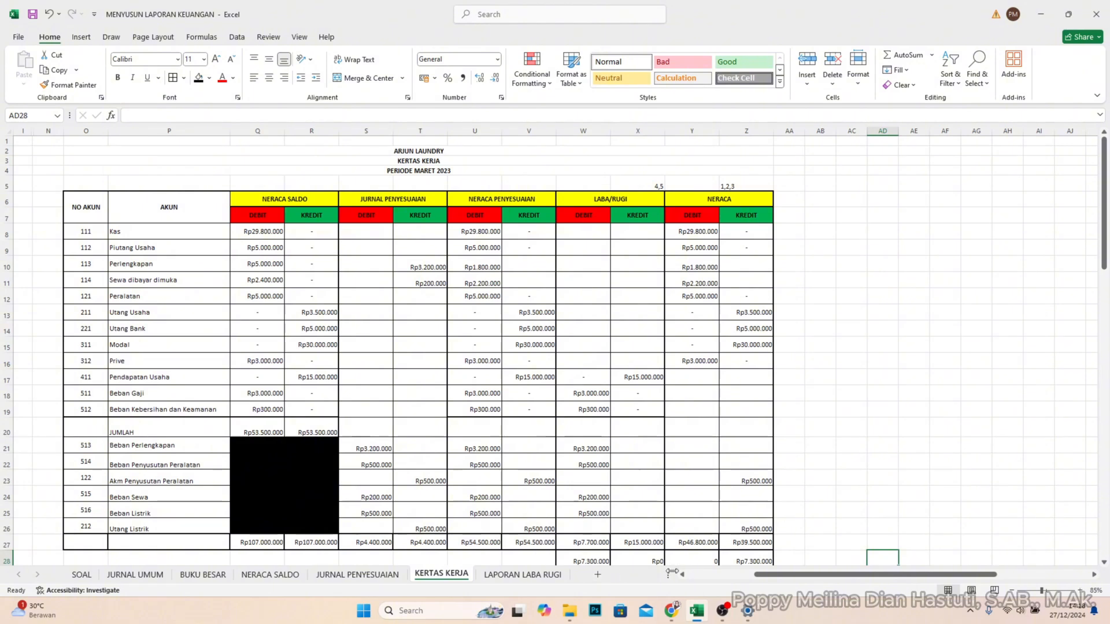
pyautogui.click(547, 576)
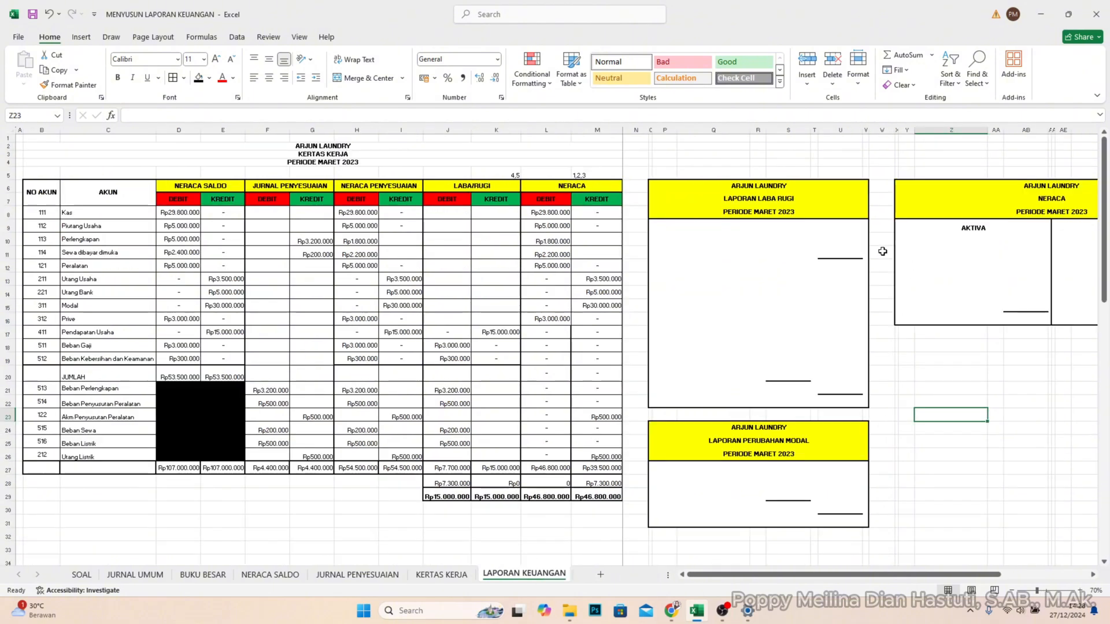
pyautogui.scroll(-1, 871, 254)
pyautogui.scroll(1, 786, 197)
# - Hide columns D through I on the LAPORAN KEUANGAN sheet, keeping only LABA/RUGI and NERACA beside the account names
pyautogui.click(472, 188)
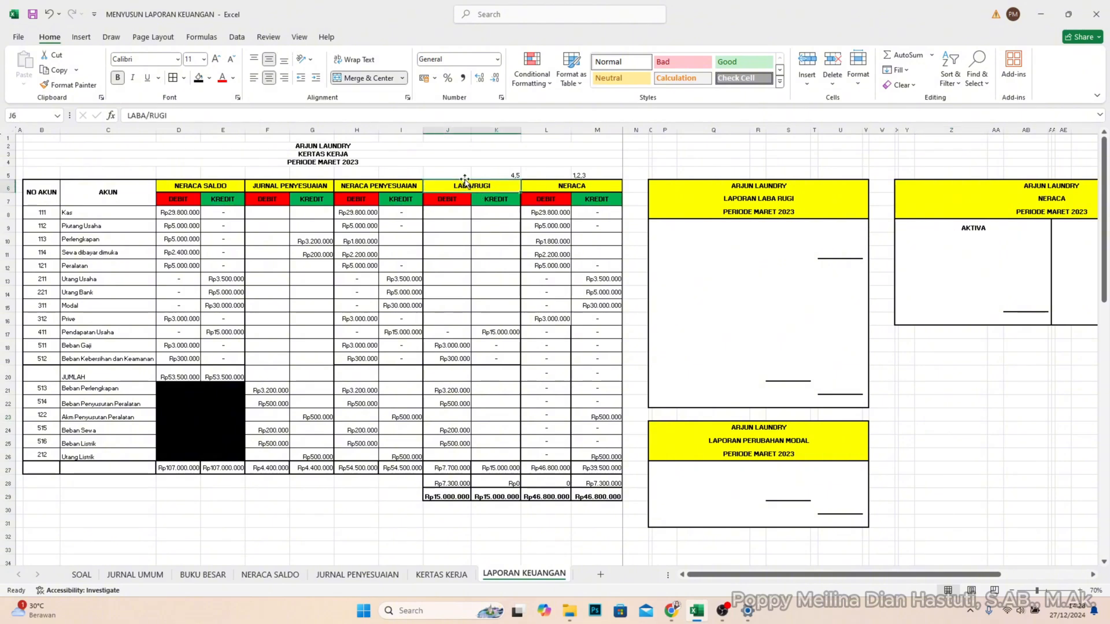
pyautogui.click(460, 131)
pyautogui.keyDown('shift'); pyautogui.click(597, 130); pyautogui.keyUp('shift')
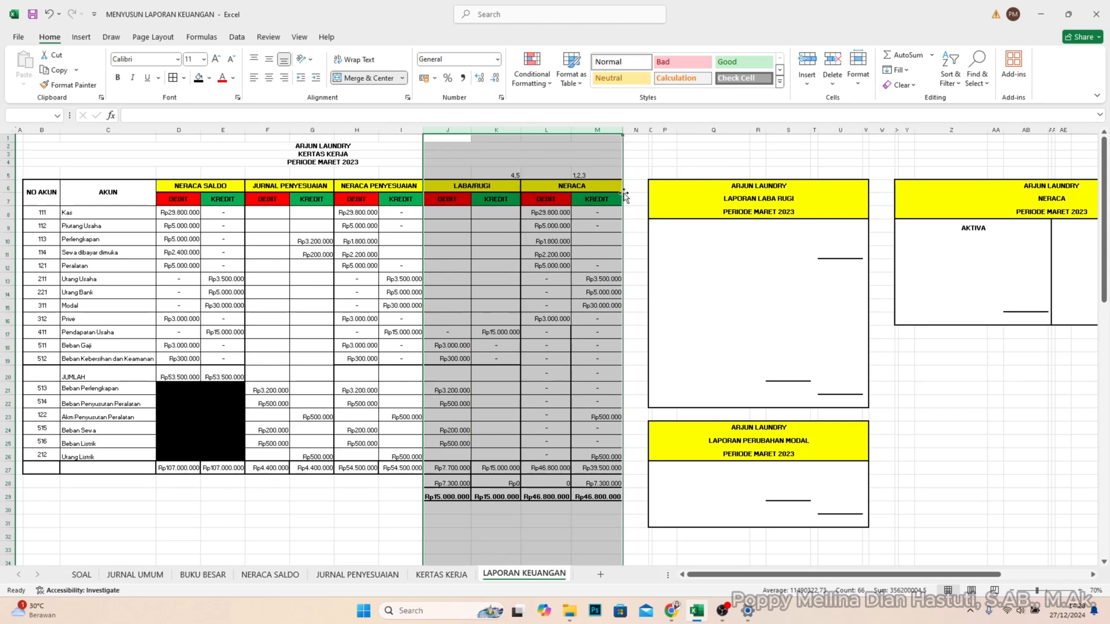
pyautogui.click(402, 130)
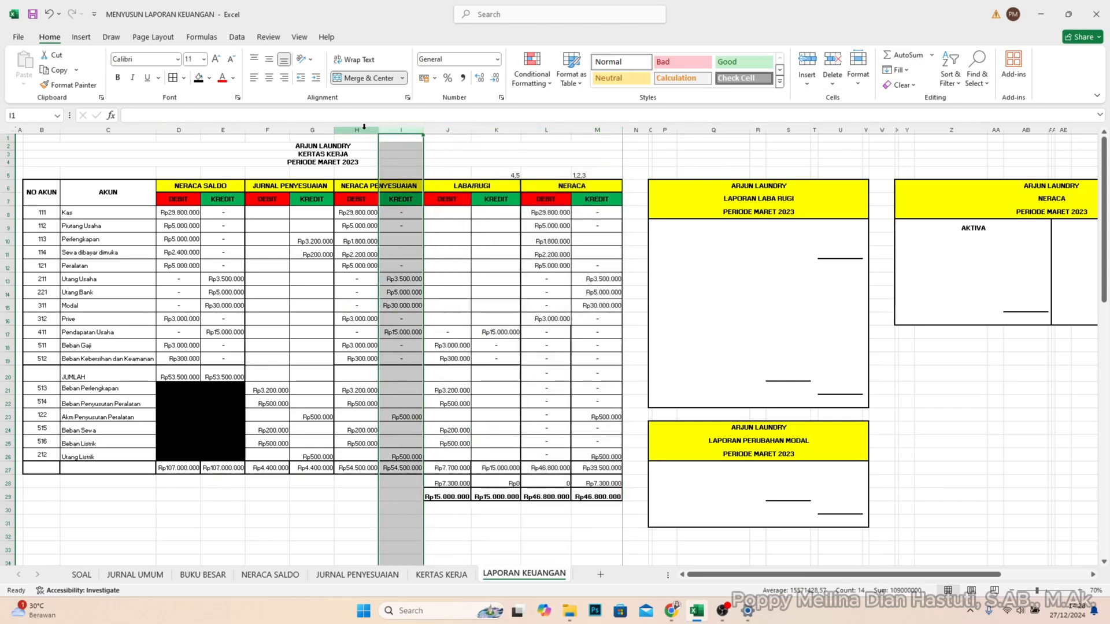
pyautogui.keyDown('shift'); pyautogui.click(177, 130); pyautogui.keyUp('shift')
pyautogui.rightClick(178, 131)
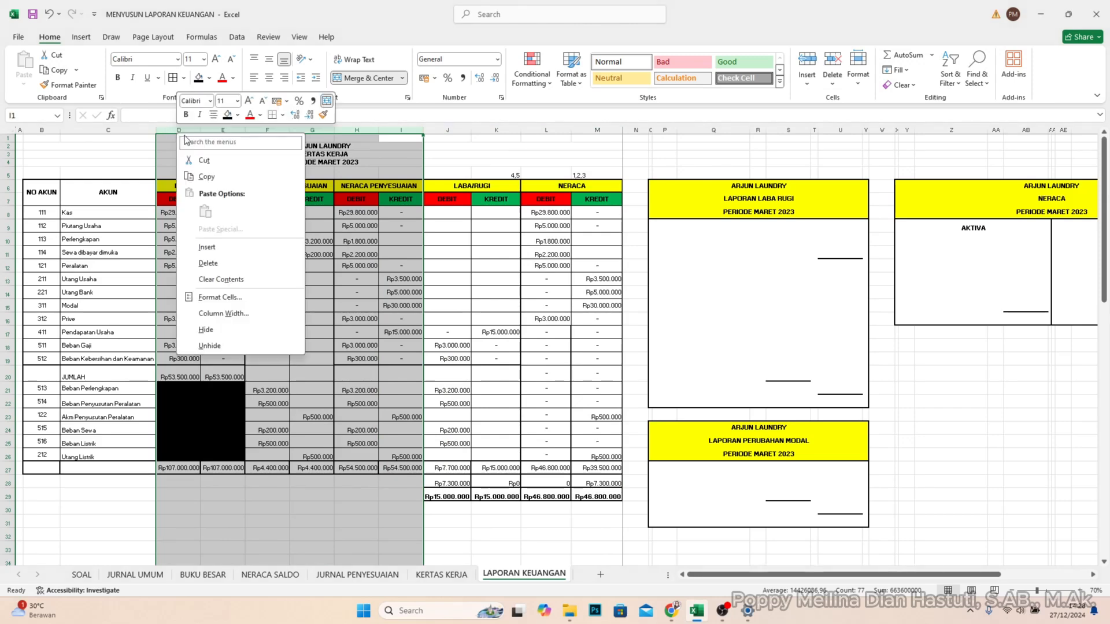
pyautogui.click(255, 329)
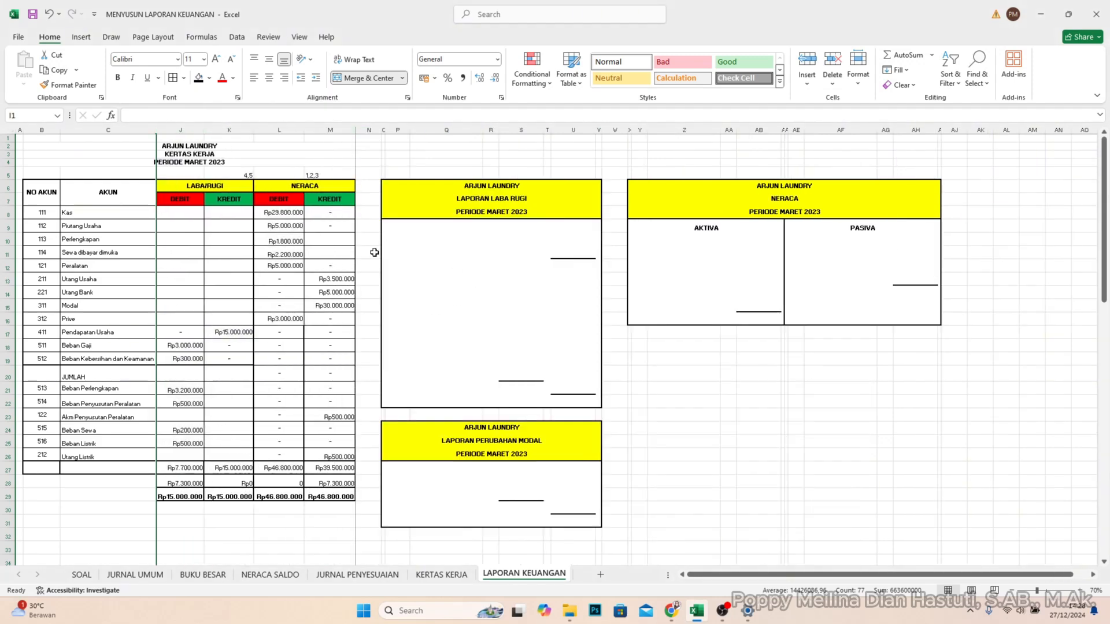
pyautogui.click(224, 280)
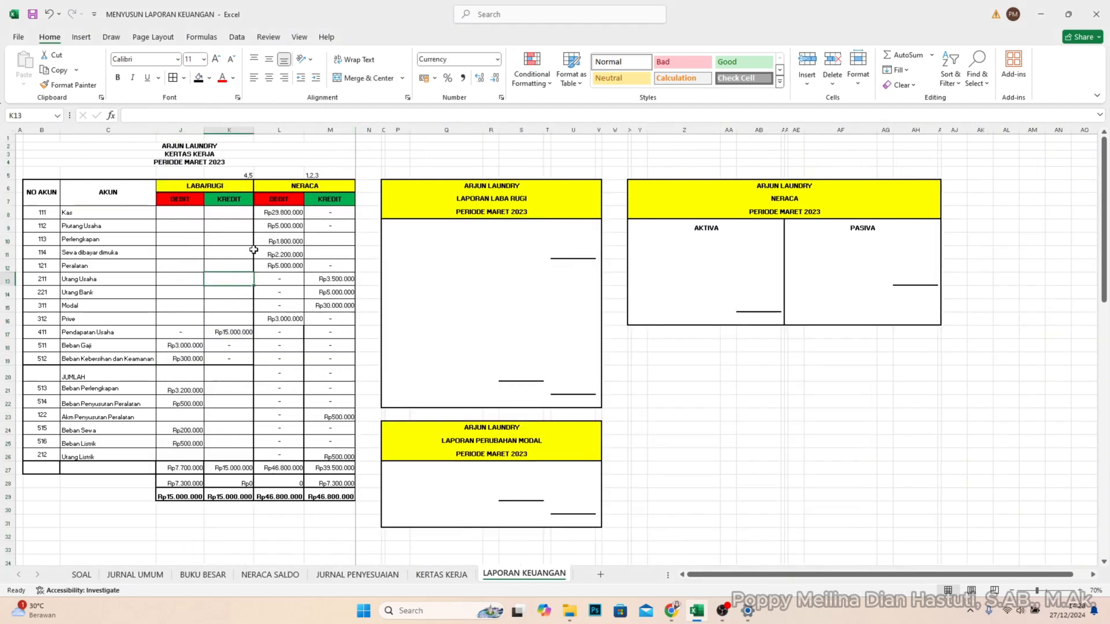
# - Enter the heading PENDAPATAN in P10 of the LAPORAN LABA RUGI template
pyautogui.scroll(1, 252, 220)
pyautogui.scroll(-1, 225, 233)
pyautogui.click(238, 176)
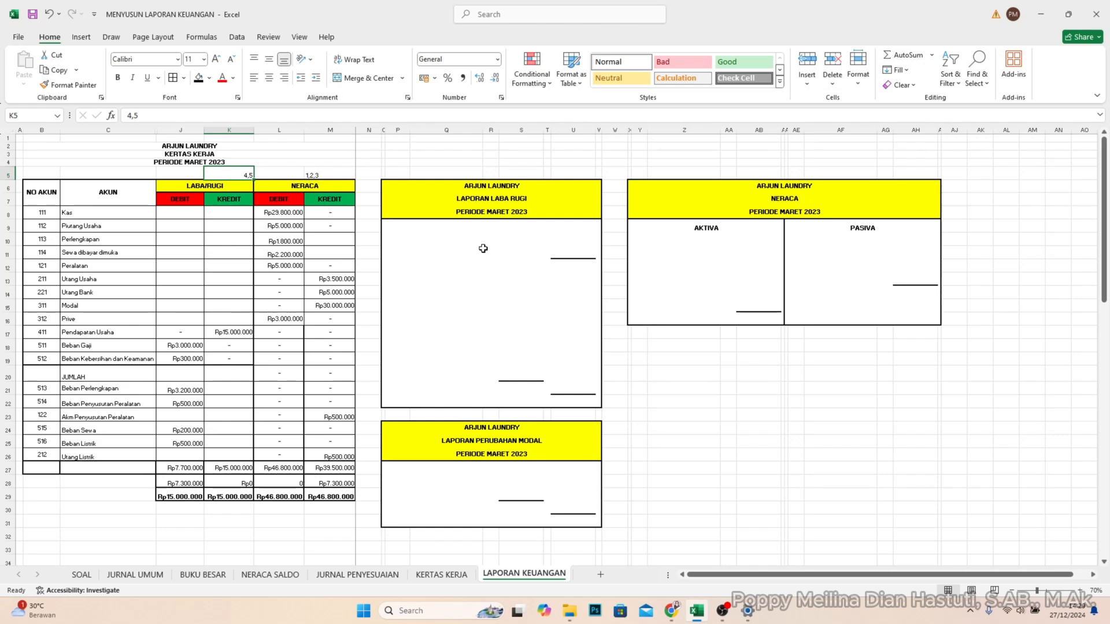
pyautogui.click(399, 233)
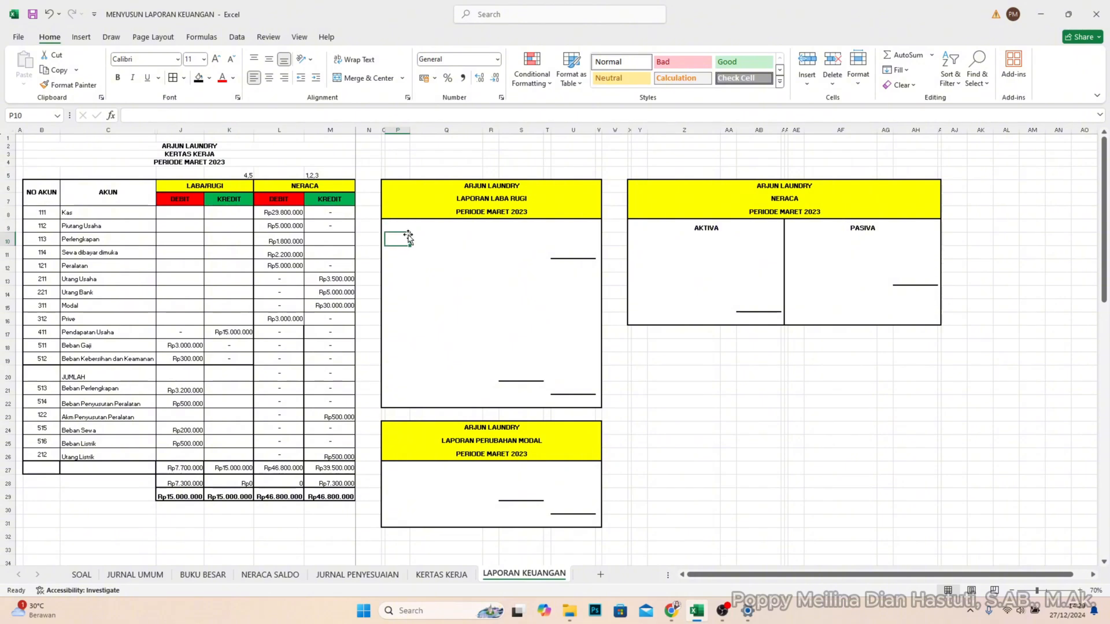
pyautogui.press('capslock')
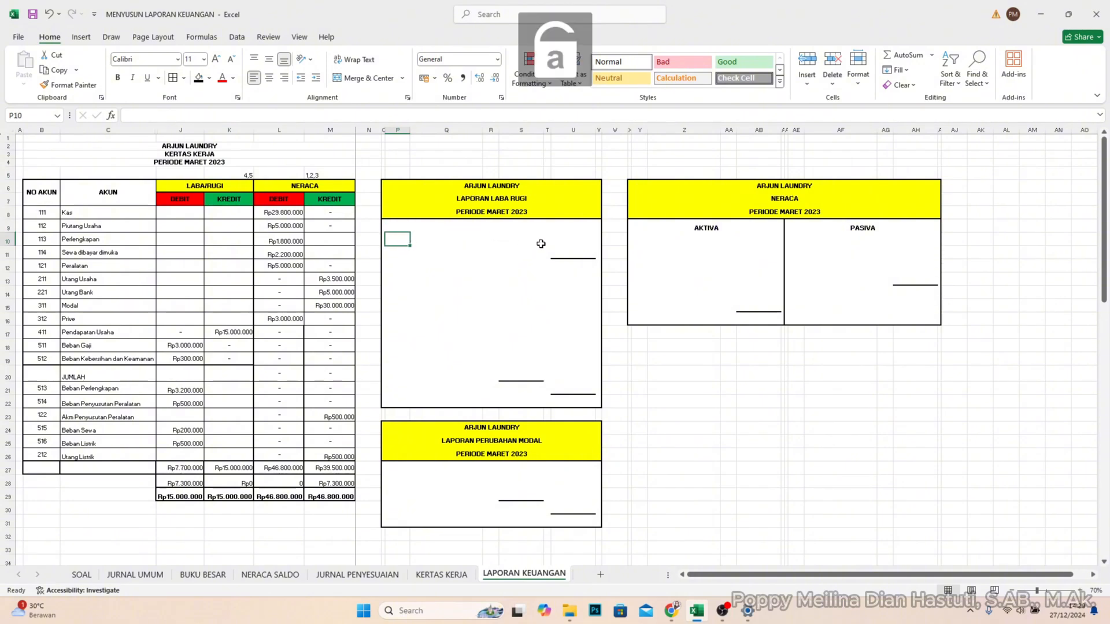
pyautogui.press('capslock')
pyautogui.write('P')
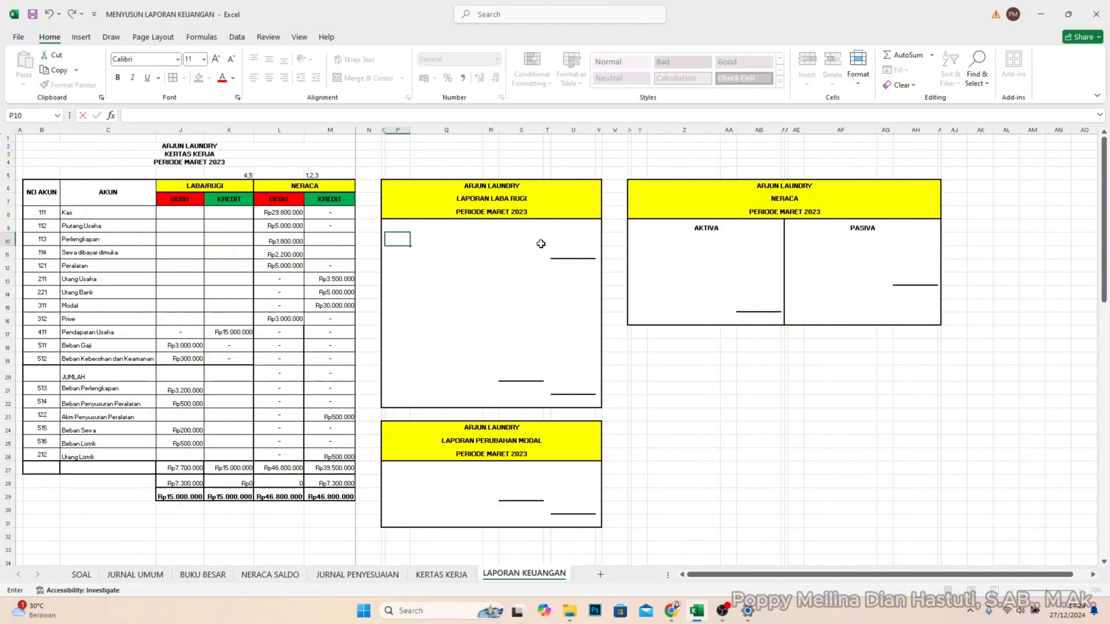
pyautogui.write('ENDAPATAN')
pyautogui.press('Return')
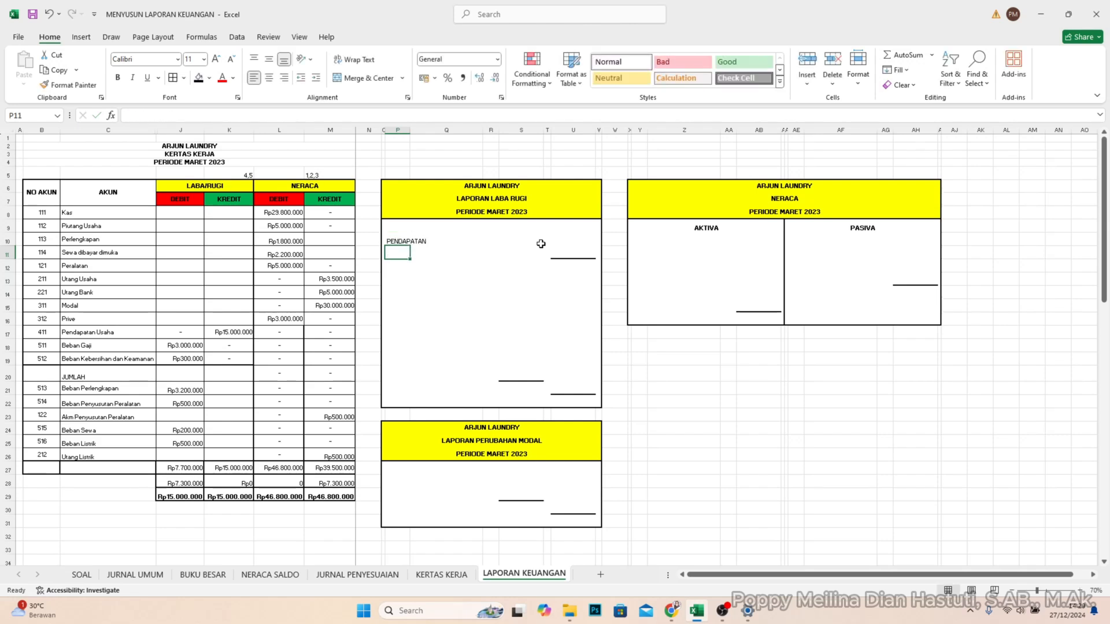
# - Add the line item Pendapatan Usaha in Q11, indented under the PENDAPATAN heading
pyautogui.press('Right')
pyautogui.press('BackSpace')
pyautogui.press('capslock')
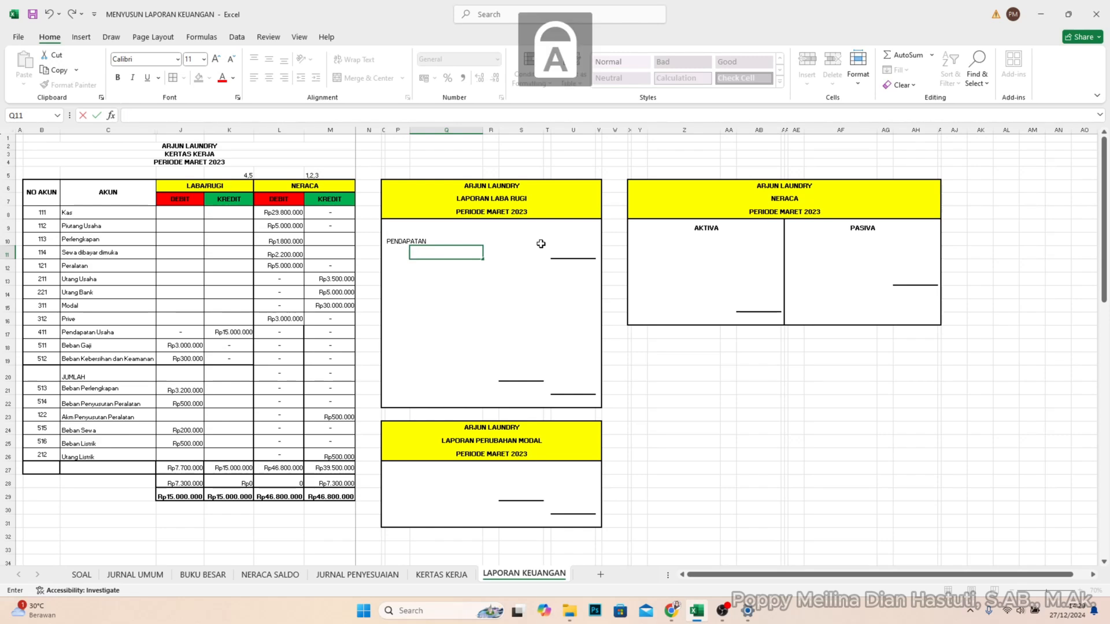
pyautogui.press('capslock')
pyautogui.write('Pendapat')
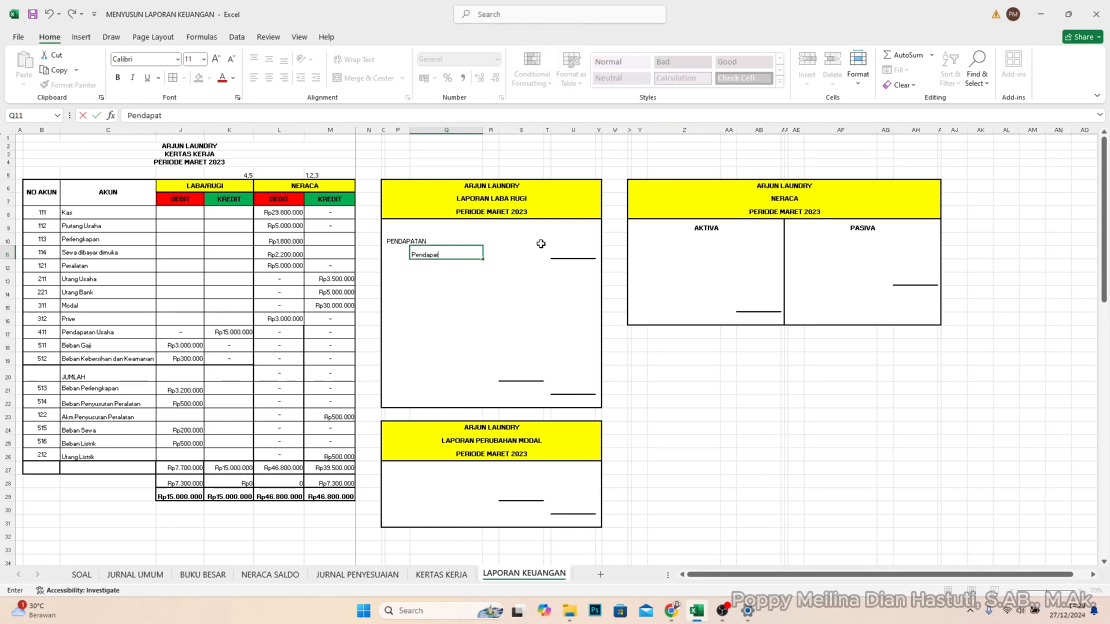
pyautogui.write('an Usaha')
# - Enter the Pendapatan Usaha amount from the LABA/RUGI credit column, 15000000, in U11
pyautogui.click(137, 334)
pyautogui.click(243, 334)
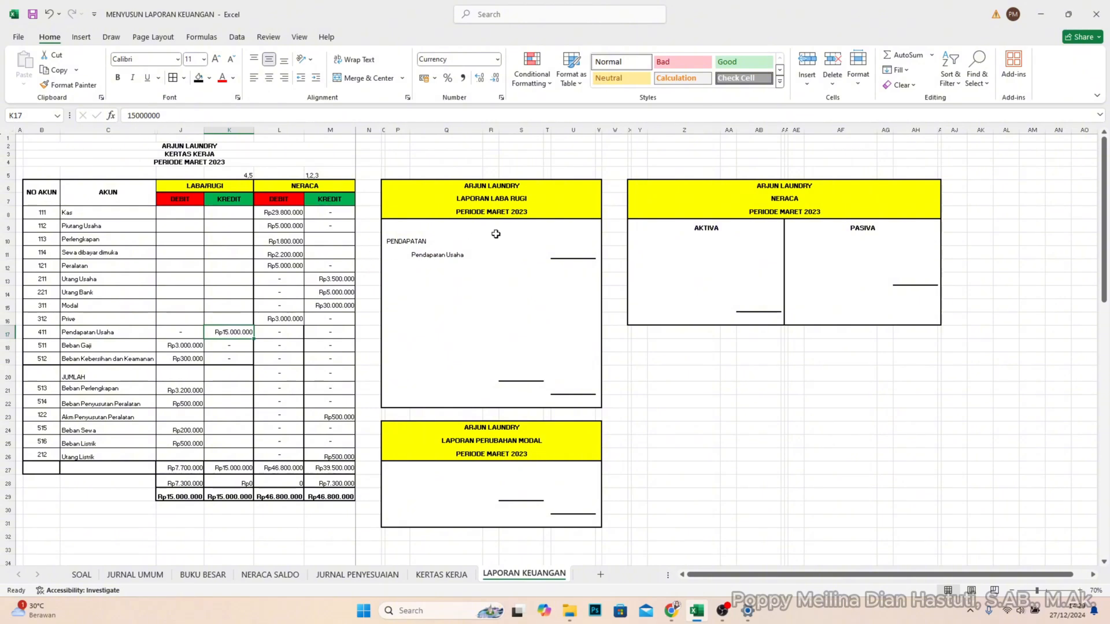
pyautogui.click(578, 251)
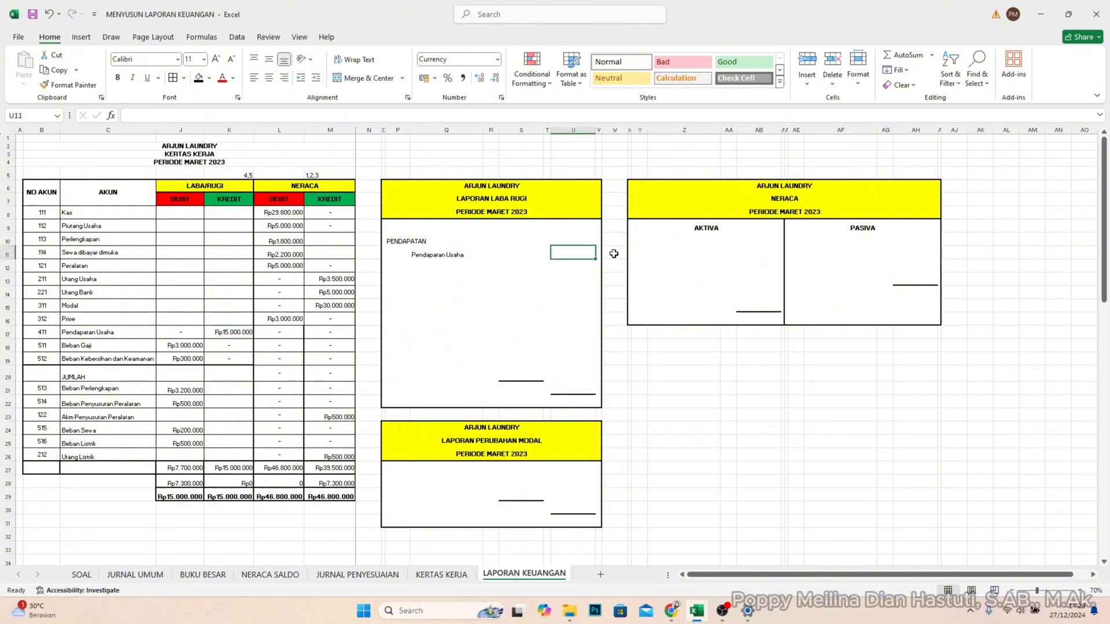
pyautogui.write('1.50')
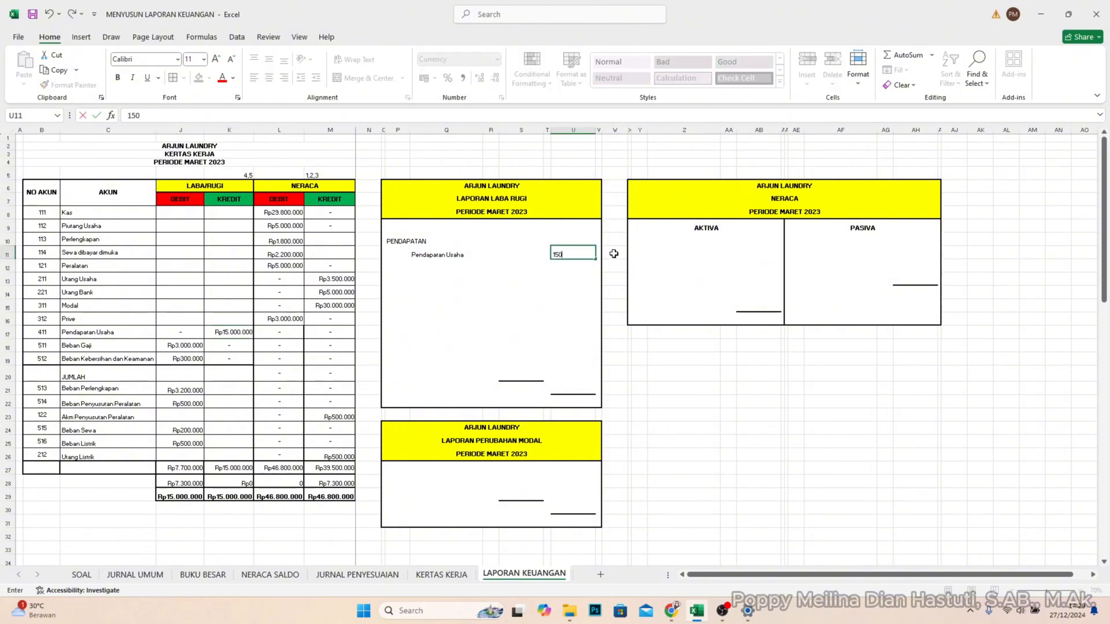
pyautogui.write('0.000')
pyautogui.press('Return')
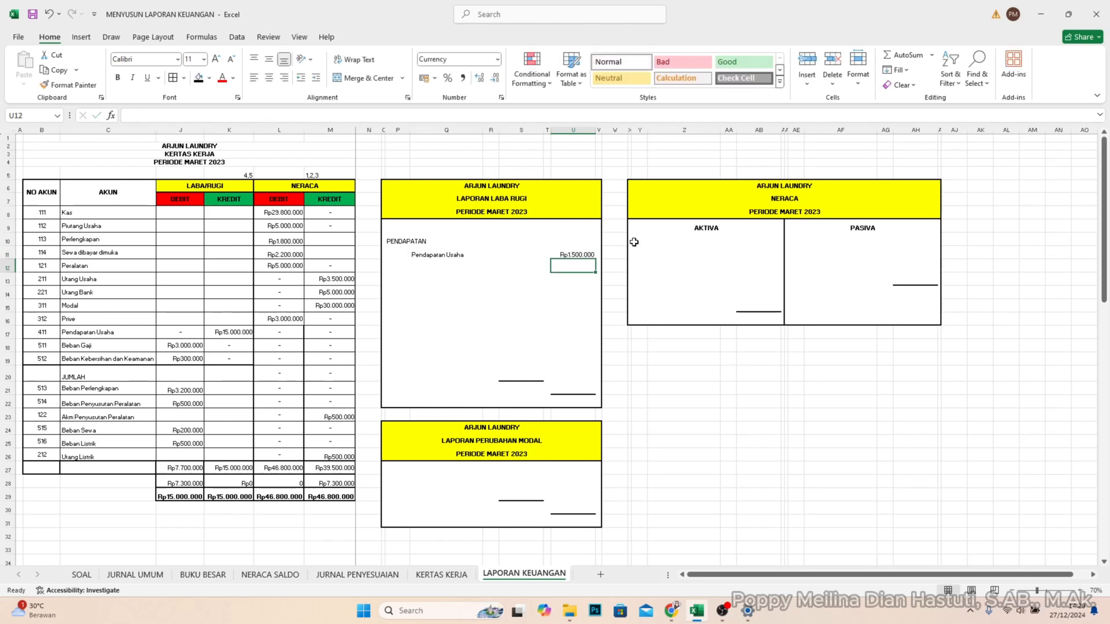
pyautogui.press('Up')
pyautogui.press('F2')
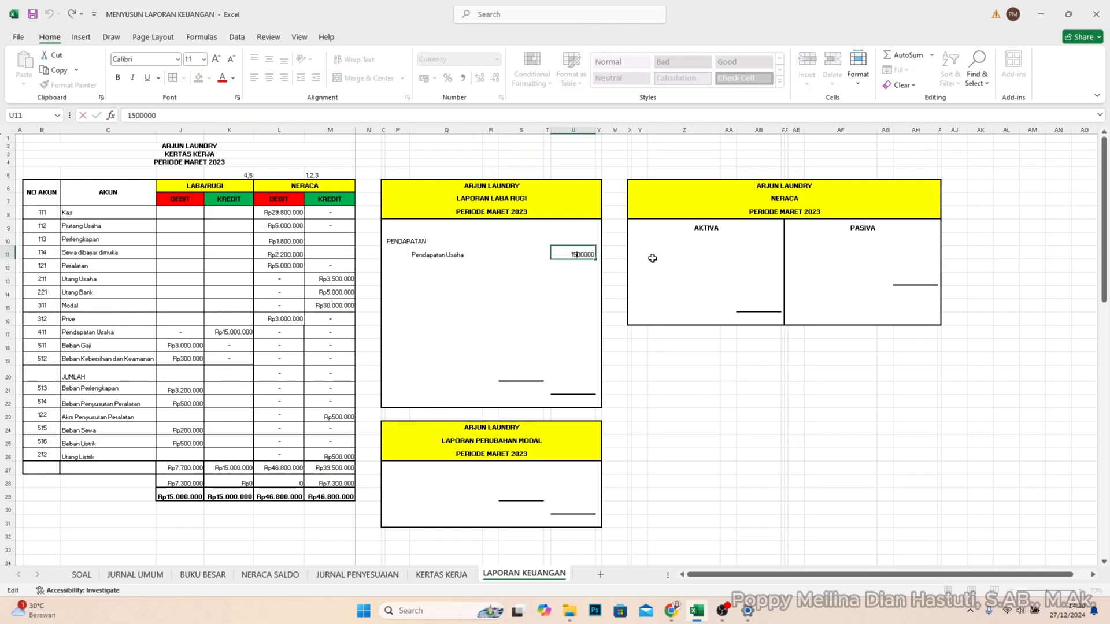
pyautogui.write('0')
pyautogui.press('Return')
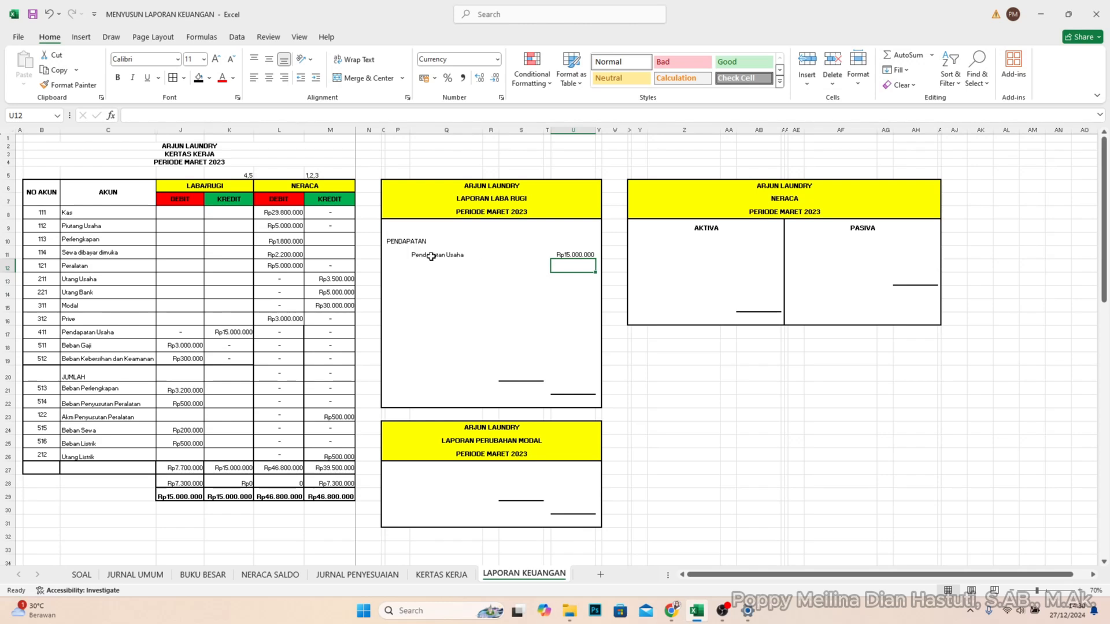
# - Make the PENDAPATAN heading bold and enter a second bold heading, BEBAN BEBAN, in P13 of the LAPORAN LABA RUGI template
pyautogui.click(408, 244)
pyautogui.hotkey('ctrl', 'b')
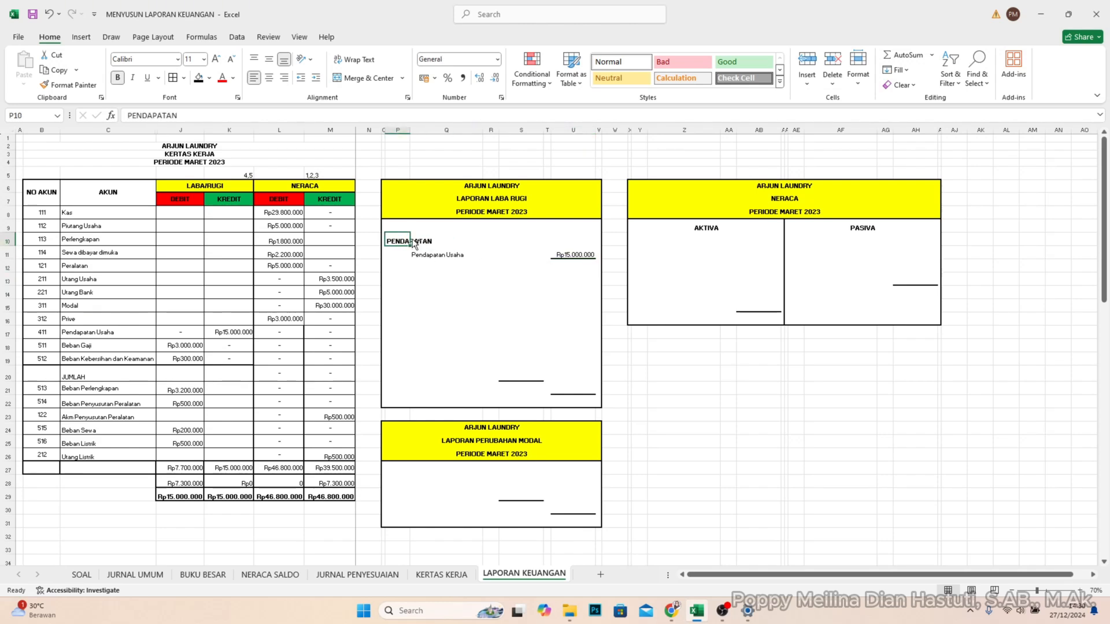
pyautogui.click(405, 282)
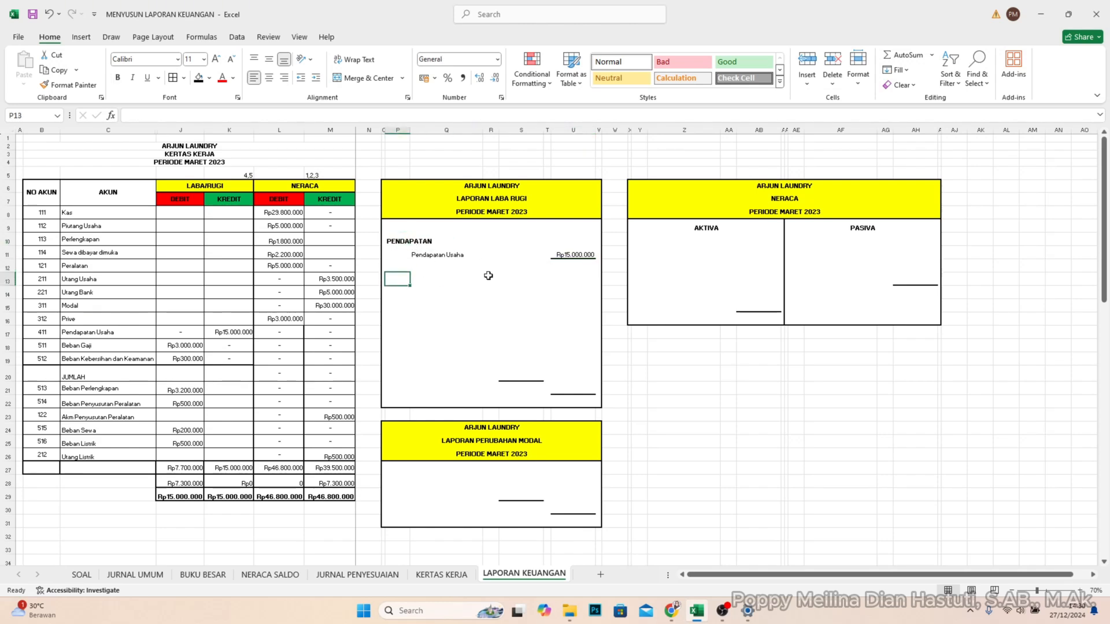
pyautogui.hotkey('ctrl', 'b')
pyautogui.write('B')
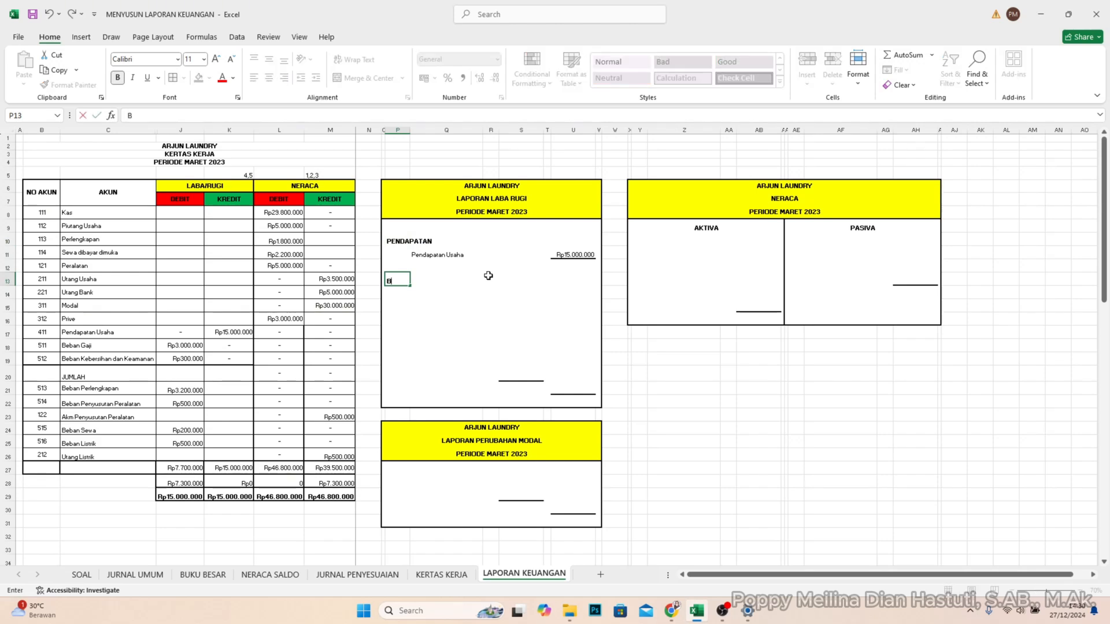
pyautogui.write('eba')
pyautogui.press('capslock')
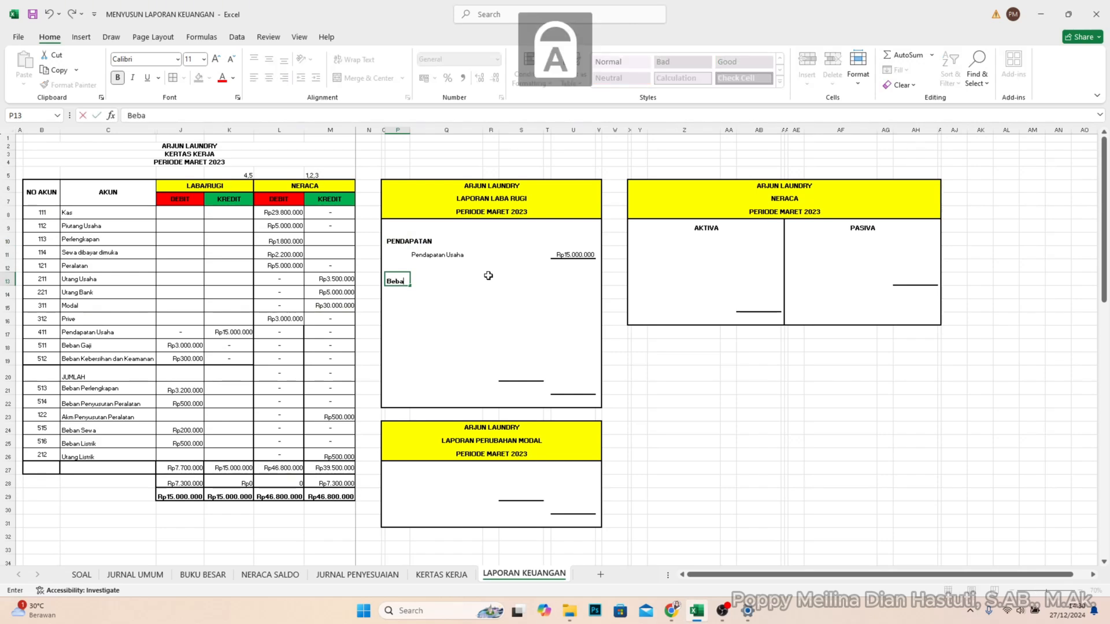
pyautogui.press('BackSpace')
pyautogui.press('BackSpace')
pyautogui.write('BAN BEBAN')
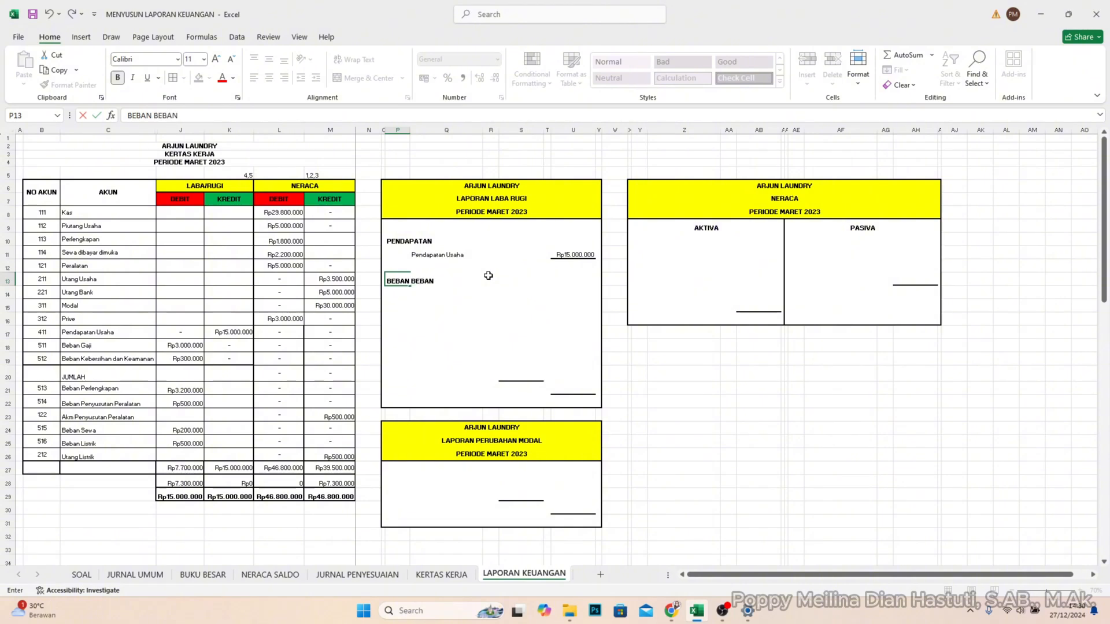
pyautogui.press('Return')
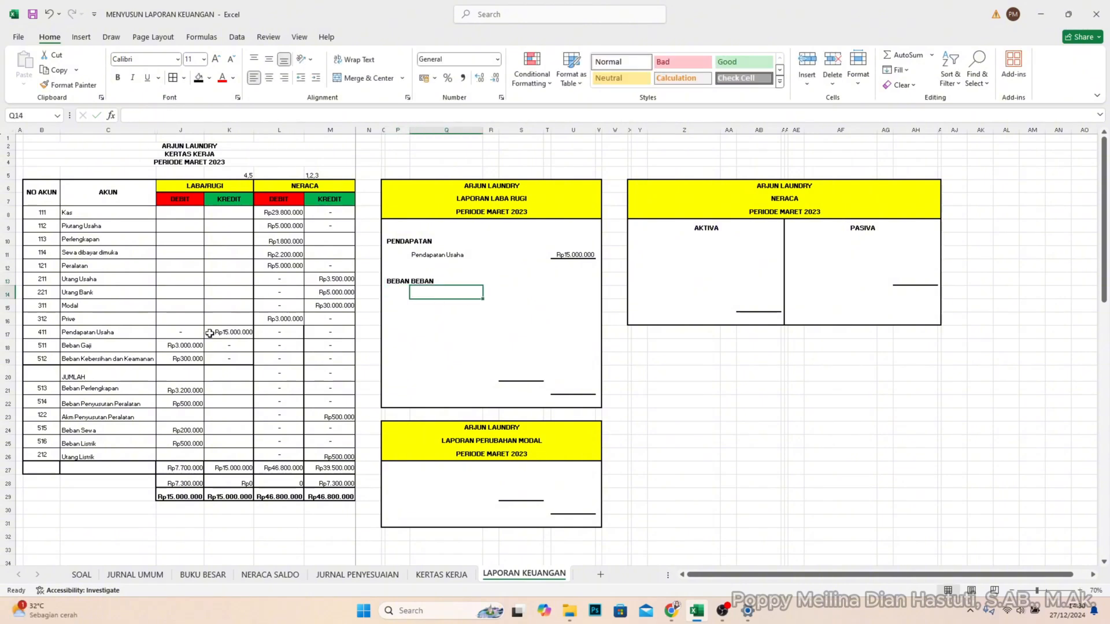
# - List Beban Gaji in Q14 and Beban Kebersihan dan Keamanan in Q15, indented under the BEBAN BEBAN heading
pyautogui.click(85, 347)
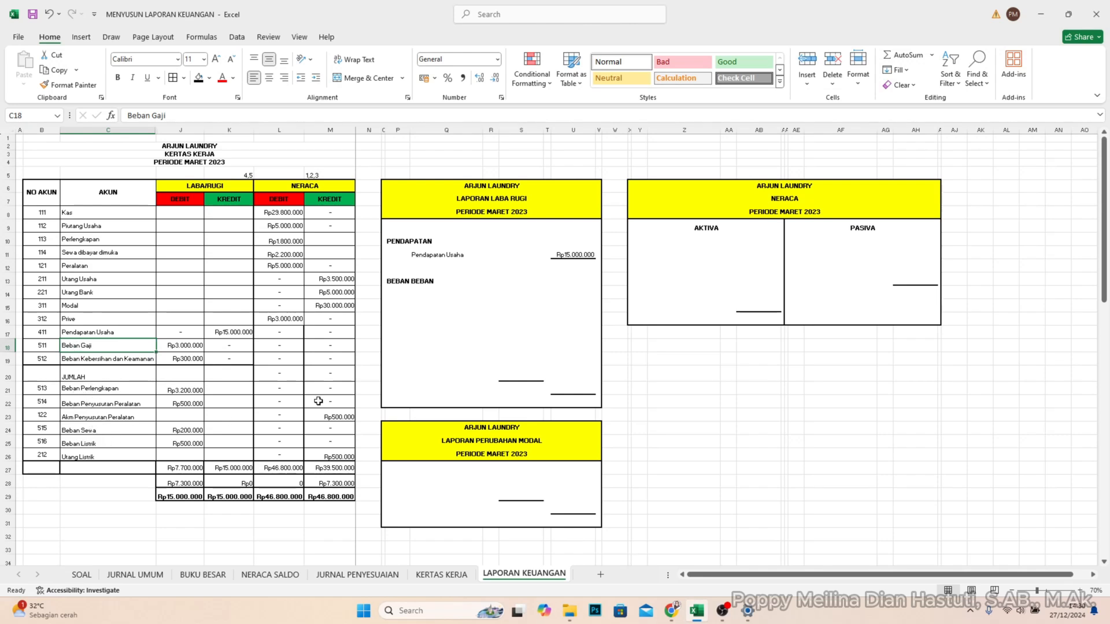
pyautogui.click(423, 296)
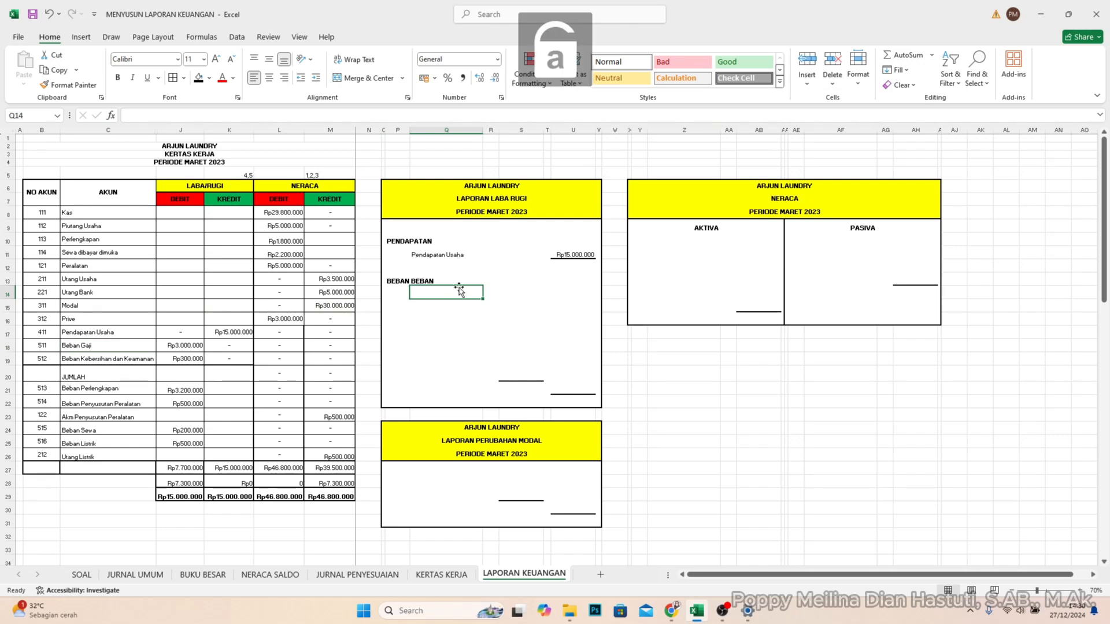
pyautogui.write('Beban Gaji')
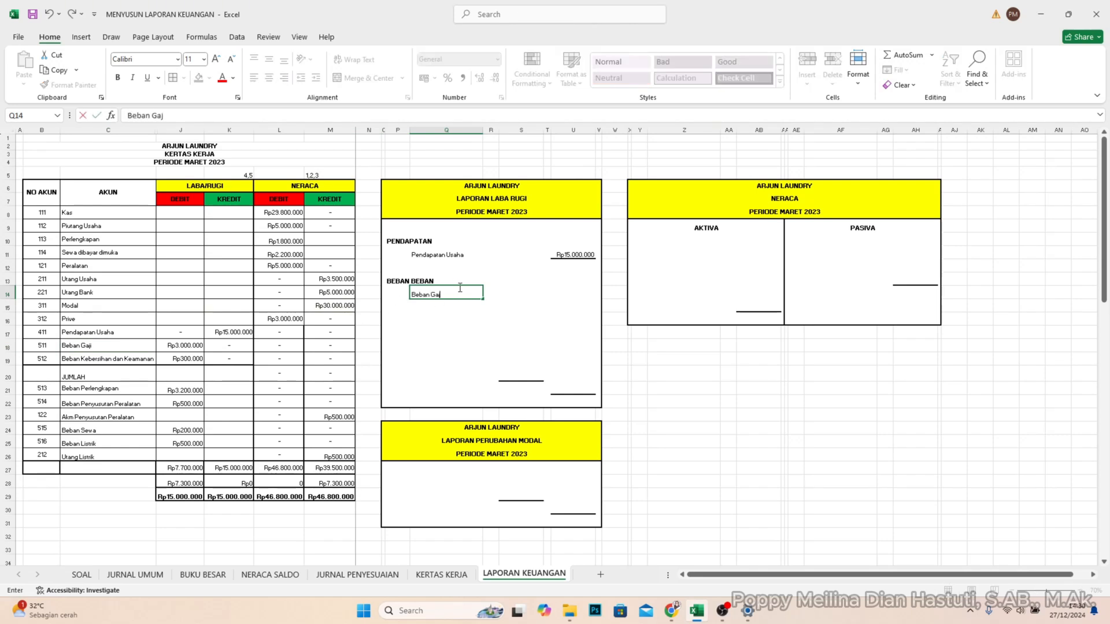
pyautogui.press('Return')
pyautogui.write('Beban Kebersihan dan Keamanan')
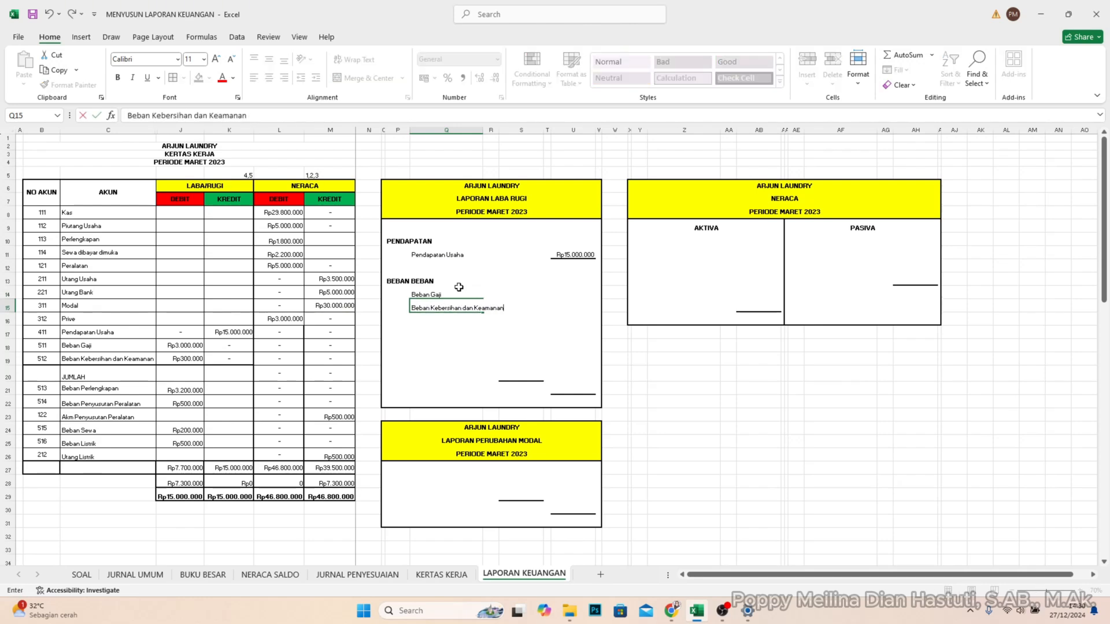
pyautogui.press('Return')
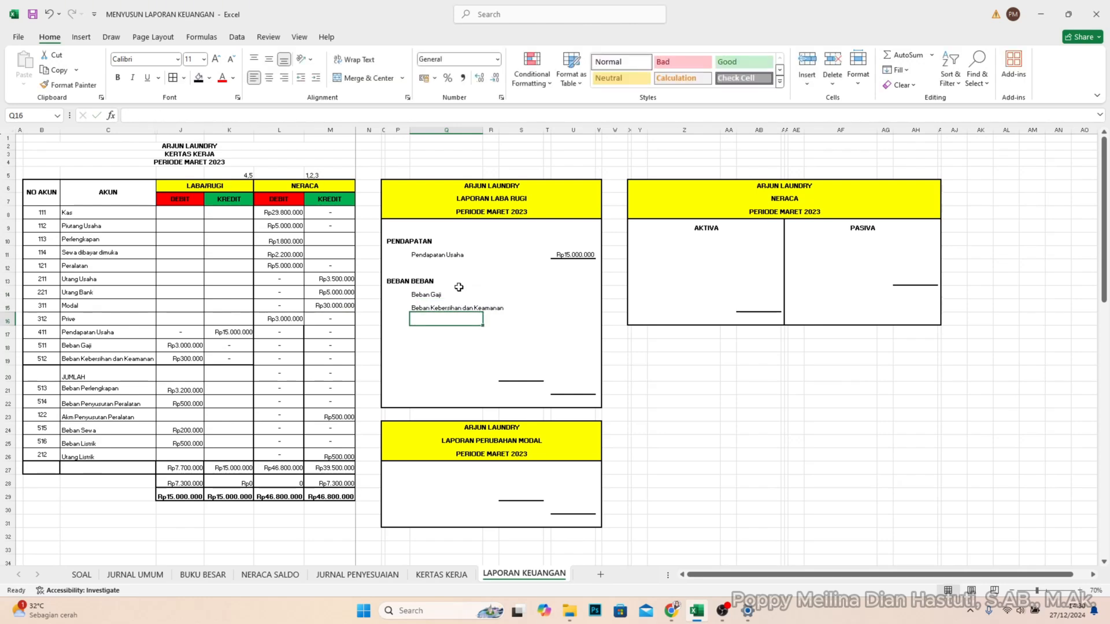
# - Add the expense items Beban Perlengkapan in Q16 and Beban Penyusutan Peralatan in Q17
pyautogui.write('Beban Perlengkapan')
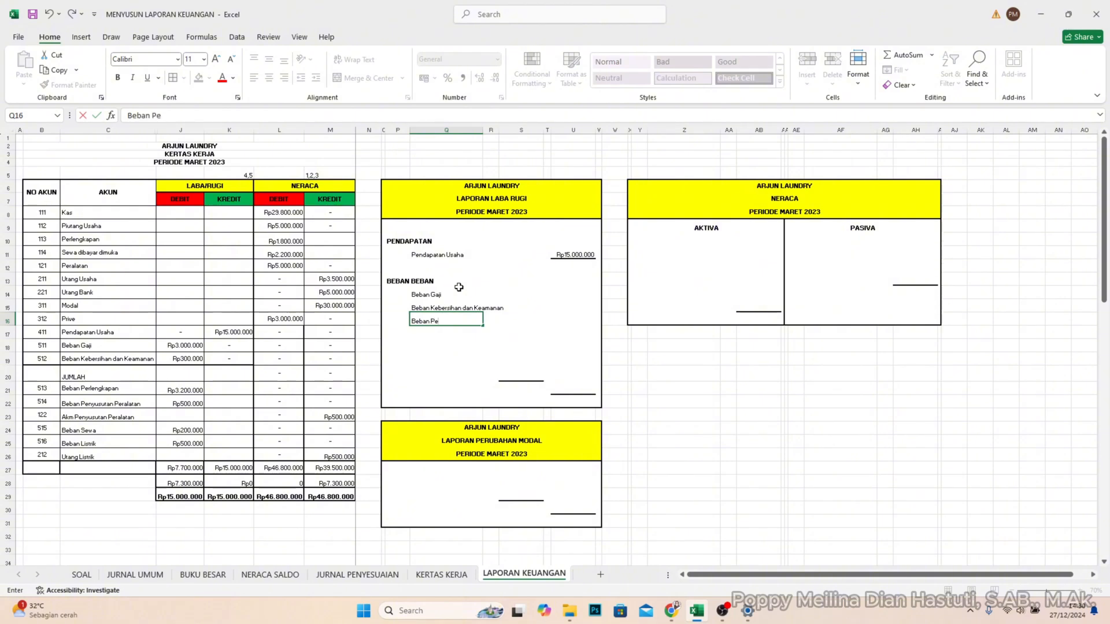
pyautogui.press('Return')
pyautogui.write('Beban Penyusutan')
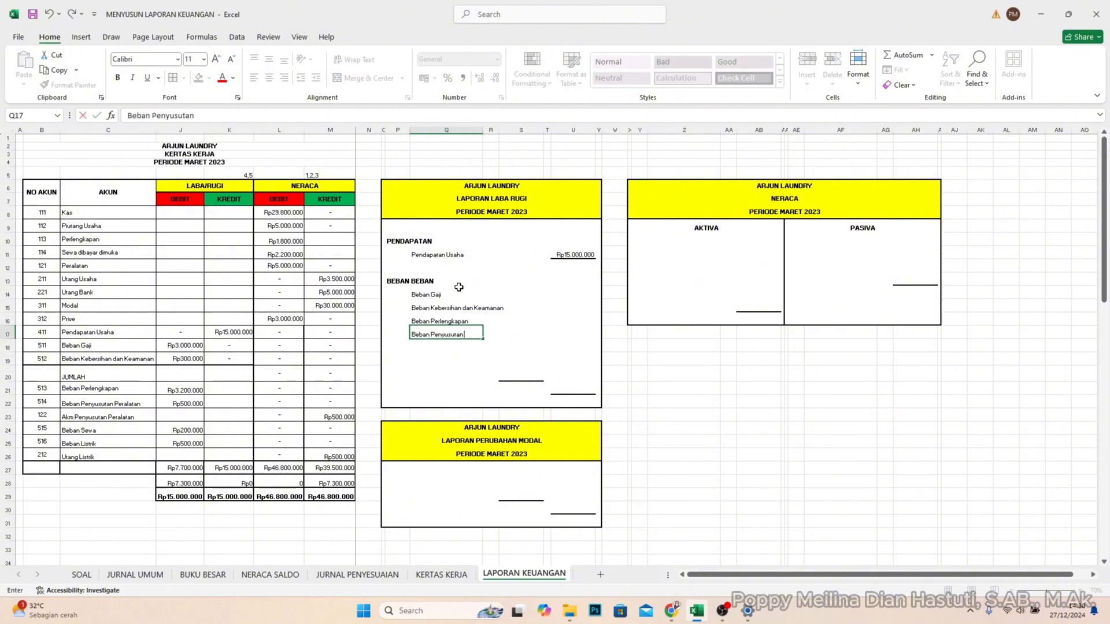
pyautogui.write(' Peralatan')
pyautogui.press('Return')
# - Add the expense items Beban Sewa in Q18 and Beban Listrik in Q19
pyautogui.write('Be')
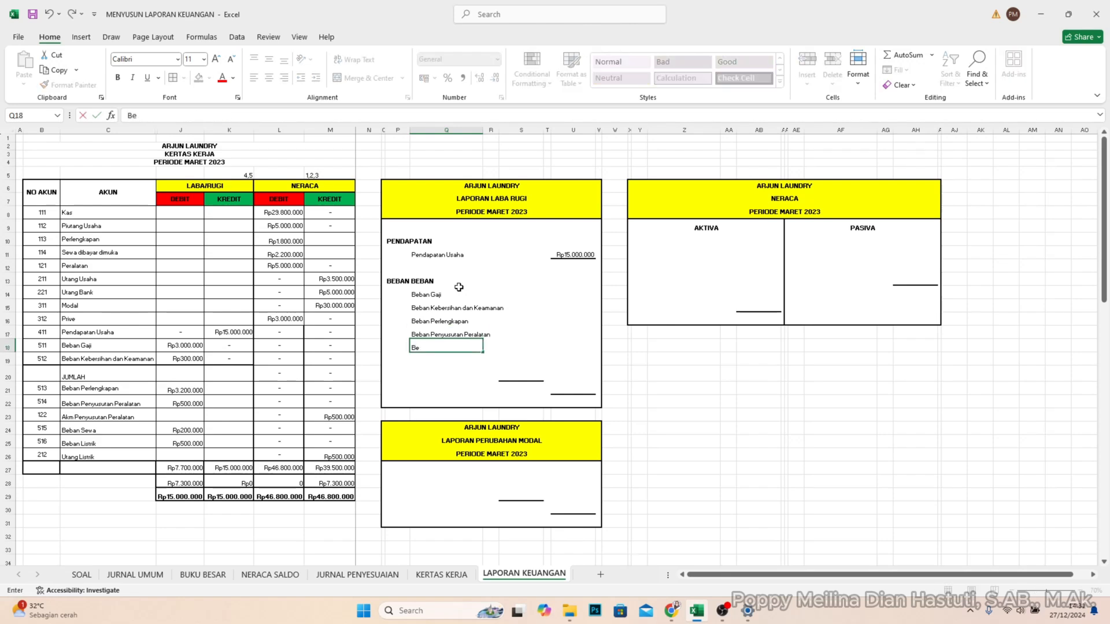
pyautogui.write('ban Sewa')
pyautogui.press('Return')
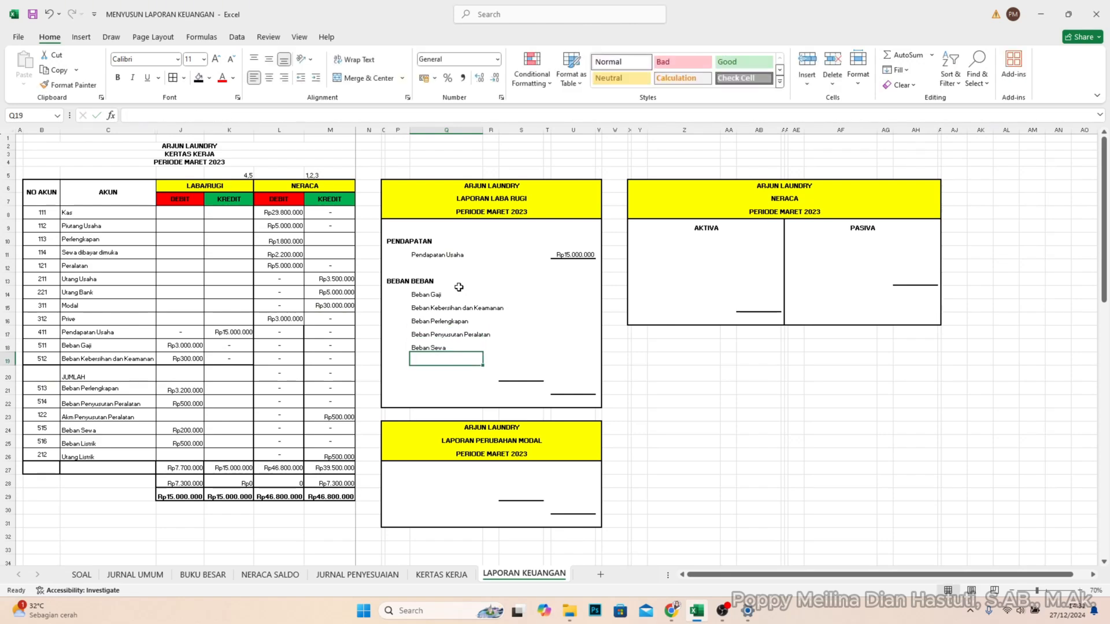
pyautogui.write('N')
pyautogui.press('BackSpace')
pyautogui.write('Beban Listri')
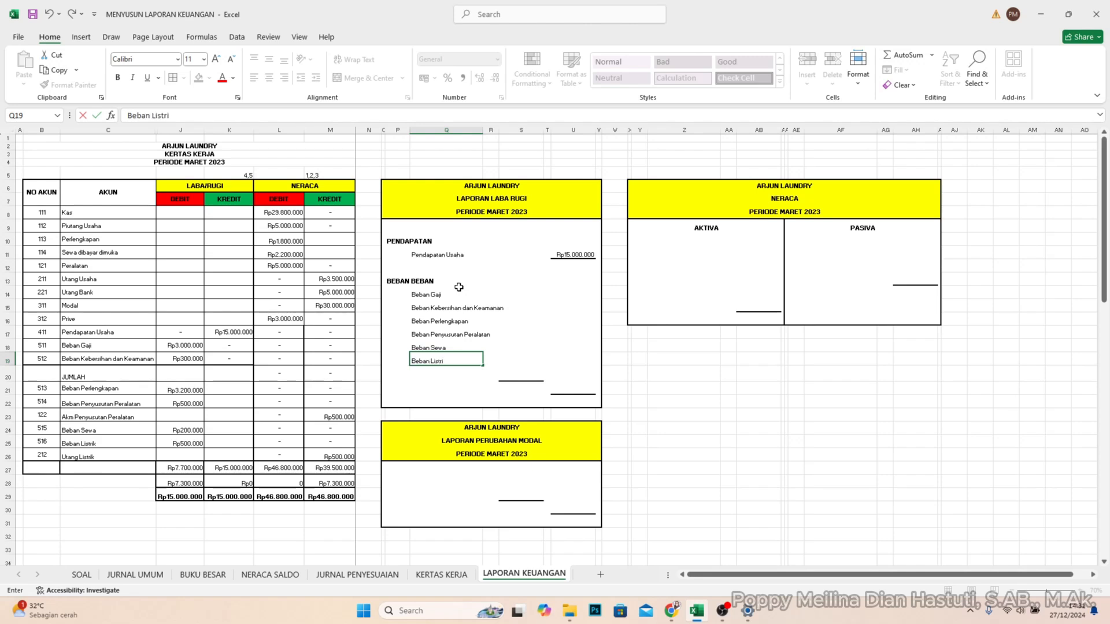
pyautogui.press('Return')
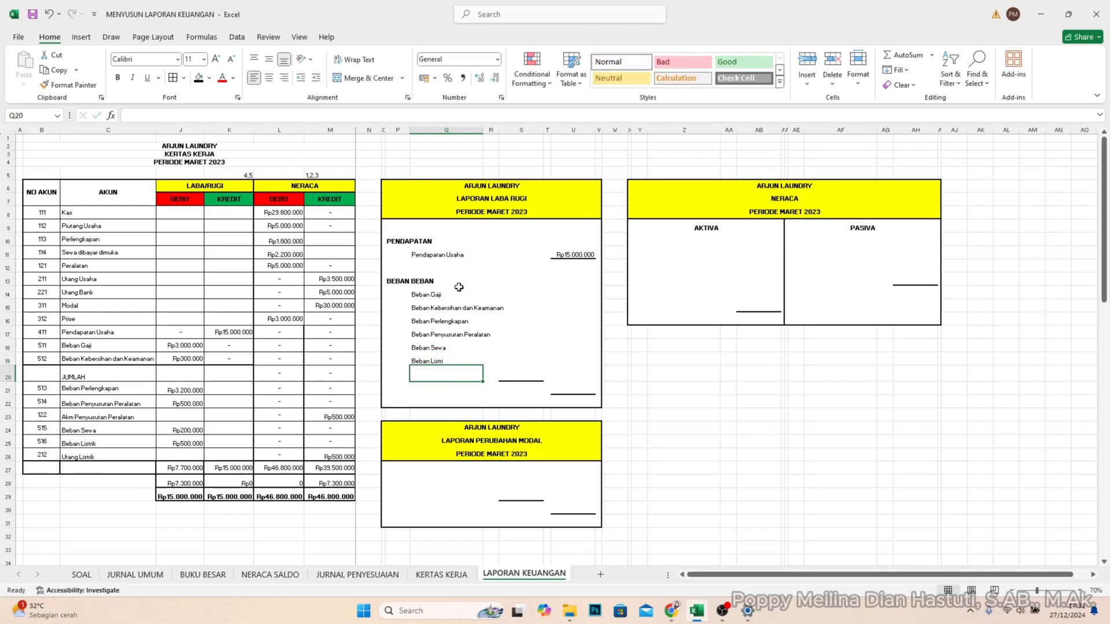
# - Widen column R slightly to leave room for the longest expense name beside the amount column
pyautogui.click(490, 137)
pyautogui.moveTo(498, 129); pyautogui.dragTo(509, 129)
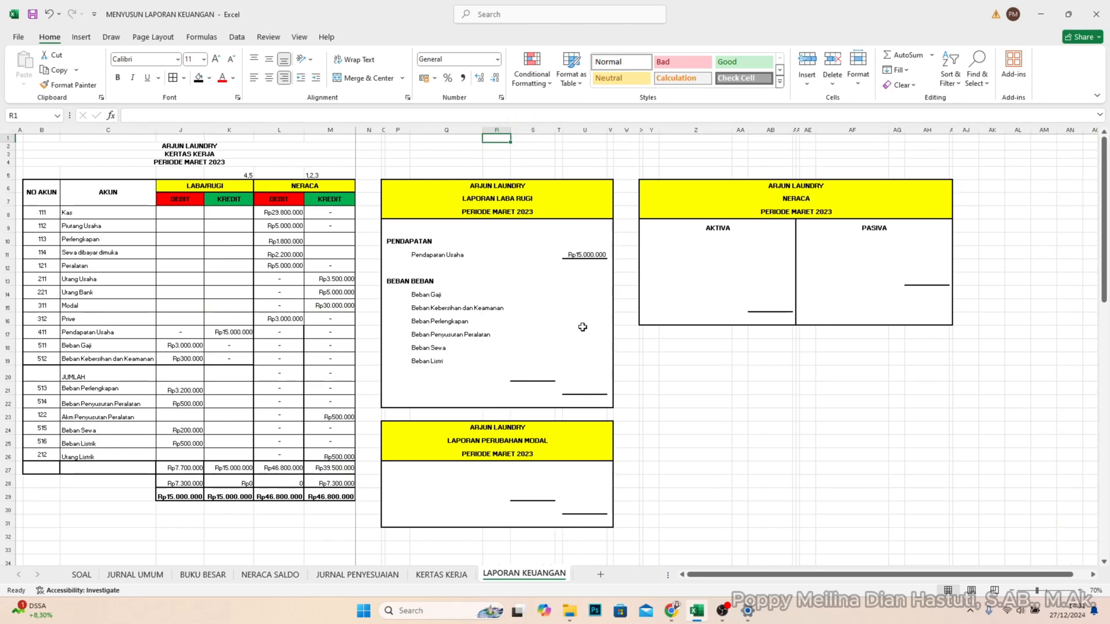
pyautogui.click(652, 371)
# - Enter the LABA/RUGI debit amounts for Beban Gaji, 3000000, in S14 and Beban Kebersihan dan Keamanan, 300000, in S15
pyautogui.click(523, 316)
pyautogui.click(521, 305)
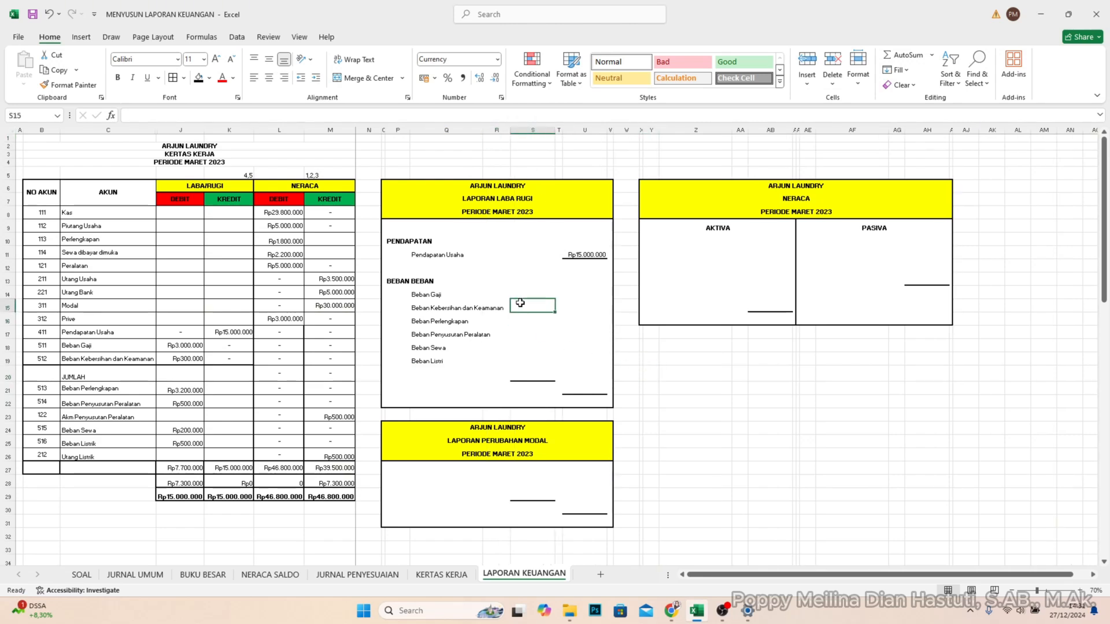
pyautogui.click(520, 292)
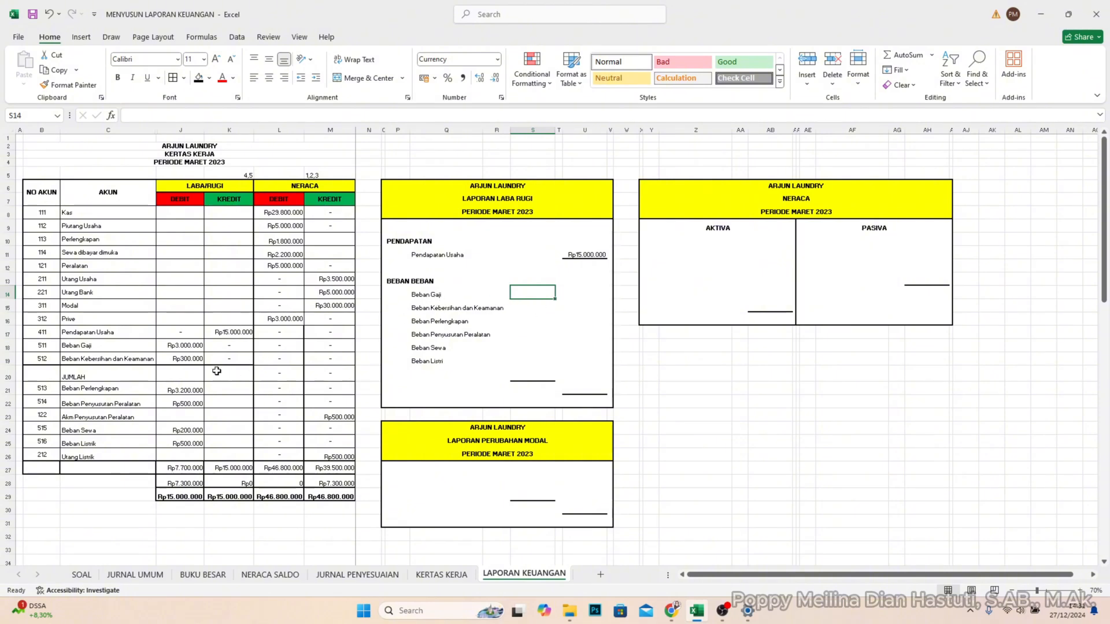
pyautogui.click(196, 346)
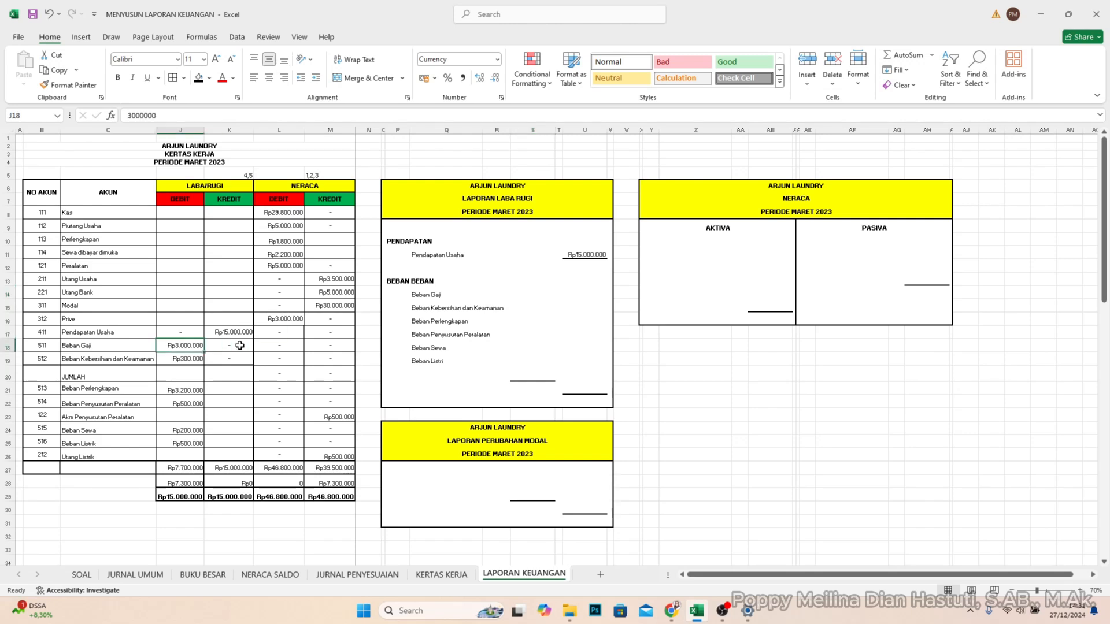
pyautogui.click(531, 294)
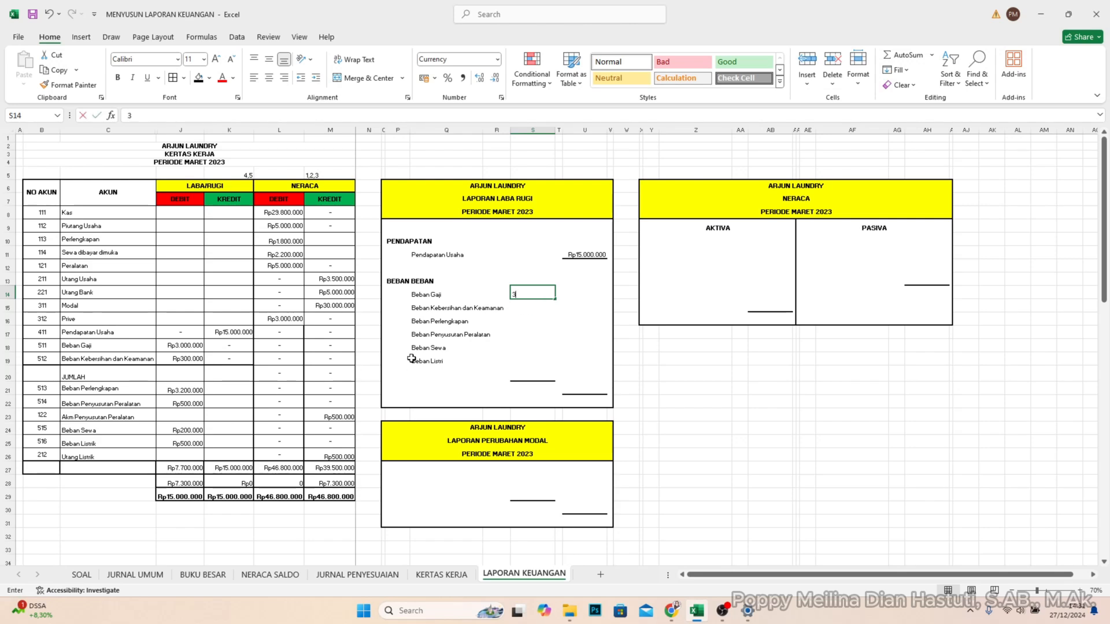
pyautogui.write('300000')
pyautogui.press('Return')
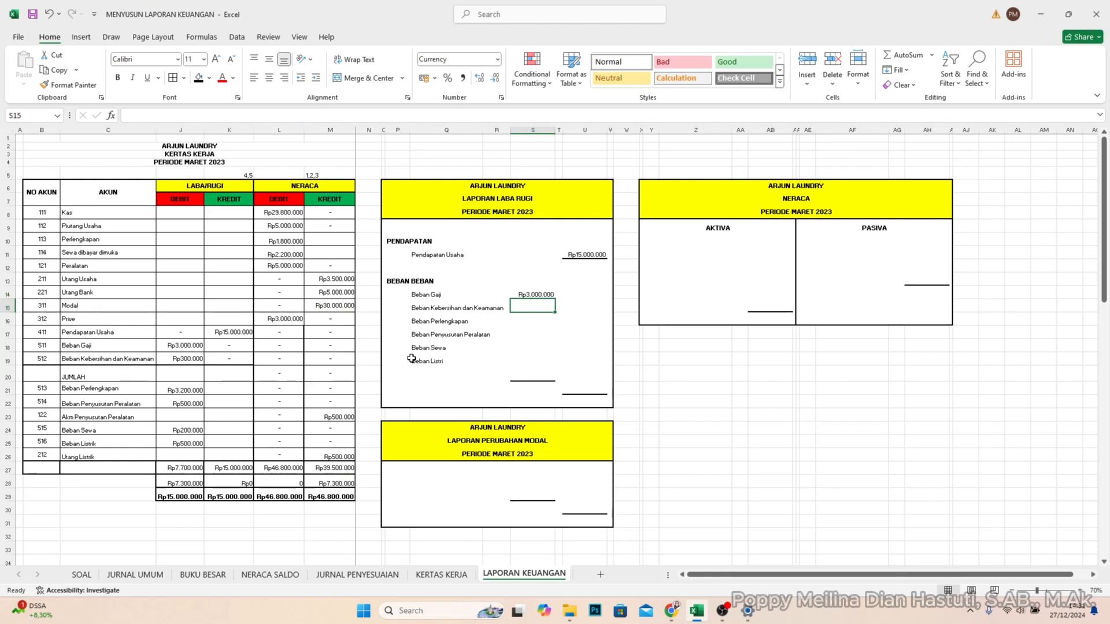
pyautogui.write('30000')
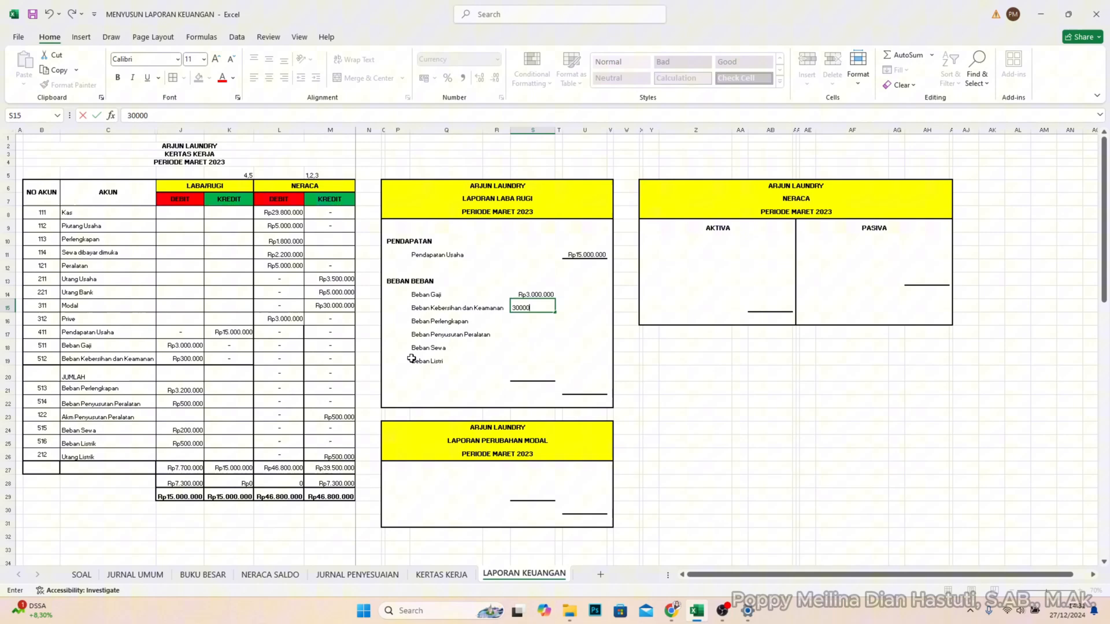
pyautogui.press('Return')
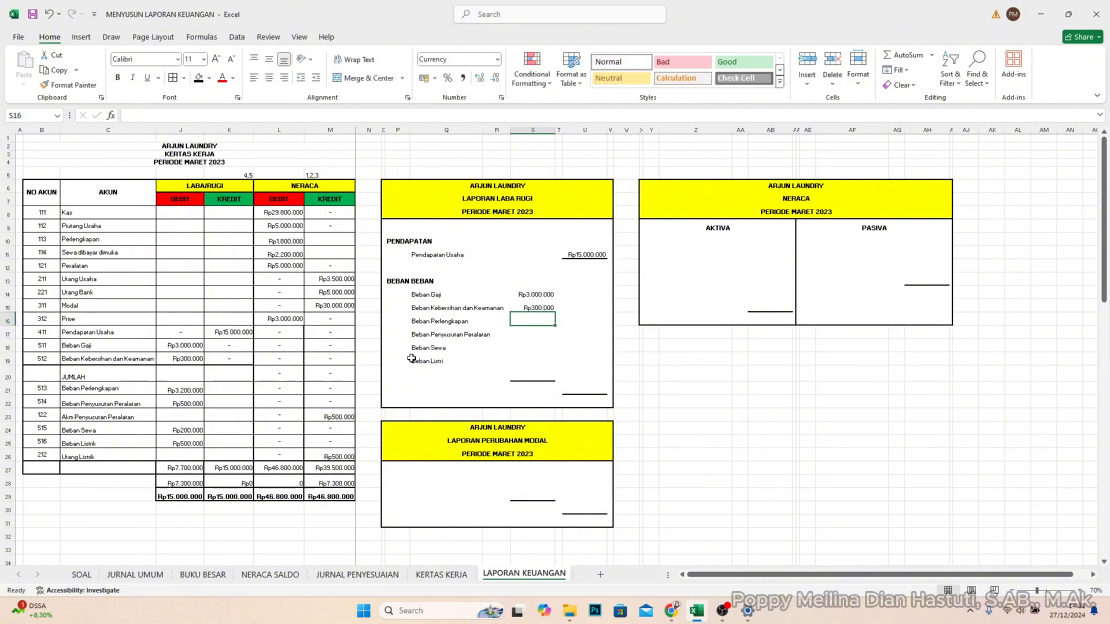
# - Enter the amounts for Beban Perlengkapan, 3200000, in S16 and Beban Penyusutan Peralatan, 500000, in S17
pyautogui.write('320000')
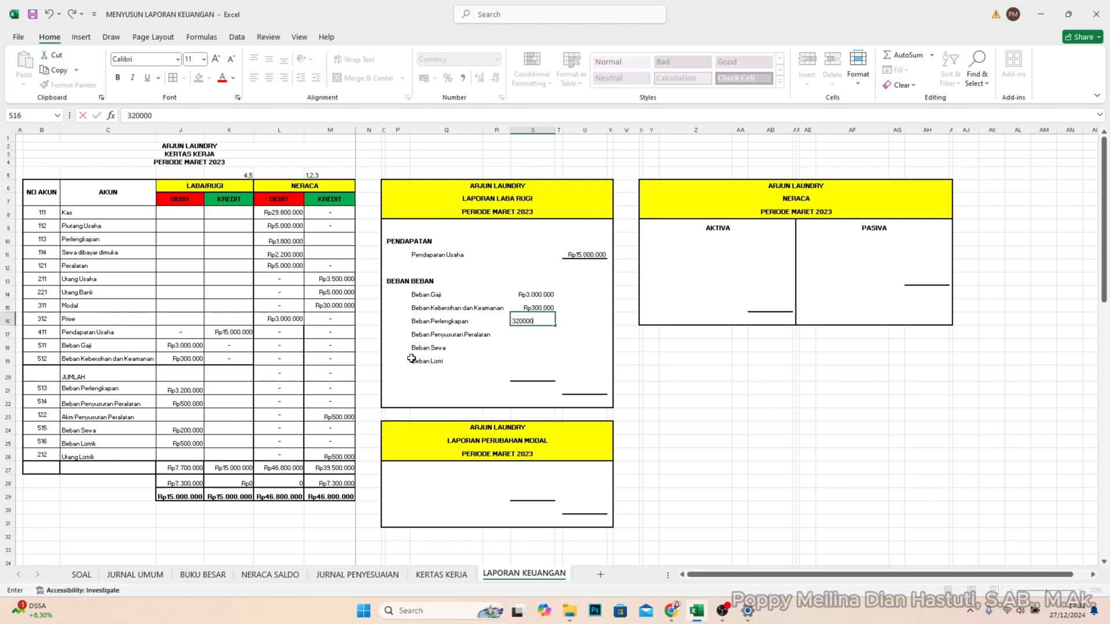
pyautogui.press('Return')
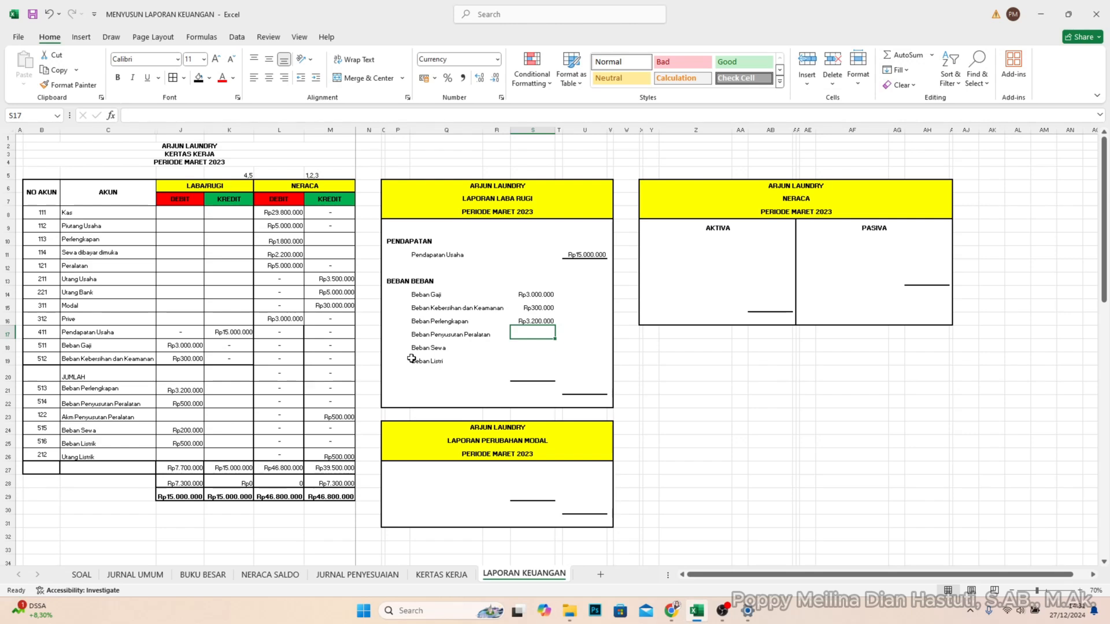
pyautogui.write('5')
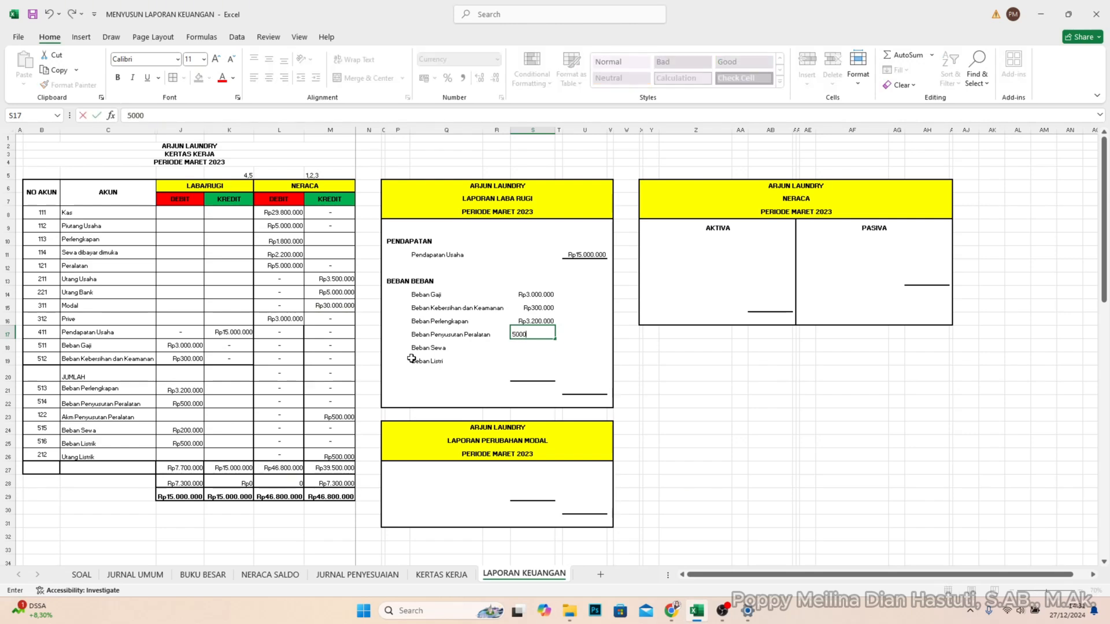
pyautogui.write('00.000')
pyautogui.press('Return')
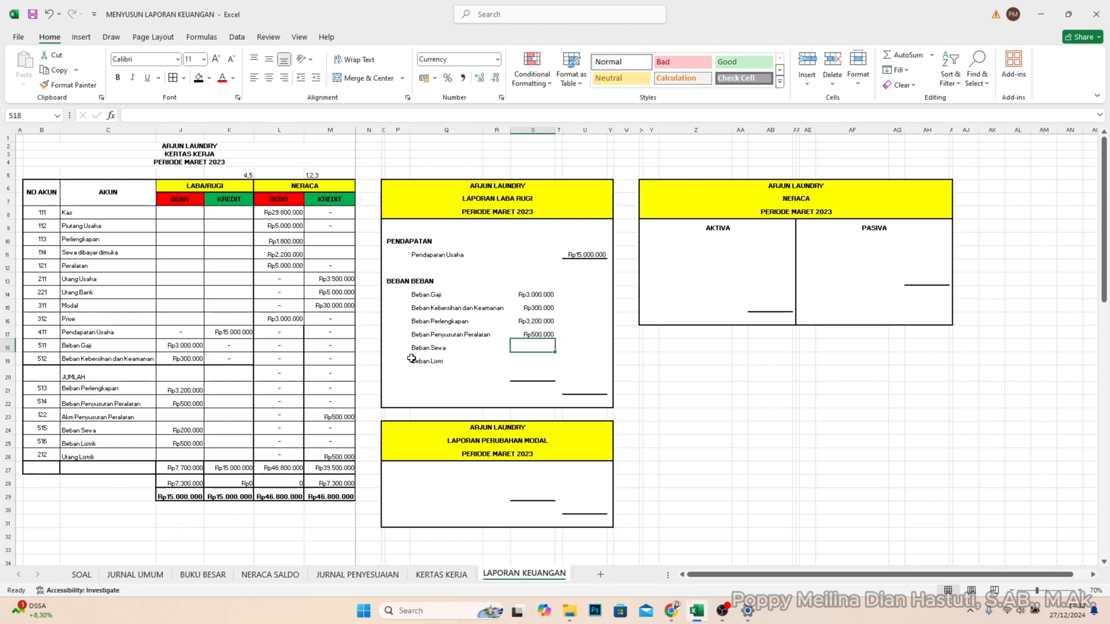
# - Enter the amounts for Beban Sewa, 200000, in S18 and Beban Listrik, 500000, in S19
pyautogui.write('200')
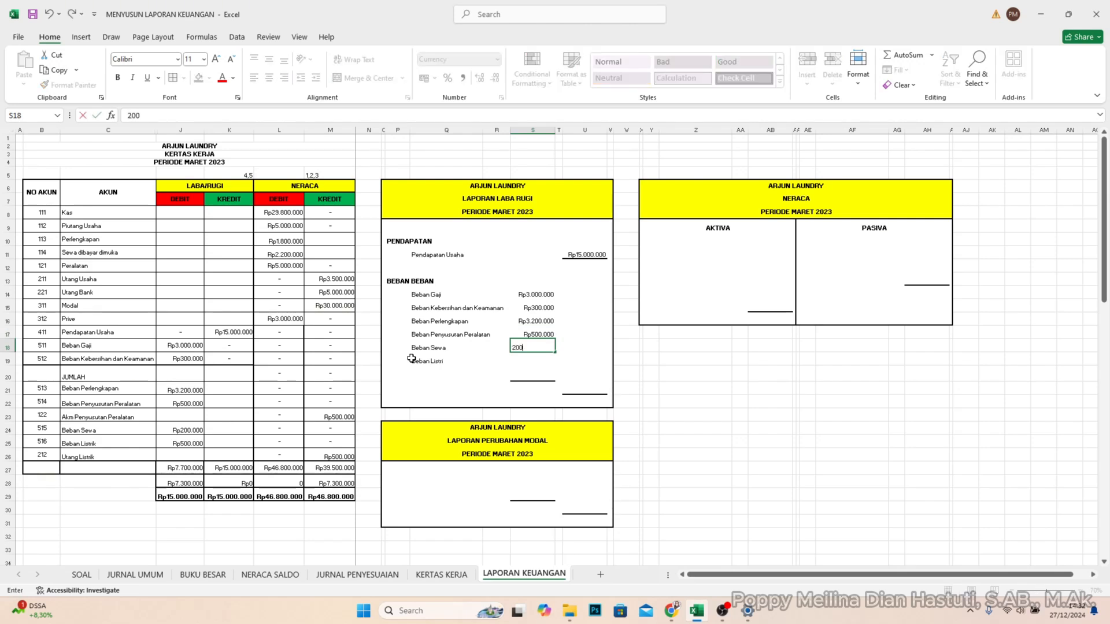
pyautogui.write('.000')
pyautogui.press('Return')
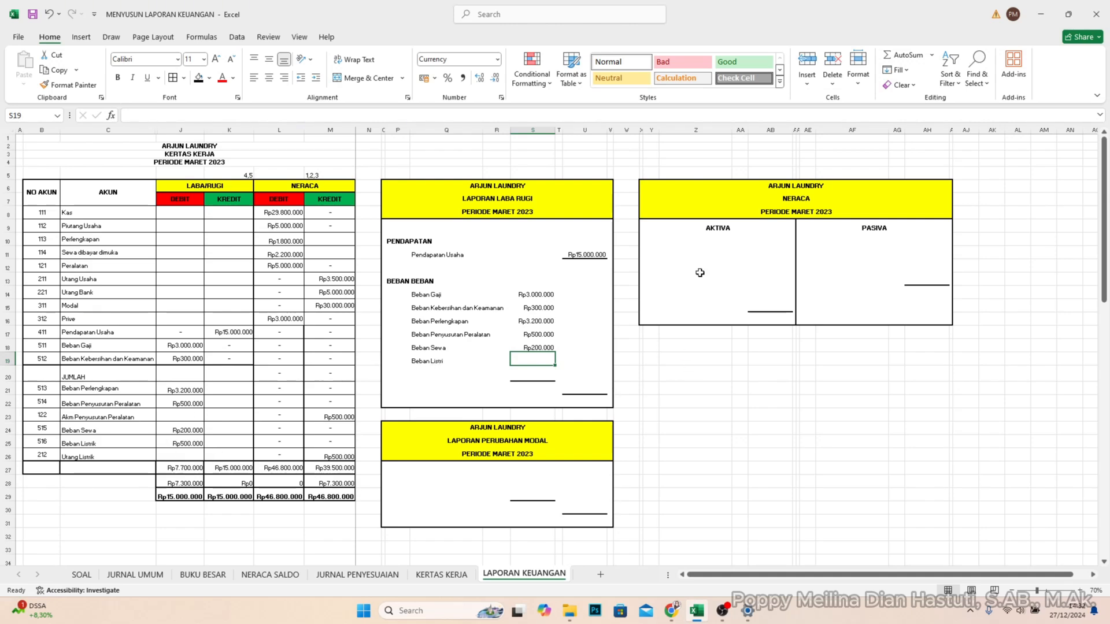
pyautogui.write('50000')
pyautogui.press('Return')
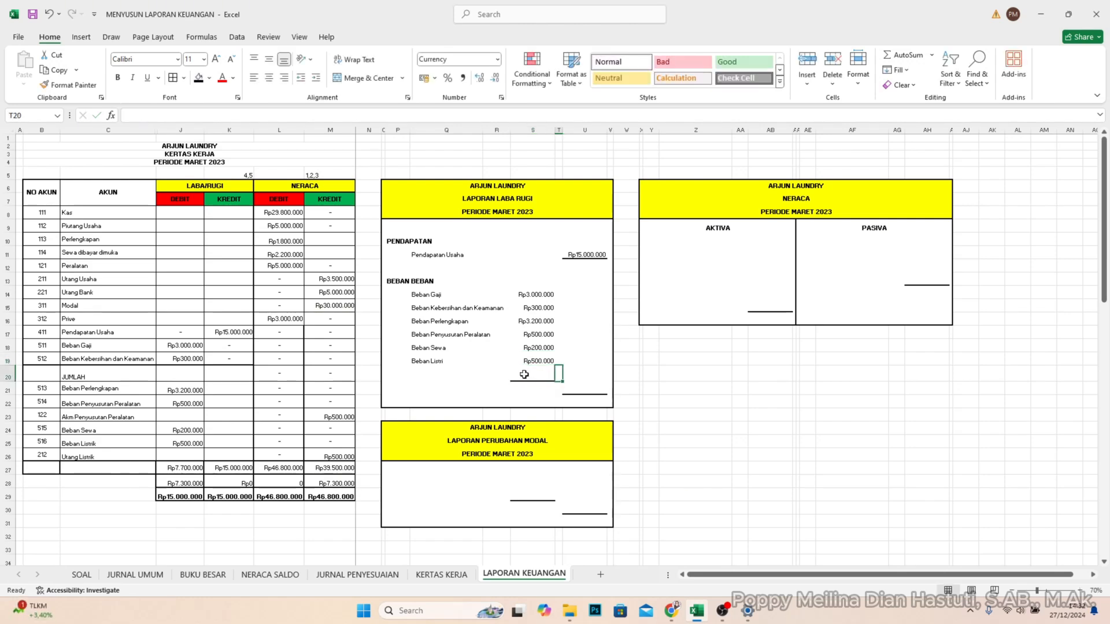
# - Enter a plus sign in T20, beside the line under the expense amounts
pyautogui.click(534, 307)
pyautogui.click(526, 376)
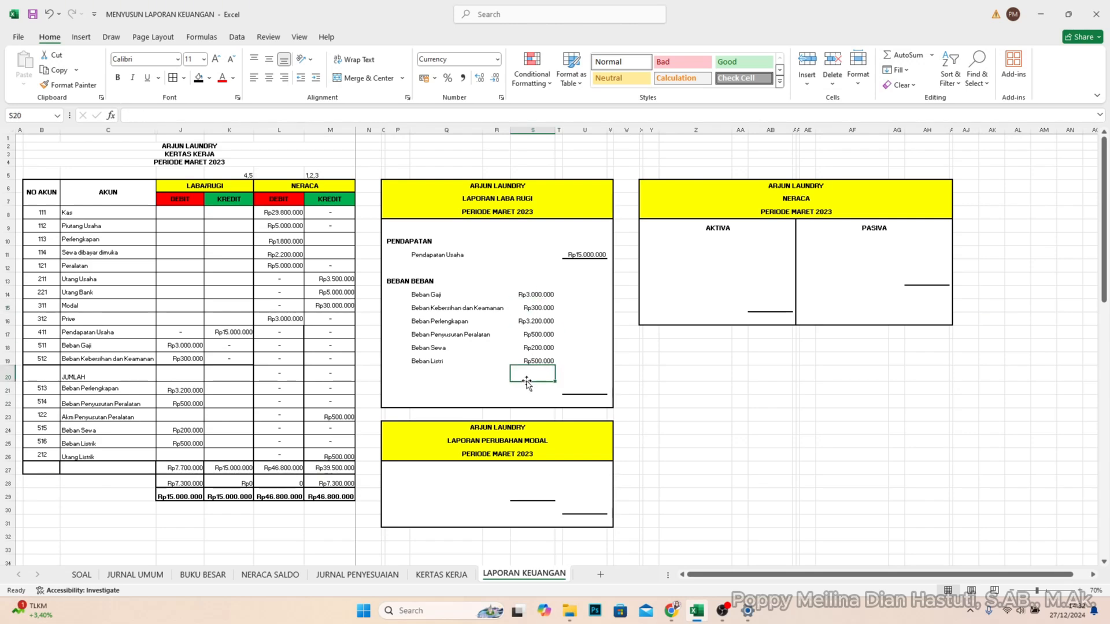
pyautogui.click(559, 374)
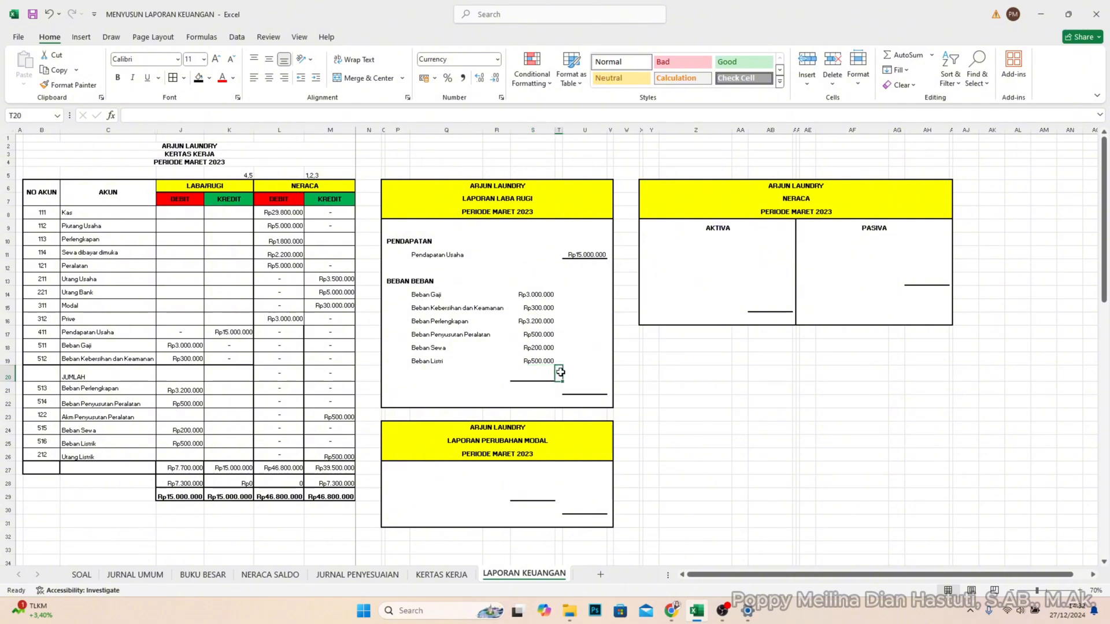
pyautogui.write('+')
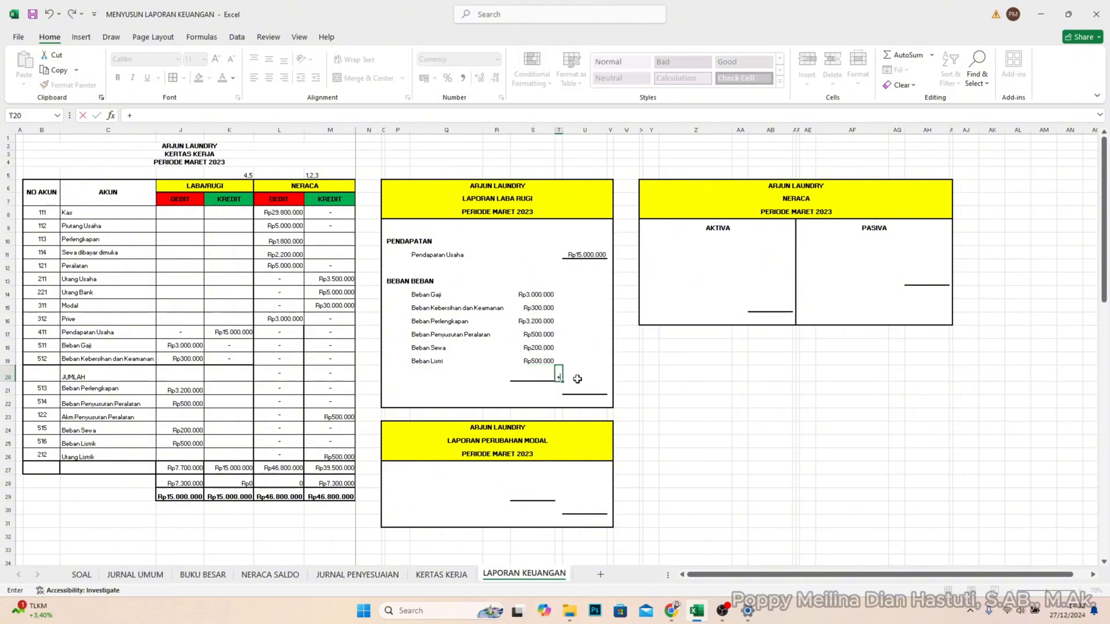
pyautogui.click(578, 379)
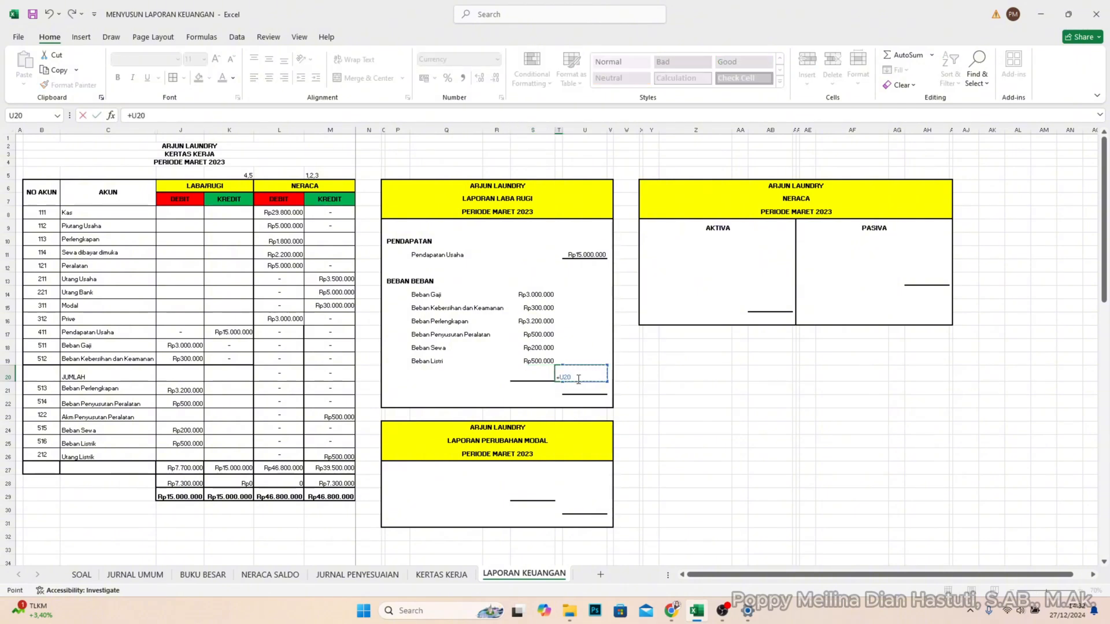
pyautogui.press('Left')
pyautogui.press('Left')
pyautogui.press('BackSpace')
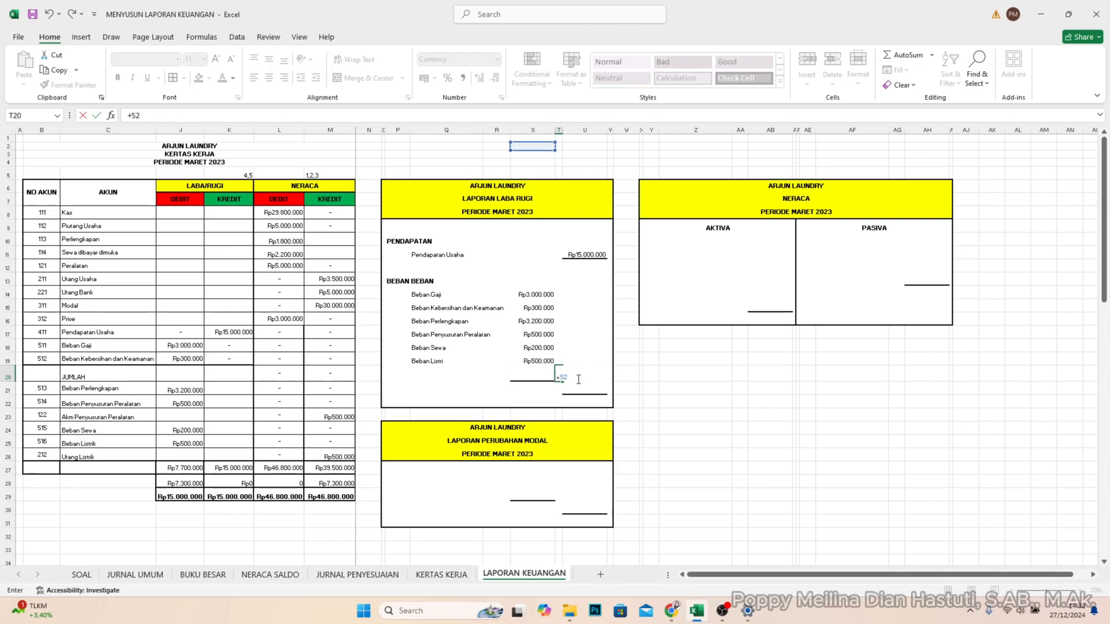
pyautogui.press('Return')
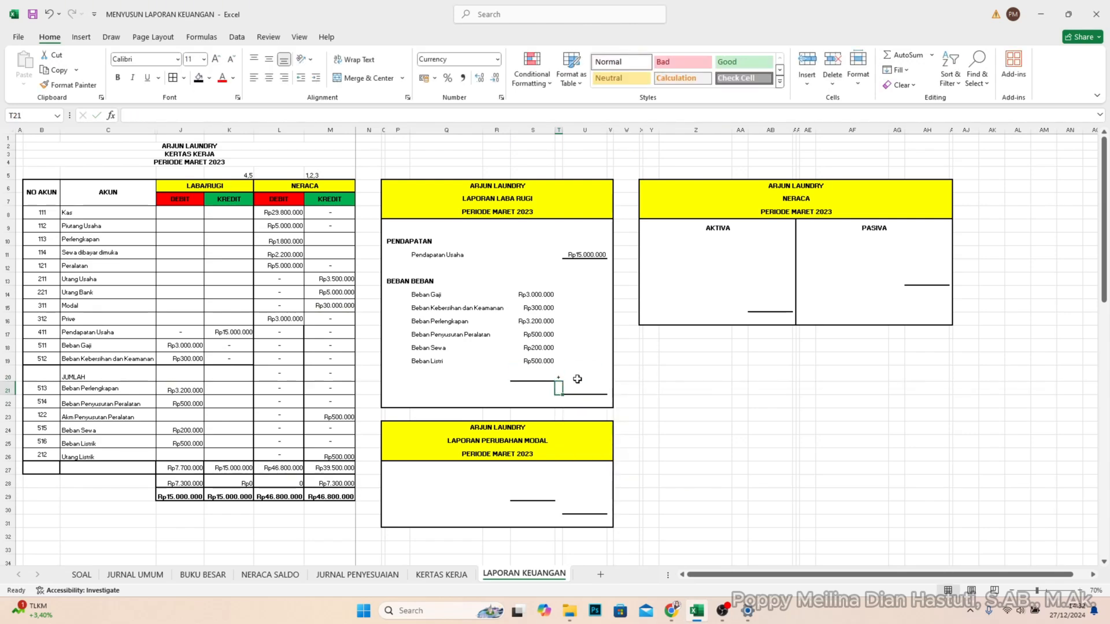
# - Total the expense amounts S14:S19 in U21 with a SUM formula
pyautogui.click(577, 383)
pyautogui.write('=')
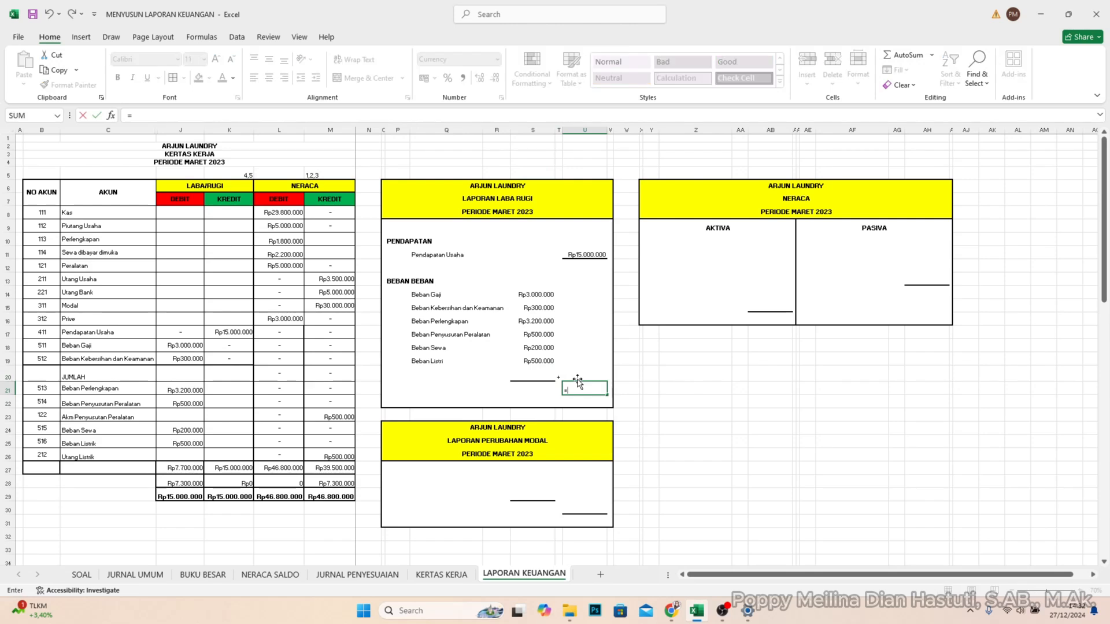
pyautogui.write('SUM')
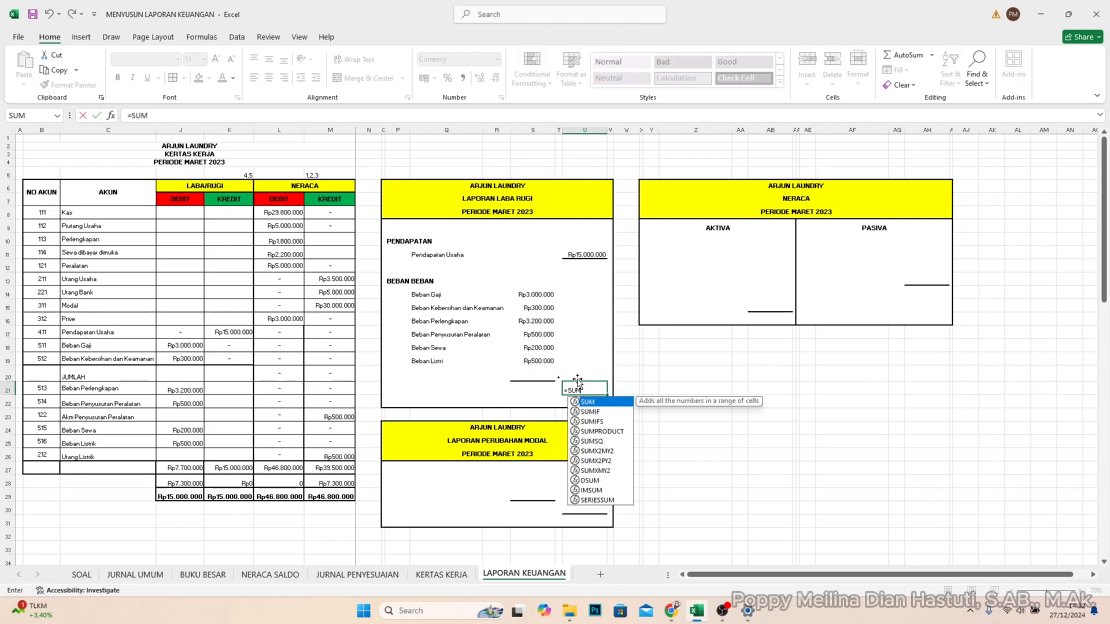
pyautogui.write('(')
pyautogui.moveTo(537, 294); pyautogui.dragTo(536, 361)
pyautogui.press('Return')
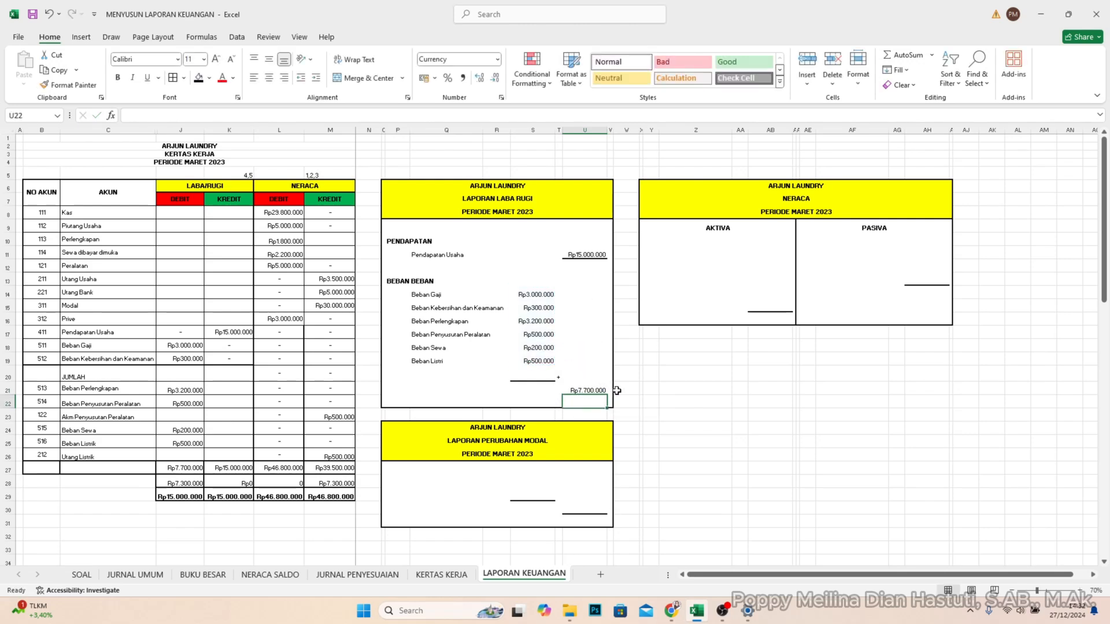
# - Calculate the profit in U22 by subtracting total expenses from Pendapatan Usaha with =U11-U21
pyautogui.write('=')
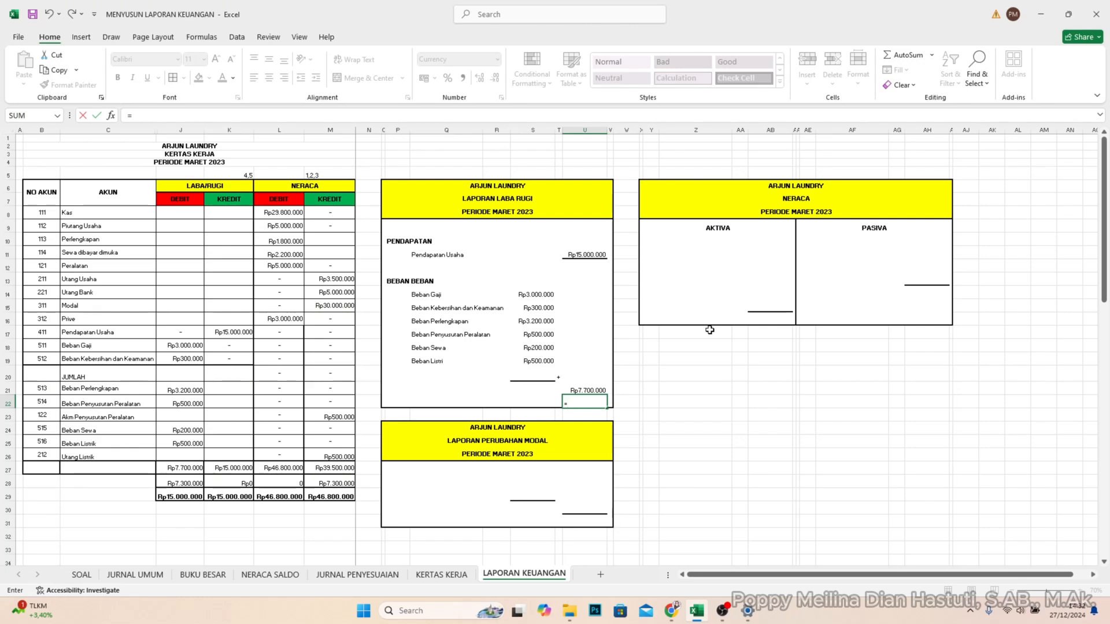
pyautogui.click(594, 255)
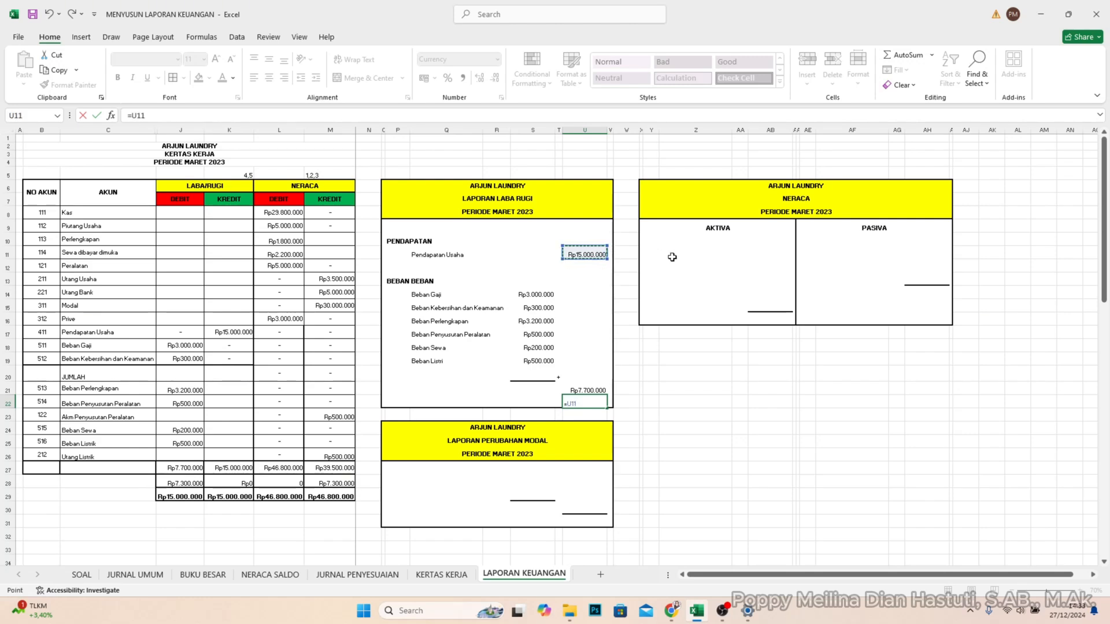
pyautogui.write('-')
pyautogui.click(577, 387)
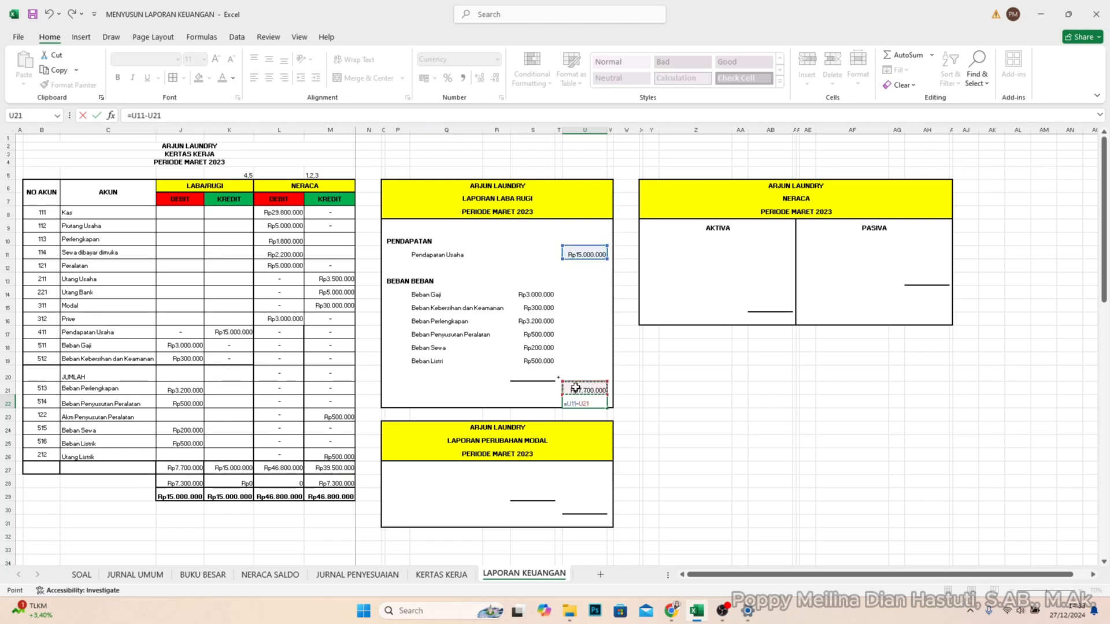
pyautogui.press('Return')
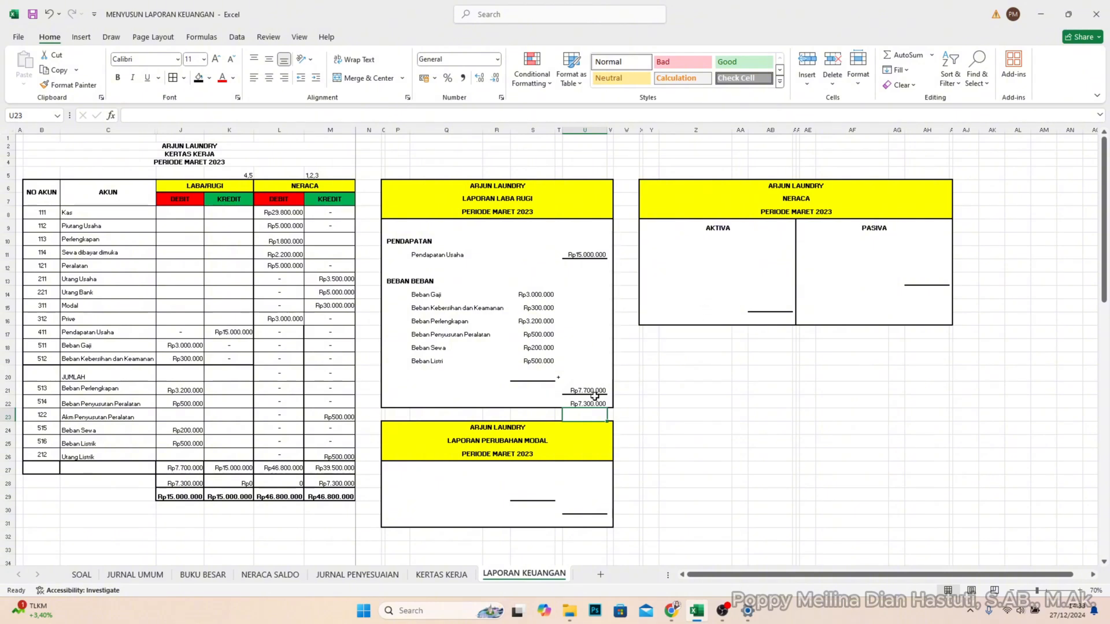
# - Label the profit row "Laba" in S22 and make the label bold
pyautogui.click(536, 402)
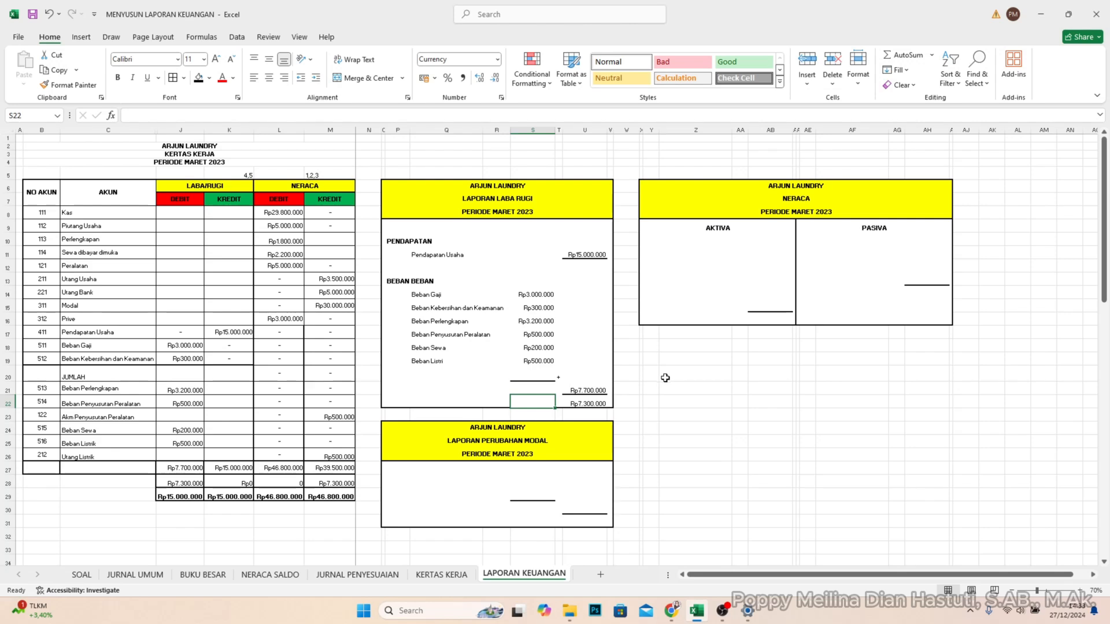
pyautogui.write('L')
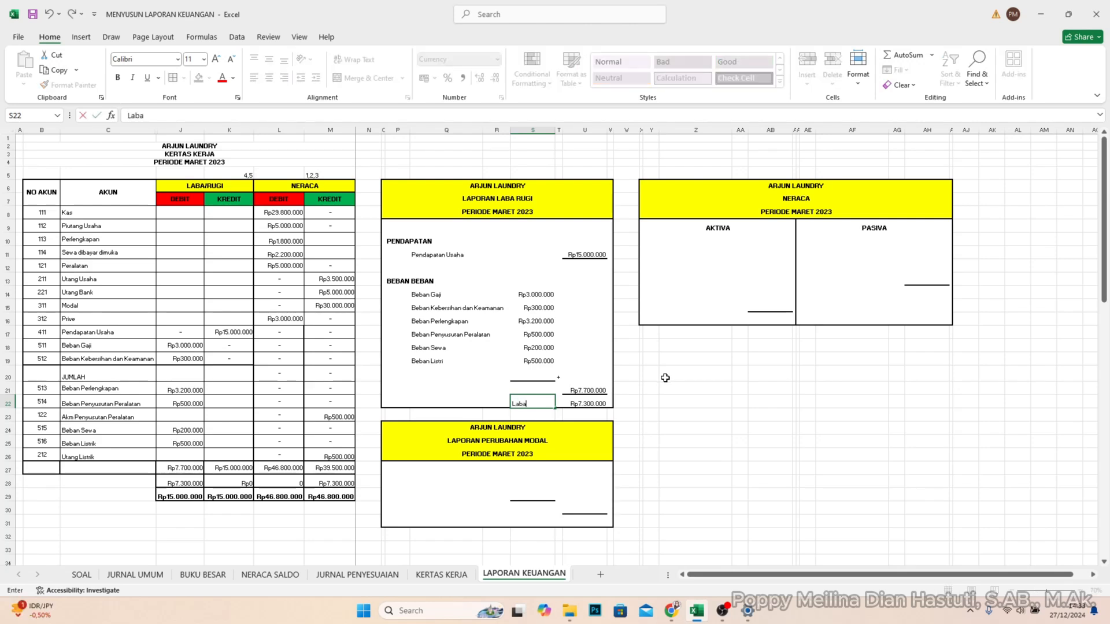
pyautogui.write('aba')
pyautogui.click(665, 378)
pyautogui.click(528, 403)
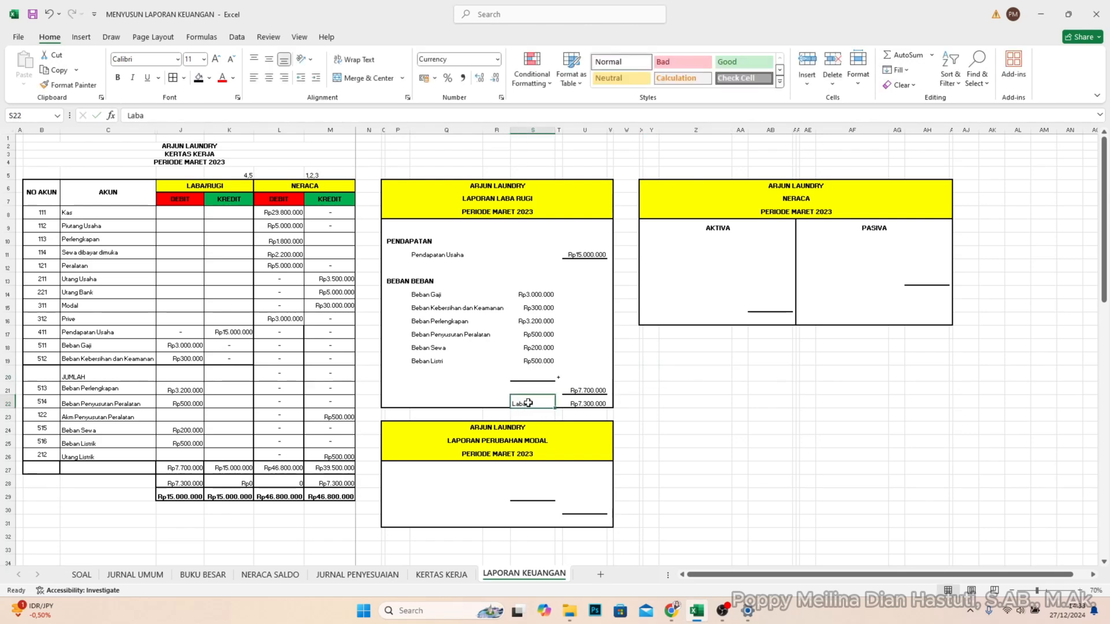
pyautogui.hotkey('ctrl', 'b')
pyautogui.click(584, 403)
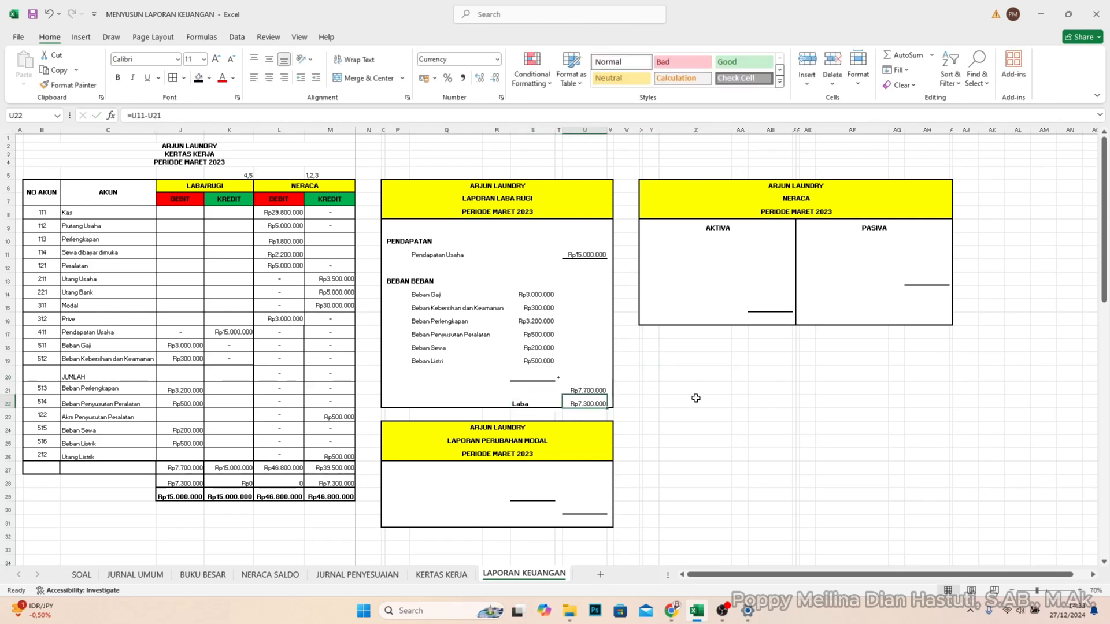
pyautogui.click(650, 388)
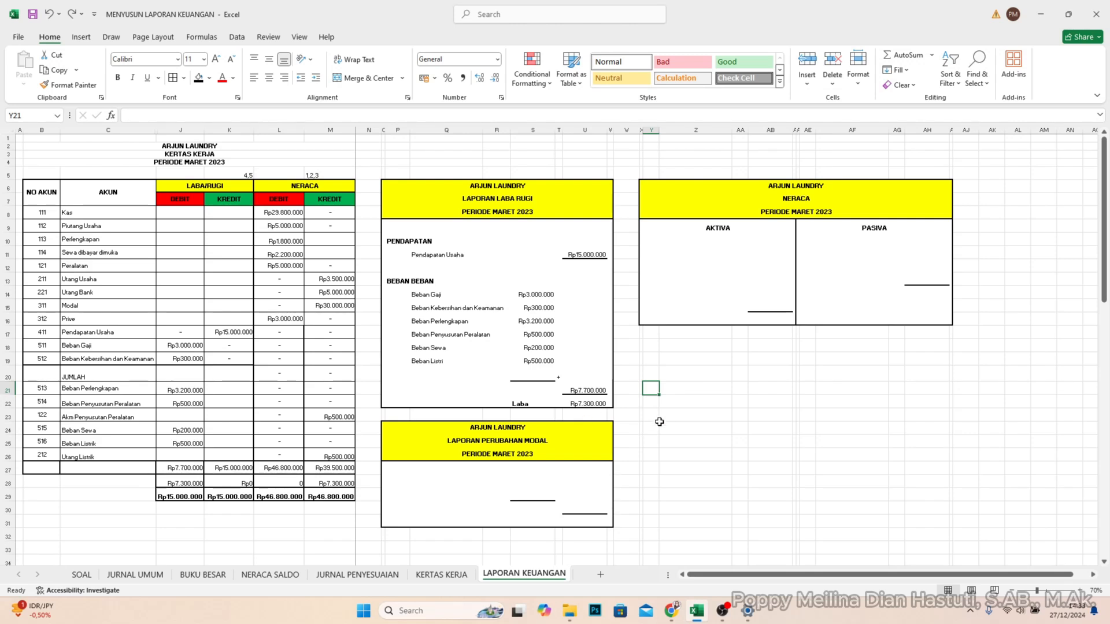
# - Add "Modal Awal" in P27 of LAPORAN PERUBAHAN MODAL with the amount 30000000 in U27
pyautogui.click(411, 471)
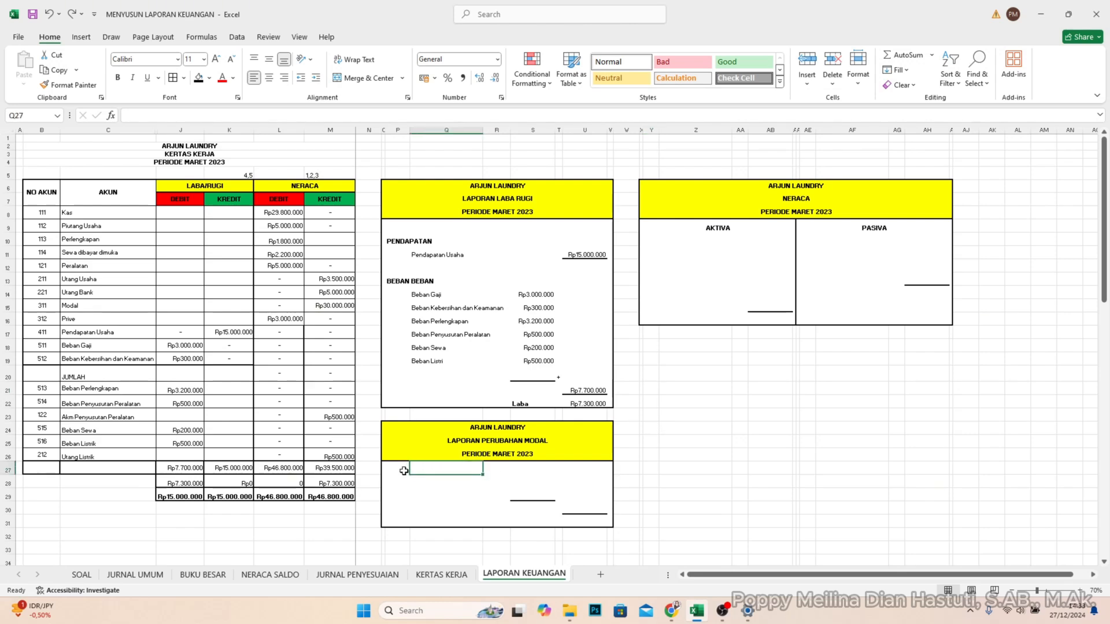
pyautogui.click(404, 470)
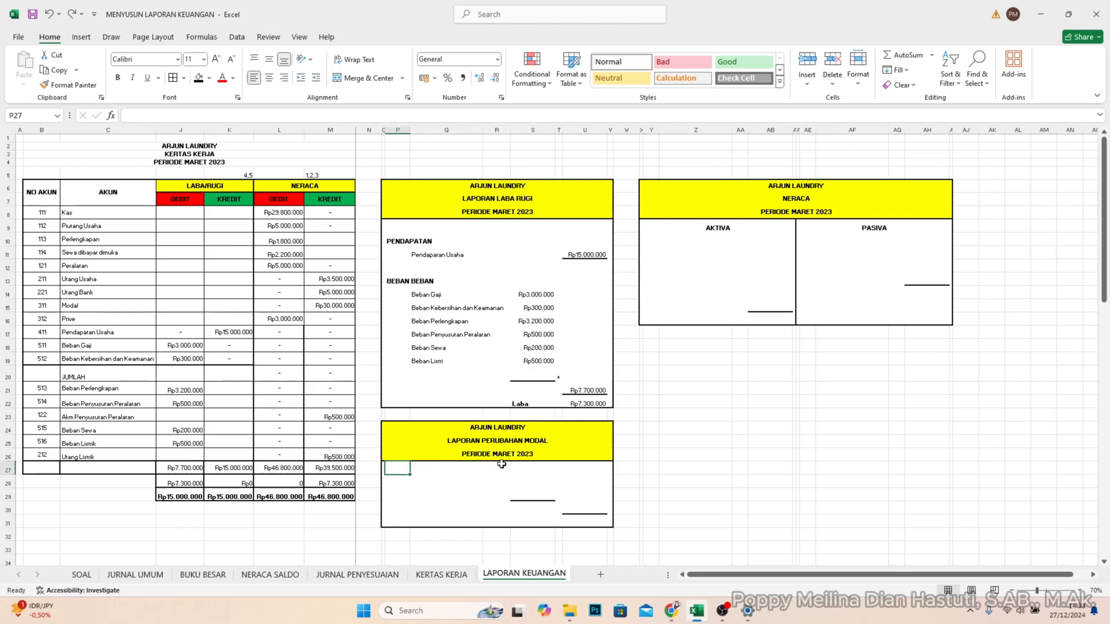
pyautogui.write('Modal Aw')
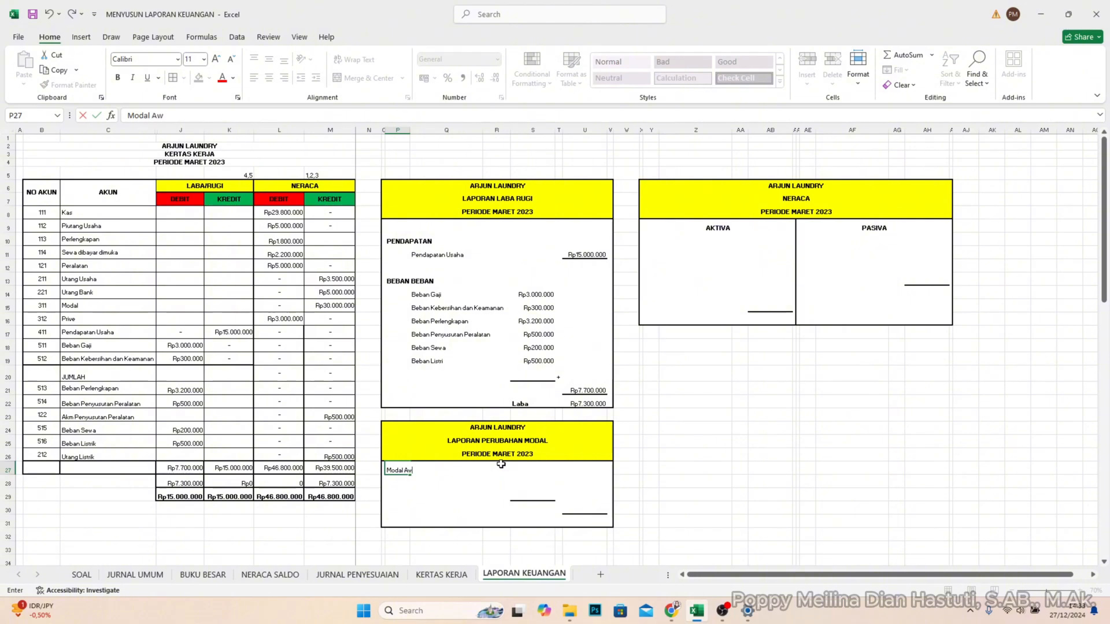
pyautogui.write('al')
pyautogui.press('Return')
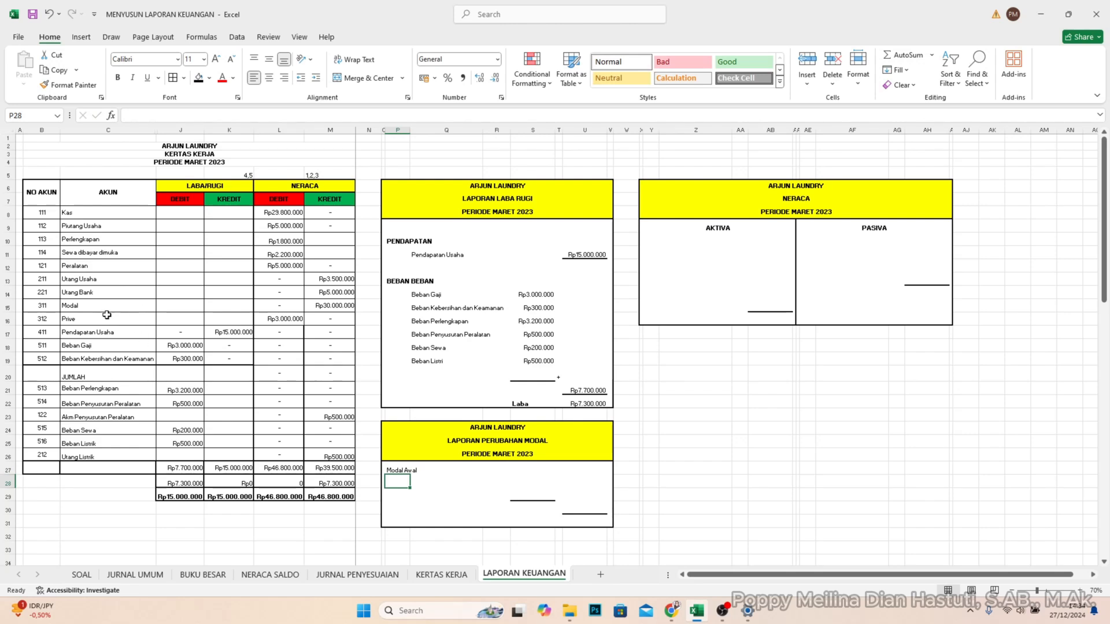
pyautogui.click(340, 309)
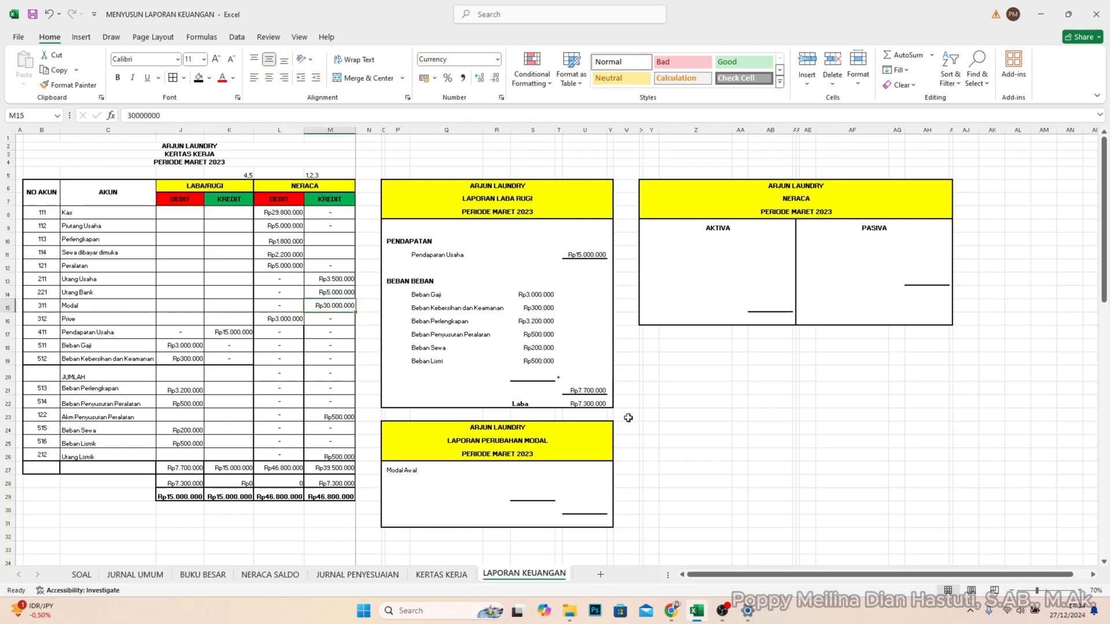
pyautogui.click(572, 471)
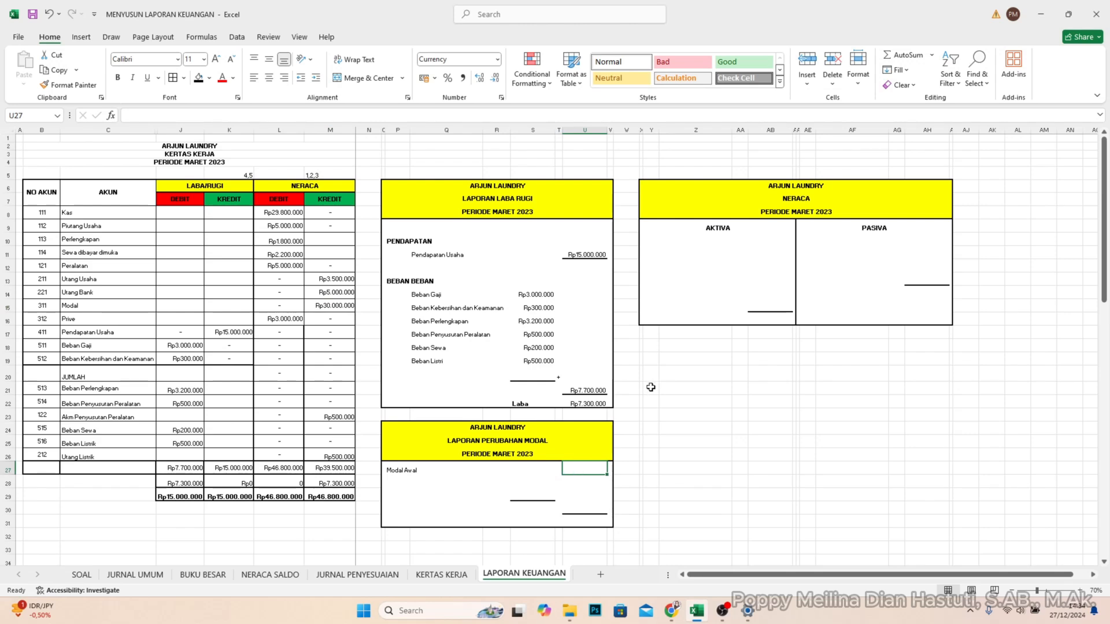
pyautogui.write('30000000')
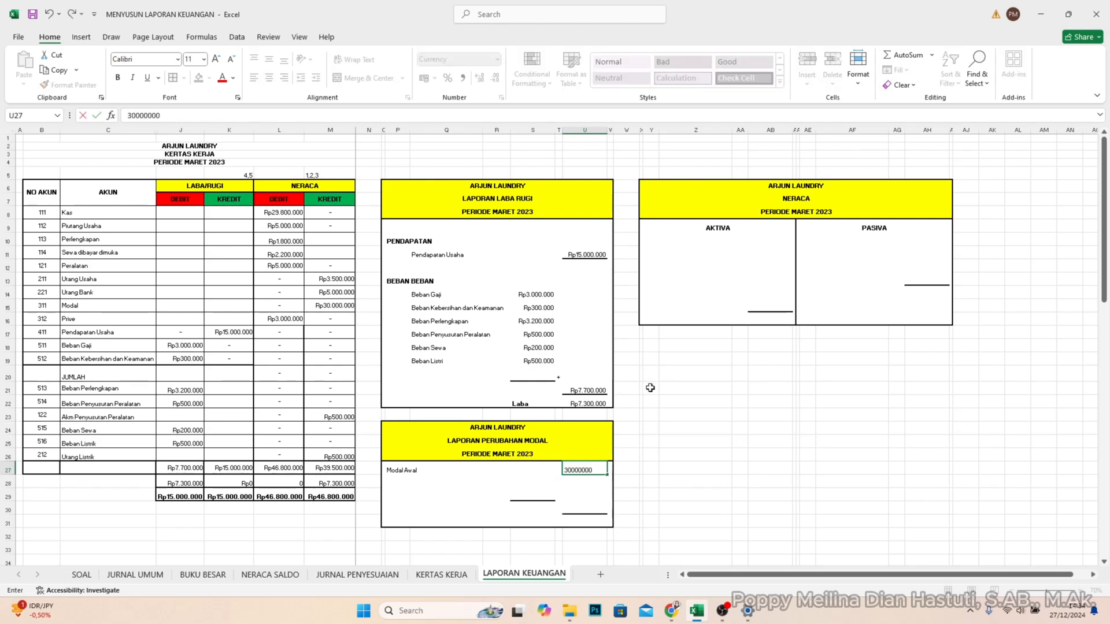
pyautogui.press('Return')
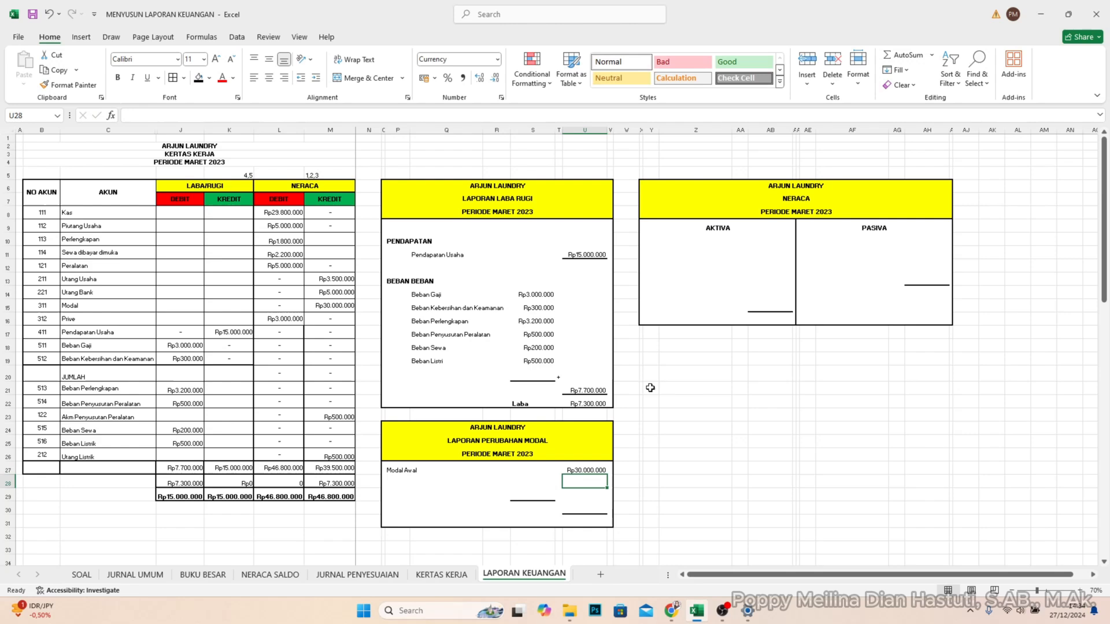
# - Add "Laba" in P28 below Modal Awal with the amount 7300000 in S28
pyautogui.click(390, 483)
pyautogui.write('Lab')
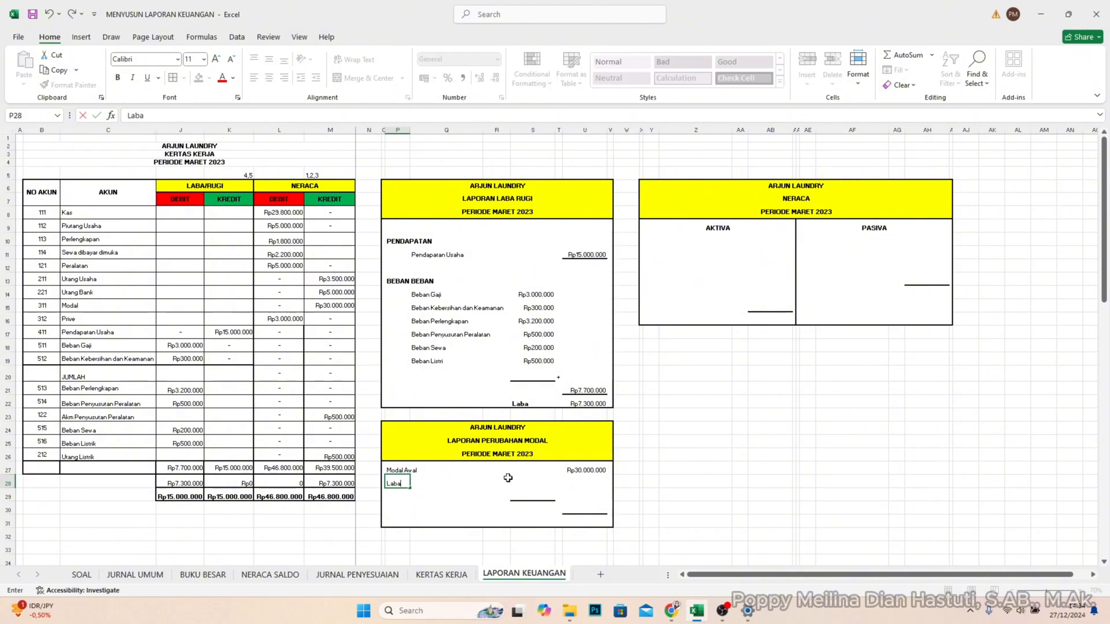
pyautogui.write('a')
pyautogui.click(519, 479)
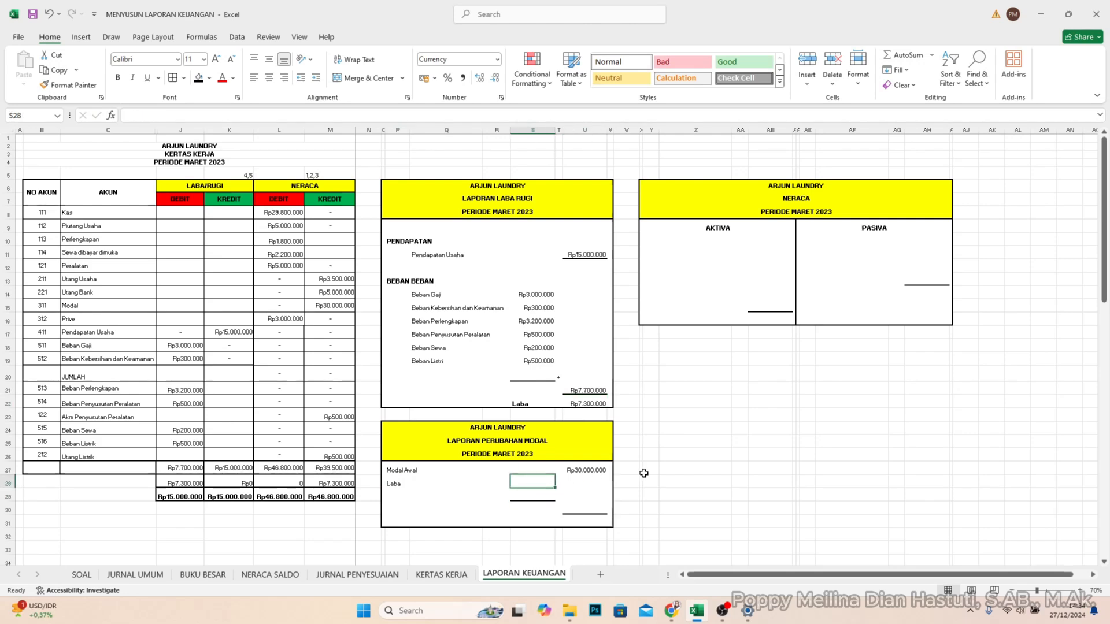
pyautogui.write('7.')
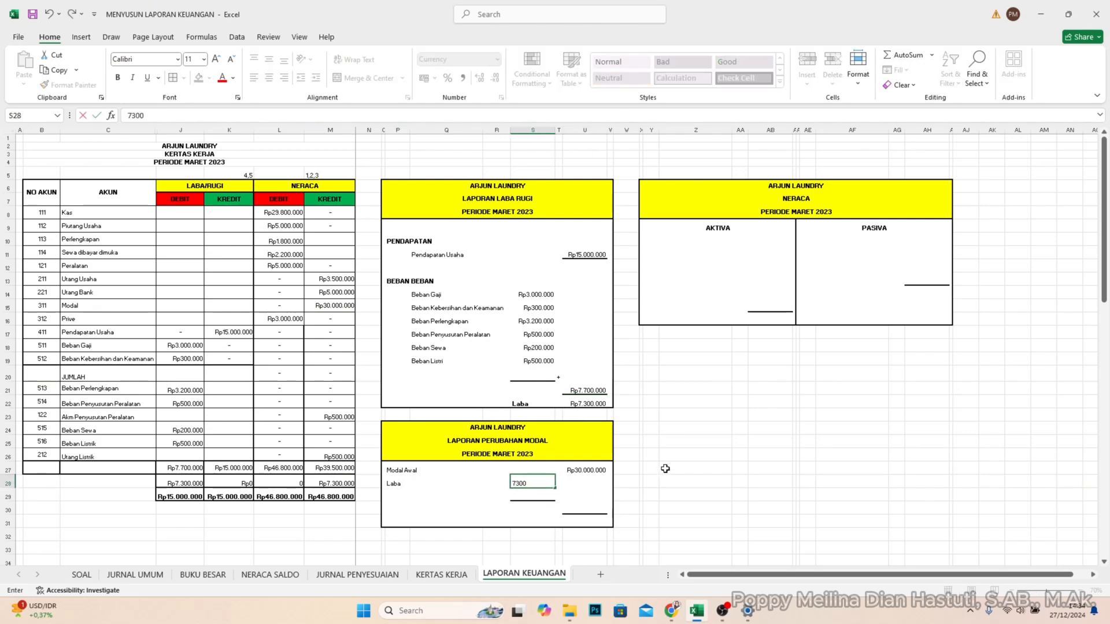
pyautogui.write('300.000')
pyautogui.press('Return')
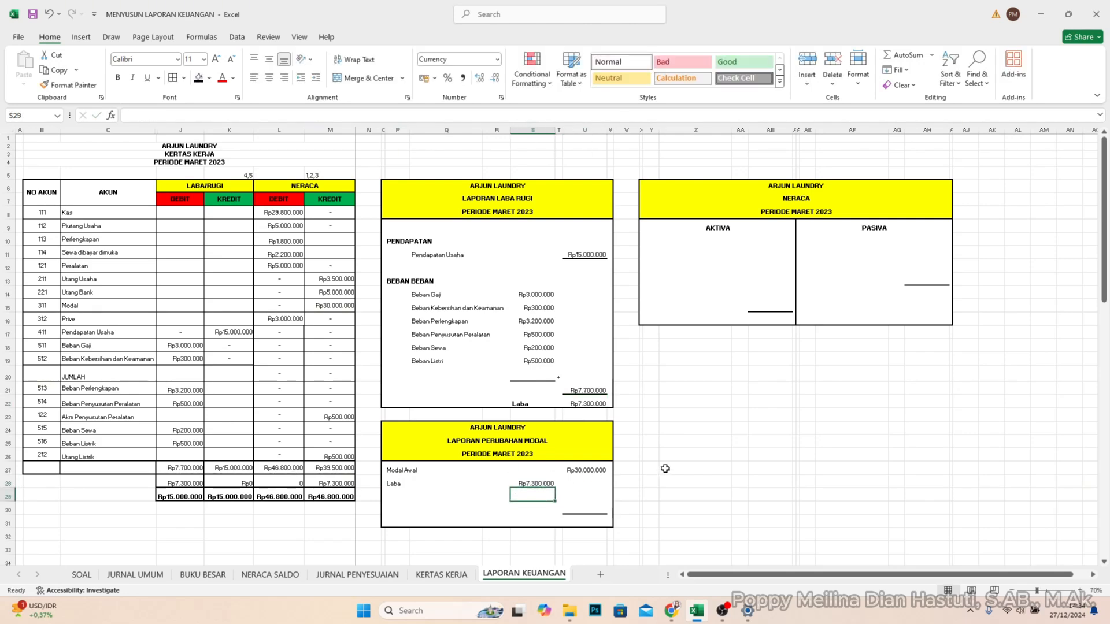
# - Add "Prive" in P29 with the amount 3000000 from the NERACA debit column in S29
pyautogui.click(402, 497)
pyautogui.write('Pr')
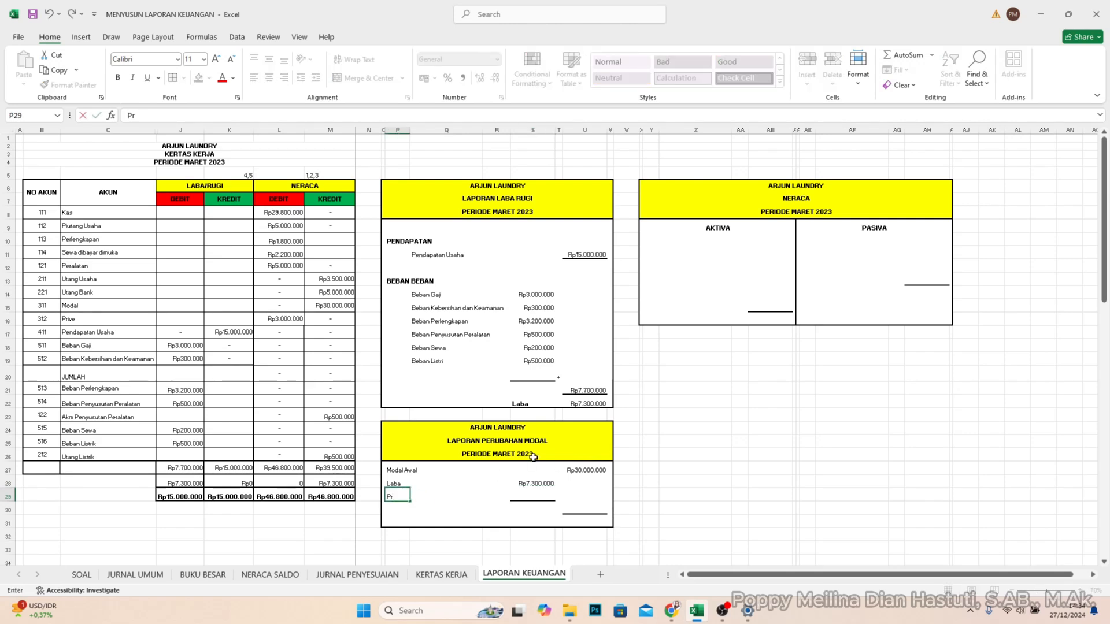
pyautogui.write('ive')
pyautogui.press('Tab')
pyautogui.press('Tab')
pyautogui.press('Tab')
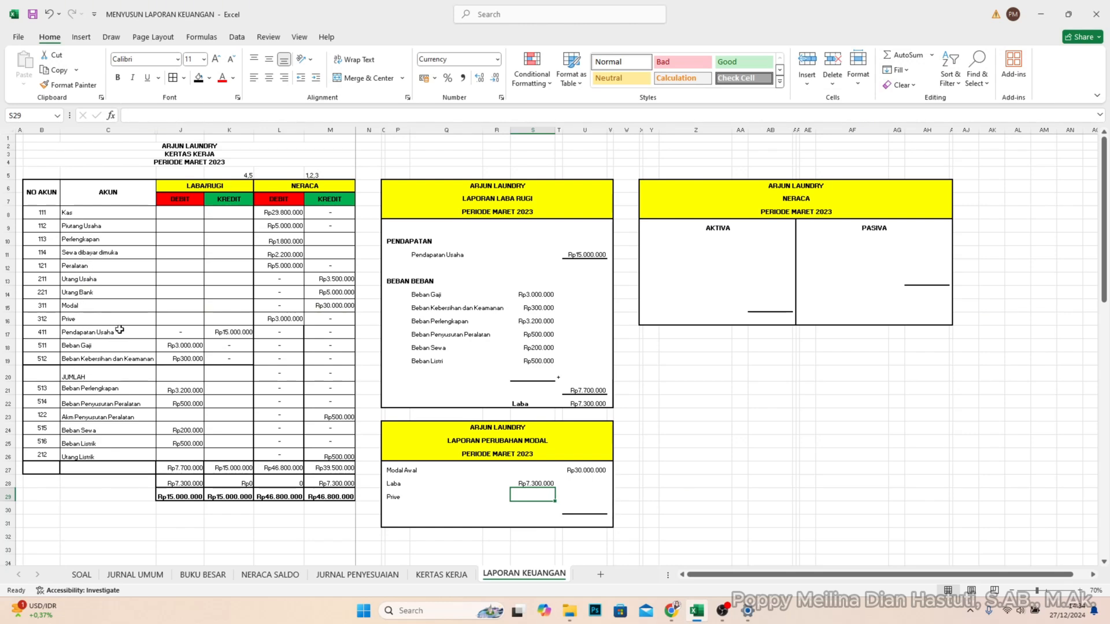
pyautogui.click(283, 319)
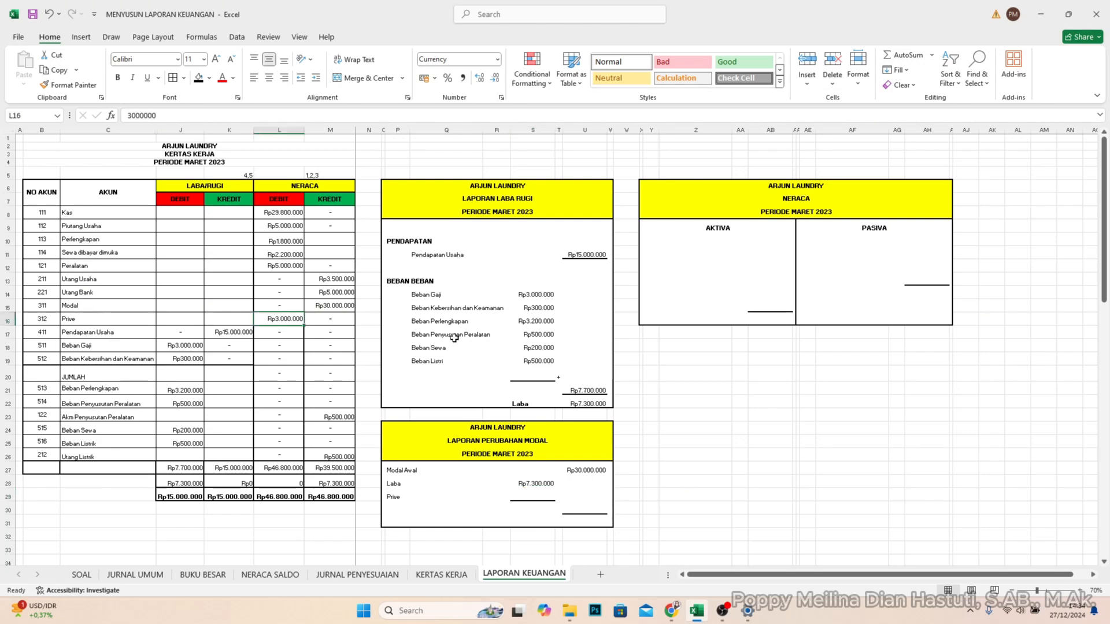
pyautogui.click(531, 498)
pyautogui.write('3000000')
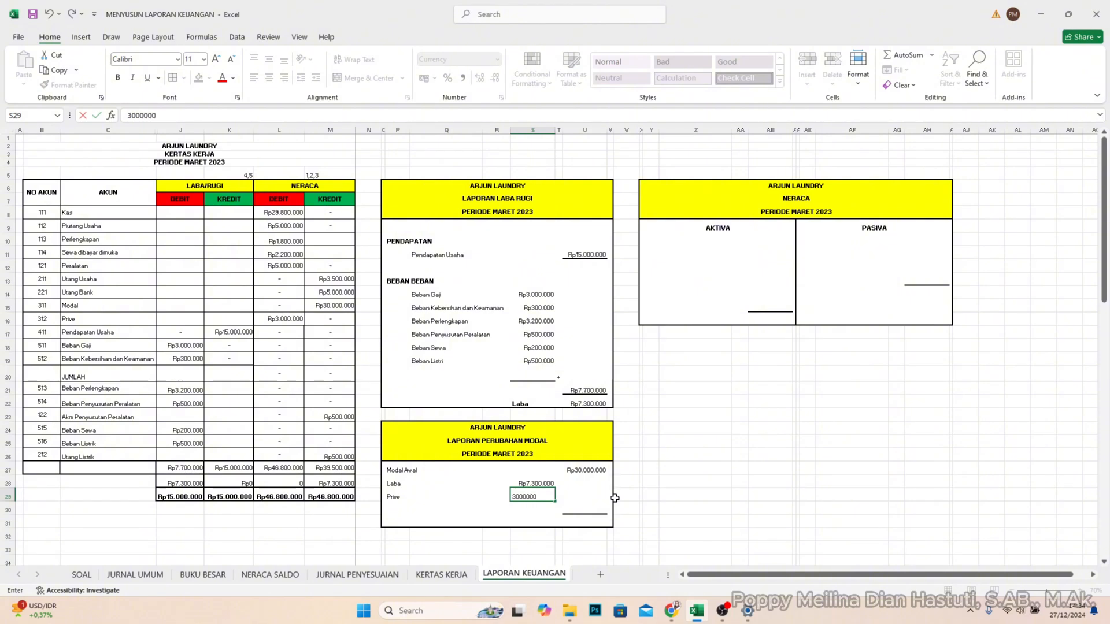
pyautogui.press('Return')
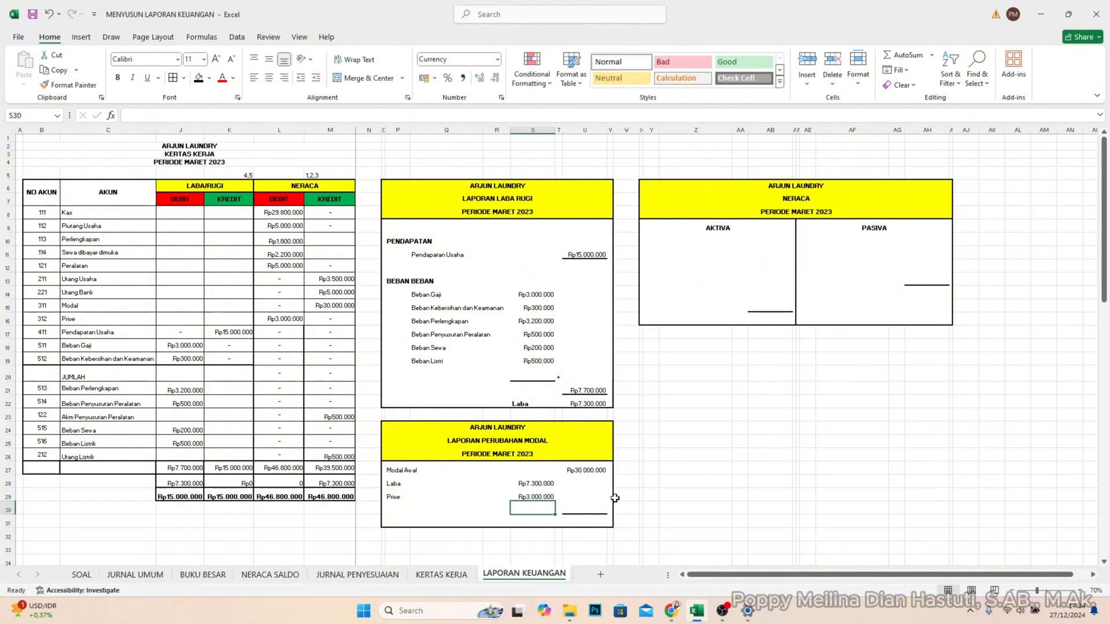
# - Enter a "-" sign in T29 beside the Prive amount in LAPORAN PERUBAHAN MODAL
pyautogui.click(560, 499)
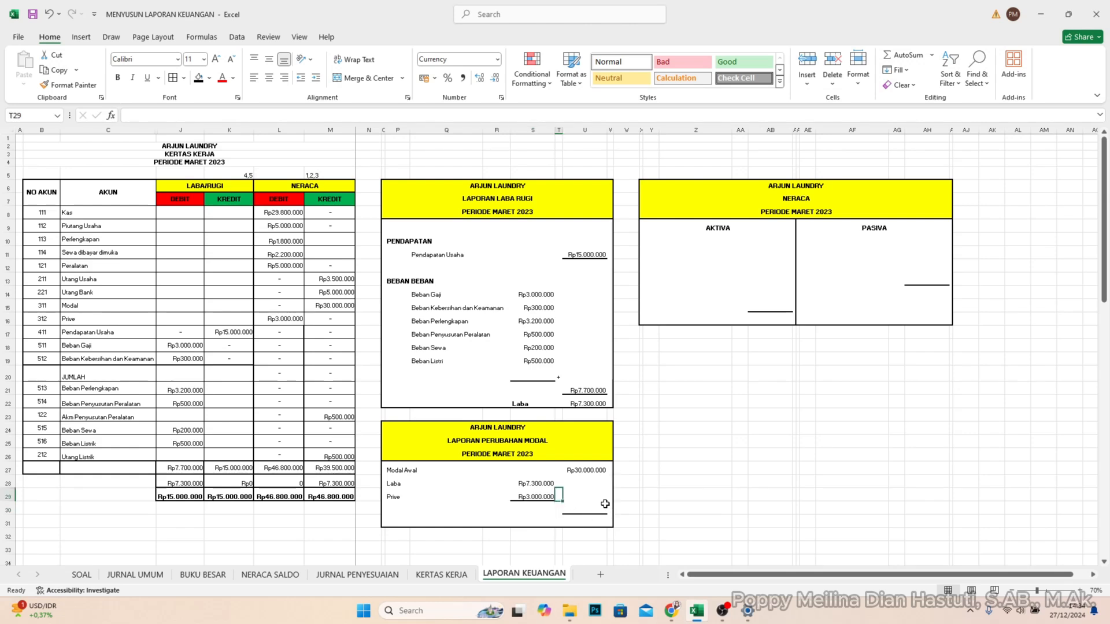
pyautogui.write('-')
pyautogui.press('Return')
# - Calculate the capital increase in U30 by subtracting Prive from Laba with =S28-S29
pyautogui.click(604, 507)
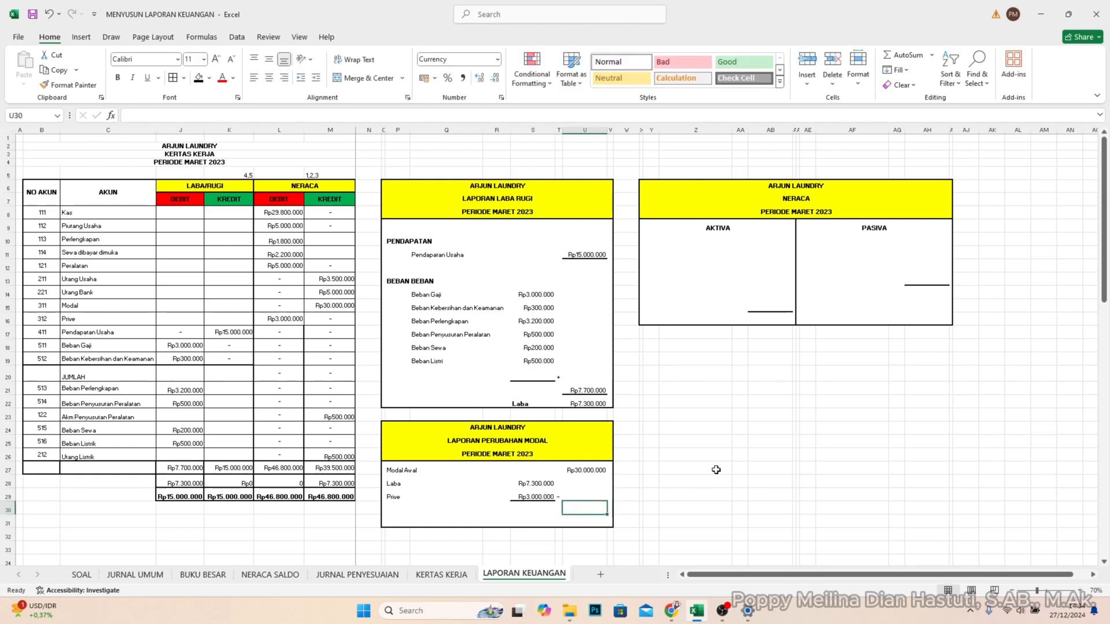
pyautogui.click(532, 485)
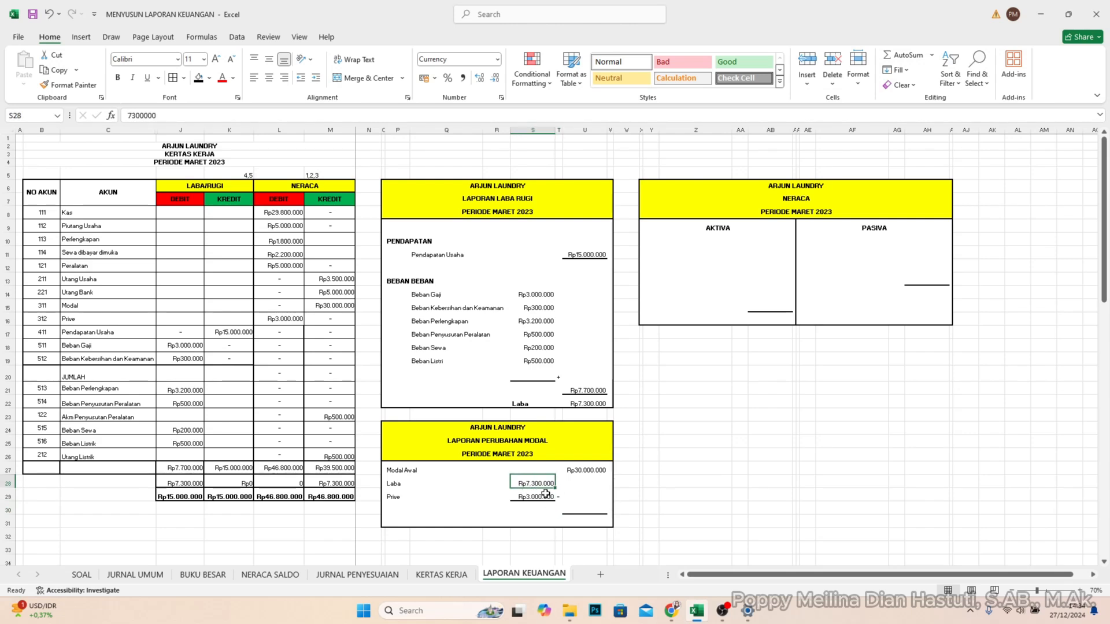
pyautogui.click(568, 507)
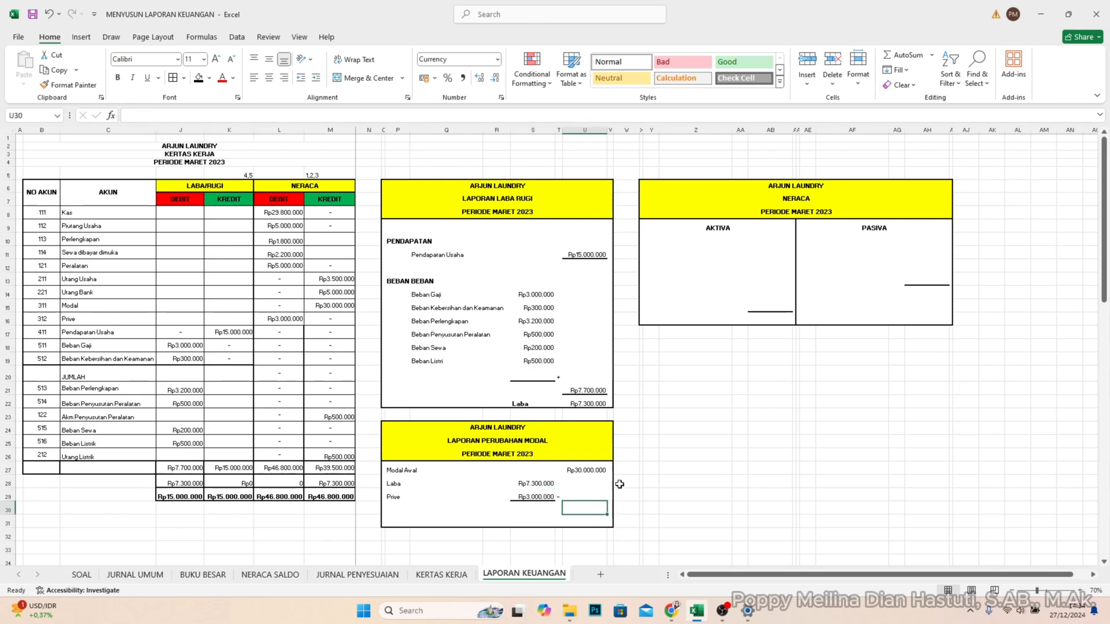
pyautogui.write('=')
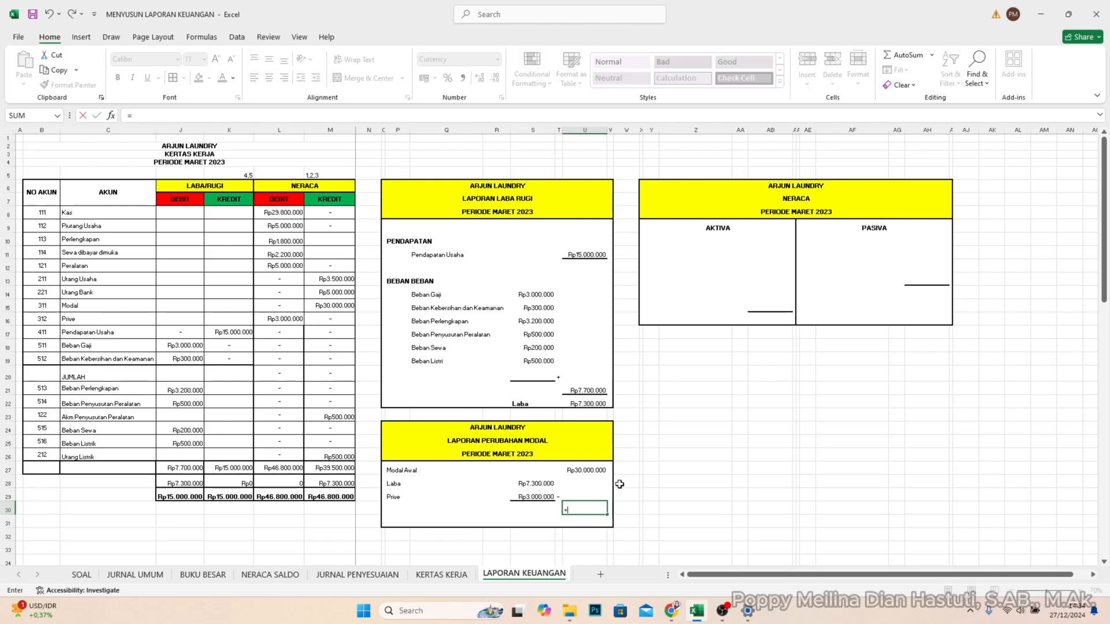
pyautogui.click(541, 489)
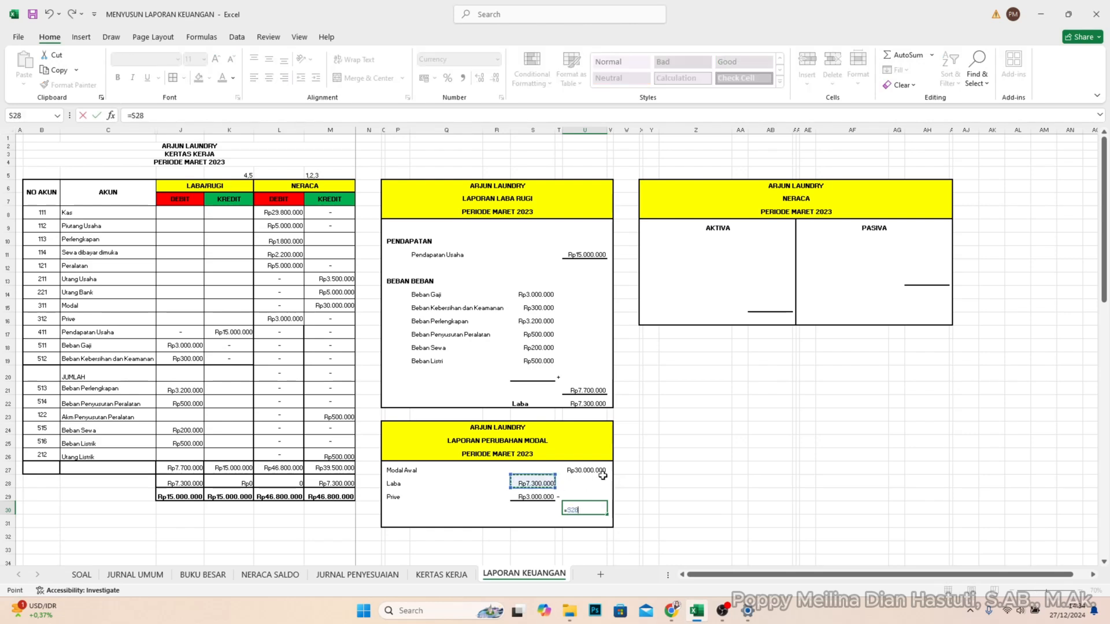
pyautogui.write('-')
pyautogui.click(533, 497)
pyautogui.press('Return')
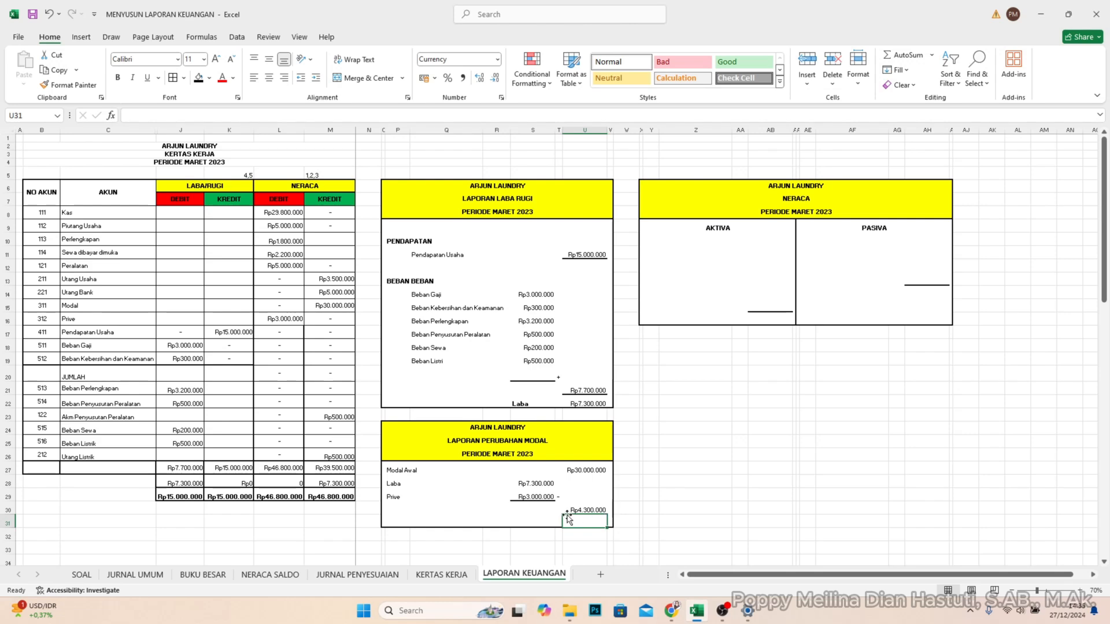
# - Label the capital increase row "Kenaikan Modal" in Q30
pyautogui.click(532, 507)
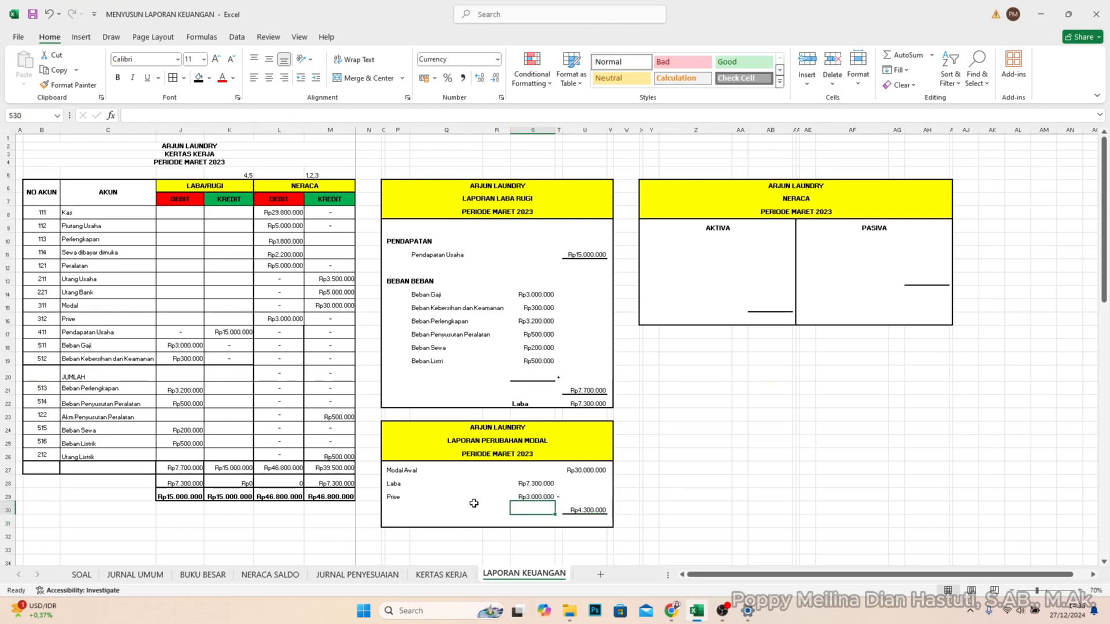
pyautogui.click(425, 507)
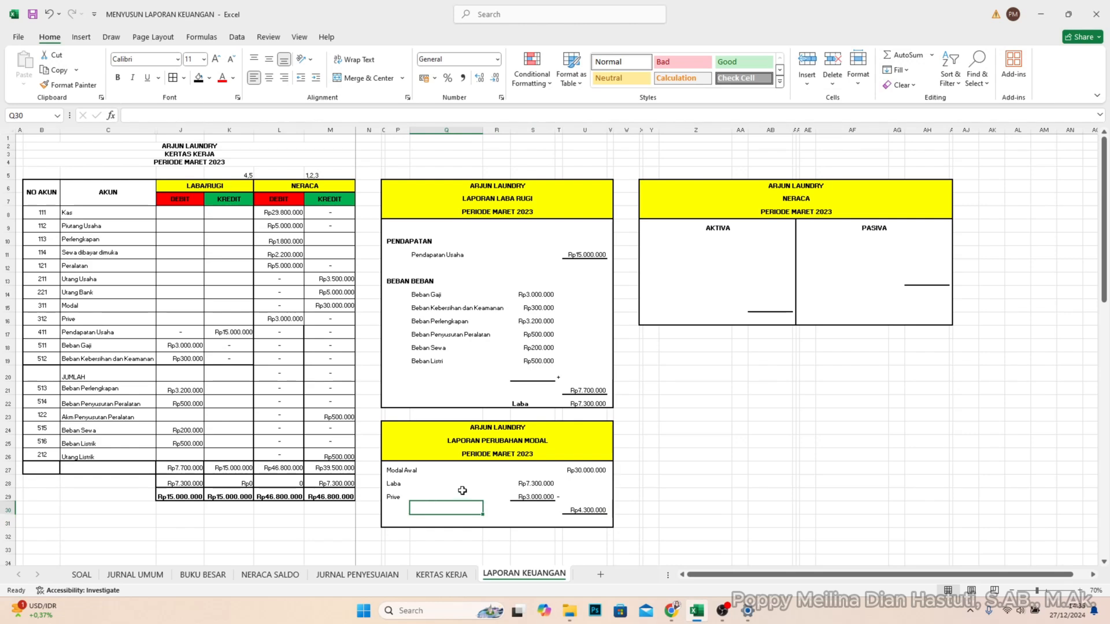
pyautogui.write('Kenaikan Modal')
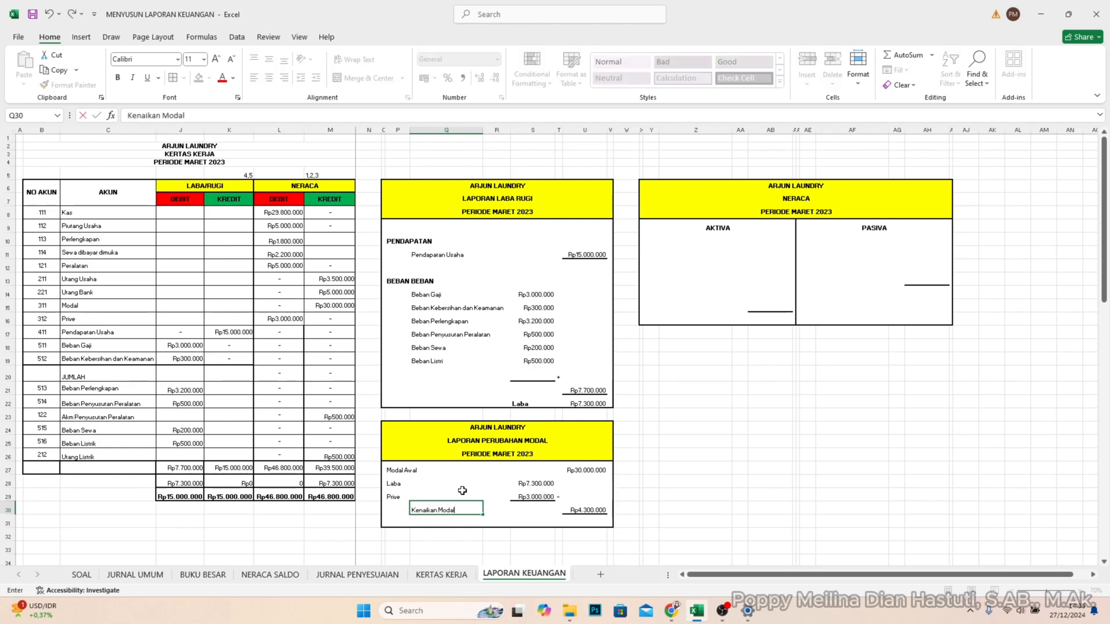
pyautogui.press('Return')
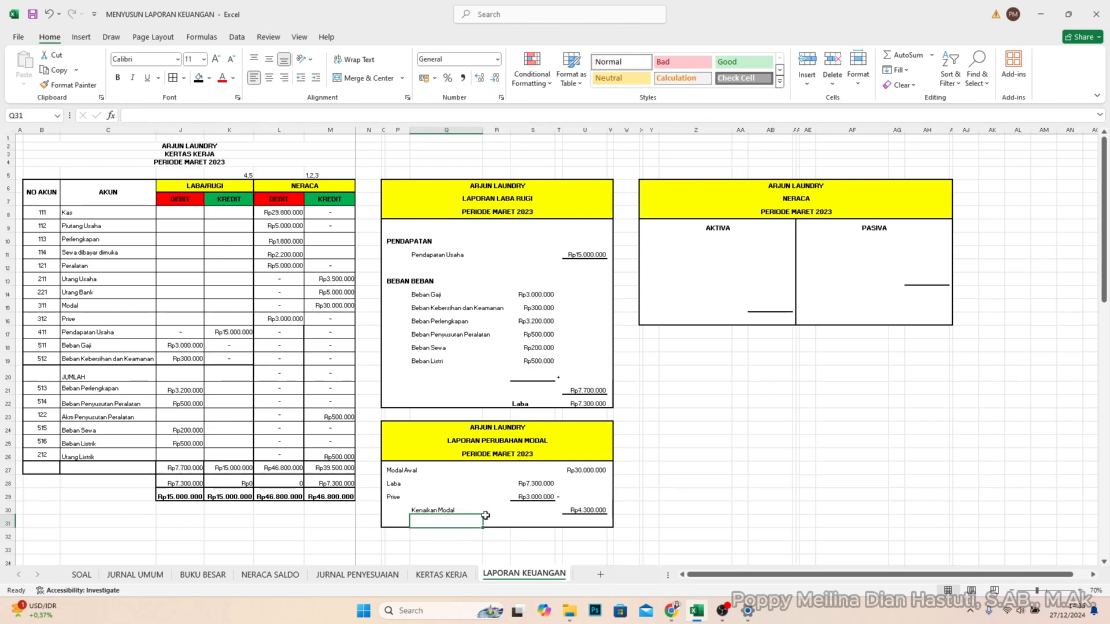
# - Enter the closing capital label "MODAL AKHIR" in S31 below the Kenaikan Modal row
pyautogui.click(514, 520)
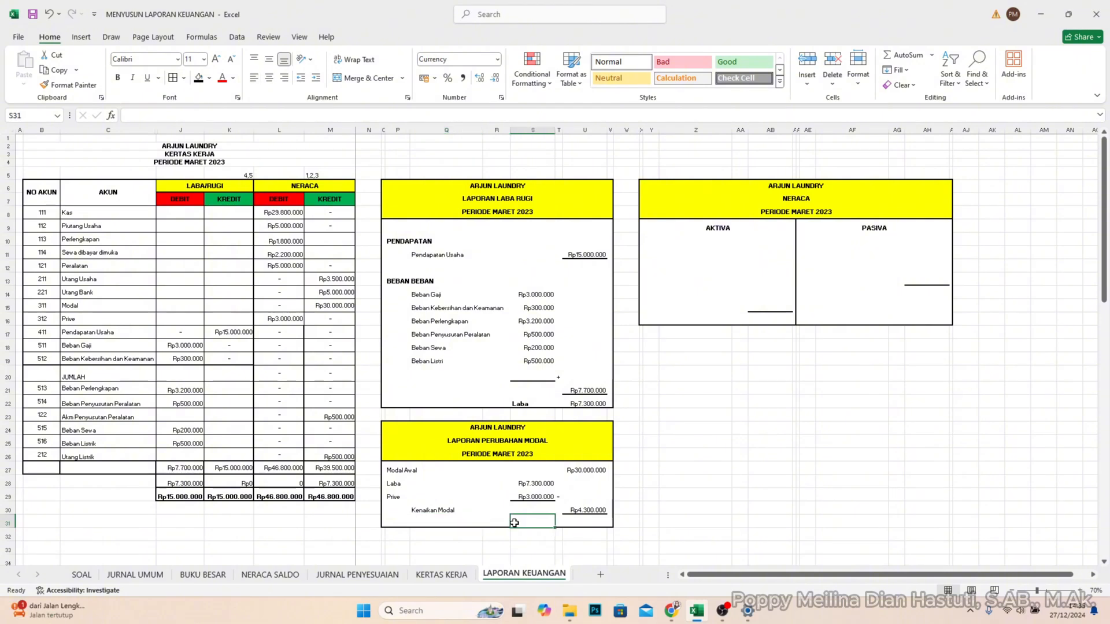
pyautogui.write('MOD')
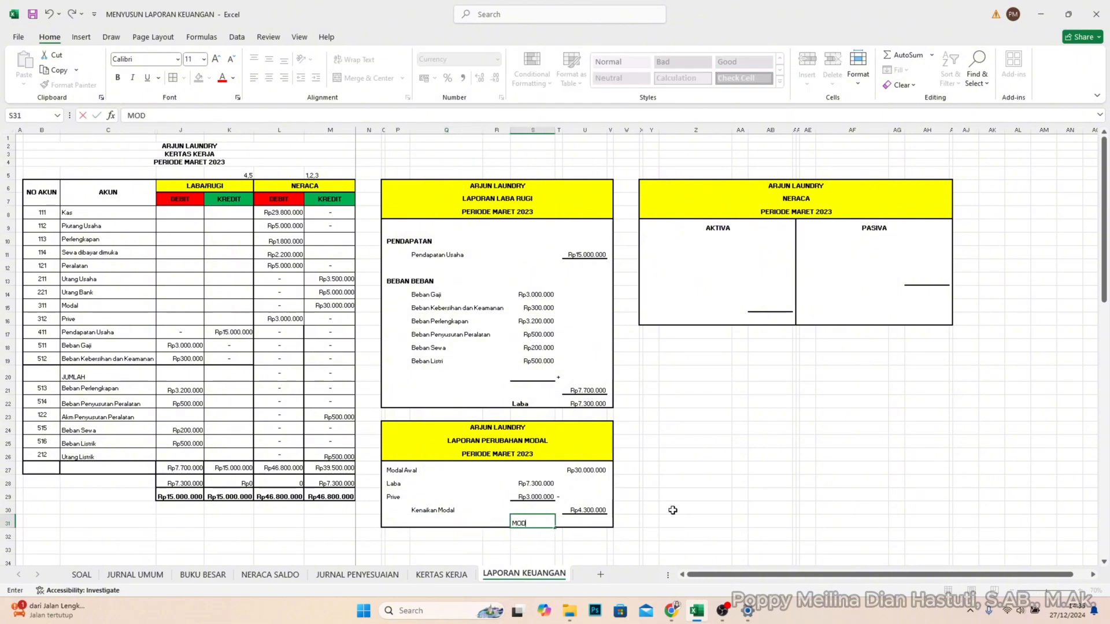
pyautogui.write('AL AKHIRN')
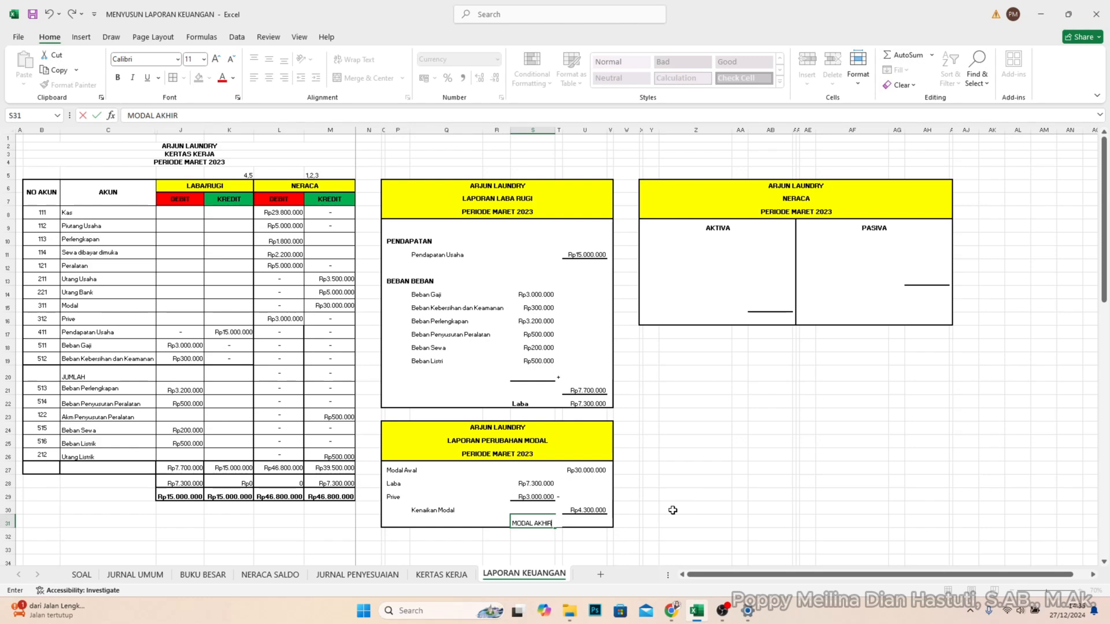
pyautogui.press('Tab')
pyautogui.press('Tab')
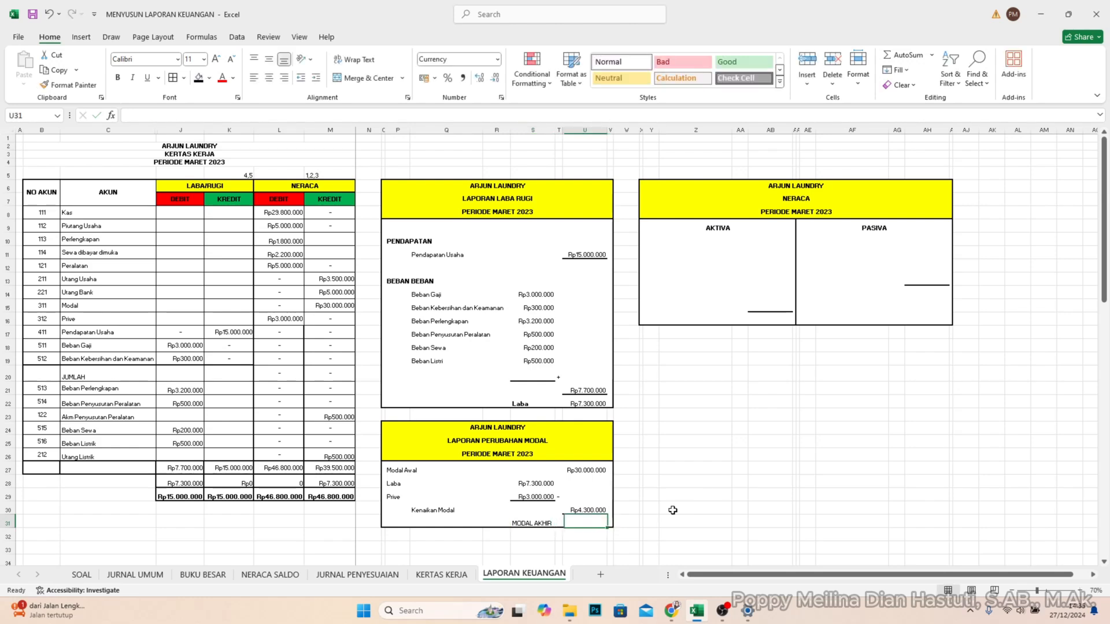
pyautogui.press('Tab')
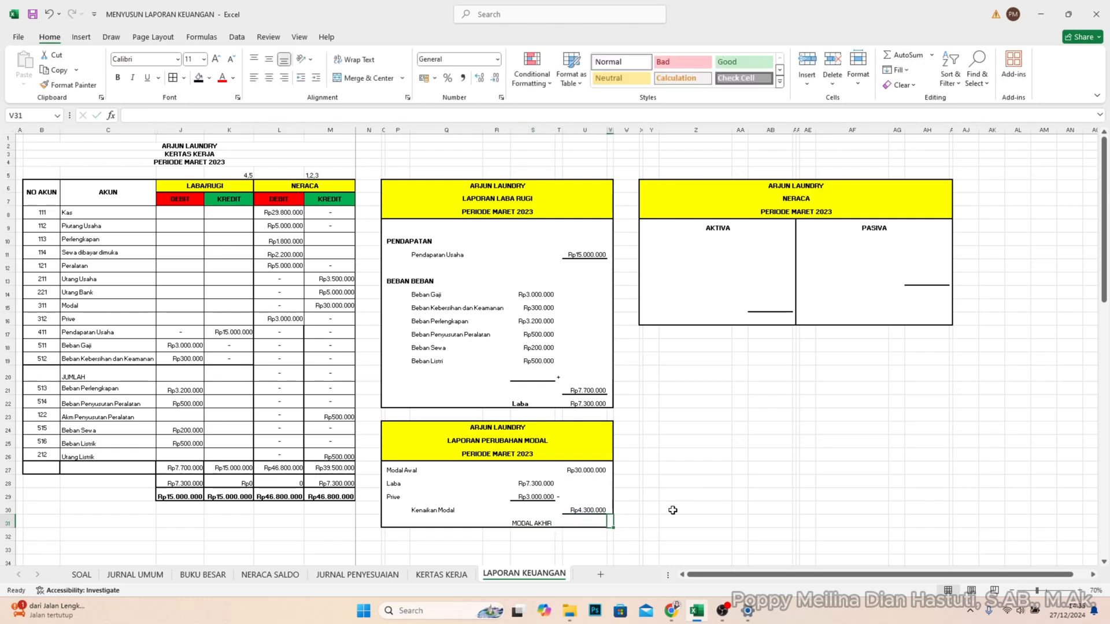
# - Calculate the closing capital in U31 by adding Modal Awal and Kenaikan Modal with =U27+U30
pyautogui.click(590, 528)
pyautogui.write('=')
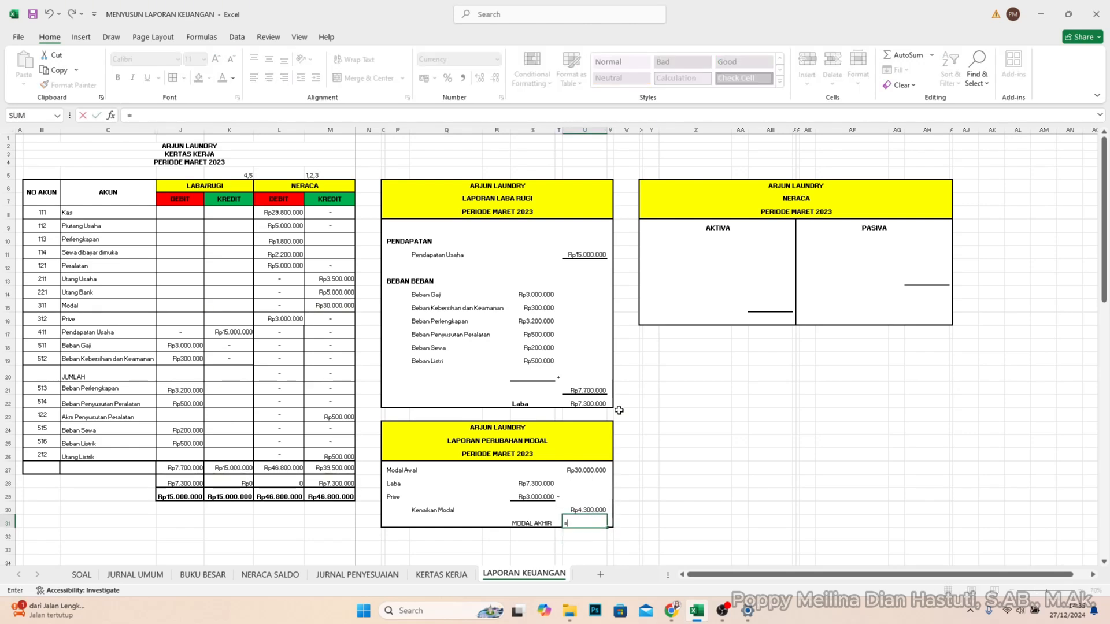
pyautogui.click(599, 472)
pyautogui.write('+')
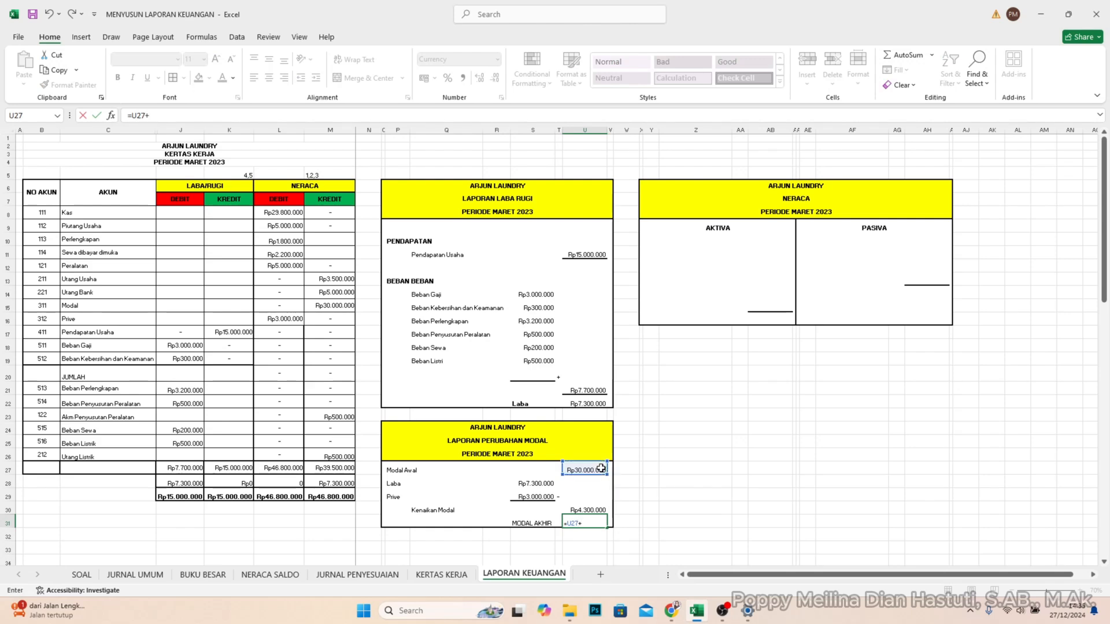
pyautogui.click(576, 511)
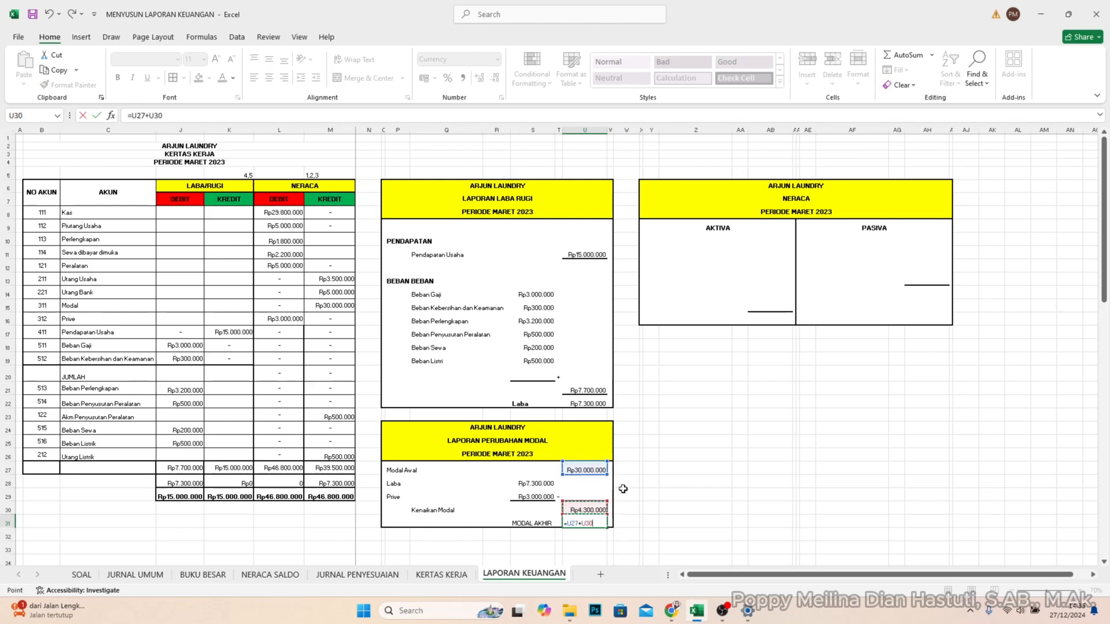
pyautogui.press('Return')
# - Make the "MODAL AKHIR" label in S31 bold
pyautogui.click(529, 524)
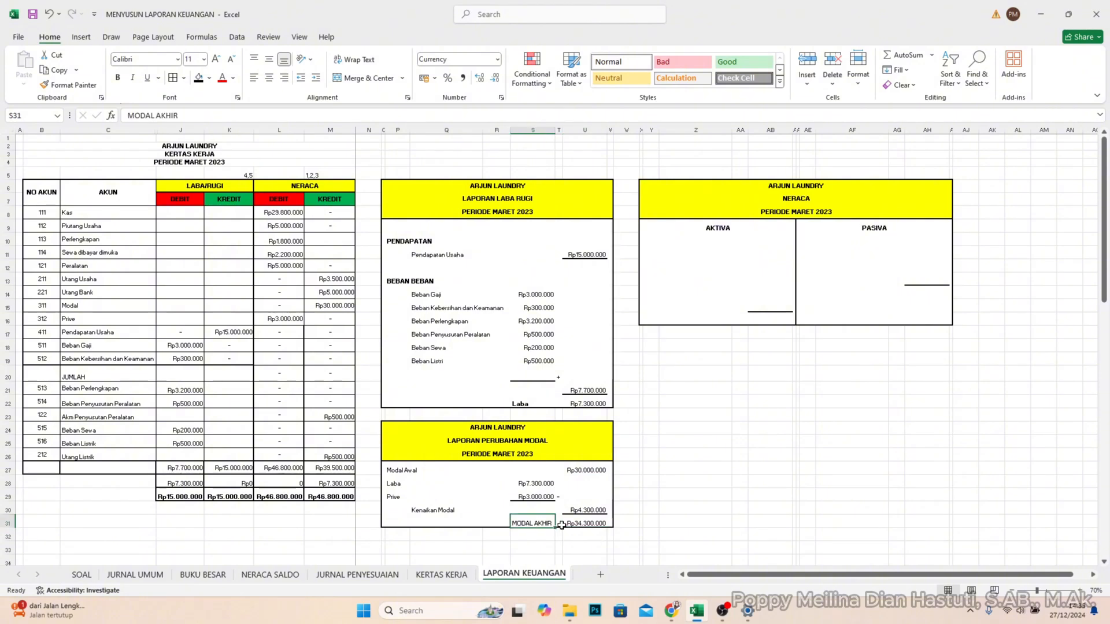
pyautogui.hotkey('ctrl', 'b')
pyautogui.click(589, 524)
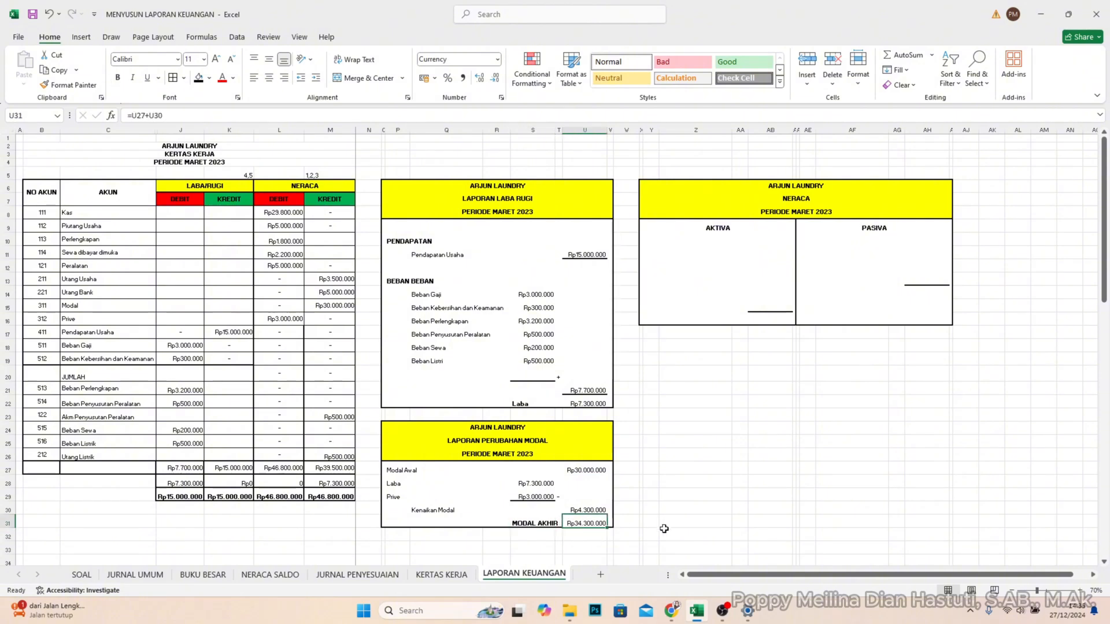
pyautogui.click(700, 417)
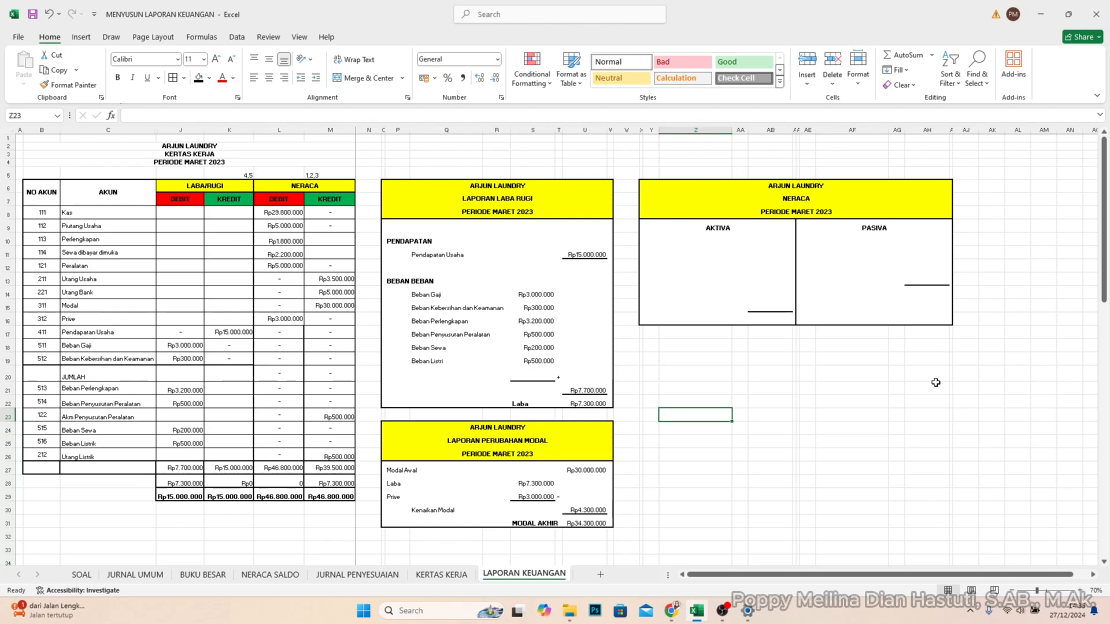
# - Examine the NERACA debit and credit columns of the KERTAS KERJA against the empty AKTIVA and PASIVA sections of the NERACA template
pyautogui.click(300, 132)
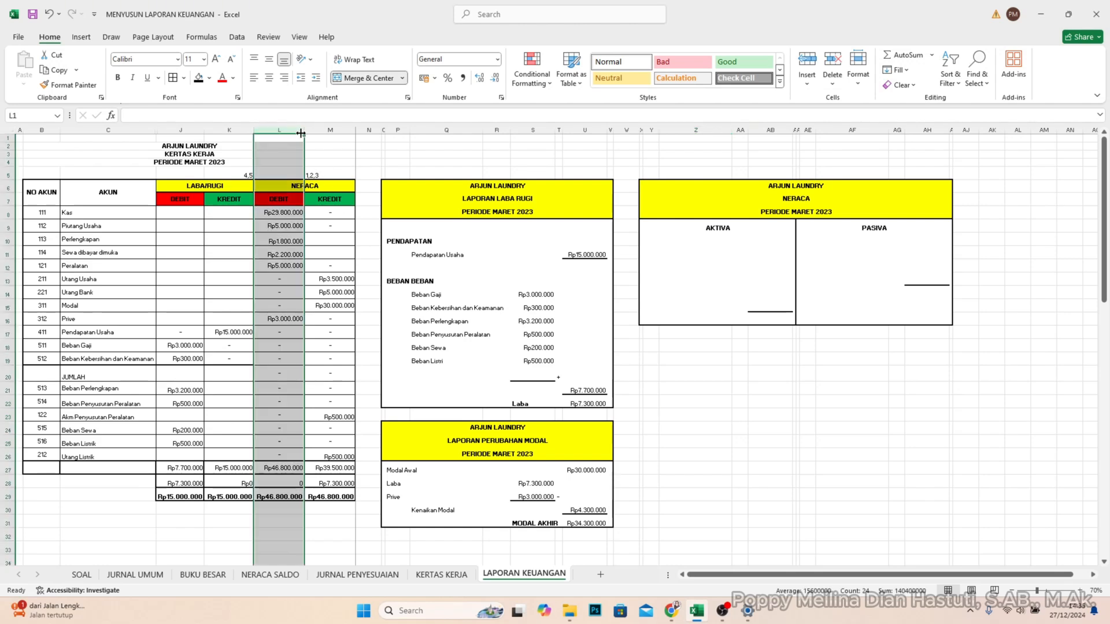
pyautogui.click(317, 128)
pyautogui.click(288, 139)
pyautogui.click(302, 131)
pyautogui.click(310, 130)
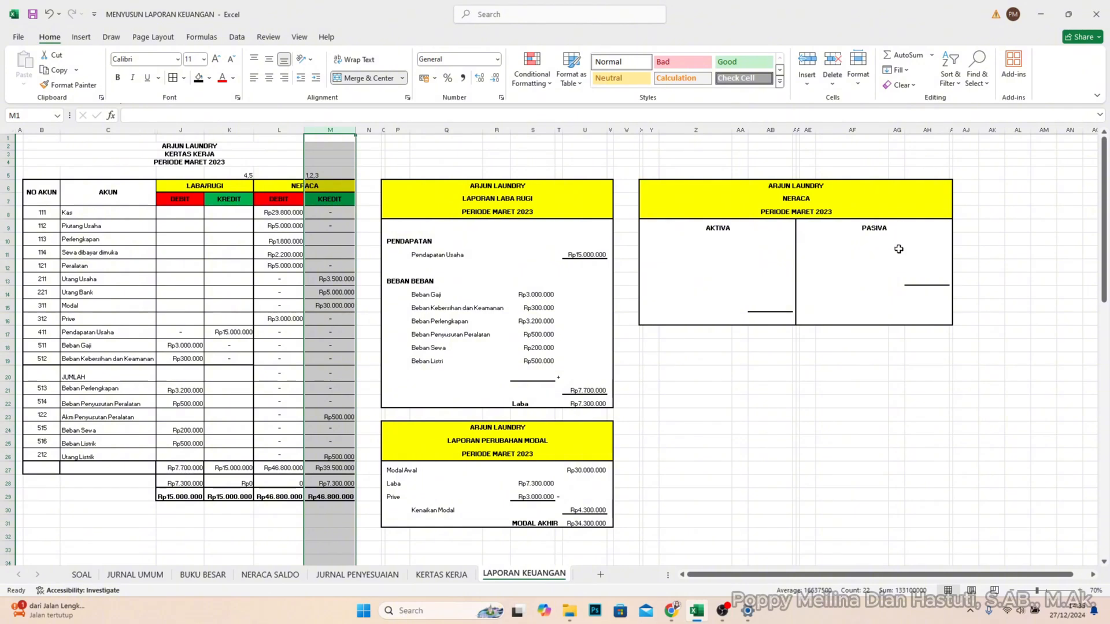
pyautogui.click(726, 262)
pyautogui.click(666, 235)
pyautogui.click(652, 238)
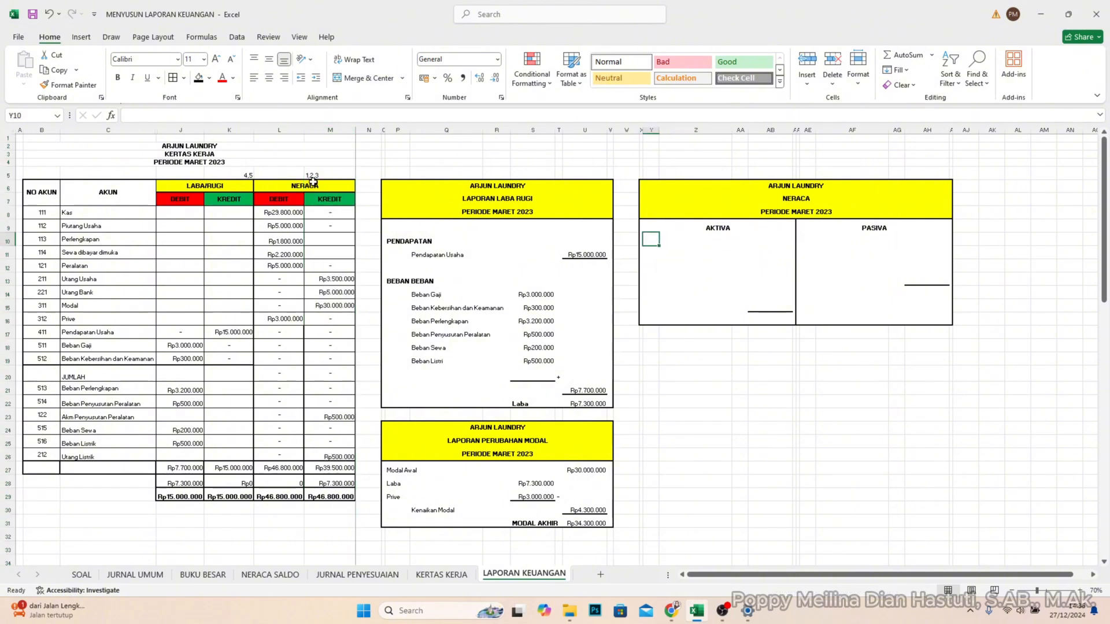
pyautogui.click(658, 263)
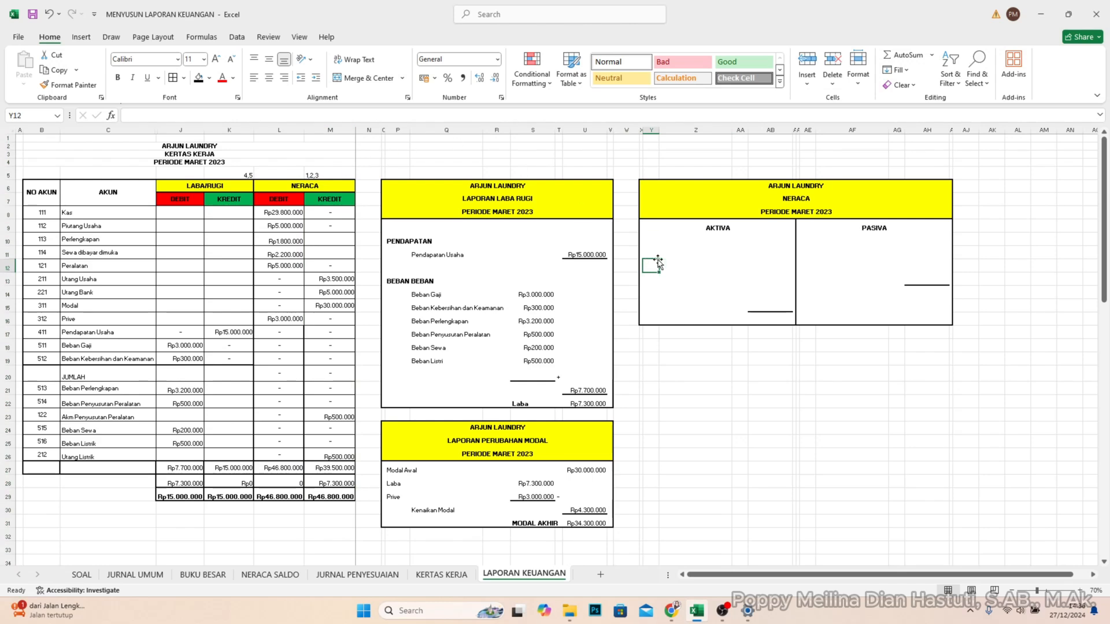
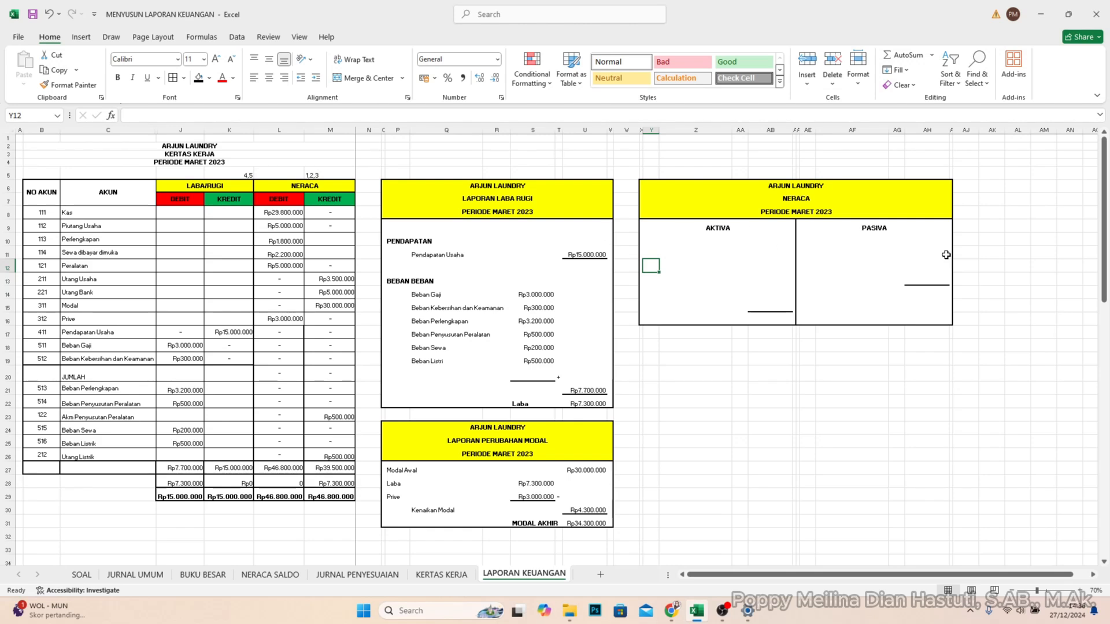
# - Copy the worksheet's Neraca debit amounts for Kas through Peralatan into the Aktiva amount column starting at AB10
pyautogui.click(653, 240)
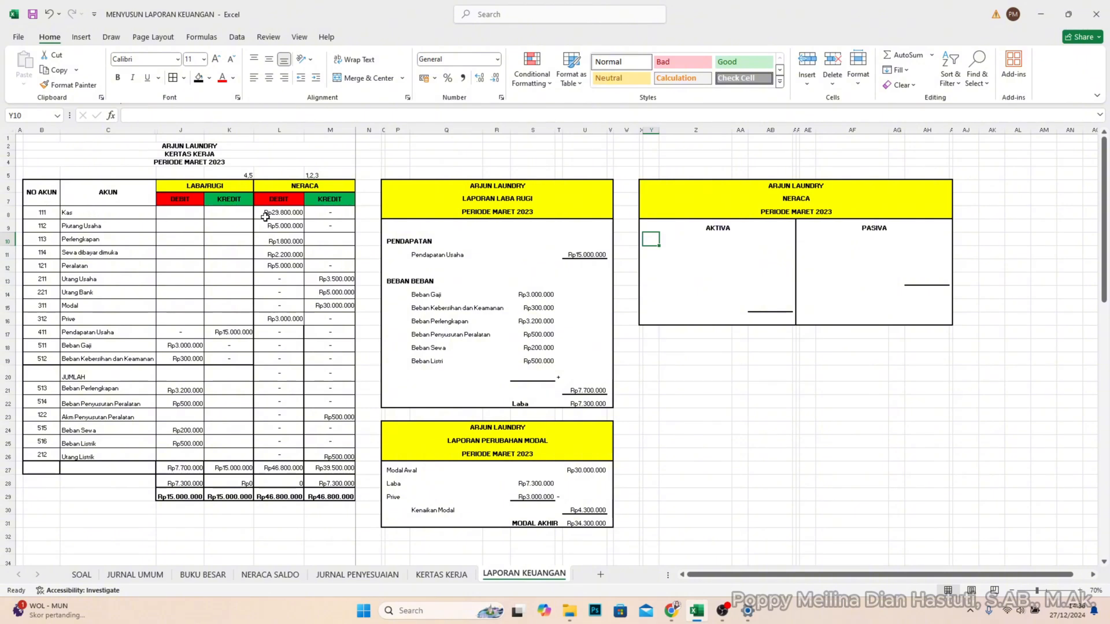
pyautogui.moveTo(265, 213); pyautogui.dragTo(268, 268)
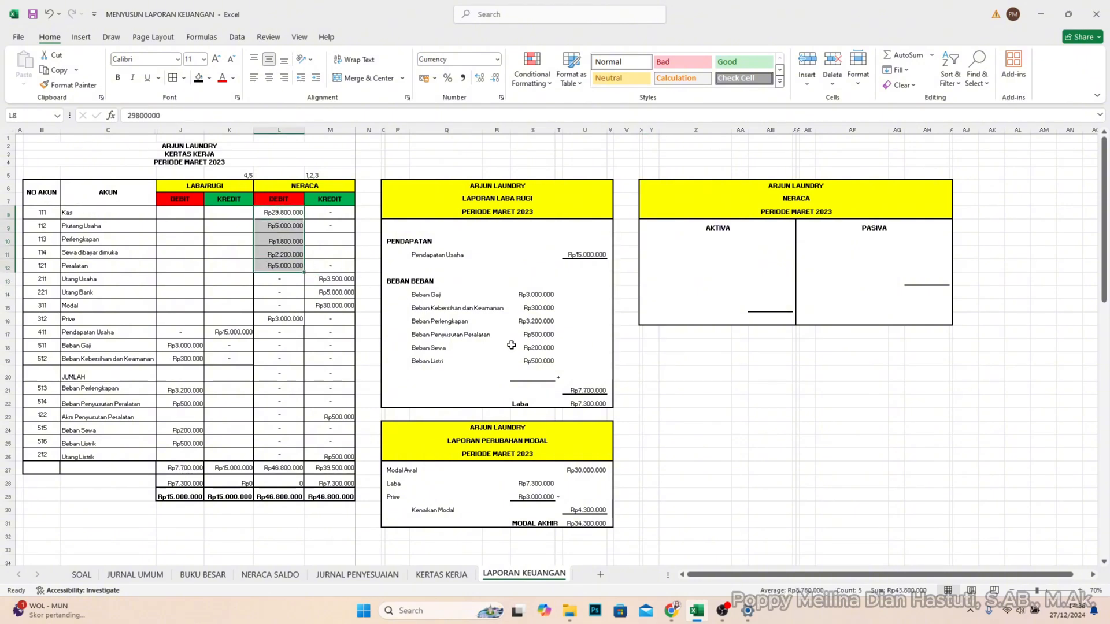
pyautogui.hotkey('ctrl', 'c')
pyautogui.click(762, 238)
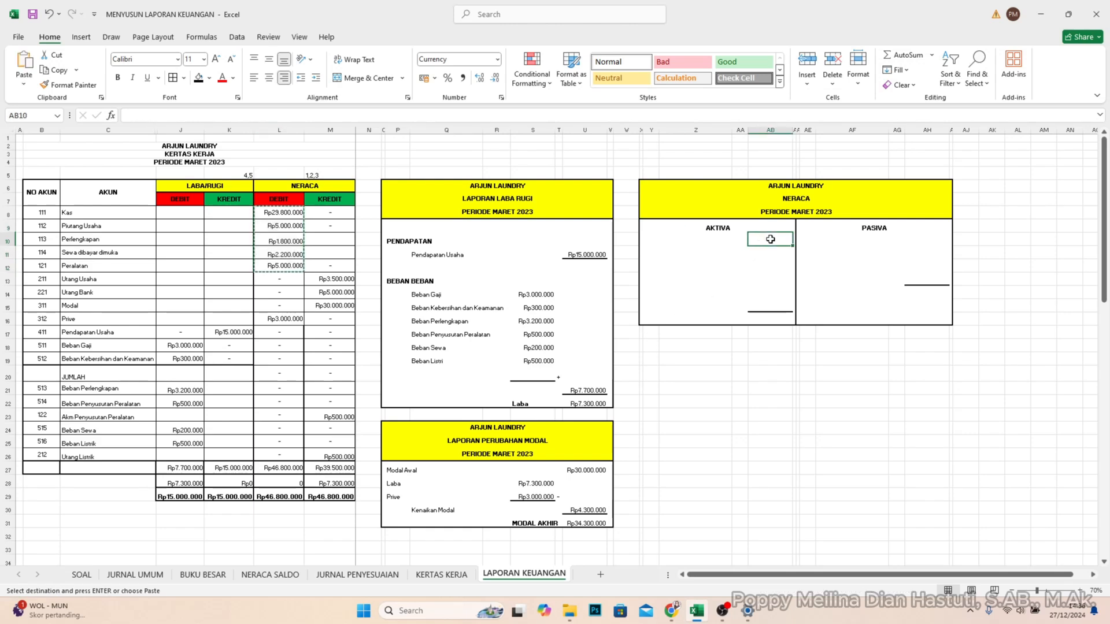
pyautogui.hotkey('ctrl', 'v')
# - Enter account code 111 and the name Kas in the first Aktiva row of the balance sheet
pyautogui.click(651, 240)
pyautogui.write('111')
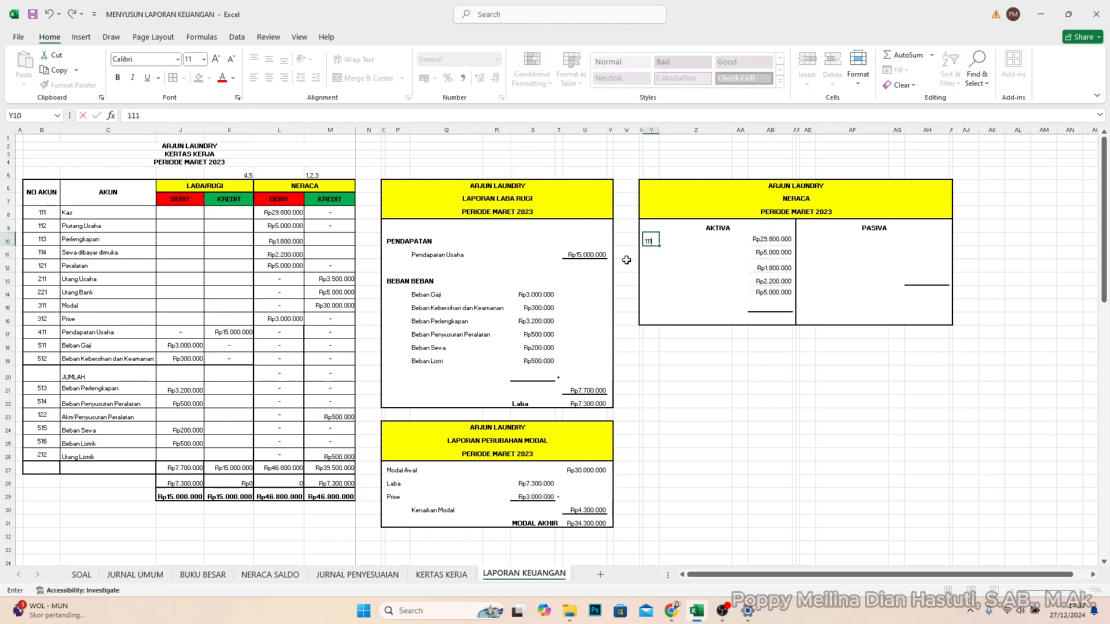
pyautogui.press('Tab')
pyautogui.write('Kas')
pyautogui.press('Return')
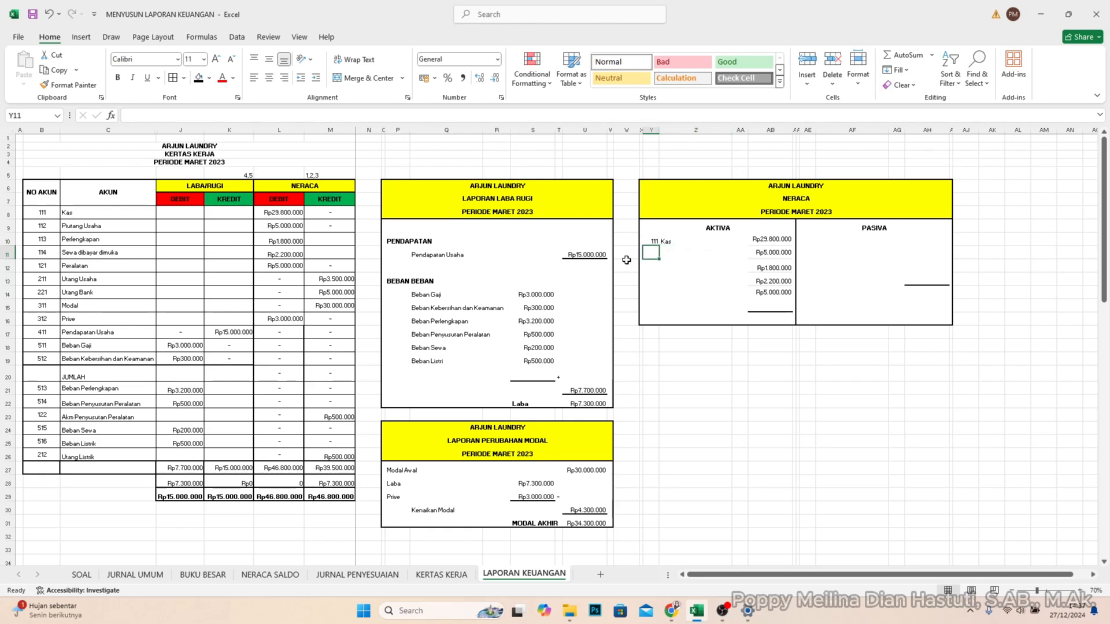
# - Enter the Aktiva account names Piutang Usaha, Perlengkapan, Sewa dibayar dimuka and Peralatan below Kas
pyautogui.press('Tab')
pyautogui.write('Piutang Usaha')
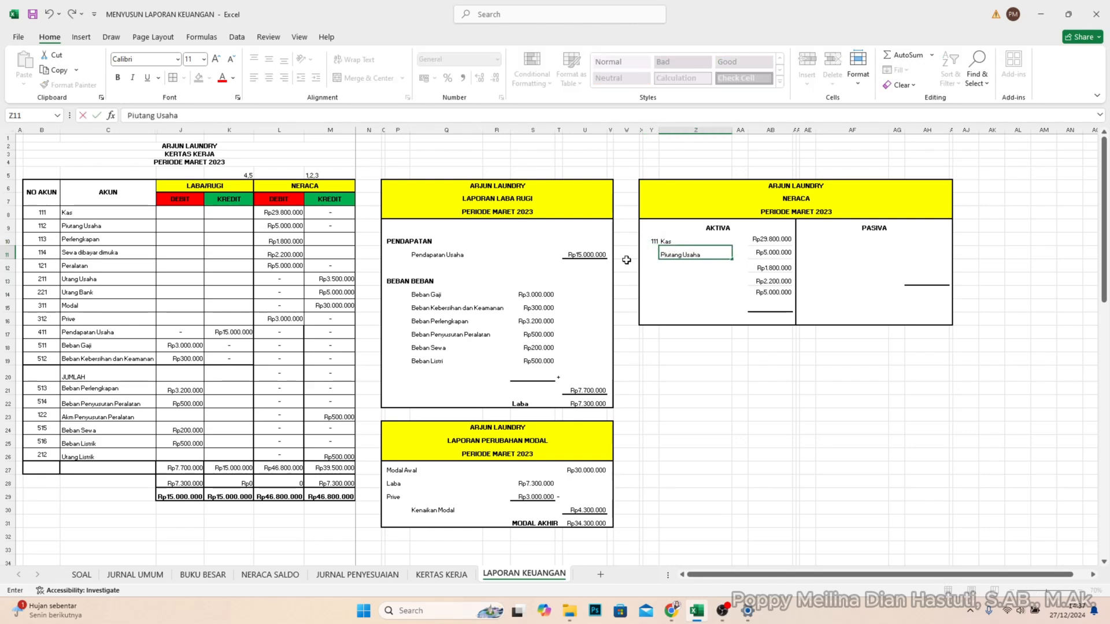
pyautogui.press('Return')
pyautogui.write('Perlengkapan')
pyautogui.press('Return')
pyautogui.write('S')
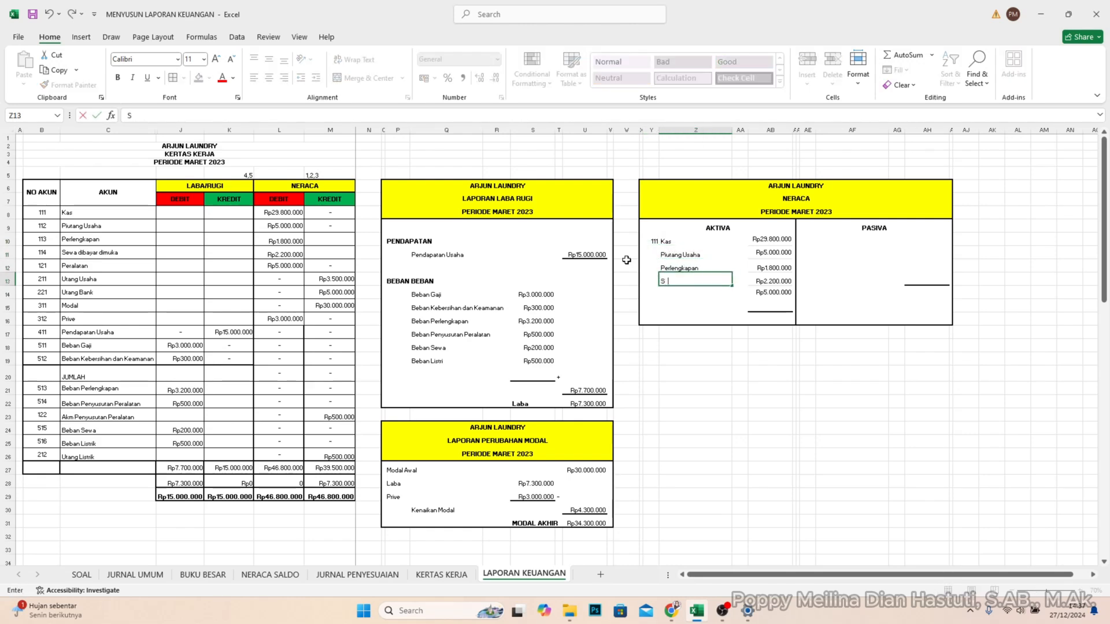
pyautogui.write('ewa dibayar dimu')
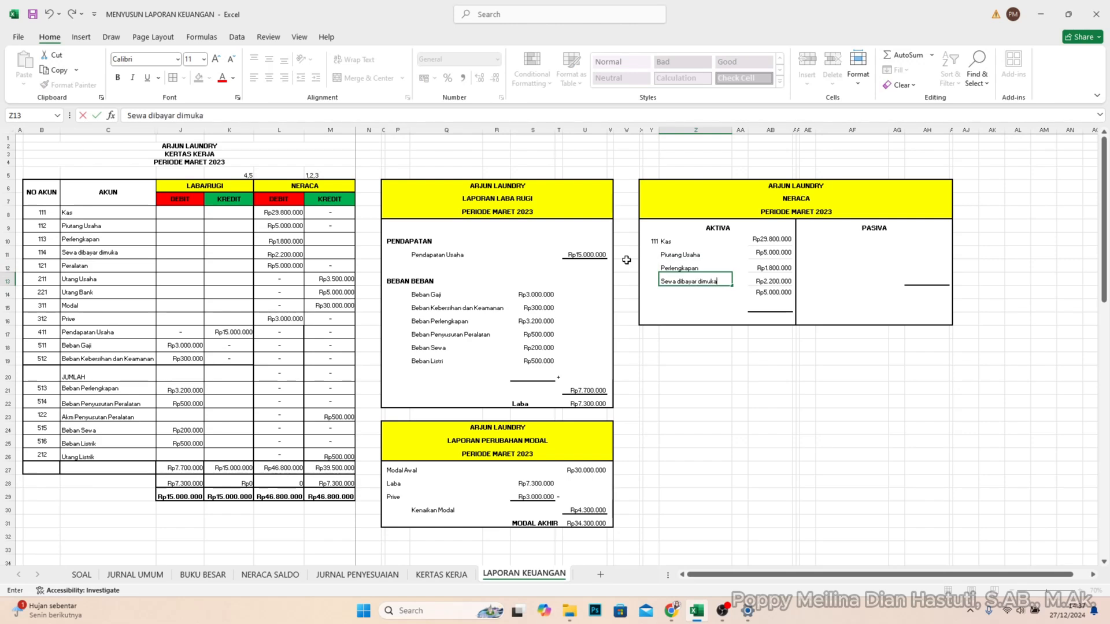
pyautogui.write('ka')
pyautogui.press('Return')
pyautogui.write('Peralatan')
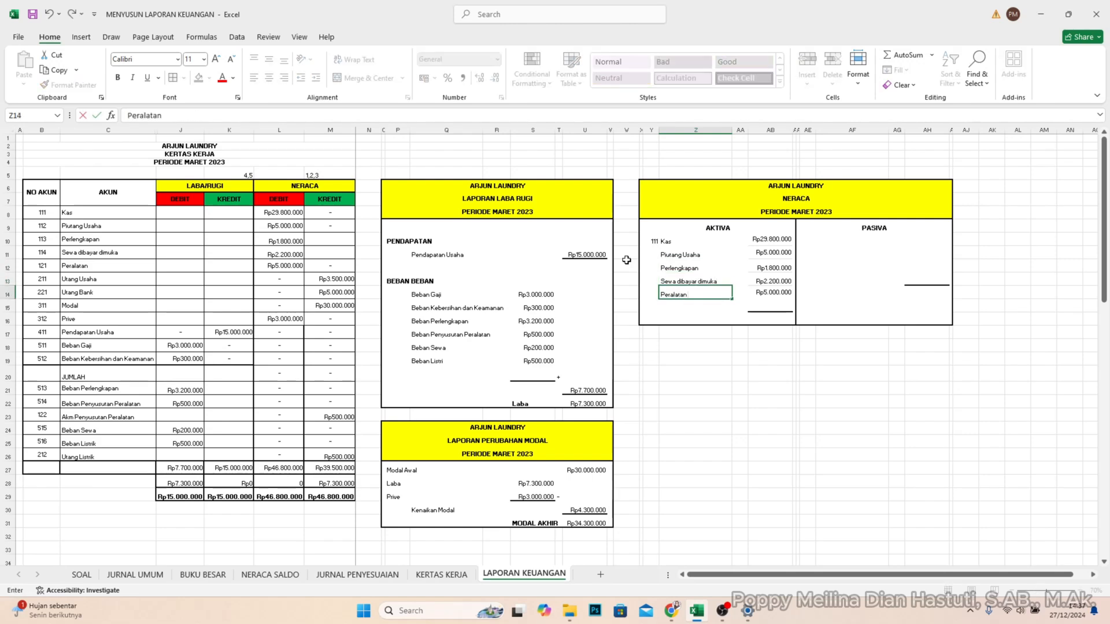
pyautogui.press('Return')
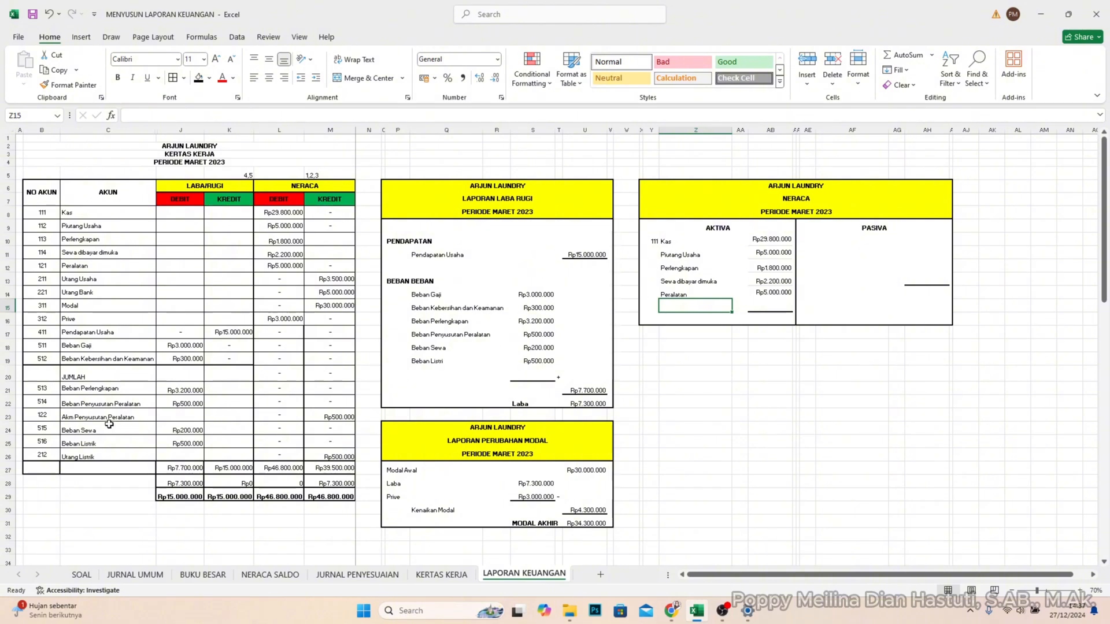
# - Add the account name Akm Penyst Peralatan below Peralatan in the Aktiva section
pyautogui.click(53, 418)
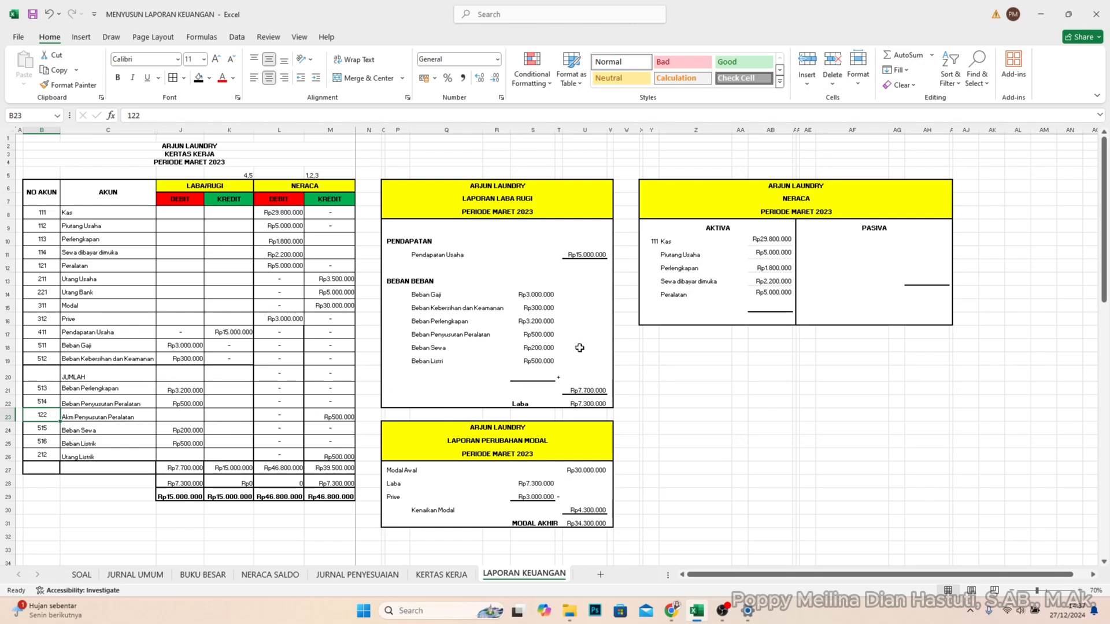
pyautogui.click(680, 307)
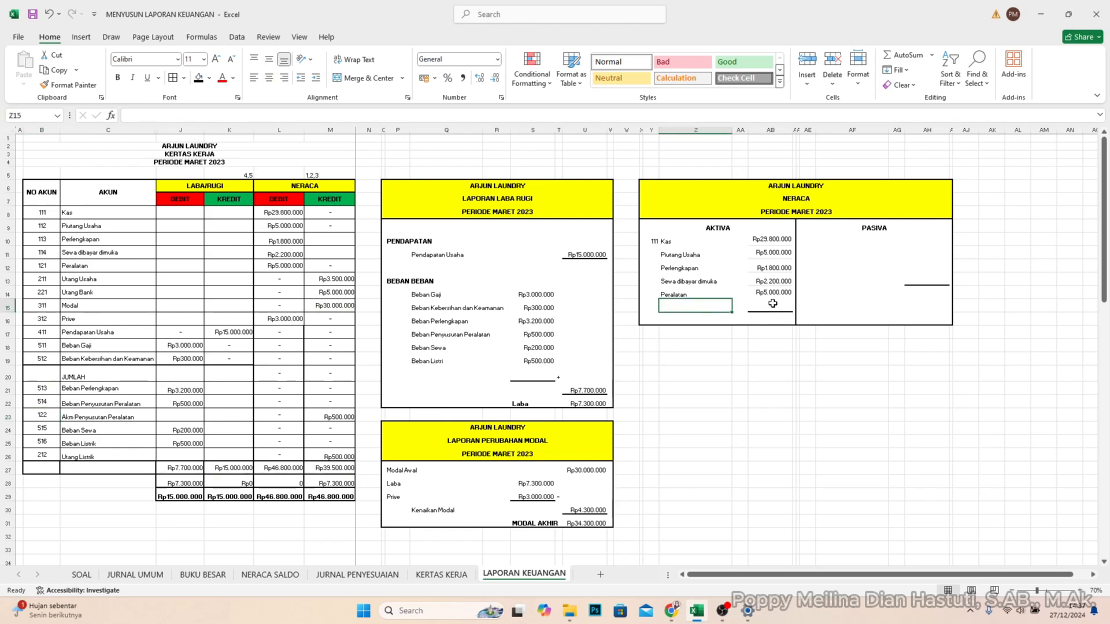
pyautogui.write('Akm')
pyautogui.write('Penyst Pe')
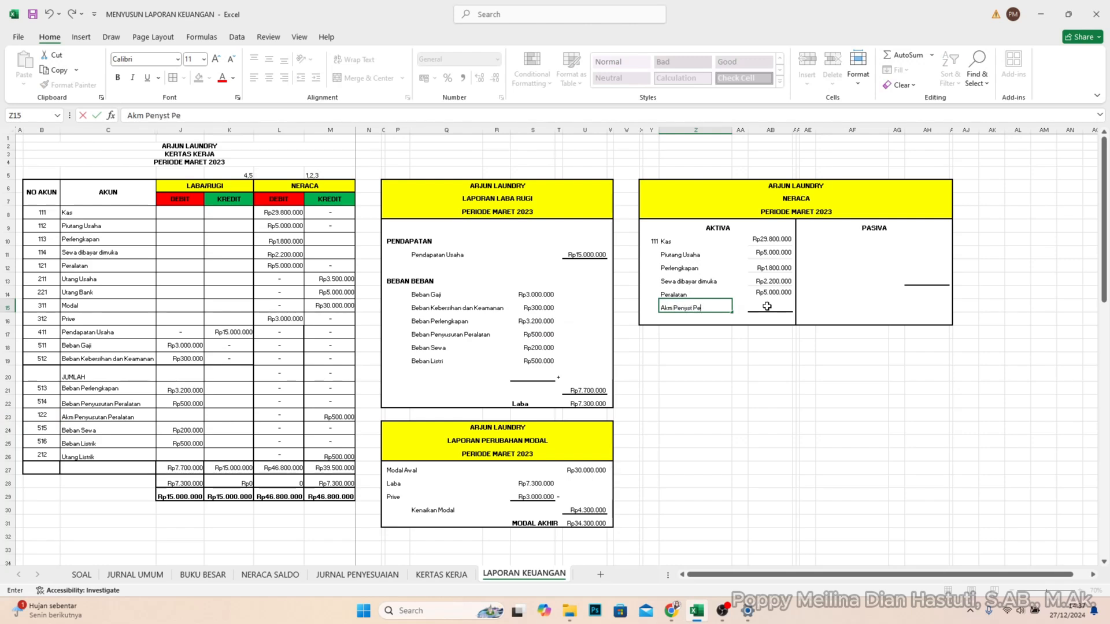
pyautogui.write('ralatan')
# - Enter account codes 112, 113, 114, 121 and 212 beside the Aktiva accounts from Piutang Usaha to Akm Penyst Peralatan
pyautogui.click(657, 254)
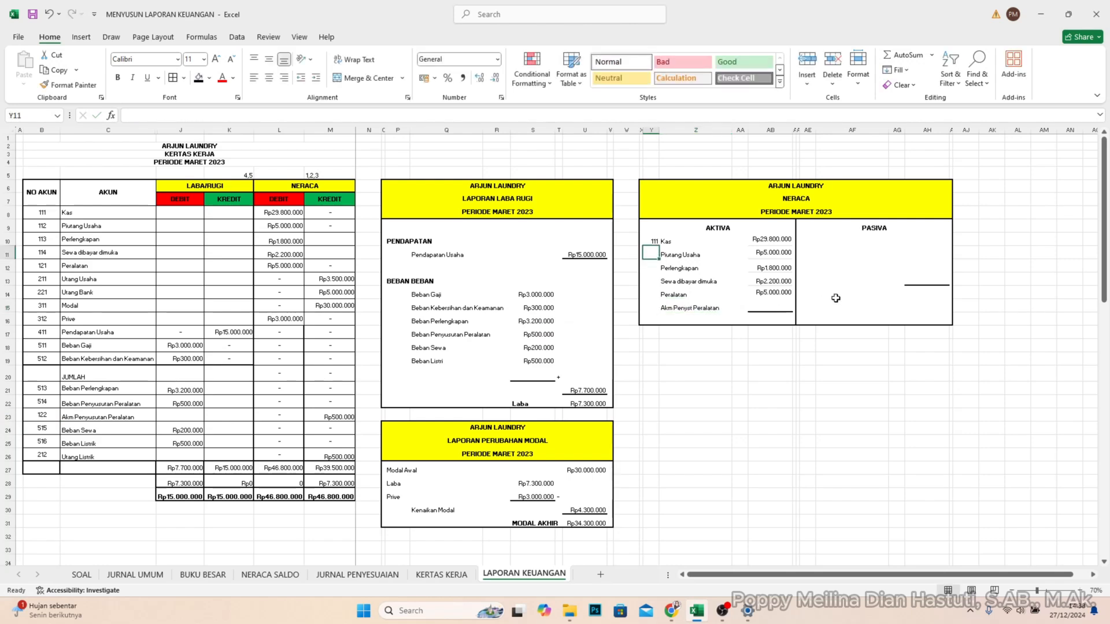
pyautogui.write('112')
pyautogui.press('Return')
pyautogui.write('113')
pyautogui.press('Return')
pyautogui.write('11')
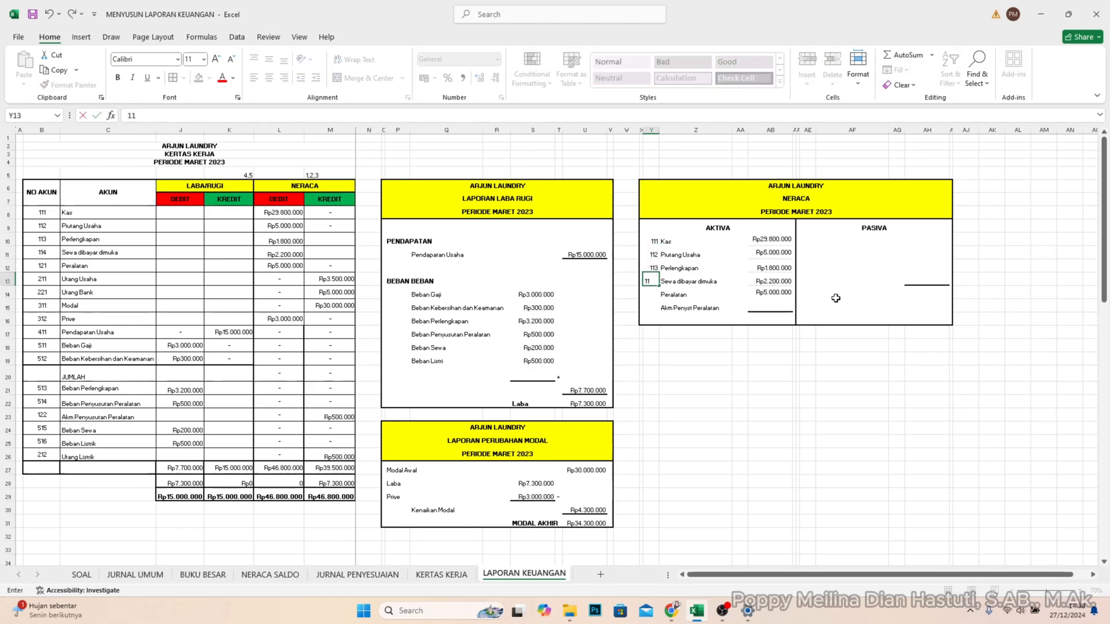
pyautogui.write('4')
pyautogui.press('Return')
pyautogui.write('121')
pyautogui.press('Return')
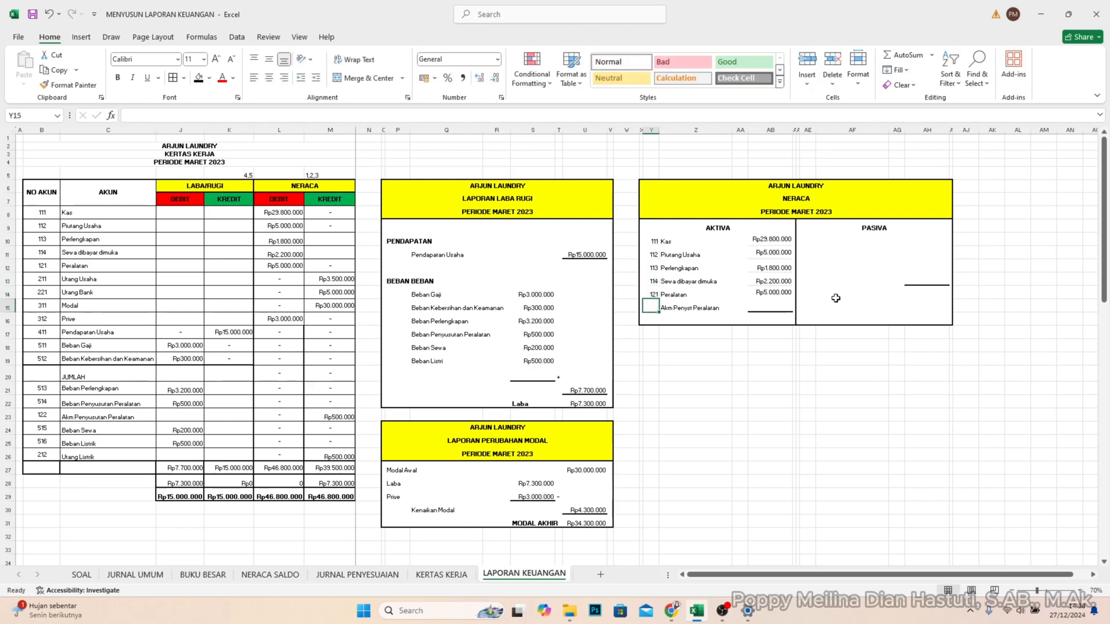
pyautogui.write('212')
pyautogui.press('Tab')
pyautogui.press('Tab')
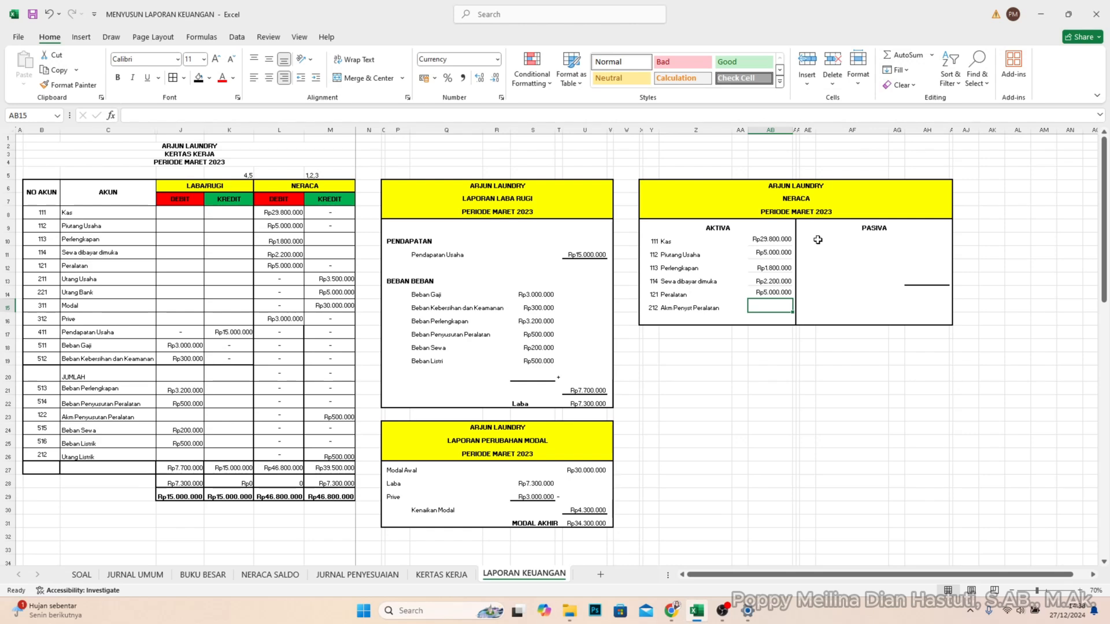
# - Enter the Akm Penyst Peralatan amount in AB15 as a negative 500000 using parentheses
pyautogui.click(743, 306)
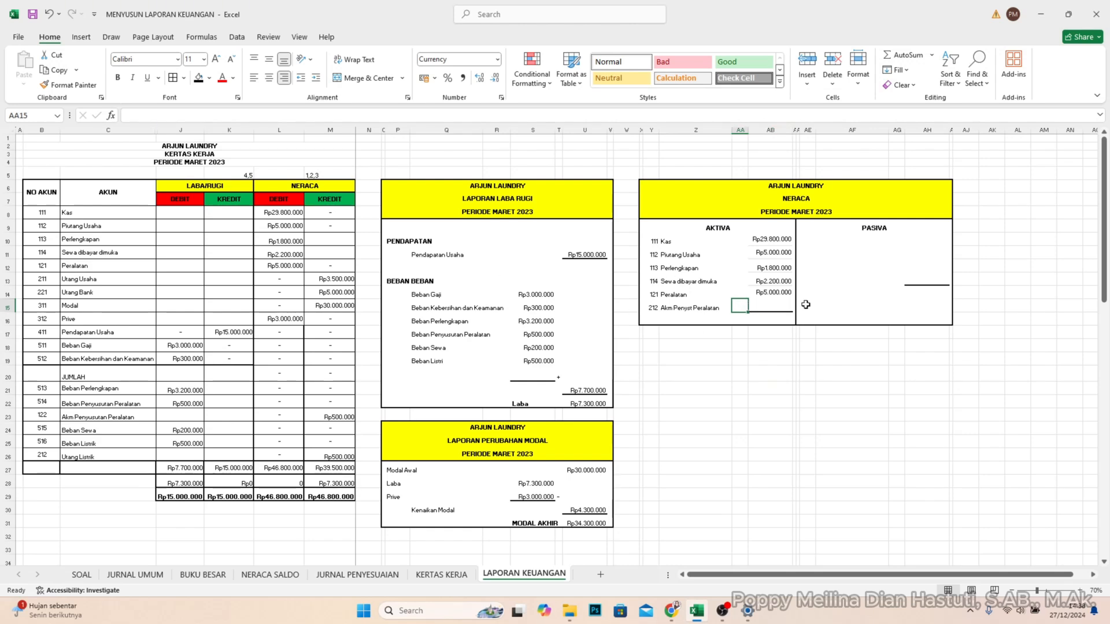
pyautogui.press('Right')
pyautogui.write('(')
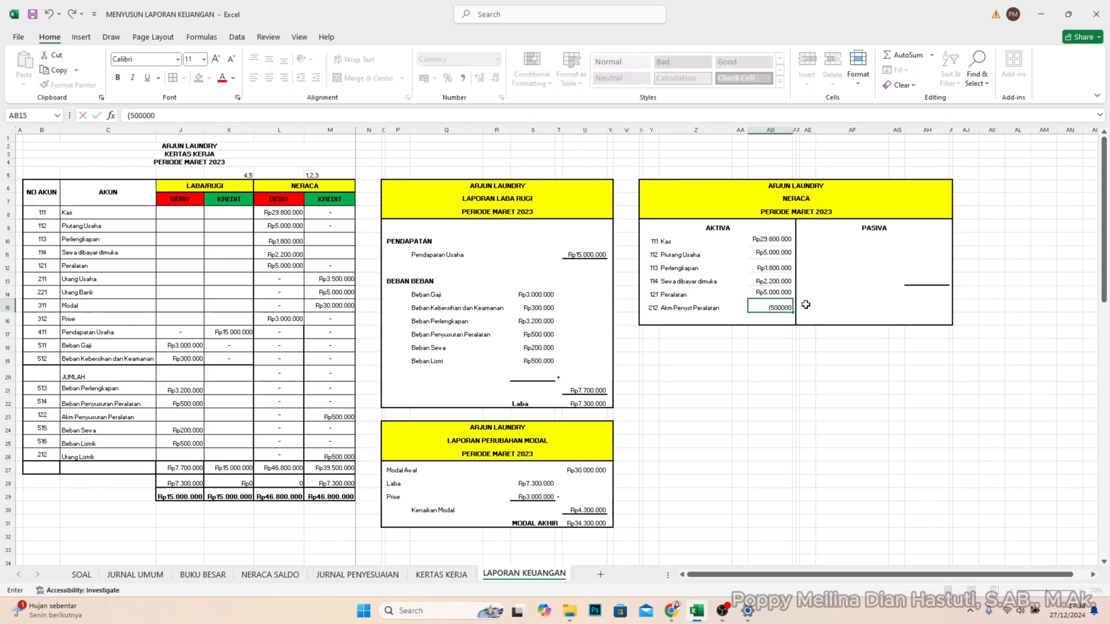
pyautogui.press('Return')
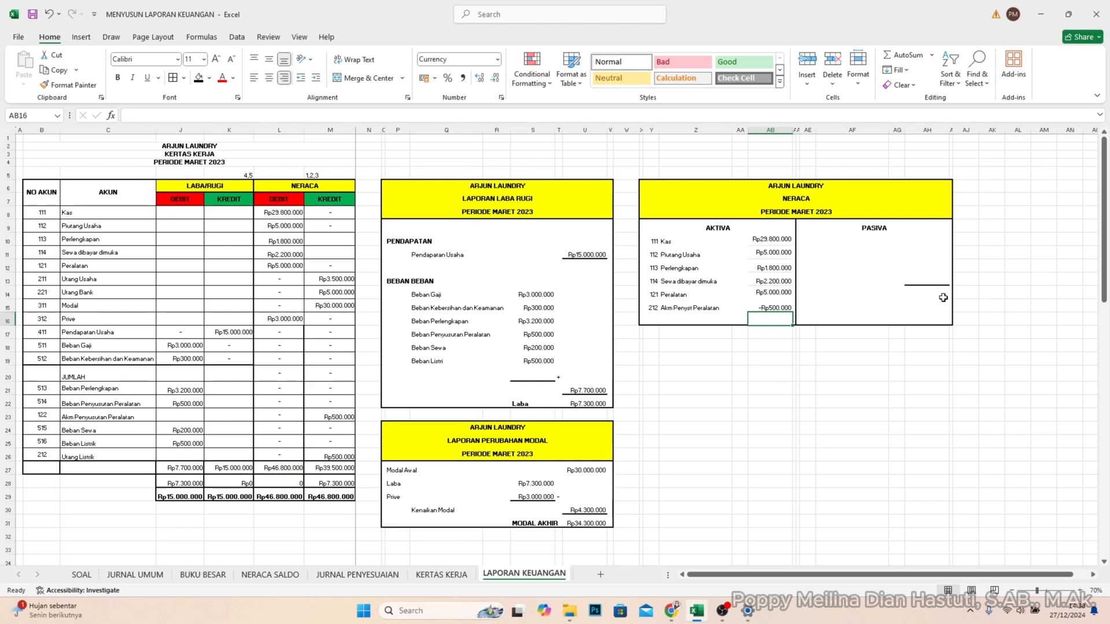
# - Total the Aktiva amounts in AB16 with a SUM of AB10:AB15
pyautogui.write('=SUM(')
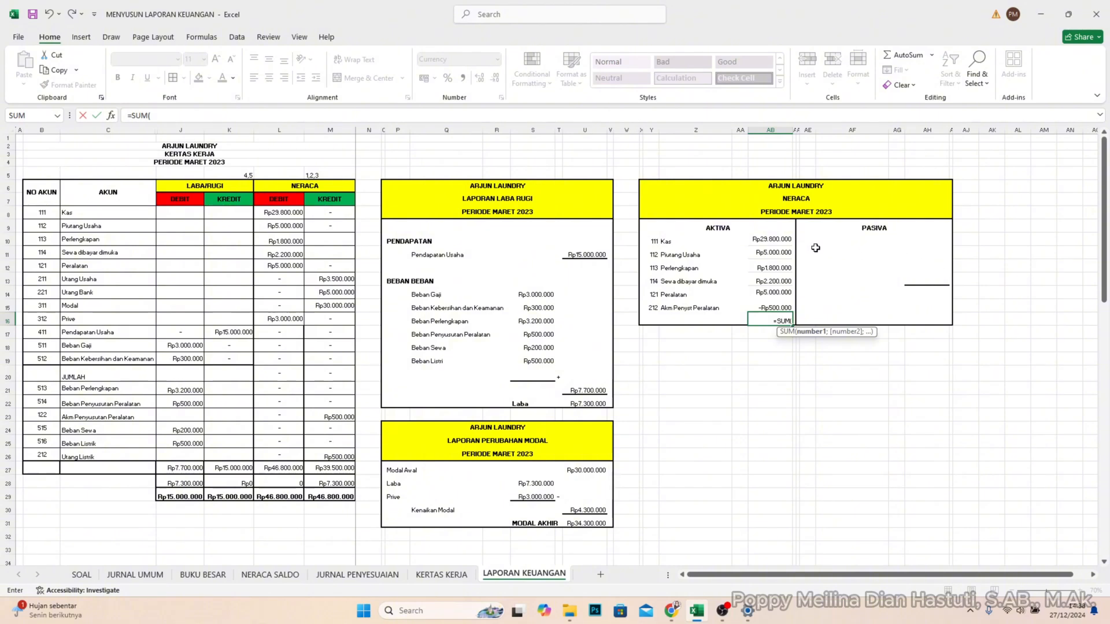
pyautogui.moveTo(778, 240); pyautogui.dragTo(767, 311)
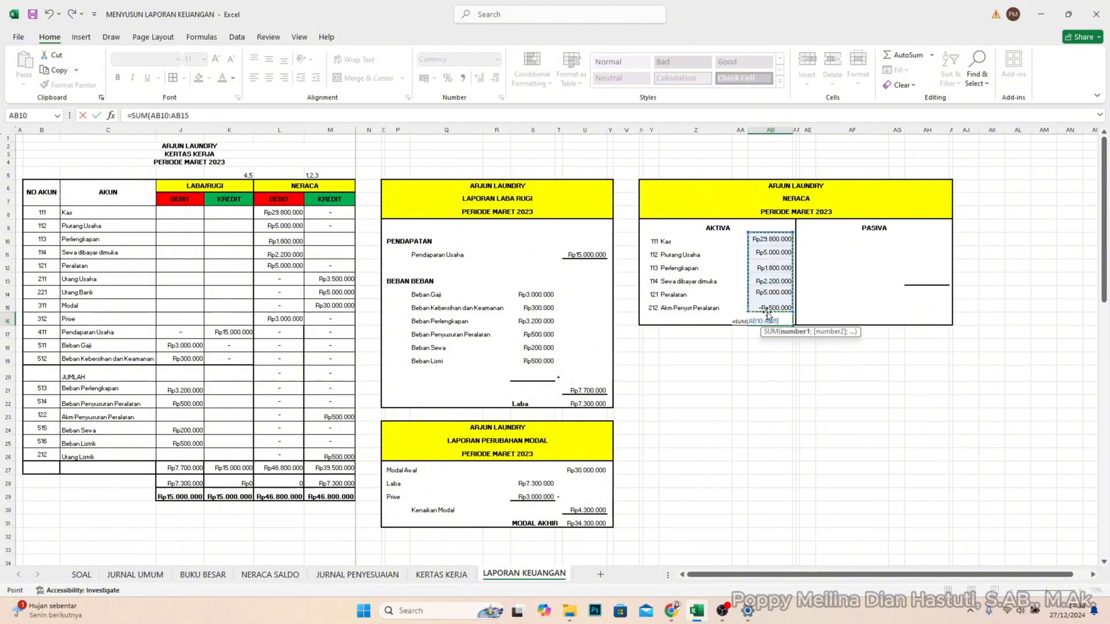
pyautogui.press('Return')
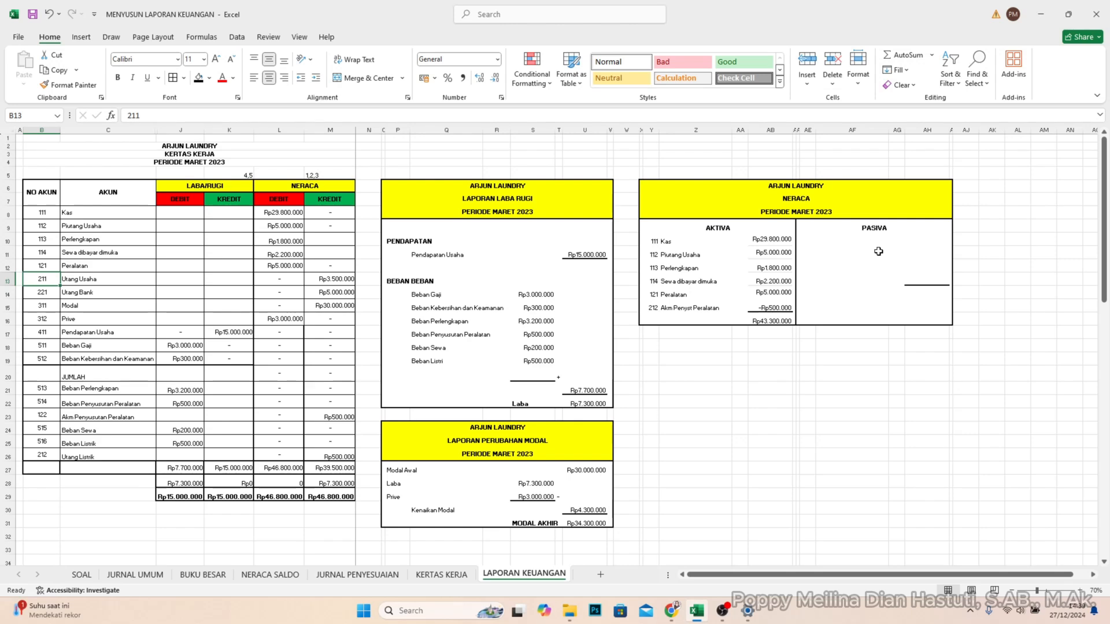
# - Enter account 211 Utang Usaha with an amount of 3500000 in the first Pasiva row
pyautogui.click(809, 240)
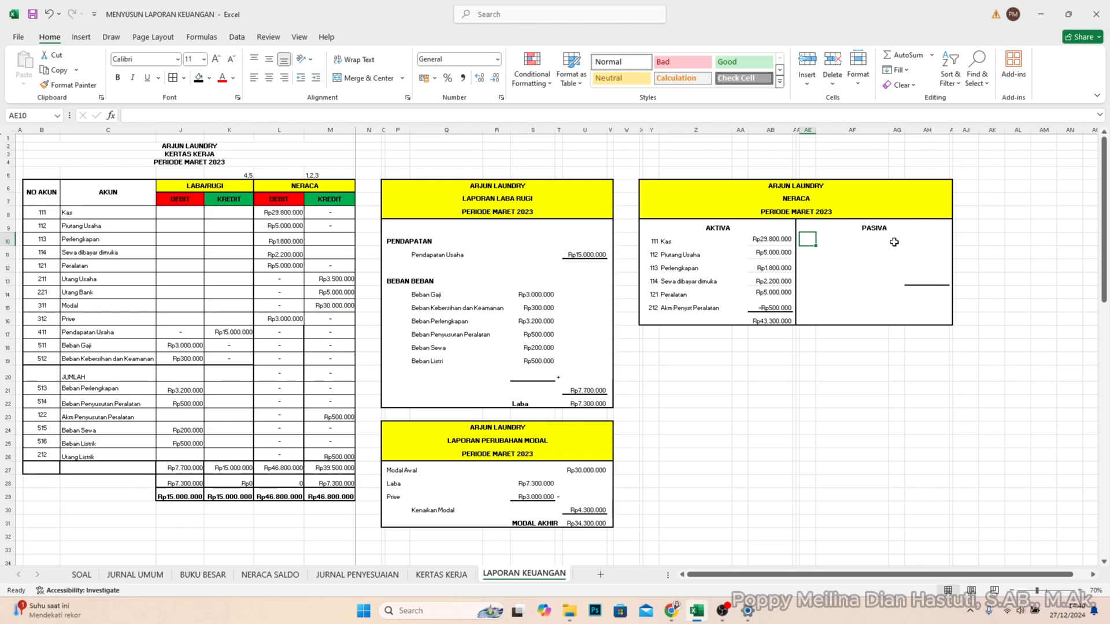
pyautogui.write('211')
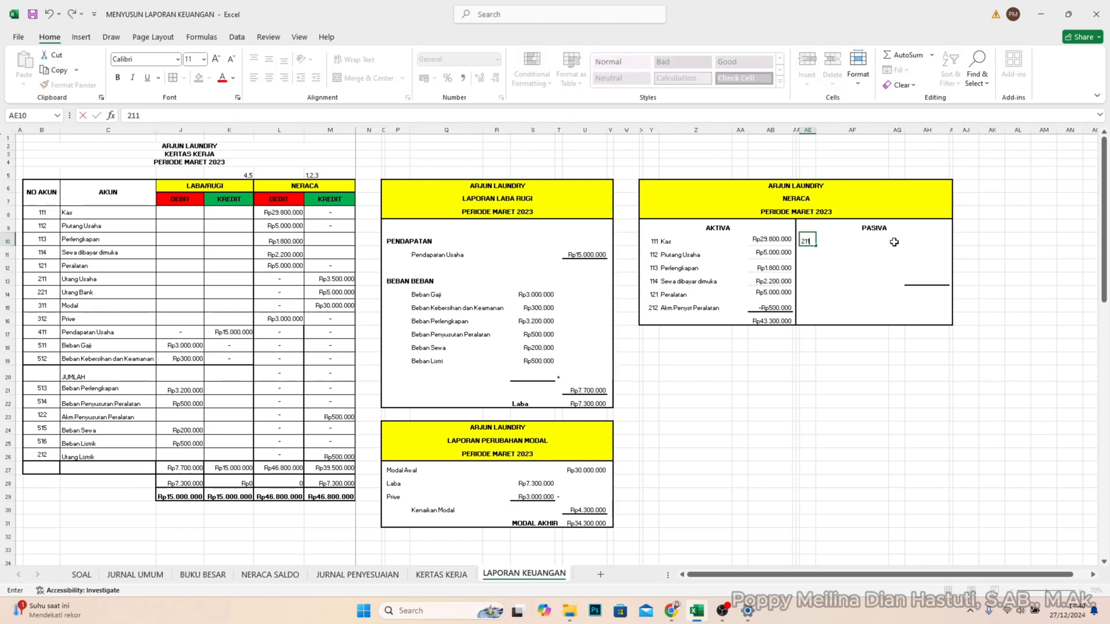
pyautogui.press('Tab')
pyautogui.write('Utang Usaha')
pyautogui.press('Tab')
pyautogui.press('Tab')
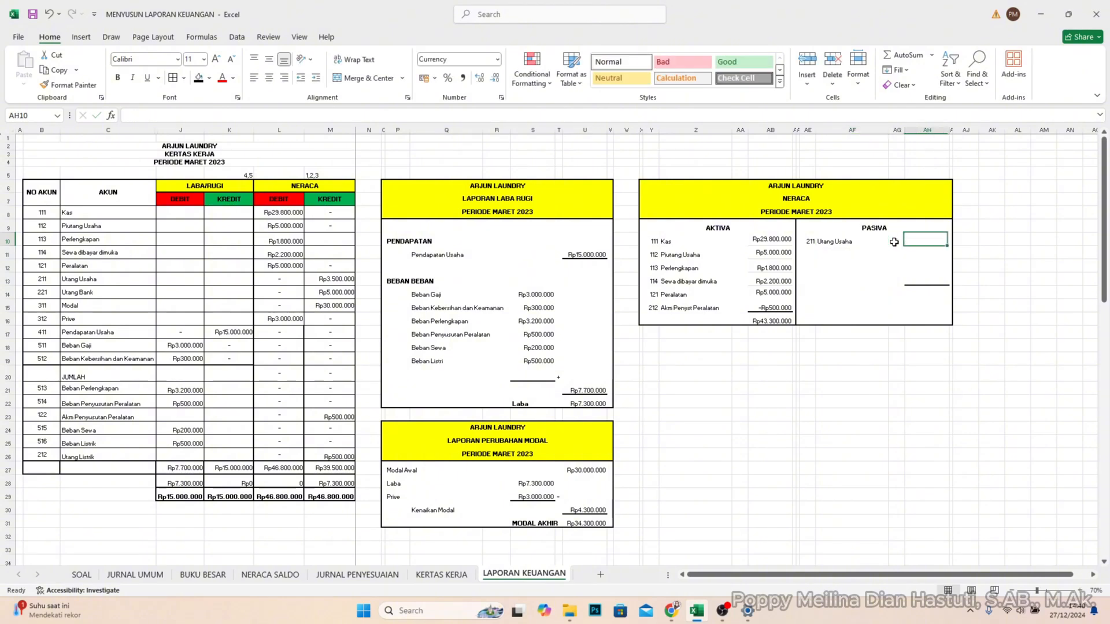
pyautogui.write('3.50')
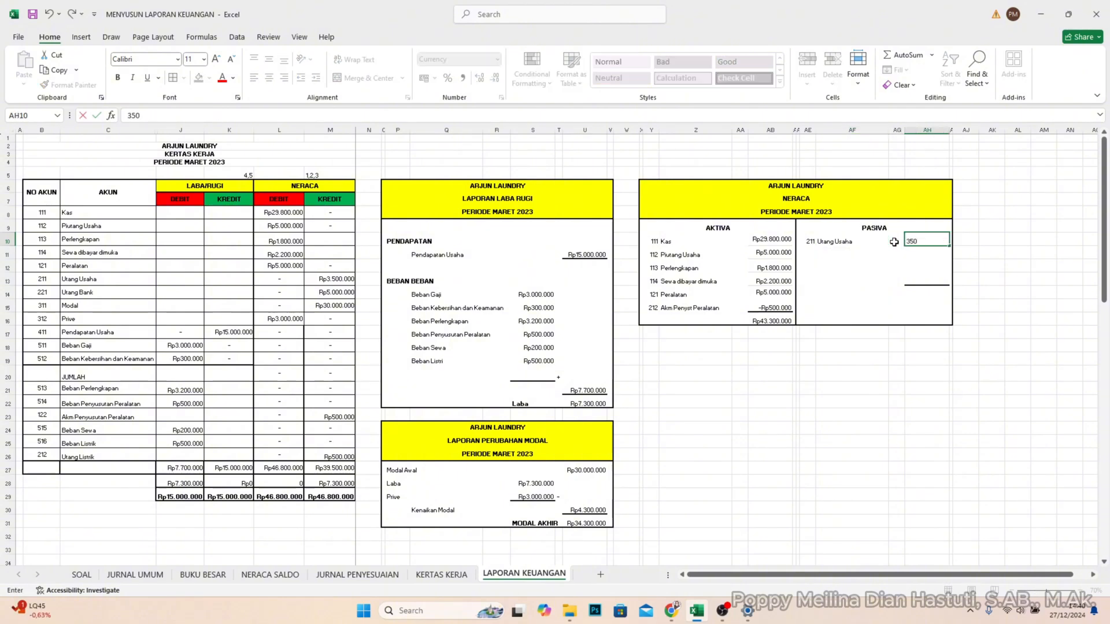
pyautogui.write('0.000')
pyautogui.press('Return')
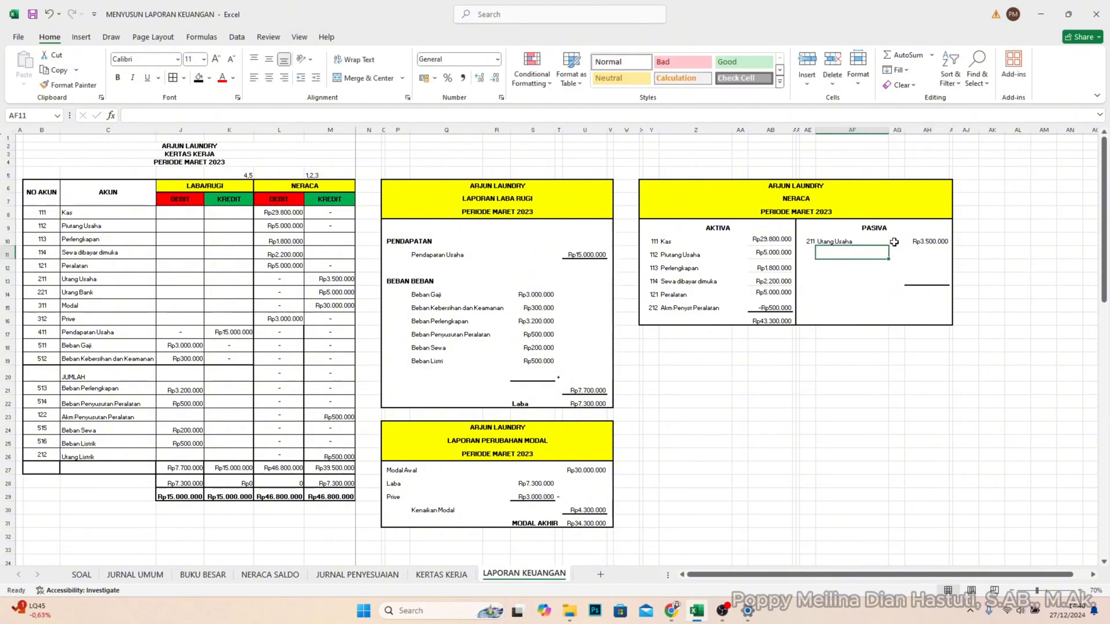
# - Add Utang Listrik with an amount of 500000 below Utang Usaha in the Pasiva section
pyautogui.write('U')
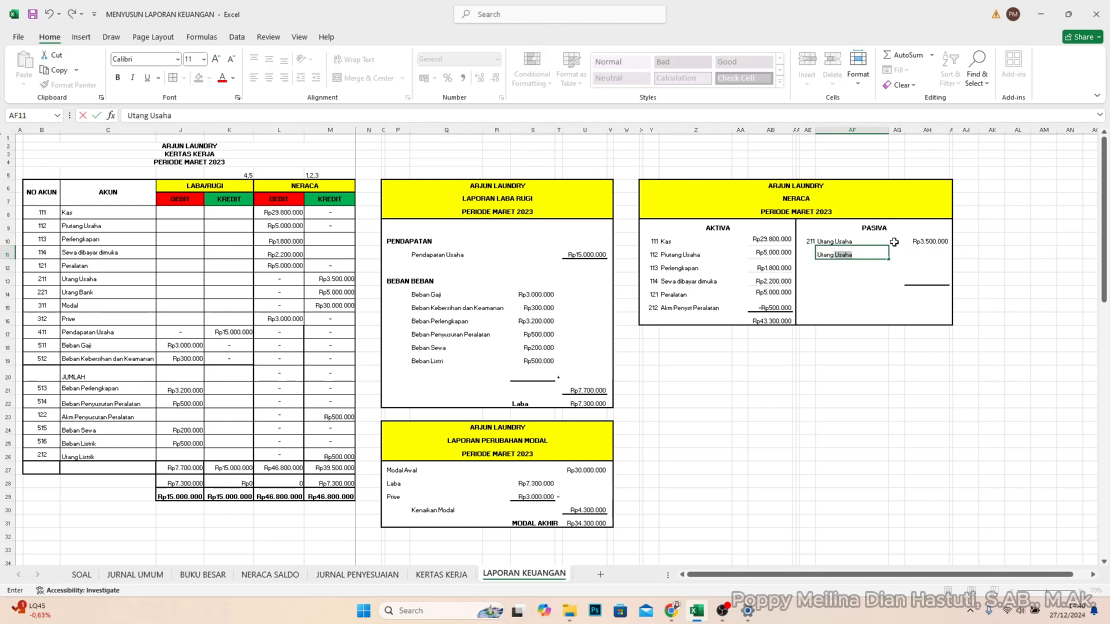
pyautogui.write('tang ')
pyautogui.write('Bank')
pyautogui.press('BackSpace')
pyautogui.press('BackSpace')
pyautogui.press('BackSpace')
pyautogui.press('BackSpace')
pyautogui.write('Listrik')
pyautogui.press('Right')
pyautogui.press('Right')
pyautogui.write('500000')
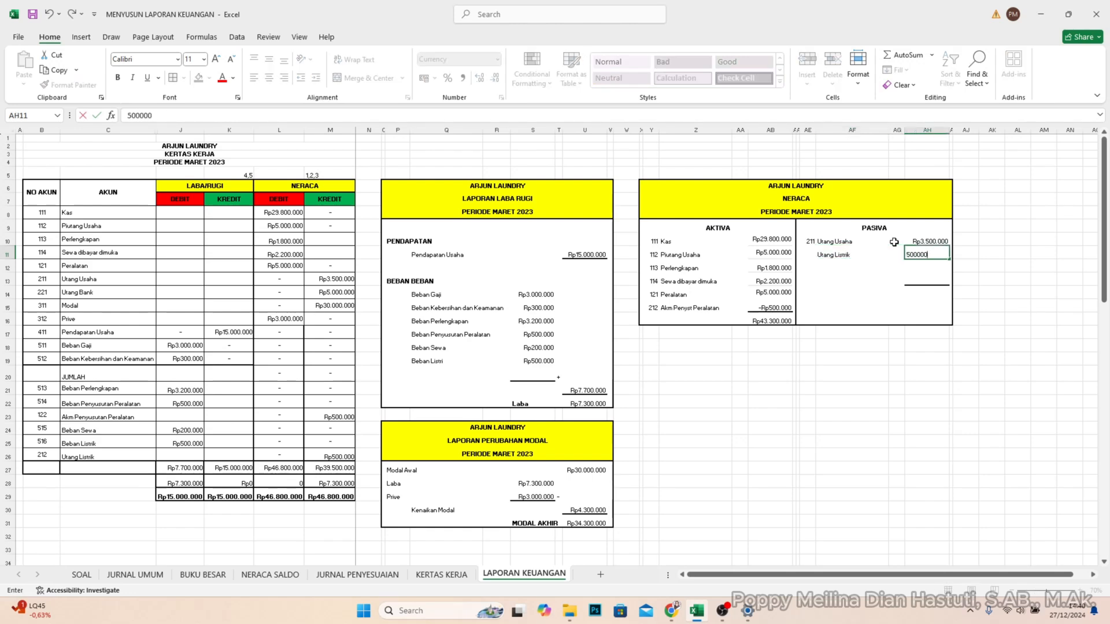
pyautogui.press('Return')
# - Add Utang Bank with an amount of 5000000 and enter codes 212 for Utang Listrik and 221 for Utang Bank
pyautogui.write('Utang')
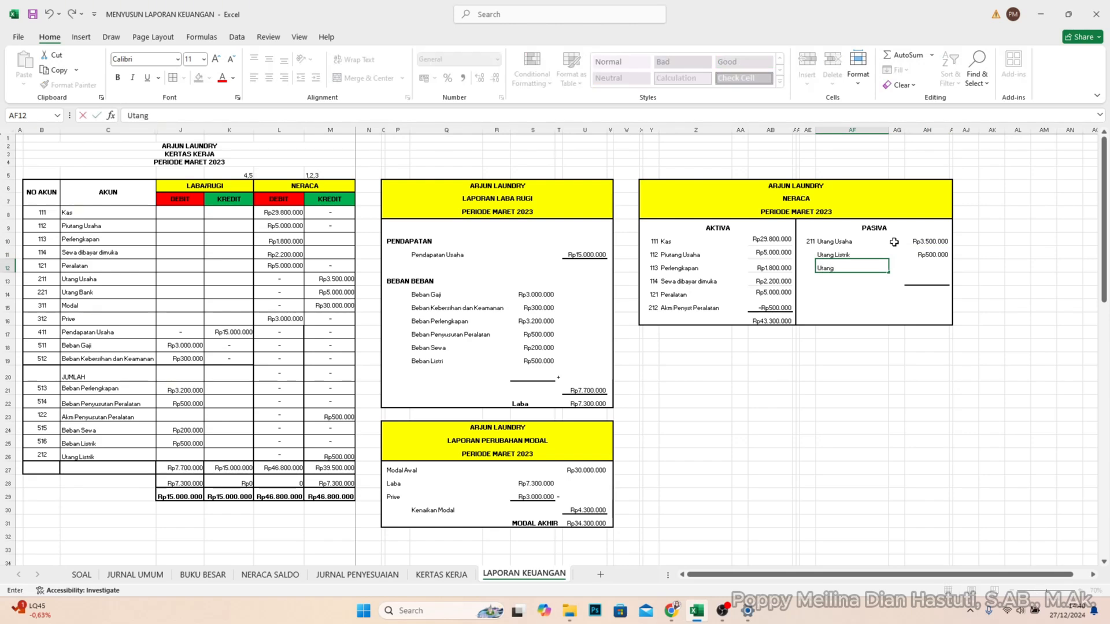
pyautogui.write(' Bank')
pyautogui.press('Right')
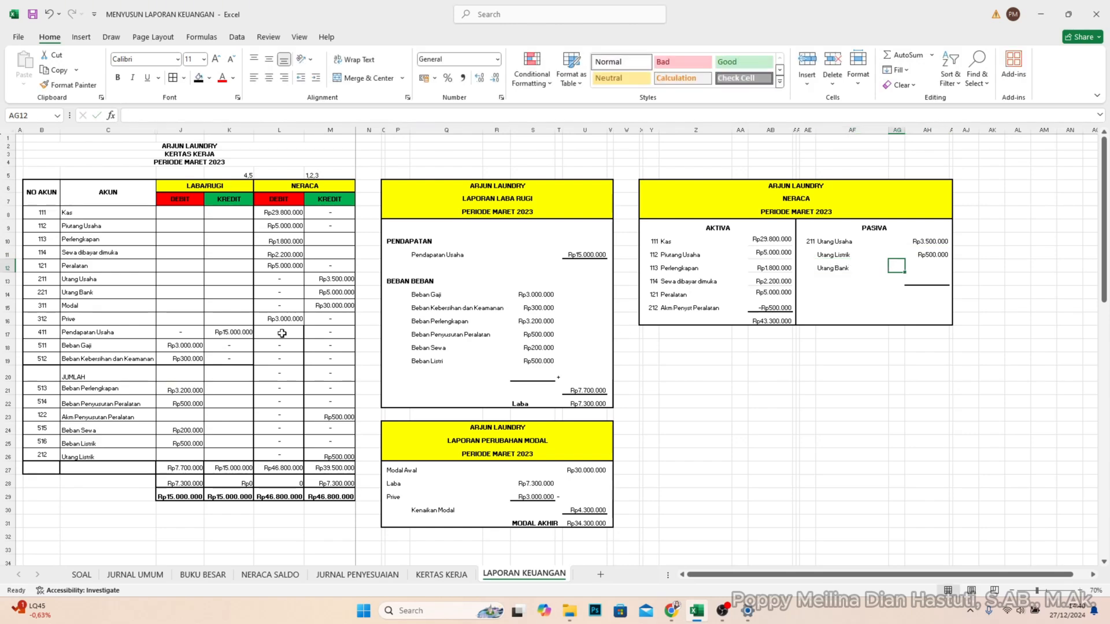
pyautogui.click(946, 263)
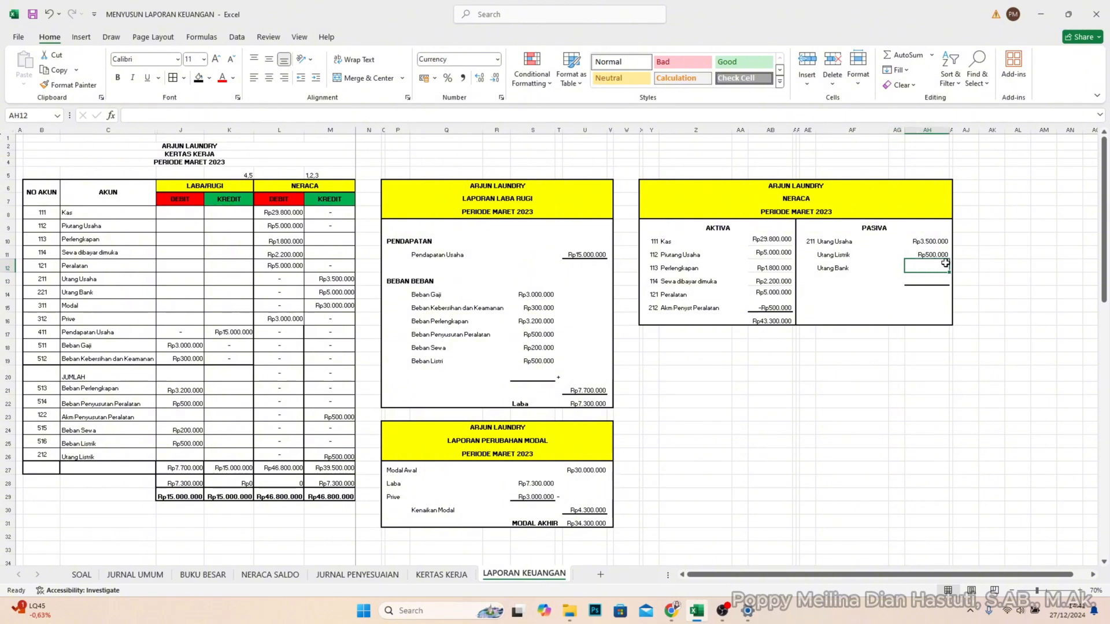
pyautogui.write('5000000')
pyautogui.press('Return')
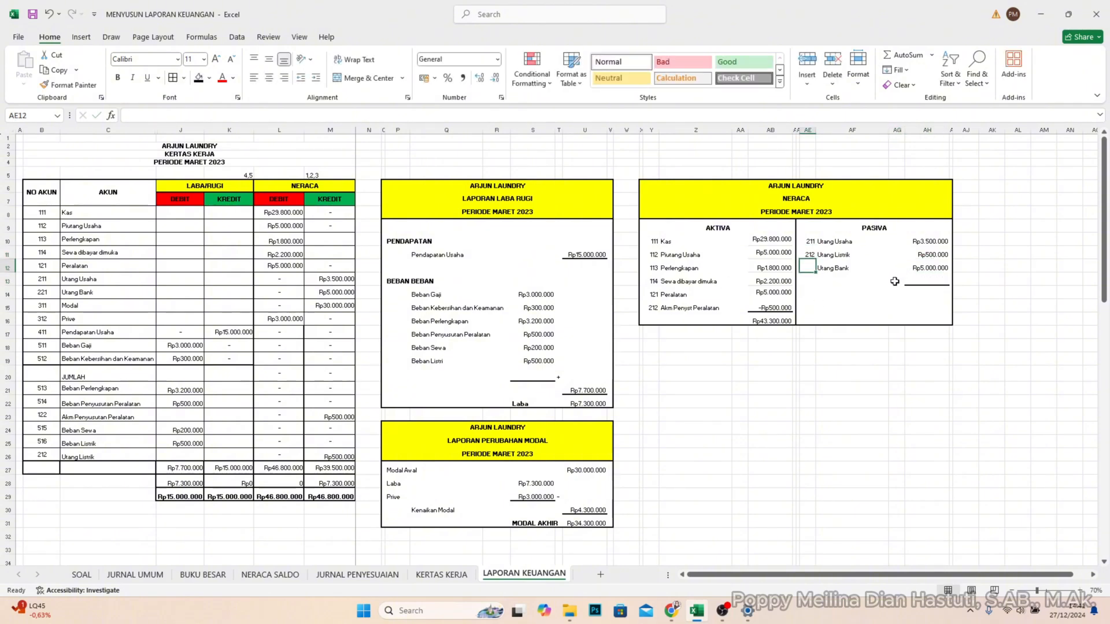
pyautogui.write('221')
pyautogui.press('Return')
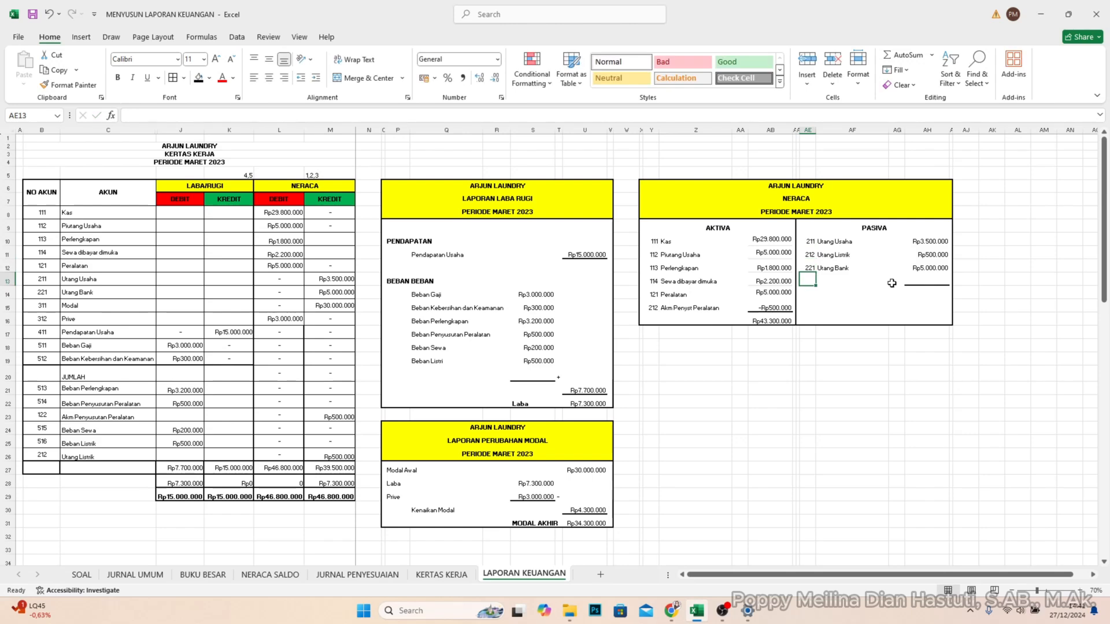
# - Enter account 311 Modal with an amount of 34.300.000 below Utang Bank in the Pasiva section
pyautogui.write('311')
pyautogui.press('Tab')
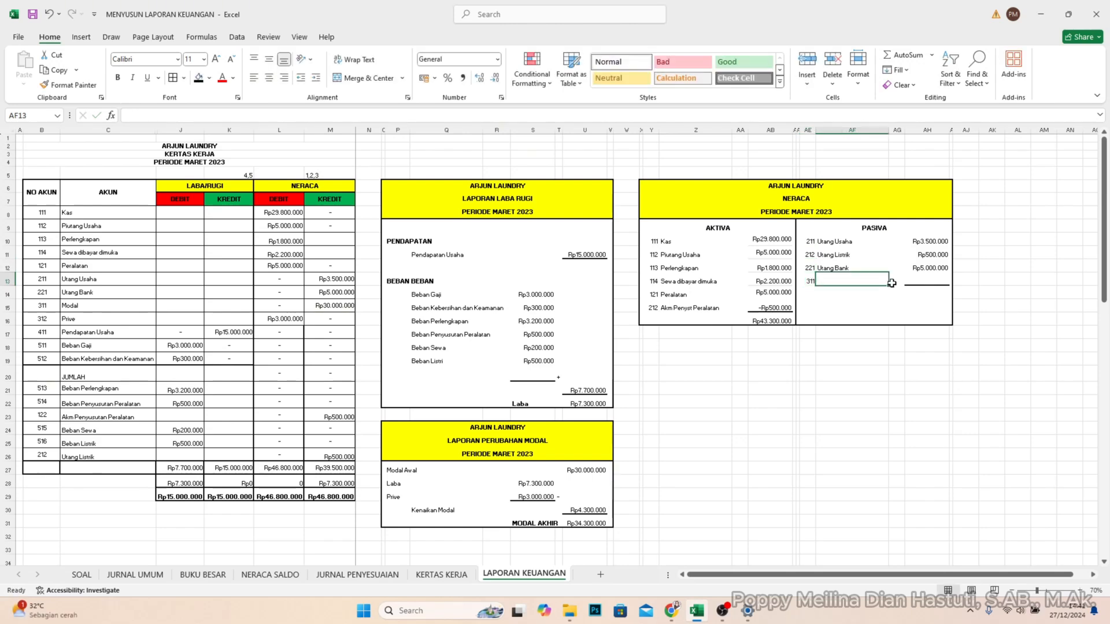
pyautogui.write('Modal')
pyautogui.press('Tab')
pyautogui.press('Tab')
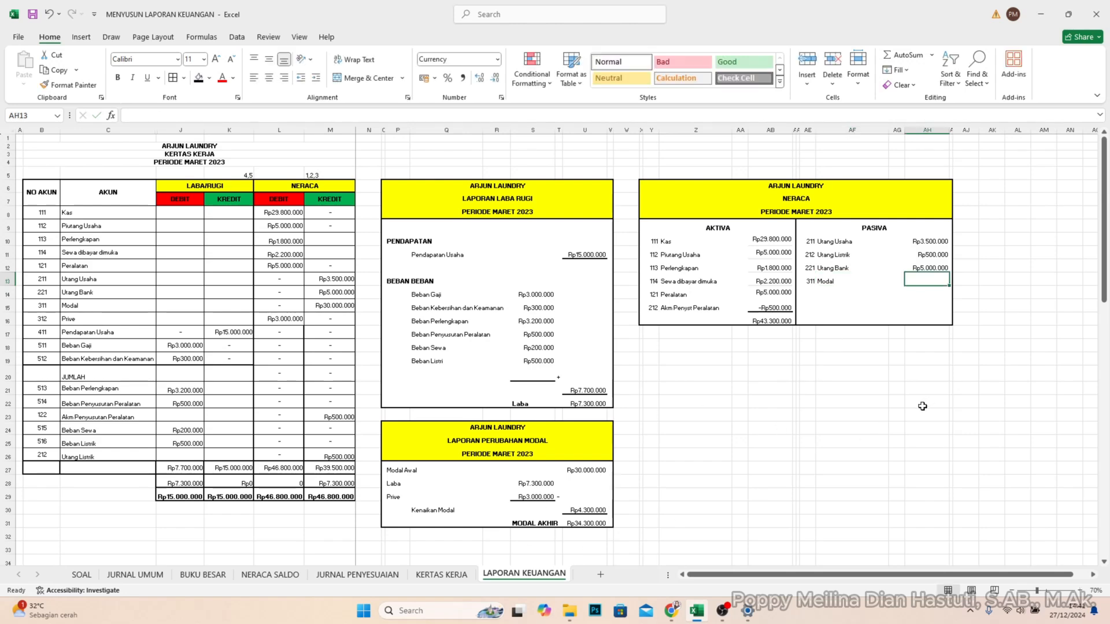
pyautogui.write('34.300.000')
pyautogui.press('Return')
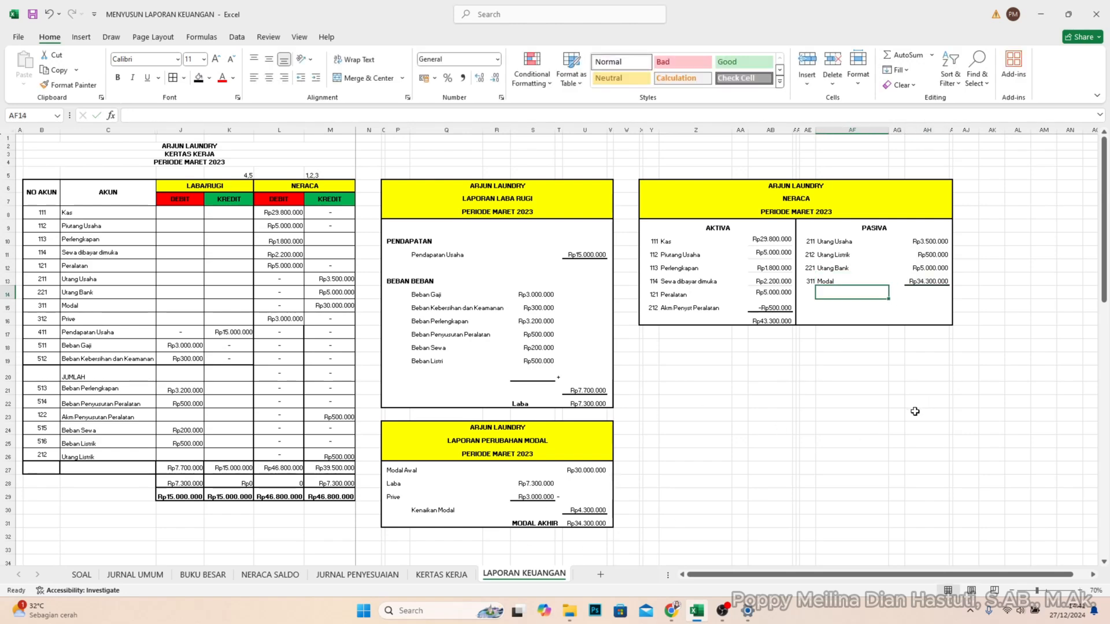
# - Total the Pasiva amounts in AH14 with a SUM of AH10:AH13
pyautogui.click(939, 295)
pyautogui.write('=SUM')
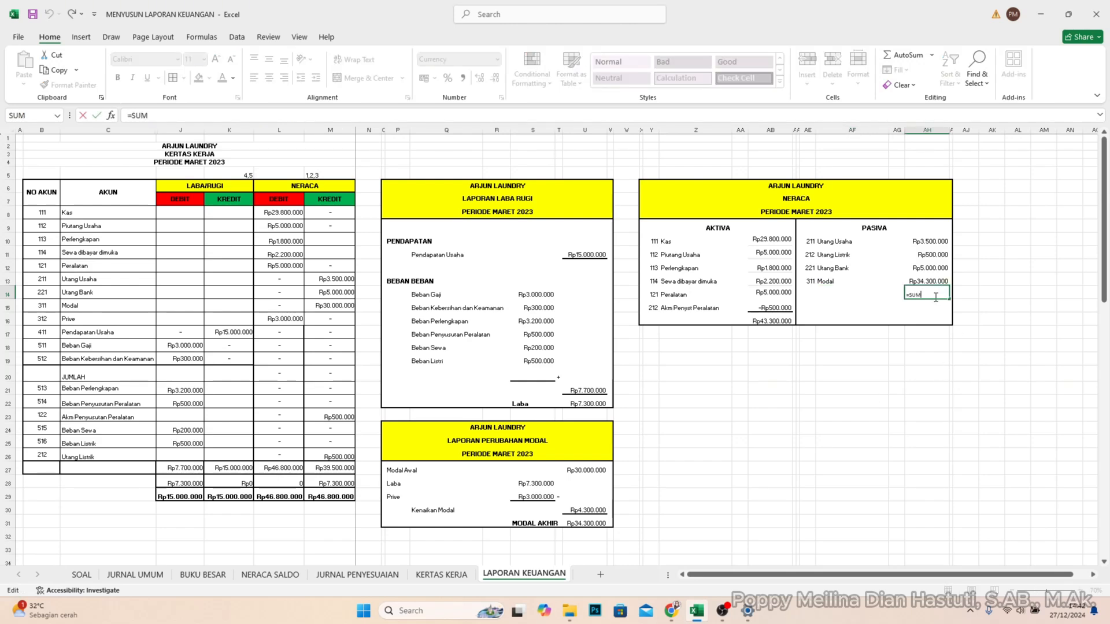
pyautogui.write('(')
pyautogui.moveTo(936, 241); pyautogui.dragTo(938, 283)
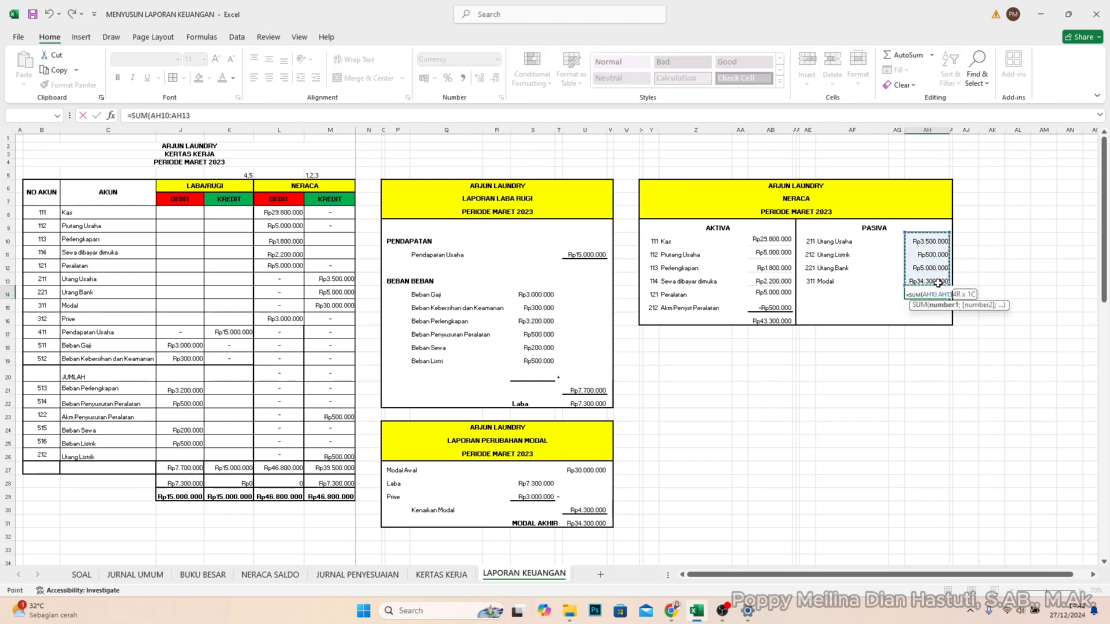
pyautogui.press('Return')
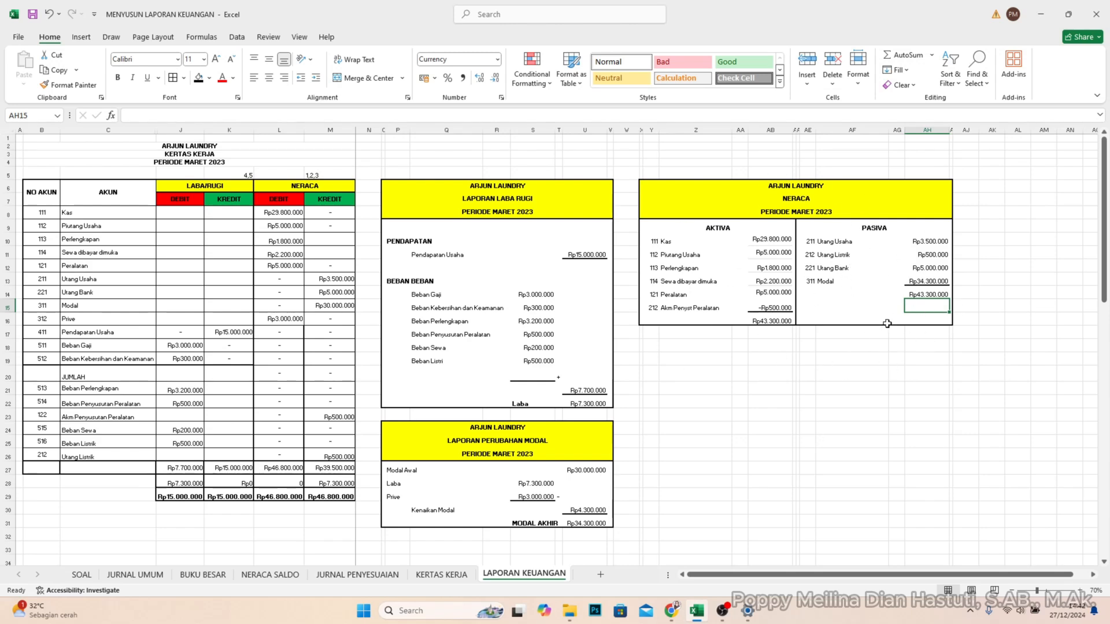
# - Compare the Aktiva and Pasiva totals in the Neraca and check the Laba and Kenaikan Modal cells in the other reports
pyautogui.click(778, 321)
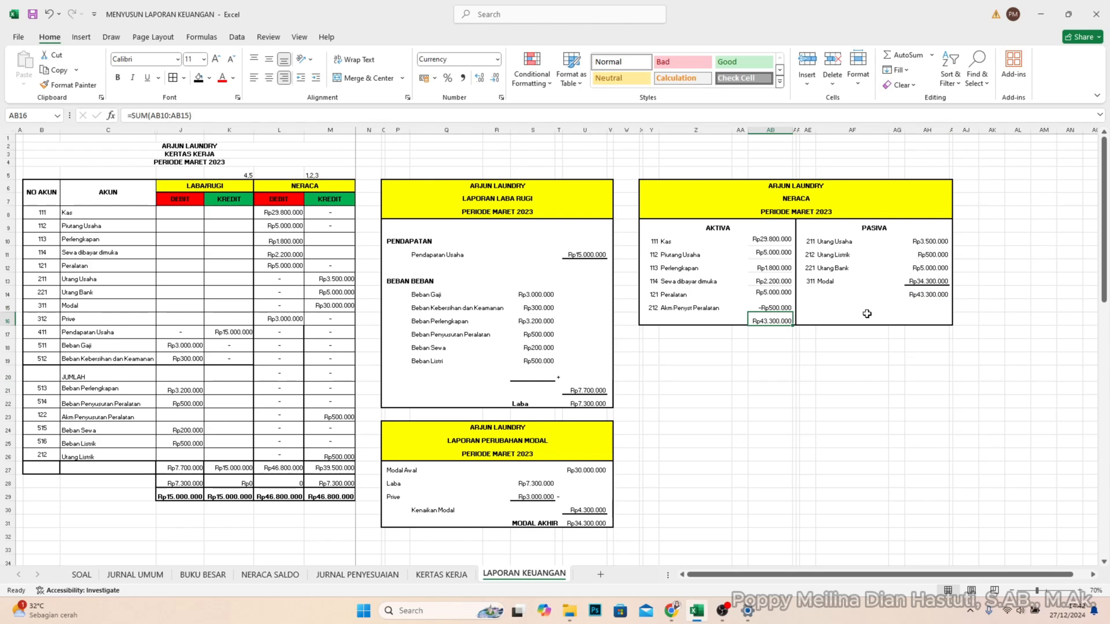
pyautogui.click(936, 297)
pyautogui.click(762, 322)
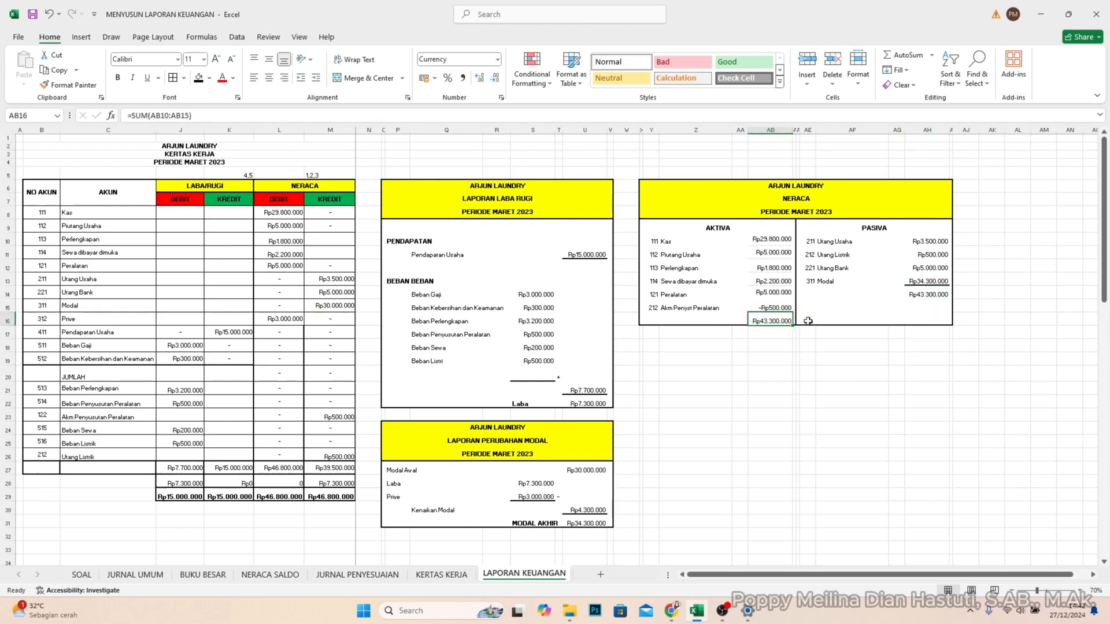
pyautogui.click(912, 299)
pyautogui.click(778, 319)
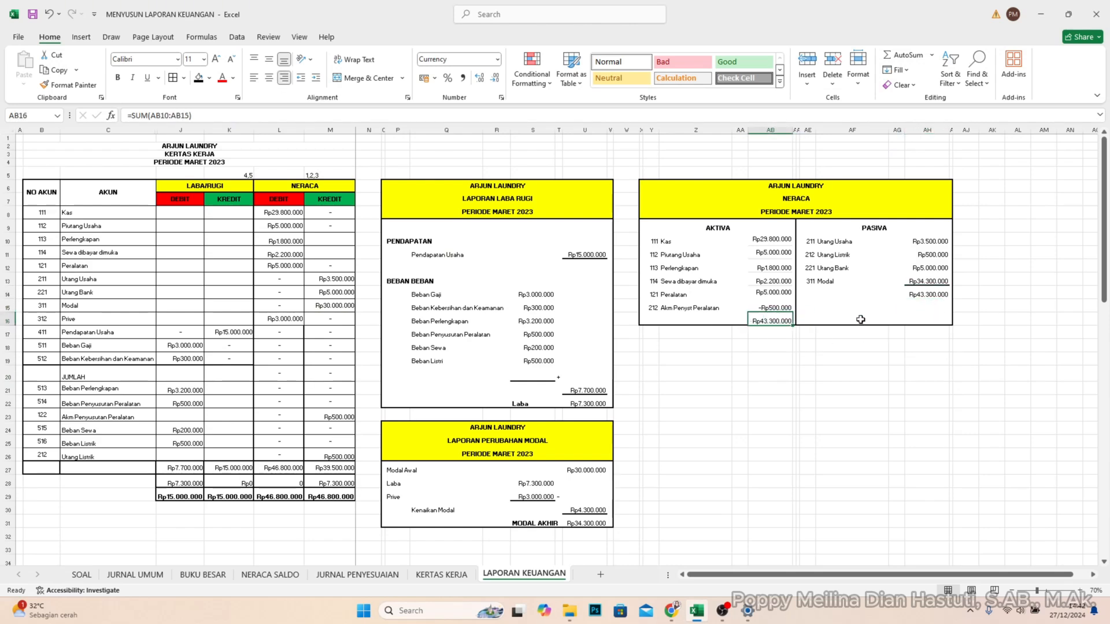
pyautogui.click(927, 297)
pyautogui.click(744, 321)
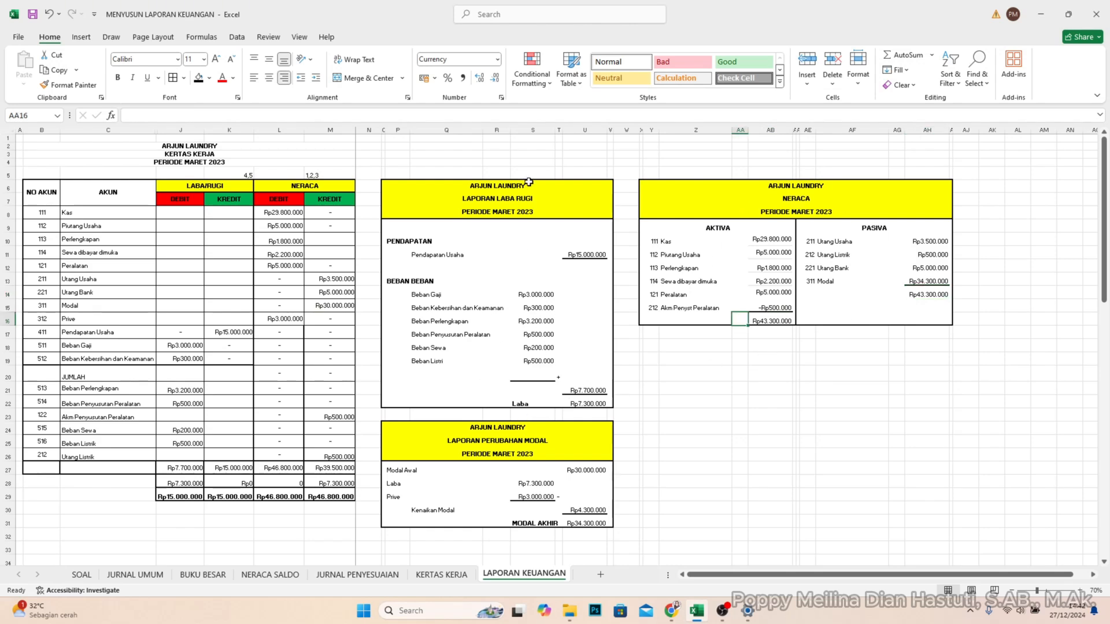
pyautogui.click(601, 403)
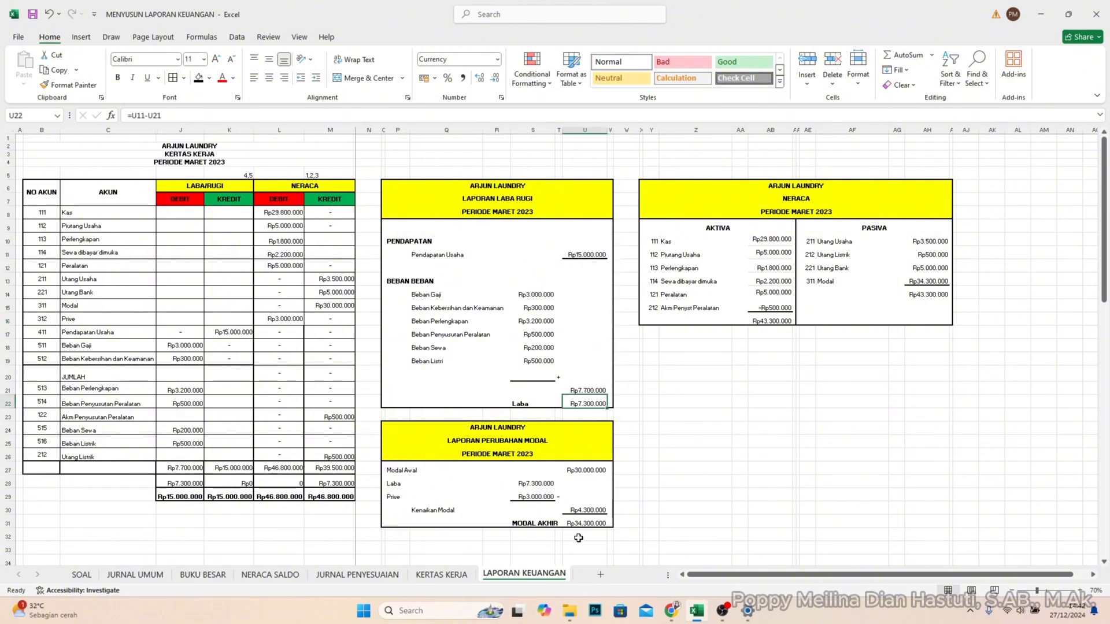
pyautogui.click(599, 509)
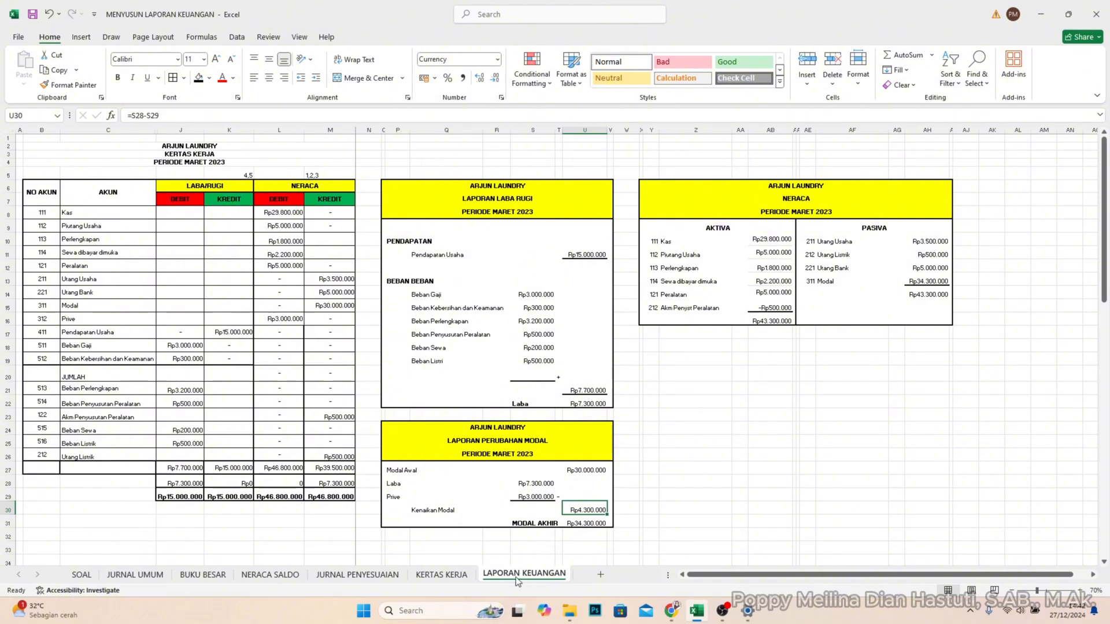
# - Review the March 2023 transactions and the period-end adjustment data on the SOAL sheet
pyautogui.click(93, 575)
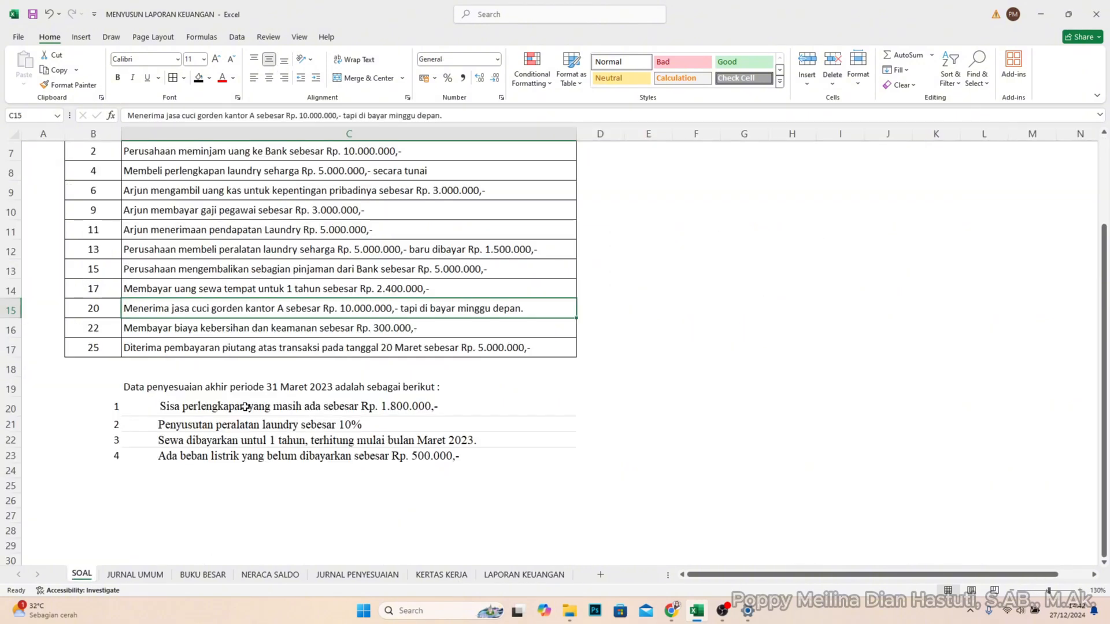
pyautogui.scroll(3, 236, 422)
pyautogui.scroll(-1, 314, 425)
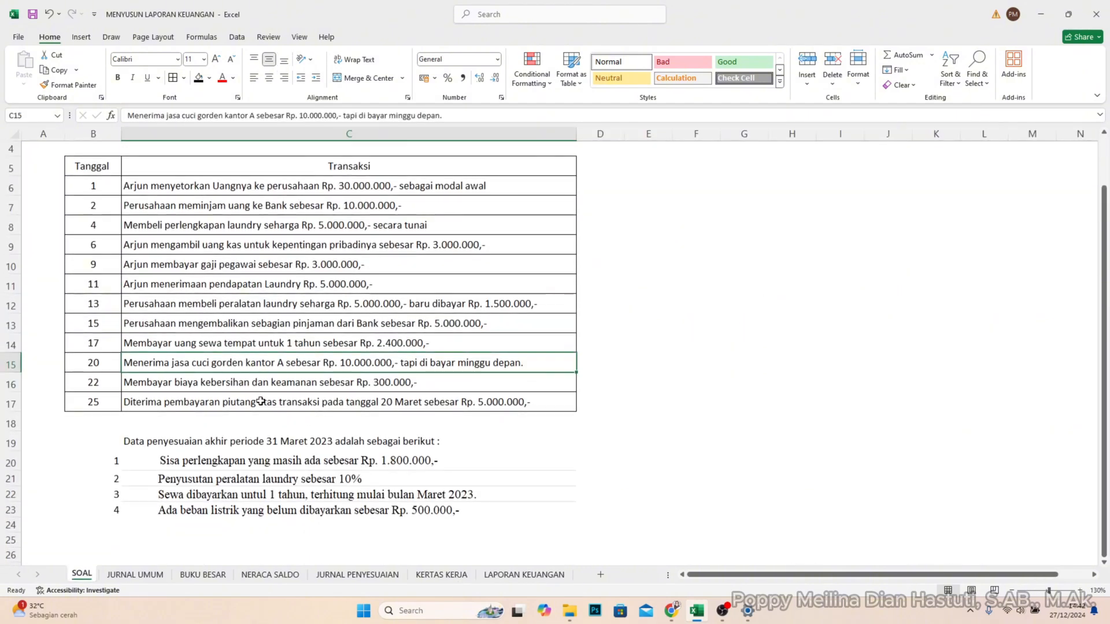
pyautogui.keyDown('ctrl'); pyautogui.scroll(-1, 259, 402); pyautogui.keyUp('ctrl')
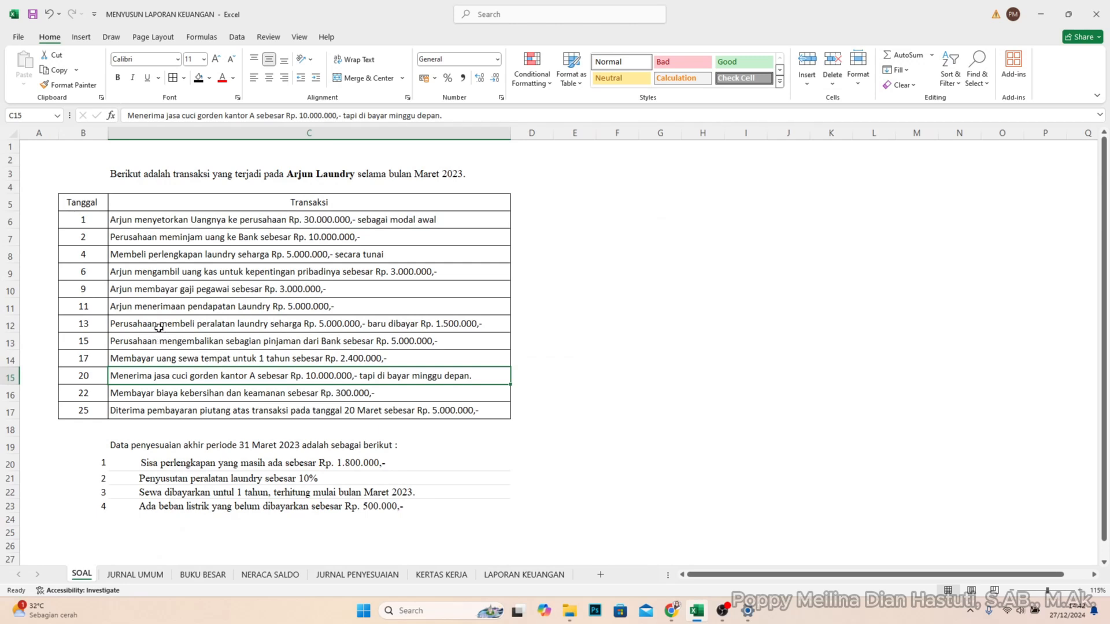